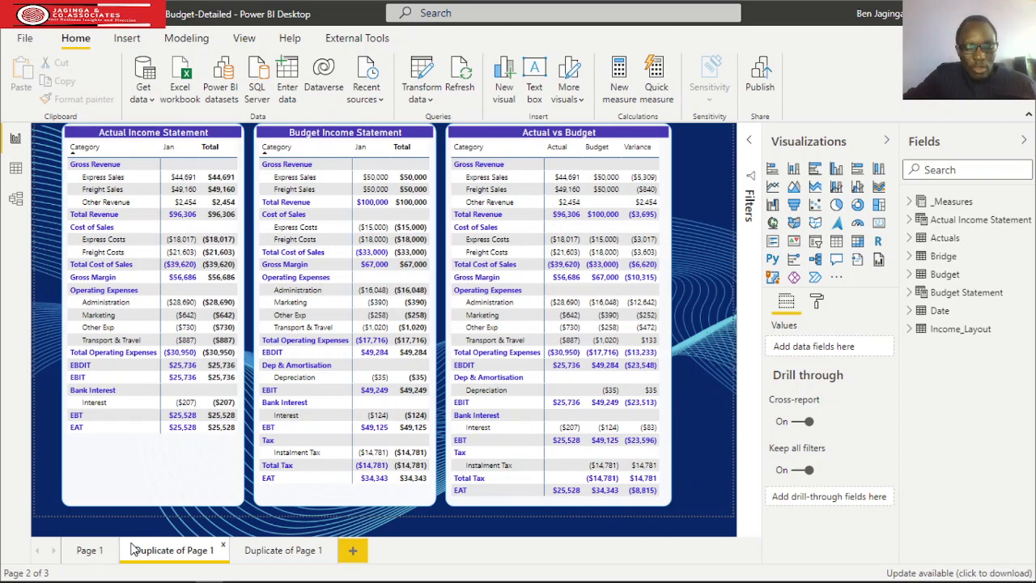
# Switch to the sample workbook in Excel and check the table name of the category sort table.
pyautogui.hotkey('alt', 'Tab')
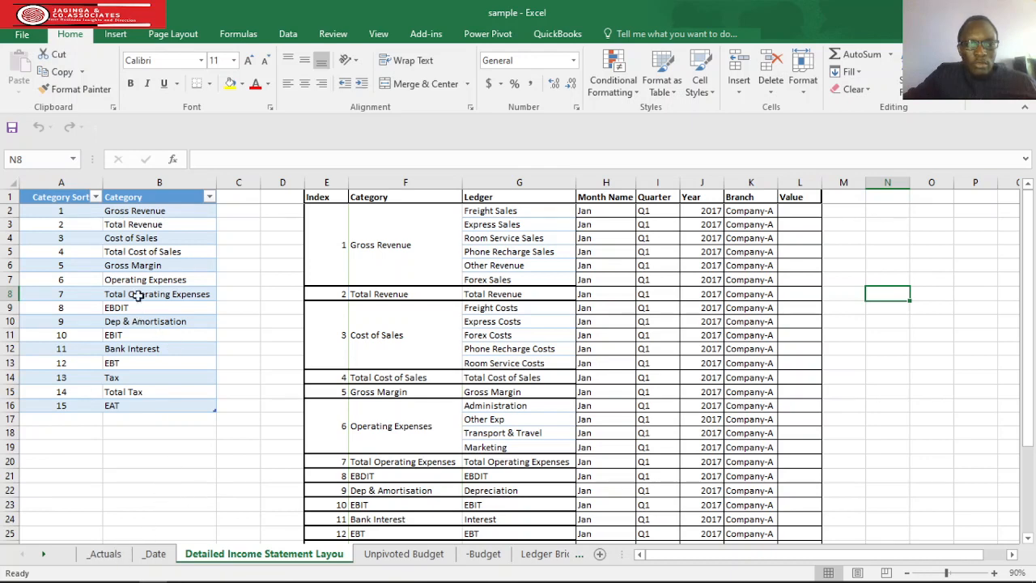
pyautogui.click(179, 267)
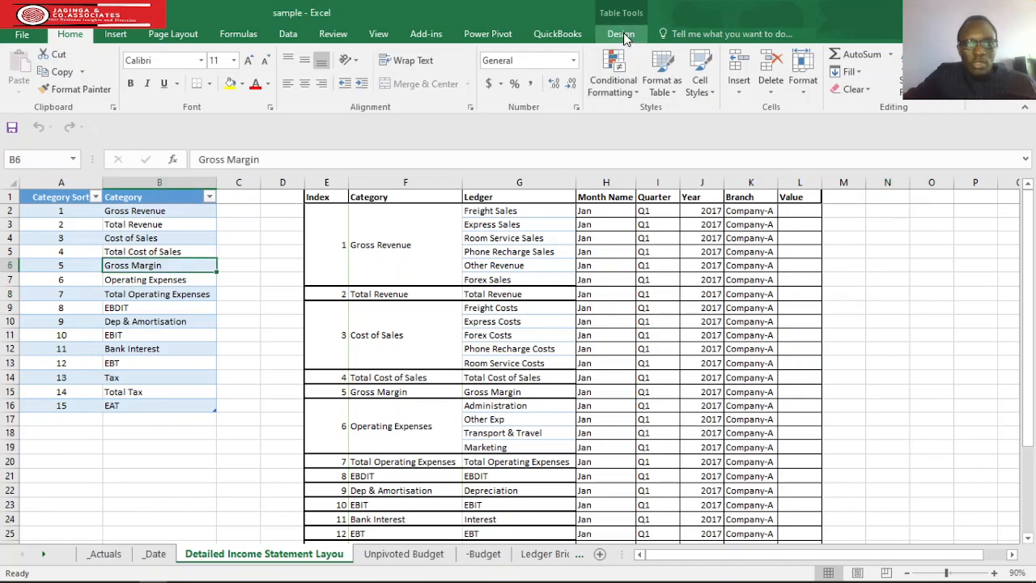
pyautogui.click(600, 38)
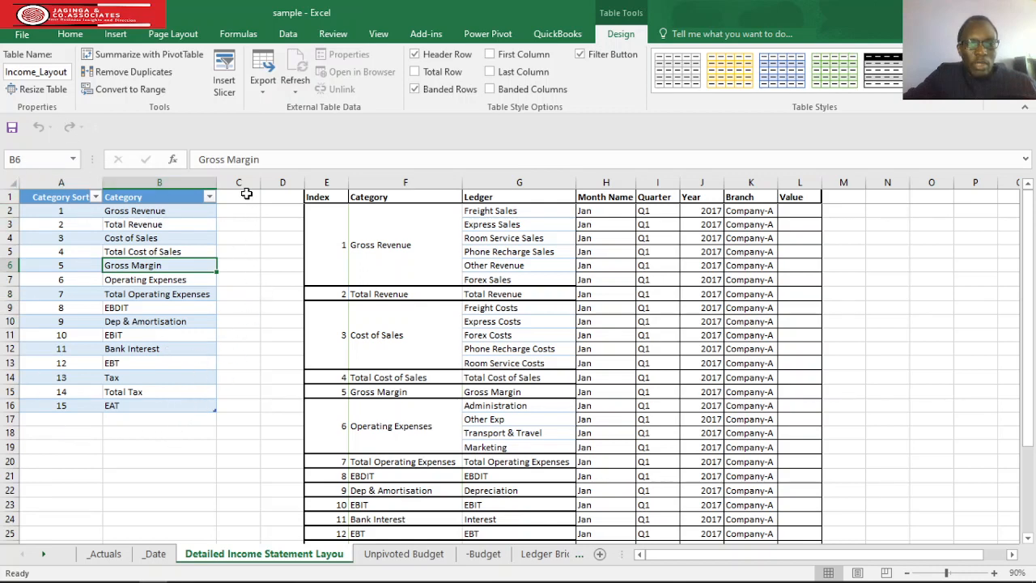
pyautogui.click(253, 295)
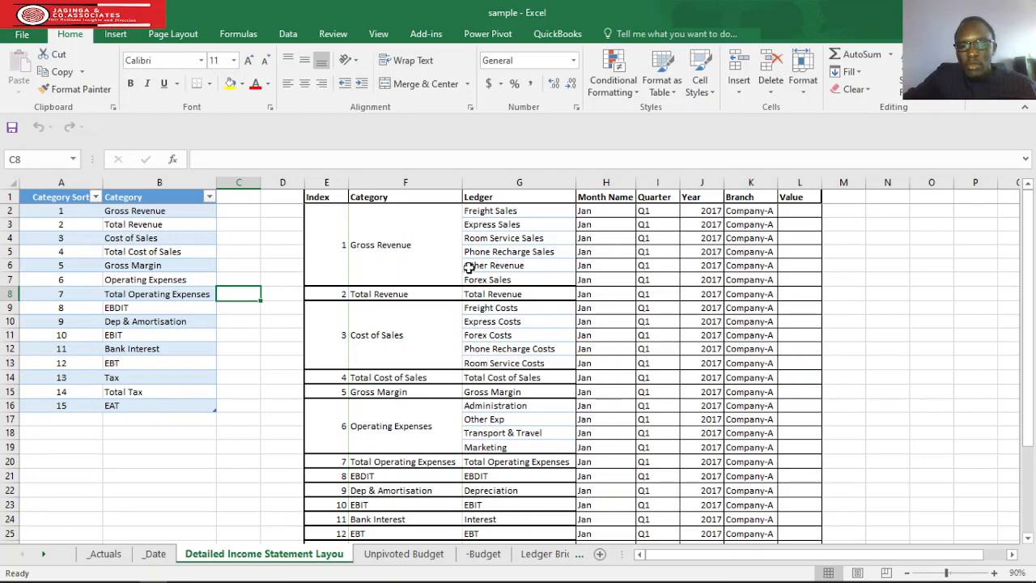
# Examine the detailed income statement layout, including its category order, ledgers, month, quarter, year, branch and value columns.
pyautogui.scroll(-3, 469, 267)
pyautogui.scroll(3, 472, 267)
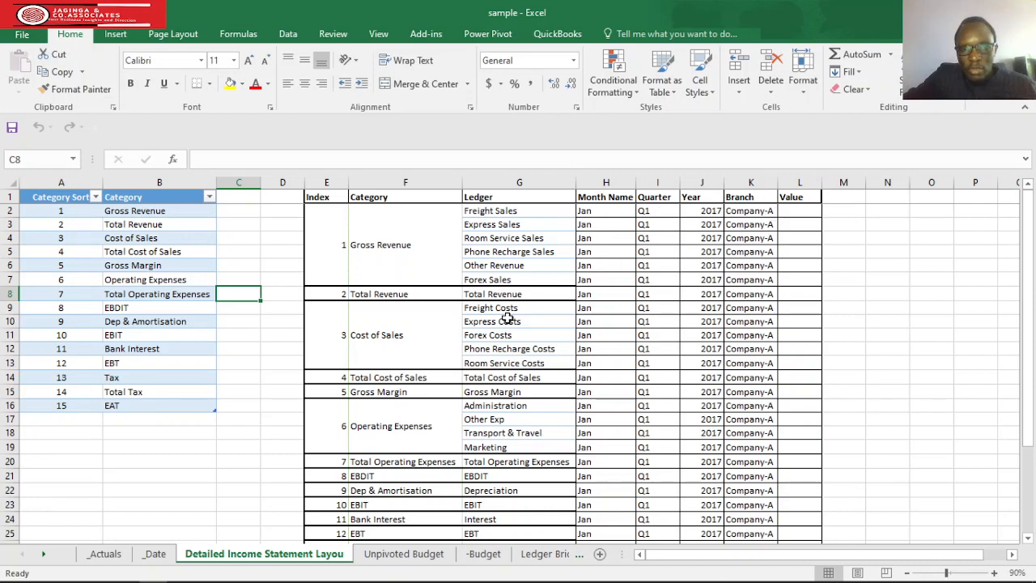
pyautogui.scroll(-1, 494, 297)
pyautogui.scroll(3, 494, 296)
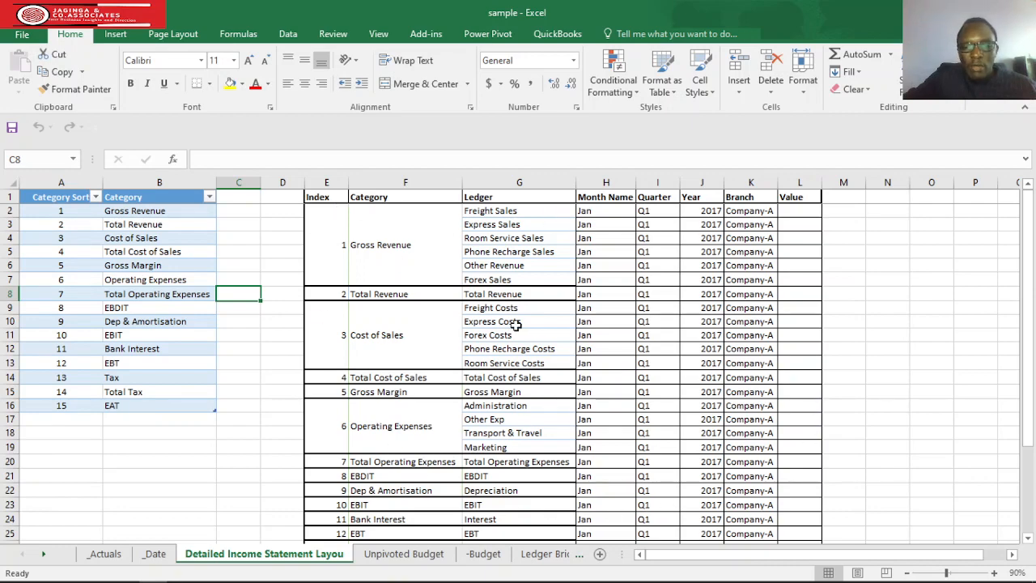
pyautogui.scroll(-2, 498, 332)
pyautogui.scroll(2, 488, 369)
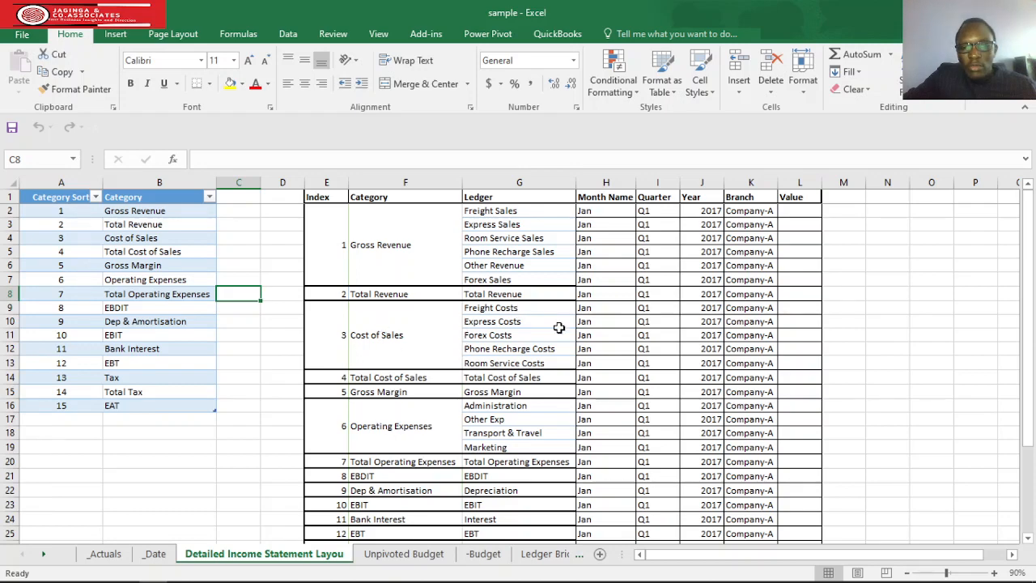
pyautogui.scroll(-1, 397, 359)
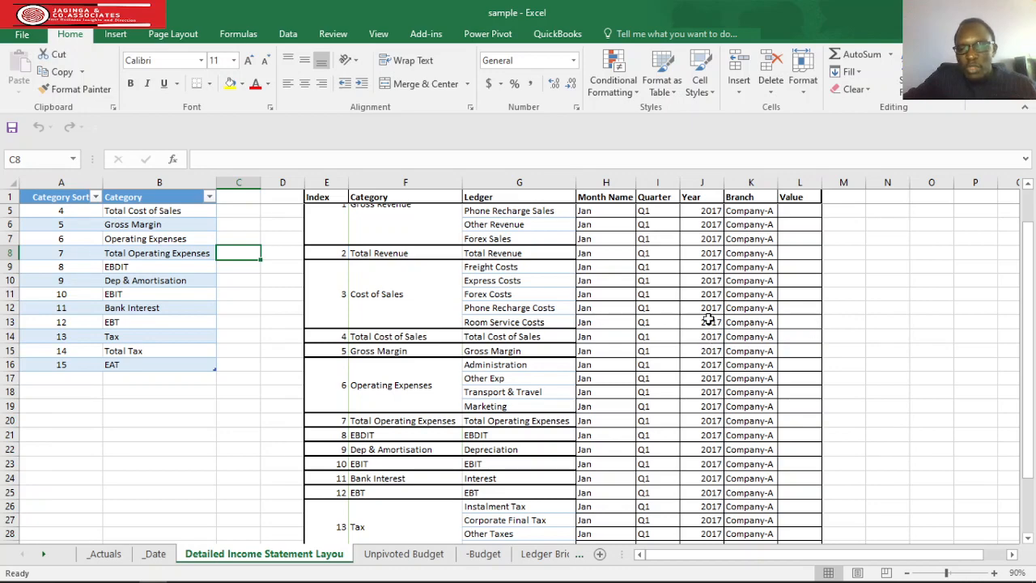
pyautogui.scroll(-4, 495, 311)
pyautogui.scroll(5, 492, 330)
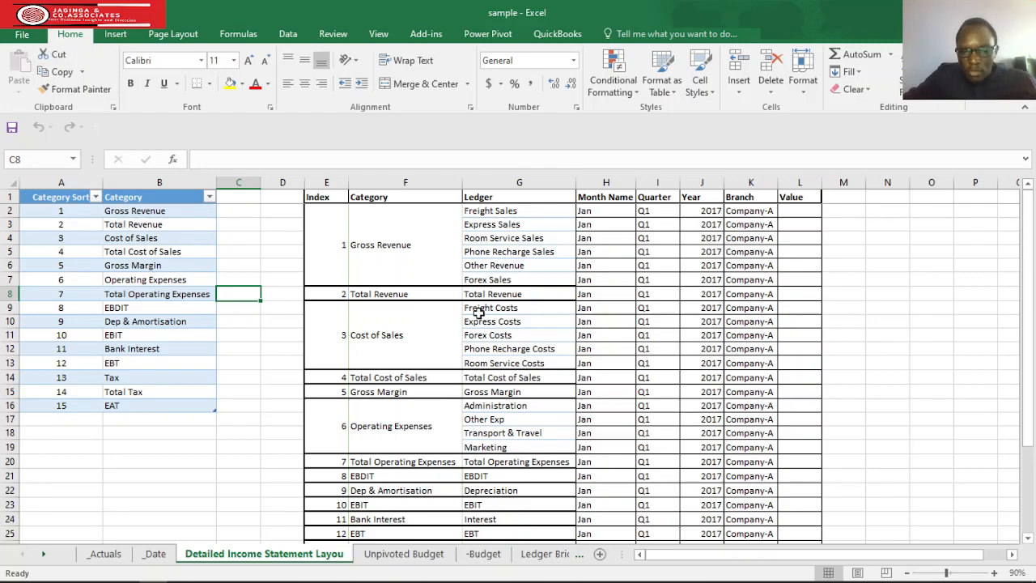
pyautogui.scroll(-5, 477, 320)
pyautogui.scroll(5, 484, 356)
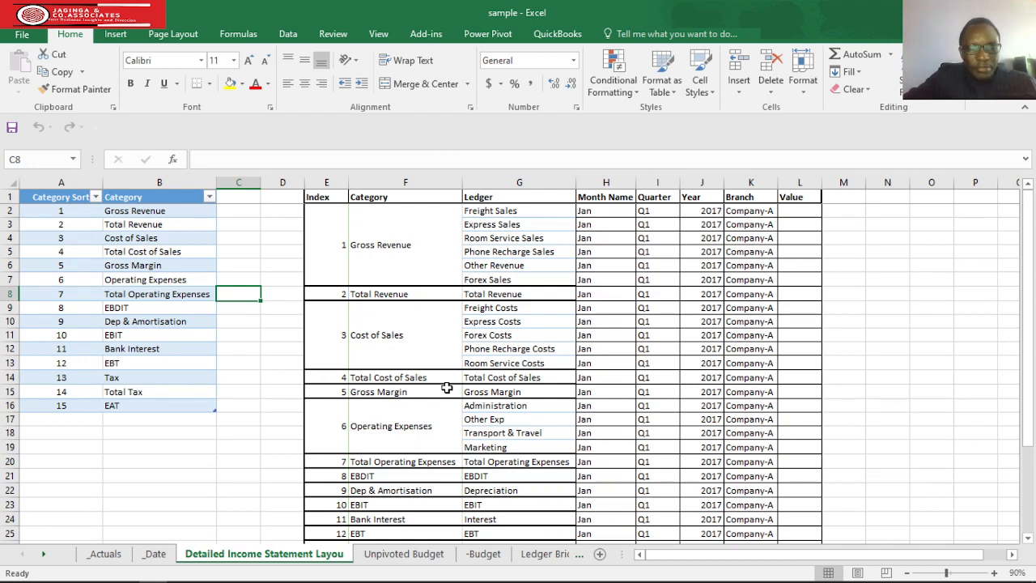
# Inspect the _Actuals sheet and check which years its Date column covers.
pyautogui.click(109, 555)
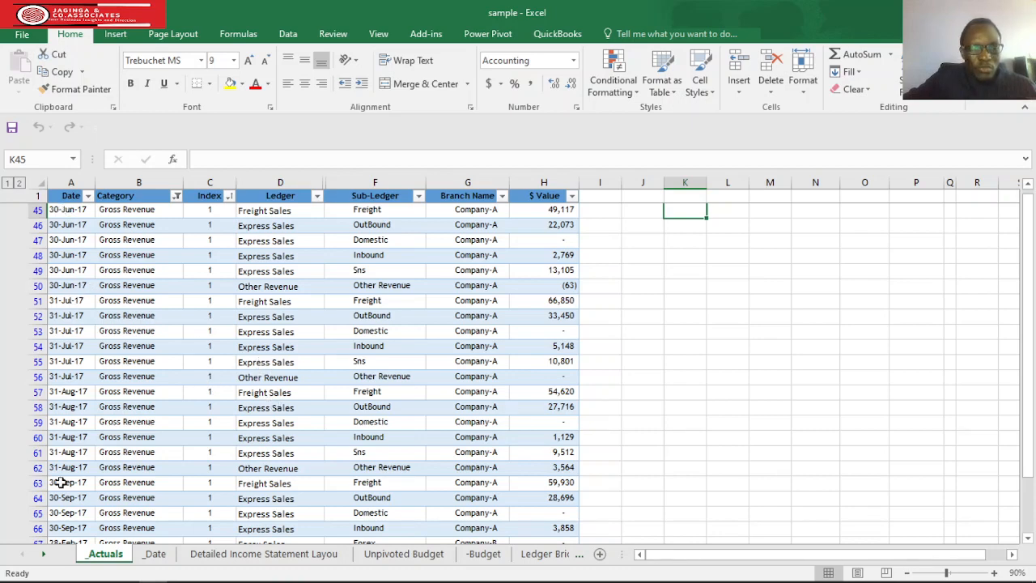
pyautogui.click(86, 196)
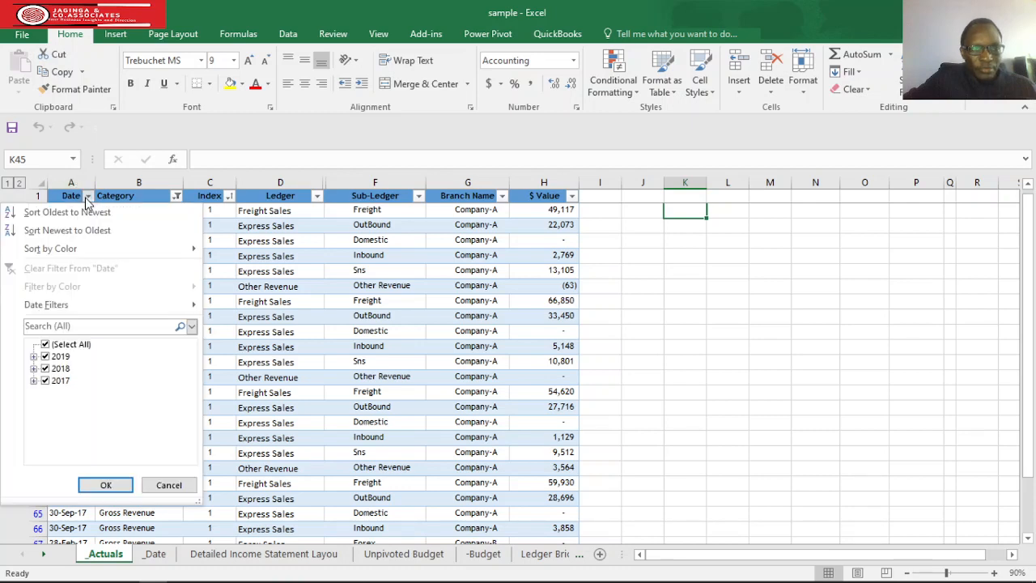
pyautogui.click(708, 312)
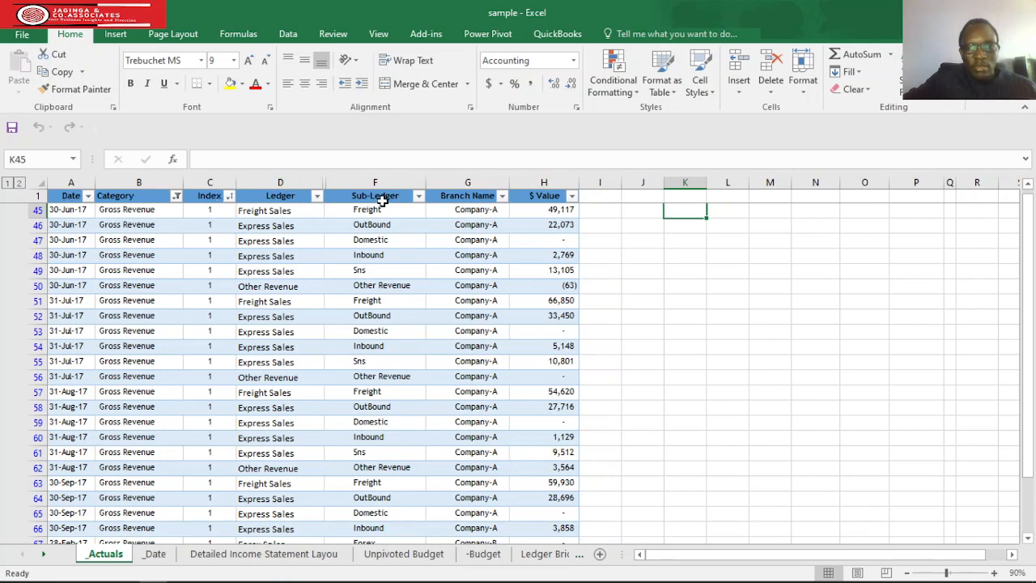
# Review the calendar rows on the _Date sheet through to the last date.
pyautogui.click(156, 555)
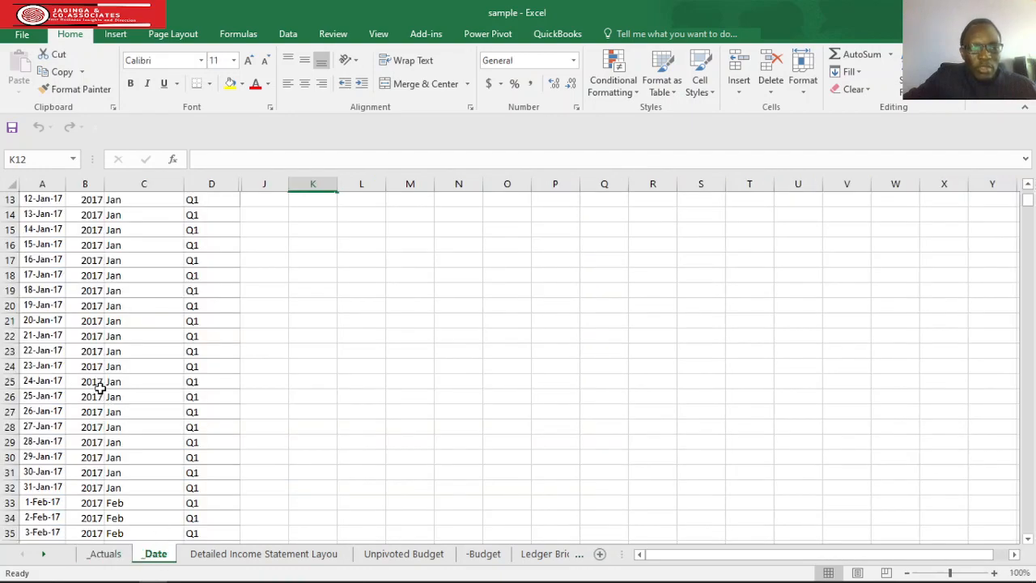
pyautogui.scroll(4, 99, 388)
pyautogui.scroll(-14, 99, 388)
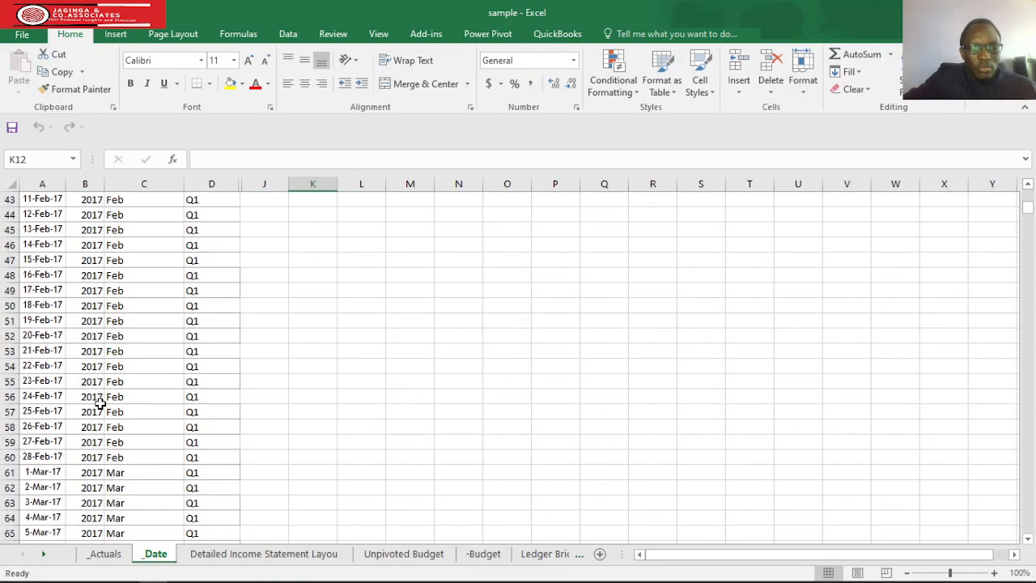
pyautogui.scroll(-19, 99, 402)
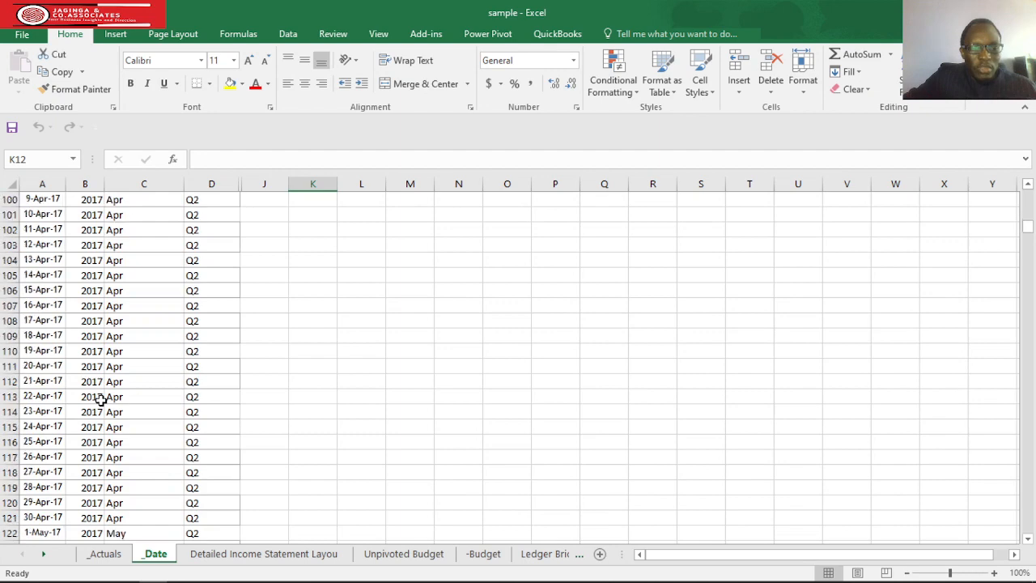
pyautogui.moveTo(1027, 234); pyautogui.dragTo(1033, 448)
pyautogui.moveTo(1034, 491); pyautogui.dragTo(1026, 526)
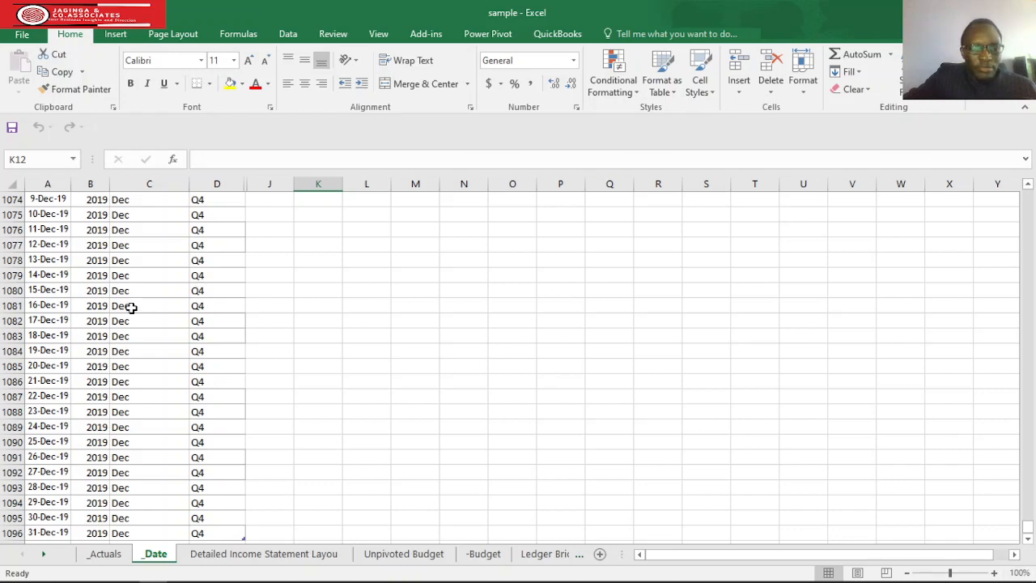
# Compare the Unpivoted Budget sheet with the monthly columns of the -Budget sheet.
pyautogui.click(247, 554)
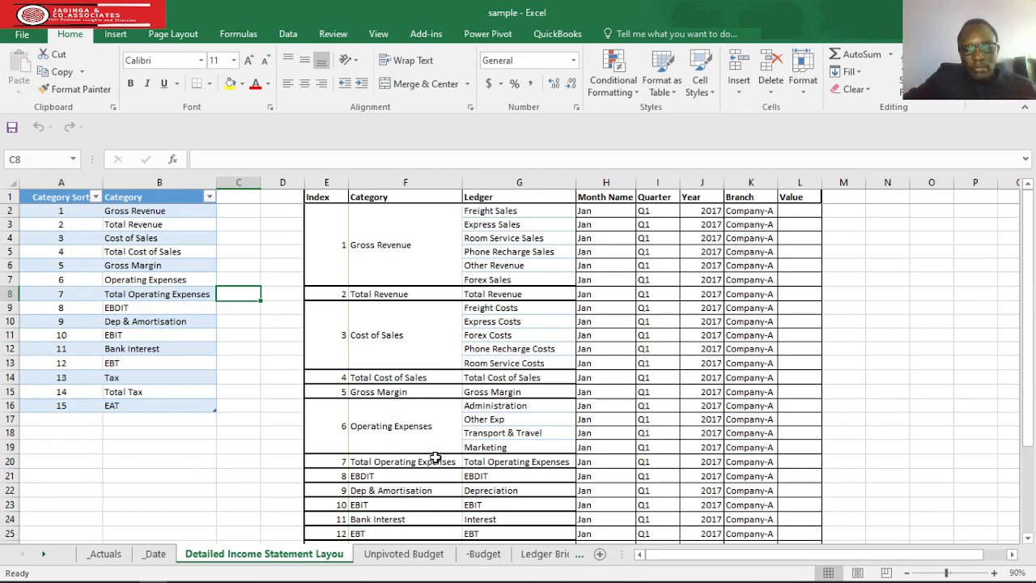
pyautogui.click(432, 560)
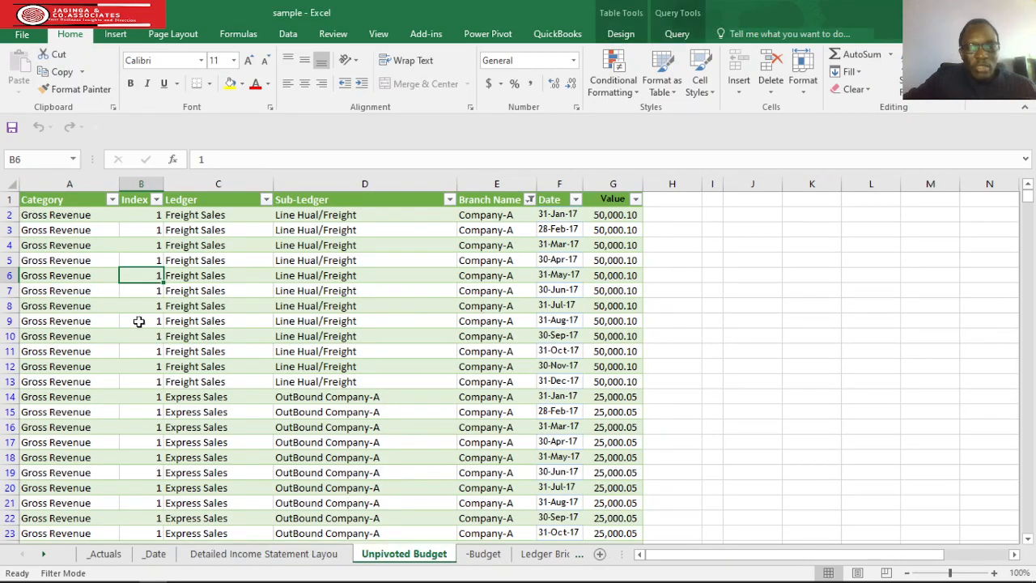
pyautogui.scroll(-3, 358, 324)
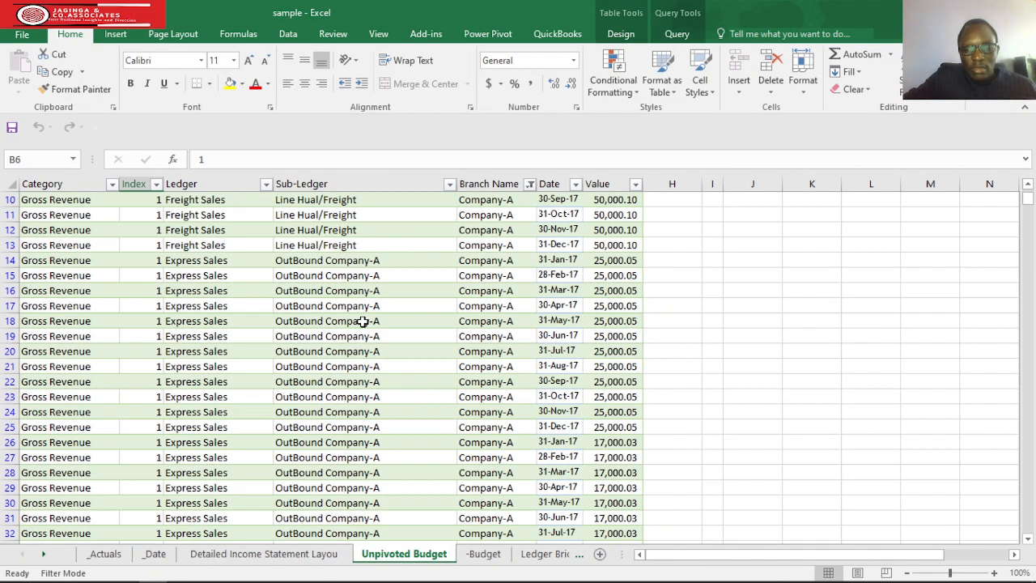
pyautogui.click(485, 556)
pyautogui.scroll(2, 587, 310)
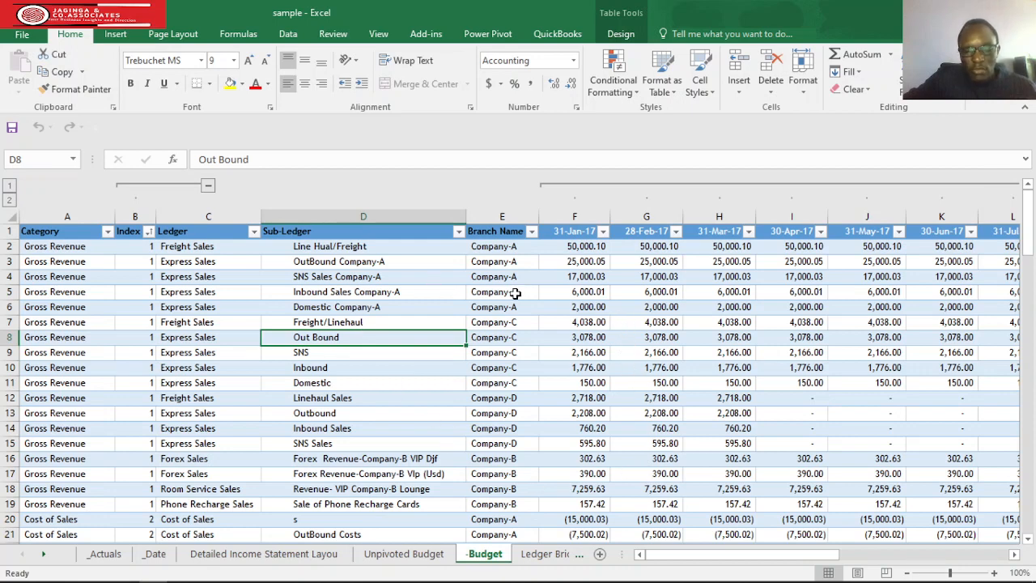
# Inspect the Ledger Bridge table, and revisit the budget, income statement layout and _Date sheets.
pyautogui.click(547, 555)
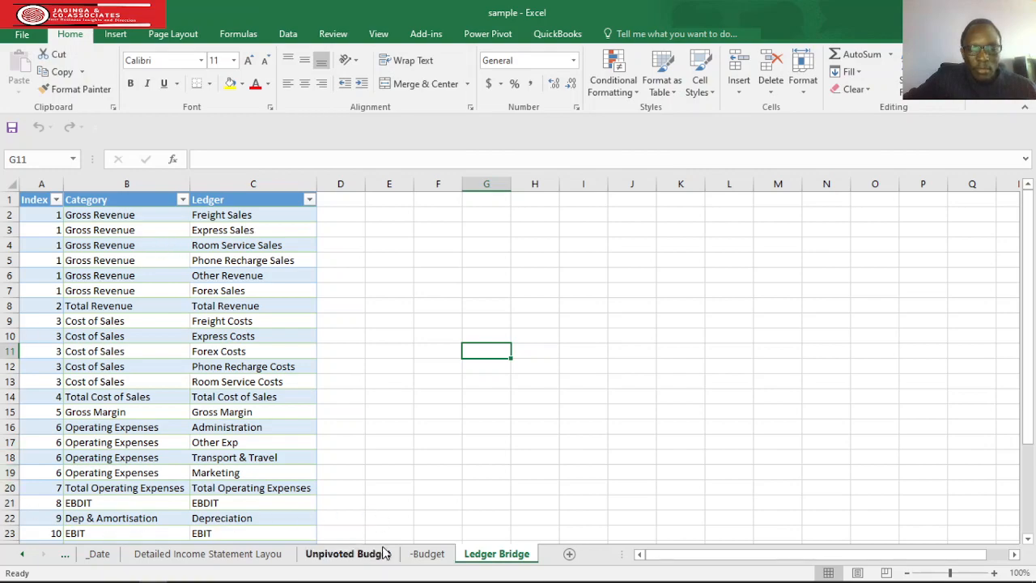
pyautogui.click(429, 556)
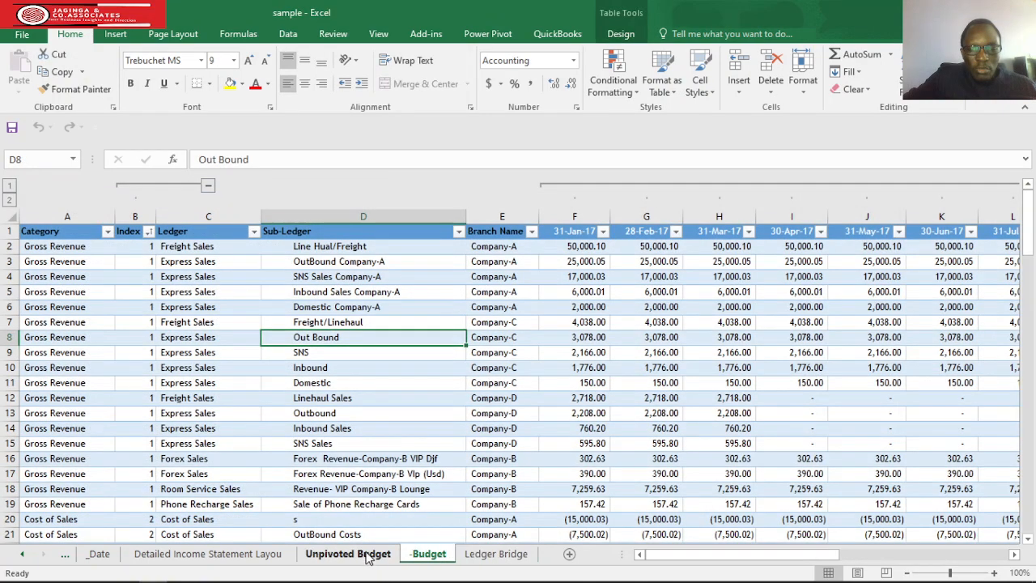
pyautogui.click(368, 555)
pyautogui.click(253, 557)
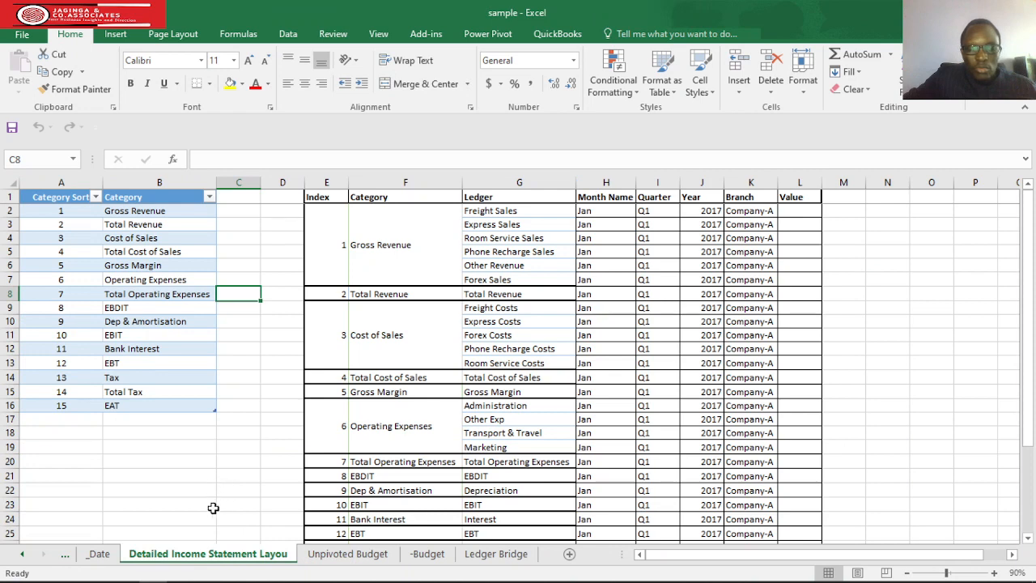
pyautogui.click(121, 556)
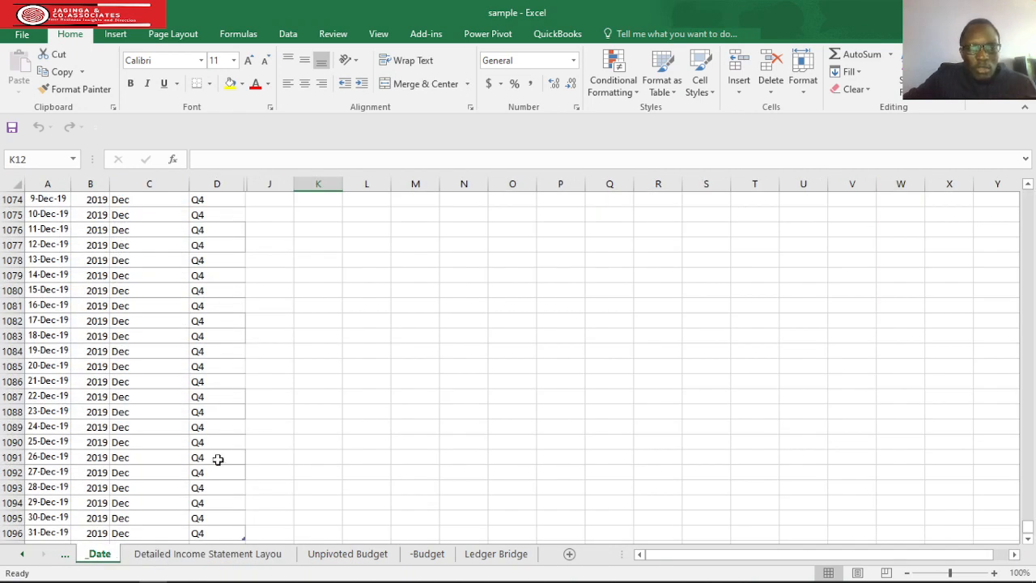
# View the table relationships in the Power BI data model and compare them with the Detailed Income Statement Layout sheet in Excel.
pyautogui.hotkey('alt', 'Tab')
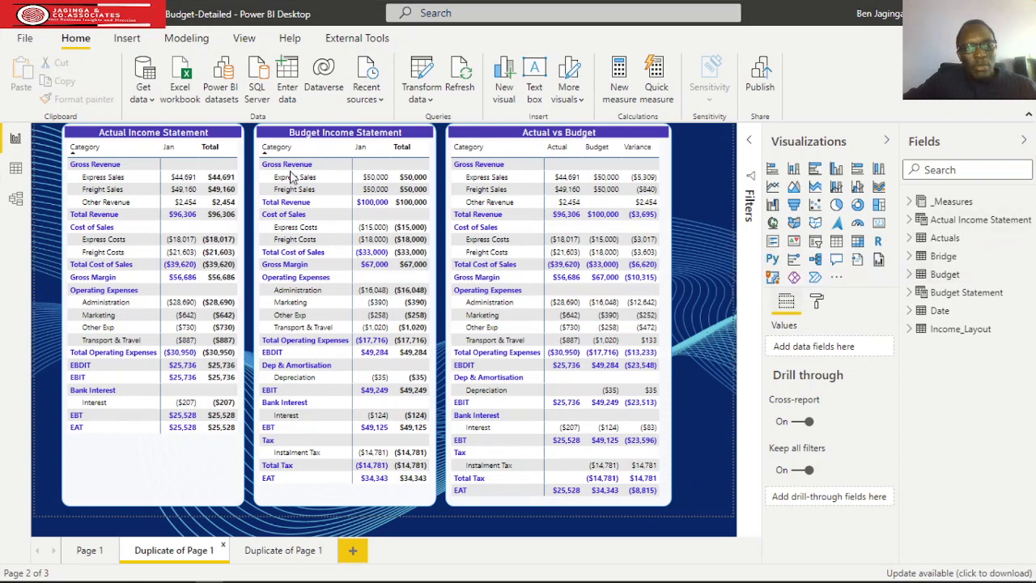
pyautogui.click(17, 200)
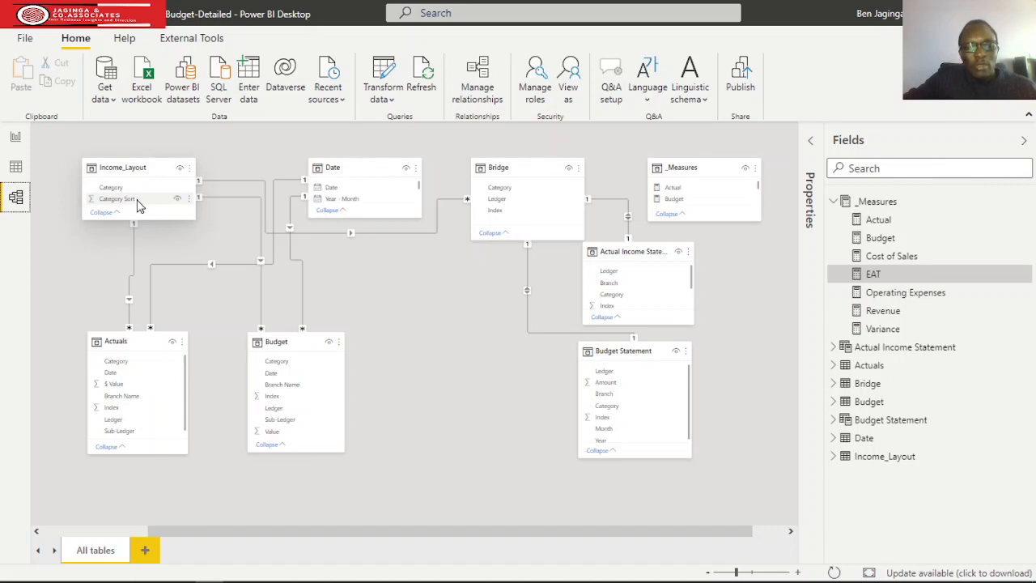
pyautogui.hotkey('alt', 'Tab')
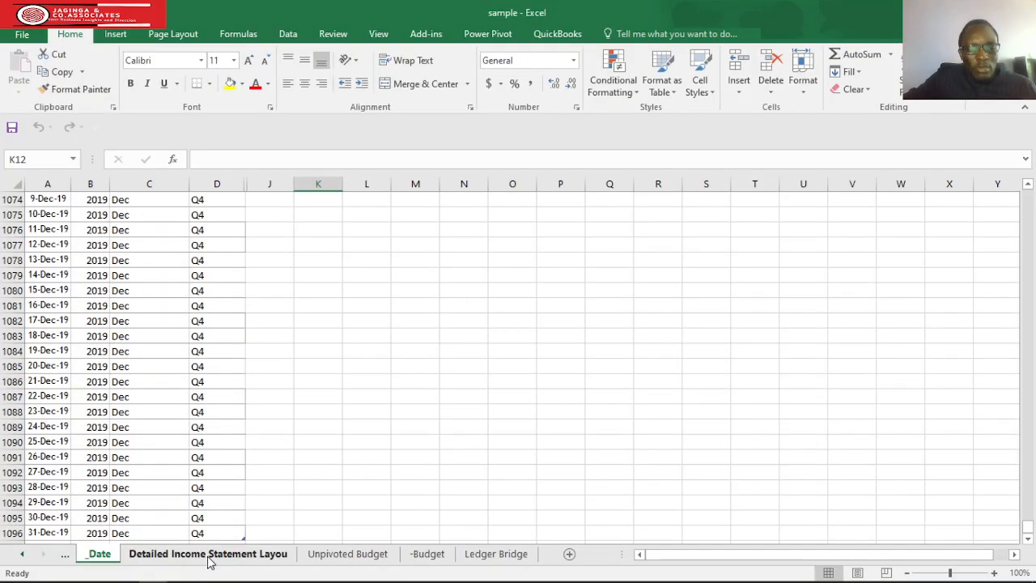
pyautogui.click(208, 554)
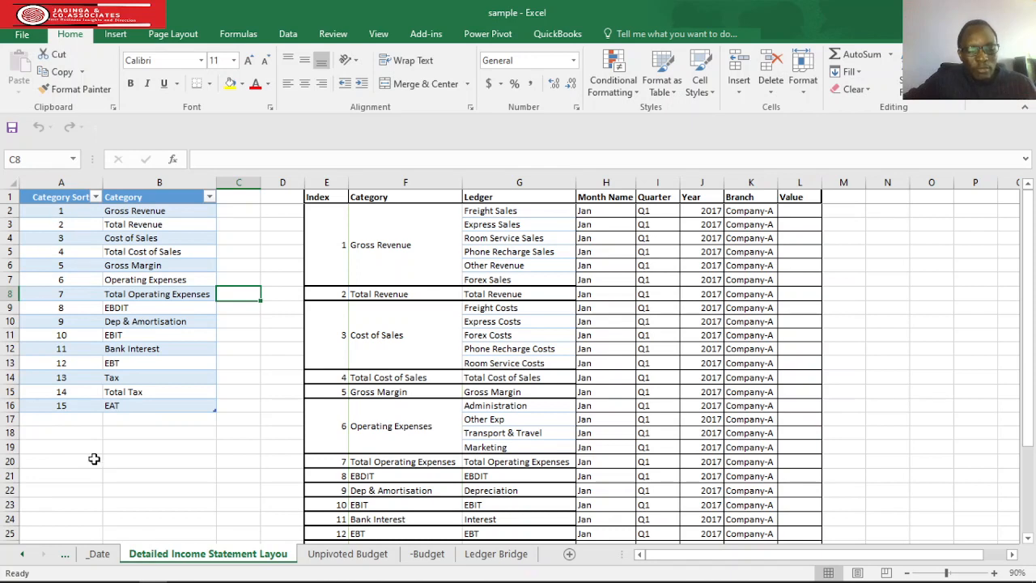
# Return to the Power BI data model, collapse the _Measures table and hide the field list to view the whole diagram.
pyautogui.hotkey('alt', 'Tab')
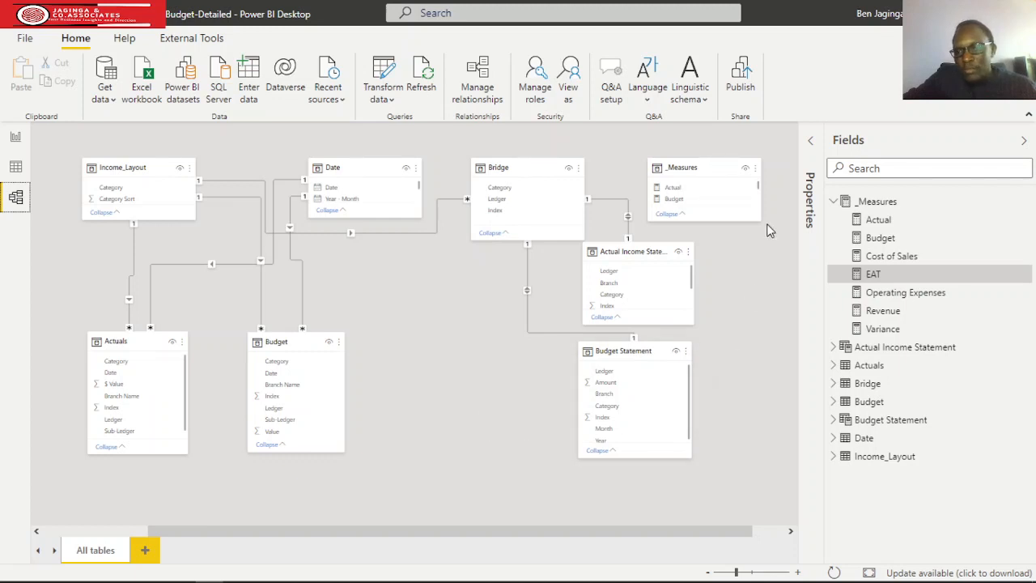
pyautogui.click(834, 203)
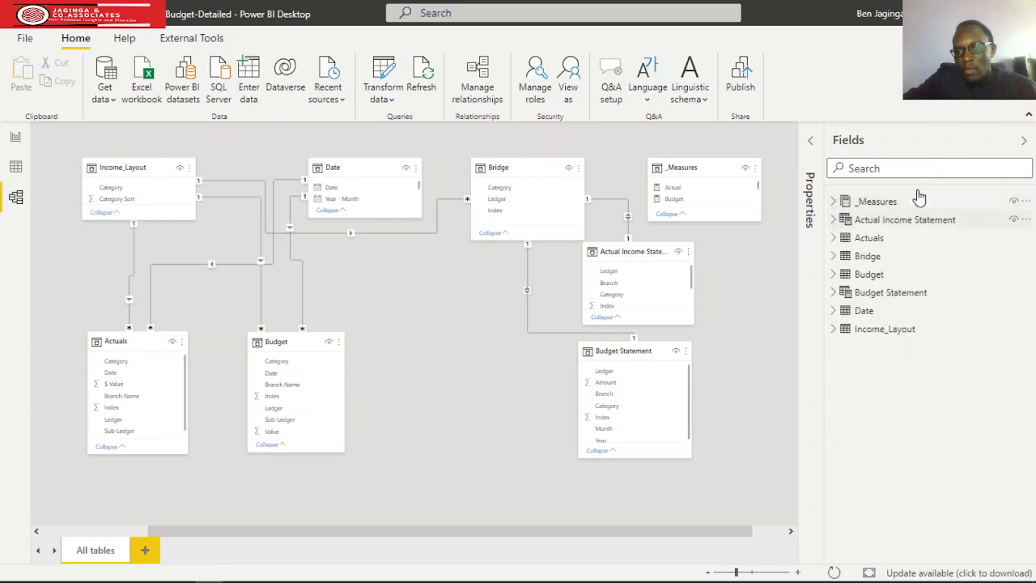
pyautogui.click(1023, 141)
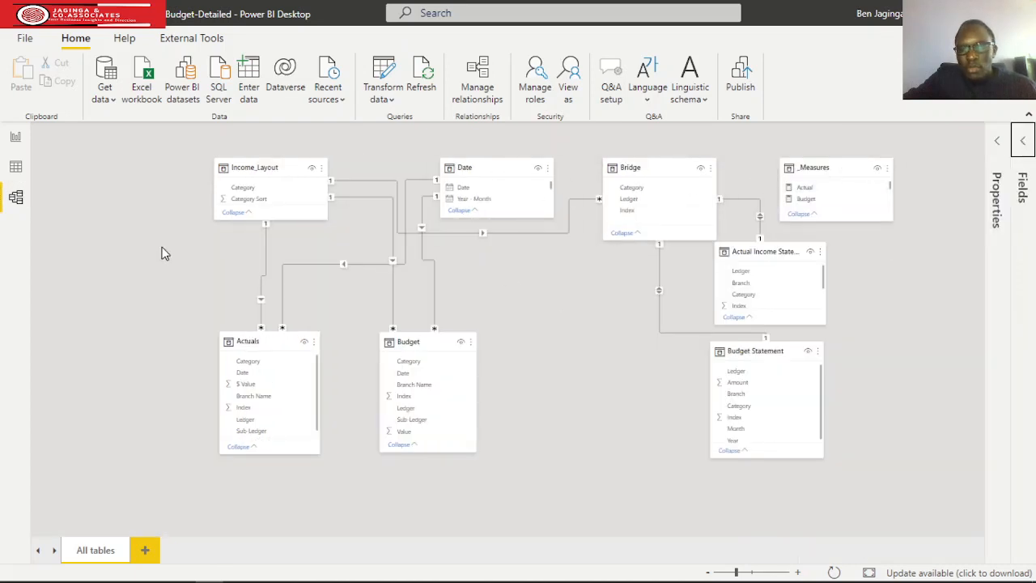
# Add a new blank page to the Power BI report and switch to the income statement layout in Excel.
pyautogui.click(17, 137)
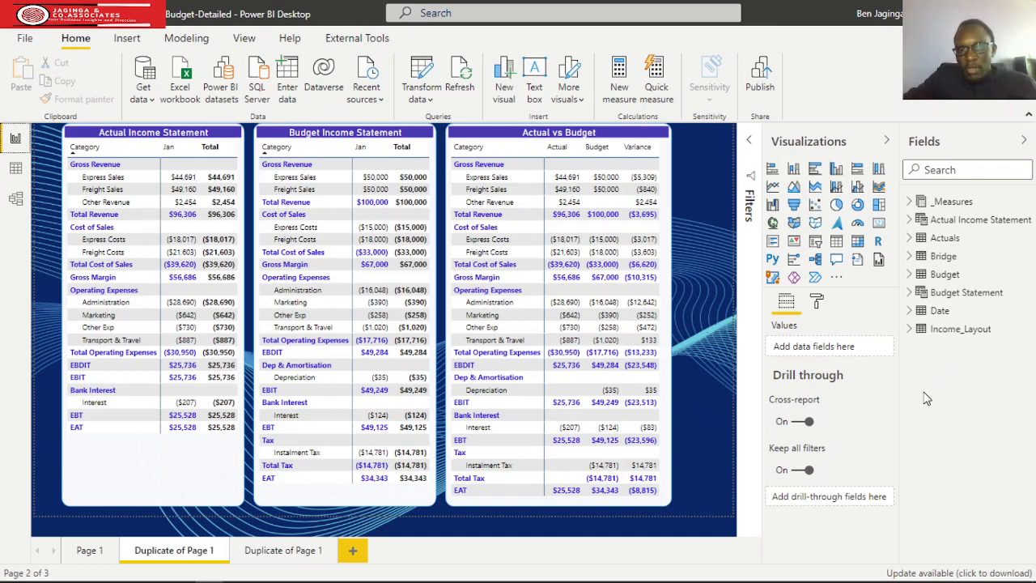
pyautogui.click(353, 551)
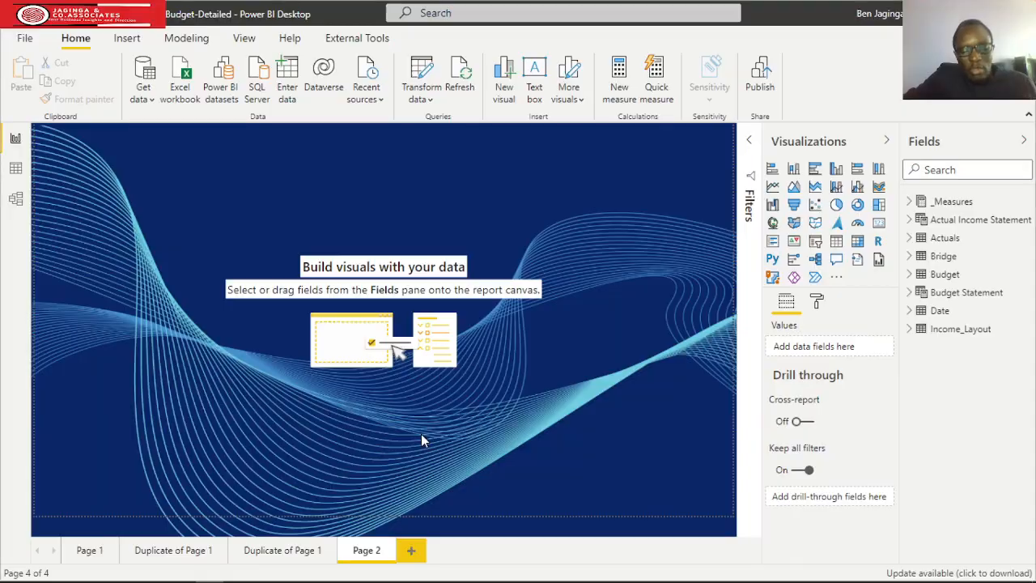
pyautogui.hotkey('alt', 'Tab')
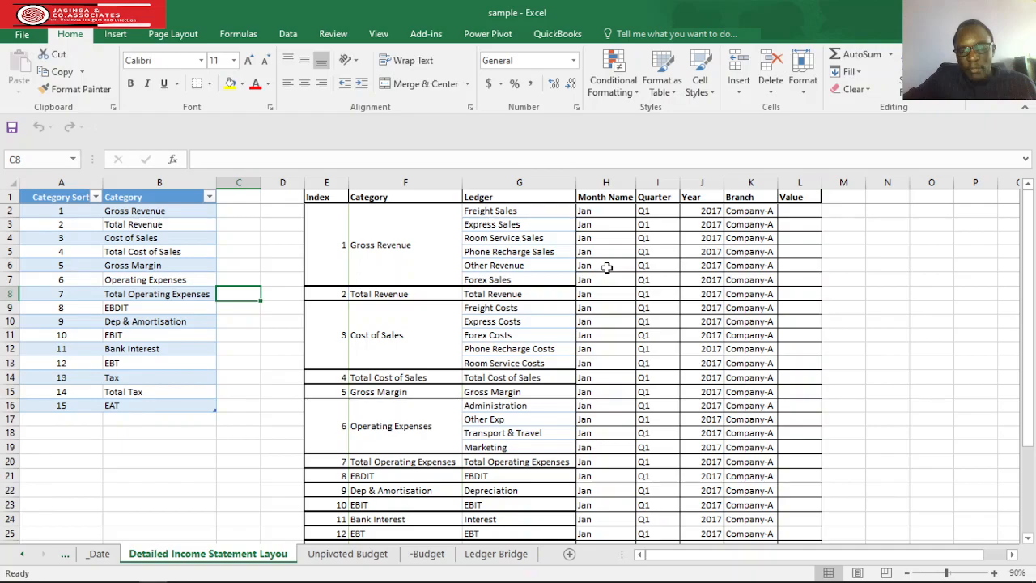
# Switch to Power BI and display the Actual Income Statement table with its DAX formula in the data view.
pyautogui.hotkey('alt', 'Tab')
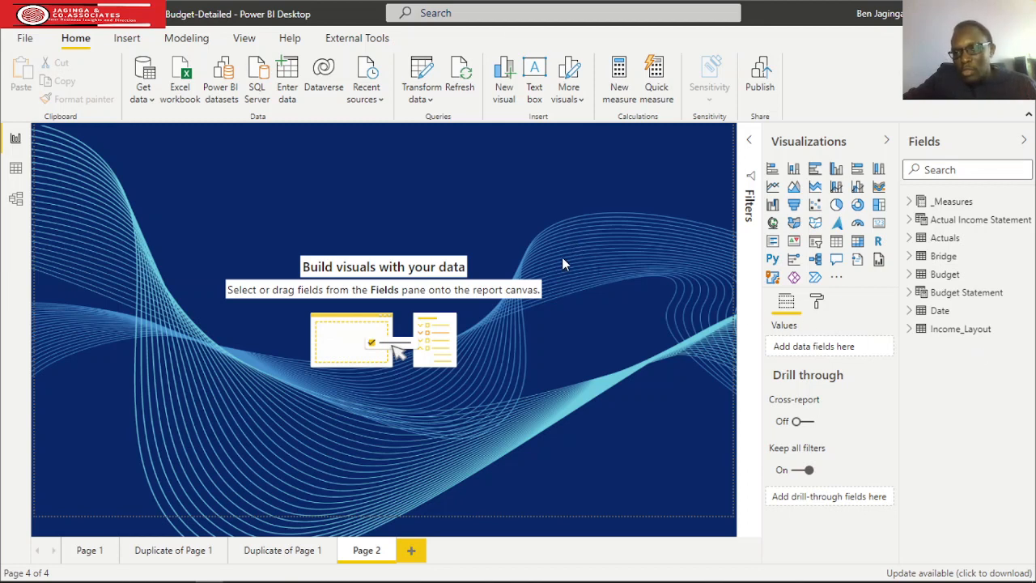
pyautogui.click(910, 226)
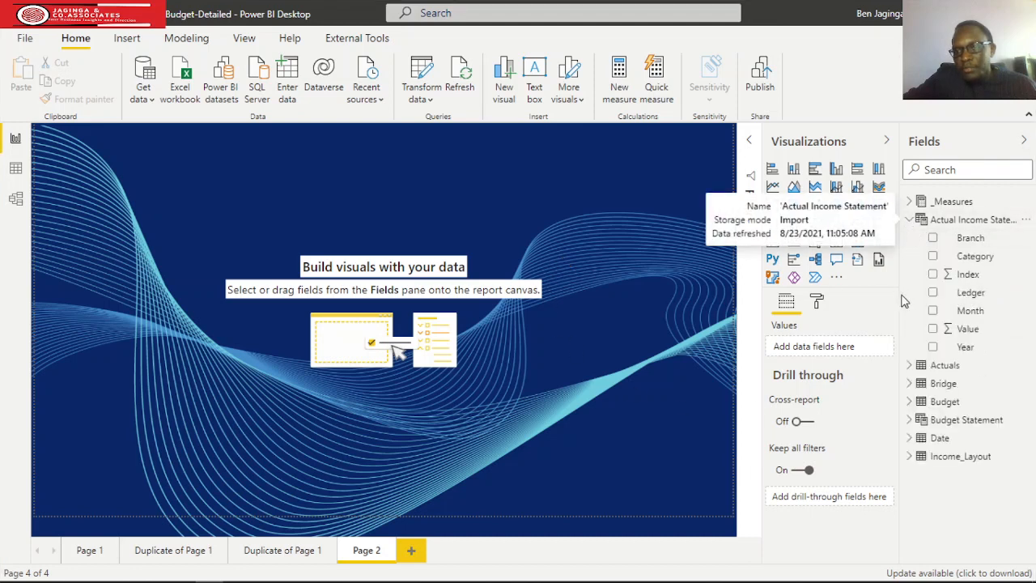
pyautogui.click(17, 168)
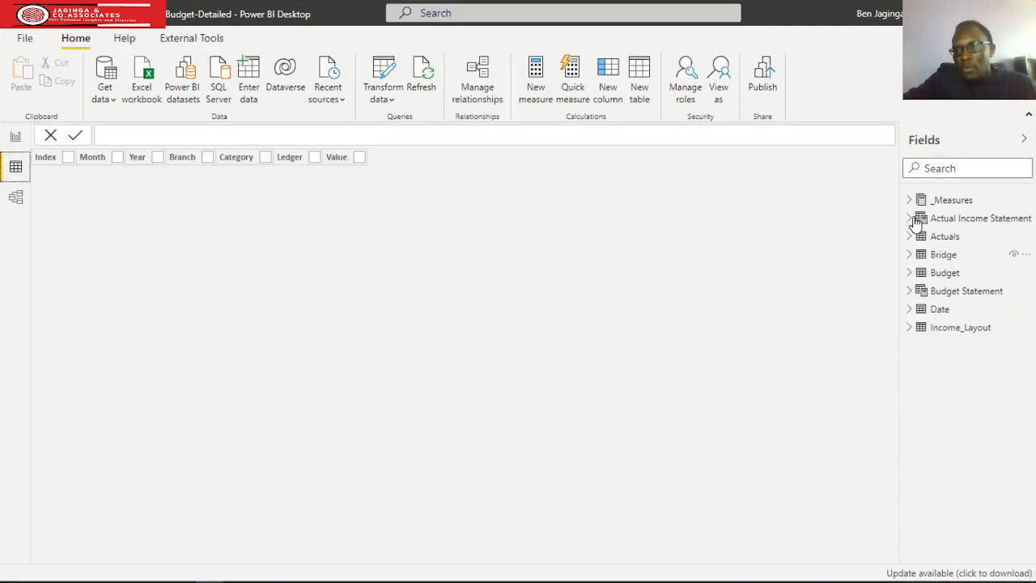
pyautogui.click(918, 218)
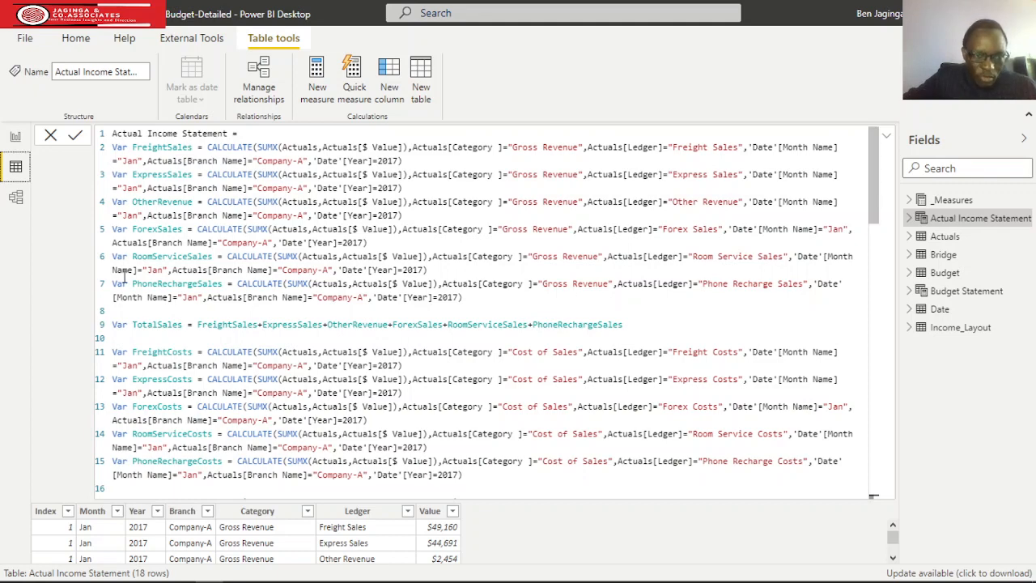
# Skim the whole Actual Income Statement DAX formula, from the sales variables to the final FILTER, and return to its start.
pyautogui.scroll(-4, 254, 365)
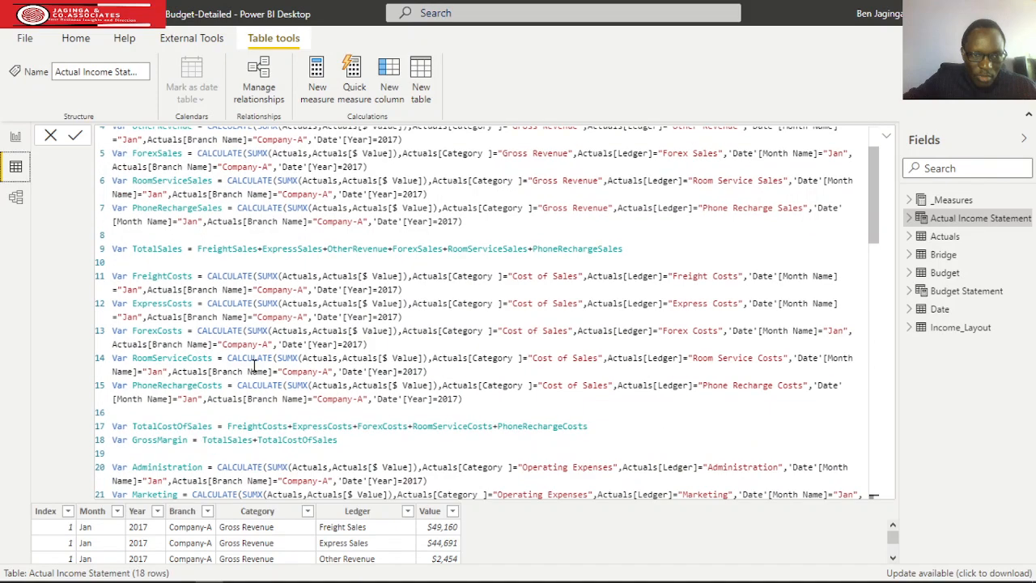
pyautogui.scroll(-7, 254, 365)
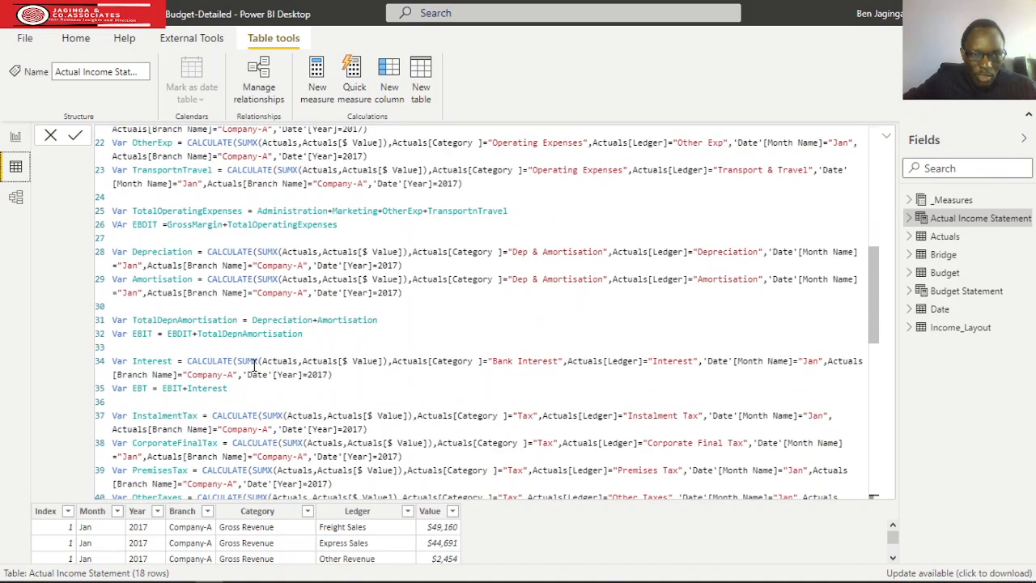
pyautogui.scroll(-2, 254, 365)
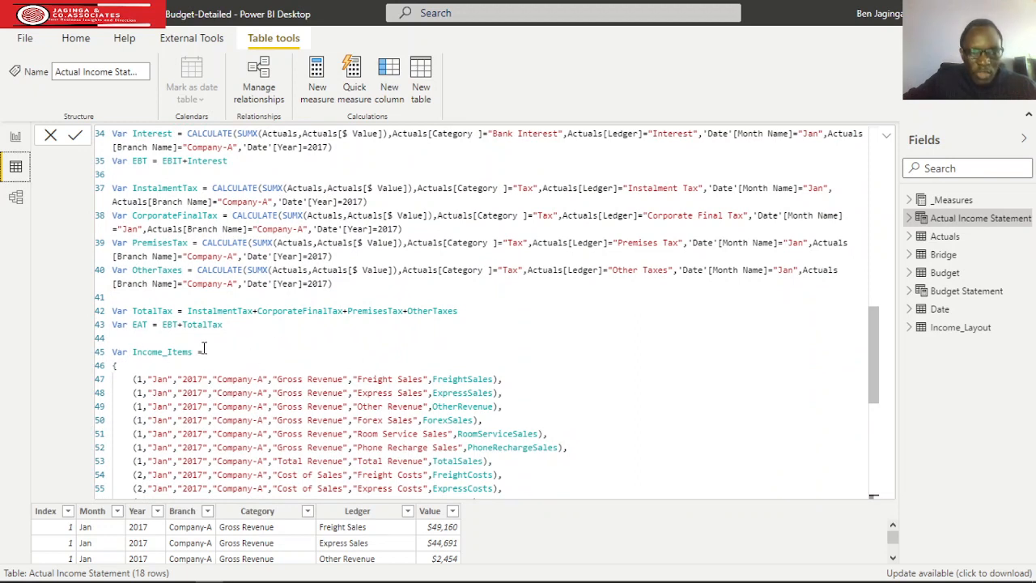
pyautogui.scroll(-2, 524, 397)
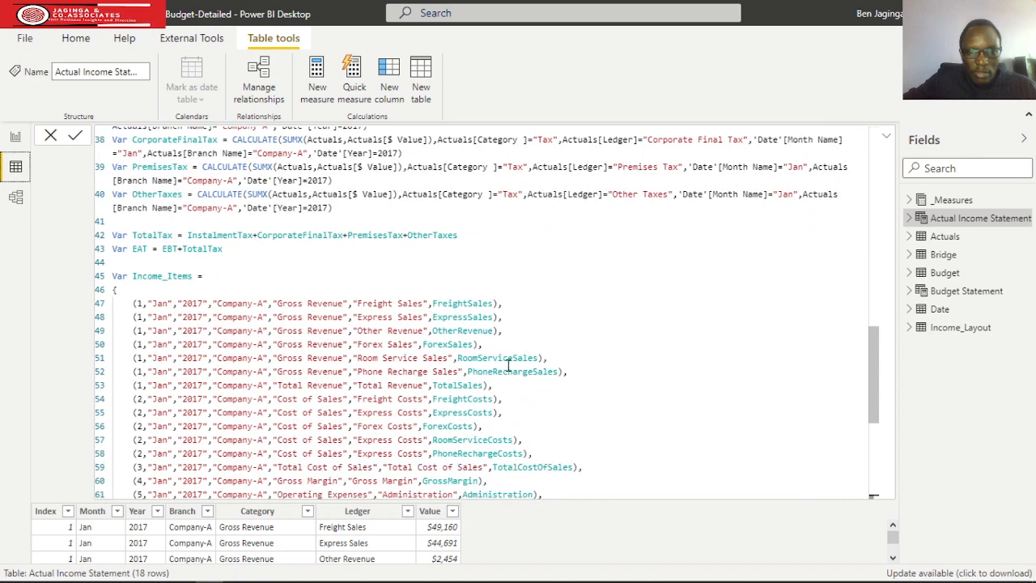
pyautogui.scroll(-1, 508, 366)
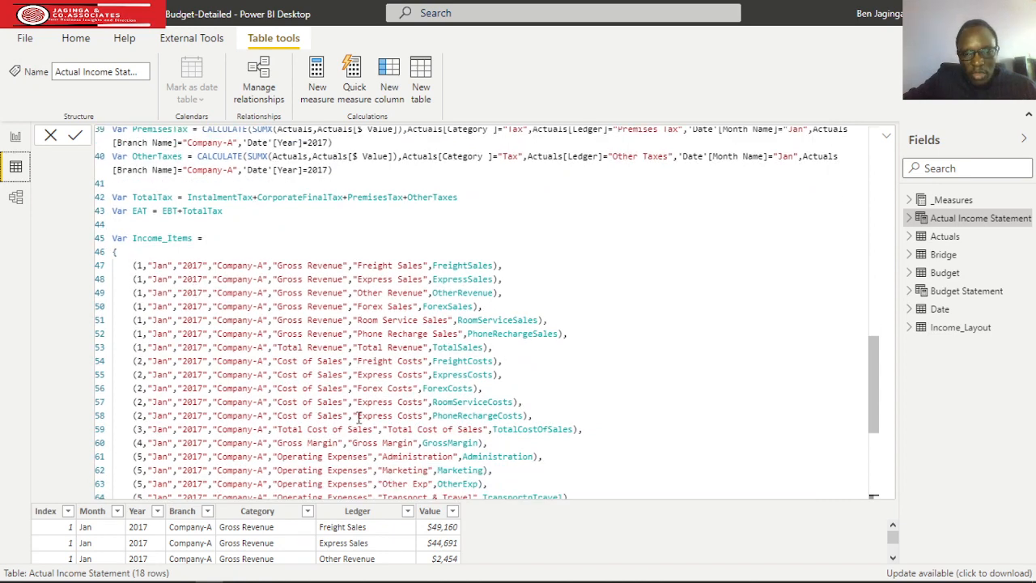
pyautogui.scroll(-2, 411, 398)
pyautogui.scroll(-3, 411, 398)
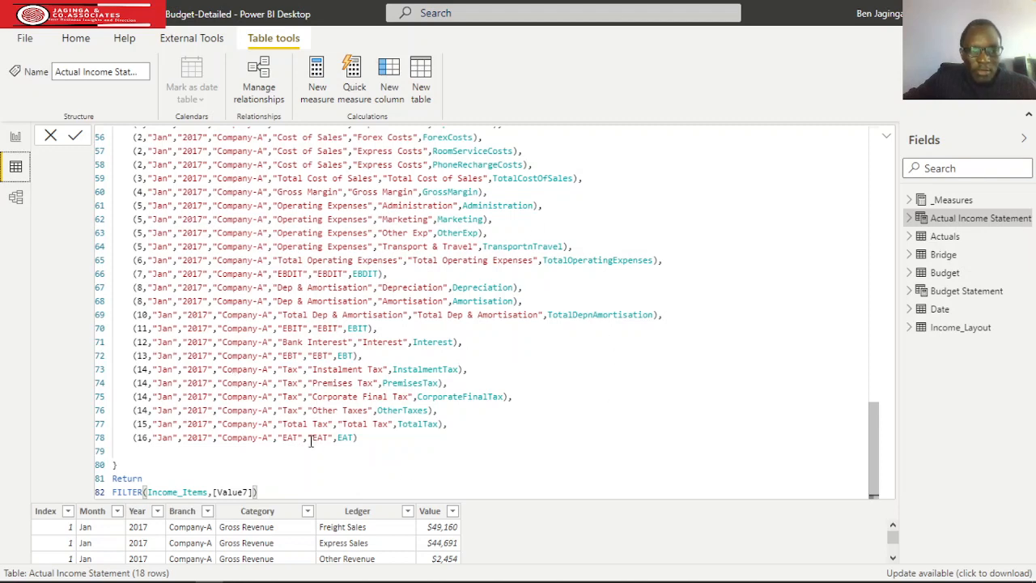
pyautogui.scroll(4, 311, 437)
pyautogui.scroll(2, 284, 364)
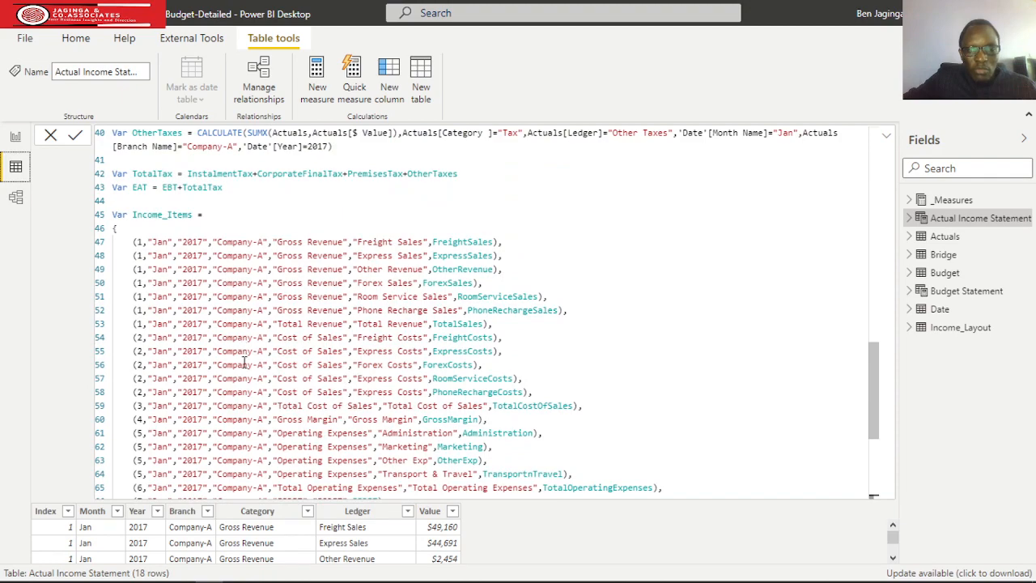
pyautogui.scroll(8, 246, 368)
pyautogui.scroll(7, 252, 419)
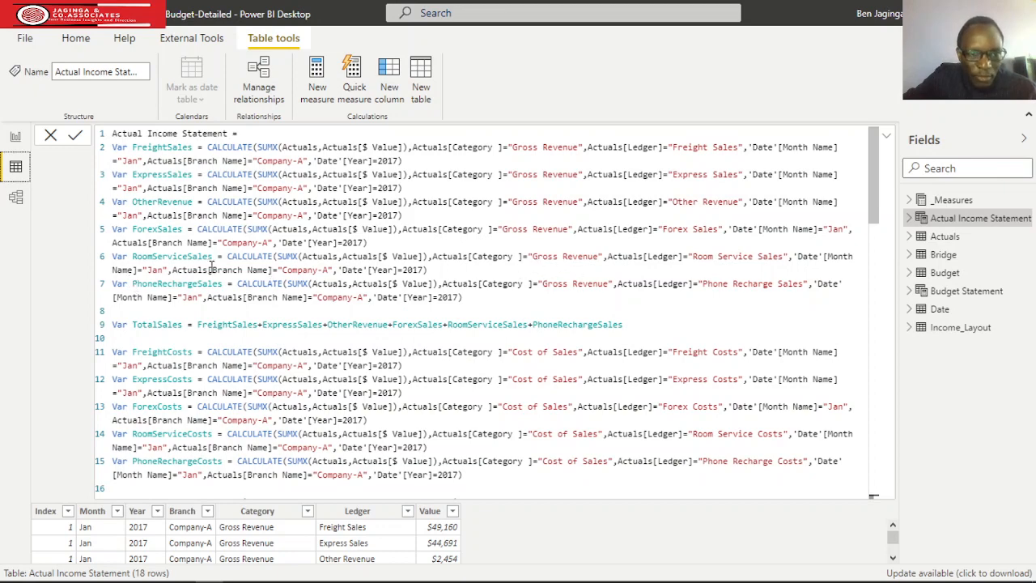
# Examine the DAX variables for sales, cost of sales, gross margin, operating expenses and EBDIT.
pyautogui.scroll(-1, 212, 267)
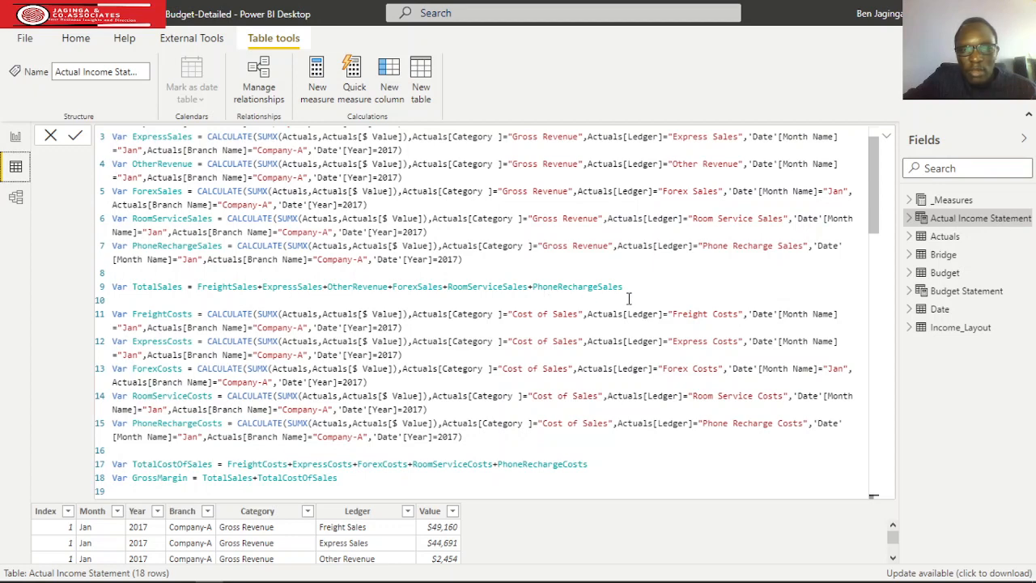
pyautogui.scroll(-1, 389, 277)
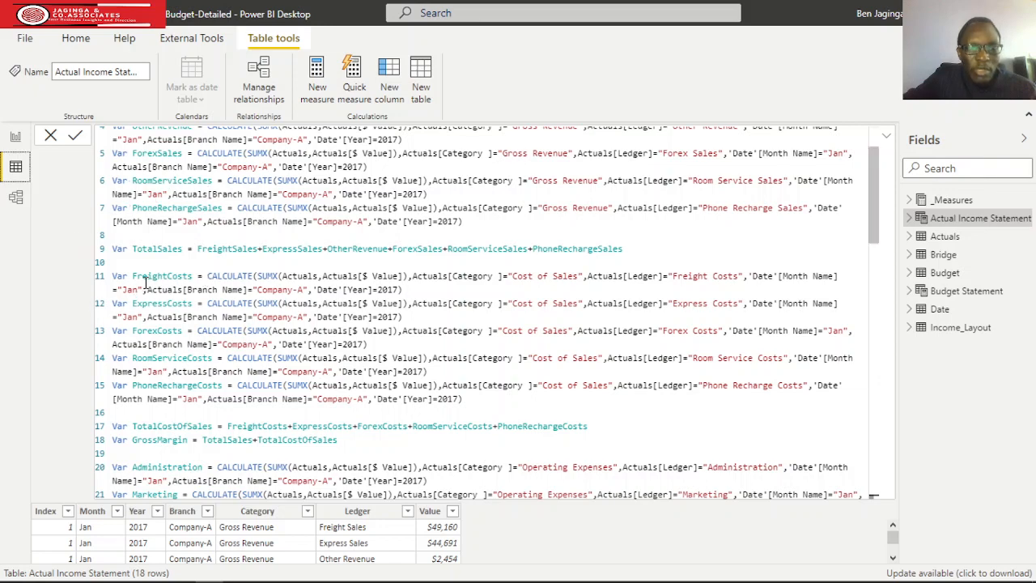
pyautogui.scroll(-1, 144, 287)
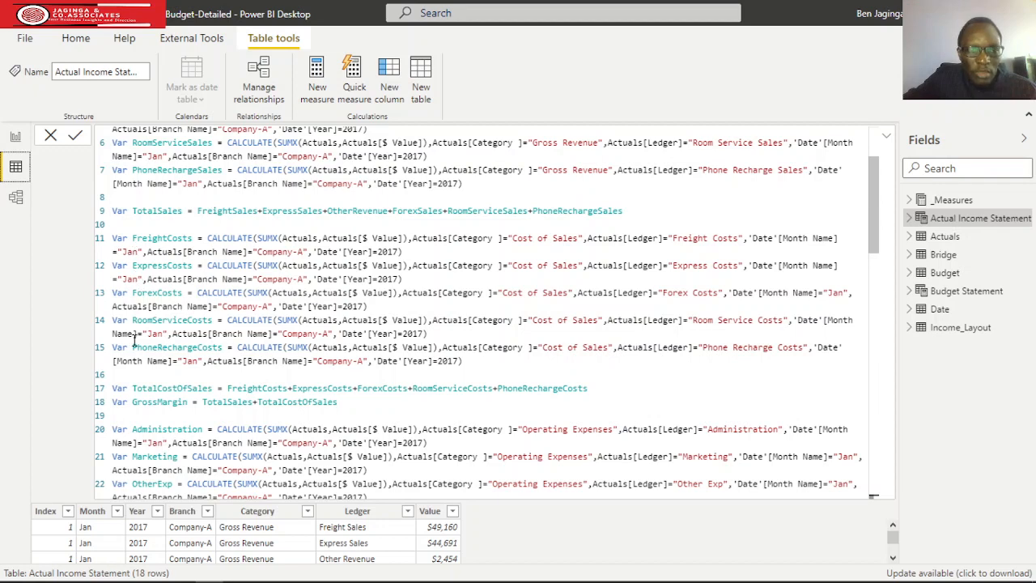
pyautogui.scroll(-2, 135, 340)
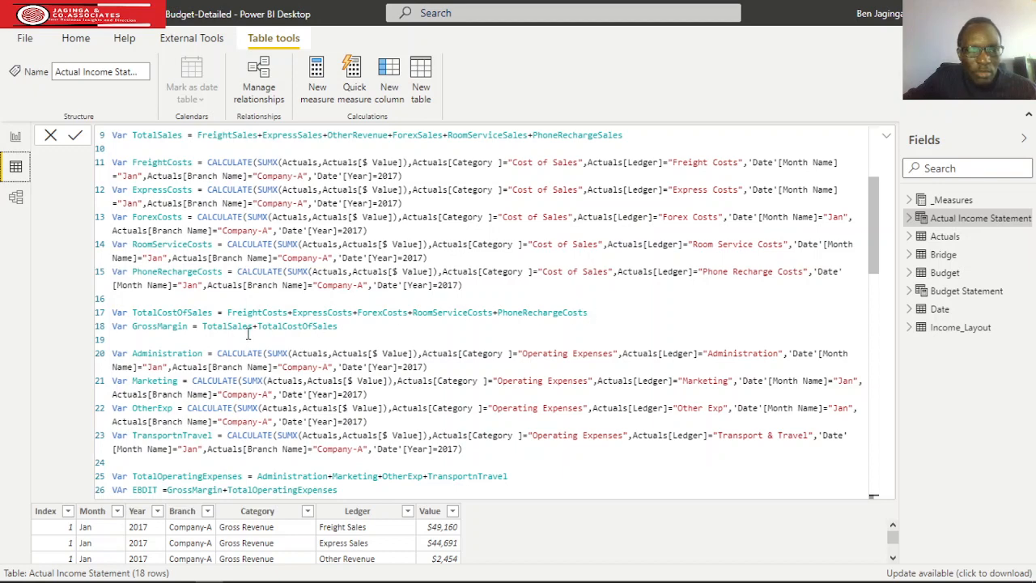
pyautogui.scroll(-1, 173, 318)
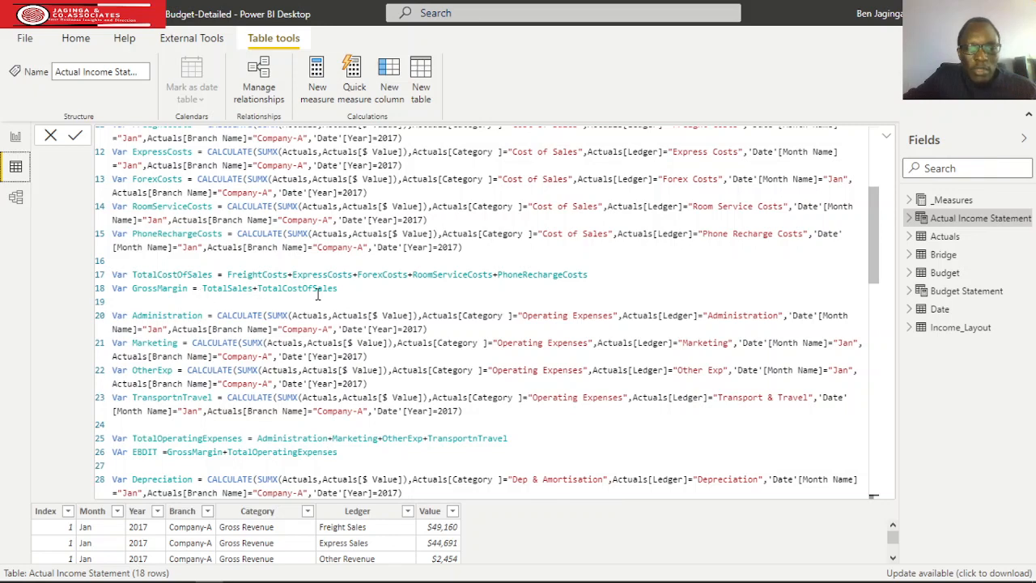
pyautogui.scroll(-1, 337, 288)
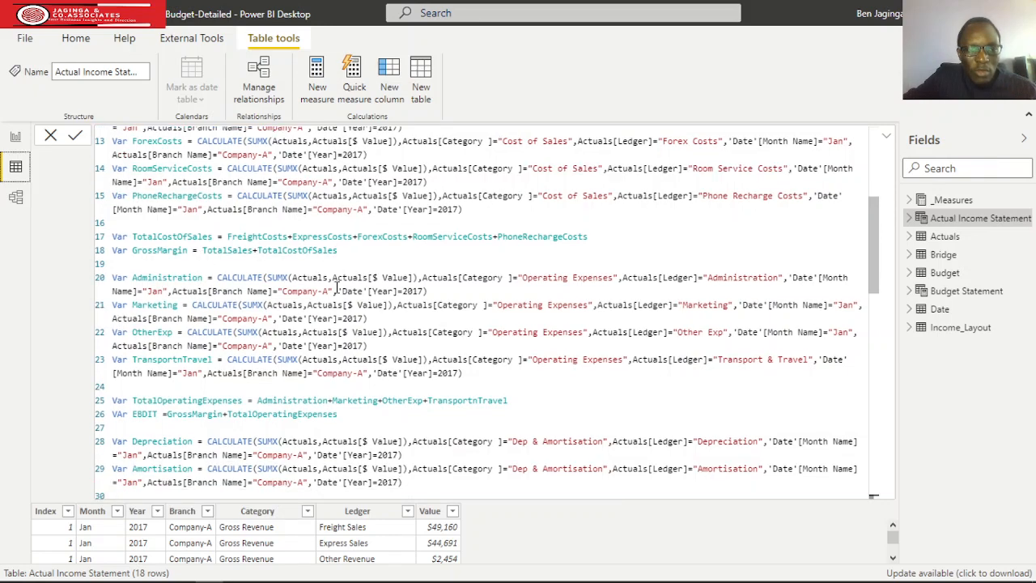
pyautogui.scroll(-1, 158, 257)
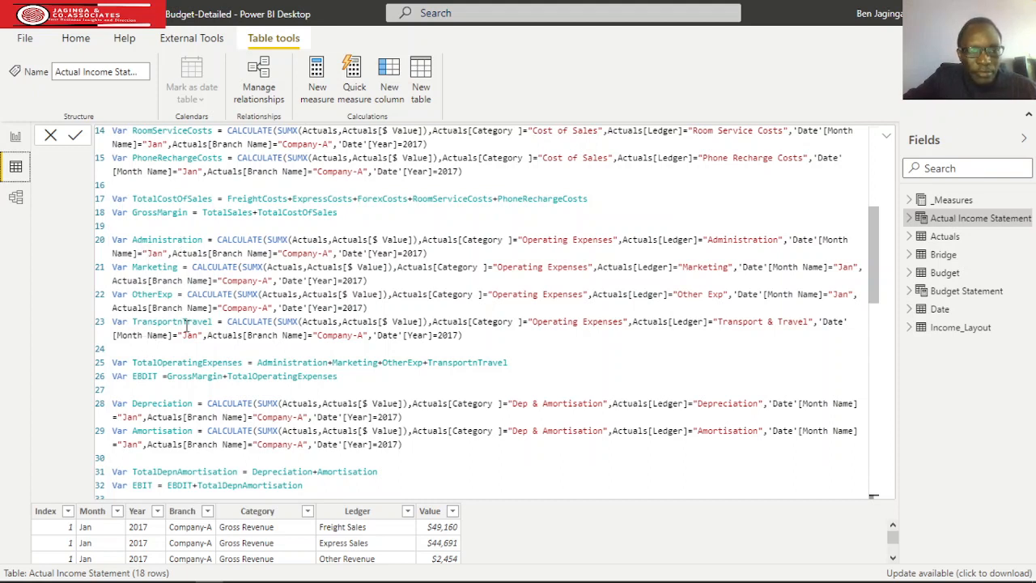
pyautogui.scroll(-1, 187, 326)
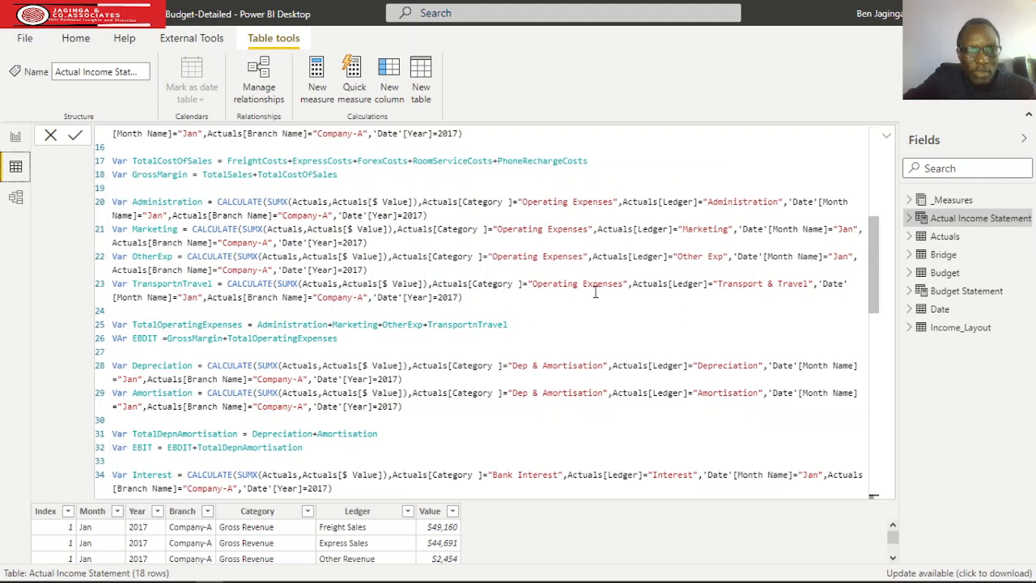
pyautogui.scroll(-1, 192, 307)
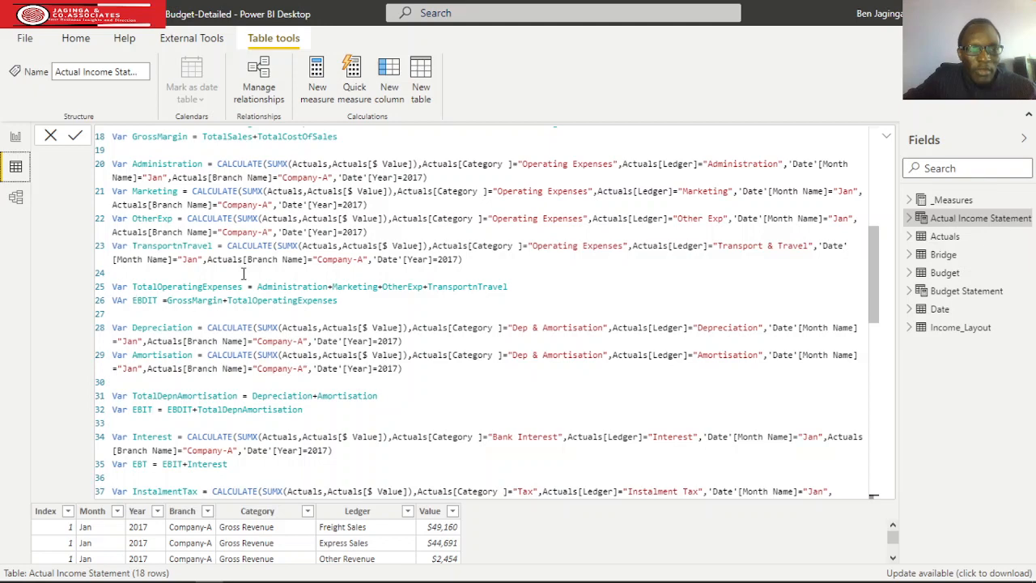
# Examine the DAX variables for depreciation and amortisation, EBIT, interest, EBT, the taxes and EAT.
pyautogui.scroll(-1, 242, 274)
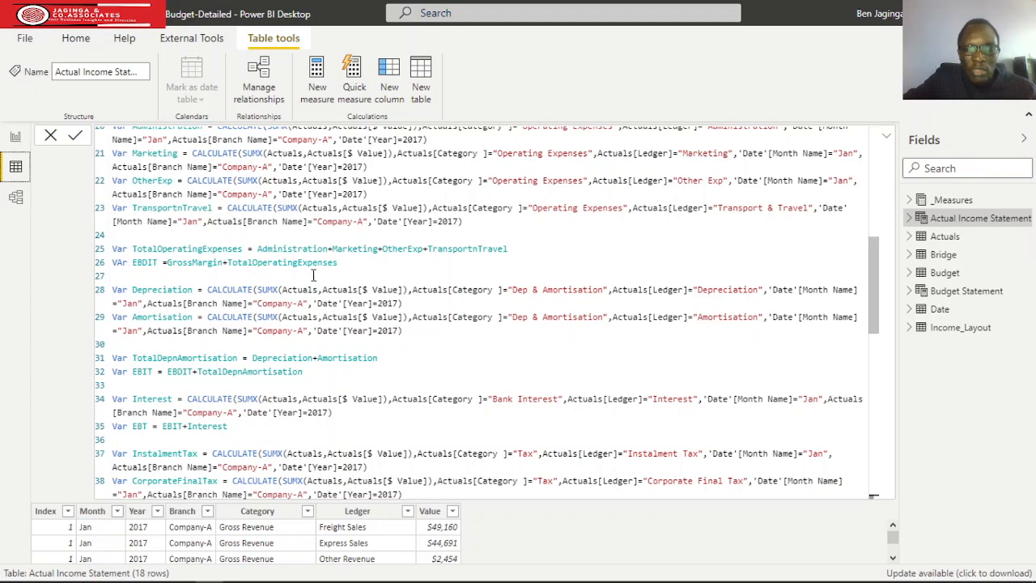
pyautogui.scroll(-2, 349, 271)
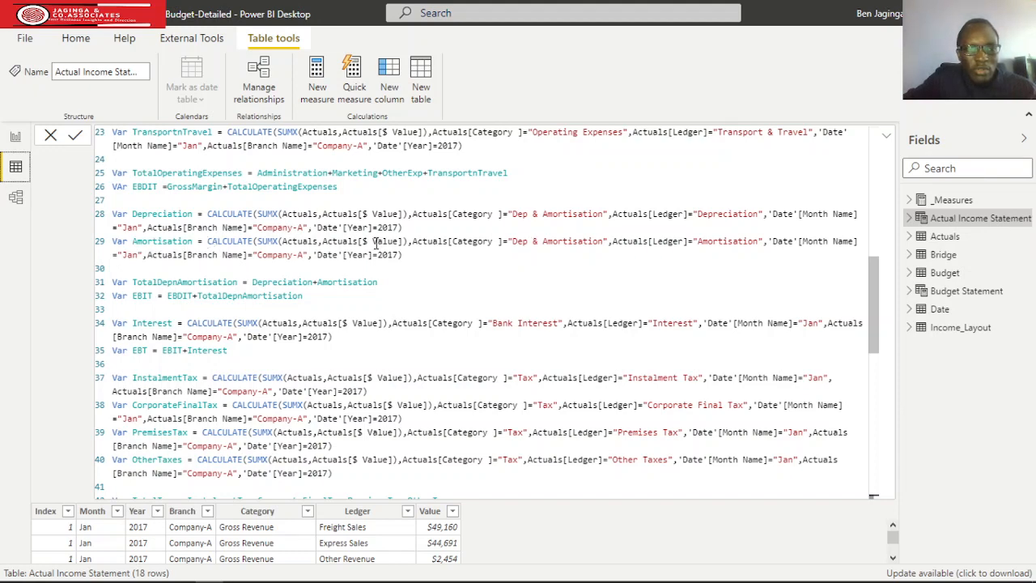
pyautogui.scroll(-1, 390, 243)
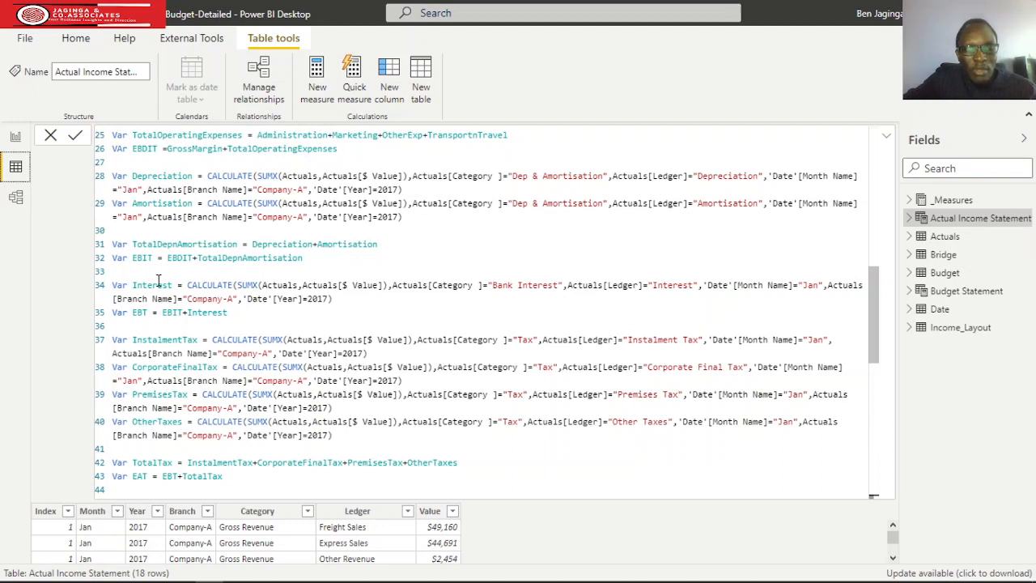
pyautogui.scroll(-1, 159, 278)
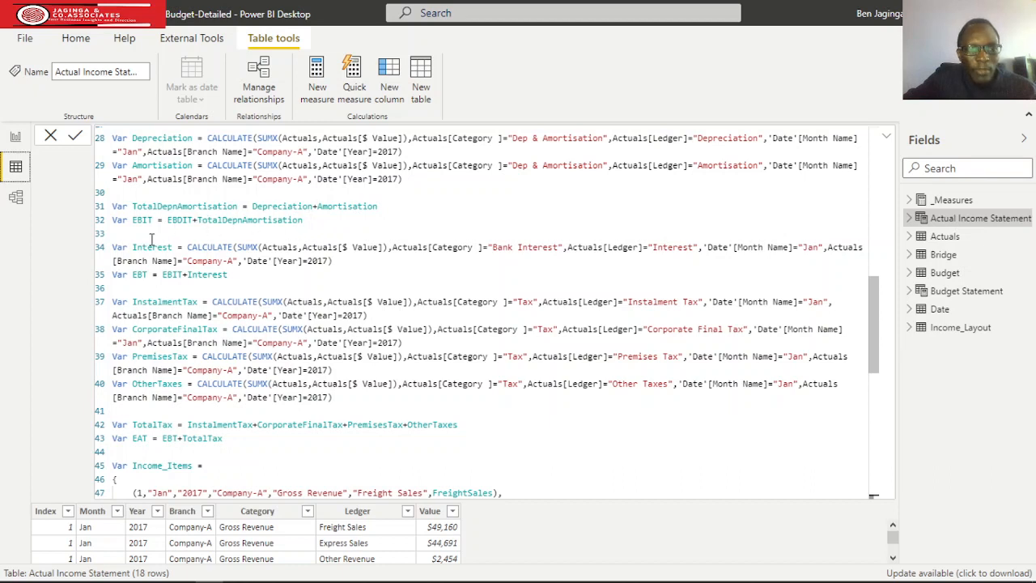
pyautogui.scroll(-1, 152, 239)
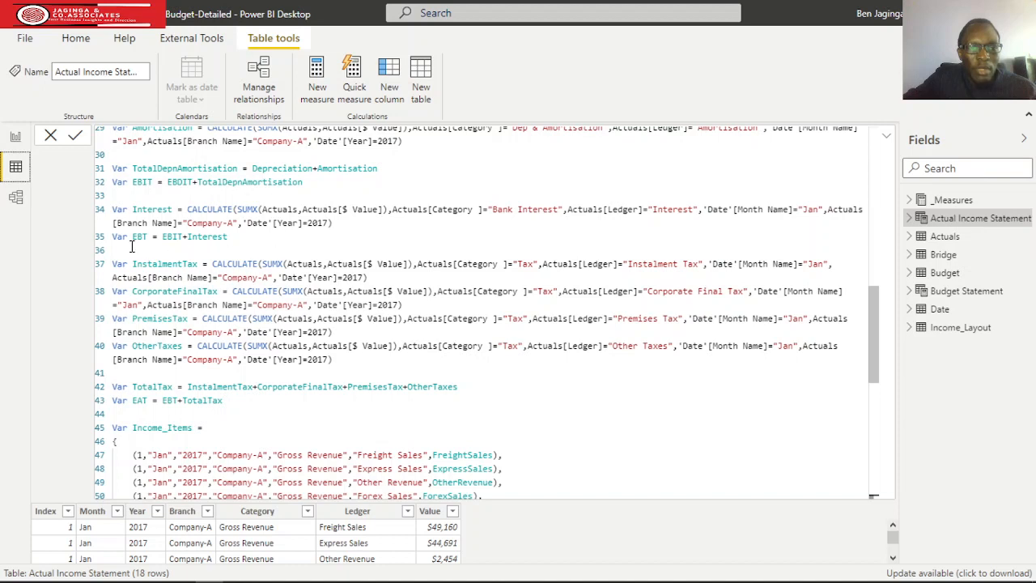
pyautogui.scroll(-1, 247, 243)
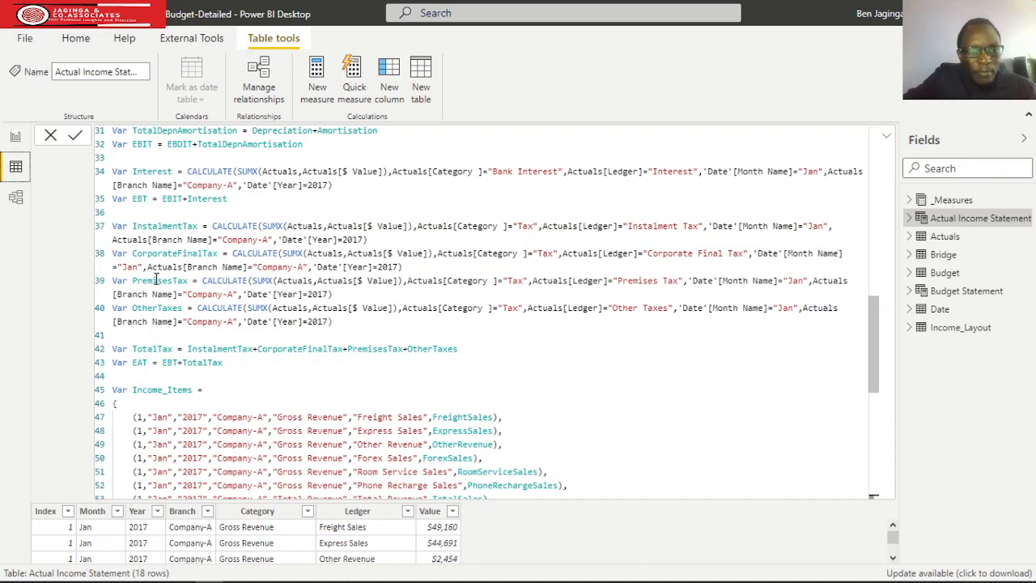
pyautogui.scroll(-1, 219, 286)
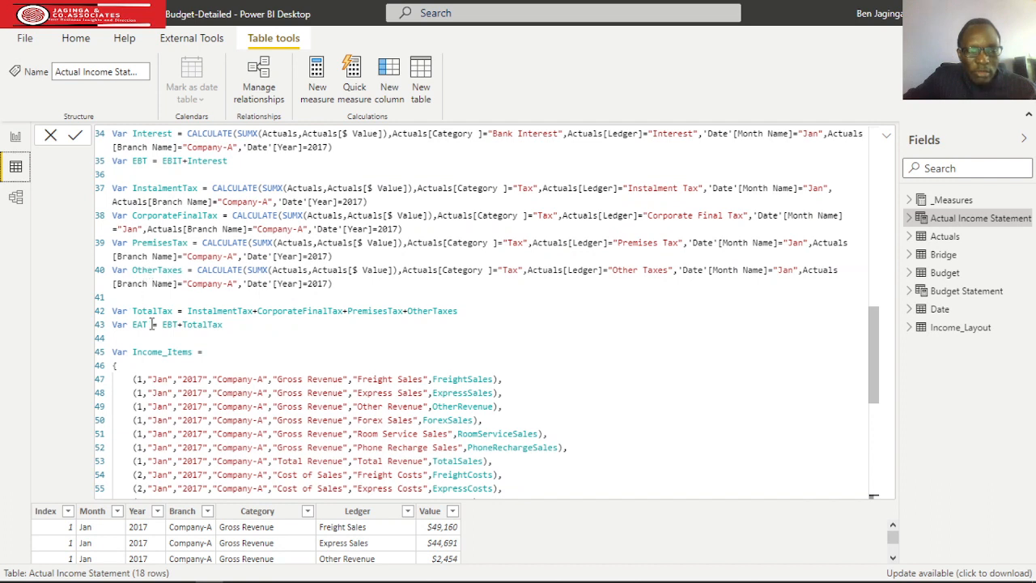
pyautogui.scroll(-2, 342, 291)
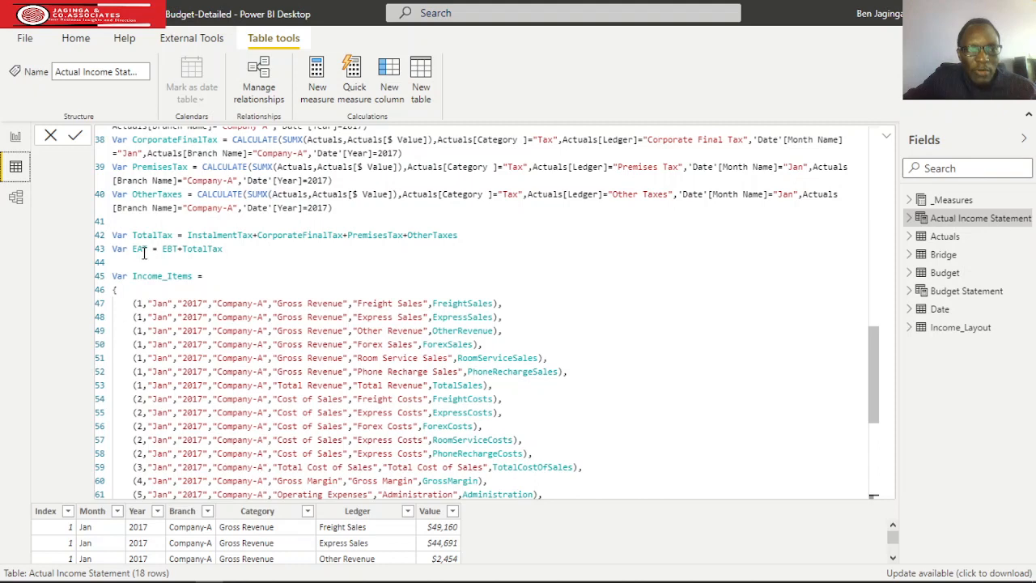
# Review the index numbers and rows of the Income_Items table constructor, from Gross Revenue through EAT.
pyautogui.scroll(-2, 278, 256)
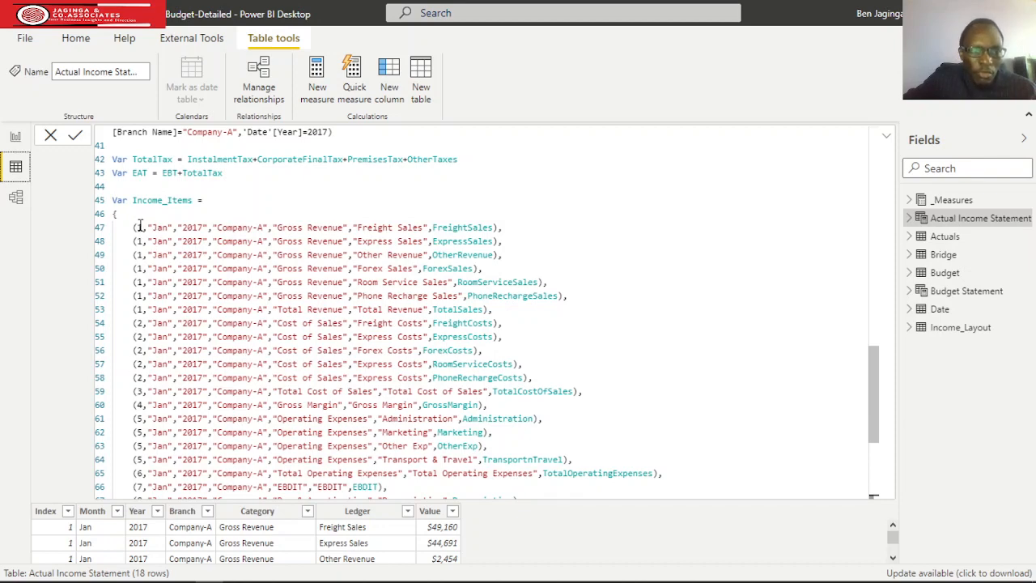
pyautogui.scroll(-2, 135, 417)
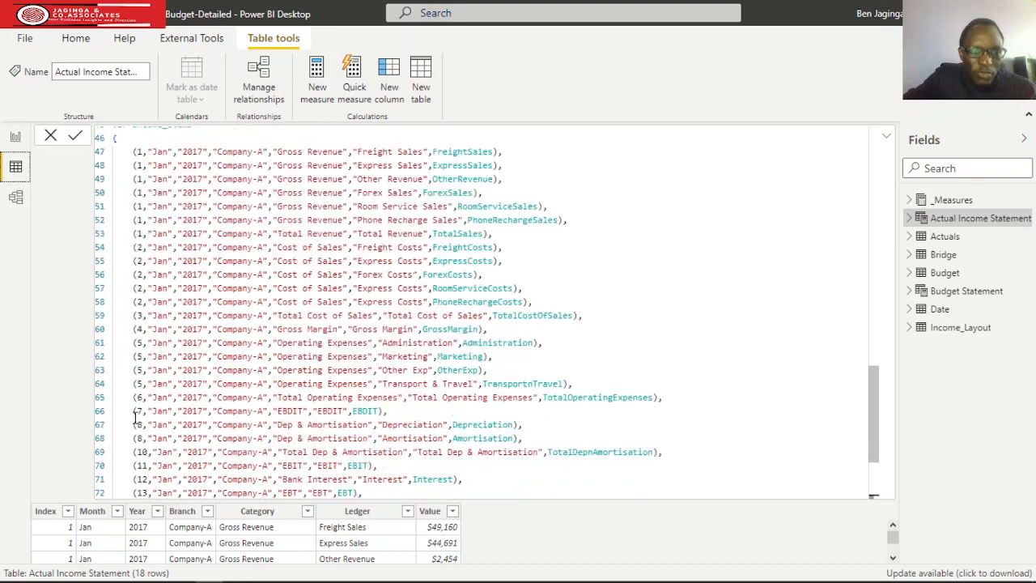
pyautogui.scroll(-3, 135, 417)
pyautogui.scroll(5, 146, 416)
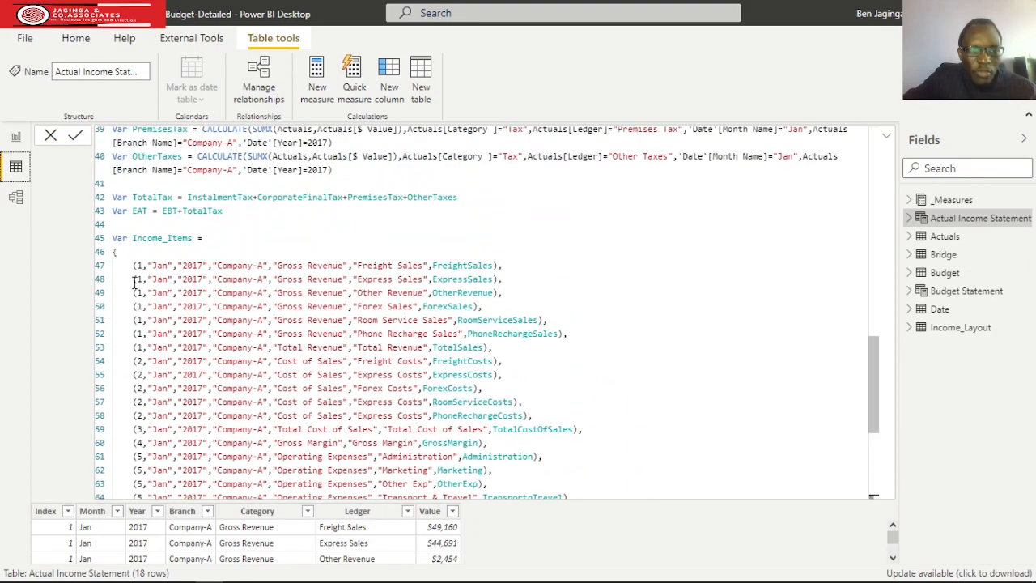
pyautogui.scroll(-5, 135, 283)
pyautogui.scroll(3, 141, 330)
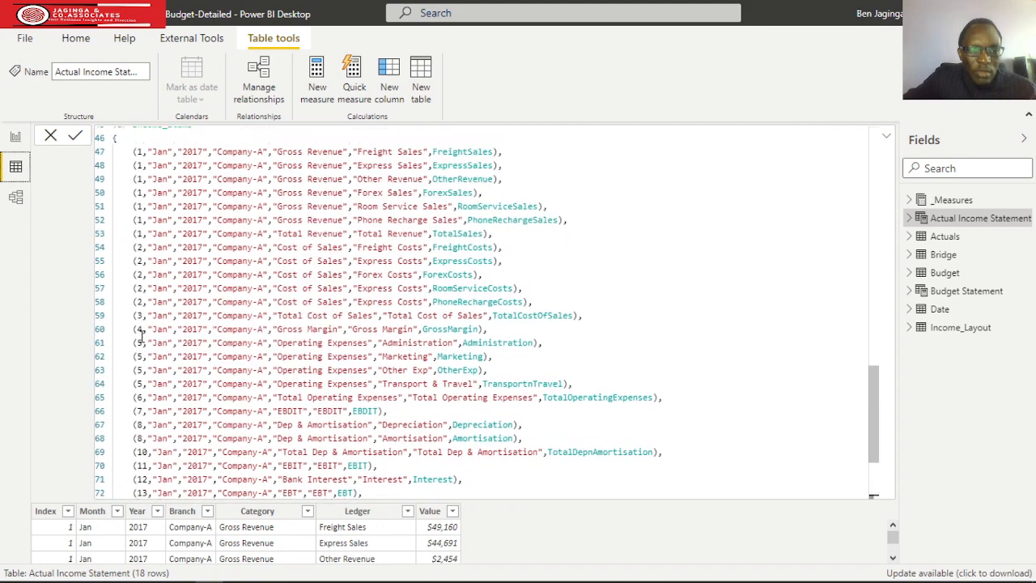
pyautogui.scroll(2, 140, 332)
pyautogui.scroll(-5, 143, 337)
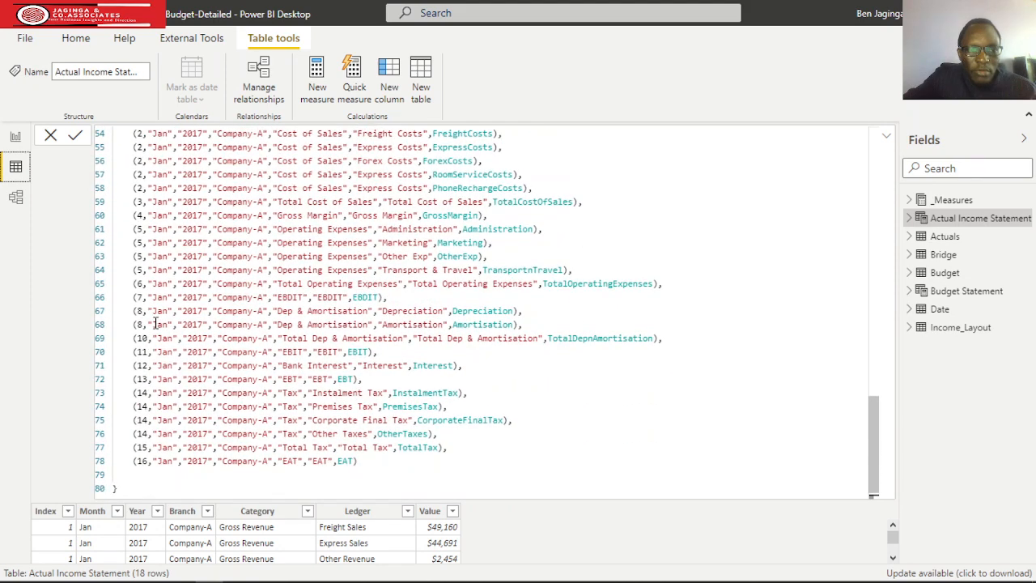
pyautogui.scroll(4, 155, 324)
pyautogui.scroll(-4, 146, 258)
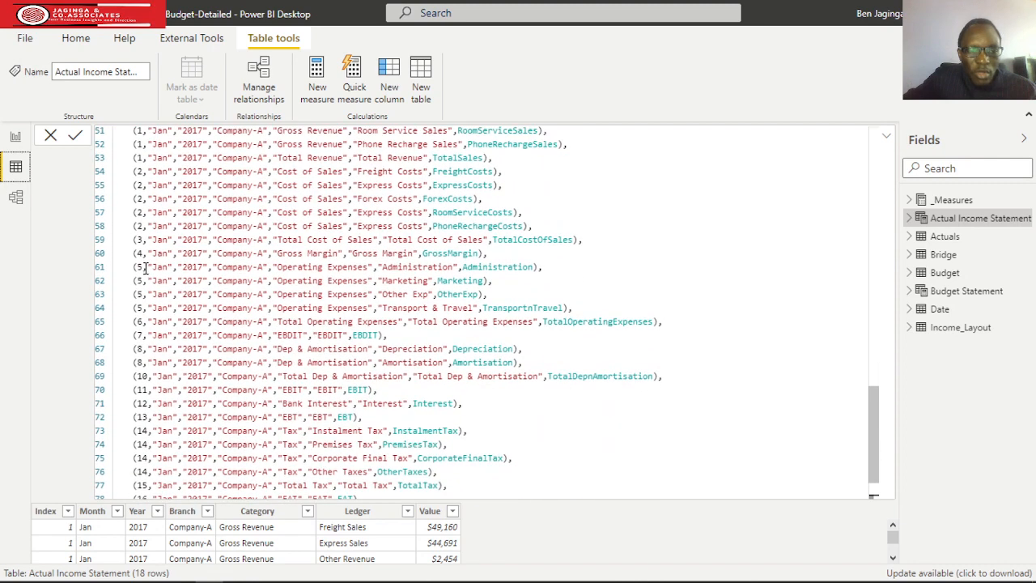
# Review how the Income_Items rows pair each category and ledger with its DAX variable, from FreightSales through EAT and the final FILTER.
pyautogui.scroll(5, 185, 313)
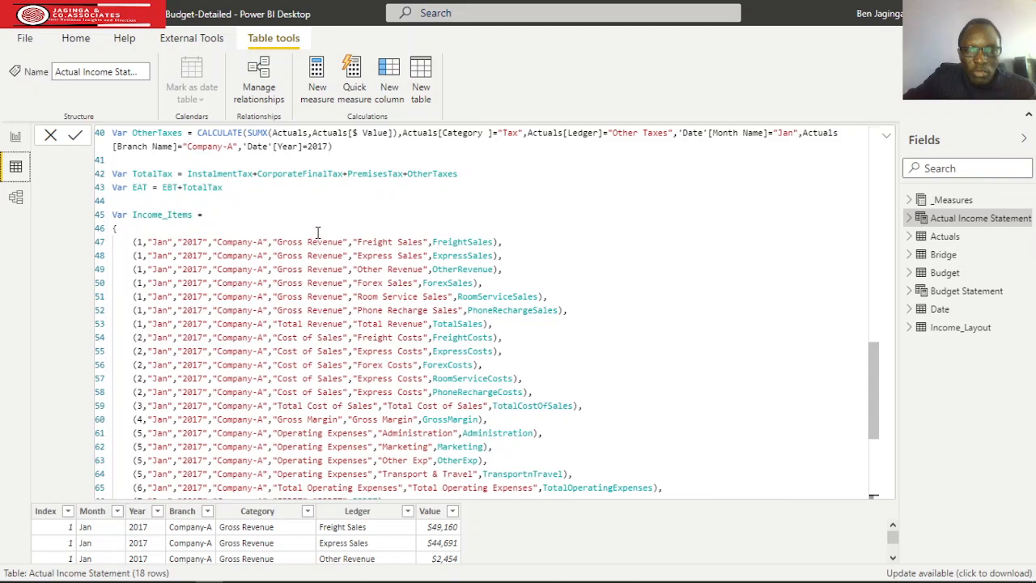
pyautogui.scroll(-5, 317, 232)
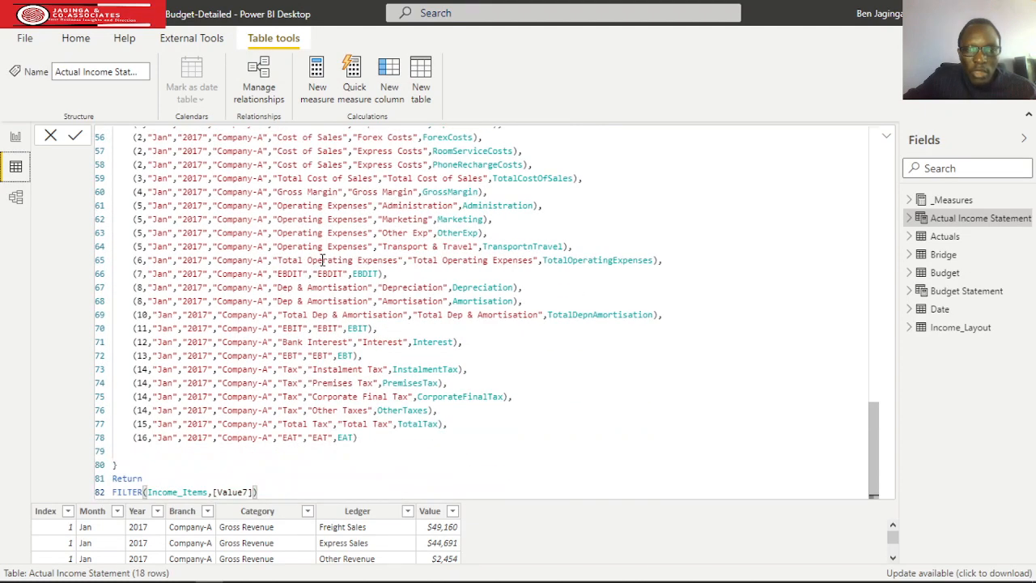
pyautogui.scroll(5, 323, 258)
pyautogui.scroll(1, 328, 259)
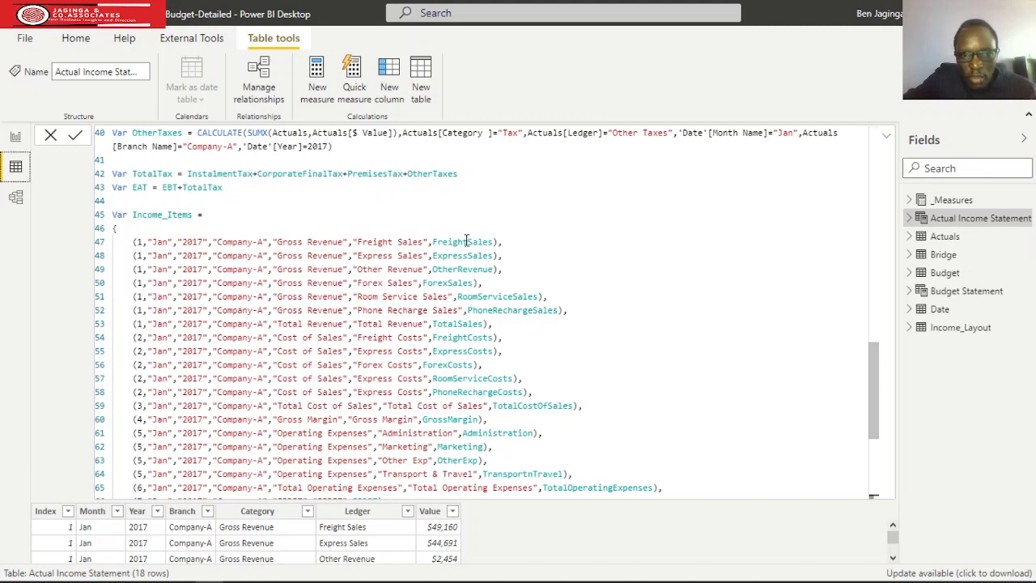
pyautogui.scroll(1, 473, 319)
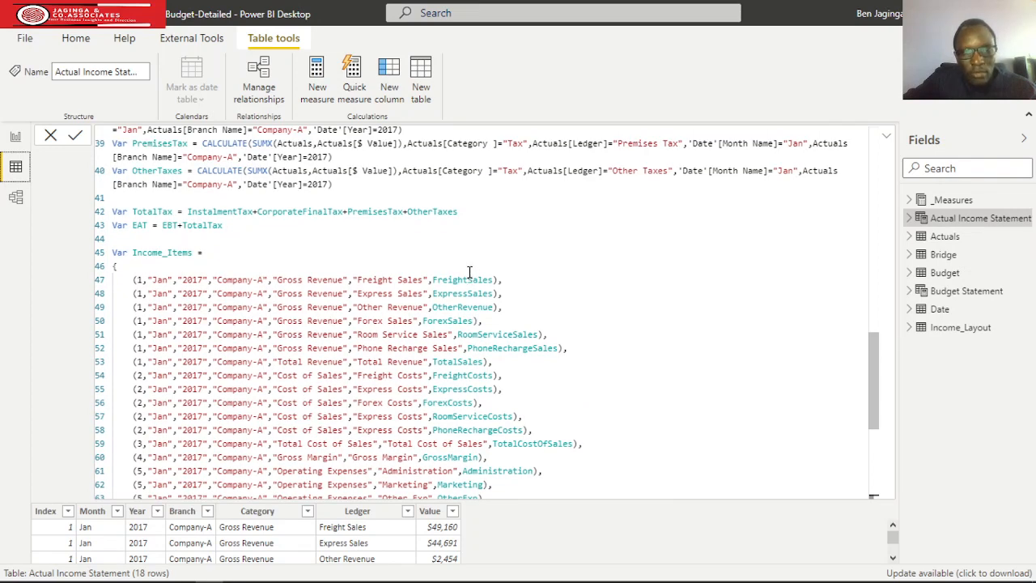
pyautogui.scroll(2, 270, 200)
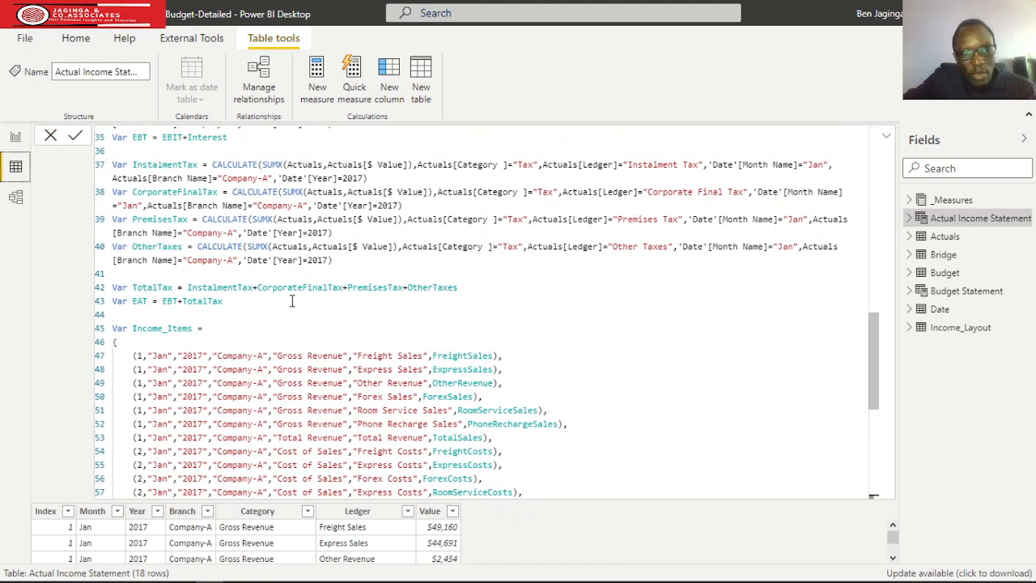
pyautogui.scroll(-3, 455, 346)
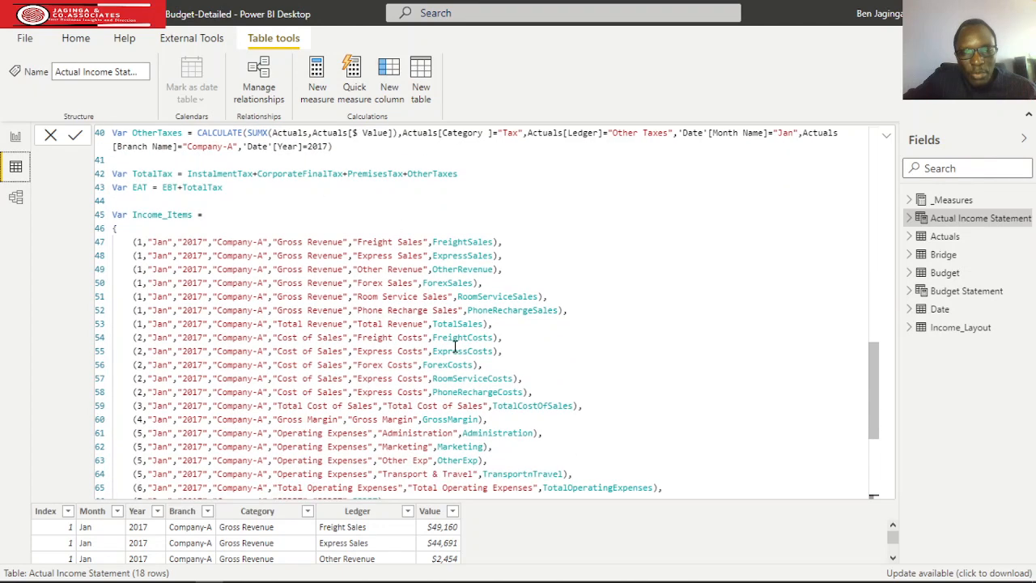
pyautogui.scroll(-5, 455, 257)
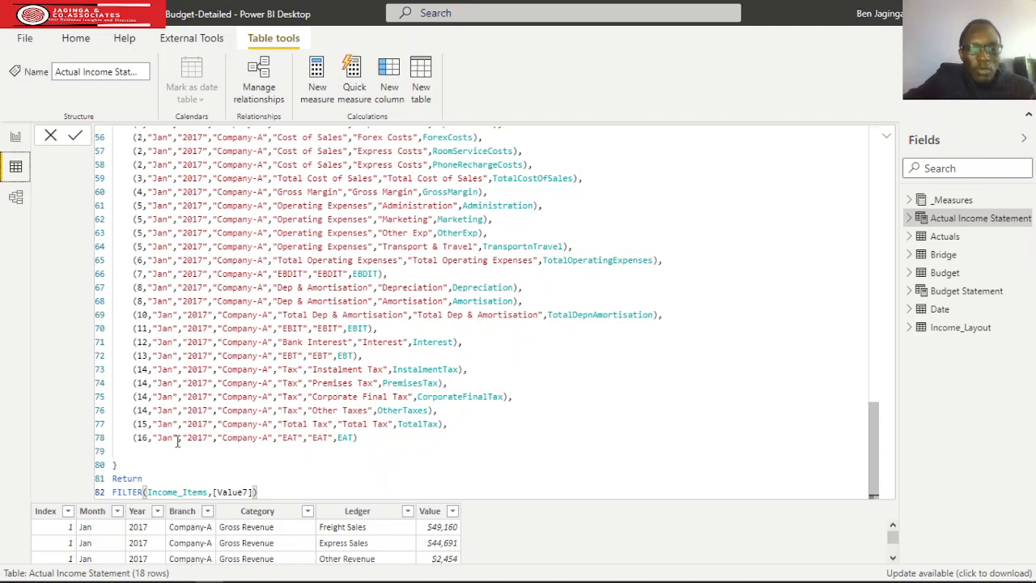
pyautogui.scroll(6, 427, 336)
pyautogui.scroll(-3, 317, 335)
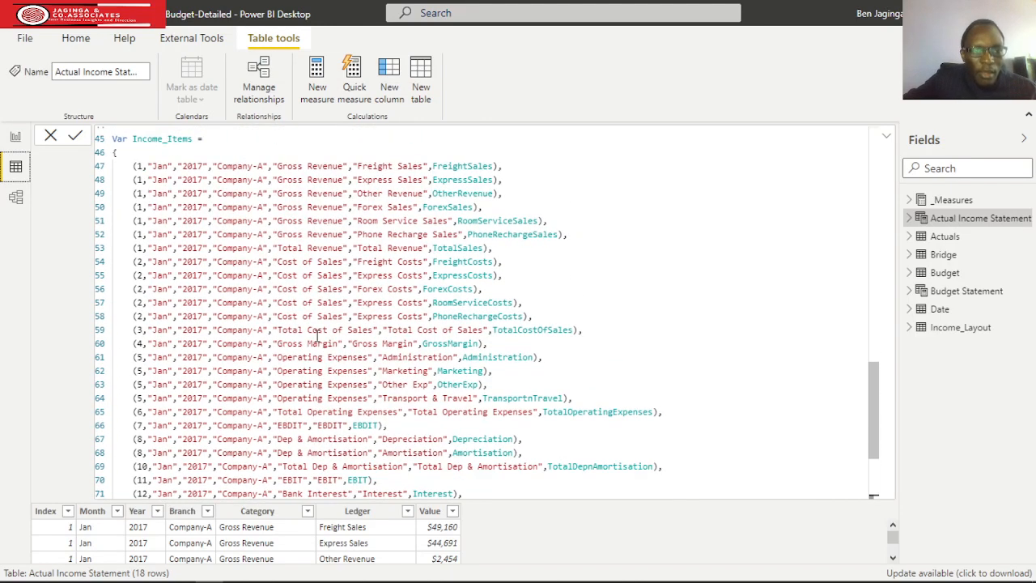
# Check the month, year and branch values in the Income_Items rows against the filters used in the DAX variables.
pyautogui.scroll(1, 317, 333)
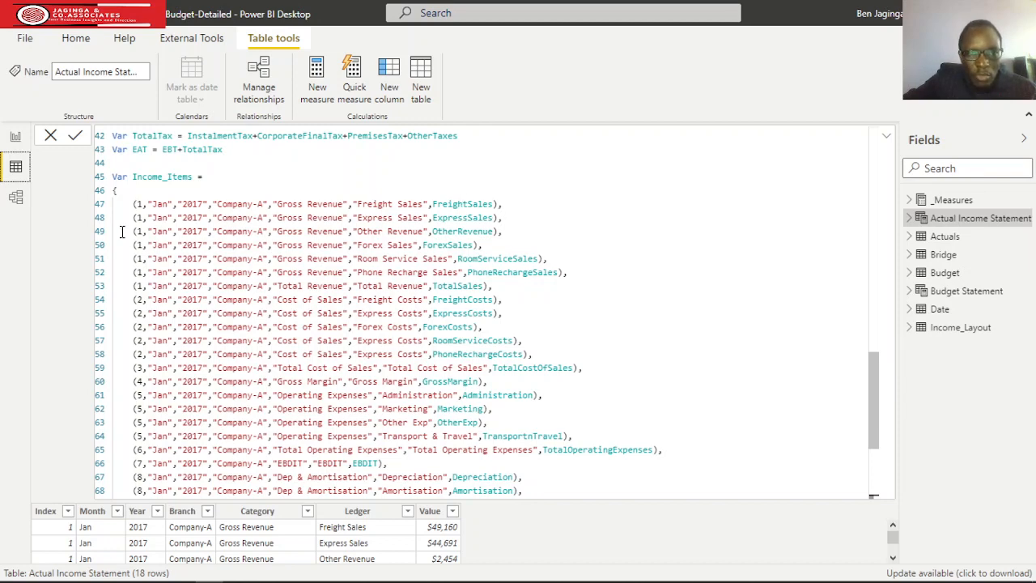
pyautogui.scroll(-1, 193, 275)
pyautogui.scroll(-2, 193, 275)
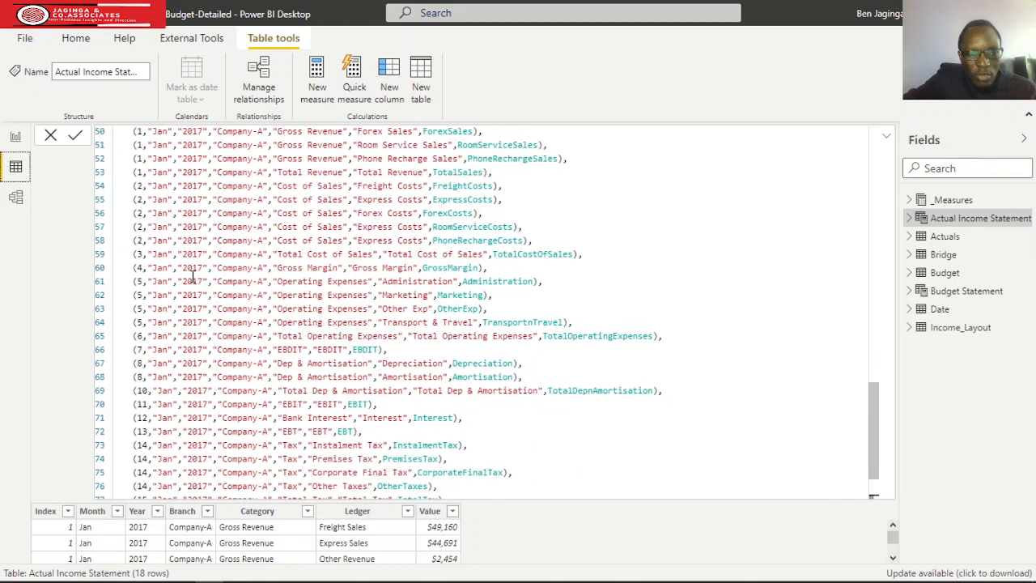
pyautogui.scroll(-2, 147, 268)
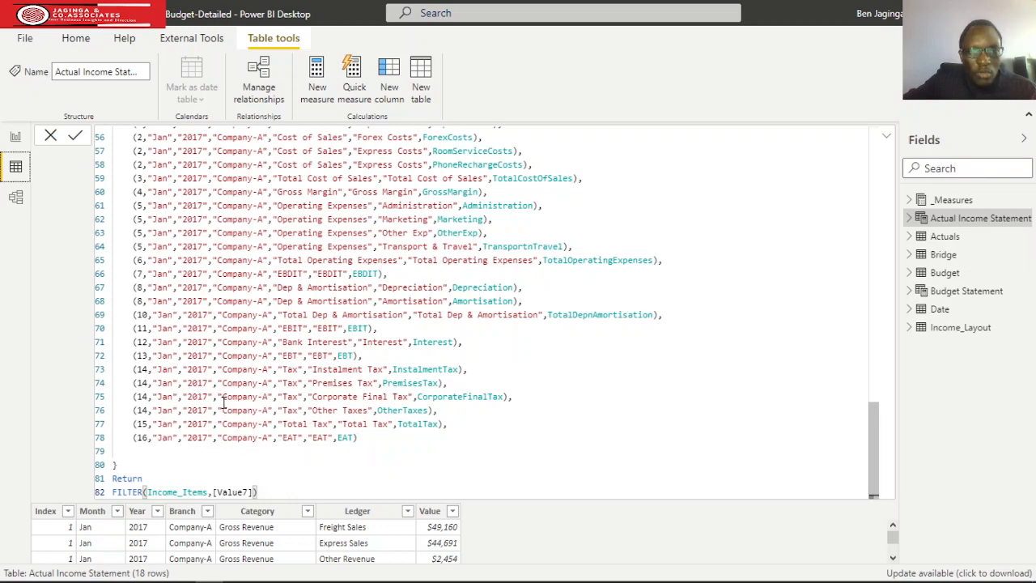
pyautogui.scroll(5, 223, 402)
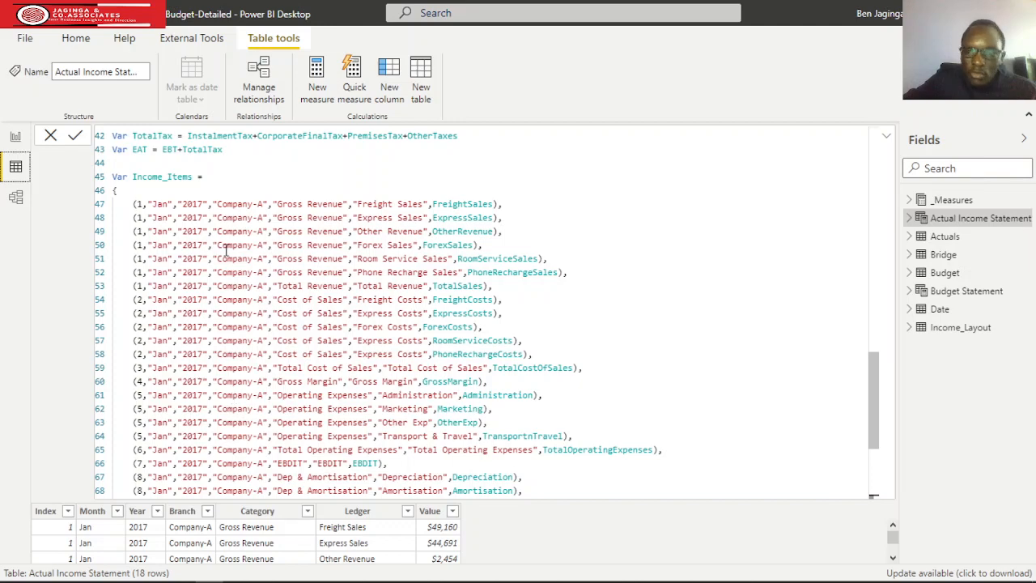
pyautogui.scroll(-3, 218, 287)
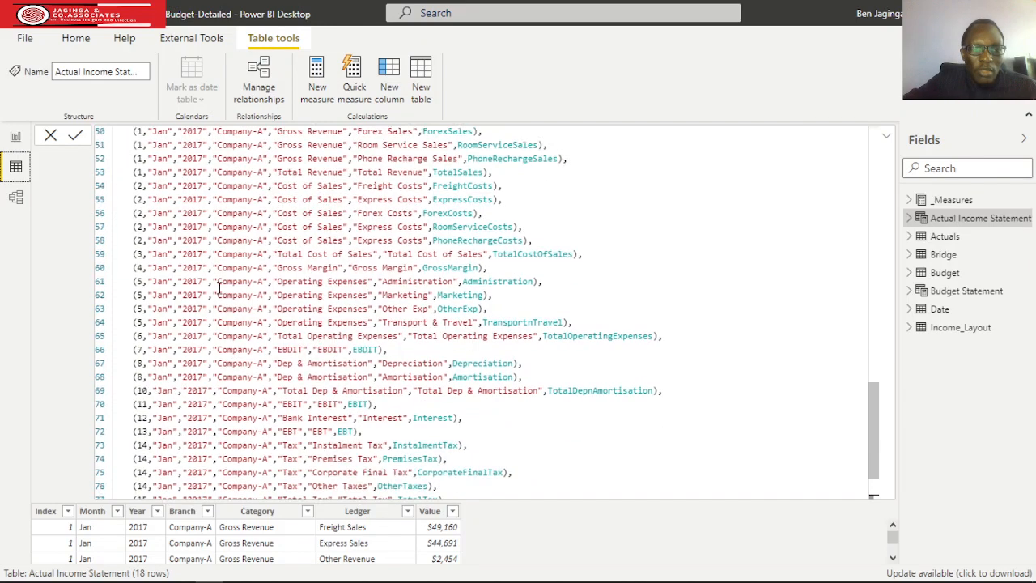
pyautogui.scroll(-1, 218, 288)
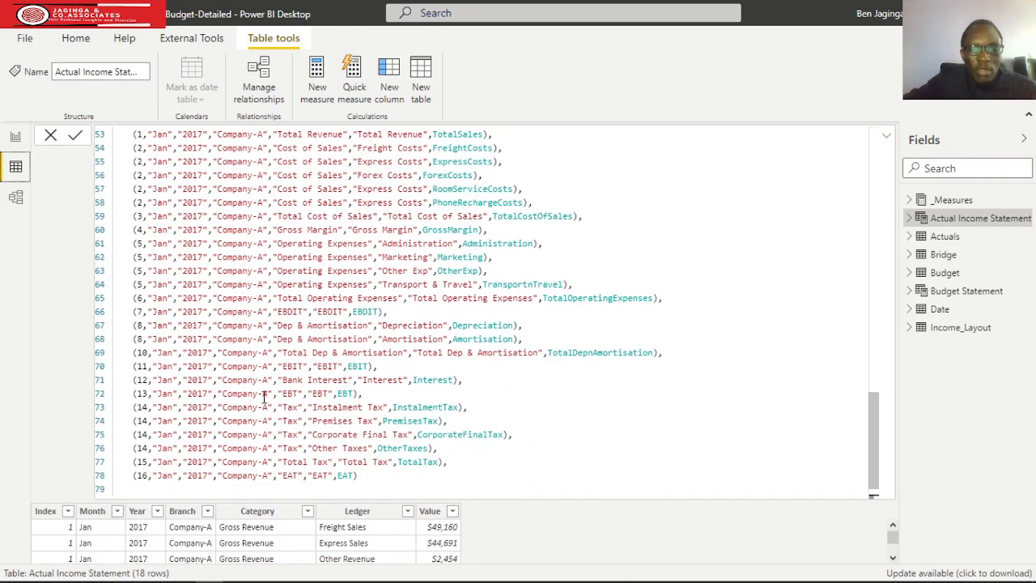
pyautogui.scroll(4, 263, 395)
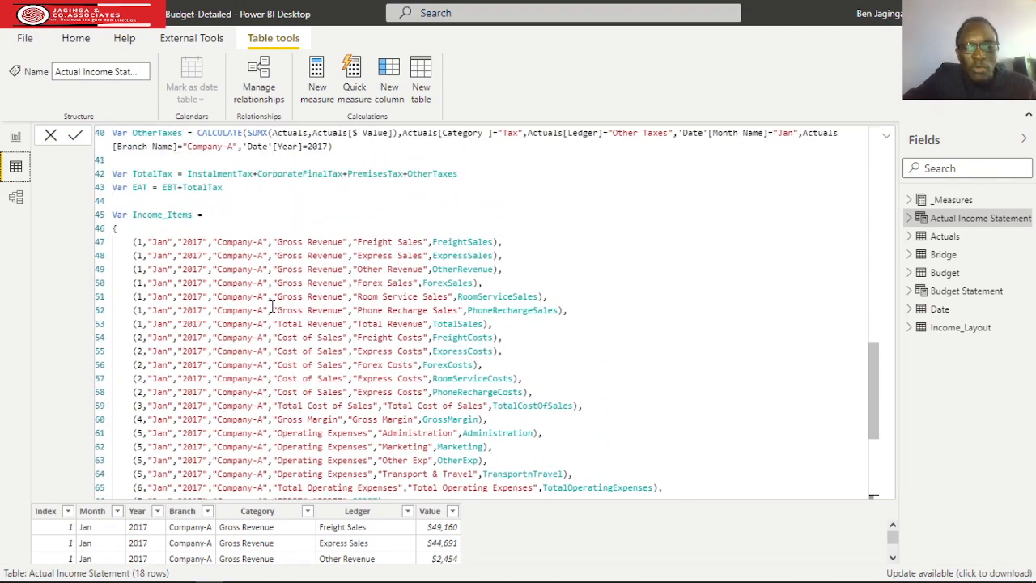
pyautogui.scroll(6, 273, 305)
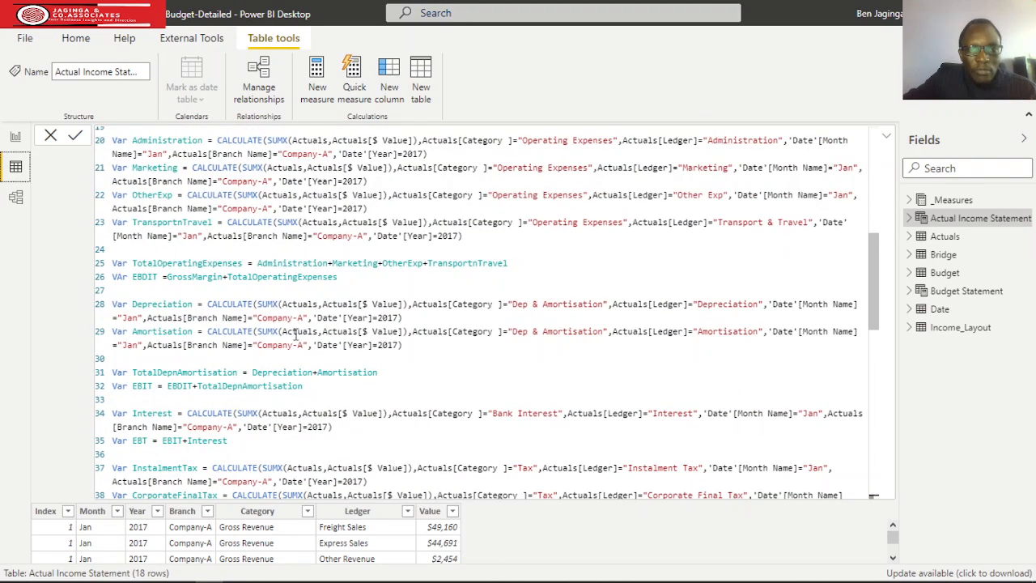
pyautogui.scroll(6, 308, 335)
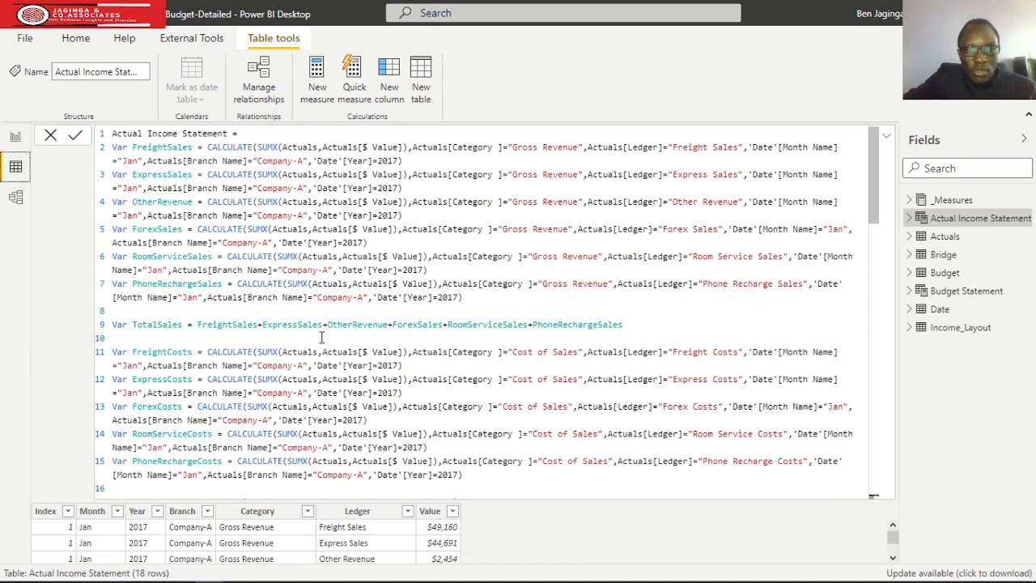
pyautogui.scroll(-9, 321, 337)
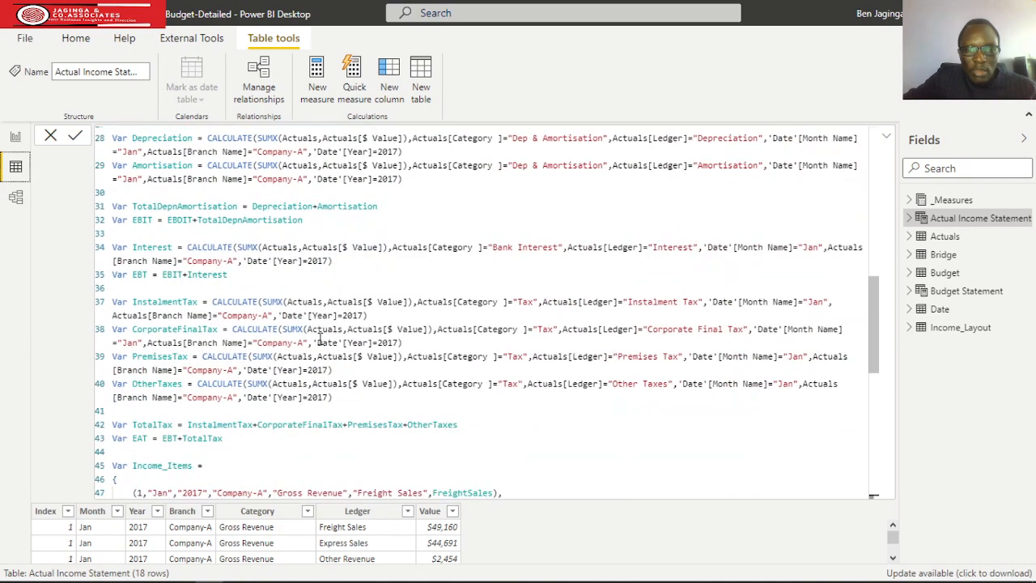
pyautogui.scroll(-5, 319, 338)
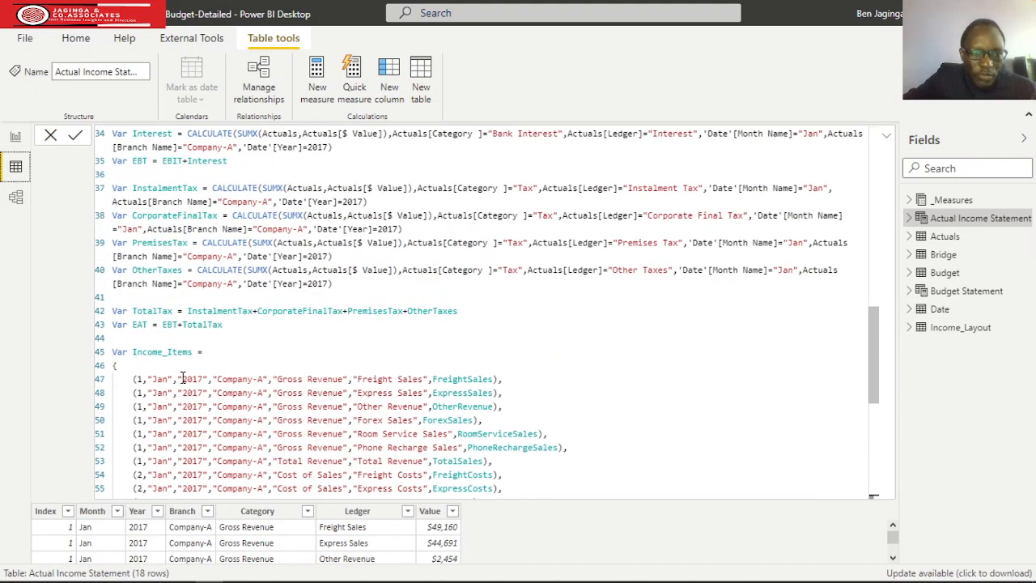
pyautogui.scroll(-3, 181, 377)
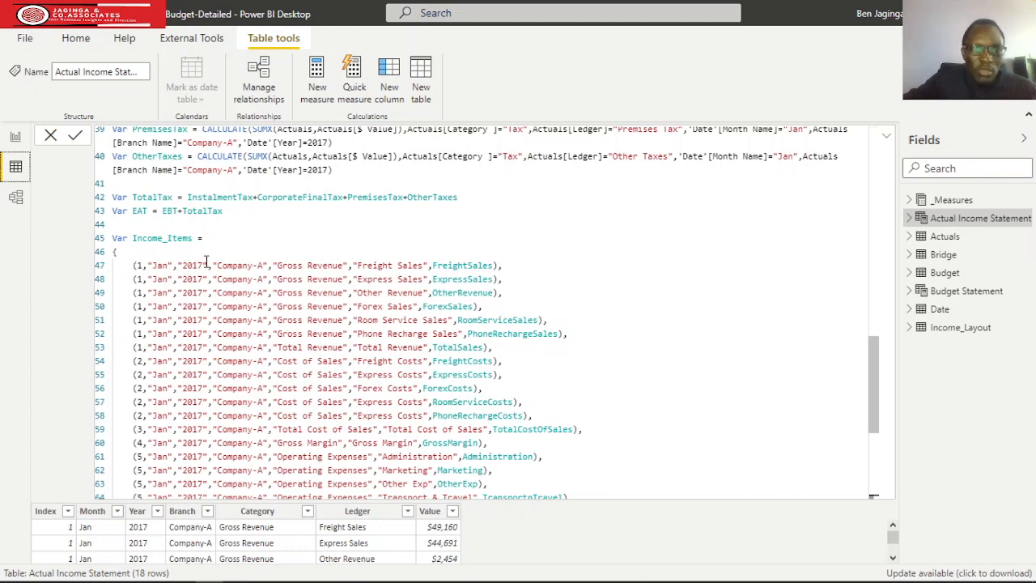
# Remove the quotation marks around 2017 in the Freight Sales row of Income_Items, making the year a number.
pyautogui.click(203, 264)
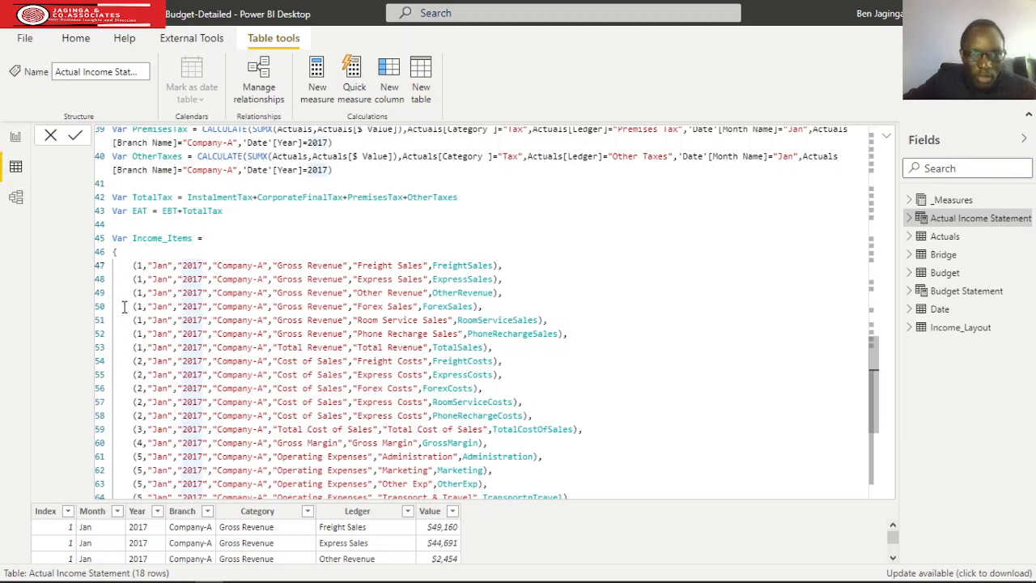
pyautogui.scroll(2, 178, 291)
pyautogui.scroll(-2, 203, 280)
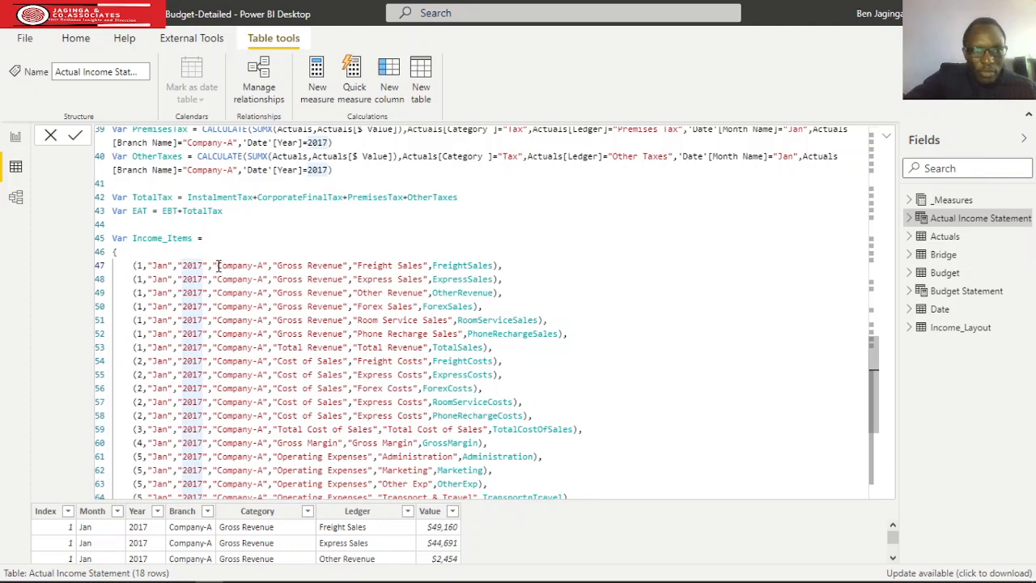
pyautogui.press('BackSpace')
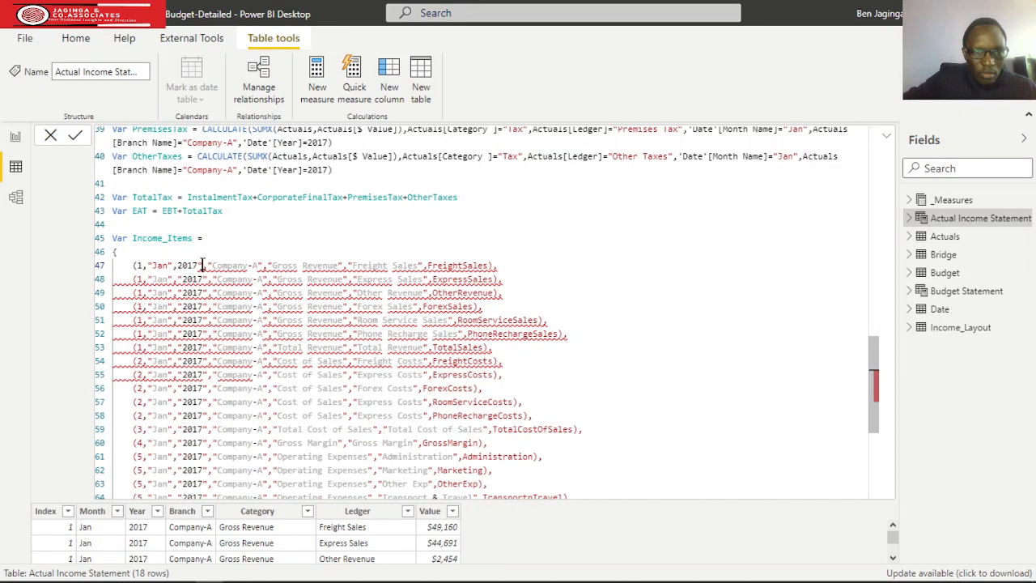
pyautogui.press('BackSpace')
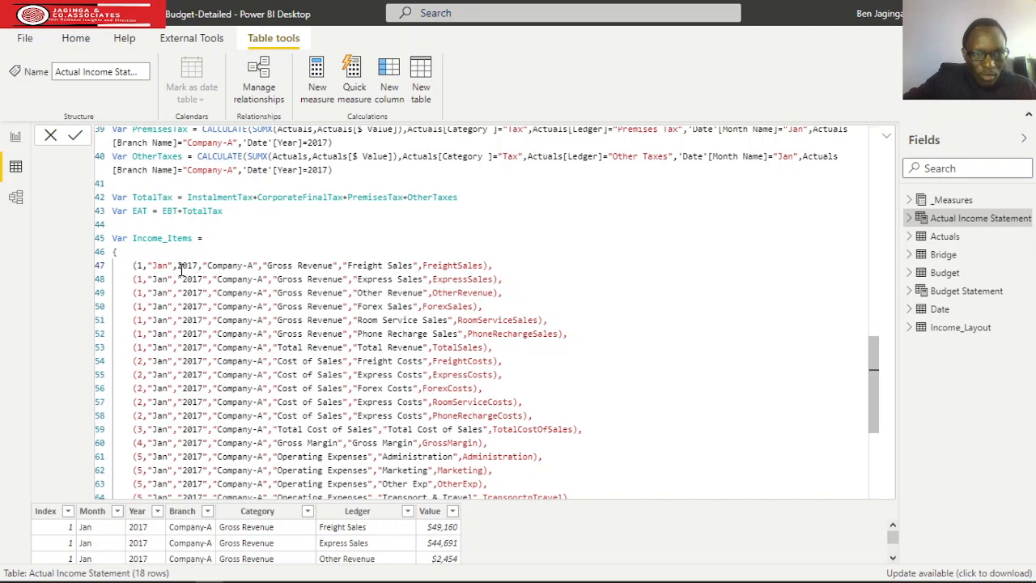
# Copy the unquoted 2017 and replace the quoted year with it in the Express Sales and Other Revenue rows.
pyautogui.moveTo(178, 265); pyautogui.dragTo(184, 262)
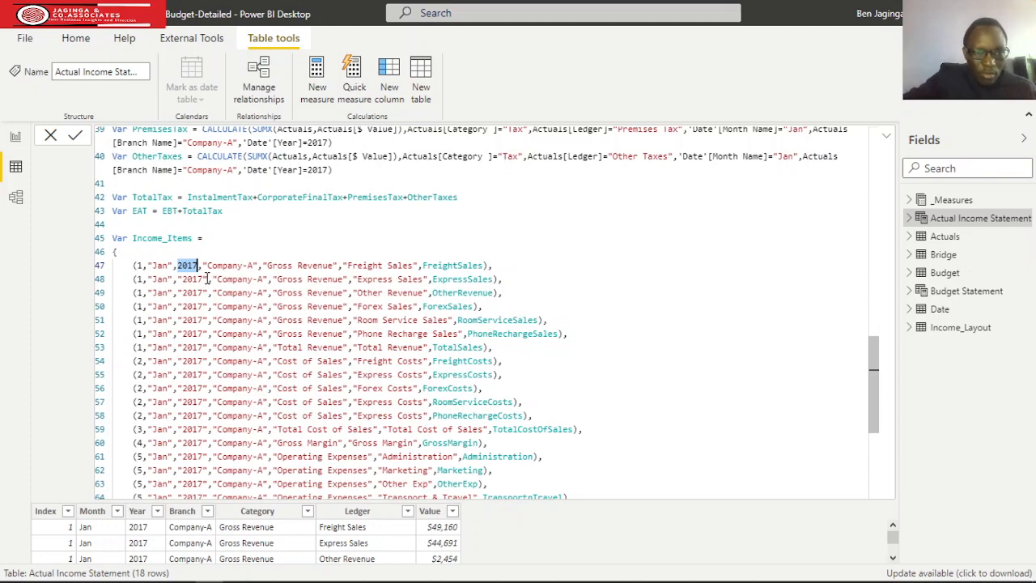
pyautogui.moveTo(208, 278); pyautogui.dragTo(178, 278)
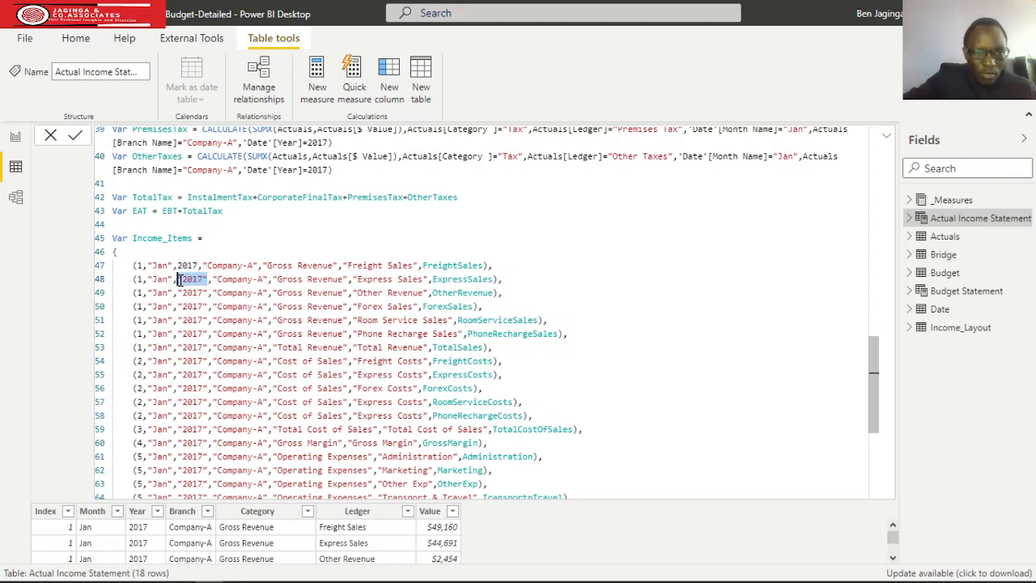
pyautogui.write('2017')
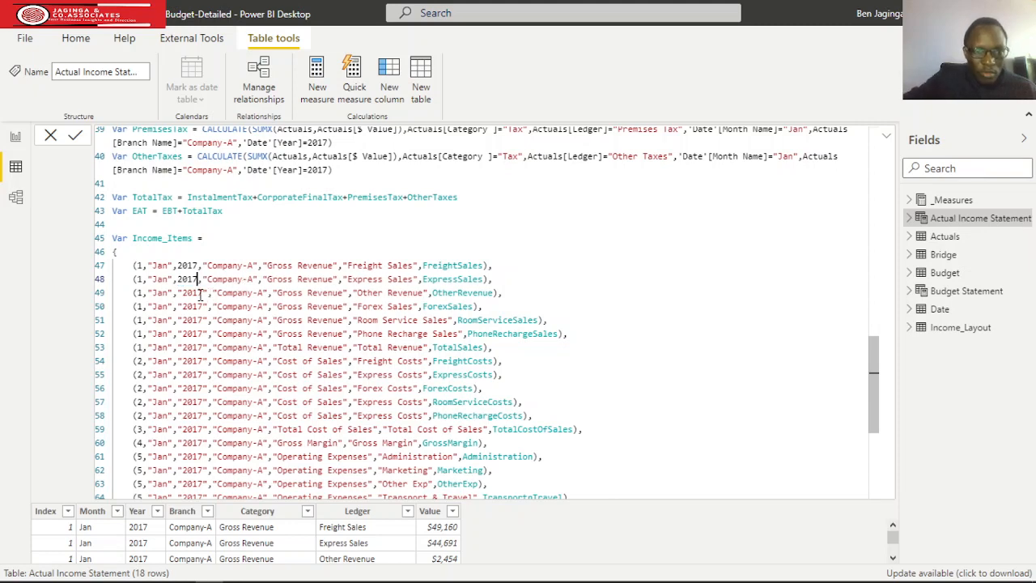
pyautogui.moveTo(203, 294); pyautogui.dragTo(182, 293)
pyautogui.hotkey('ctrl', 'c')
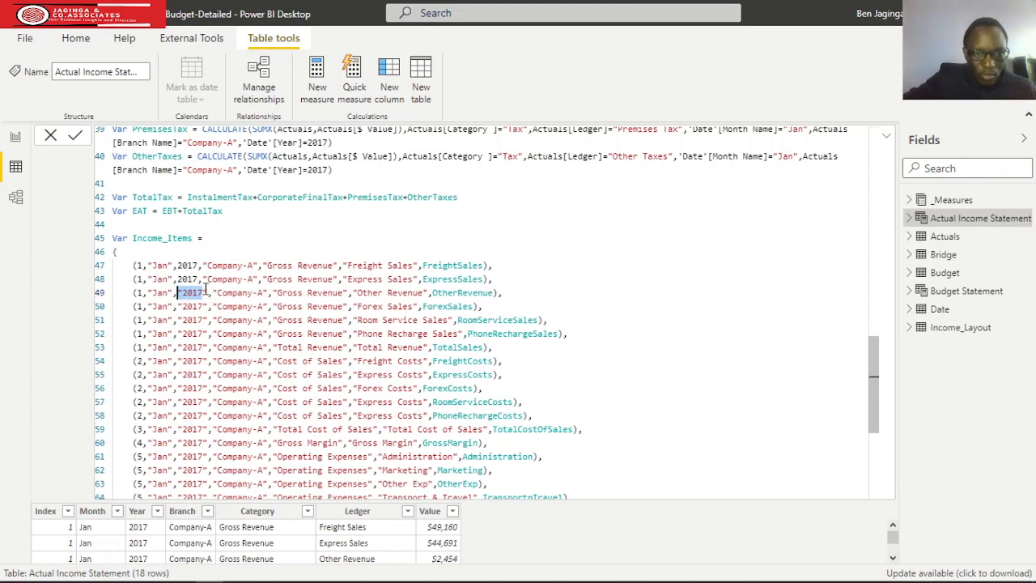
pyautogui.click(208, 292)
pyautogui.moveTo(208, 292); pyautogui.dragTo(173, 292)
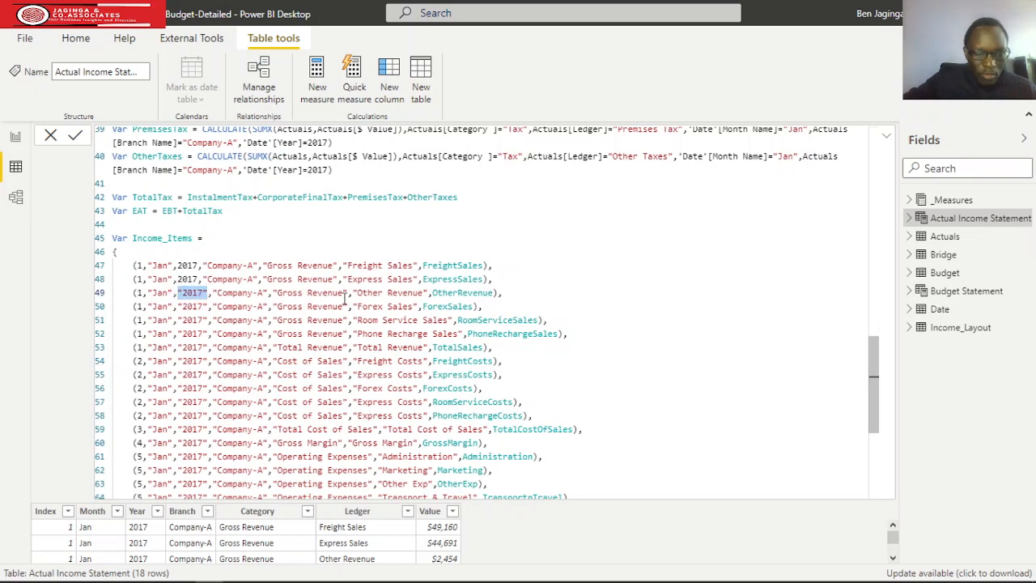
pyautogui.write('2017')
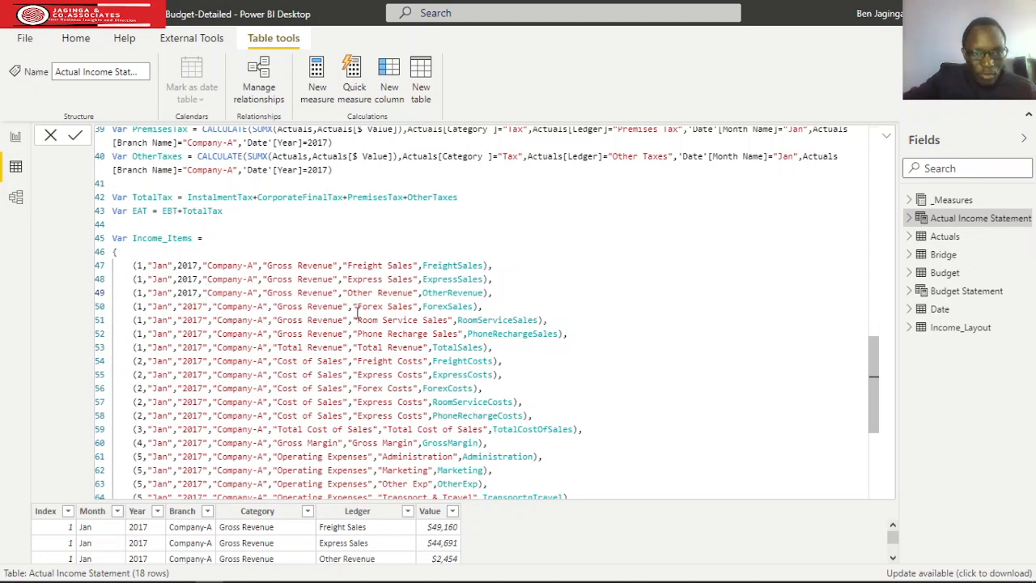
# Replace the quoted year with unquoted 2017 in the Forex Sales, Room Service Sales, Phone Recharge Sales and Total Revenue rows of Income_Items.
pyautogui.moveTo(207, 305); pyautogui.dragTo(178, 308)
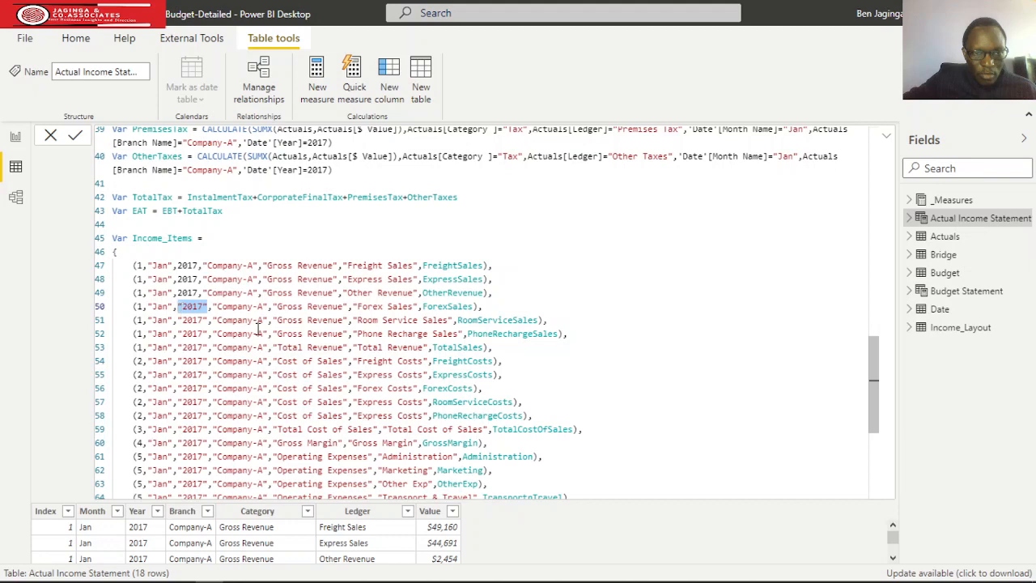
pyautogui.write('2017')
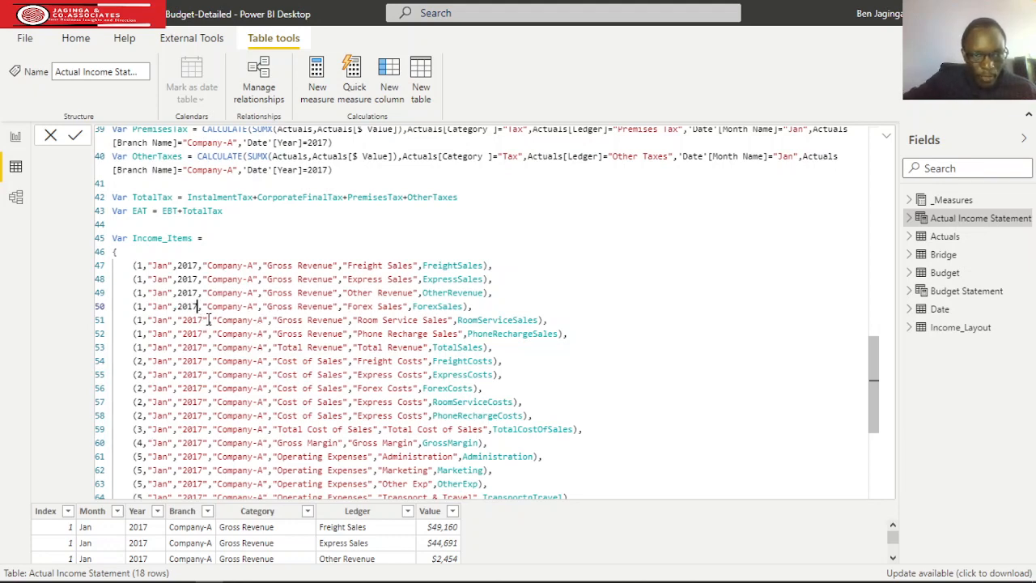
pyautogui.moveTo(209, 320); pyautogui.dragTo(177, 320)
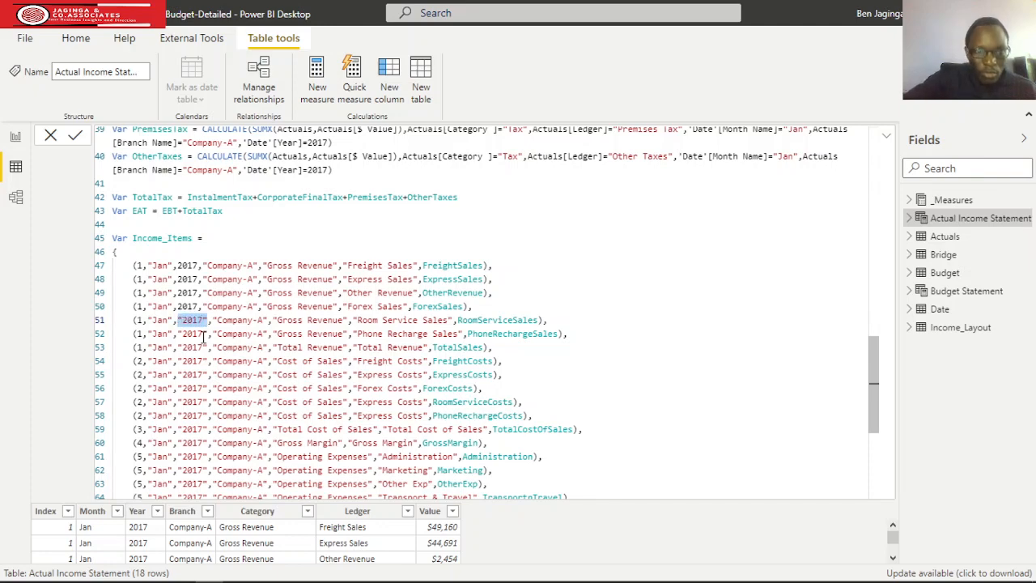
pyautogui.write('2017')
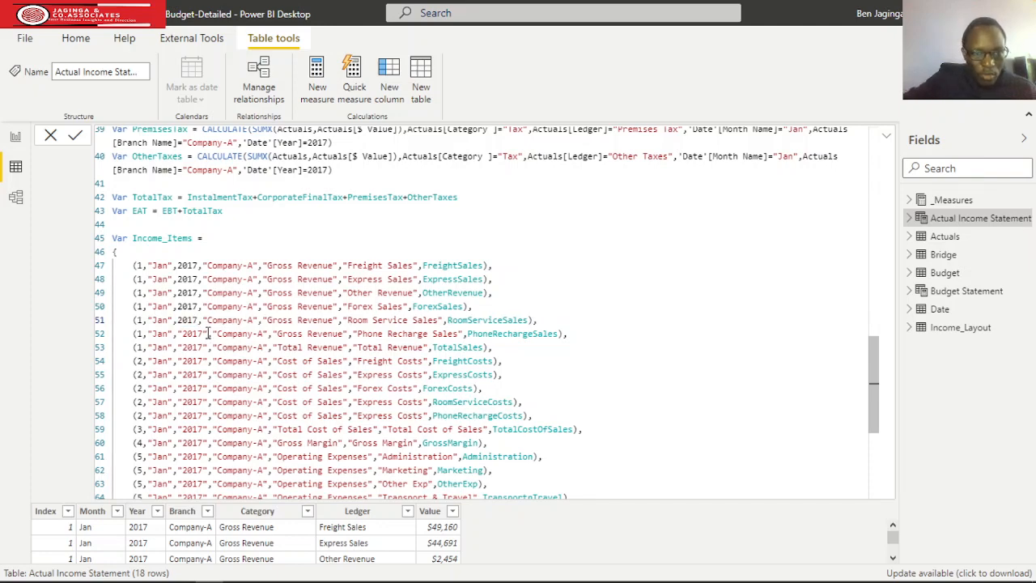
pyautogui.moveTo(207, 334); pyautogui.dragTo(178, 333)
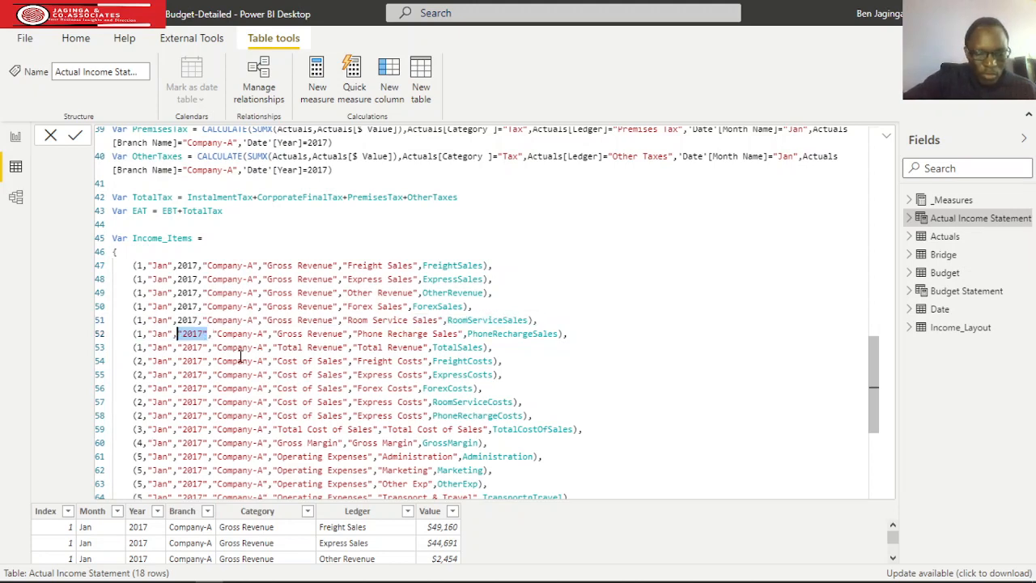
pyautogui.hotkey('ctrl', 'v')
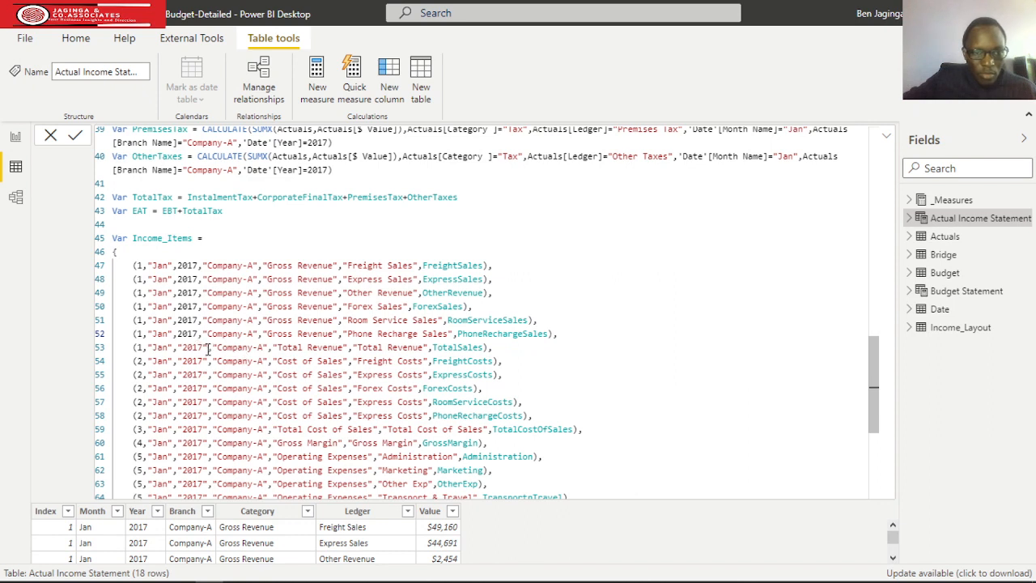
pyautogui.moveTo(208, 347); pyautogui.dragTo(176, 347)
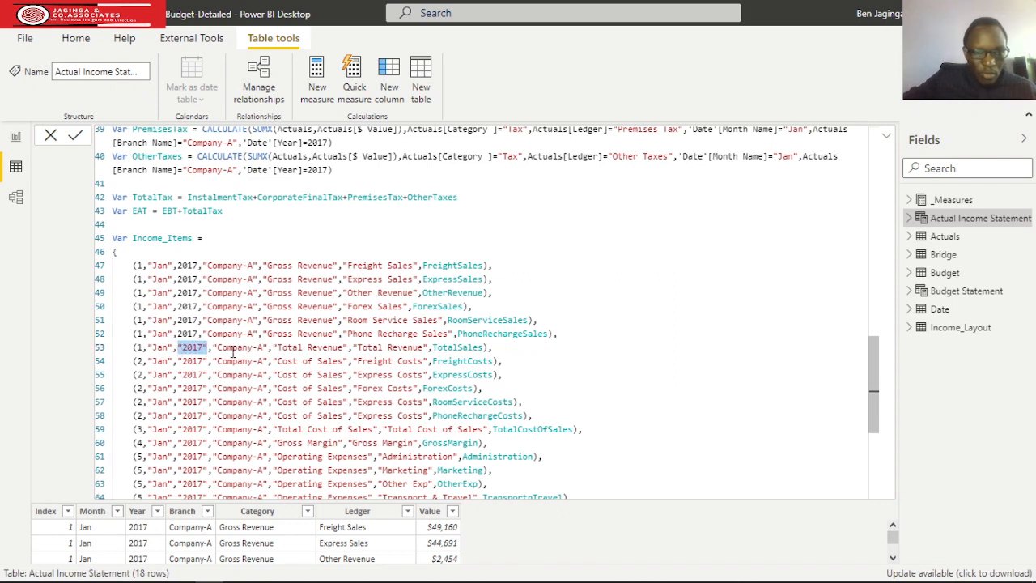
pyautogui.hotkey('ctrl', 'v')
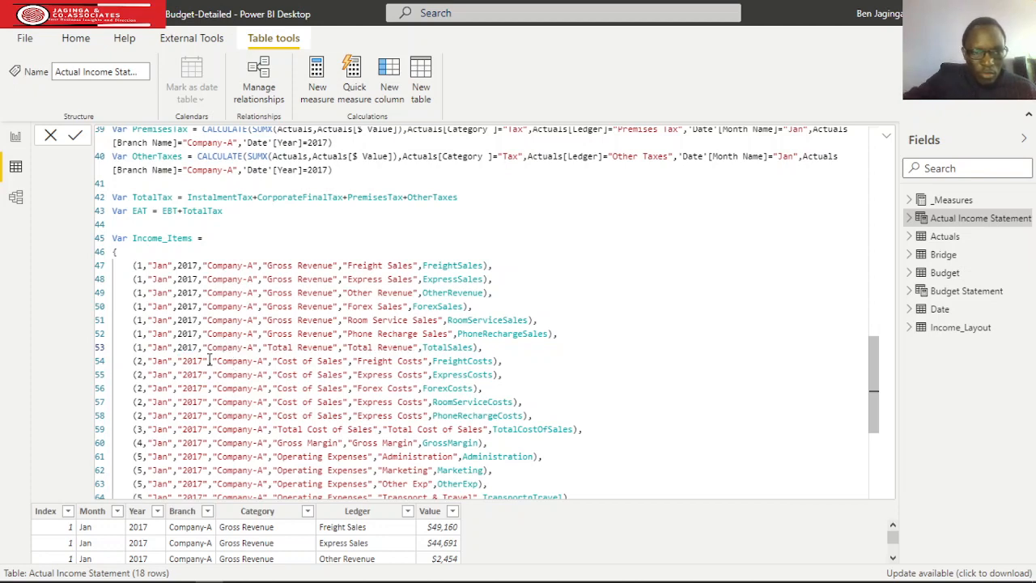
# Replace the quoted year with the number 2017 in the five Cost of Sales rows, from FreightCosts through PhoneRechargeCosts.
pyautogui.moveTo(208, 360); pyautogui.dragTo(178, 362)
pyautogui.hotkey('ctrl', 'v')
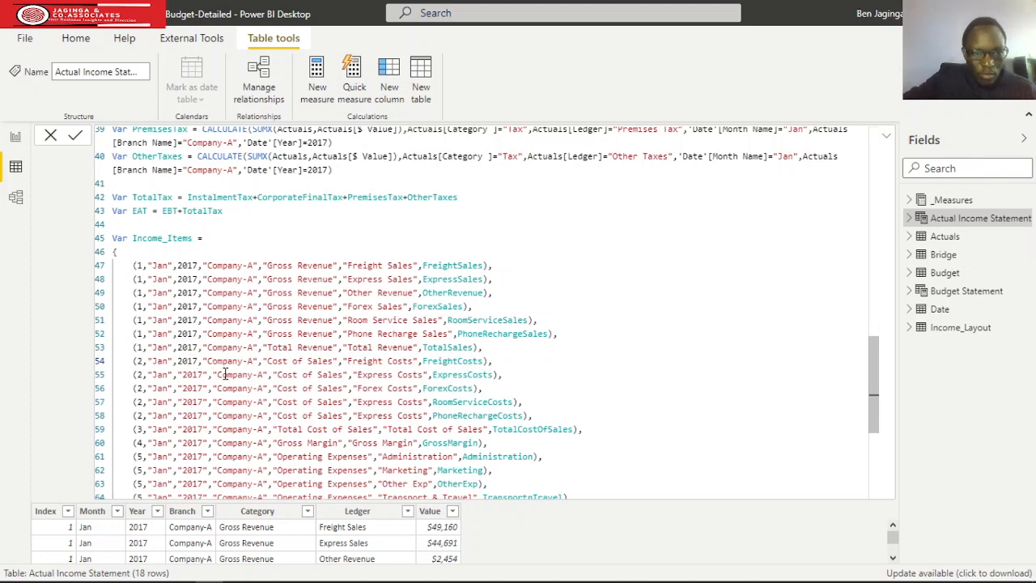
pyautogui.moveTo(209, 374); pyautogui.dragTo(179, 374)
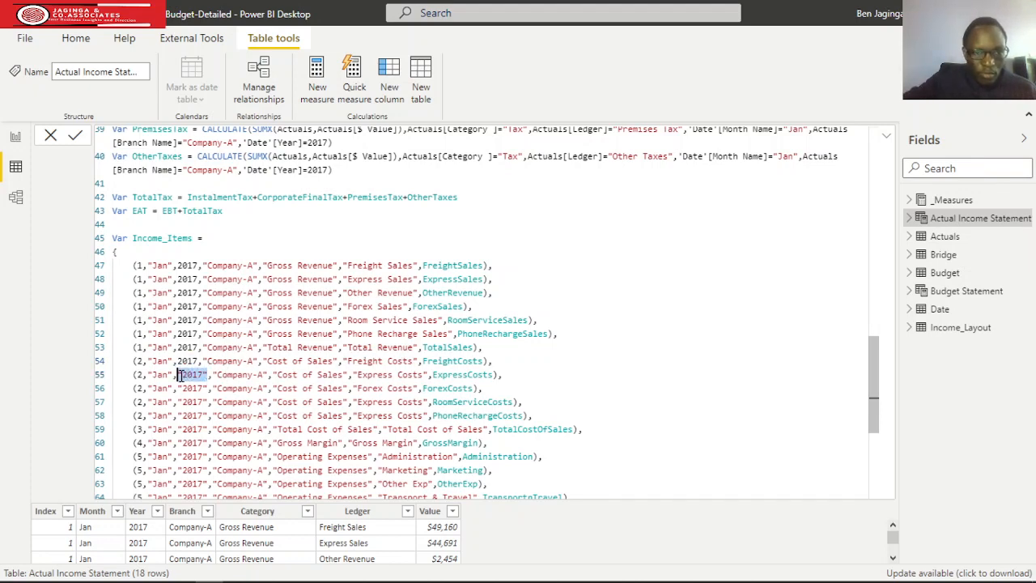
pyautogui.hotkey('ctrl', 'v')
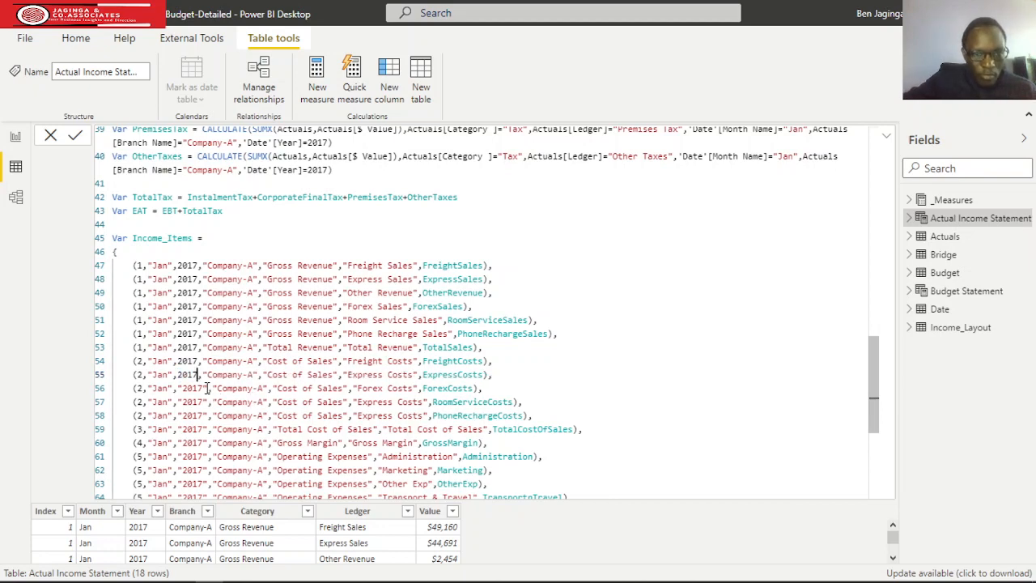
pyautogui.moveTo(208, 388); pyautogui.dragTo(181, 388)
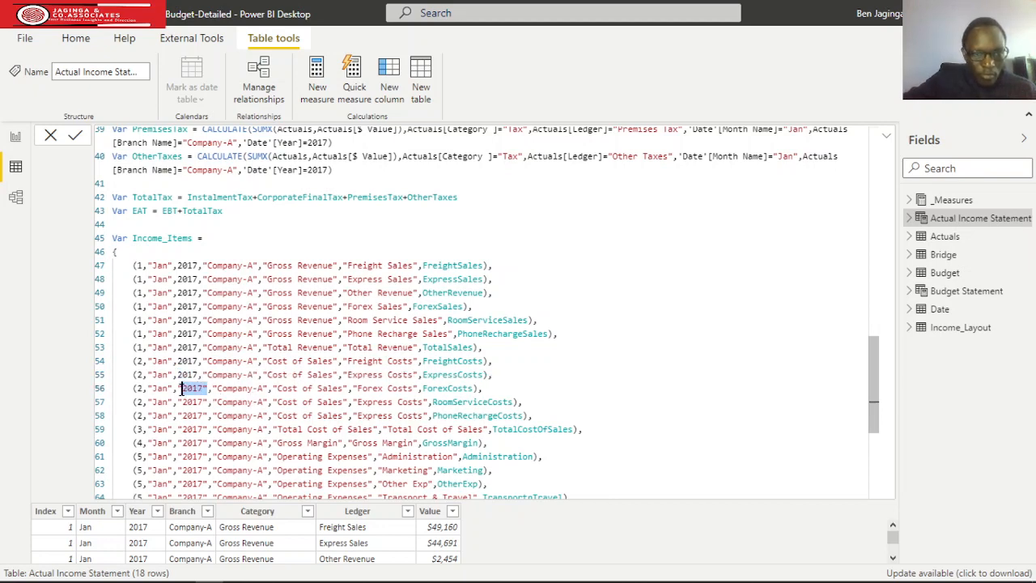
pyautogui.hotkey('ctrl', 'v')
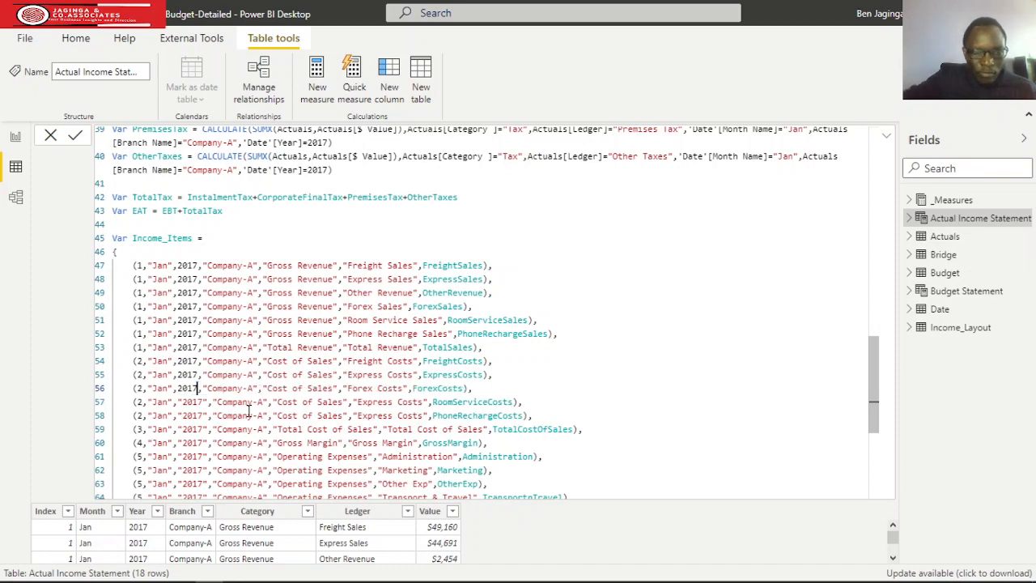
pyautogui.moveTo(208, 402); pyautogui.dragTo(177, 402)
pyautogui.hotkey('ctrl', 'v')
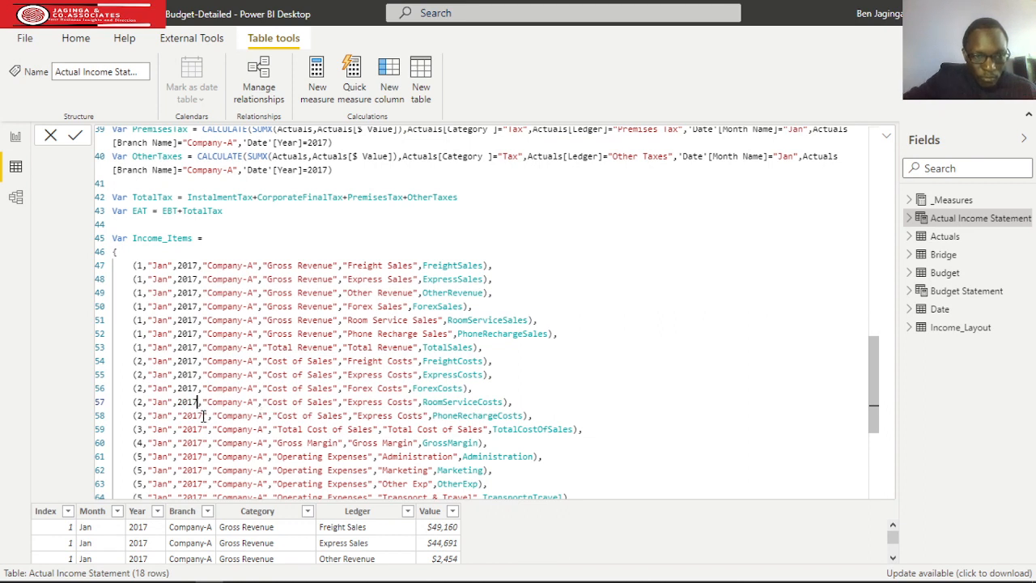
pyautogui.moveTo(208, 416); pyautogui.dragTo(179, 416)
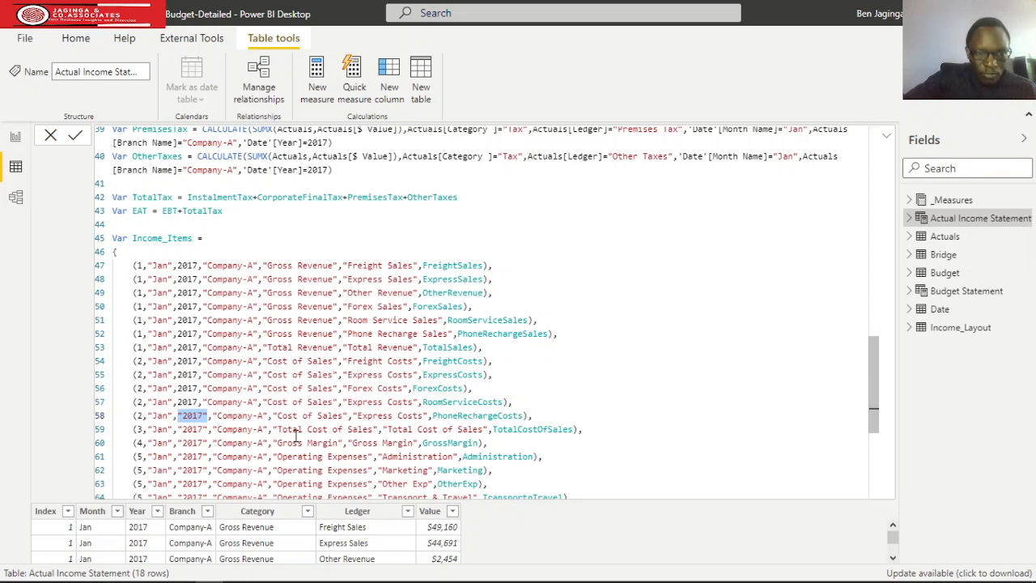
pyautogui.hotkey('ctrl', 'v')
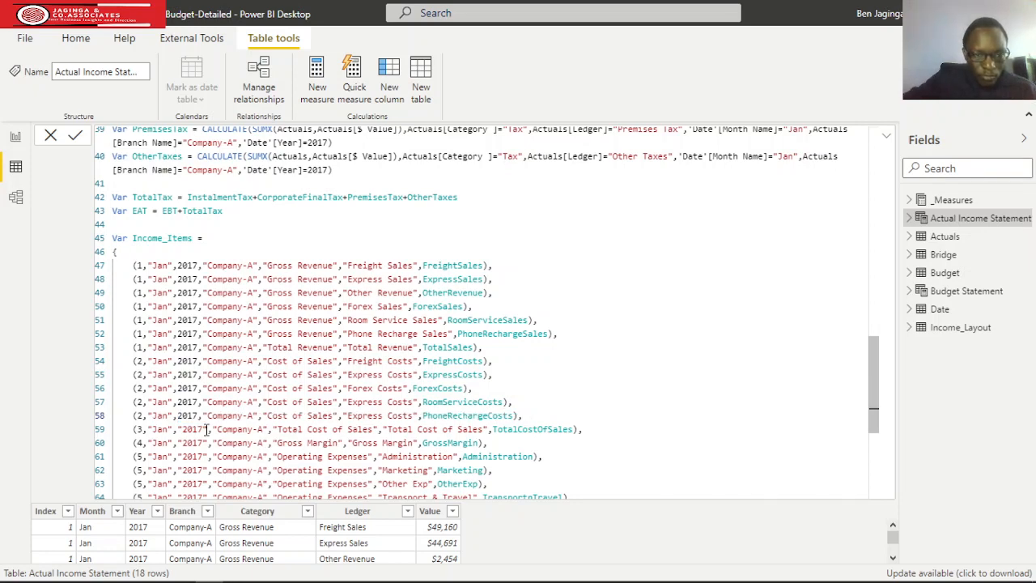
# Make the year a numeric 2017 in the Total Cost of Sales and Gross Margin rows of Income_Items.
pyautogui.moveTo(209, 429); pyautogui.dragTo(178, 428)
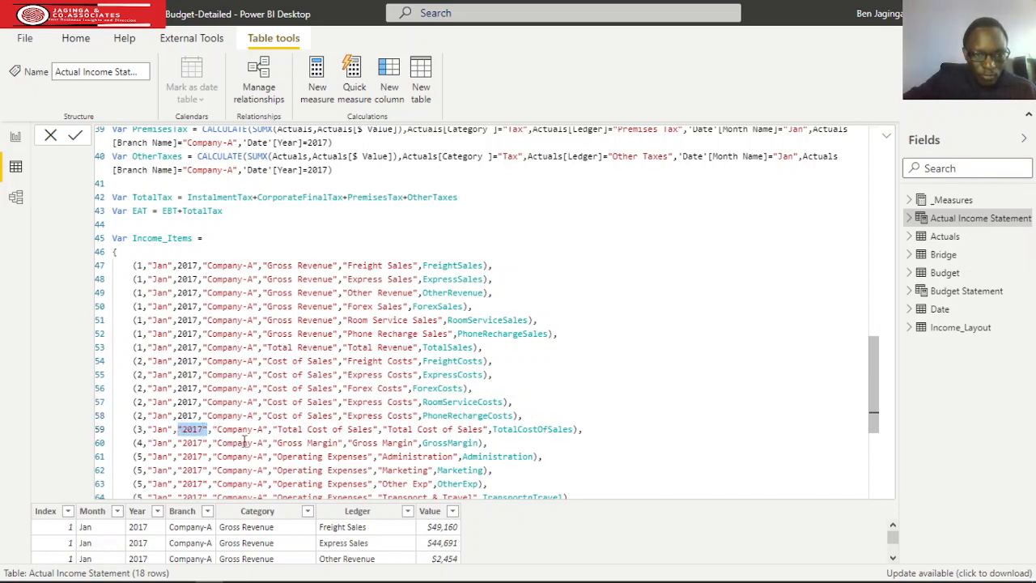
pyautogui.write('2017')
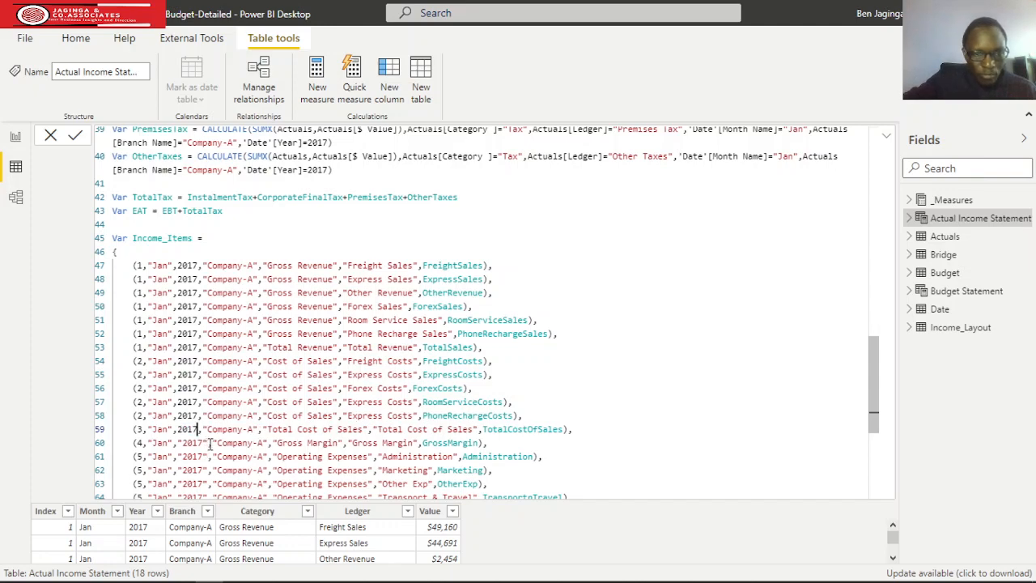
pyautogui.moveTo(208, 443); pyautogui.dragTo(183, 443)
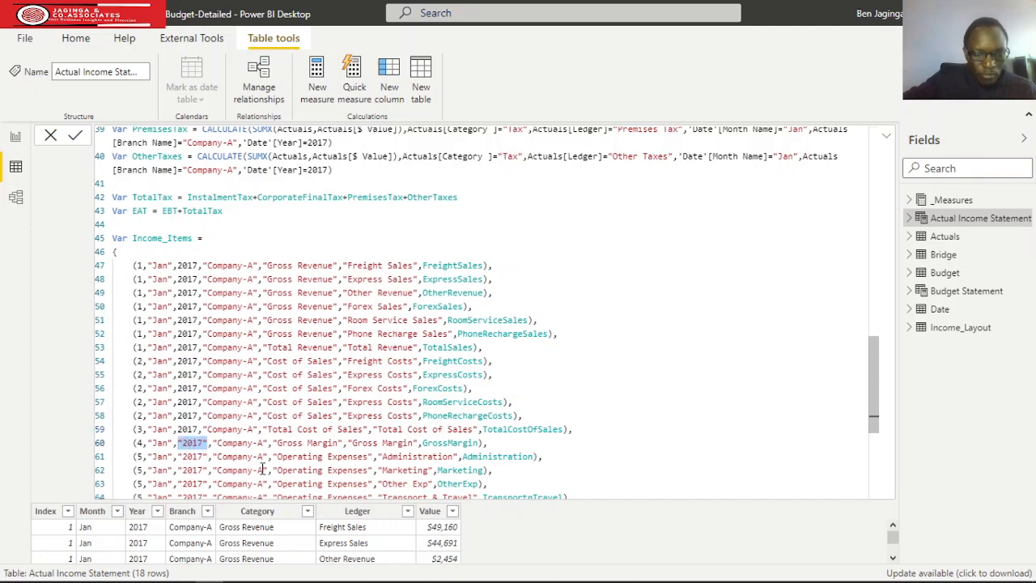
pyautogui.write('2017')
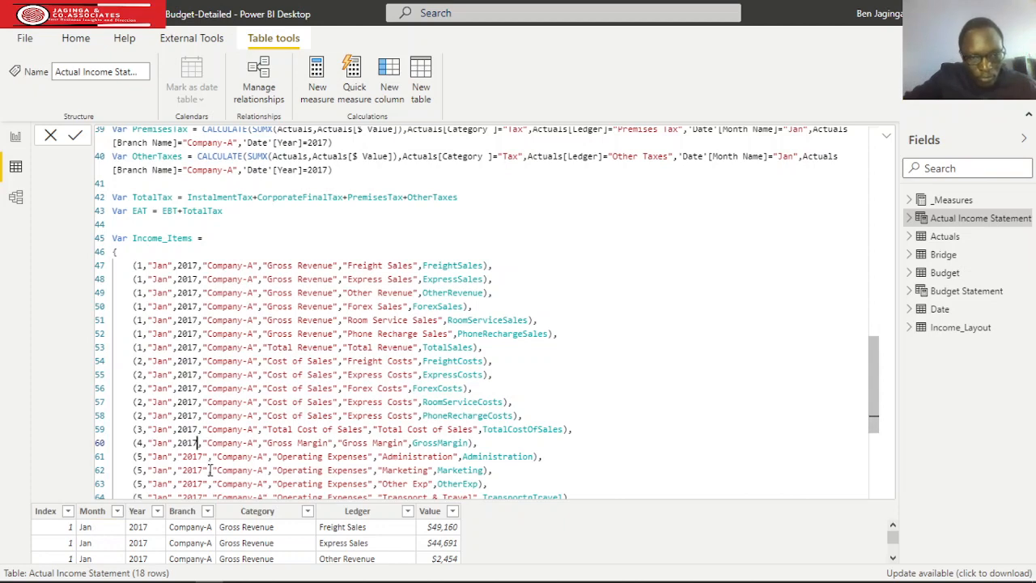
# Replace the quoted year with unquoted 2017 in the Operating Expenses rows for Administration, Marketing, Other Exp and Transport & Travel.
pyautogui.moveTo(210, 459); pyautogui.dragTo(181, 459)
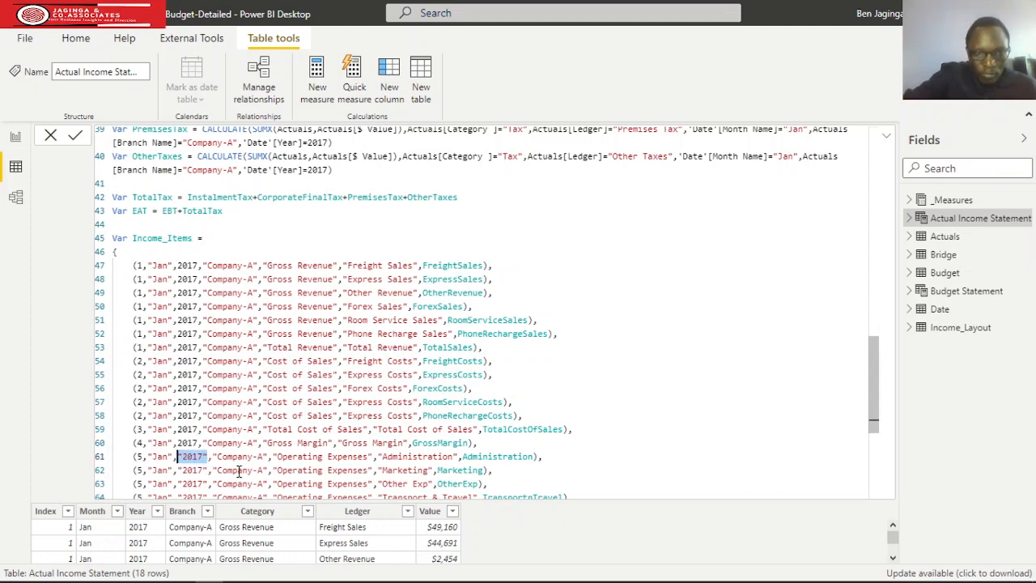
pyautogui.write('2017')
pyautogui.scroll(-3, 223, 446)
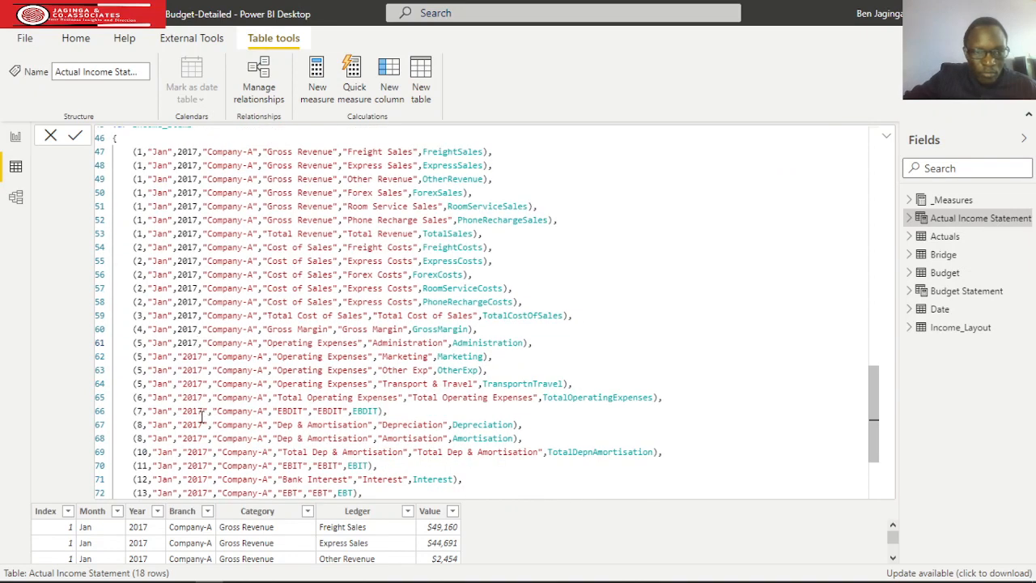
pyautogui.scroll(-3, 202, 416)
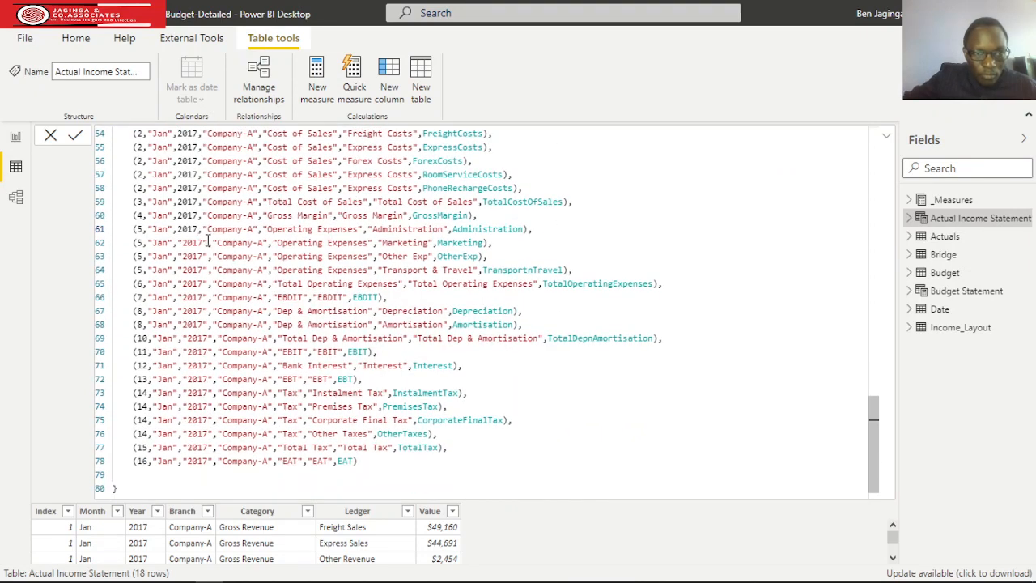
pyautogui.moveTo(208, 242); pyautogui.dragTo(177, 242)
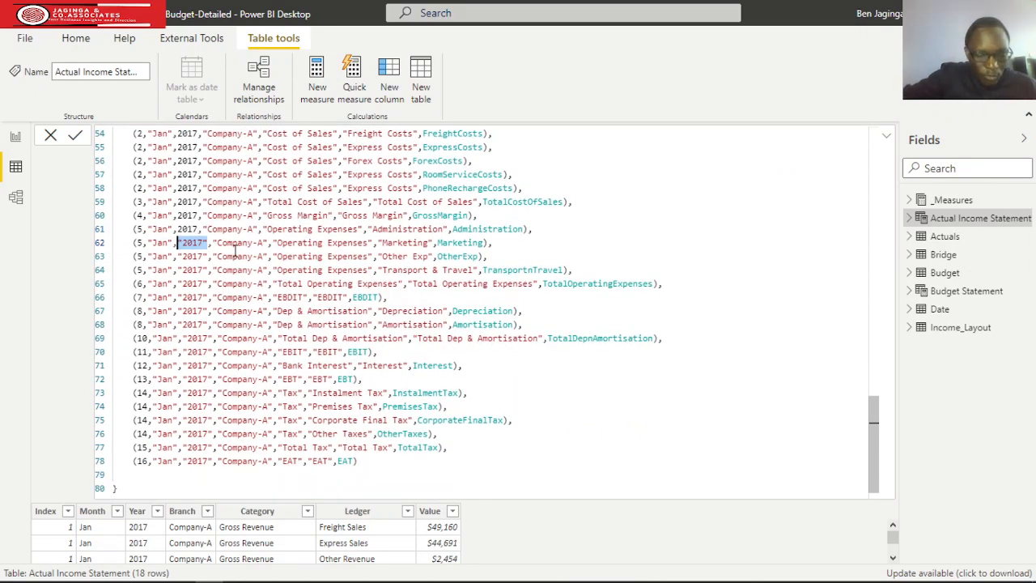
pyautogui.write('2017')
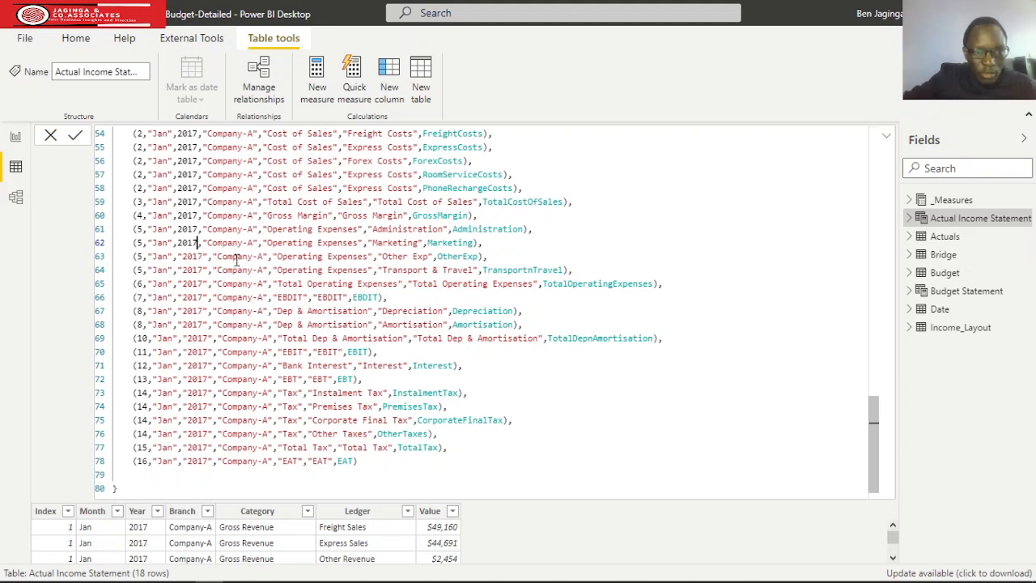
pyautogui.moveTo(208, 255); pyautogui.dragTo(181, 256)
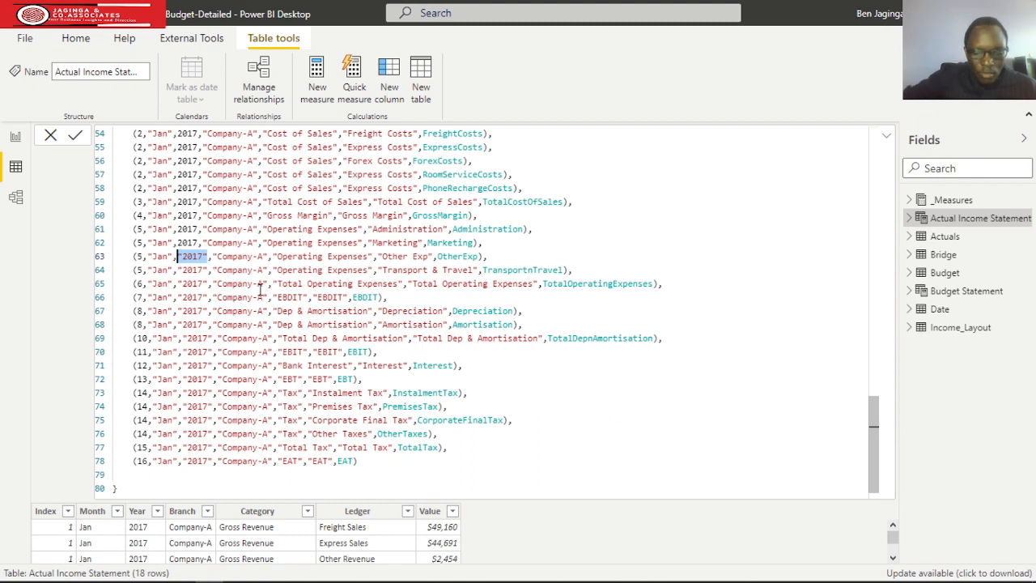
pyautogui.write('2017')
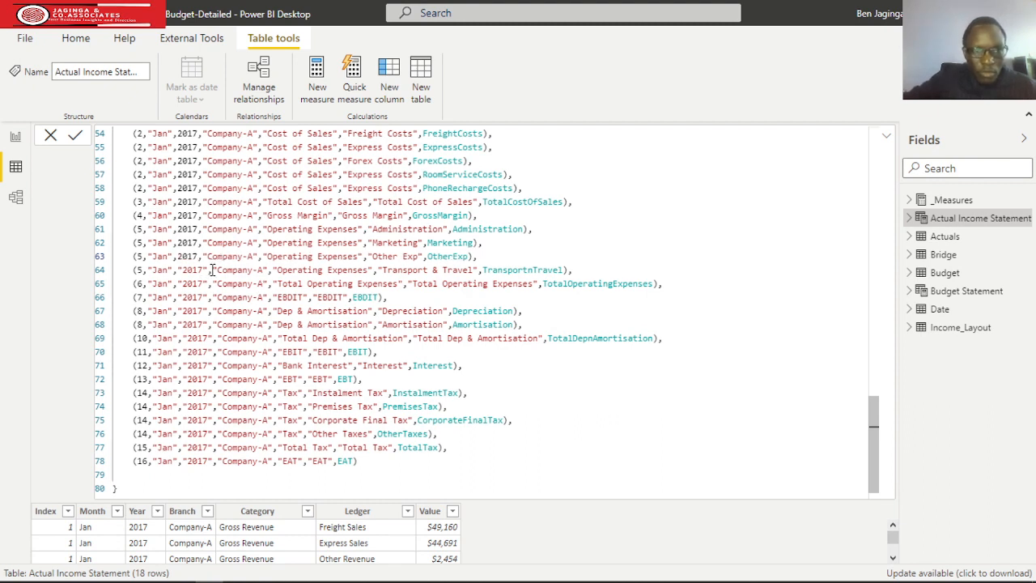
pyautogui.moveTo(208, 270); pyautogui.dragTo(176, 270)
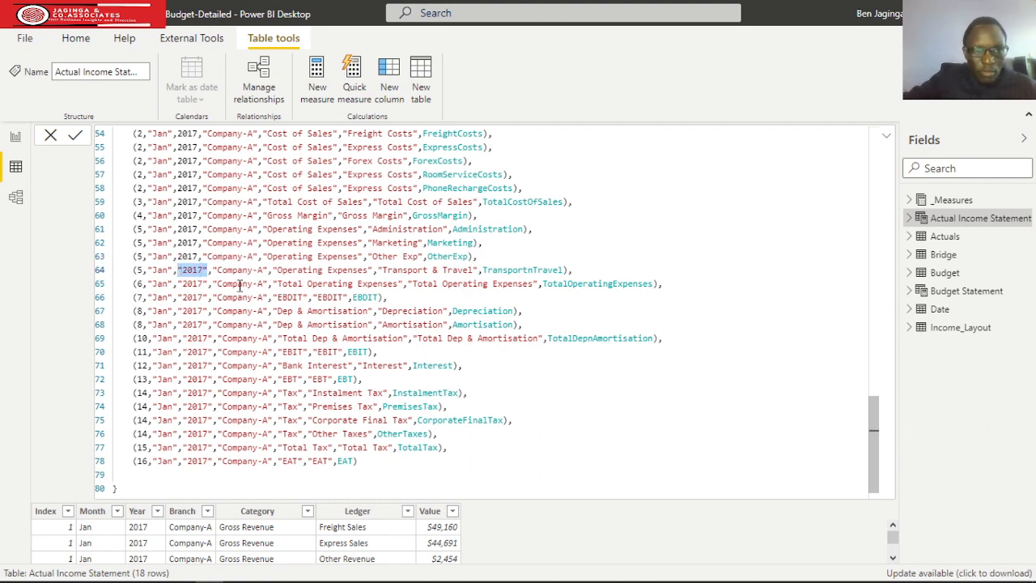
pyautogui.write('2017')
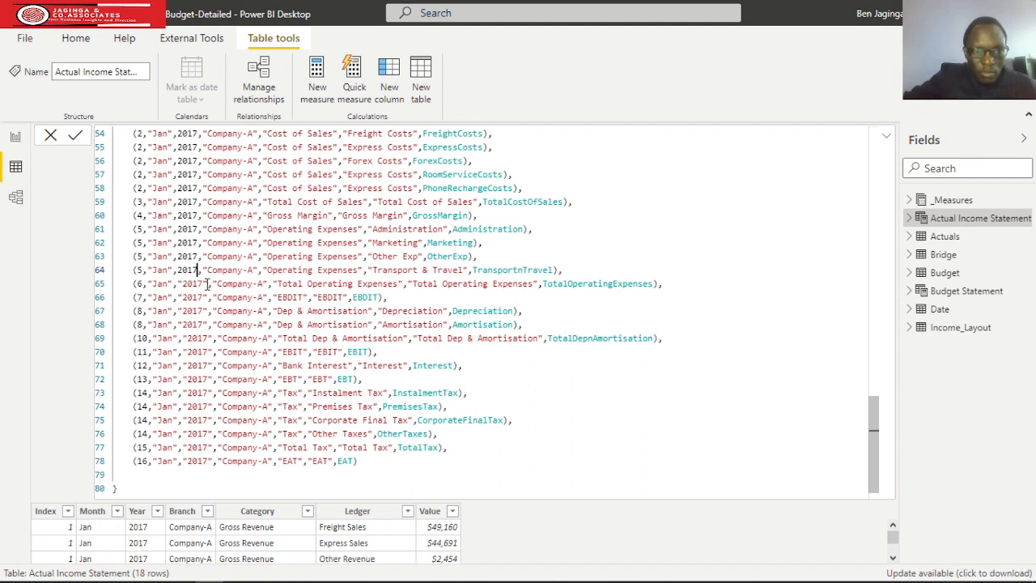
# Replace the quoted year with unquoted 2017 in the Total Operating Expenses, EBDIT and Depreciation rows of Income_Items.
pyautogui.click(208, 283)
pyautogui.moveTo(208, 283); pyautogui.dragTo(176, 284)
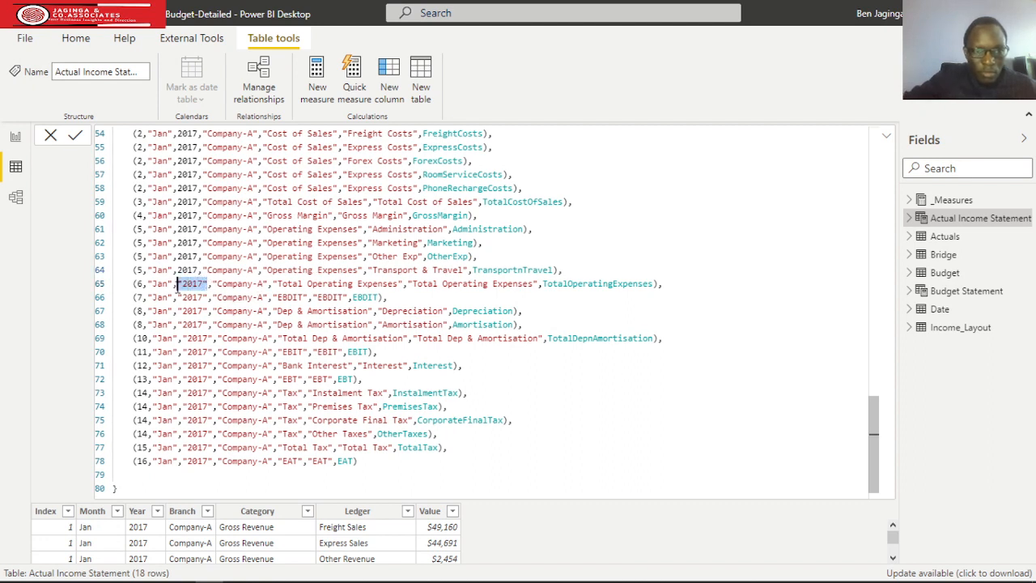
pyautogui.write('2017')
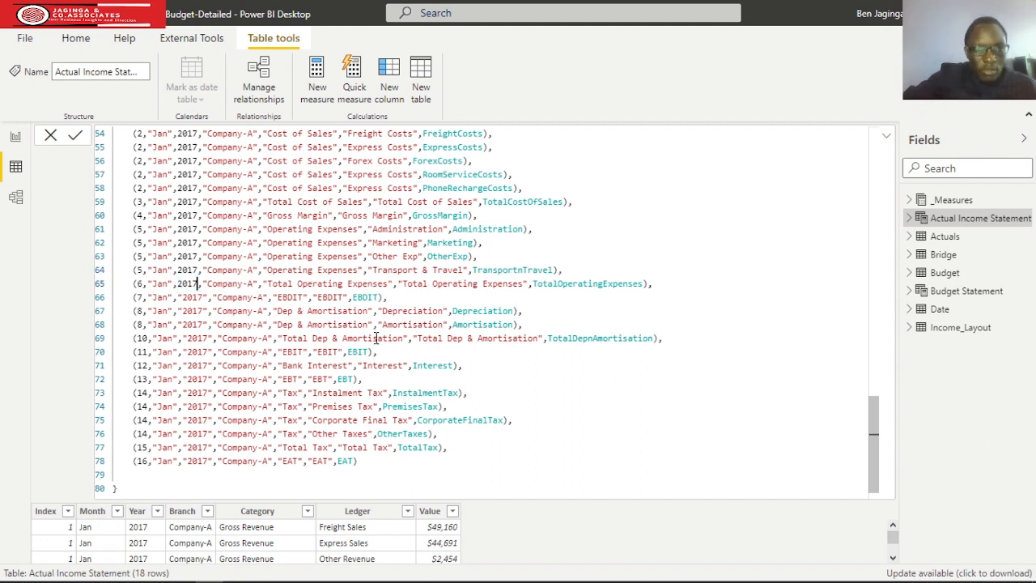
pyautogui.click(208, 297)
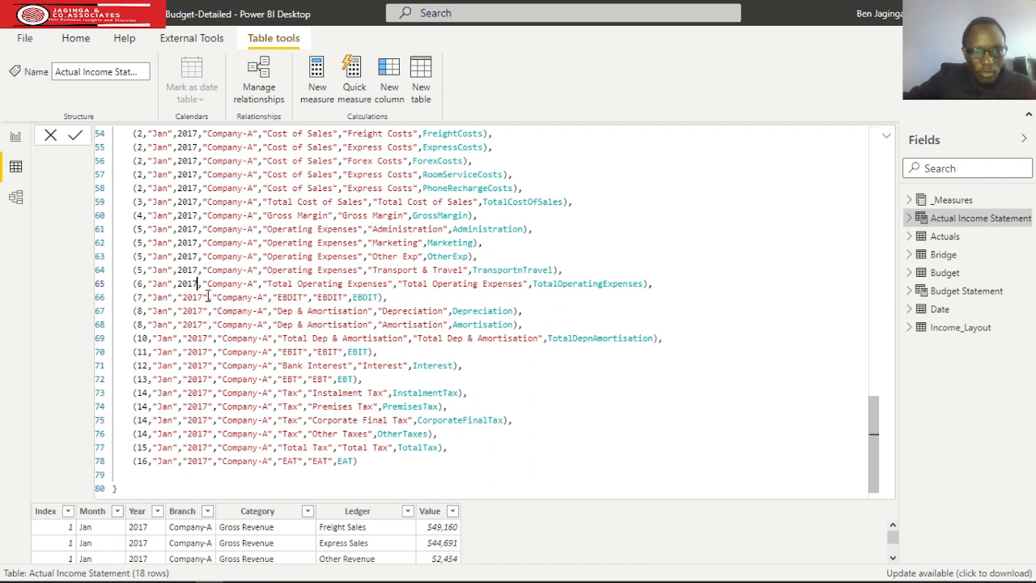
pyautogui.moveTo(208, 297); pyautogui.dragTo(178, 297)
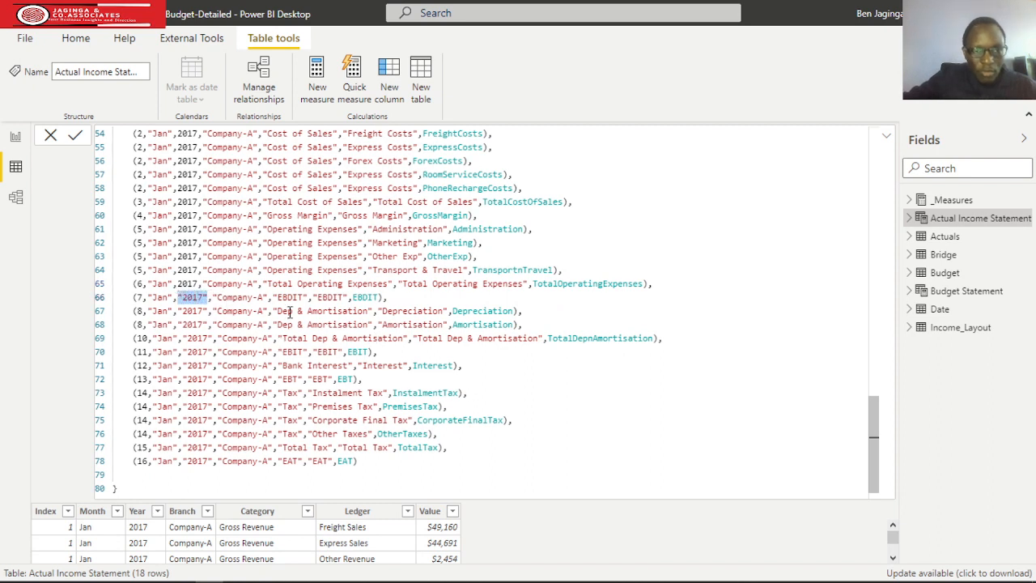
pyautogui.write('2017')
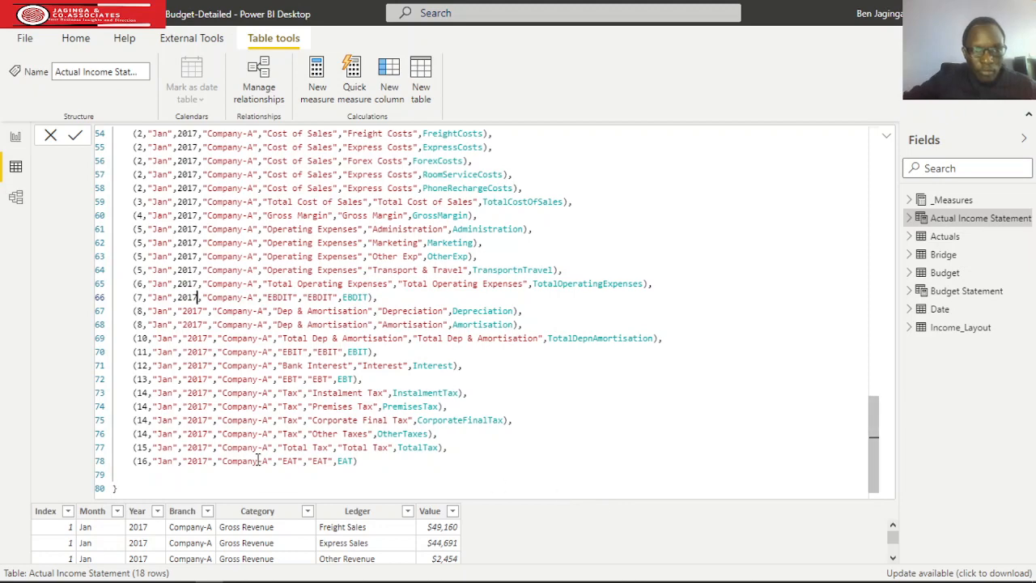
pyautogui.moveTo(210, 310); pyautogui.dragTo(177, 311)
pyautogui.write('2017')
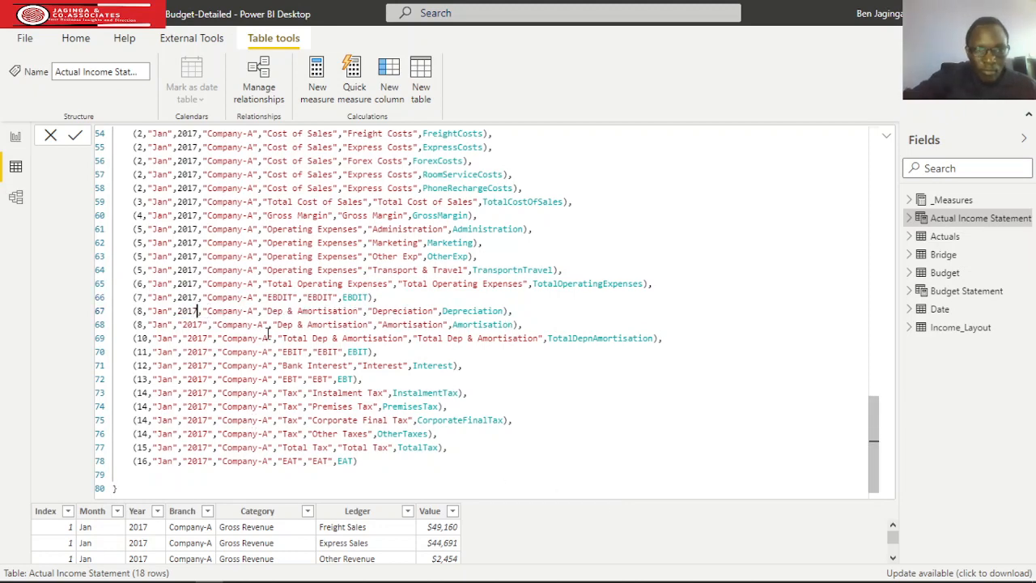
# Replace the quoted year with unquoted 2017 in the Amortisation and Total Dep & Amortisation rows of Income_Items.
pyautogui.moveTo(210, 324); pyautogui.dragTo(177, 324)
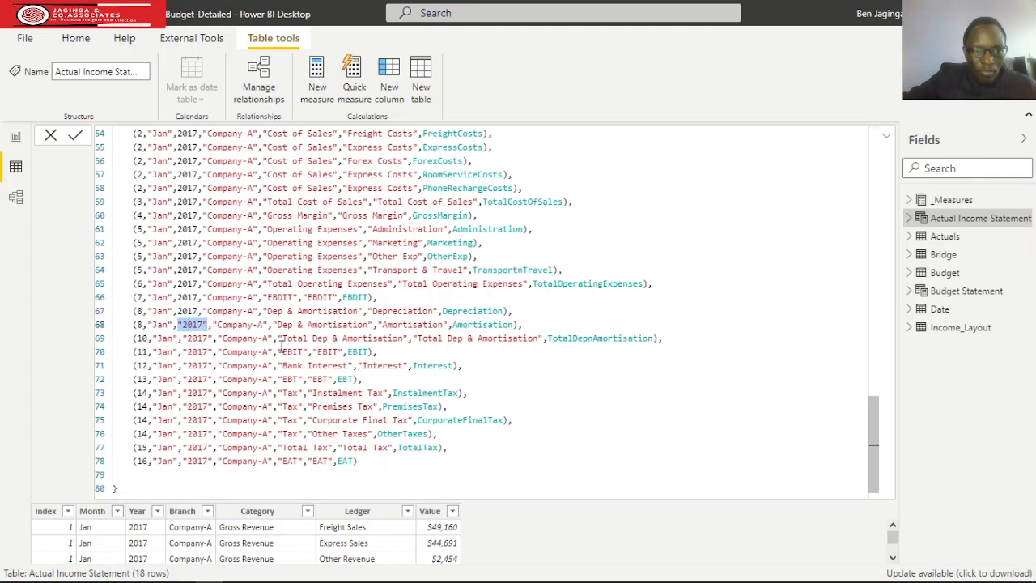
pyautogui.write('2017')
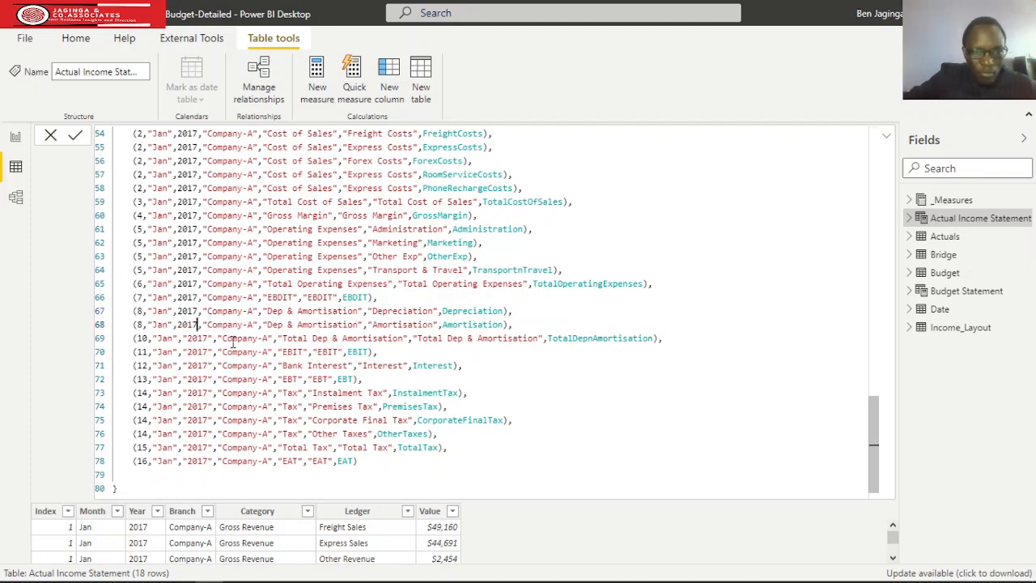
pyautogui.moveTo(212, 339); pyautogui.dragTo(182, 339)
pyautogui.write('2017')
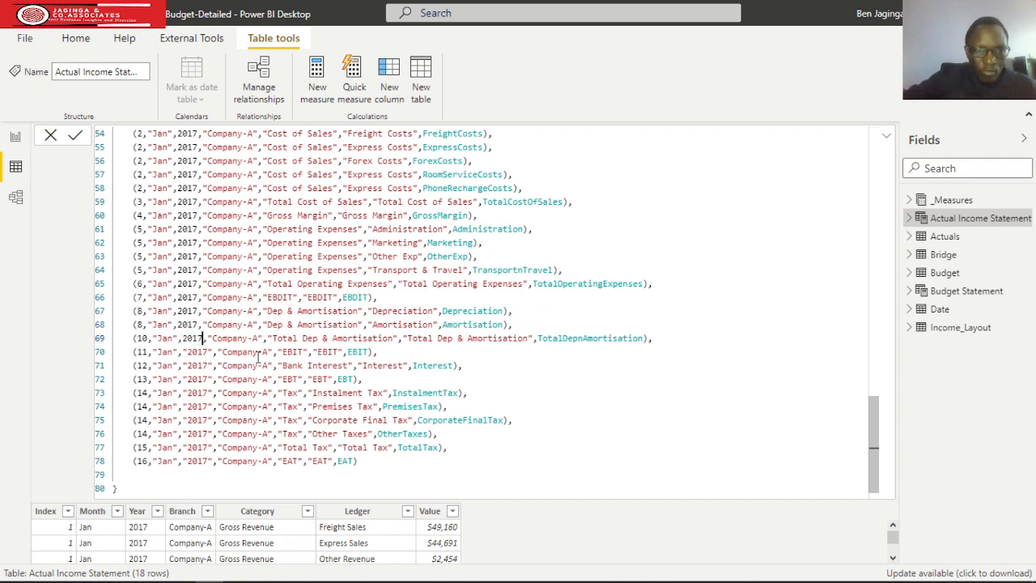
# Make the year a numeric 2017 in the EBIT, Bank Interest and EBT rows of Income_Items.
pyautogui.moveTo(215, 352); pyautogui.dragTo(181, 351)
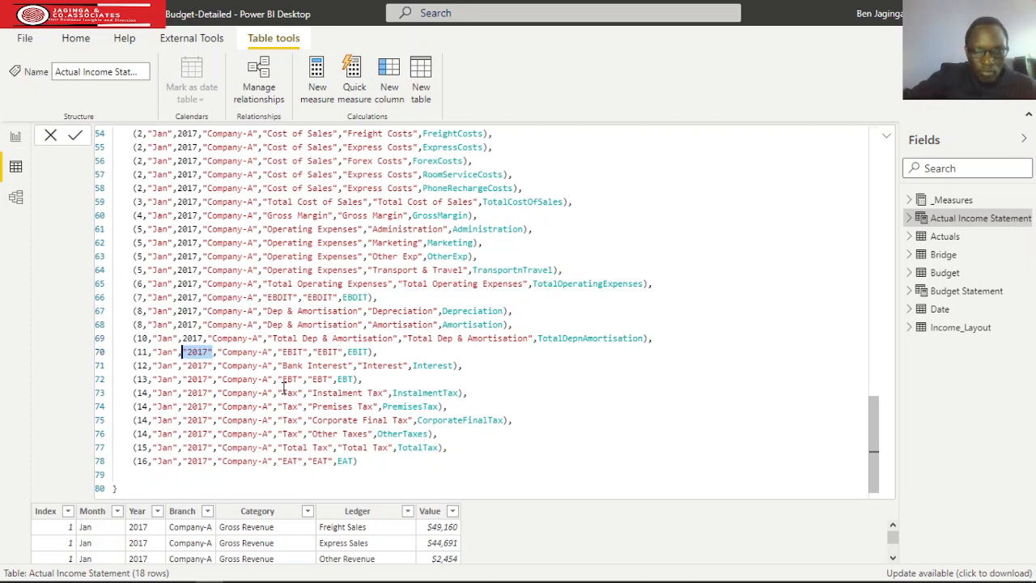
pyautogui.write('2017')
pyautogui.moveTo(215, 366); pyautogui.dragTo(181, 366)
pyautogui.write('2017')
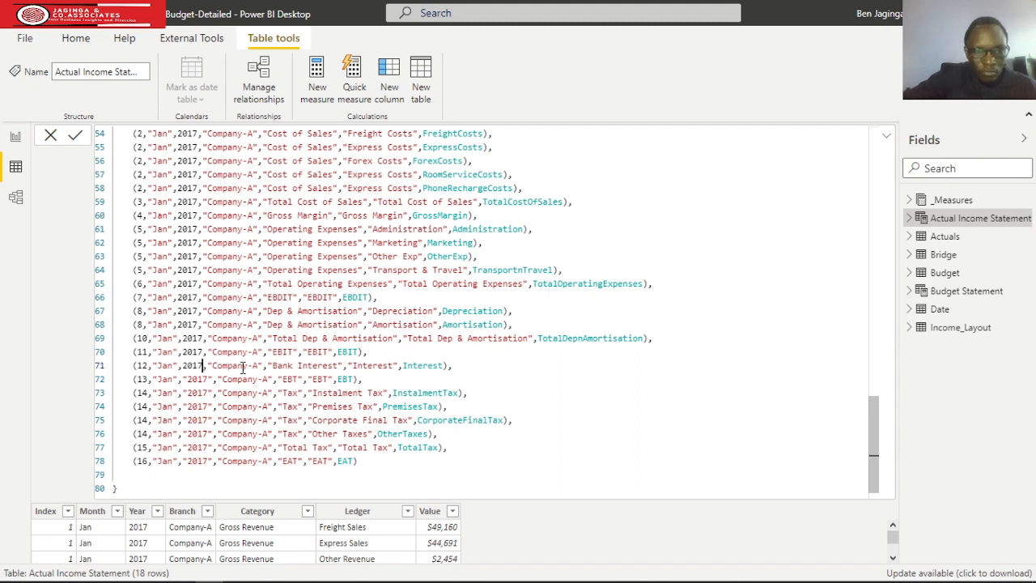
pyautogui.moveTo(214, 379); pyautogui.dragTo(181, 379)
pyautogui.write('2017')
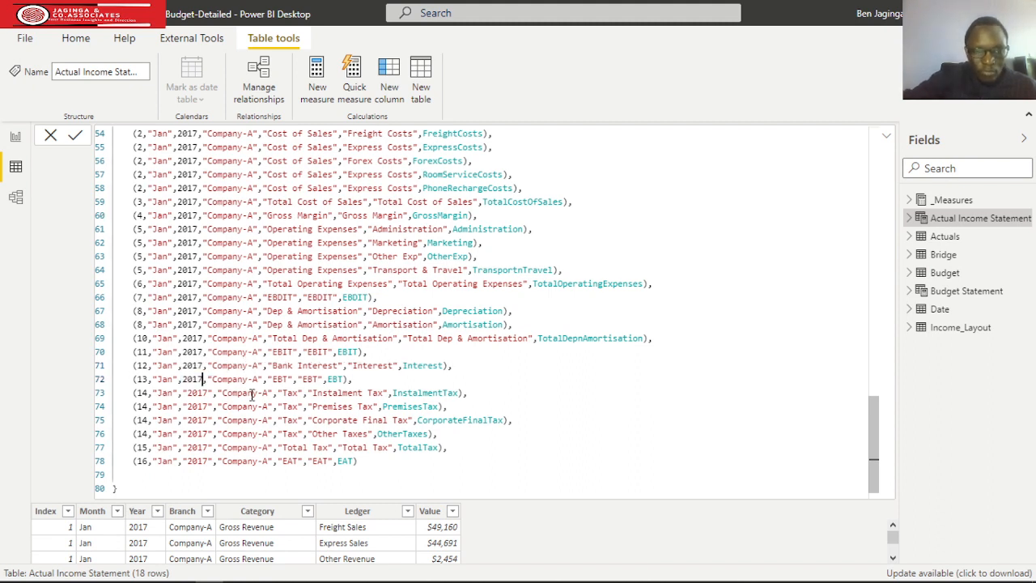
# Replace the quoted year with the number 2017 in the four Tax rows, from Instalment Tax through Other Taxes.
pyautogui.click(213, 393)
pyautogui.moveTo(212, 392); pyautogui.dragTo(181, 392)
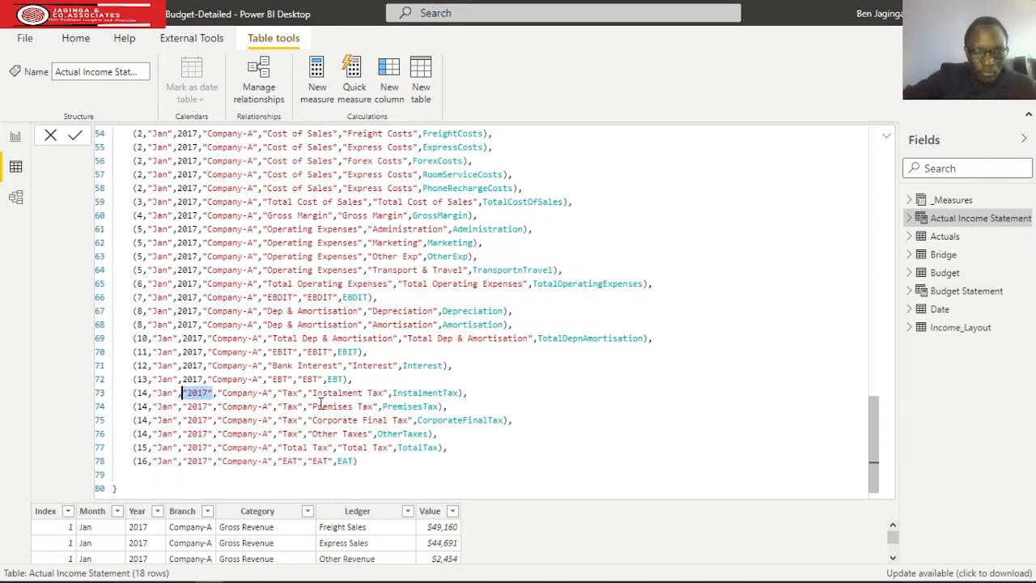
pyautogui.write('2017')
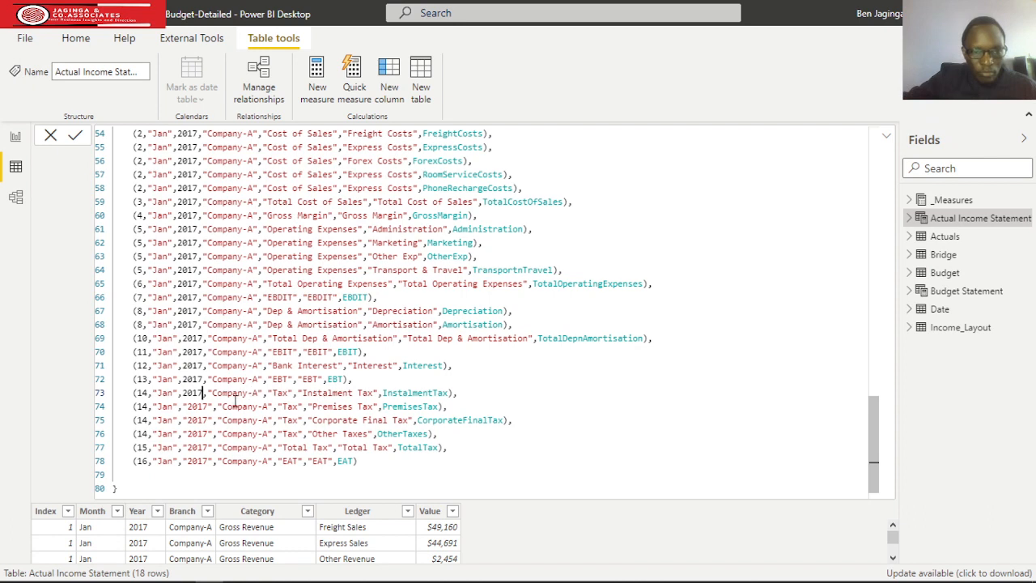
pyautogui.moveTo(212, 405); pyautogui.dragTo(184, 407)
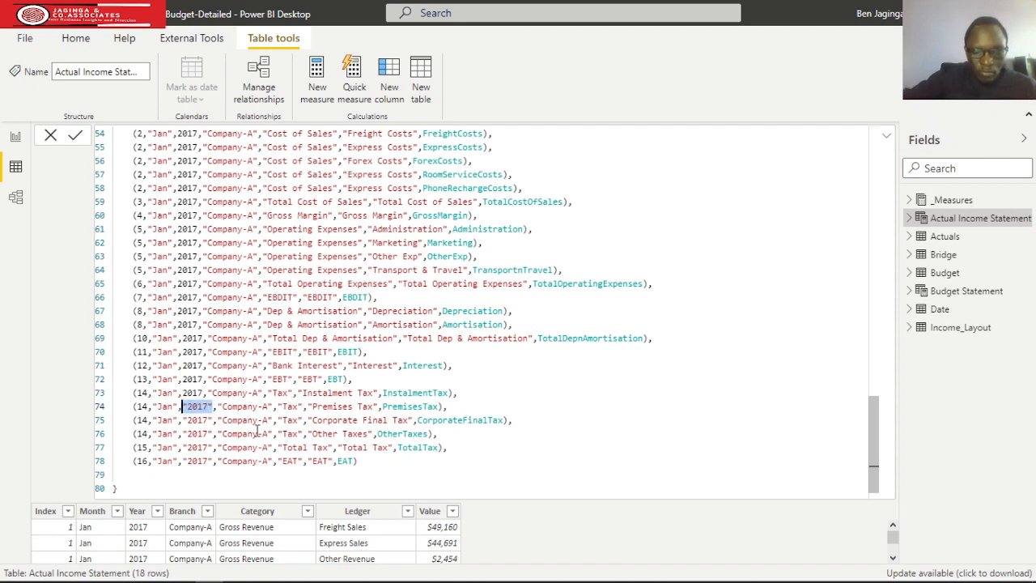
pyautogui.write('2017')
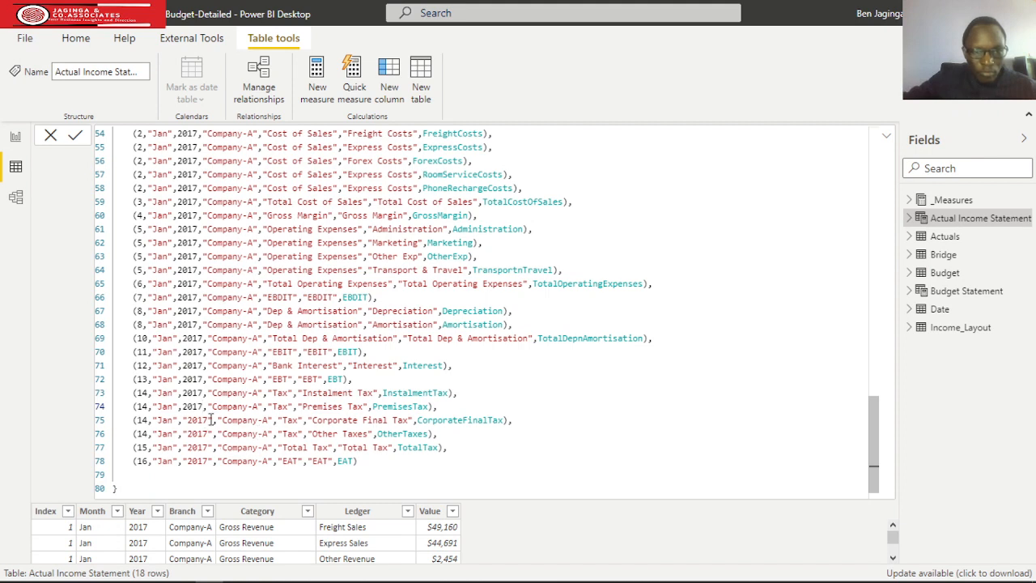
pyautogui.moveTo(213, 420); pyautogui.dragTo(181, 419)
pyautogui.write('2017')
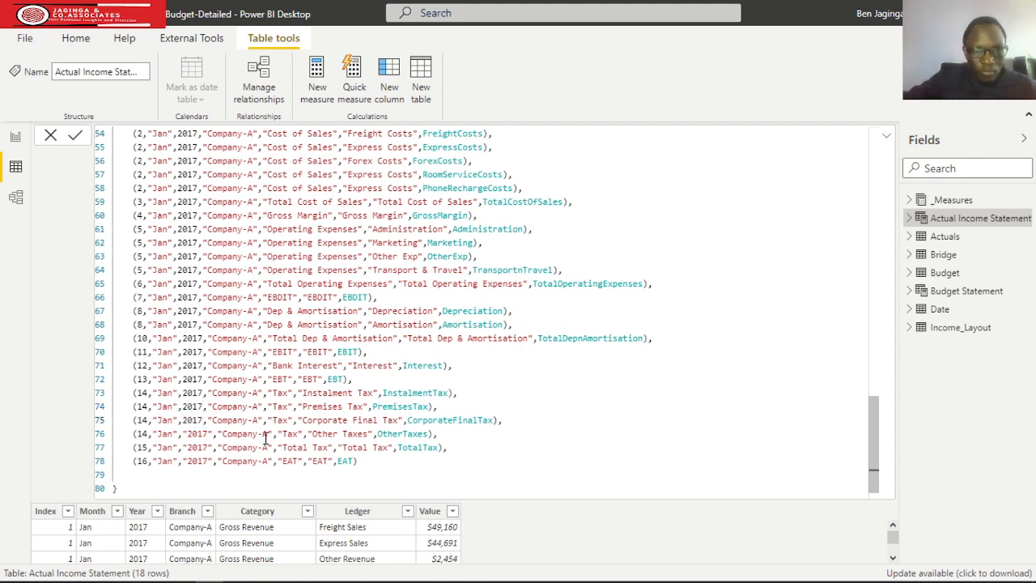
pyautogui.moveTo(213, 433); pyautogui.dragTo(182, 434)
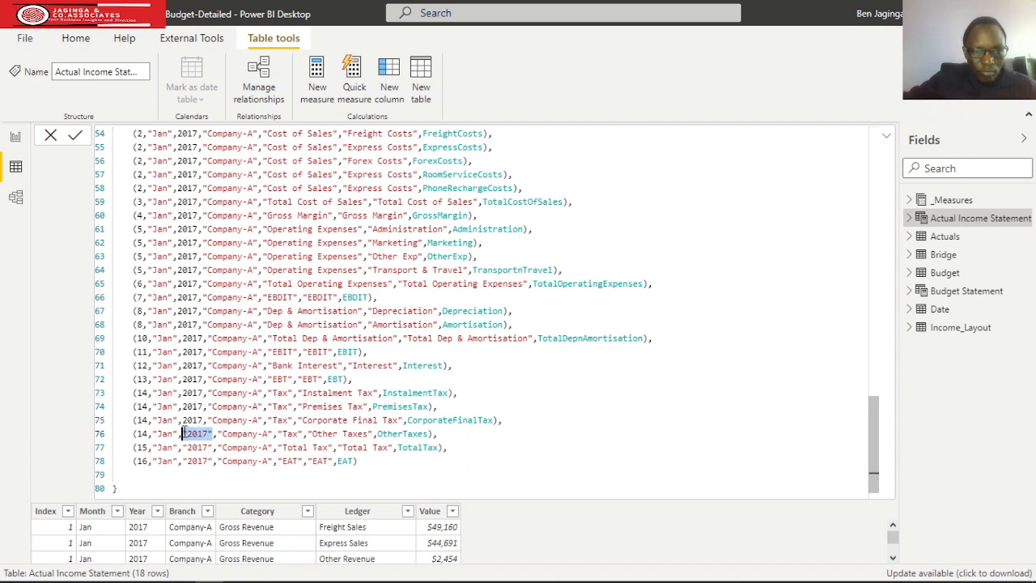
pyautogui.write('2017')
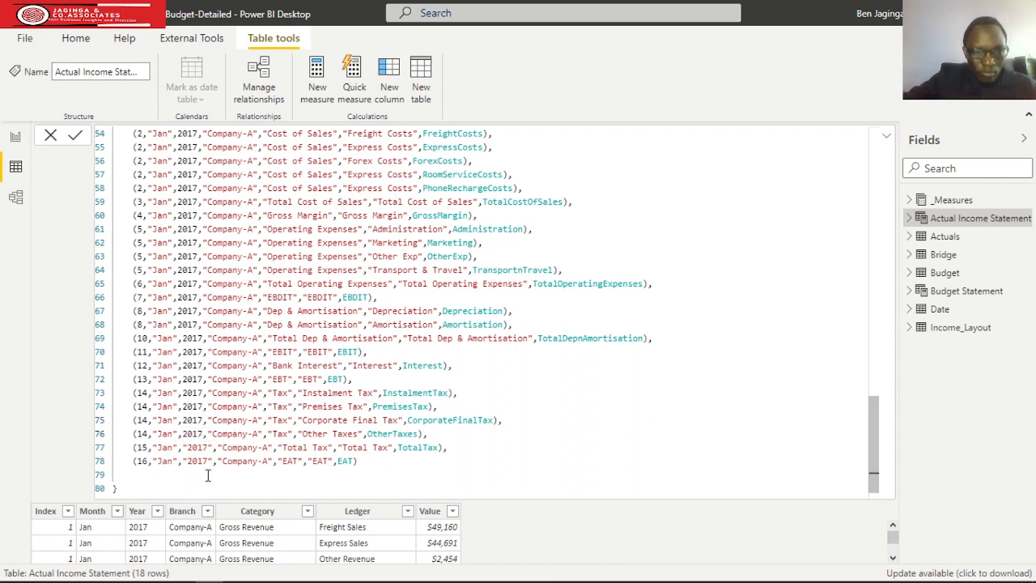
# Replace the quoted year with unquoted 2017 in the Total Tax and EAT rows that end Income_Items.
pyautogui.moveTo(212, 447); pyautogui.dragTo(181, 446)
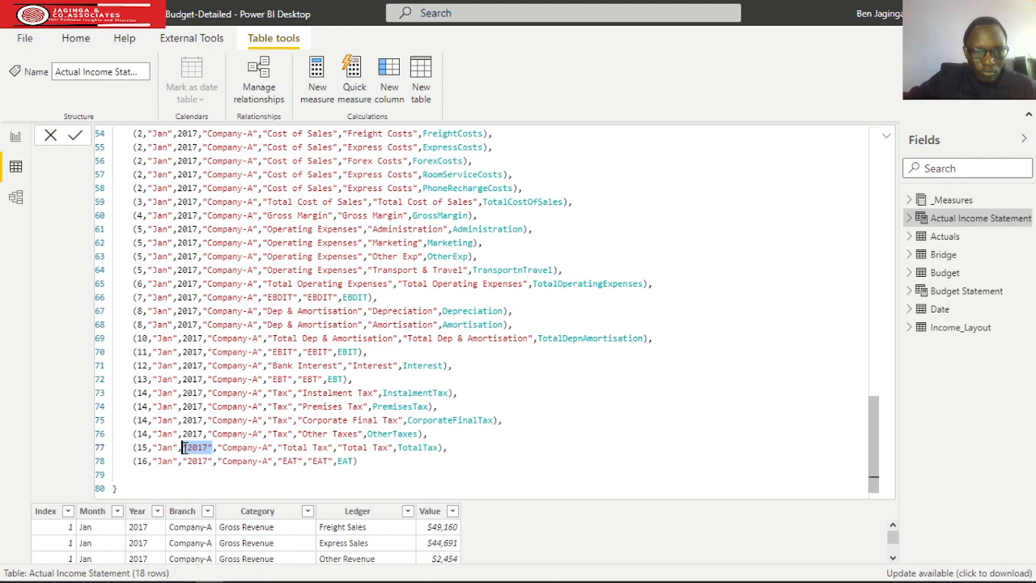
pyautogui.write('2017')
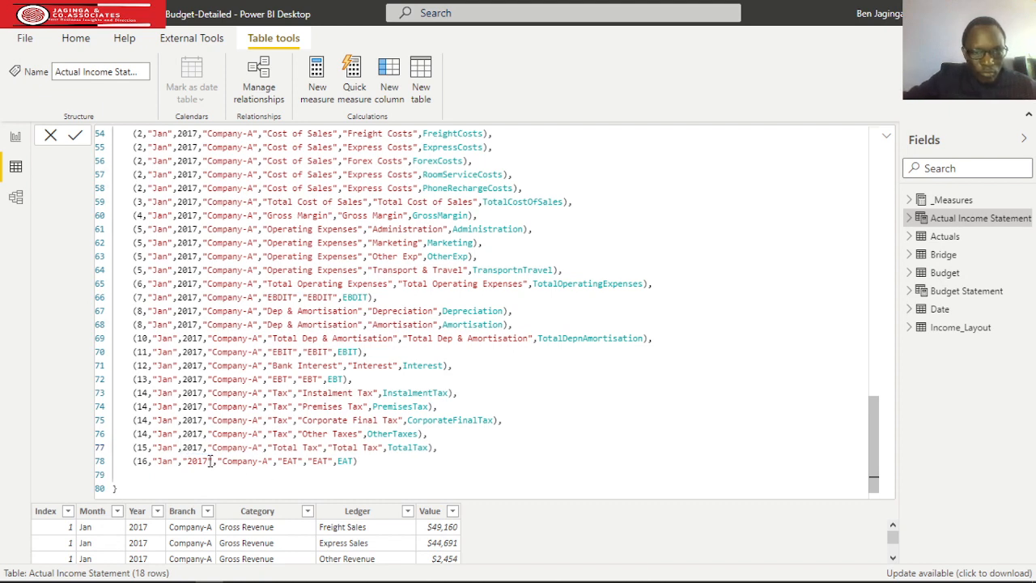
pyautogui.moveTo(213, 461); pyautogui.dragTo(181, 461)
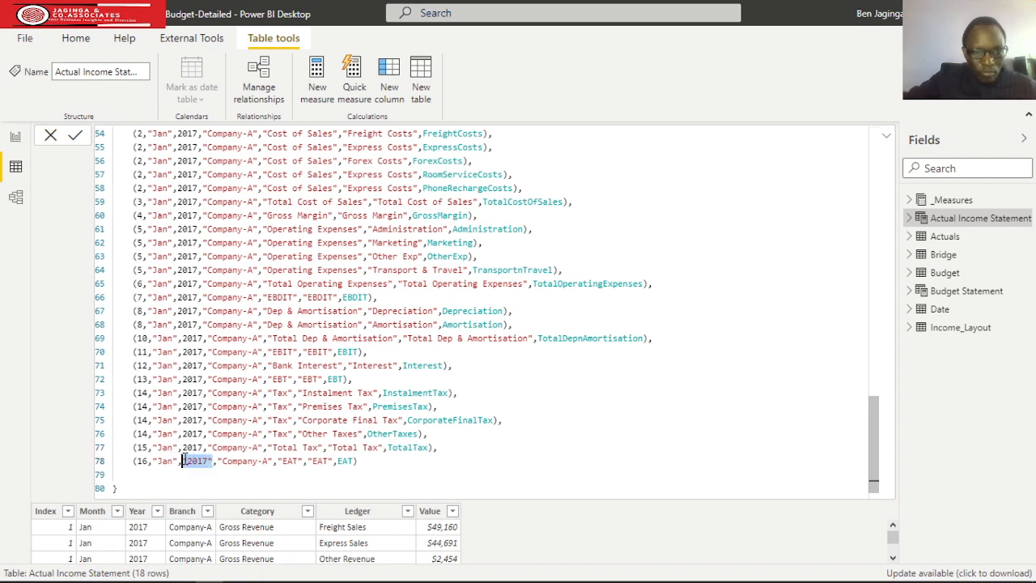
pyautogui.write('2017')
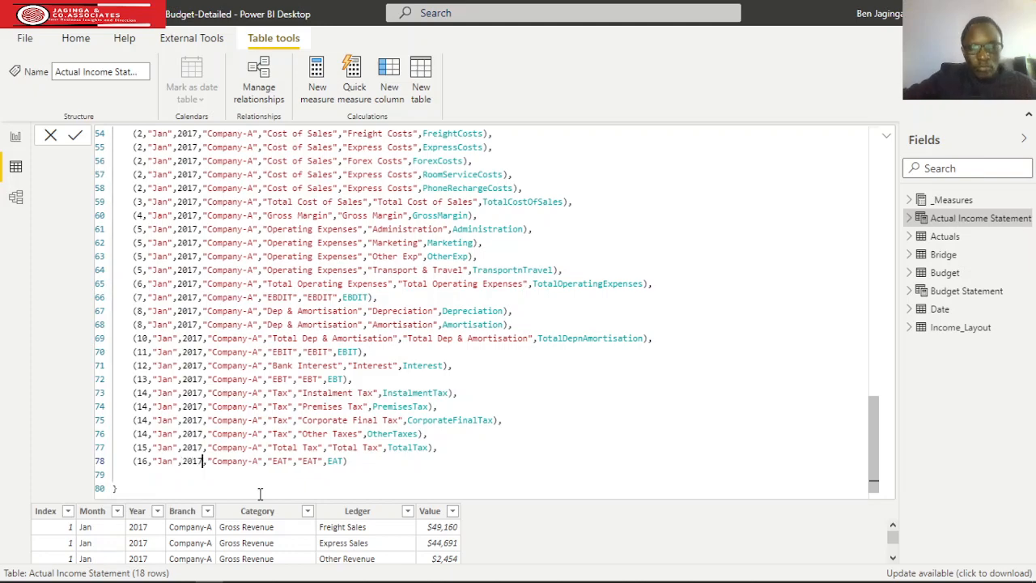
# Commit the edited Actual Income Statement formula from its final FILTER line and go back to the start of Income_Items.
pyautogui.click(183, 488)
pyautogui.scroll(-1, 241, 475)
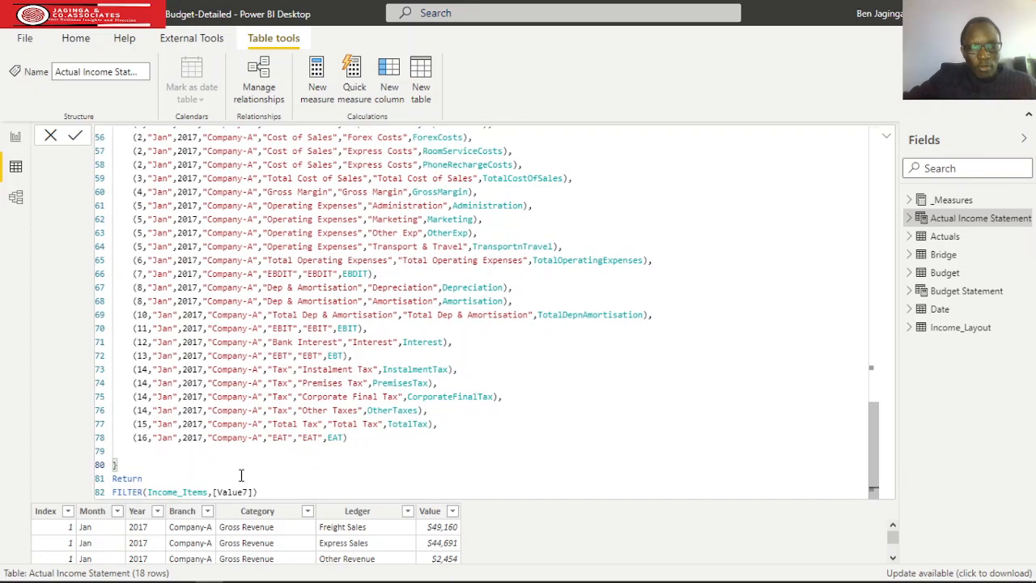
pyautogui.click(295, 491)
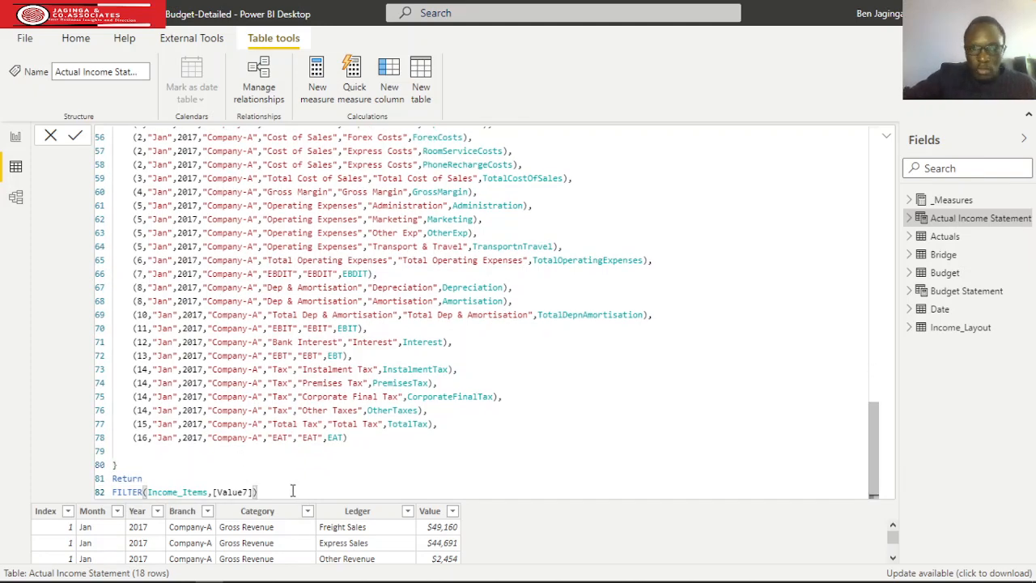
pyautogui.press('Return')
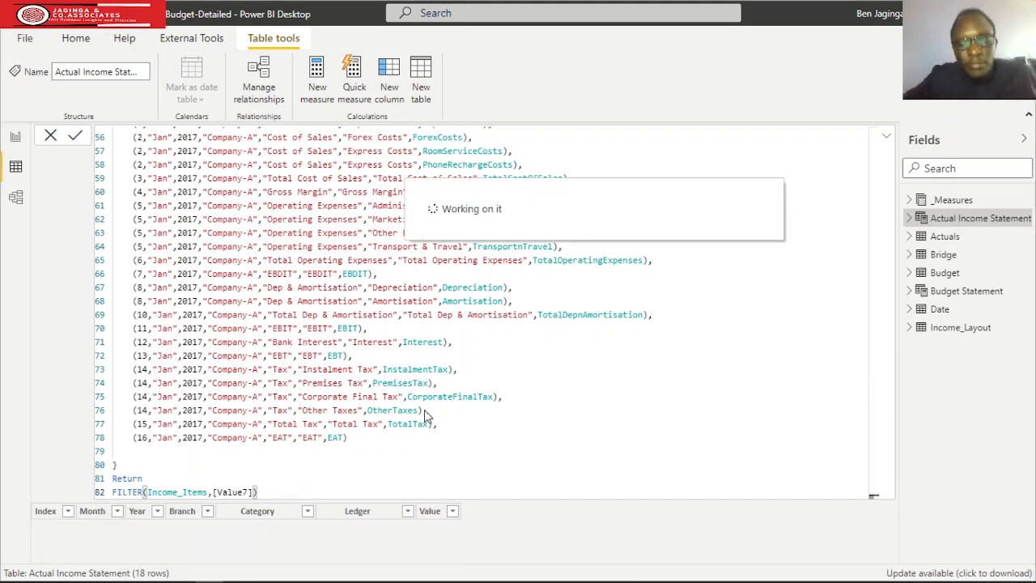
pyautogui.click(552, 423)
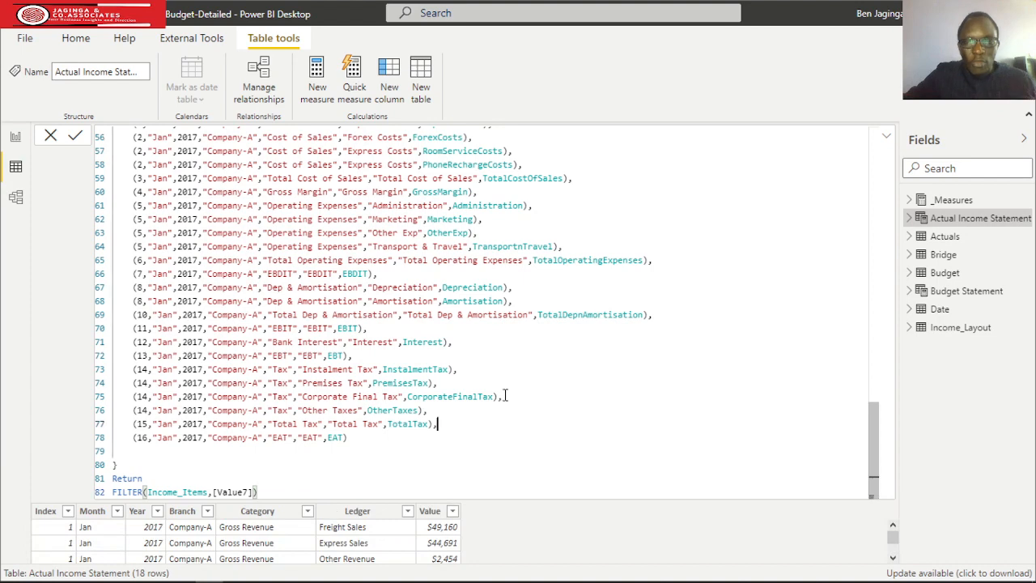
pyautogui.scroll(5, 478, 378)
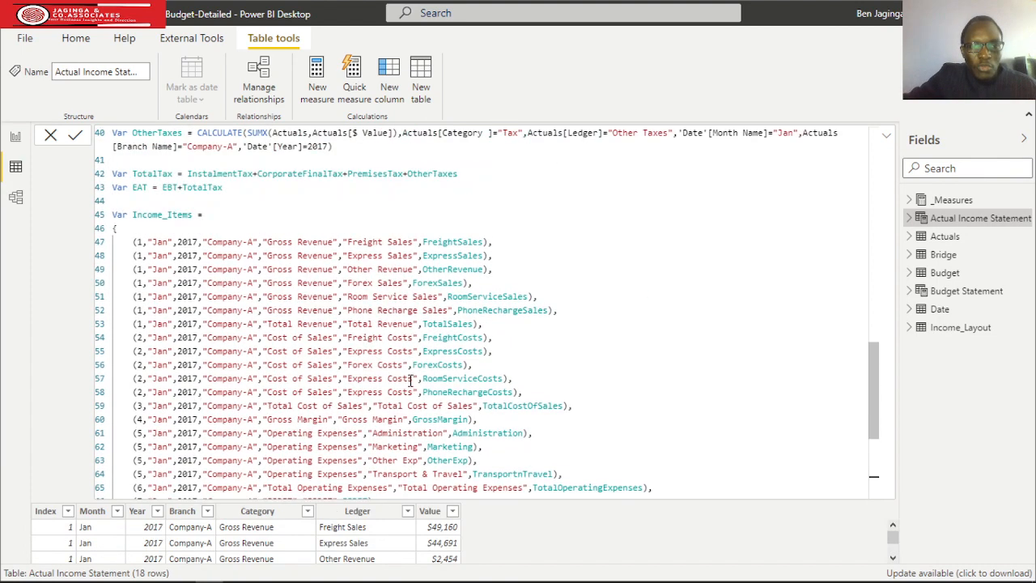
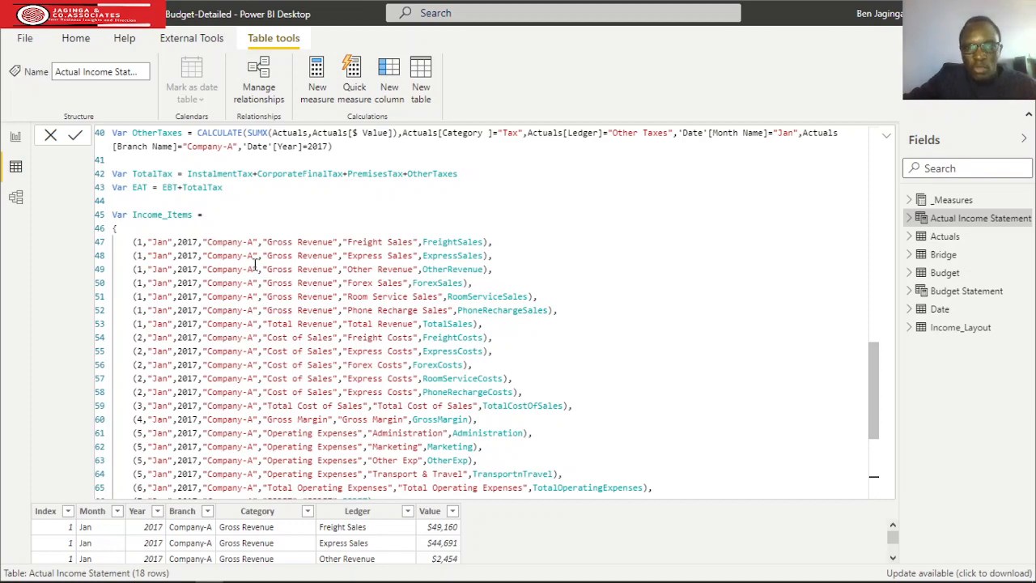
# Review the remaining Income_Items rows, collapse the formula and return to the report view with the Actual Income Statement field list collapsed.
pyautogui.scroll(-5, 667, 316)
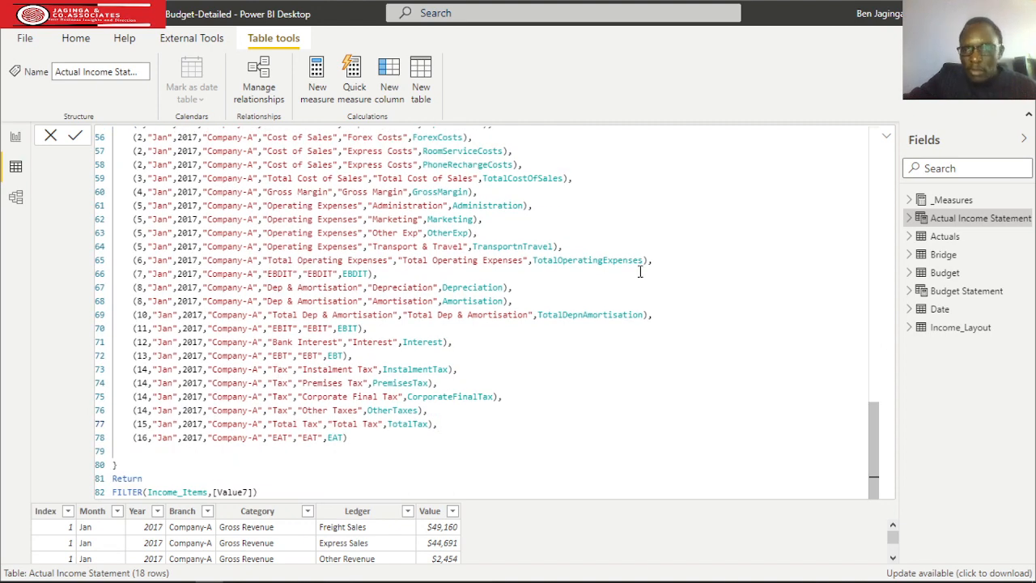
pyautogui.click(886, 136)
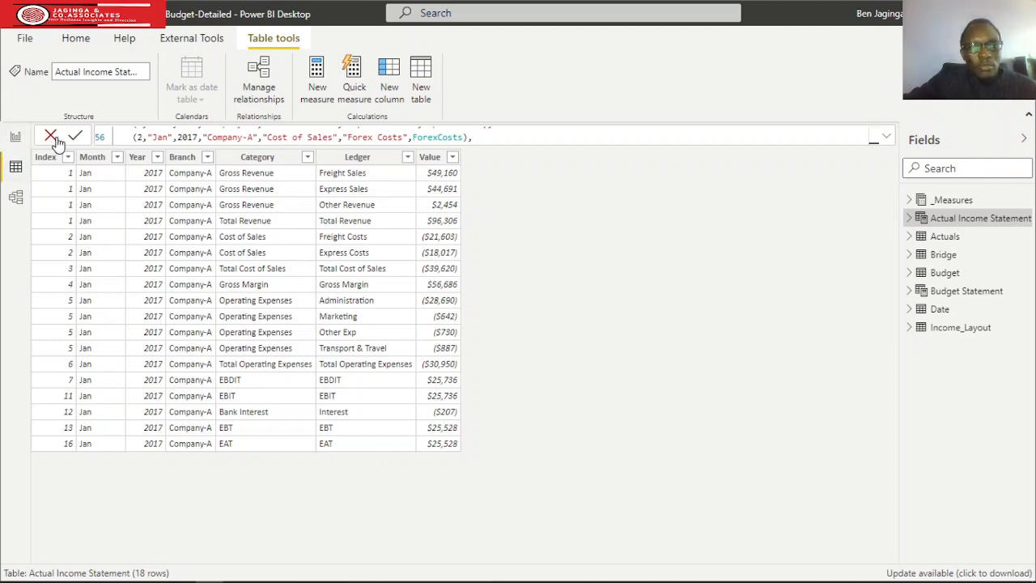
pyautogui.click(15, 138)
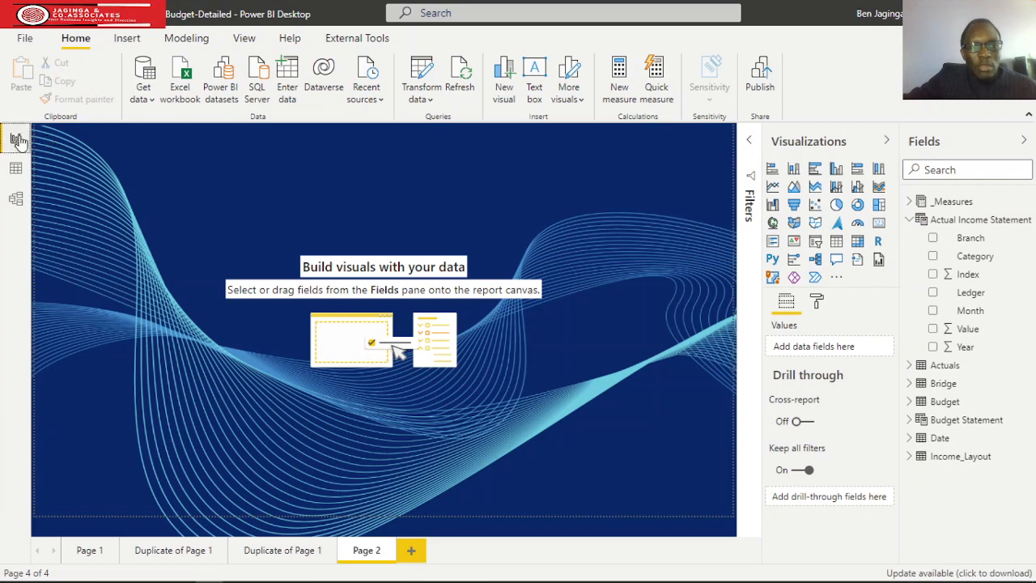
pyautogui.click(909, 219)
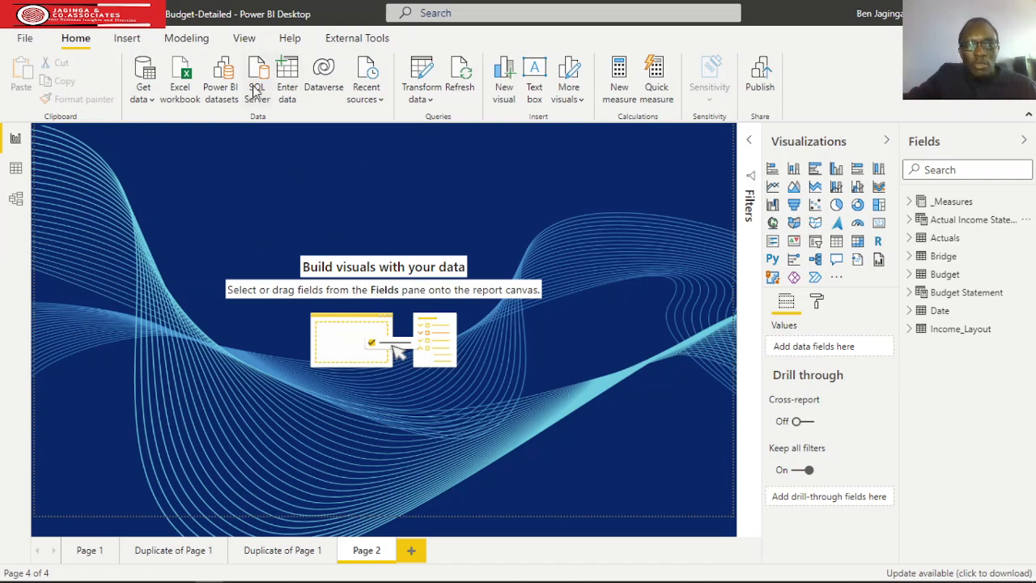
# Create a new calculated table named Income Statement 2 and start its definition on a second line.
pyautogui.click(192, 41)
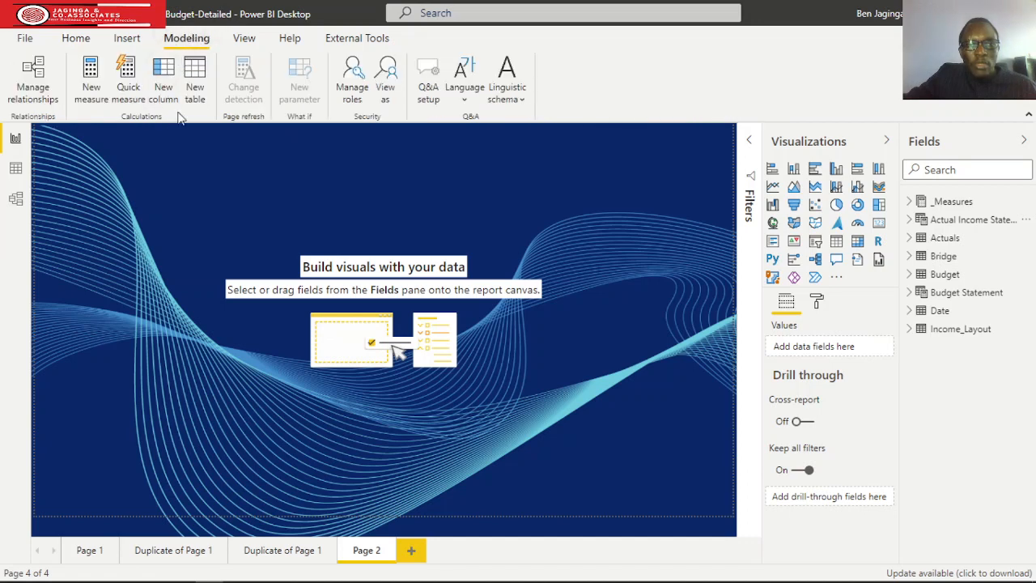
pyautogui.click(195, 84)
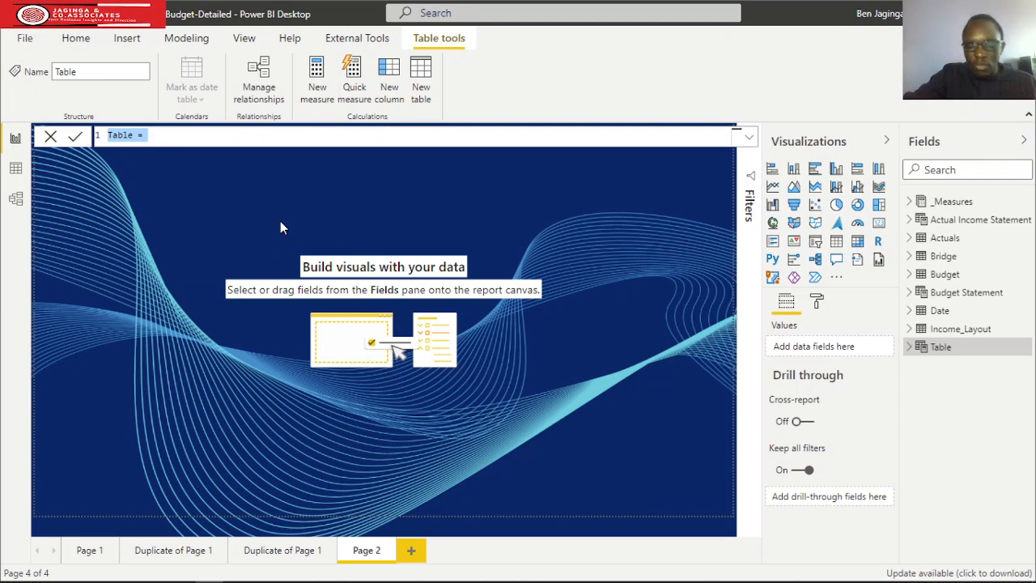
pyautogui.write('Income')
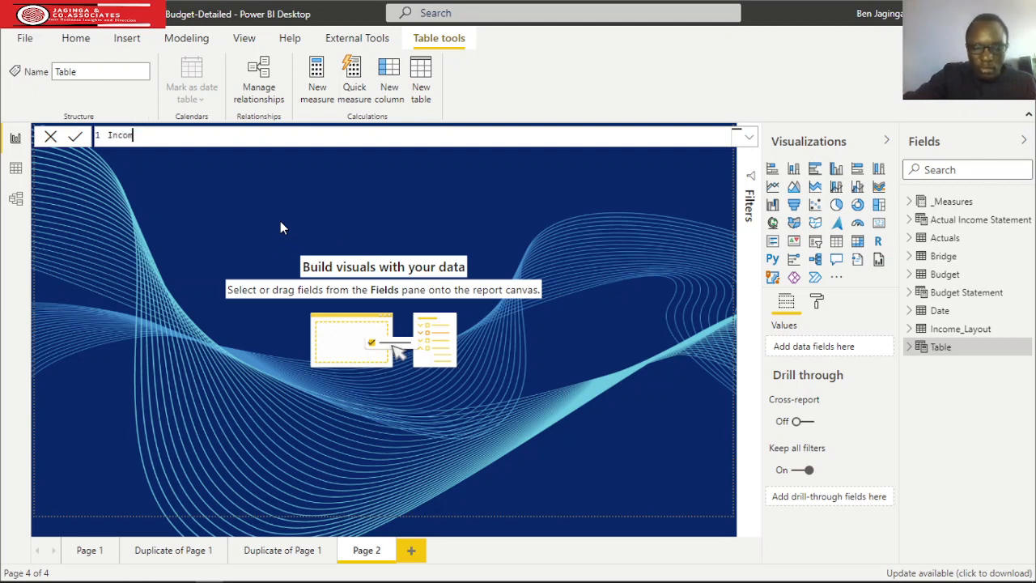
pyautogui.write(' Sta')
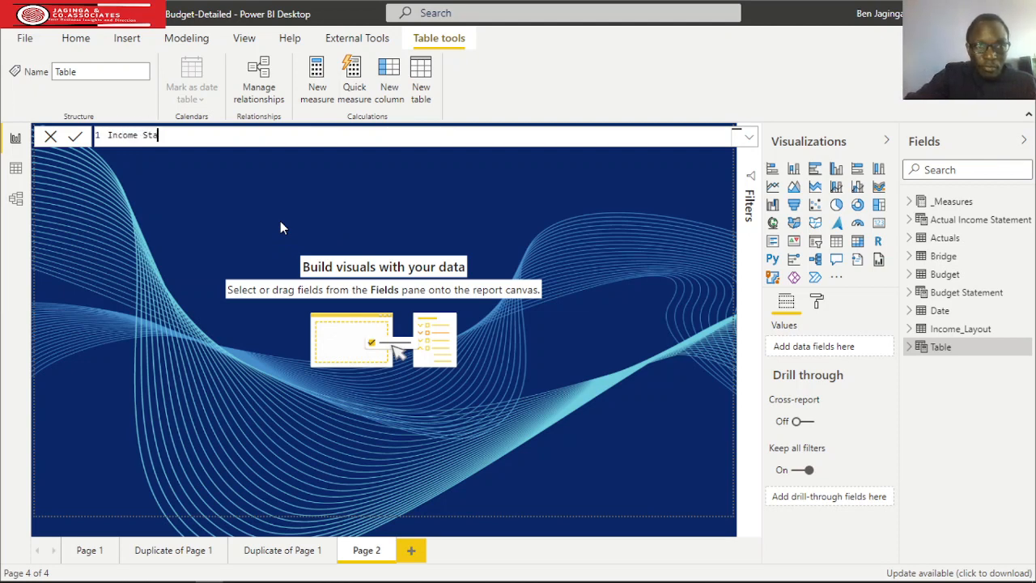
pyautogui.write('tement')
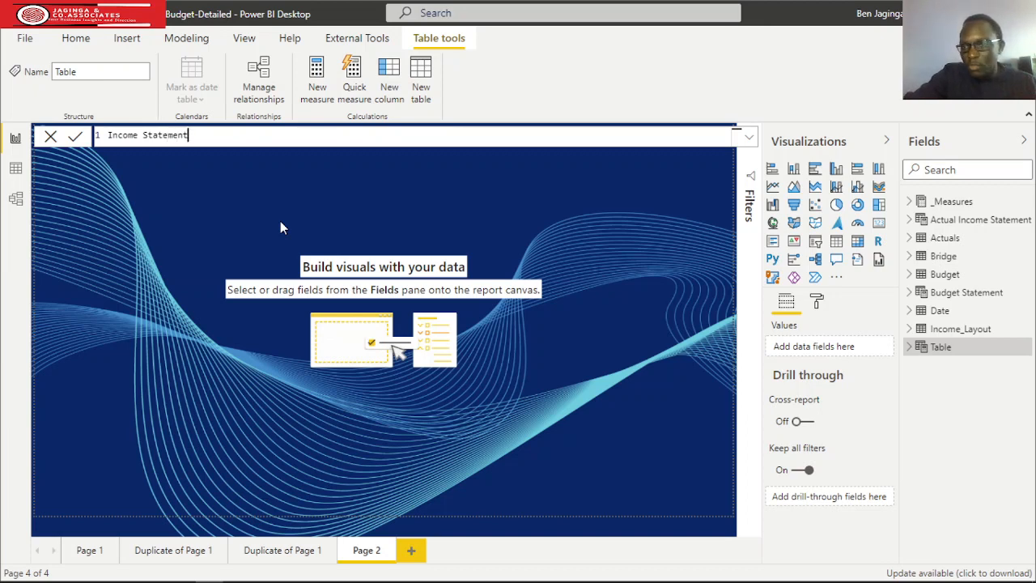
pyautogui.write(' 2 =')
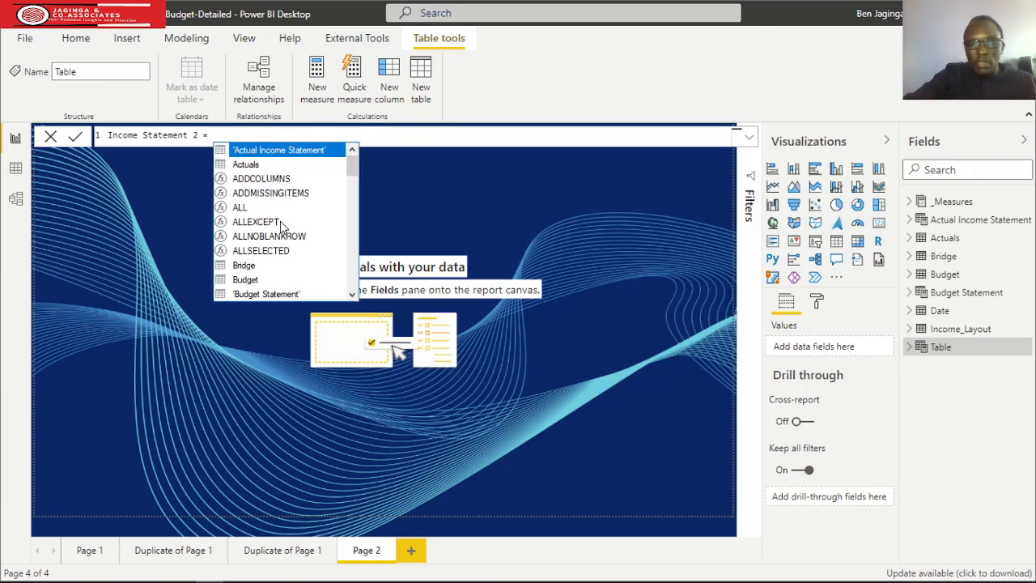
pyautogui.hotkey('shift', 'Return')
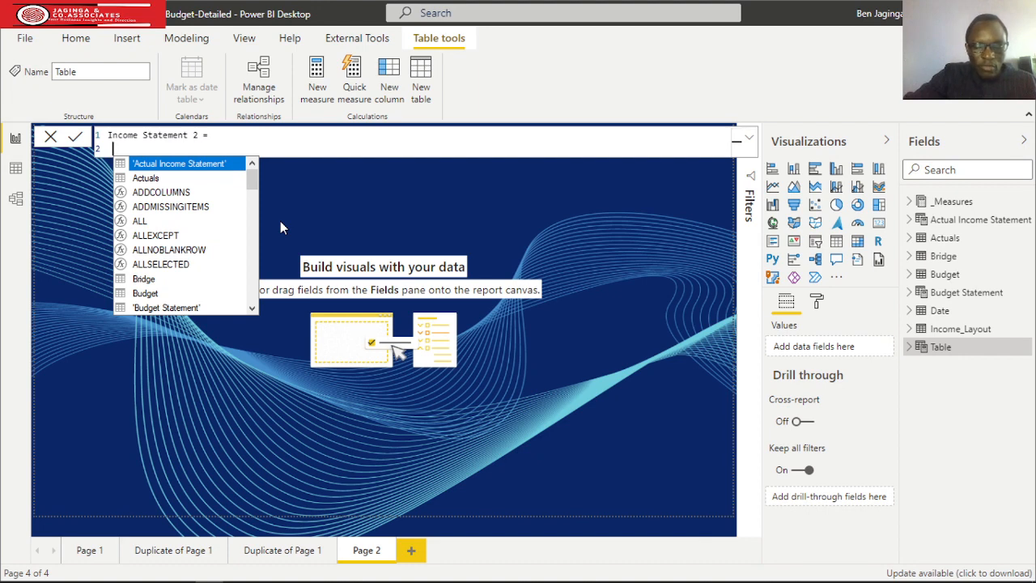
# Declare a variable named Freight_Sales in the Income Statement 2 formula, with an underscore between the words.
pyautogui.write('Var')
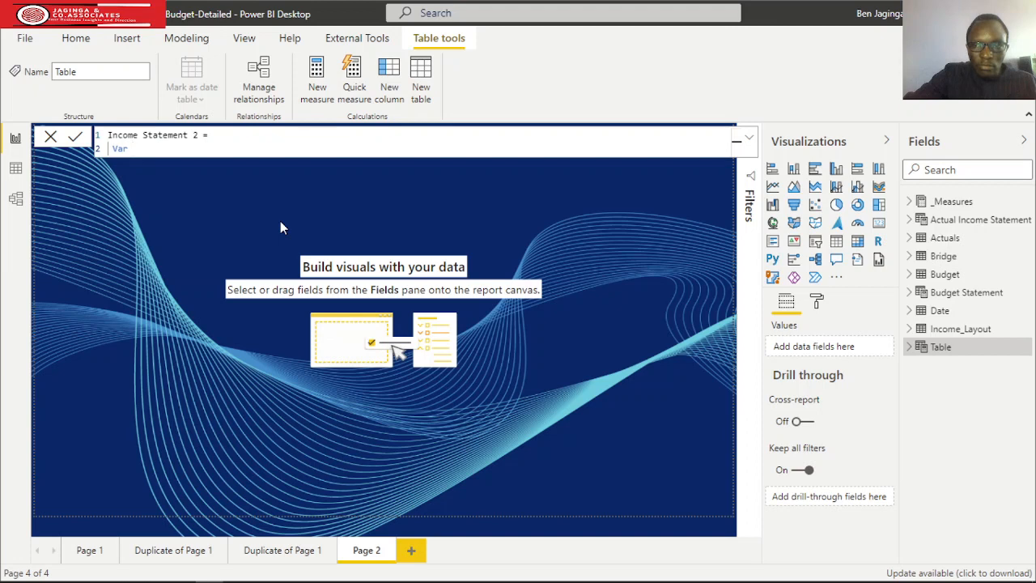
pyautogui.write(' Fr')
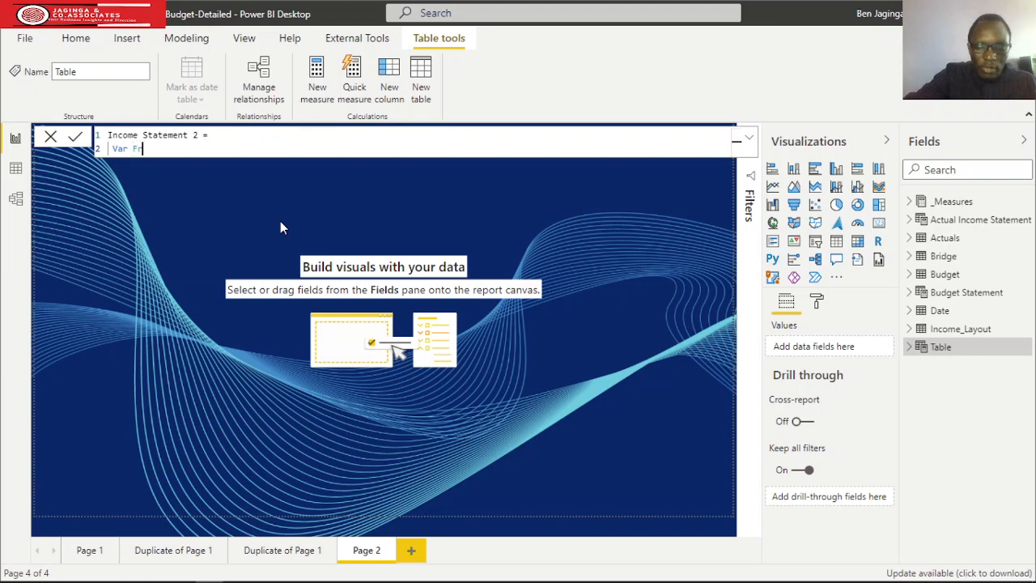
pyautogui.write('eight')
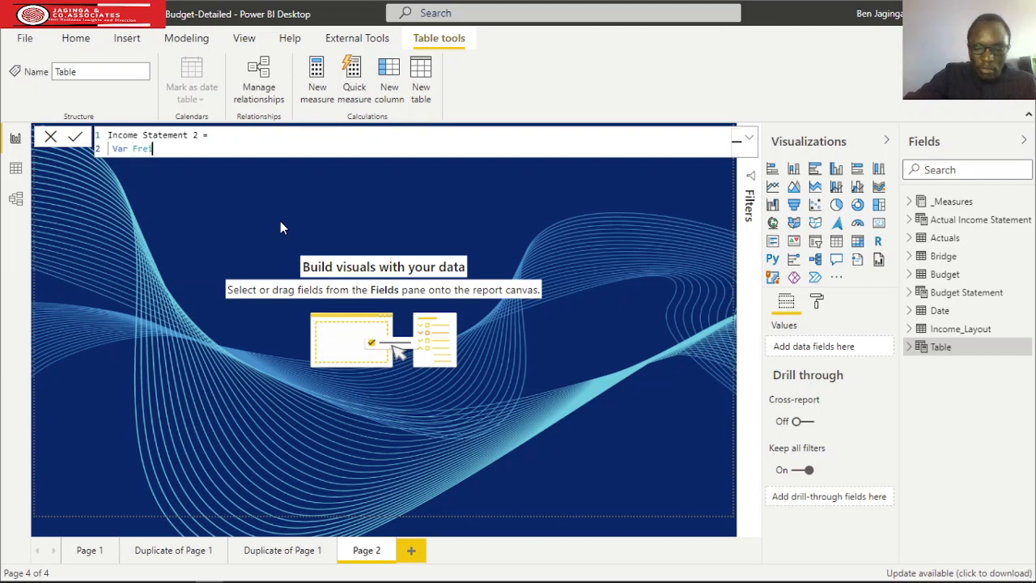
pyautogui.write('Sales')
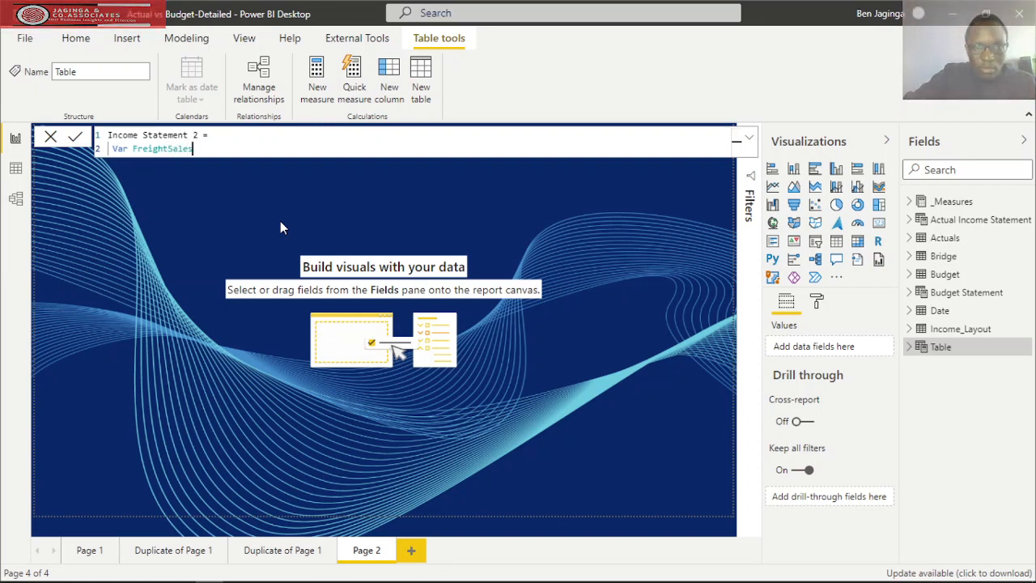
pyautogui.press('BackSpace')
pyautogui.press('BackSpace')
pyautogui.press('BackSpace')
pyautogui.press('BackSpace')
pyautogui.press('BackSpace')
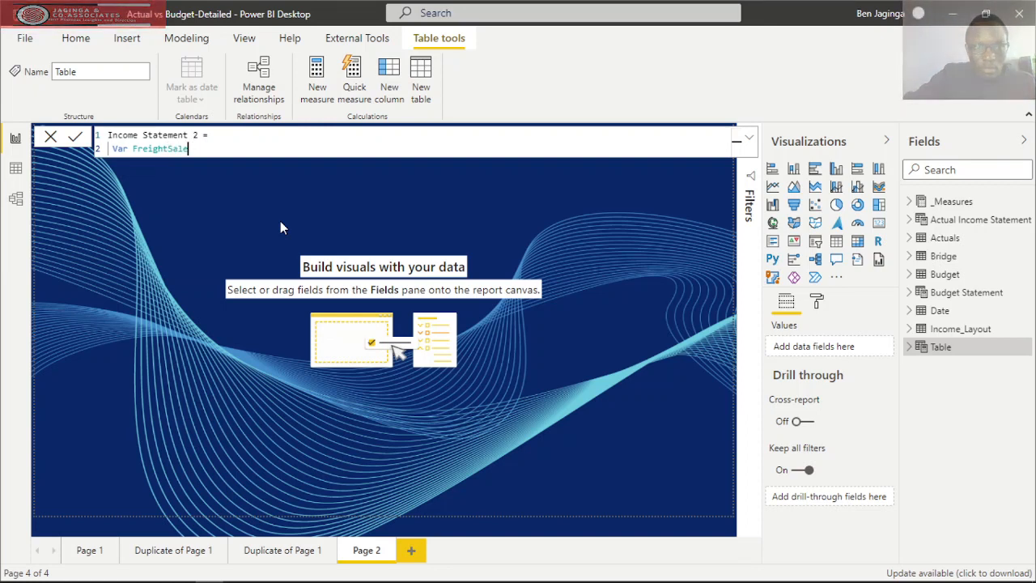
pyautogui.write('_')
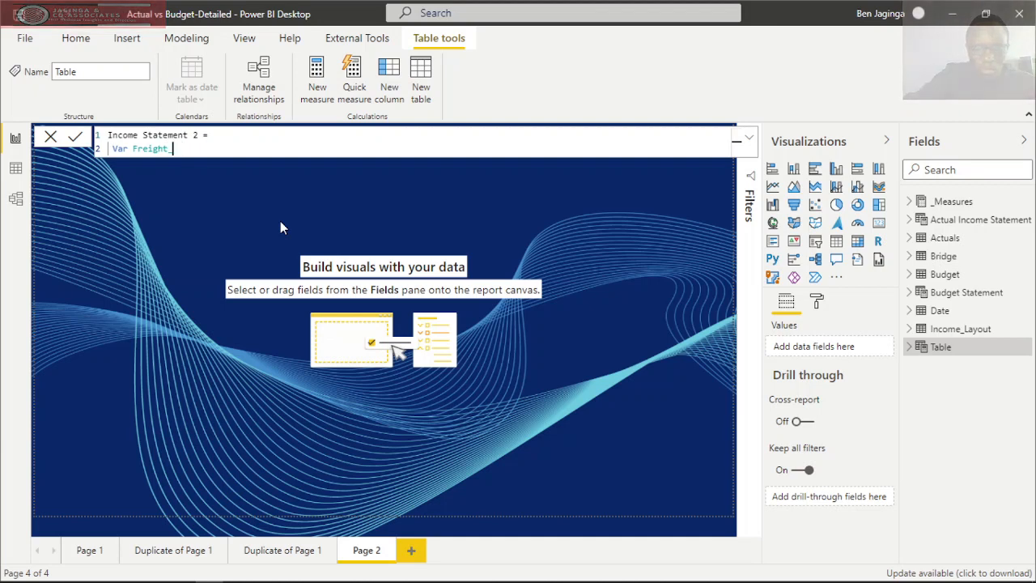
pyautogui.write('Sales =')
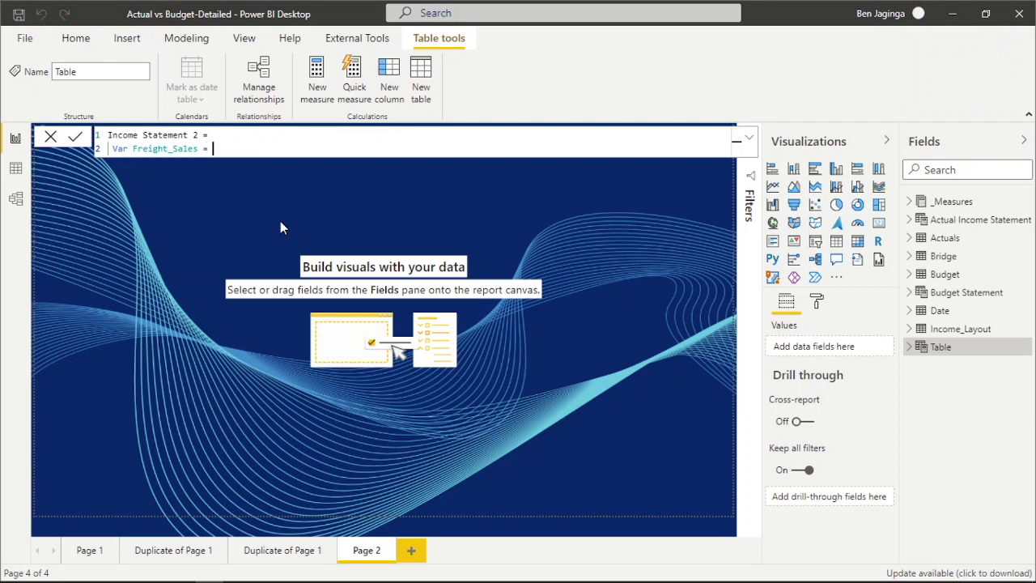
pyautogui.write(' Cal')
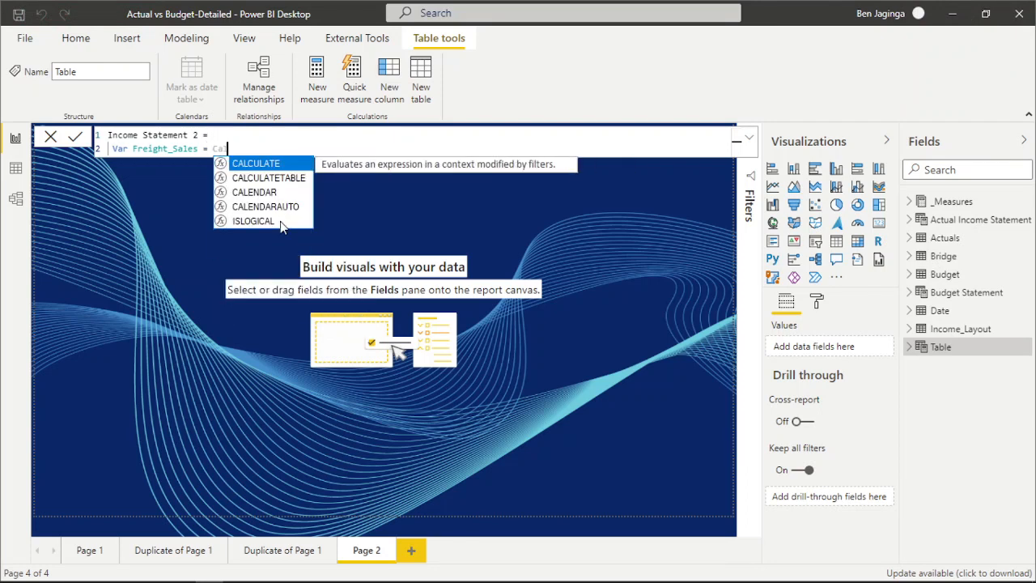
# Begin the Freight_Sales expression with CALCULATE around a SUMX that iterates over the Actuals table.
pyautogui.press('Tab')
pyautogui.write('sumx')
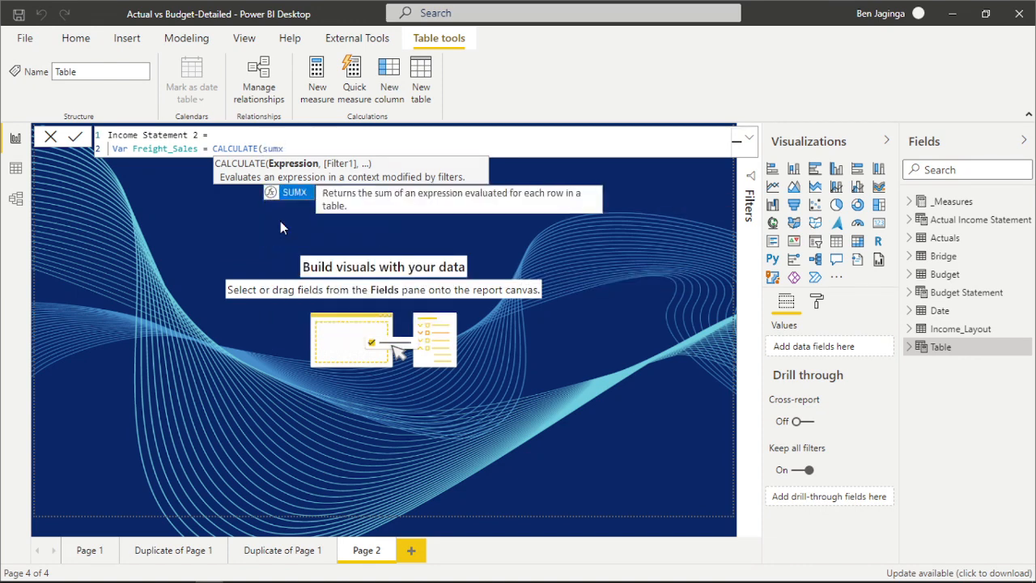
pyautogui.press('Tab')
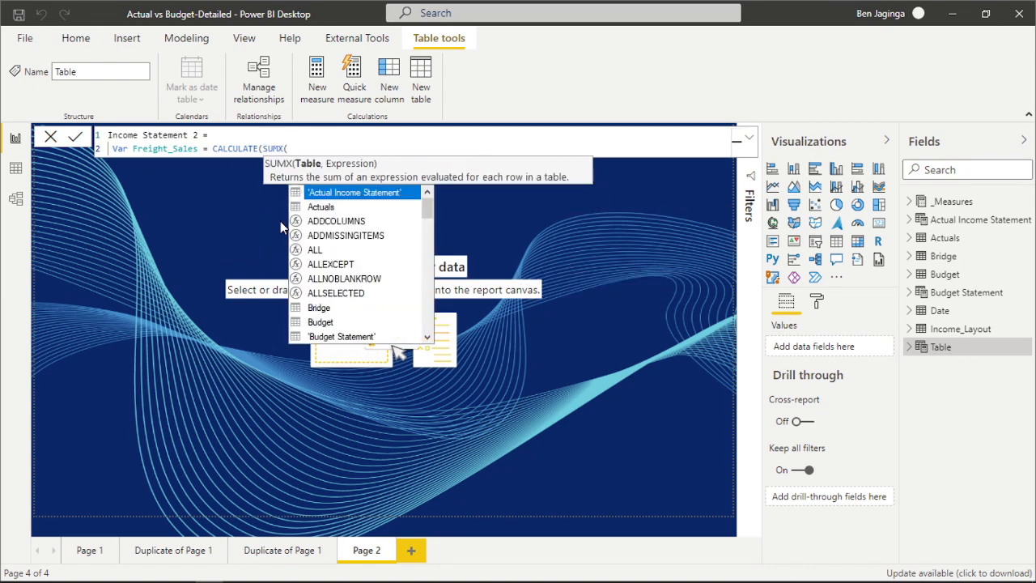
pyautogui.write('act')
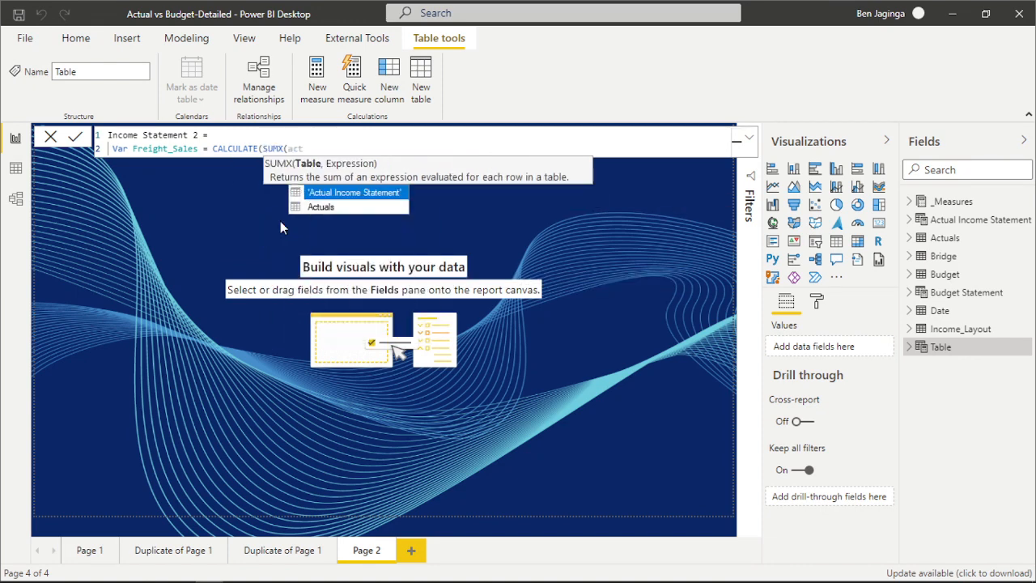
pyautogui.press('Down')
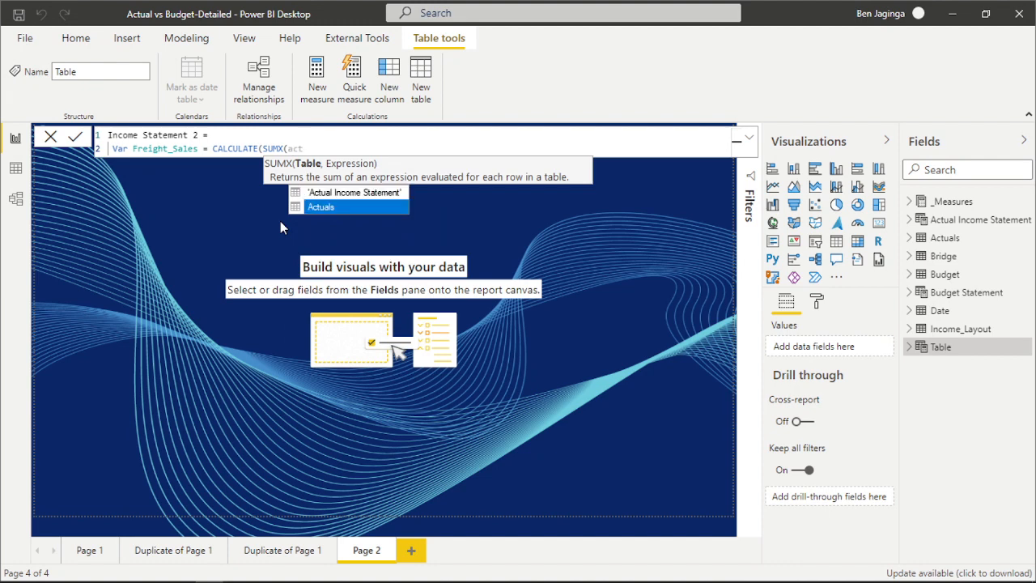
pyautogui.press('Tab')
# Use Actuals[$ Value] as the expression SUMX adds up and close the SUMX function.
pyautogui.write(',')
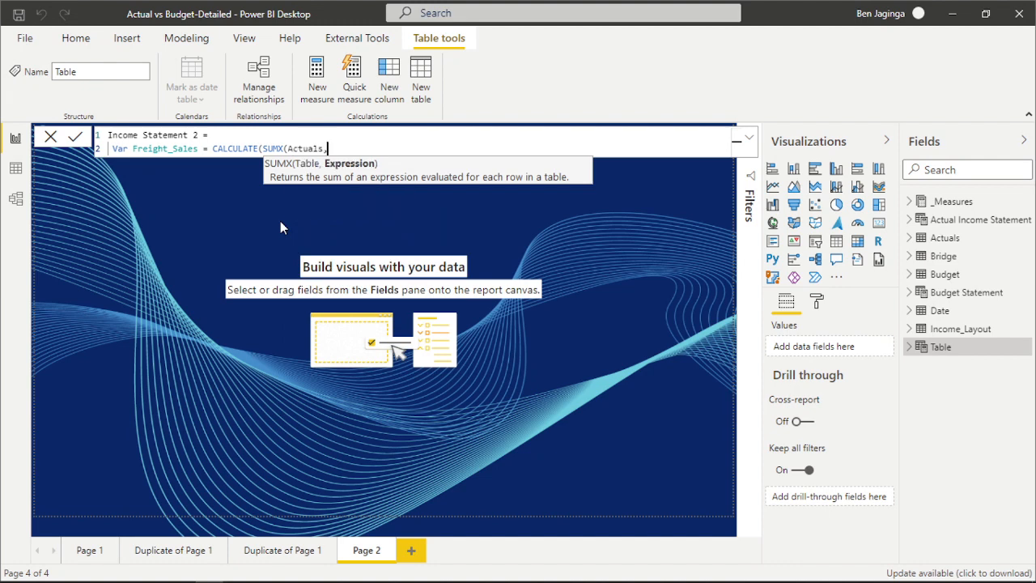
pyautogui.write('Act')
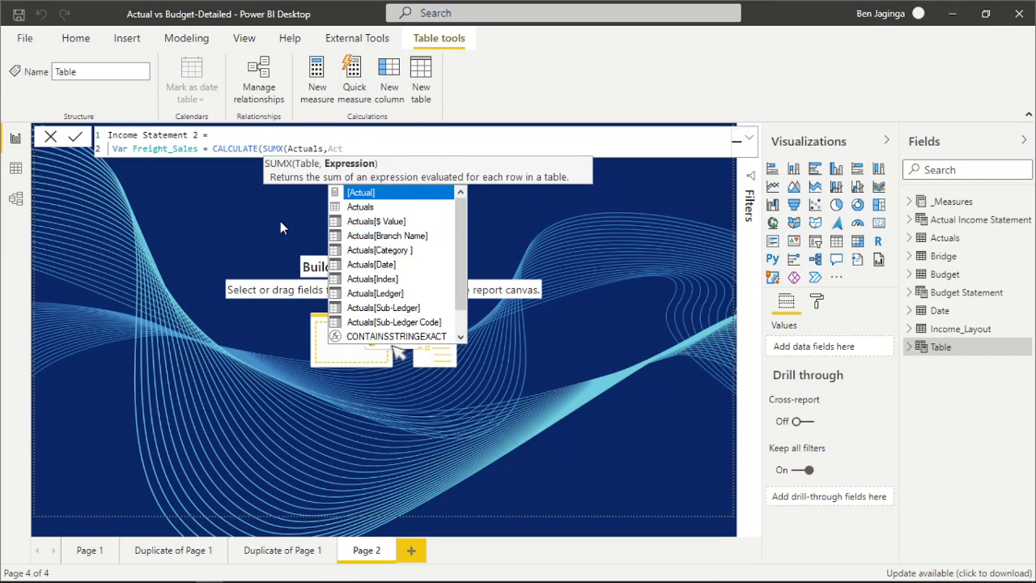
pyautogui.press('Down')
pyautogui.press('Down')
pyautogui.press('Tab')
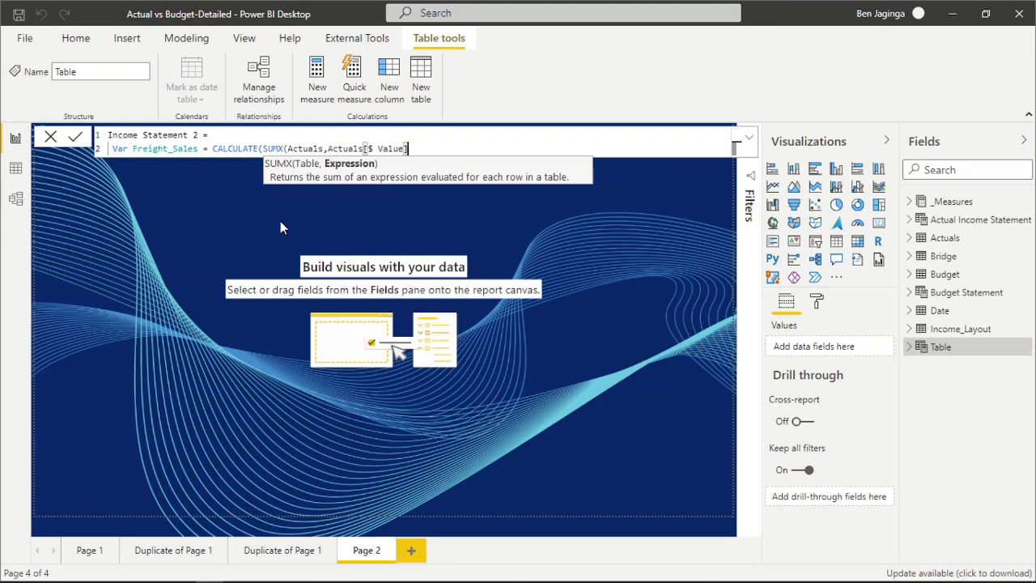
pyautogui.write(')')
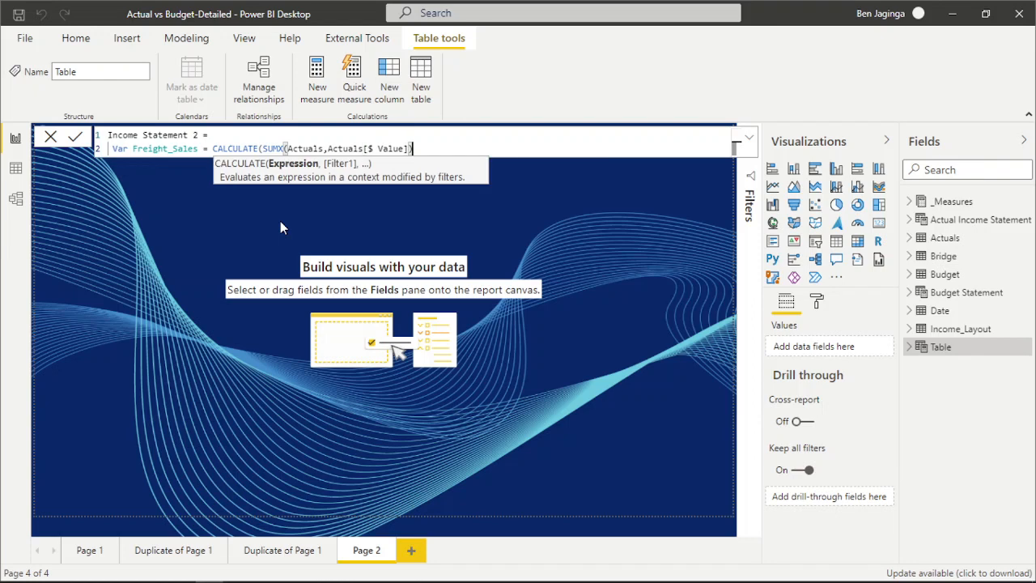
pyautogui.write(',')
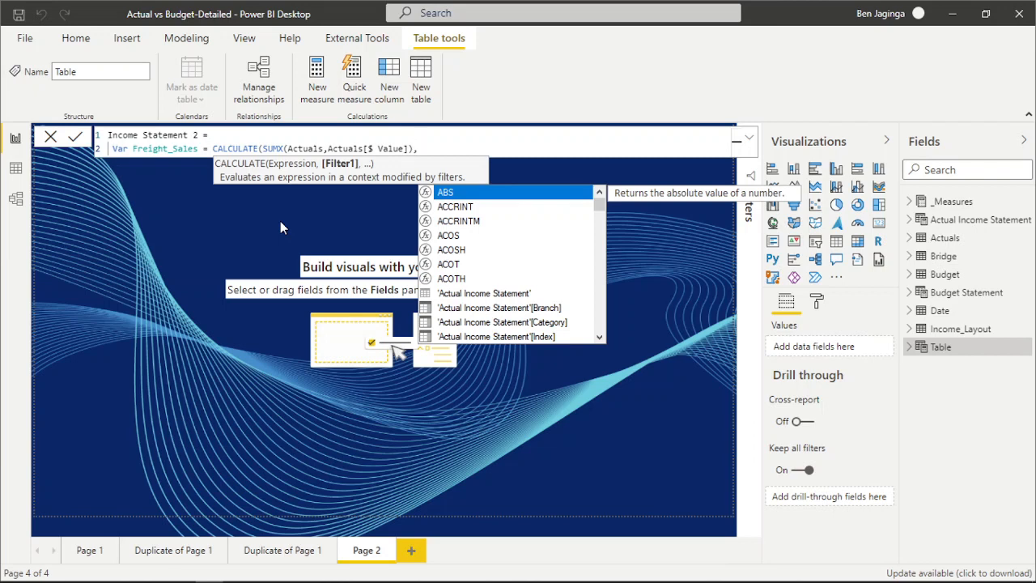
# Add a first CALCULATE filter requiring Actuals[Category ] to equal "Gross Revenue".
pyautogui.write('Cat')
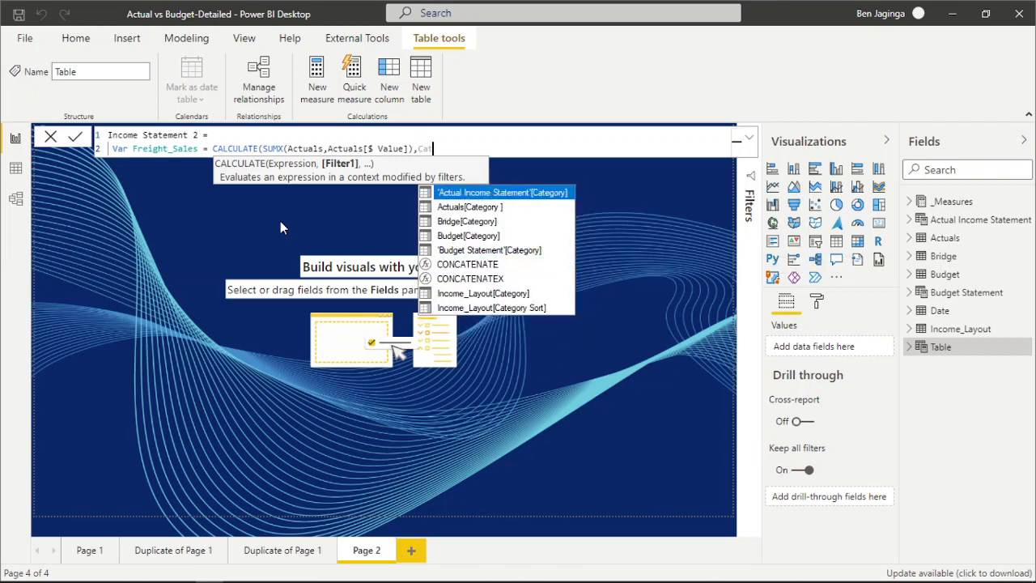
pyautogui.press('Down')
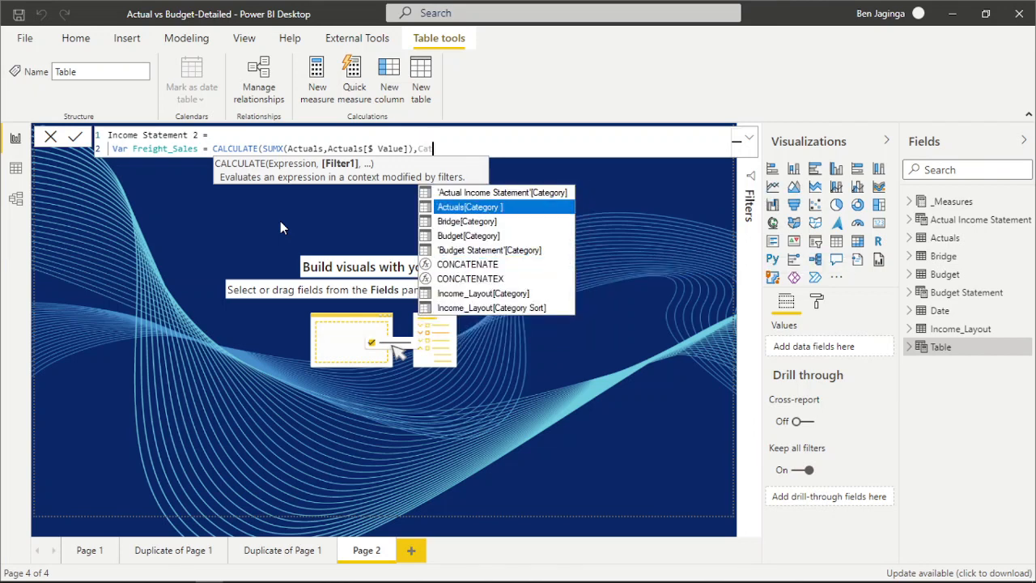
pyautogui.press('Tab')
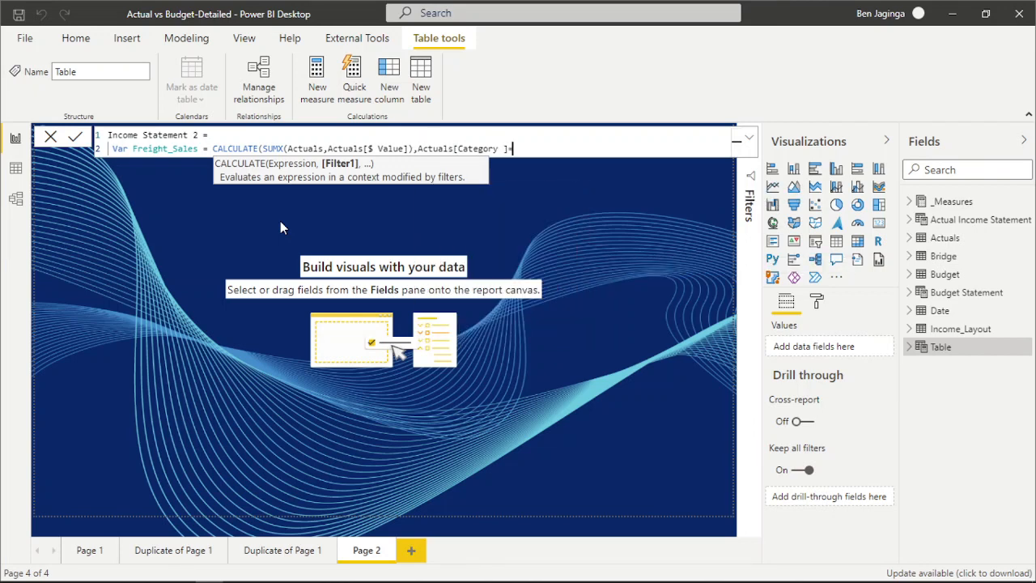
pyautogui.write('="Gross Revenue",')
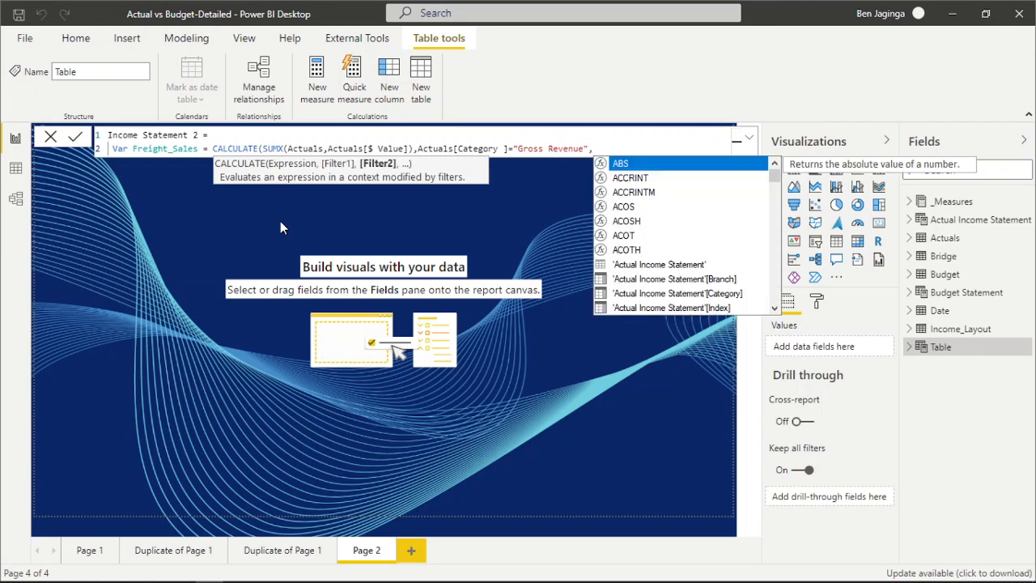
pyautogui.write('Actua')
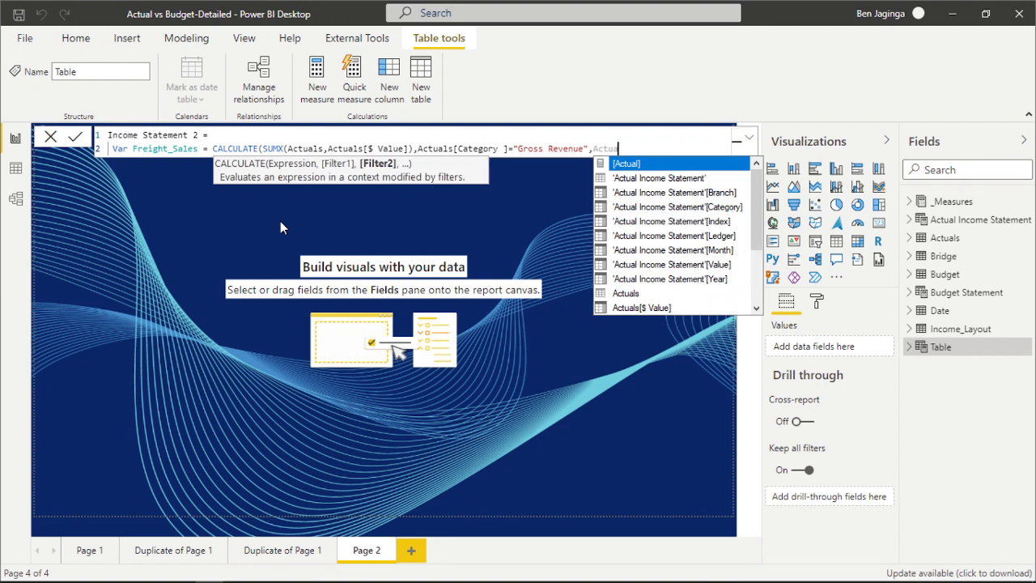
# Add a second CALCULATE filter requiring Actuals[Branch Name] to equal "Company-A".
pyautogui.press('Down')
pyautogui.press('Down')
pyautogui.press('Down')
pyautogui.press('Down')
pyautogui.press('Down')
pyautogui.press('Down')
pyautogui.press('Down')
pyautogui.press('Down')
pyautogui.press('Down')
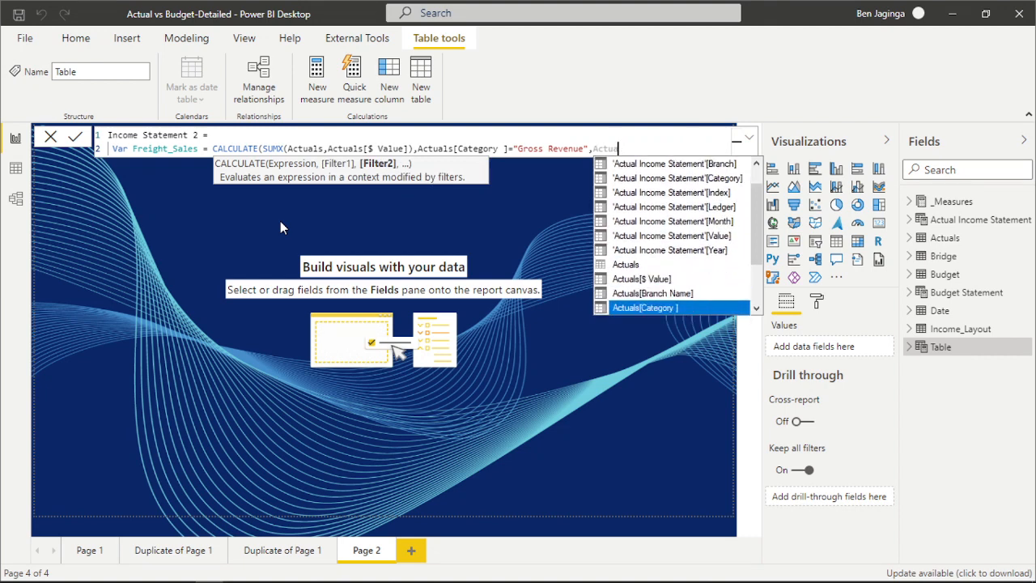
pyautogui.press('Up')
pyautogui.press('Tab')
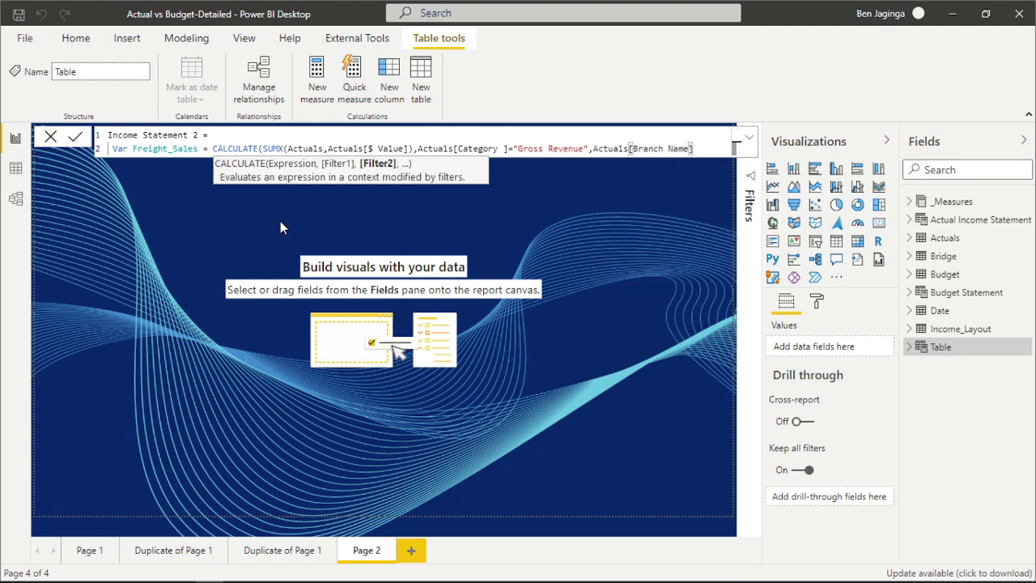
pyautogui.write('=C')
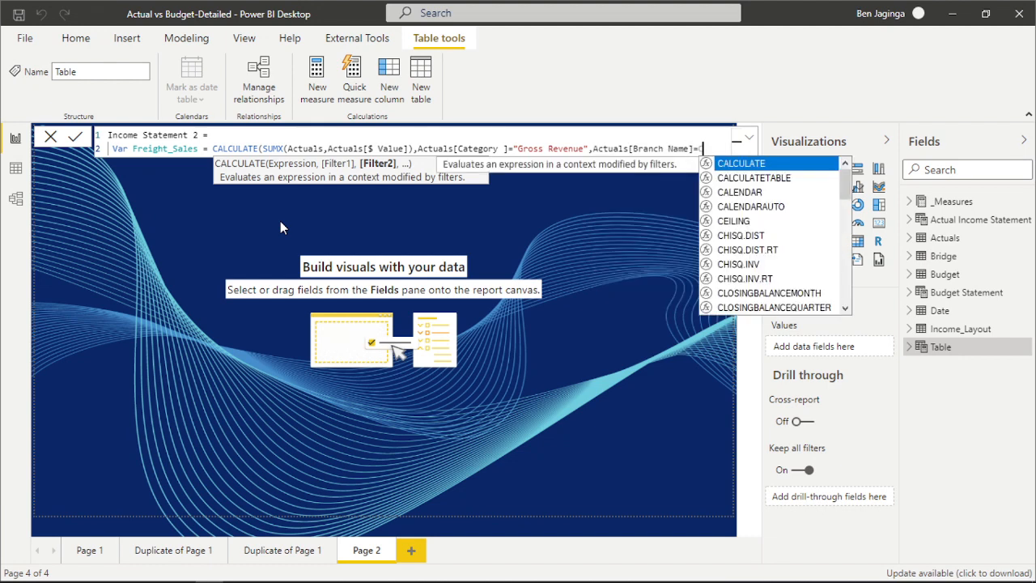
pyautogui.write('"Company')
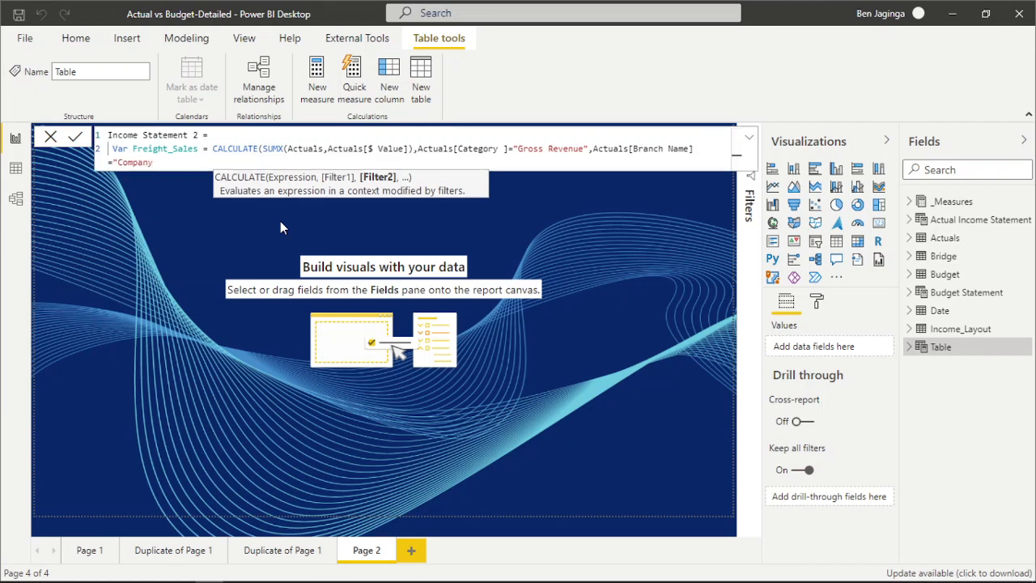
pyautogui.write('-A')
pyautogui.write(', A')
pyautogui.write('ctaua')
pyautogui.press('BackSpace')
pyautogui.press('BackSpace')
pyautogui.press('BackSpace')
pyautogui.press('BackSpace')
pyautogui.press('BackSpace')
pyautogui.press('BackSpace')
pyautogui.write('Date')
pyautogui.press('BackSpace')
pyautogui.press('BackSpace')
pyautogui.press('BackSpace')
pyautogui.press('BackSpace')
pyautogui.press('BackSpace')
pyautogui.press('BackSpace')
# Add a third CALCULATE filter requiring 'Date'[Year] to equal 2017.
pyautogui.write('", Date')
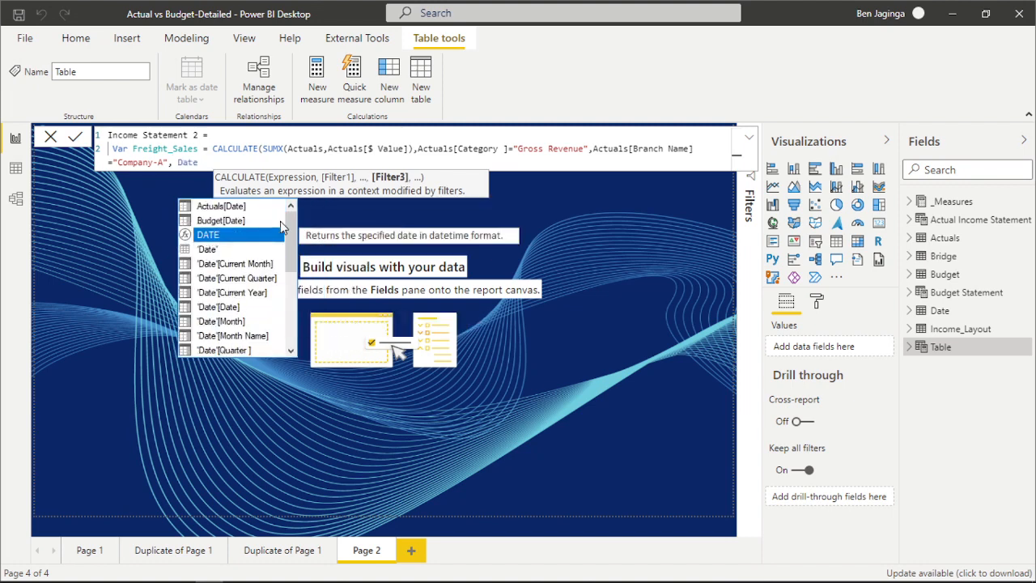
pyautogui.press('Down')
pyautogui.press('Down')
pyautogui.press('Down')
pyautogui.press('Down')
pyautogui.press('Down')
pyautogui.press('Down')
pyautogui.press('Down')
pyautogui.press('Down')
pyautogui.press('Down')
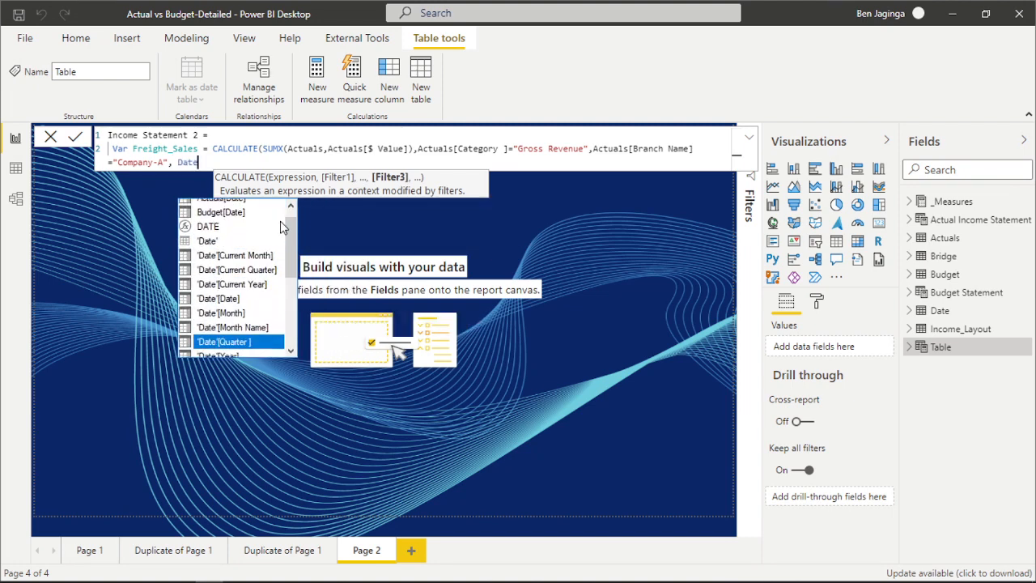
pyautogui.press('Tab')
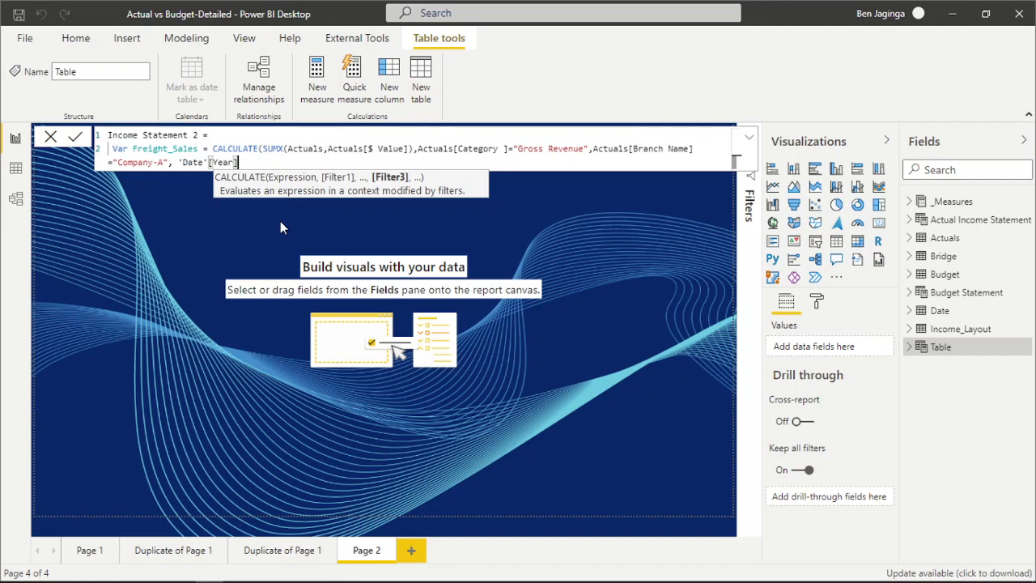
pyautogui.write('=2017,')
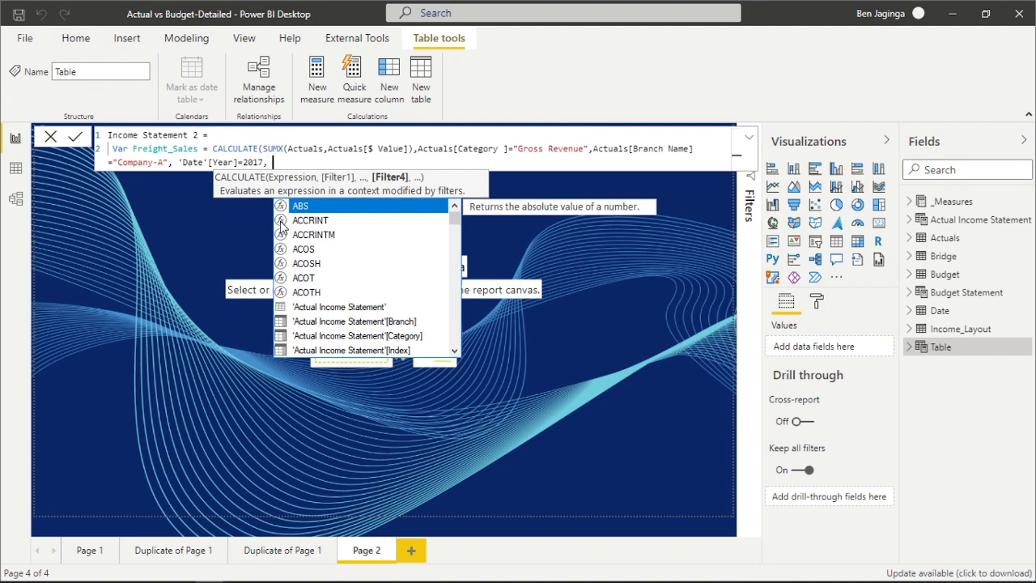
pyautogui.write(' Date')
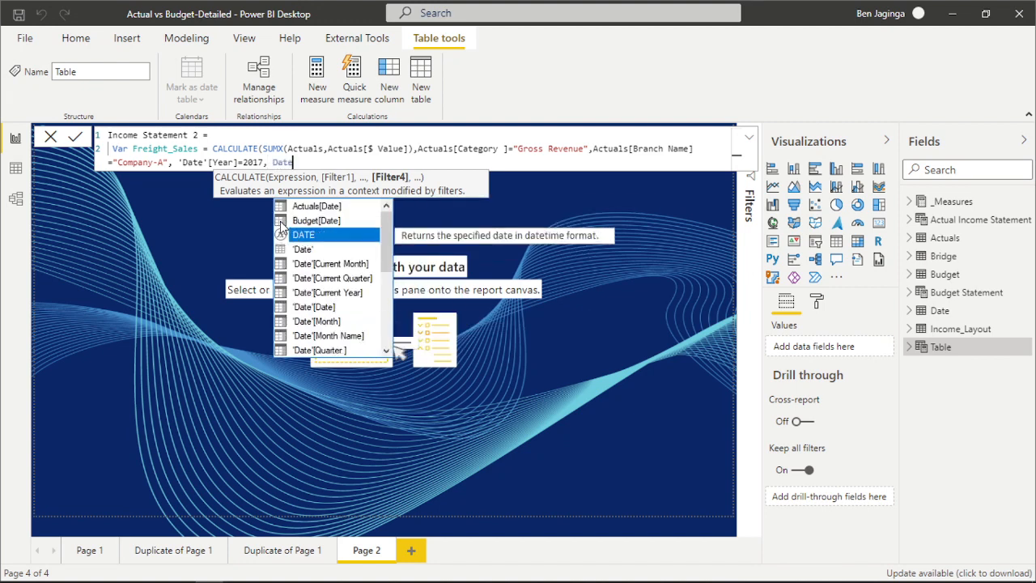
# Add a fourth CALCULATE filter requiring 'Date'[Month Name] to equal "Jan".
pyautogui.press('Down')
pyautogui.press('Down')
pyautogui.press('Down')
pyautogui.press('Down')
pyautogui.press('Down')
pyautogui.press('Down')
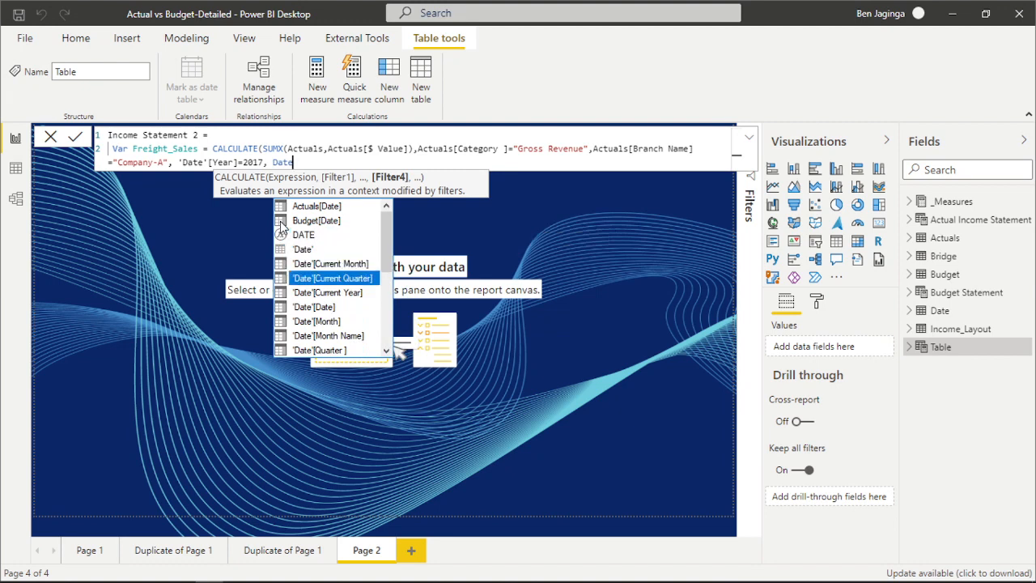
pyautogui.press('Down')
pyautogui.press('Tab')
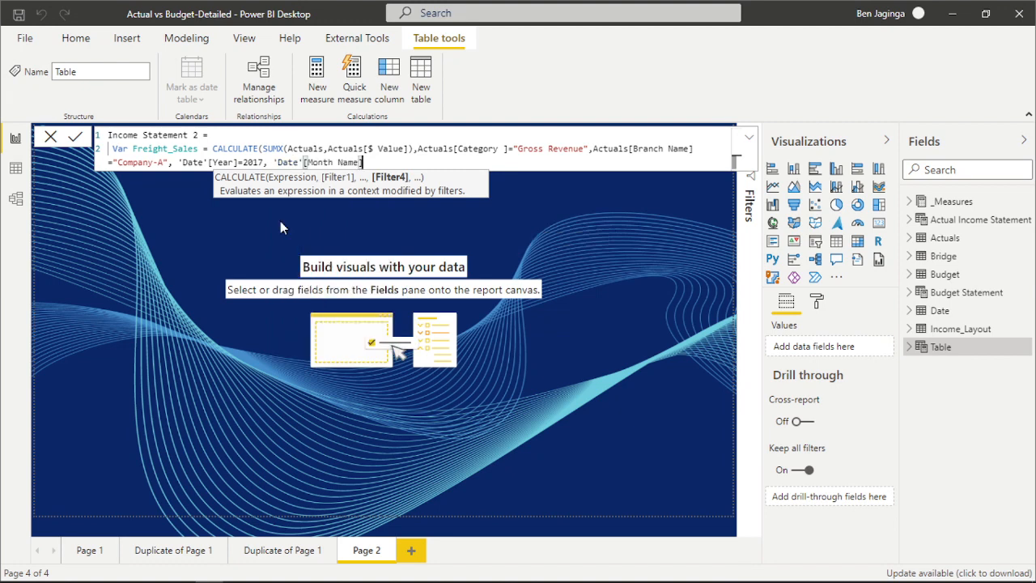
pyautogui.write('=')
pyautogui.write('Jan')
pyautogui.press('BackSpace')
pyautogui.press('BackSpace')
pyautogui.press('BackSpace')
pyautogui.write('"Jan",')
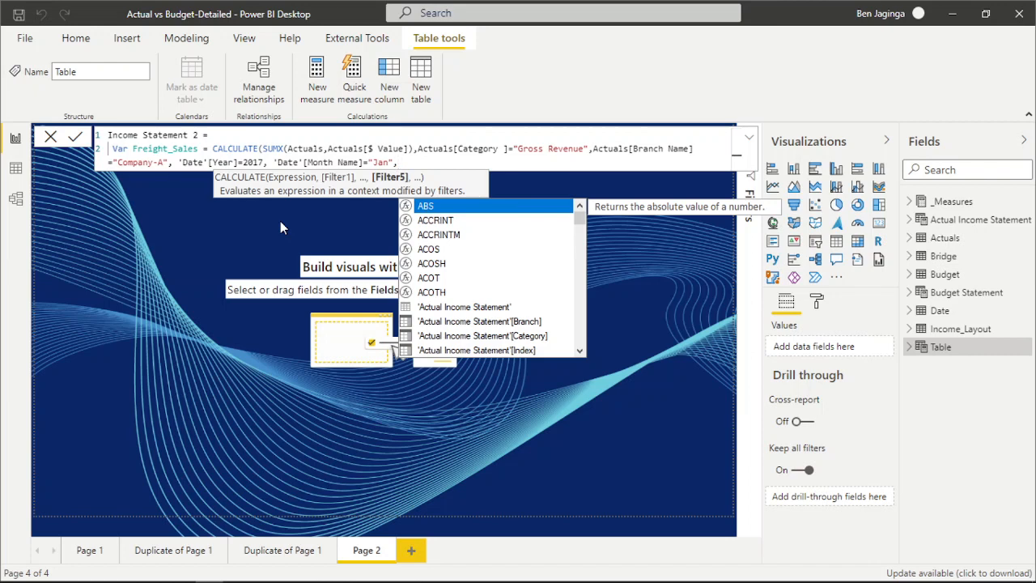
pyautogui.write('CATual')
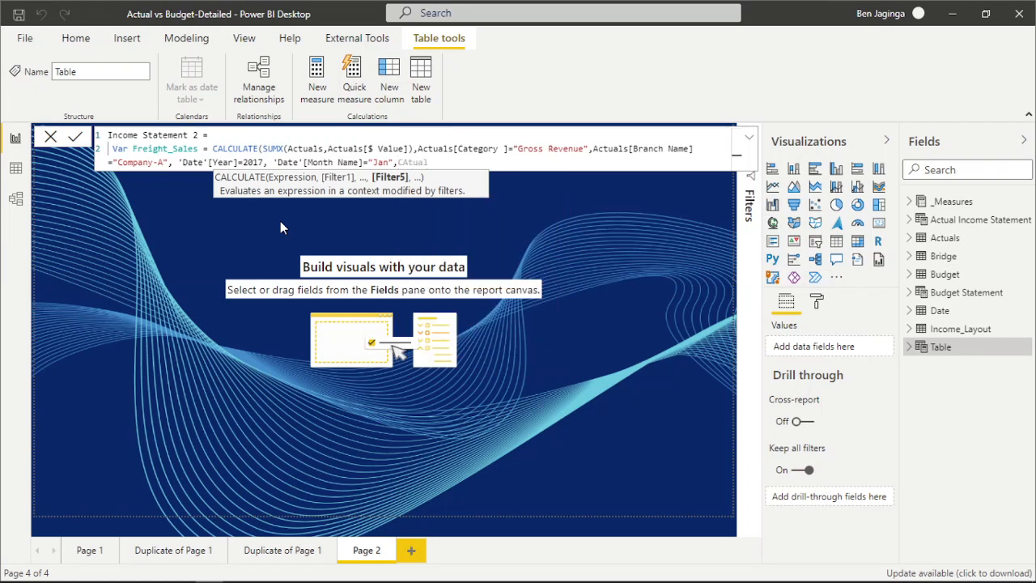
pyautogui.press('BackSpace')
pyautogui.press('BackSpace')
pyautogui.press('BackSpace')
pyautogui.press('BackSpace')
pyautogui.press('BackSpace')
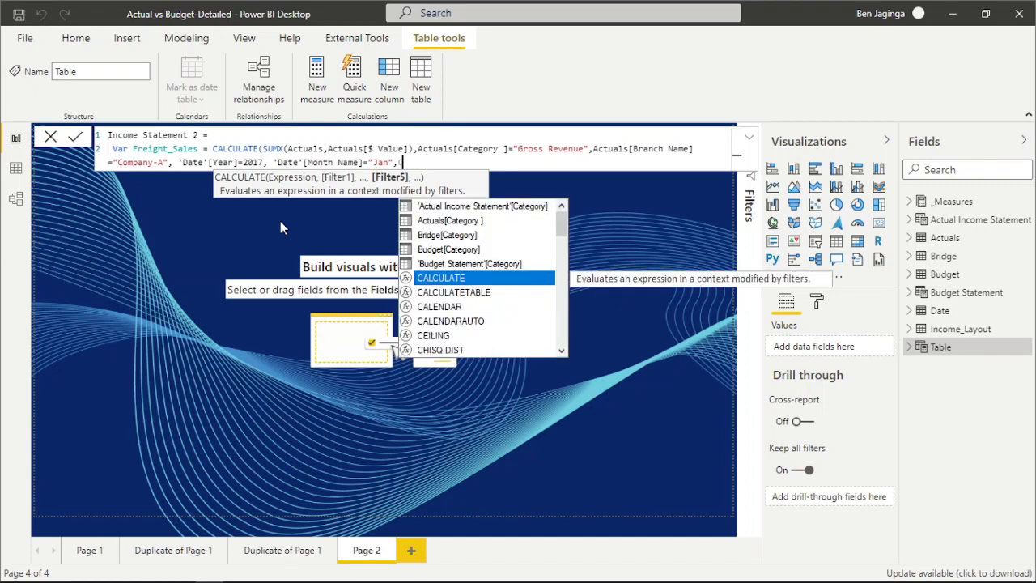
# Add a fifth CALCULATE filter requiring Actuals[Ledger] to equal "Freight Sales" and close the CALCULATE function.
pyautogui.write('Actual')
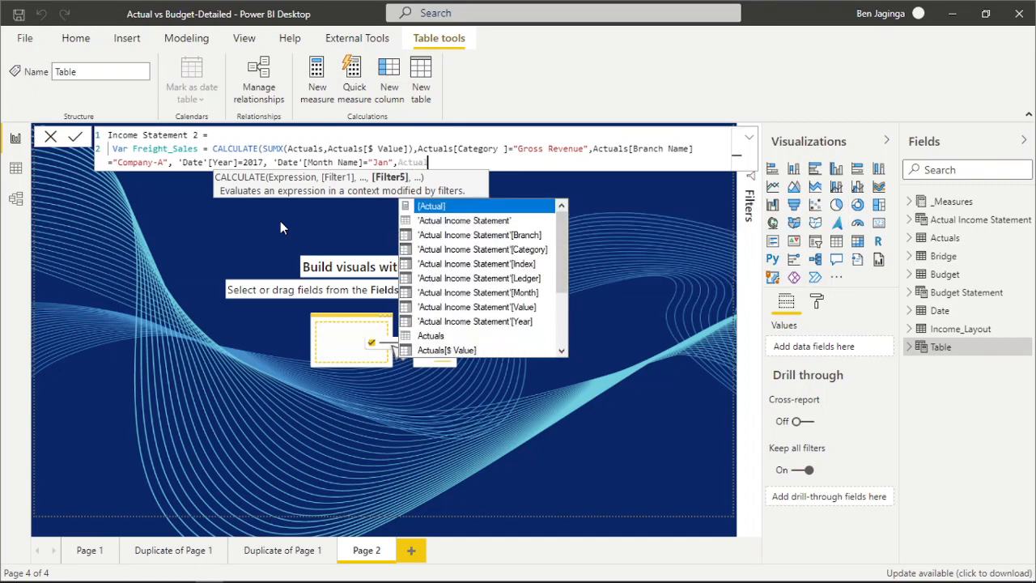
pyautogui.press('Down')
pyautogui.press('Down')
pyautogui.press('Down')
pyautogui.press('Down')
pyautogui.press('Down')
pyautogui.press('Down')
pyautogui.press('Down')
pyautogui.press('Down')
pyautogui.press('Down')
pyautogui.press('Down')
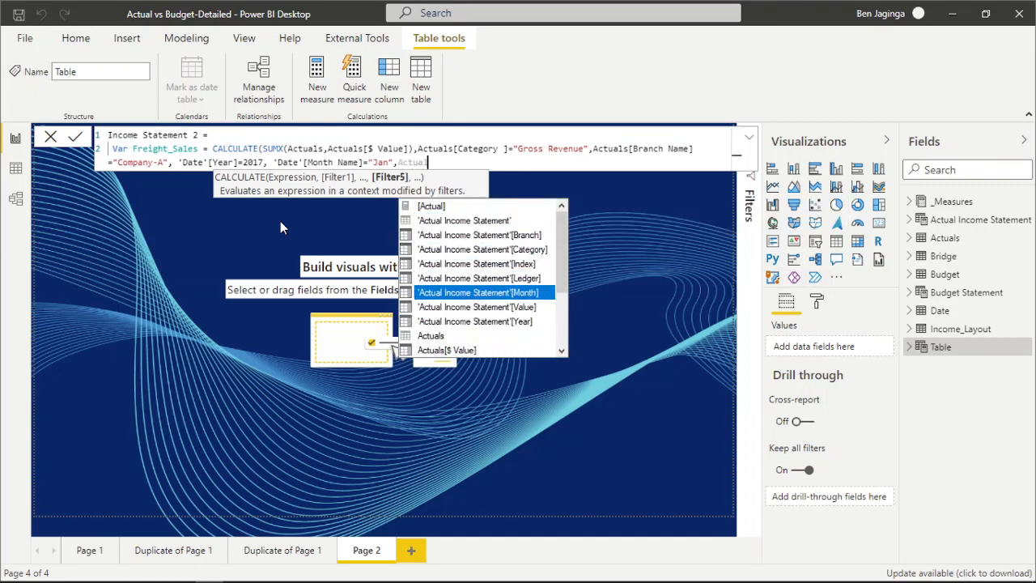
pyautogui.press('Down')
pyautogui.press('Down')
pyautogui.press('Down')
pyautogui.press('Down')
pyautogui.press('Down')
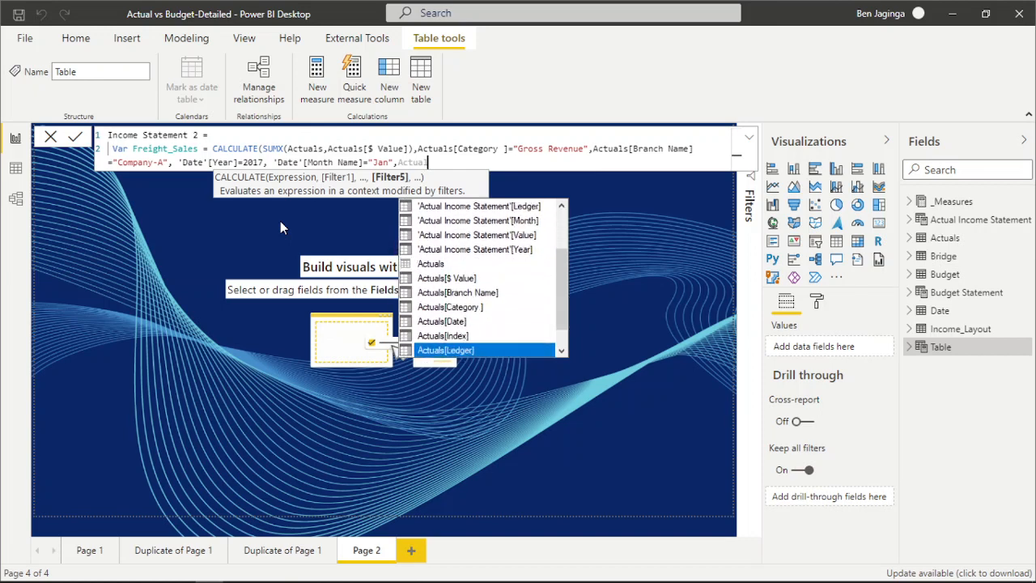
pyautogui.press('Tab')
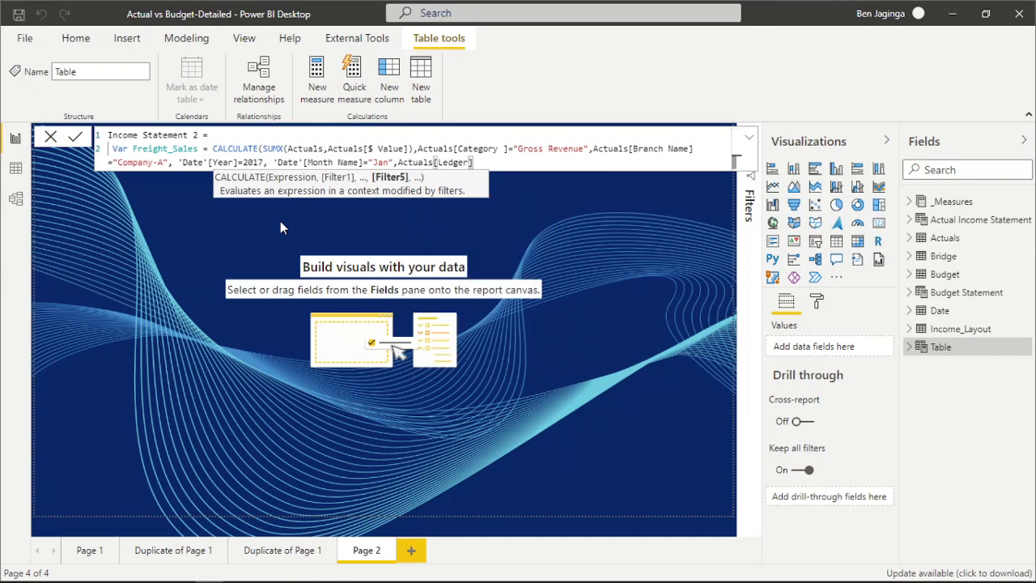
pyautogui.write('="Freight Sales')
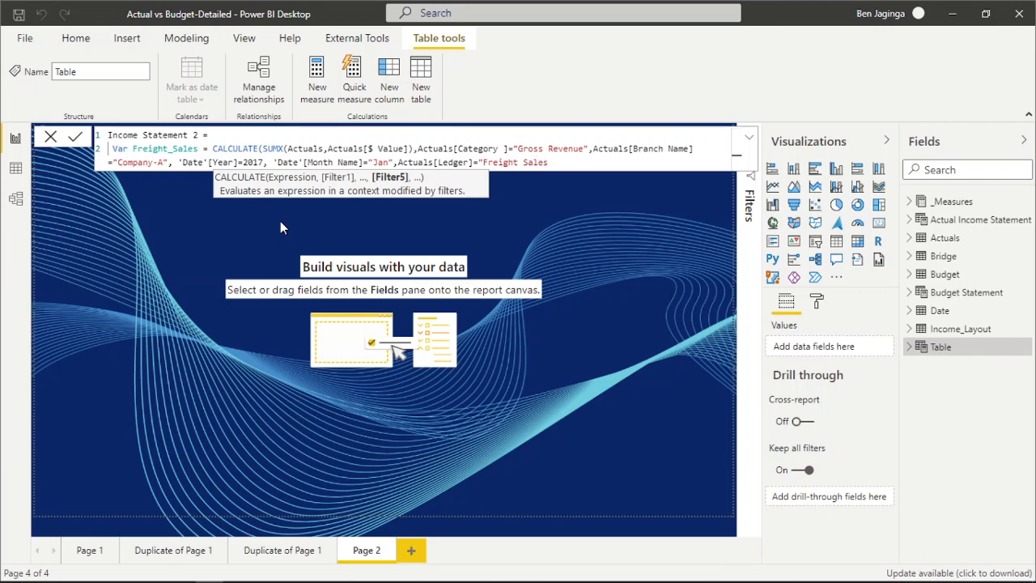
pyautogui.write('")')
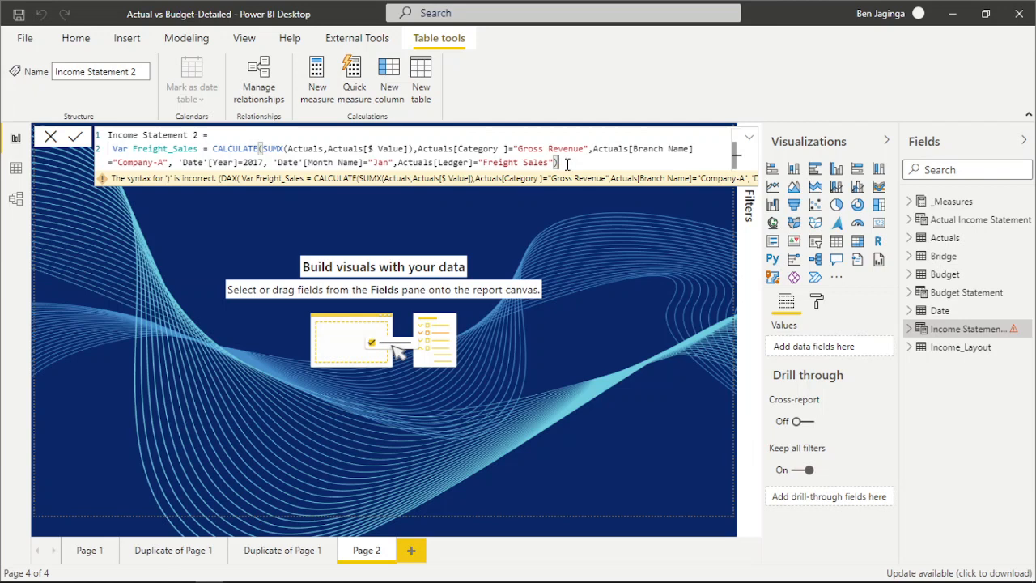
# Declare a variable Income_Items below Freight_Sales as a table in curly braces, and begin its first row with index 1.
pyautogui.hotkey('shift', 'Return')
pyautogui.hotkey('shift', 'Return')
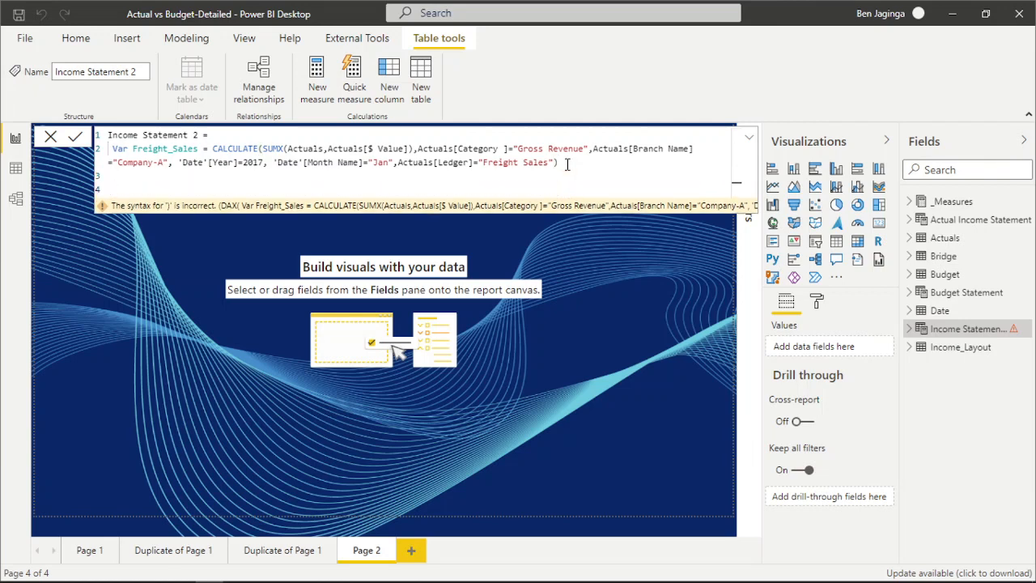
pyautogui.write('Var Income_Items =')
pyautogui.hotkey('shift', 'Return')
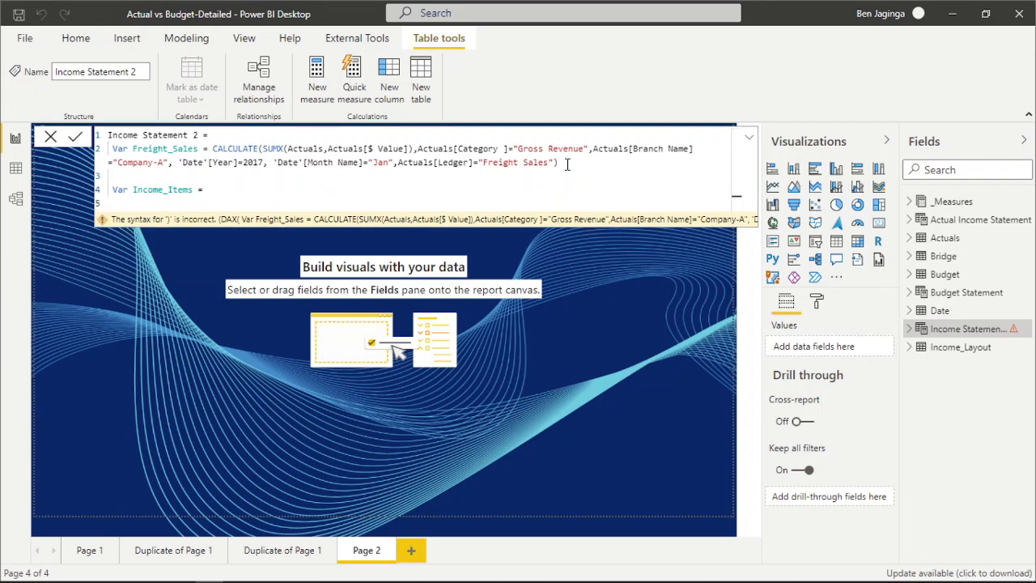
pyautogui.write('{')
pyautogui.hotkey('shift', 'Return')
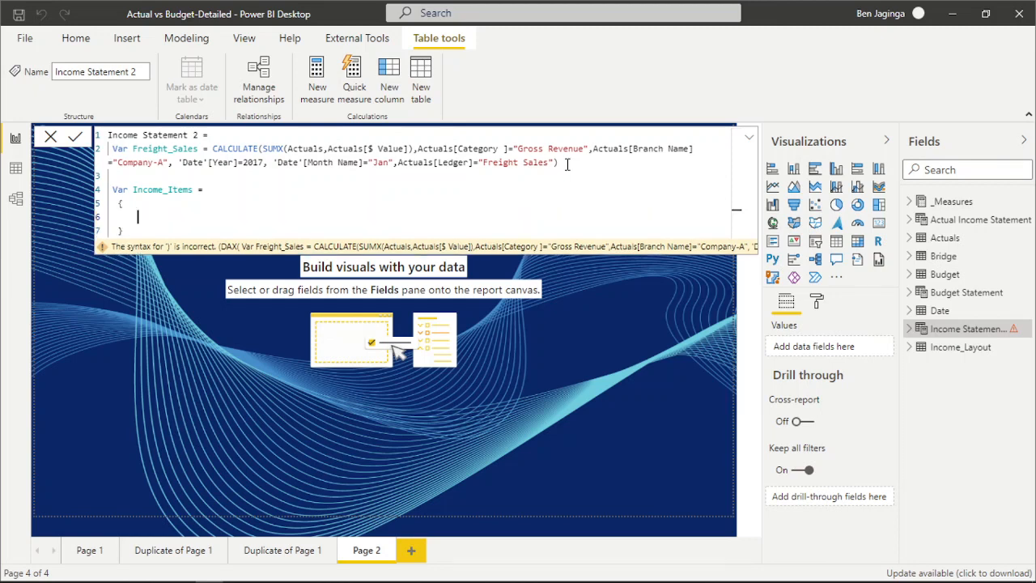
pyautogui.write('(')
pyautogui.write('1,')
pyautogui.write('"Gross')
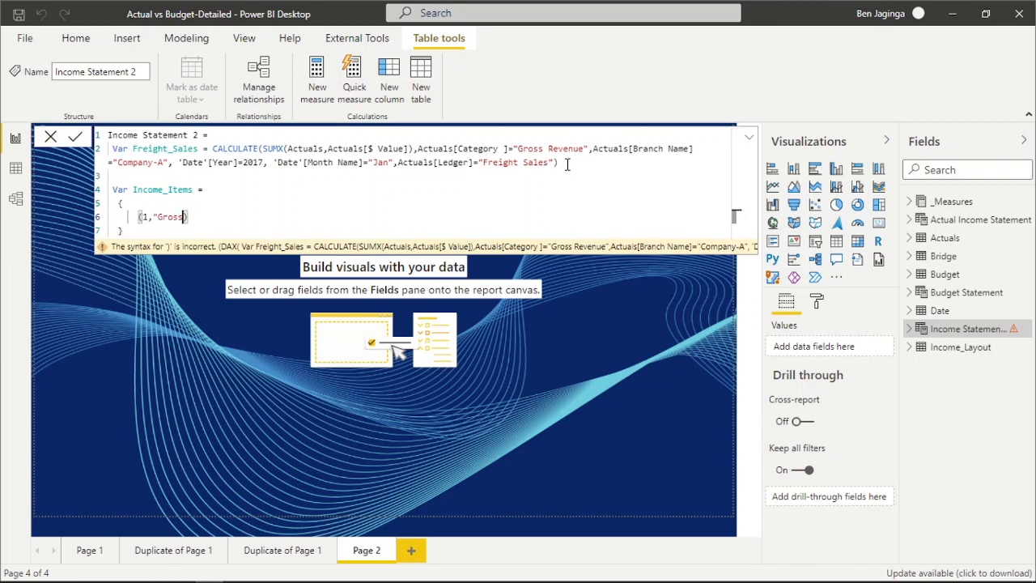
pyautogui.write(' Re')
pyautogui.write('ve')
pyautogui.press('BackSpace')
pyautogui.press('BackSpace')
pyautogui.press('BackSpace')
pyautogui.press('BackSpace')
pyautogui.press('BackSpace')
pyautogui.press('BackSpace')
pyautogui.press('BackSpace')
pyautogui.press('BackSpace')
pyautogui.press('BackSpace')
pyautogui.press('BackSpace')
# Continue the first Income_Items row with the values "Jan", 2017 and "Gross Revenue".
pyautogui.write('Jan",')
pyautogui.write("2017, '")
pyautogui.write('ross Revenue')
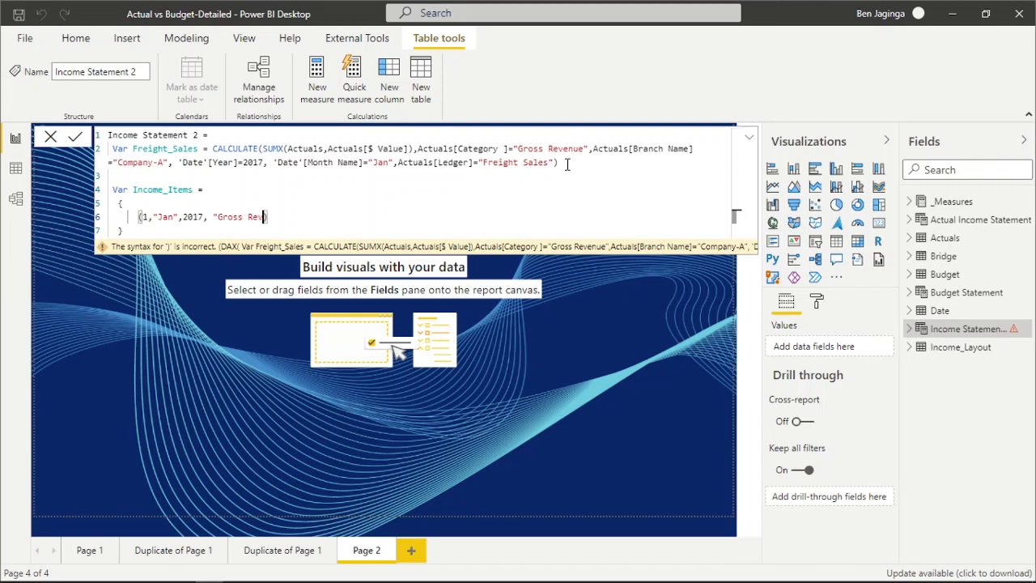
pyautogui.write('","Freight Sales')
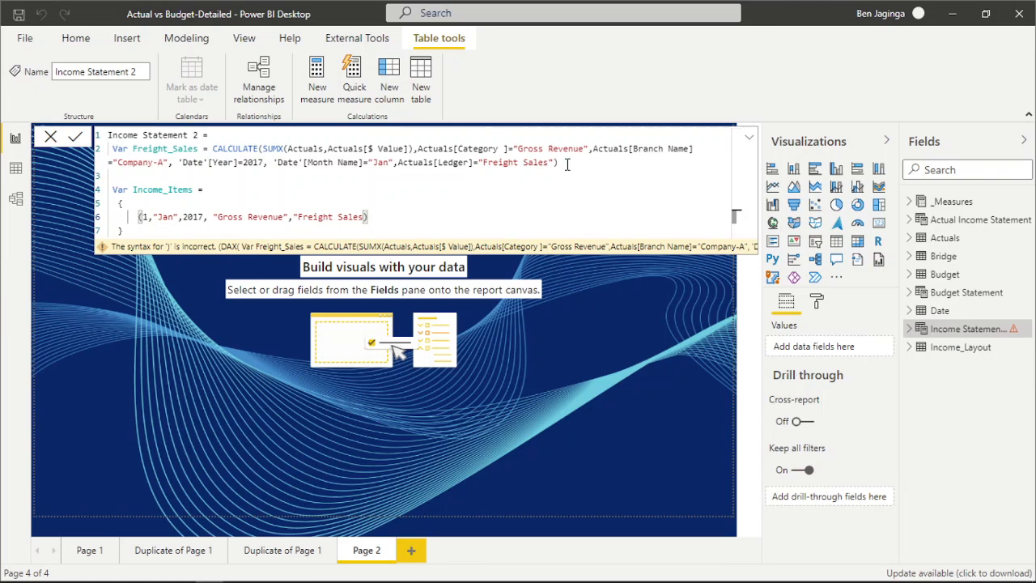
pyautogui.write('"')
pyautogui.write(',')
pyautogui.write('"Company"-A')
# Complete the Income_Items row with "Company-A" as the branch and the Freight_Sales variable as its value.
pyautogui.press('Right')
pyautogui.write(',')
pyautogui.write('fre')
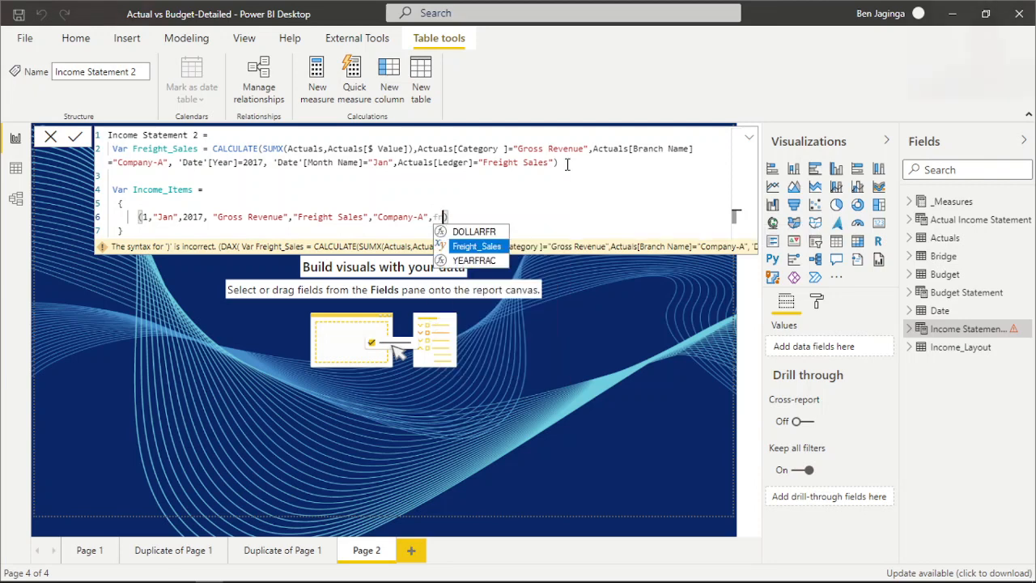
pyautogui.press('Tab')
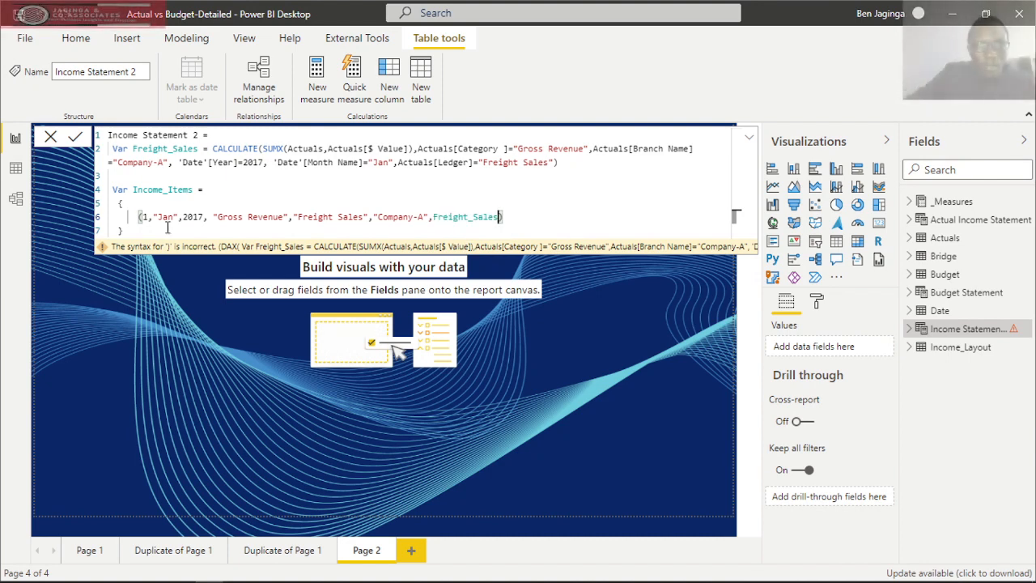
# Add a Return statement below the closing brace of Income_Items and begin its expression with the FILTER function.
pyautogui.click(142, 233)
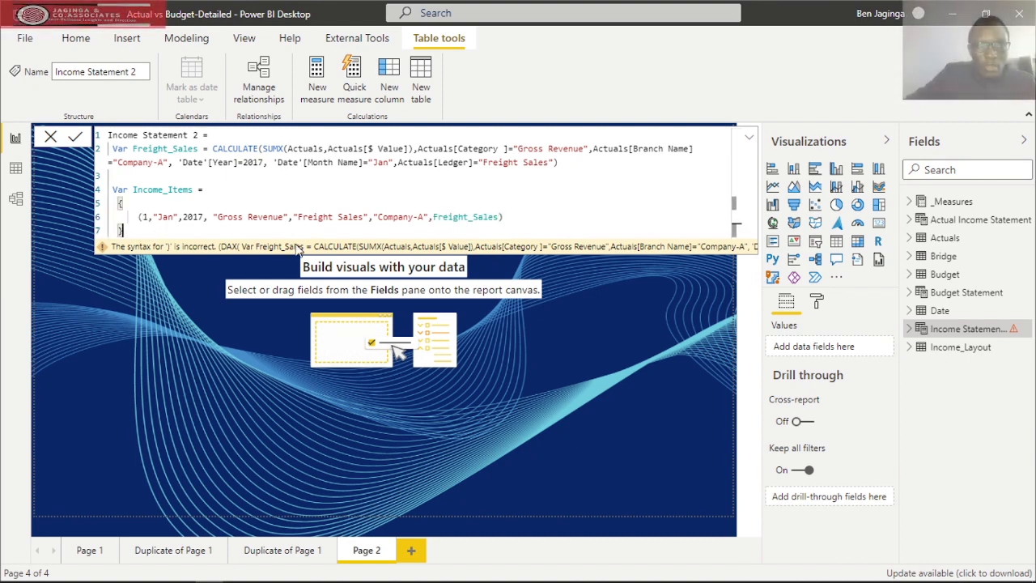
pyautogui.hotkey('shift', 'Return')
pyautogui.hotkey('shift', 'Return')
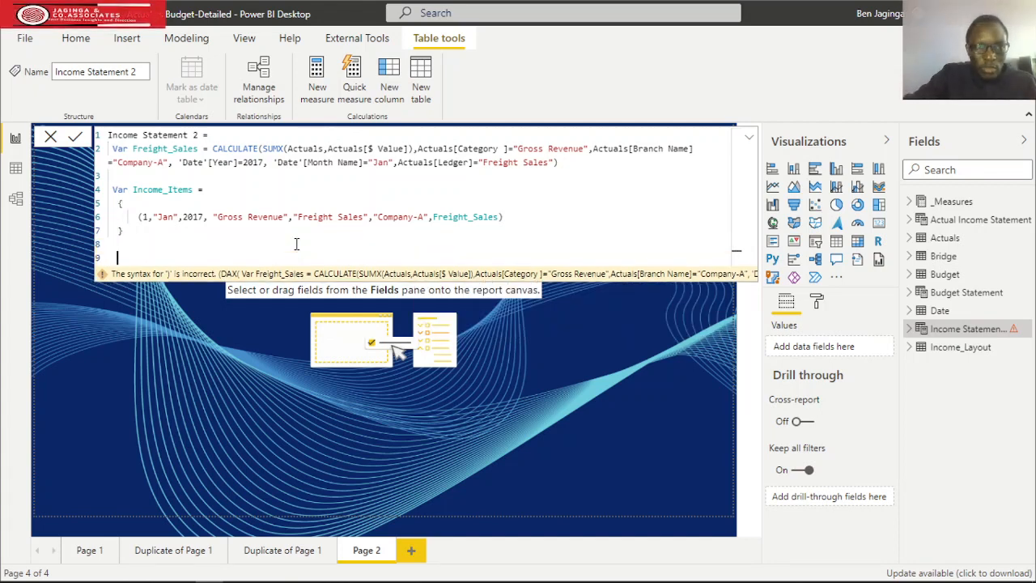
pyautogui.write('Retu')
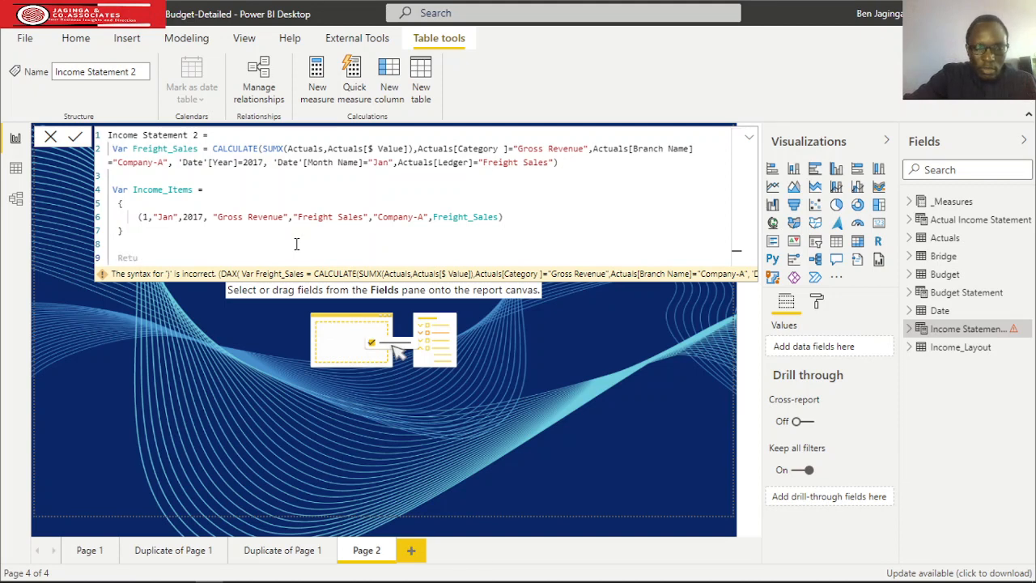
pyautogui.write('rn')
pyautogui.hotkey('shift', 'Return')
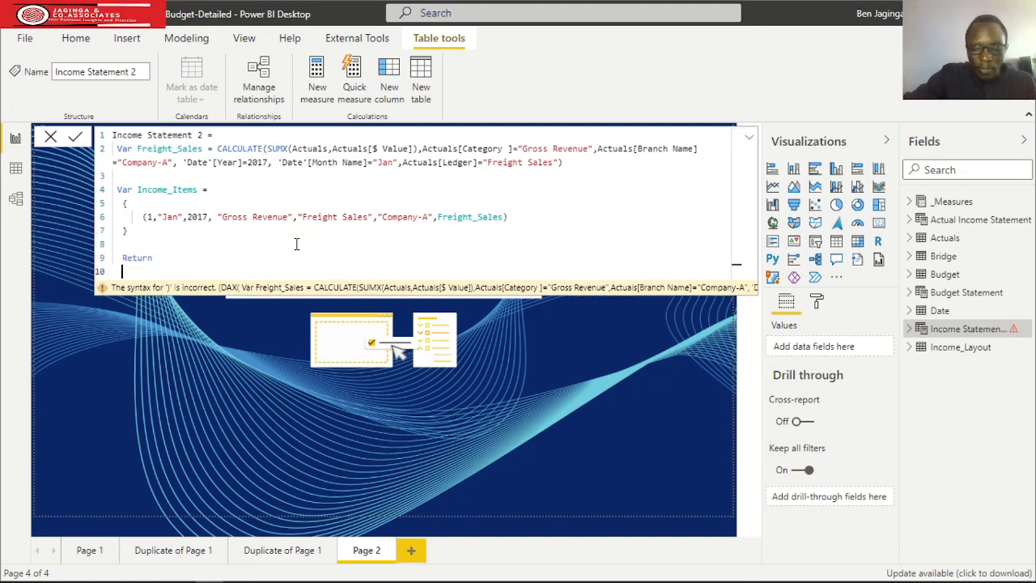
pyautogui.write('Filter')
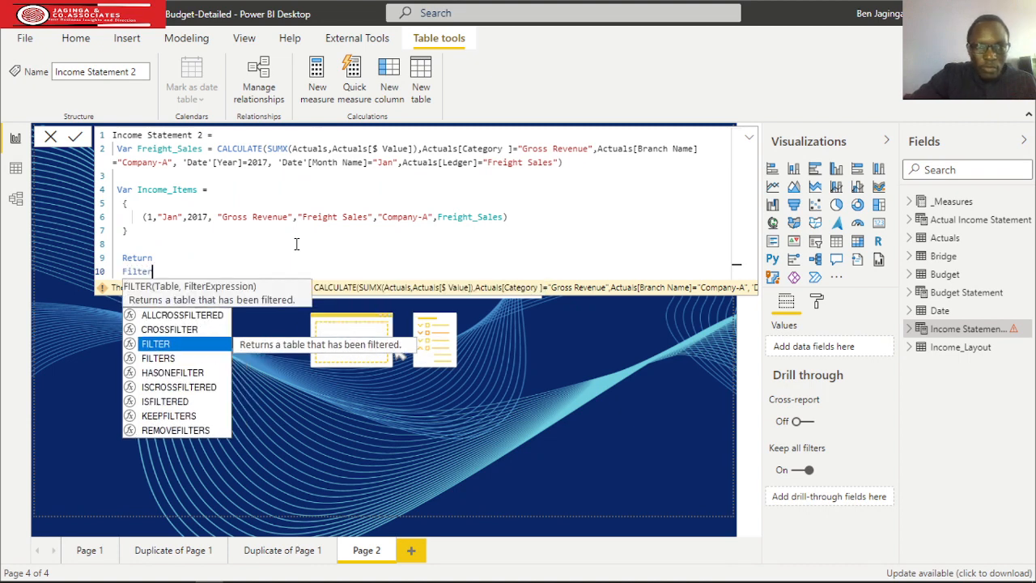
pyautogui.press('Tab')
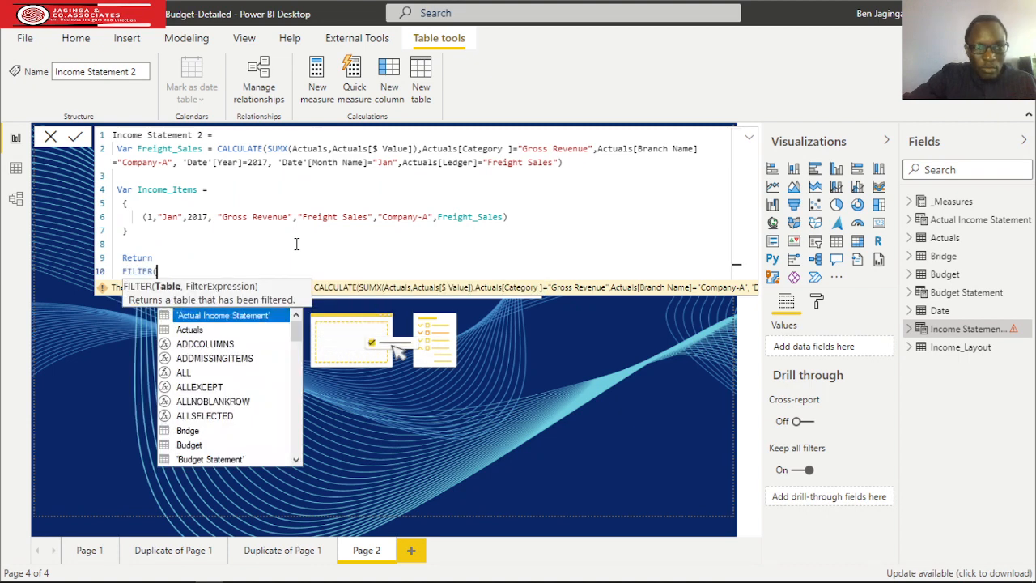
# Supply the Income_Items variable as the table argument of the FILTER function.
pyautogui.write('in')
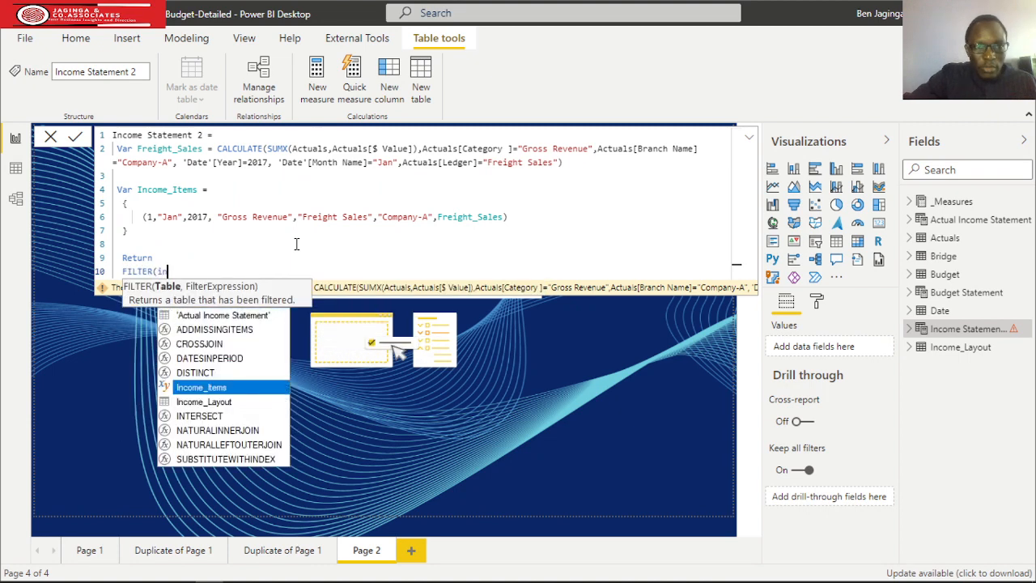
pyautogui.press('Tab')
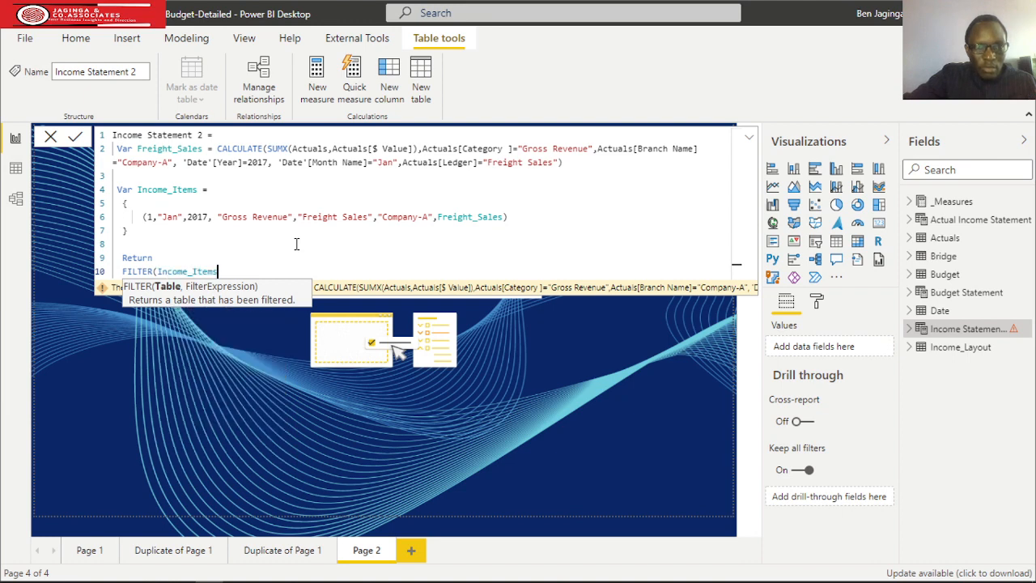
pyautogui.write(',')
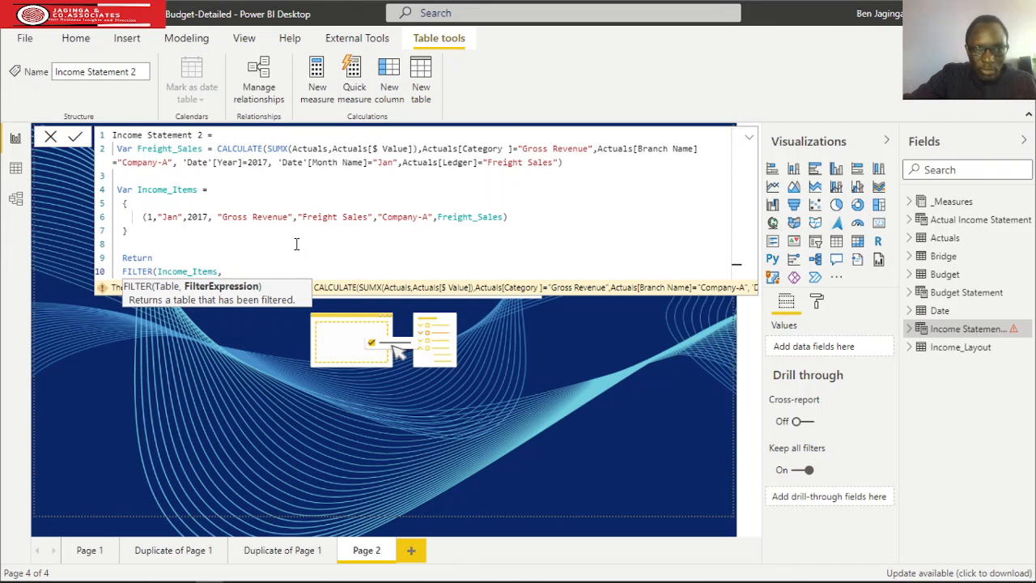
# Use [Value7] as the filter expression, close the FILTER function and commit the Income Statement 2 formula.
pyautogui.write('v')
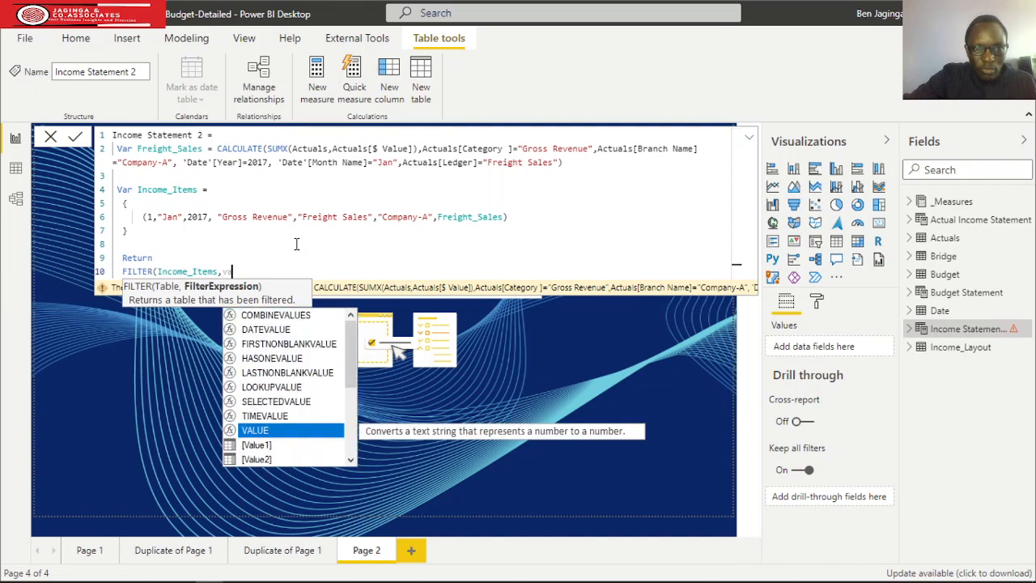
pyautogui.write('al')
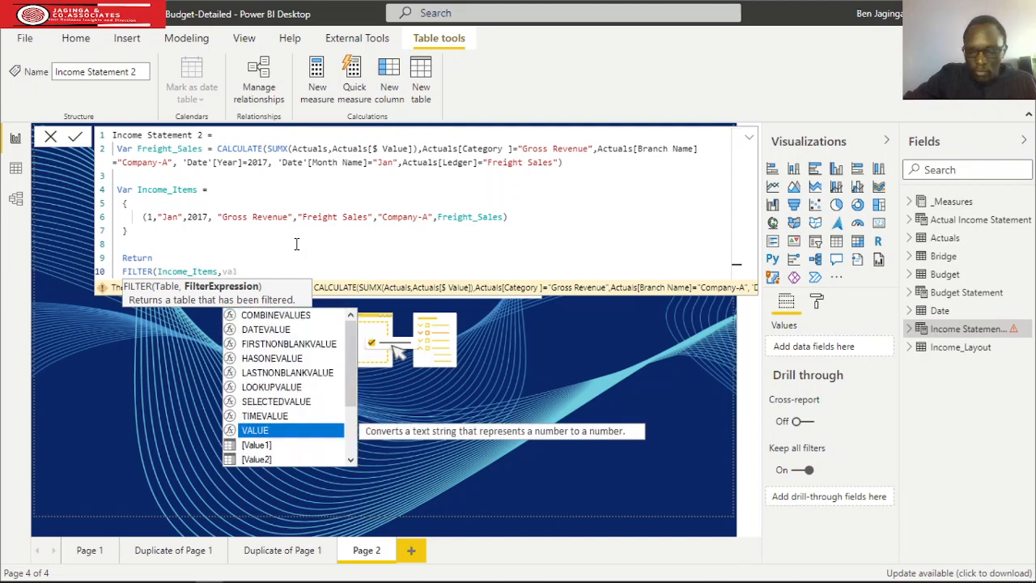
pyautogui.press('Down')
pyautogui.press('Down')
pyautogui.press('Down')
pyautogui.press('Down')
pyautogui.press('Down')
pyautogui.press('Down')
pyautogui.press('Down')
pyautogui.press('Down')
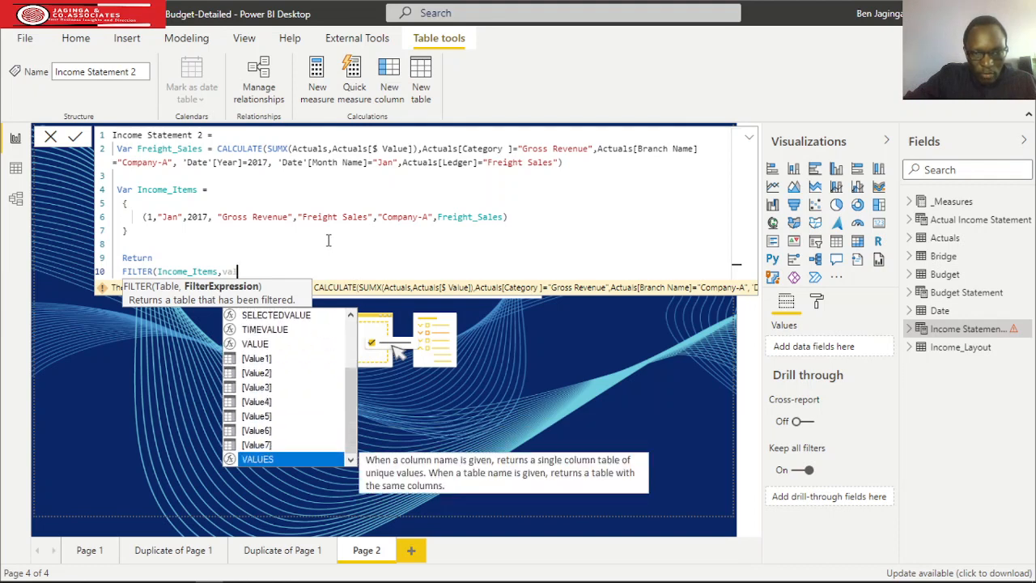
pyautogui.press('Up')
pyautogui.press('Tab')
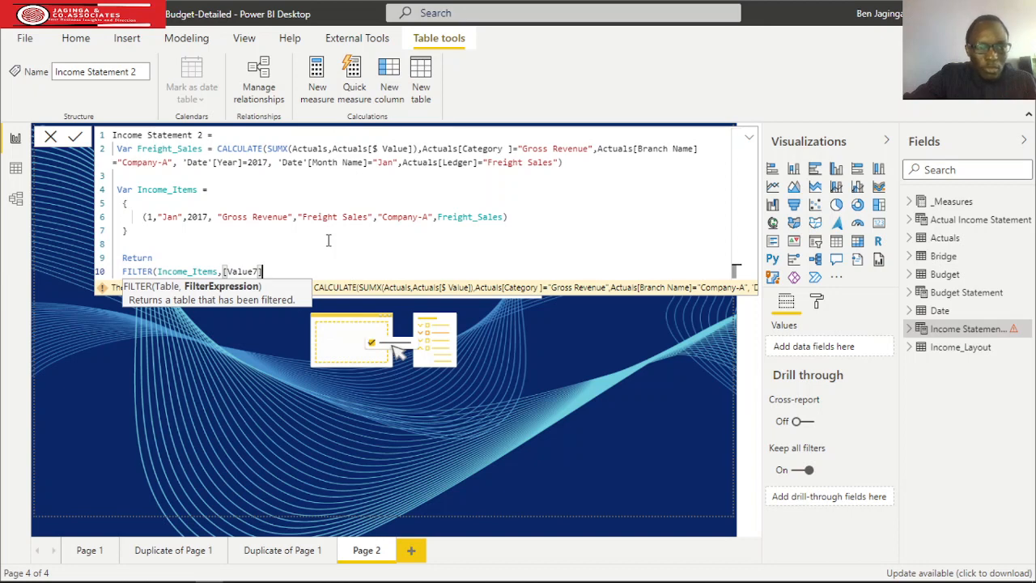
pyautogui.write(')')
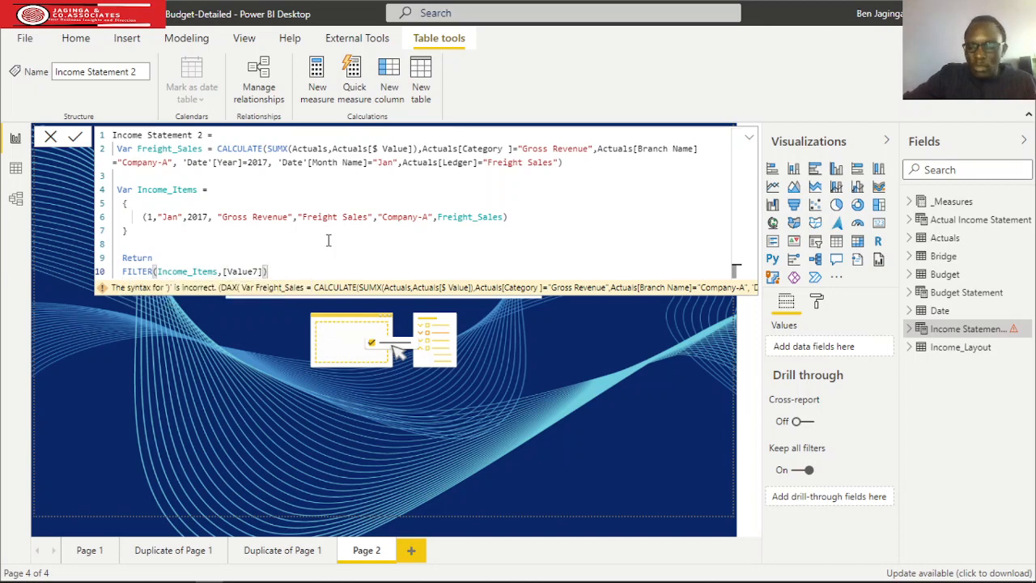
pyautogui.press('Return')
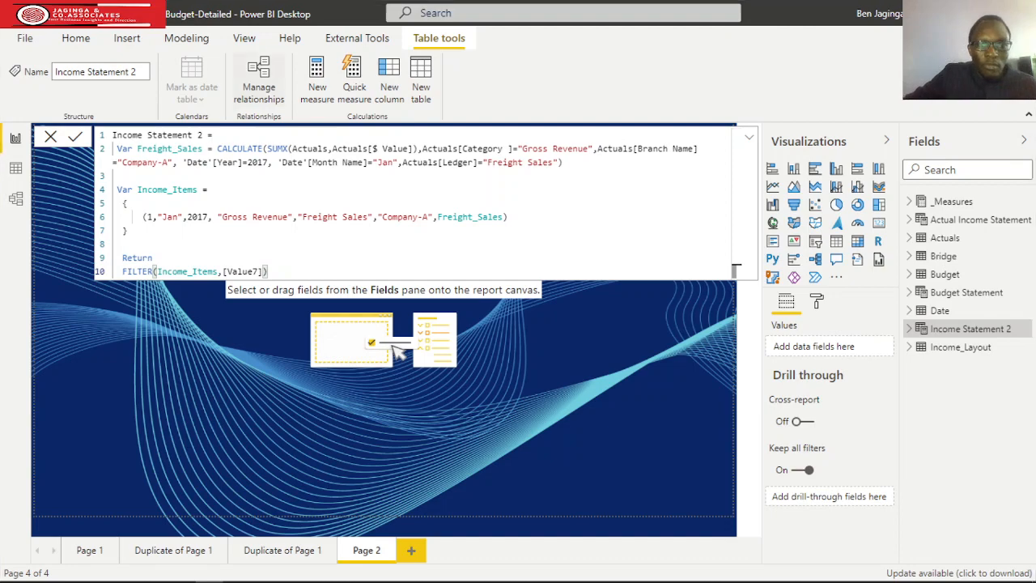
# Show the data of the Income Statement 2 table and rename its Value1 column to Index.
pyautogui.click(15, 168)
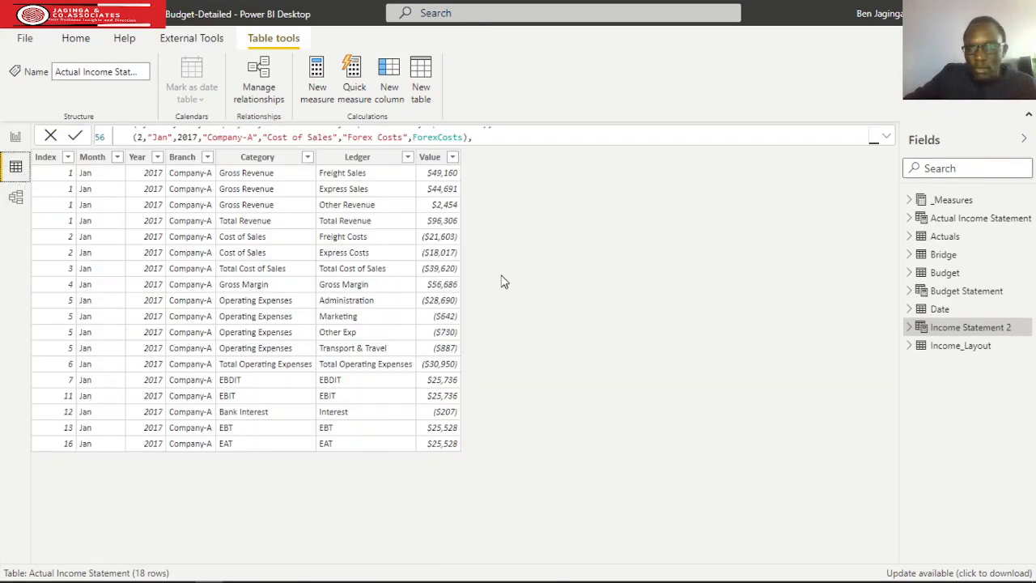
pyautogui.click(956, 330)
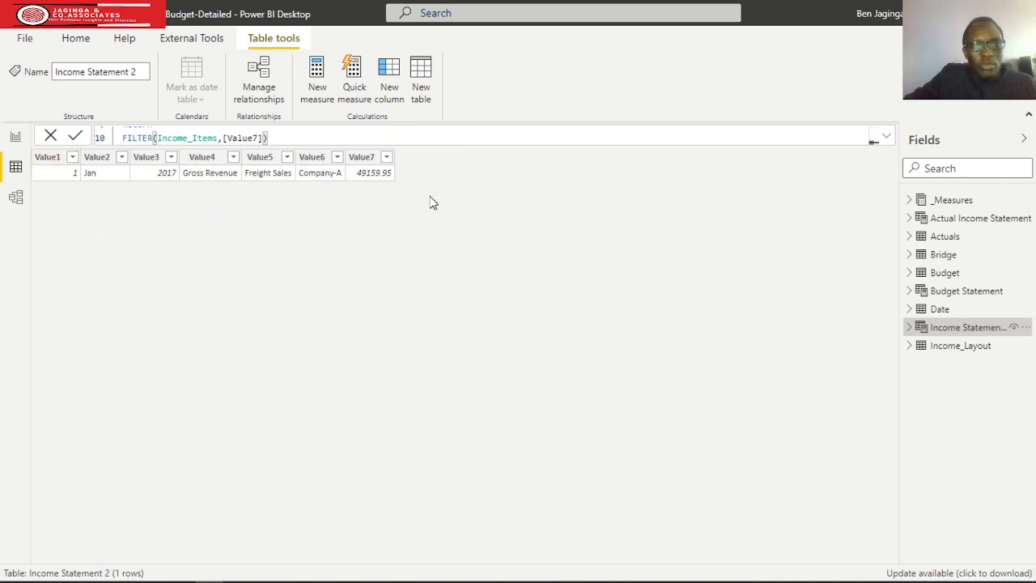
pyautogui.doubleClick(53, 159)
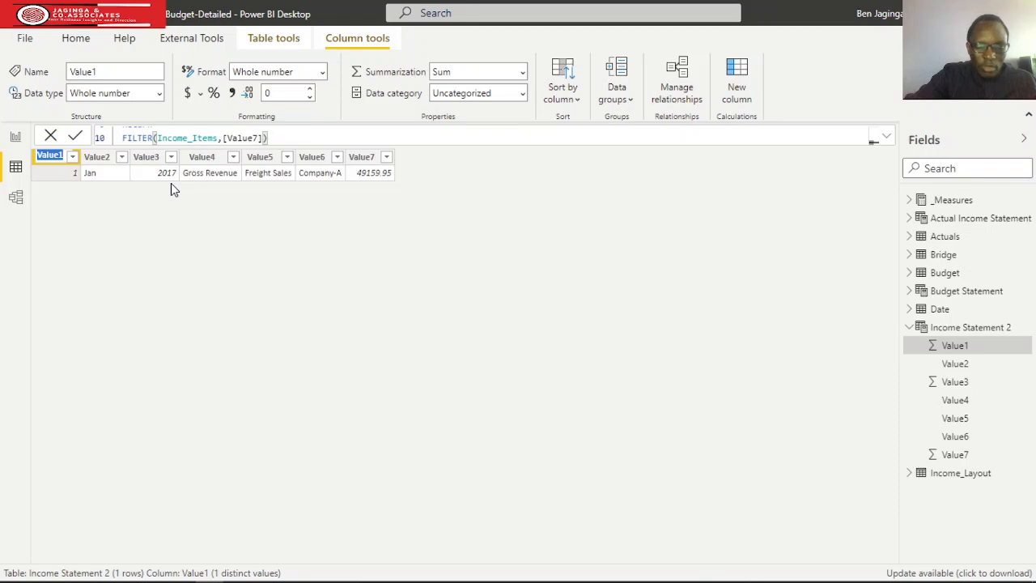
pyautogui.write('Index')
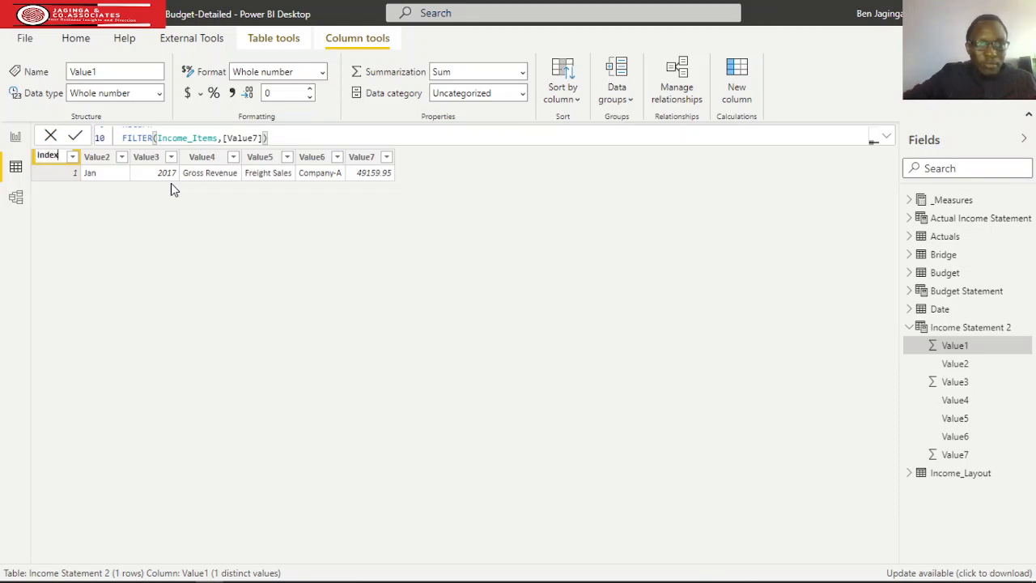
# Rename the Value2 column to Month and the Value3 column to Year.
pyautogui.doubleClick(99, 159)
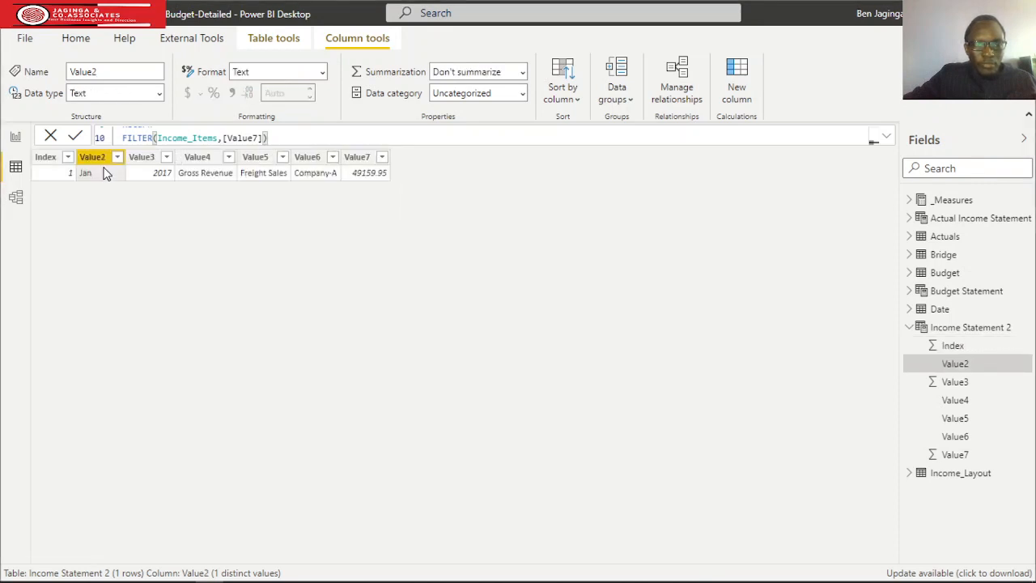
pyautogui.doubleClick(97, 157)
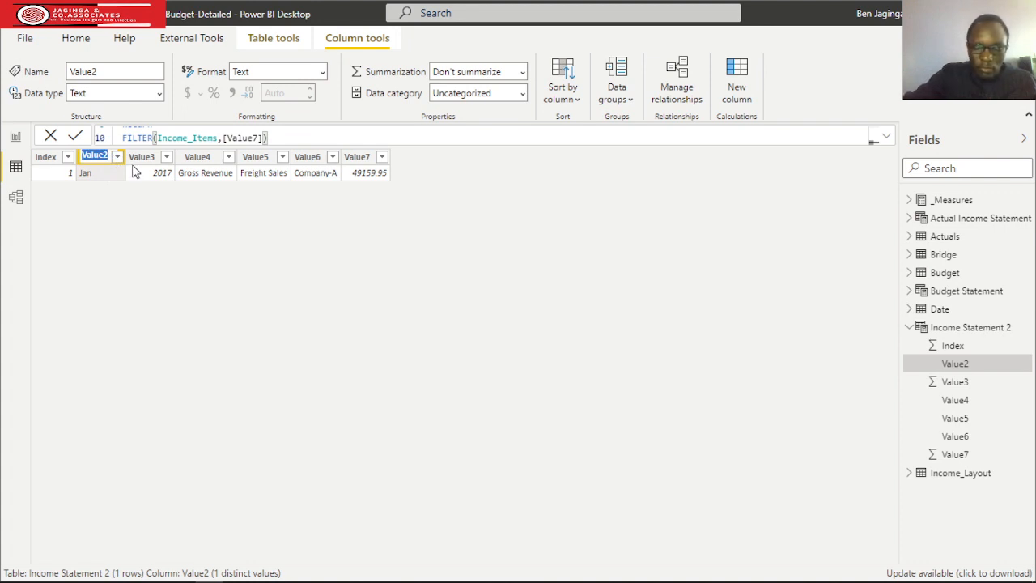
pyautogui.write('Month')
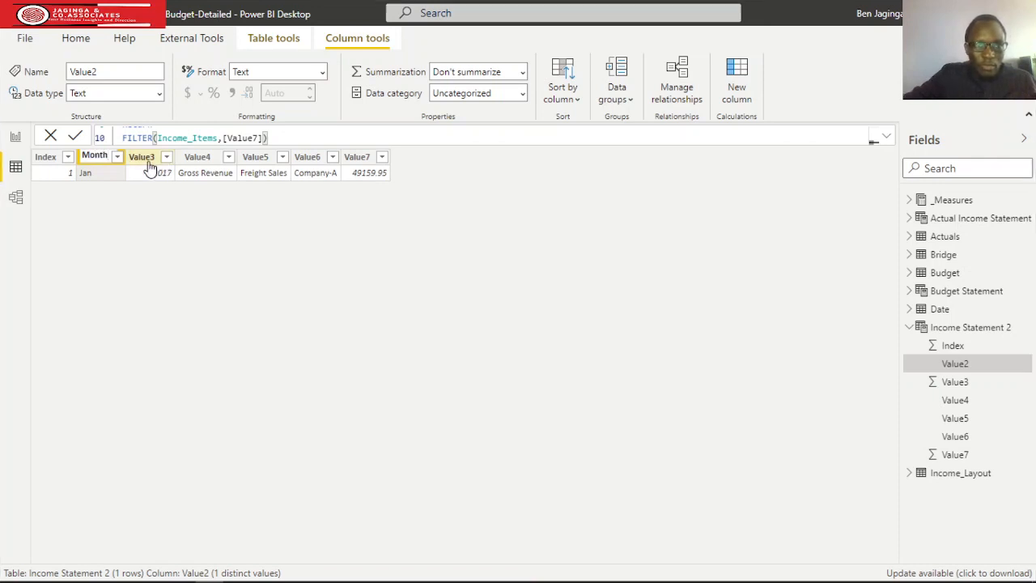
pyautogui.click(148, 161)
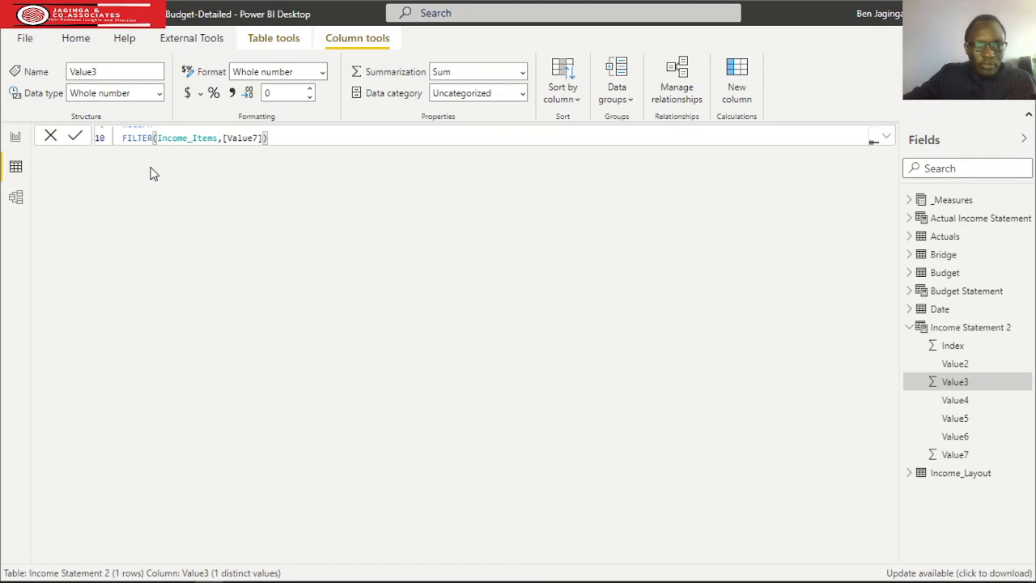
pyautogui.doubleClick(146, 159)
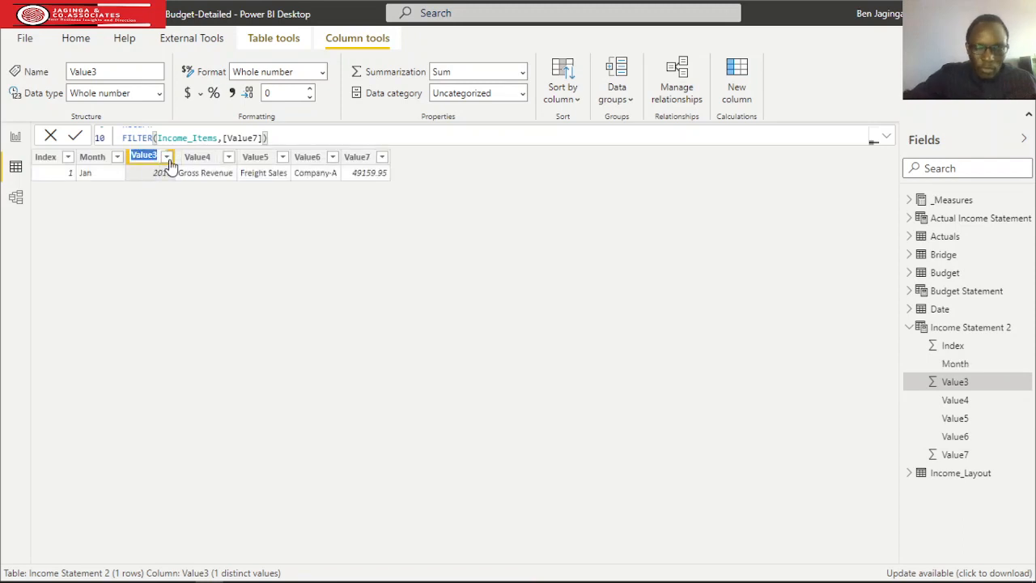
pyautogui.write('Year')
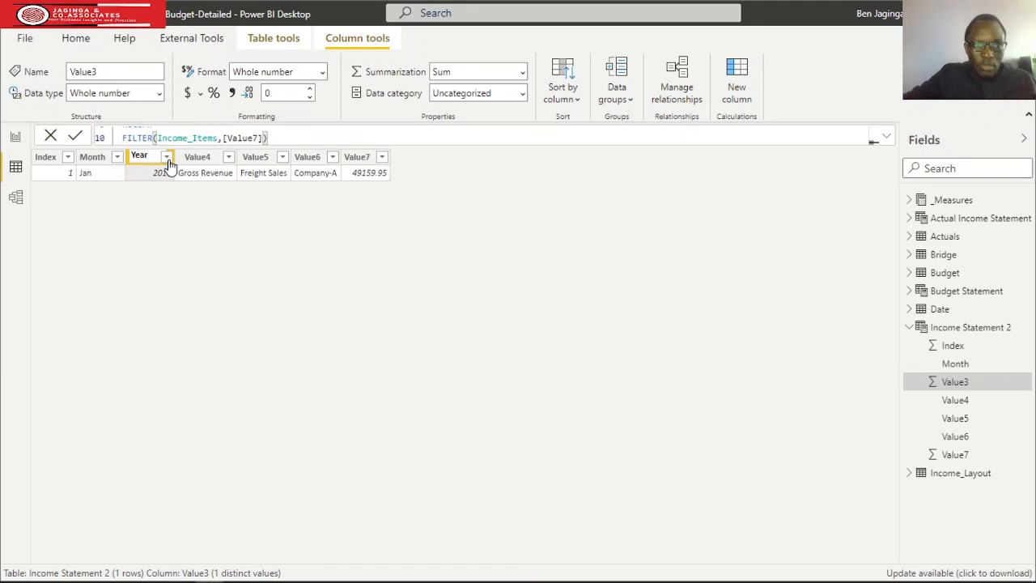
# Rename the Value4 column to Category and the Value5 column to Legder.
pyautogui.click(203, 162)
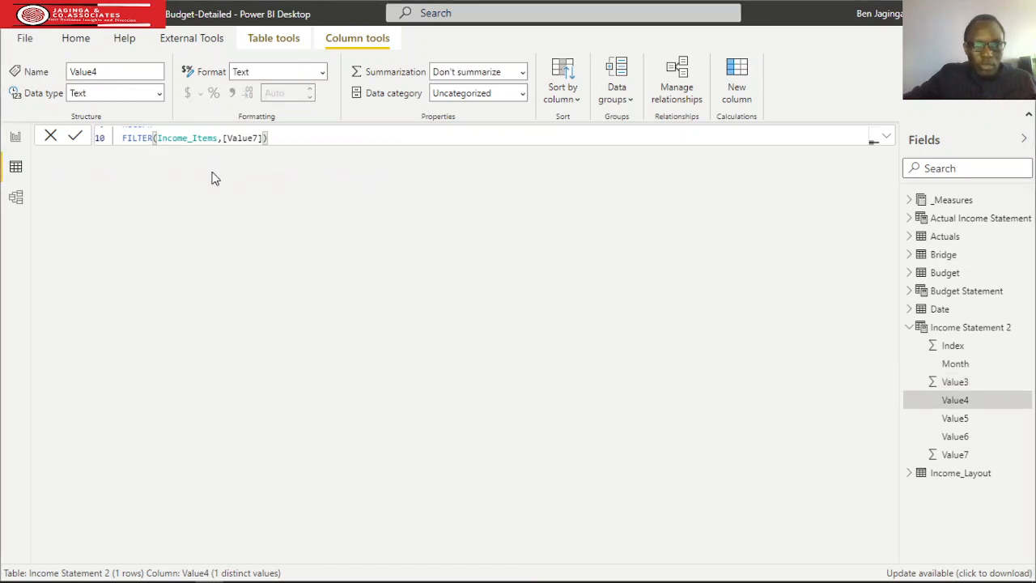
pyautogui.doubleClick(205, 159)
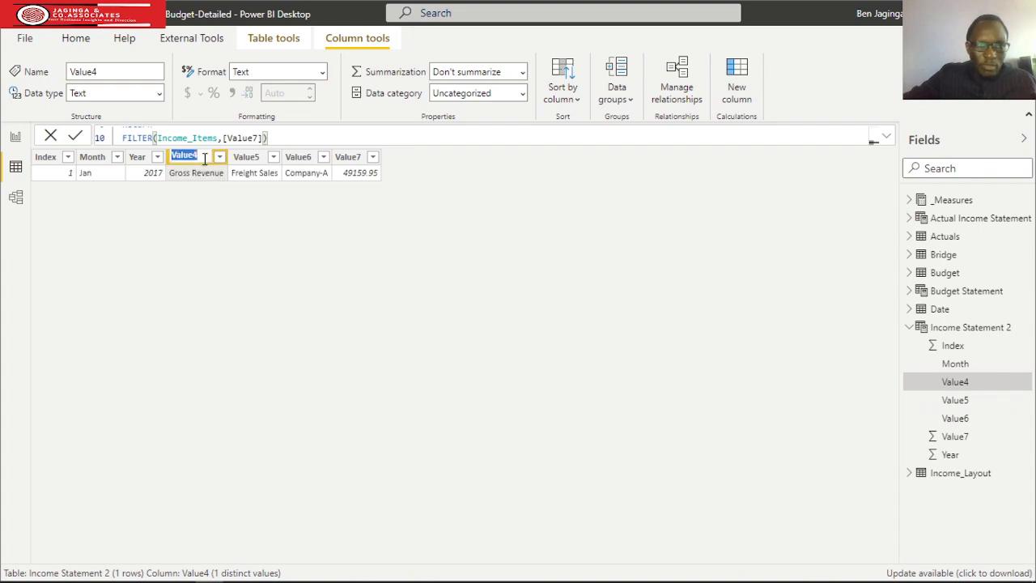
pyautogui.write('Cat')
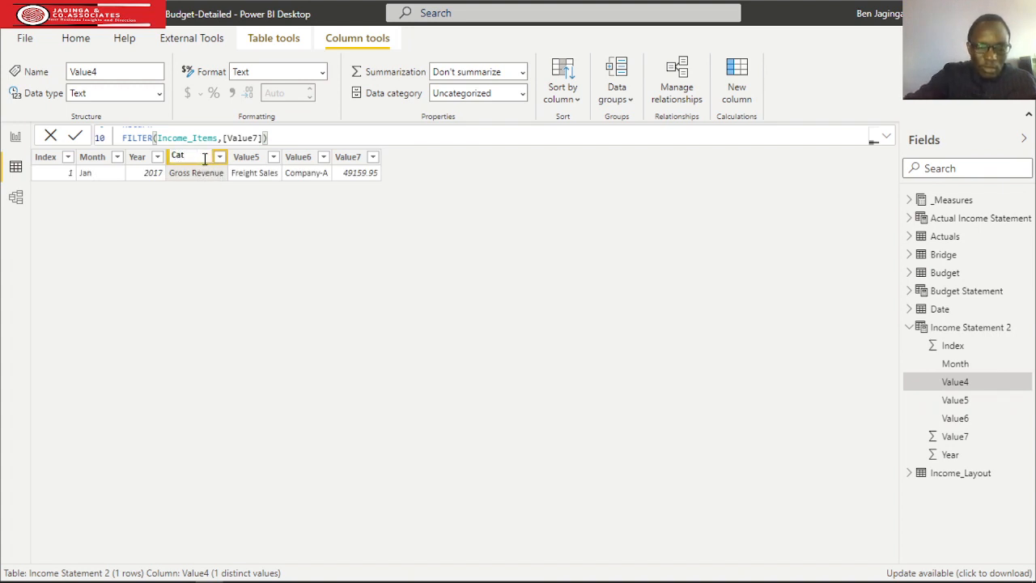
pyautogui.write('egory')
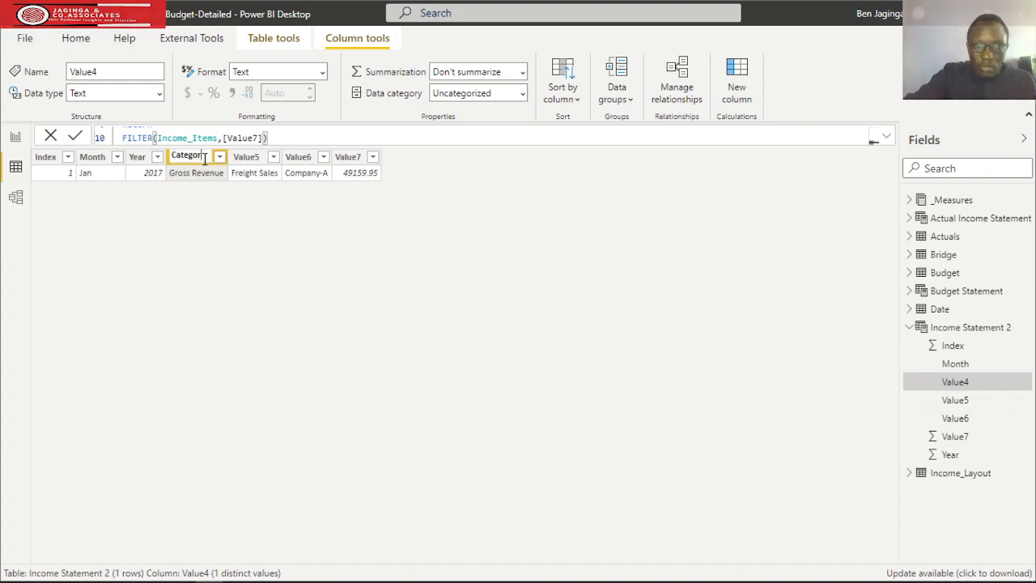
pyautogui.click(246, 217)
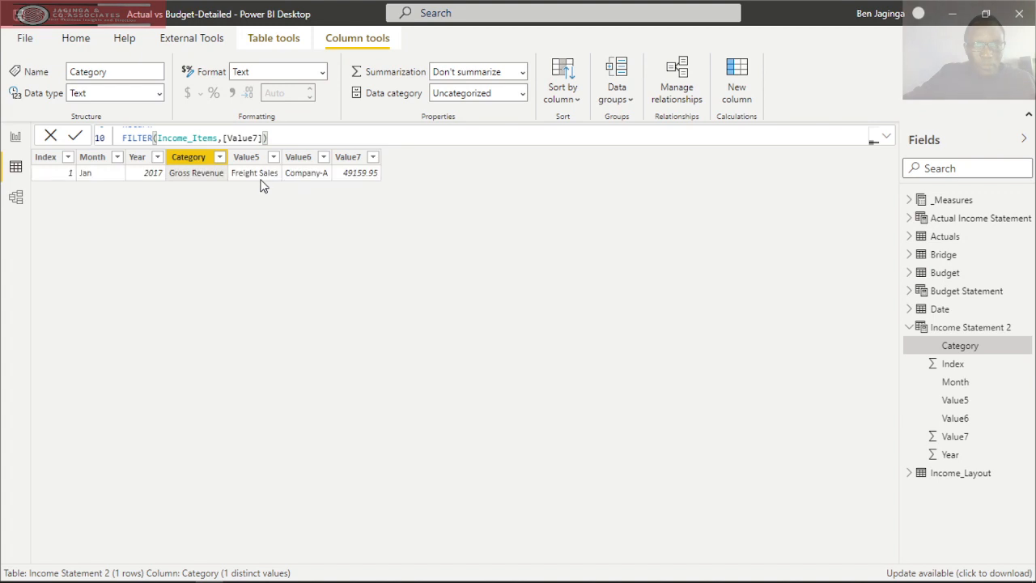
pyautogui.doubleClick(246, 156)
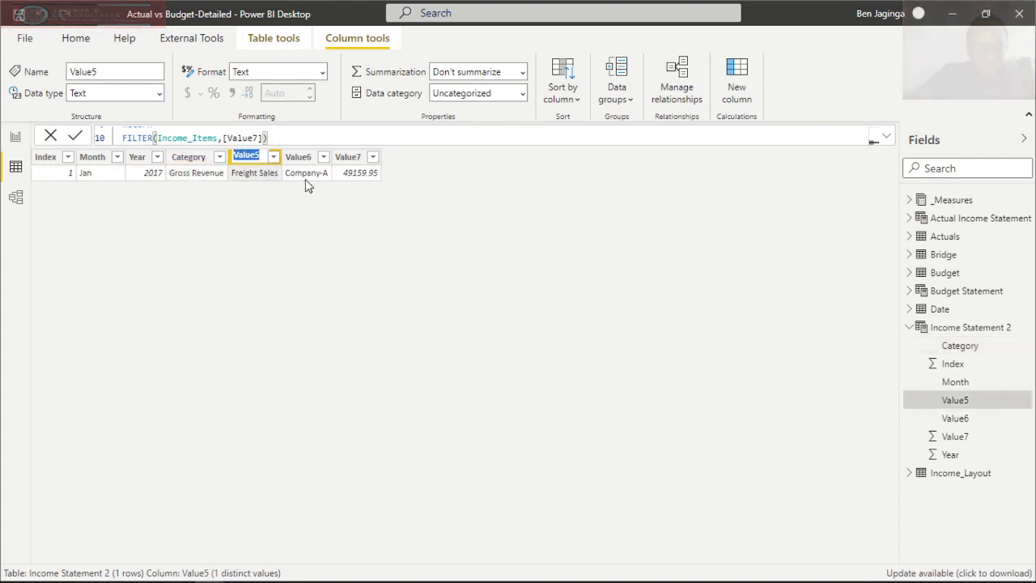
pyautogui.write('Legder')
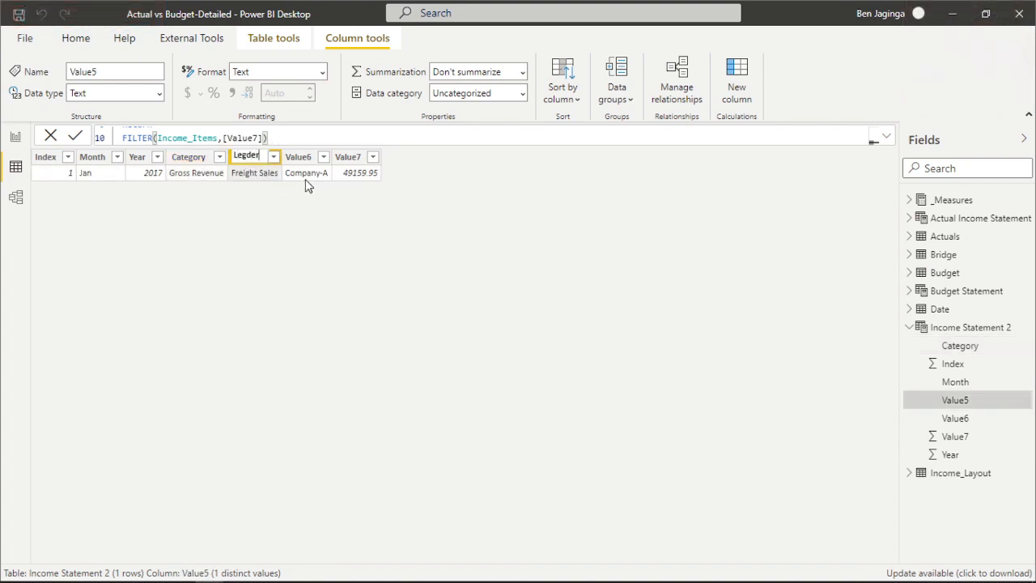
# Rename the Value6 column, which holds Company-A, to Branch Name.
pyautogui.click(298, 157)
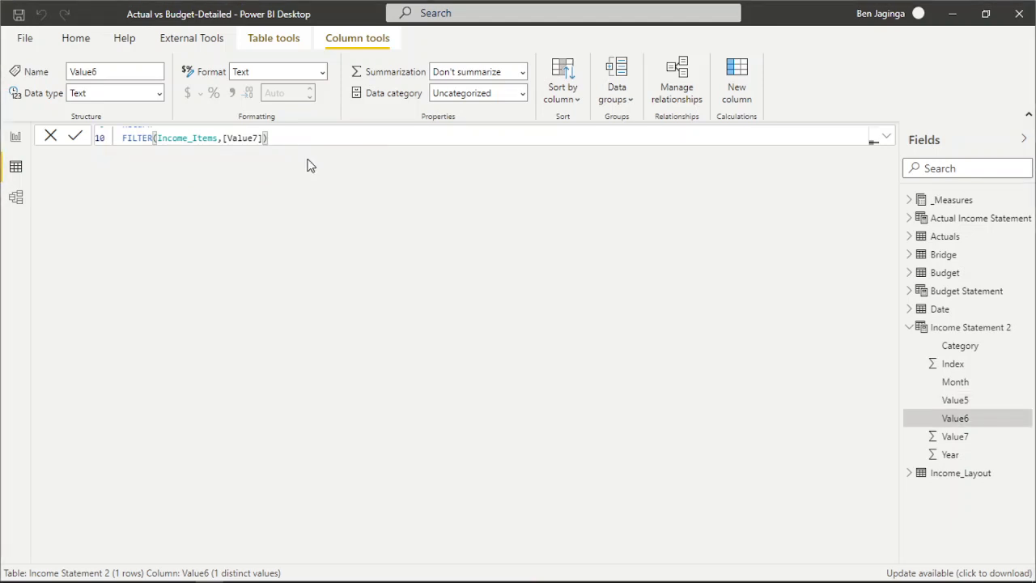
pyautogui.doubleClick(301, 156)
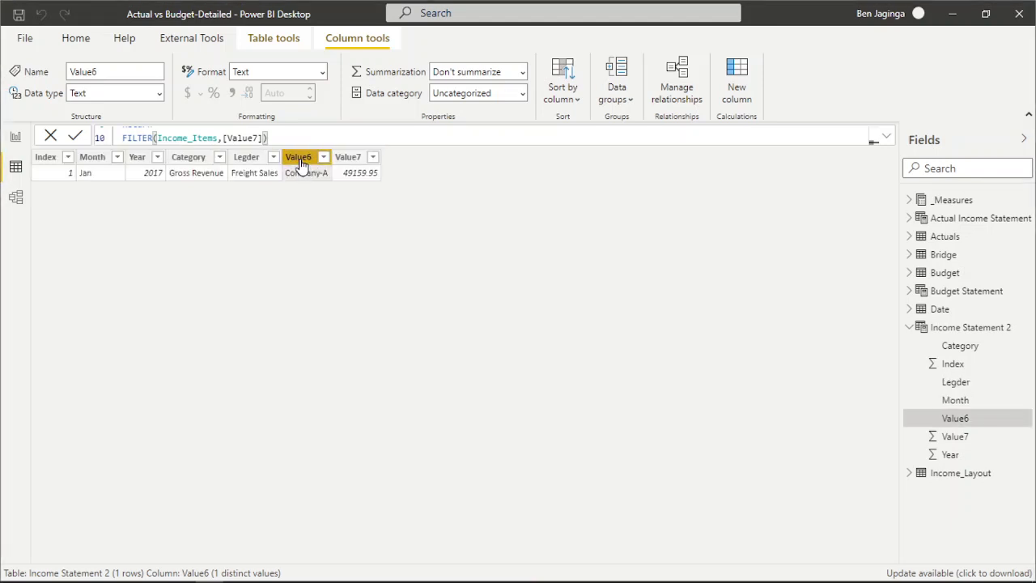
pyautogui.write('Branch Name')
pyautogui.press('BackSpace')
pyautogui.press('BackSpace')
pyautogui.write('me')
# Rename the Value7 column to Value.
pyautogui.click(349, 157)
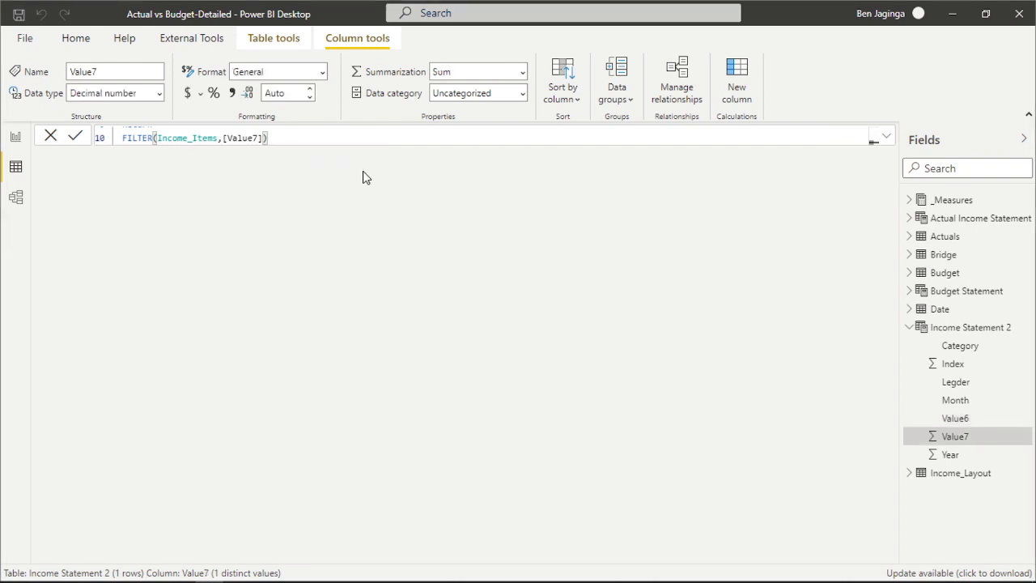
pyautogui.doubleClick(370, 159)
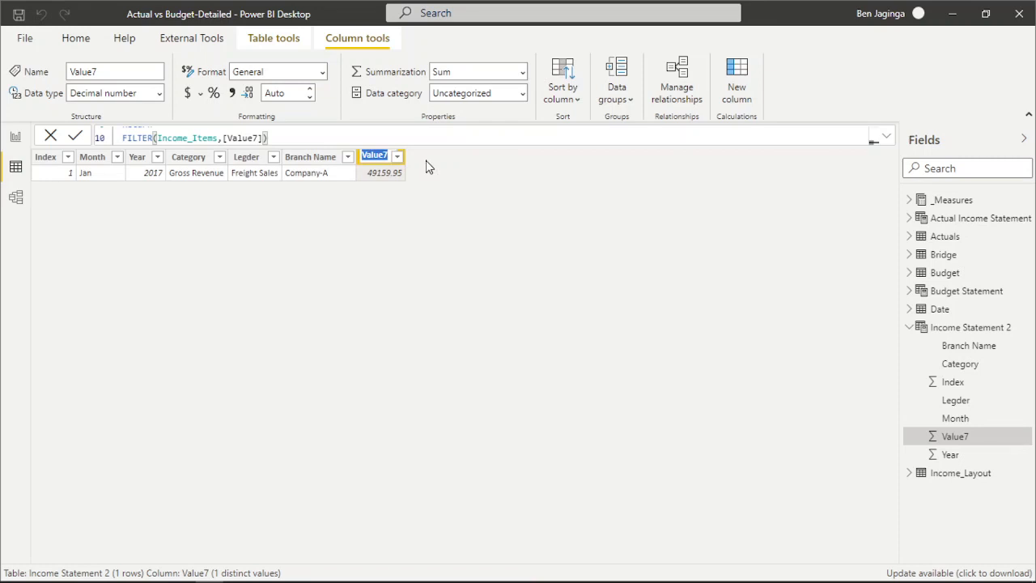
pyautogui.write('Value7')
pyautogui.press('Return')
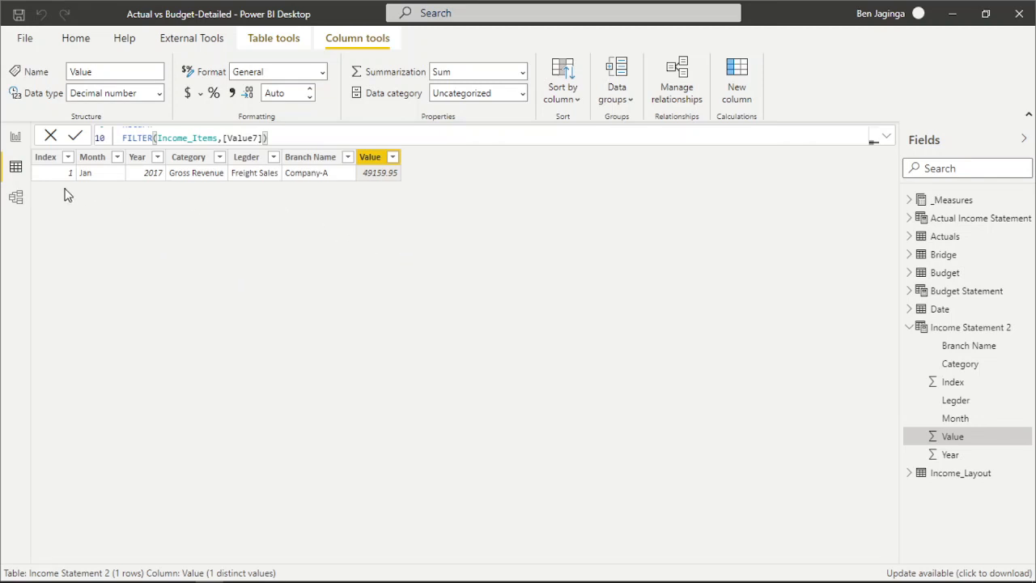
# Duplicate the Freight_Sales variable on a new line directly beneath it in the Income Statement 2 formula.
pyautogui.click(908, 328)
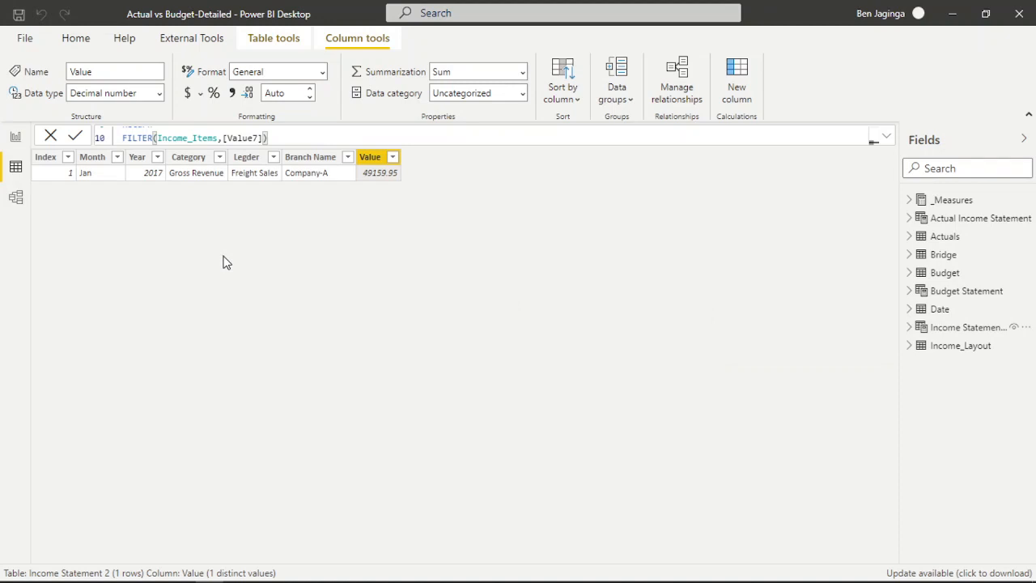
pyautogui.click(886, 139)
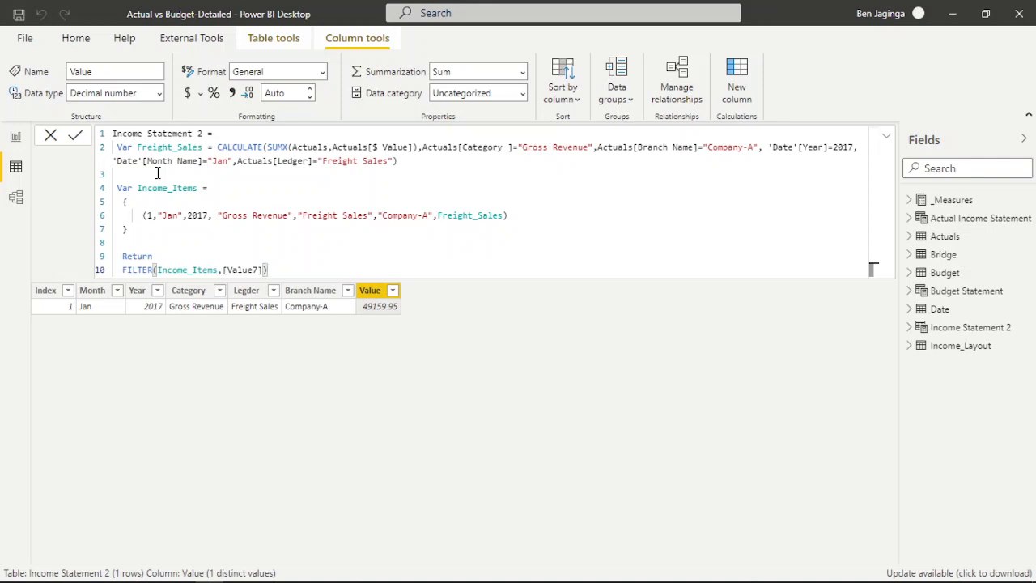
pyautogui.click(118, 148)
pyautogui.moveTo(118, 148); pyautogui.dragTo(404, 160)
pyautogui.hotkey('ctrl', 'c')
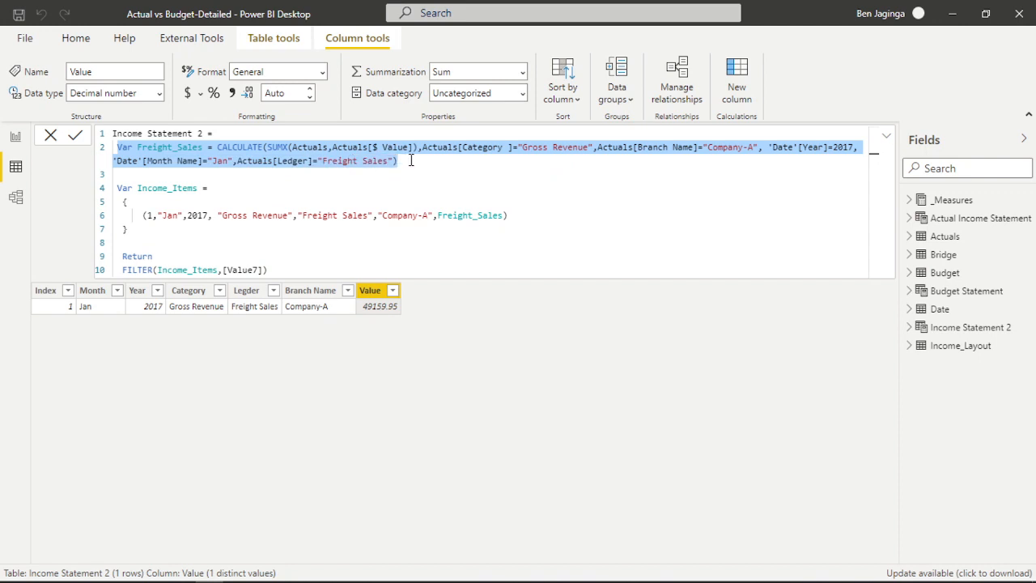
pyautogui.click(410, 160)
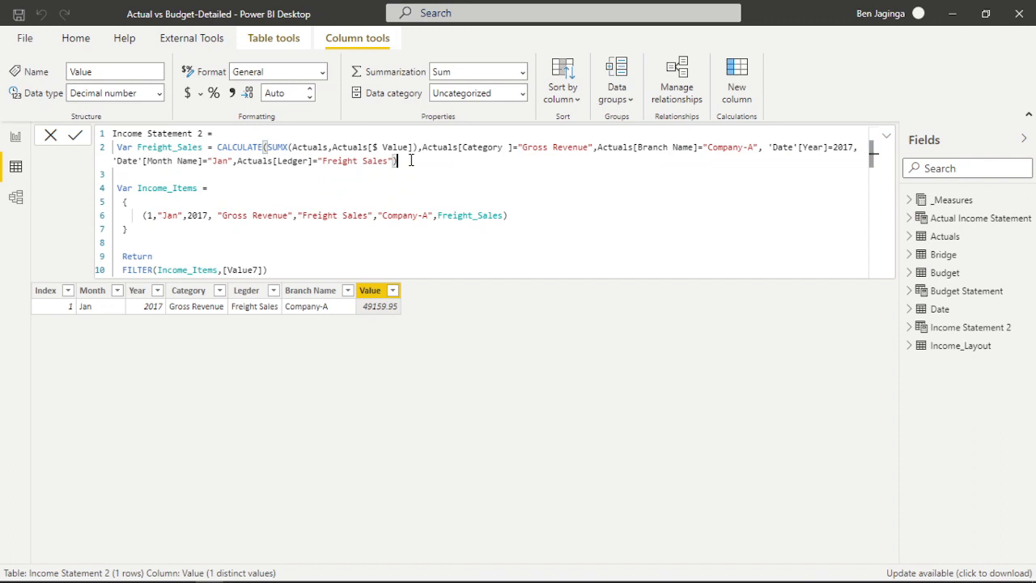
pyautogui.press('Return')
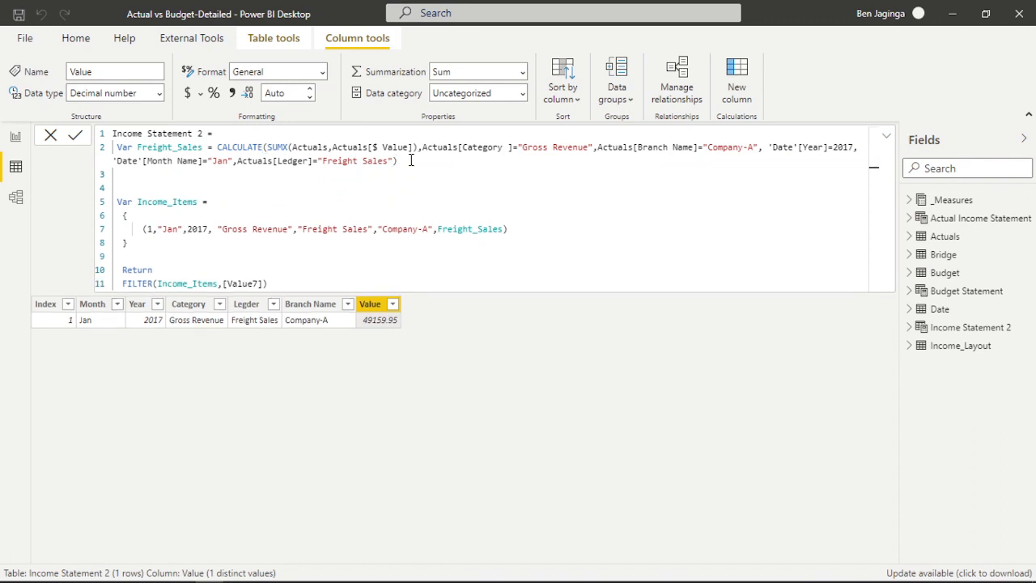
pyautogui.hotkey('ctrl', 'v')
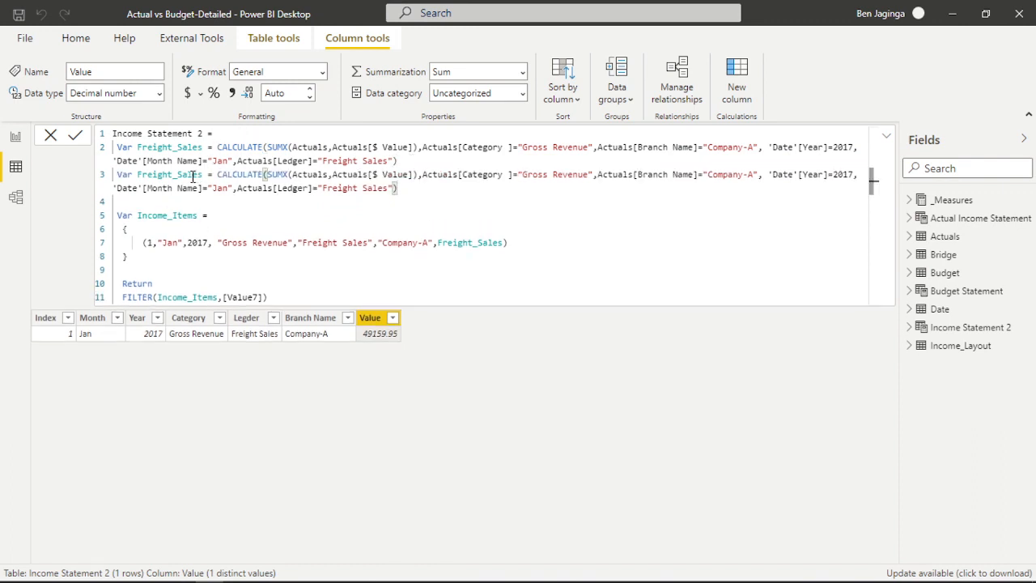
# Rename the duplicated Freight_Sales variable to Express_Sales.
pyautogui.click(172, 174)
pyautogui.press('BackSpace')
pyautogui.press('BackSpace')
pyautogui.press('BackSpace')
pyautogui.press('BackSpace')
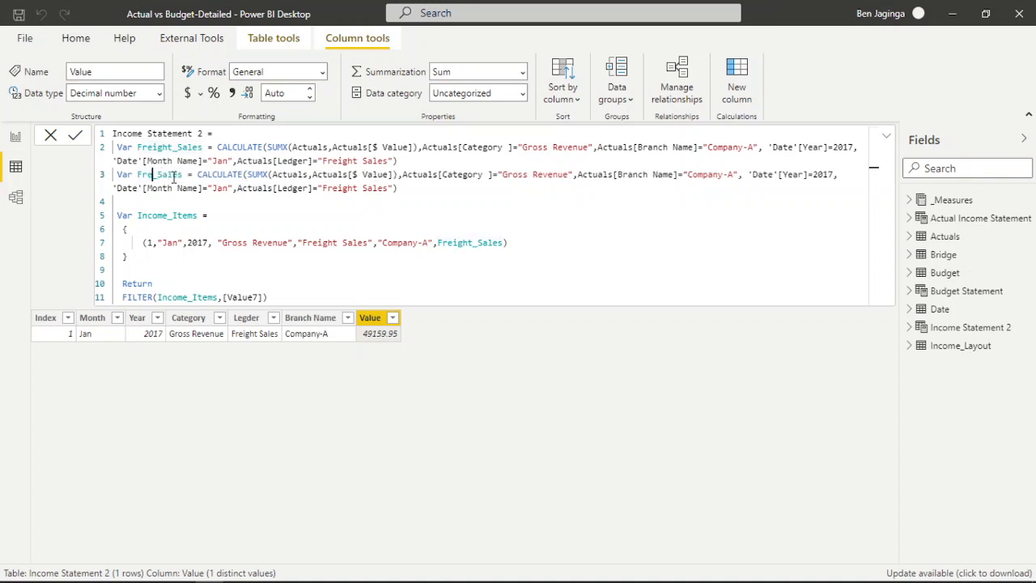
pyautogui.press('BackSpace')
pyautogui.press('BackSpace')
pyautogui.press('BackSpace')
pyautogui.write('Exp')
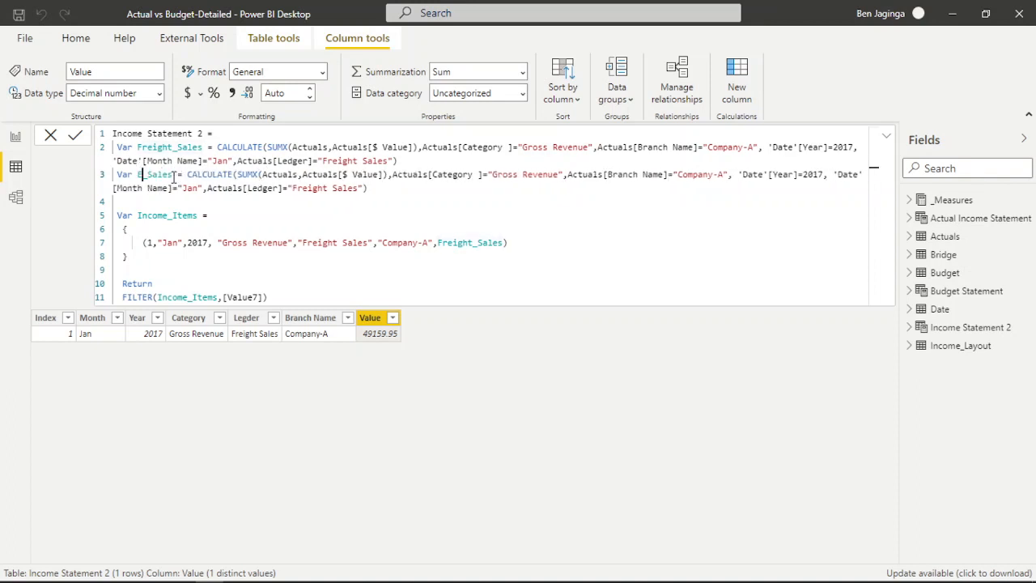
pyautogui.write('ress')
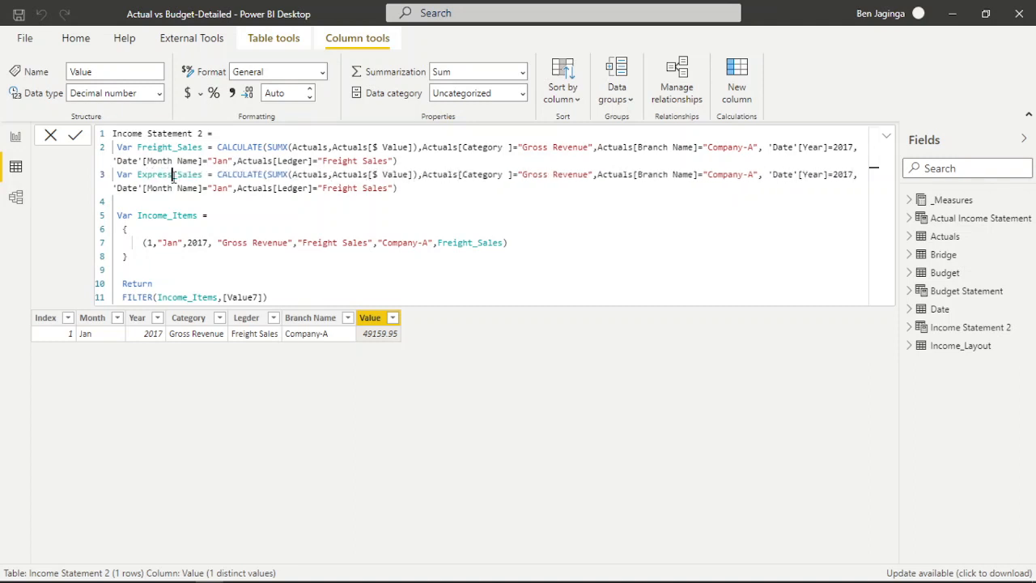
# Change the ledger filter in the Express_Sales variable to "Express Sales".
pyautogui.click(358, 191)
pyautogui.press('BackSpace')
pyautogui.press('BackSpace')
pyautogui.press('BackSpace')
pyautogui.press('BackSpace')
pyautogui.press('BackSpace')
pyautogui.press('BackSpace')
pyautogui.press('BackSpace')
pyautogui.write('Express')
pyautogui.click(462, 205)
# Duplicate the Freight Sales row inside Income_Items, separating the two rows with a comma.
pyautogui.click(138, 243)
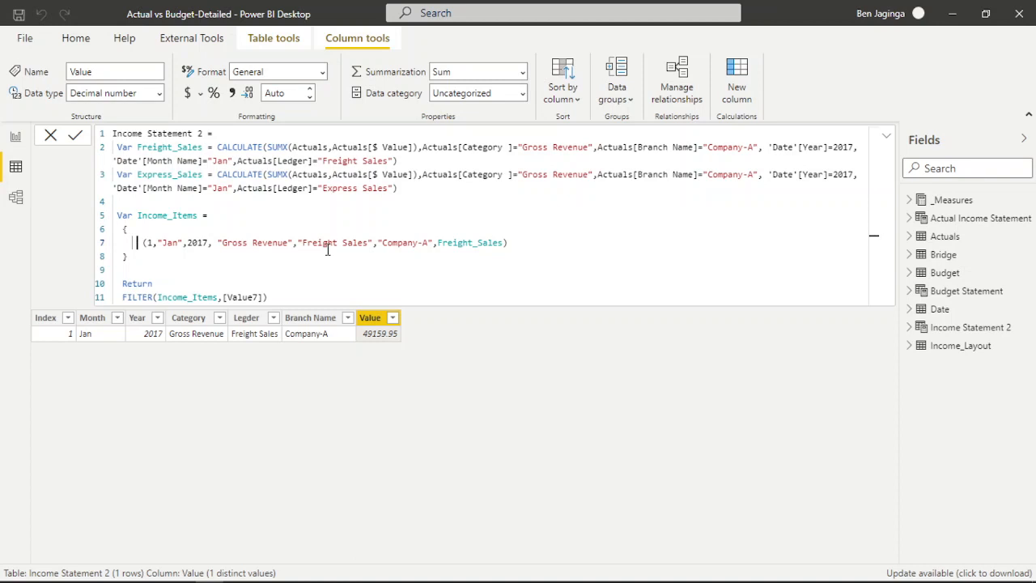
pyautogui.click(513, 247)
pyautogui.hotkey('shift', 'Home')
pyautogui.hotkey('ctrl', 'c')
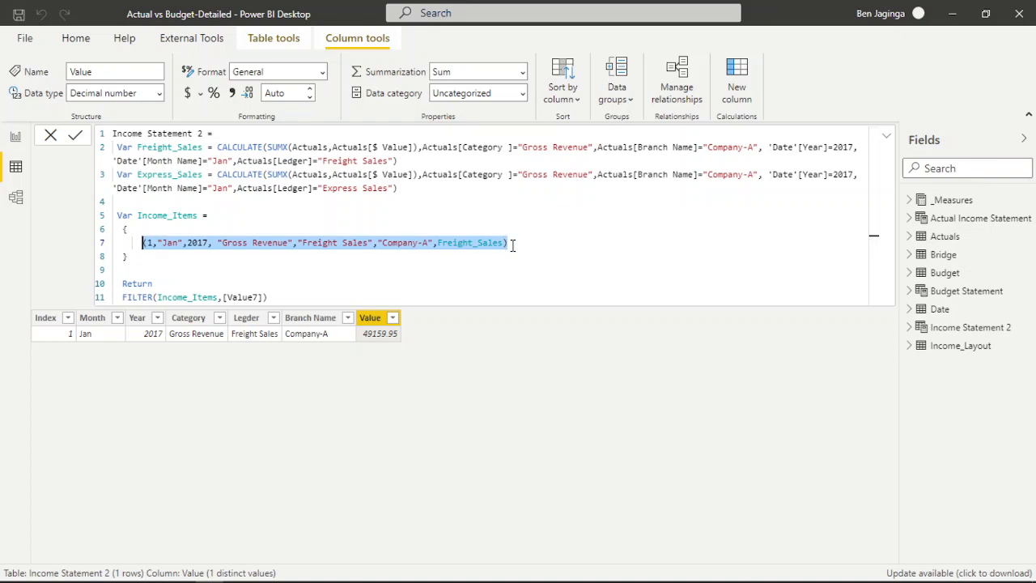
pyautogui.click(512, 246)
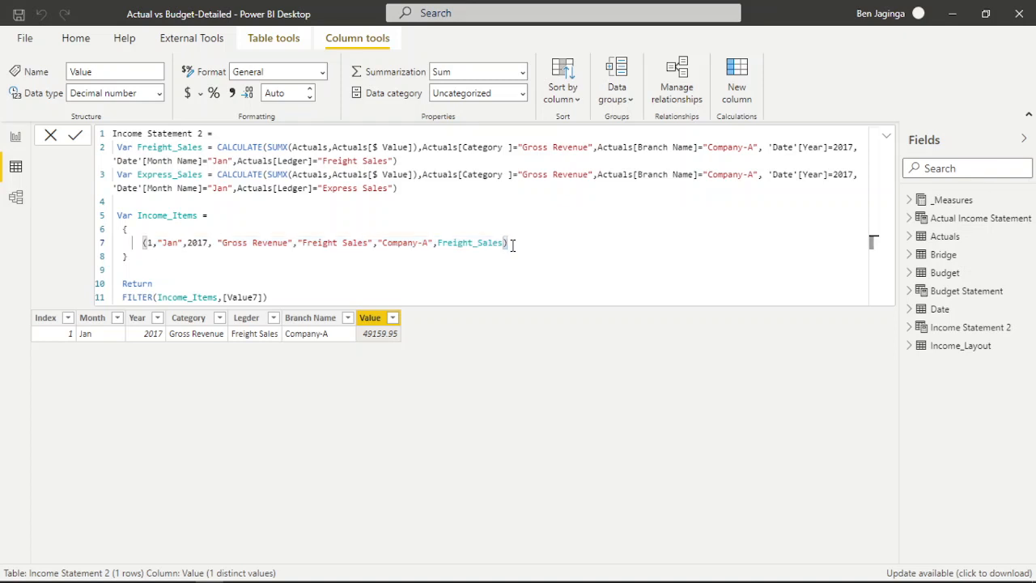
pyautogui.write(',')
pyautogui.hotkey('shift', 'Return')
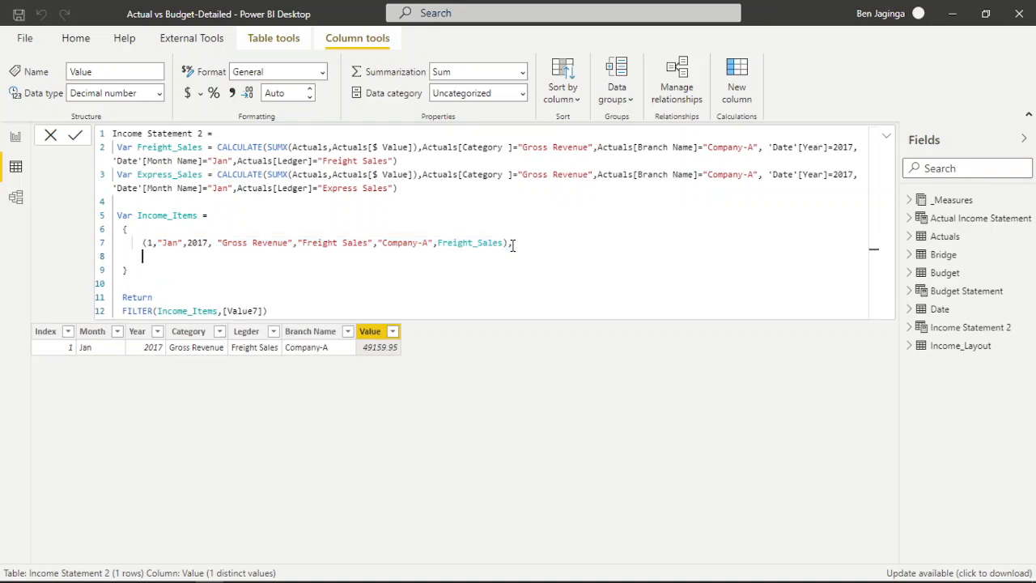
pyautogui.hotkey('ctrl', 'v')
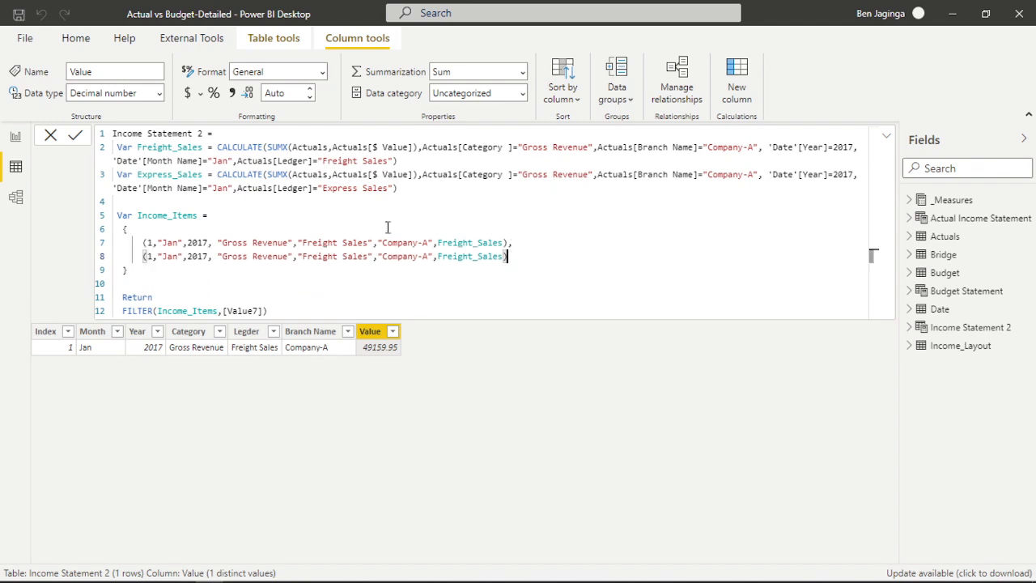
# Change the ledger text in the second Income_Items row to "Express Sales".
pyautogui.click(338, 256)
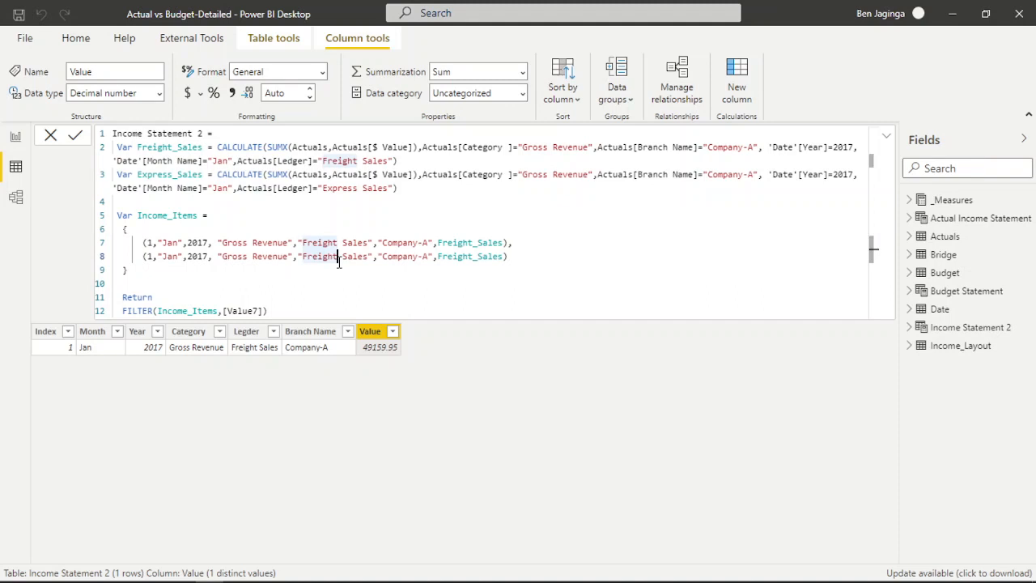
pyautogui.press('BackSpace')
pyautogui.press('BackSpace')
pyautogui.press('BackSpace')
pyautogui.press('BackSpace')
pyautogui.press('BackSpace')
pyautogui.press('BackSpace')
pyautogui.press('BackSpace')
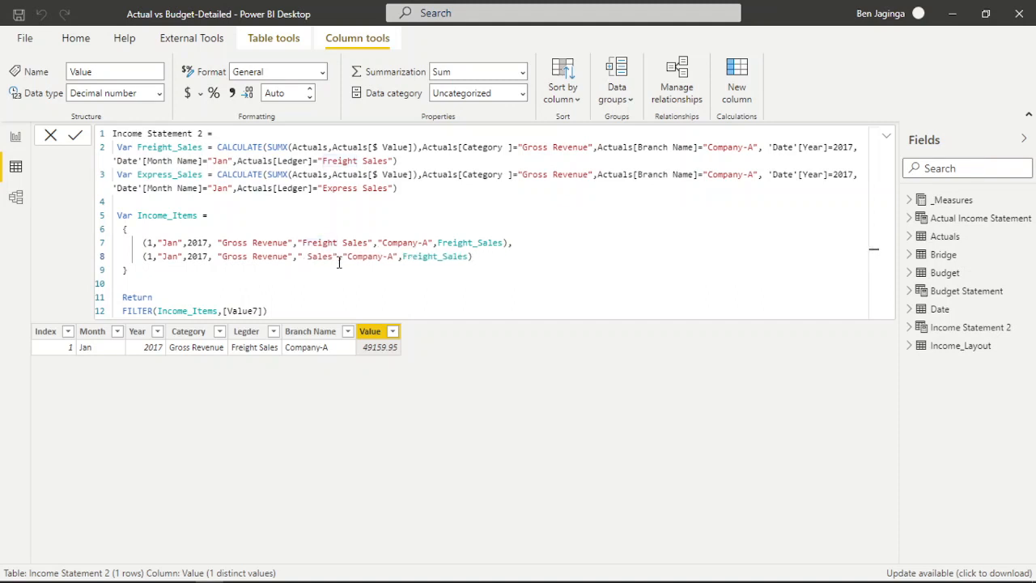
pyautogui.write('Express')
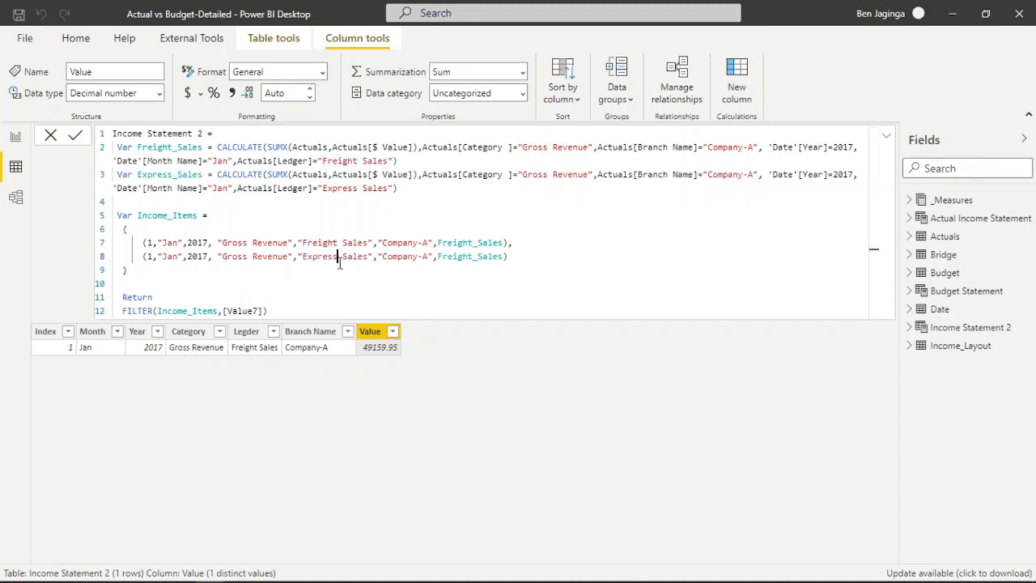
# Replace the second row's value reference with the Express_Sales variable and commit the Income Statement 2 formula.
pyautogui.click(504, 256)
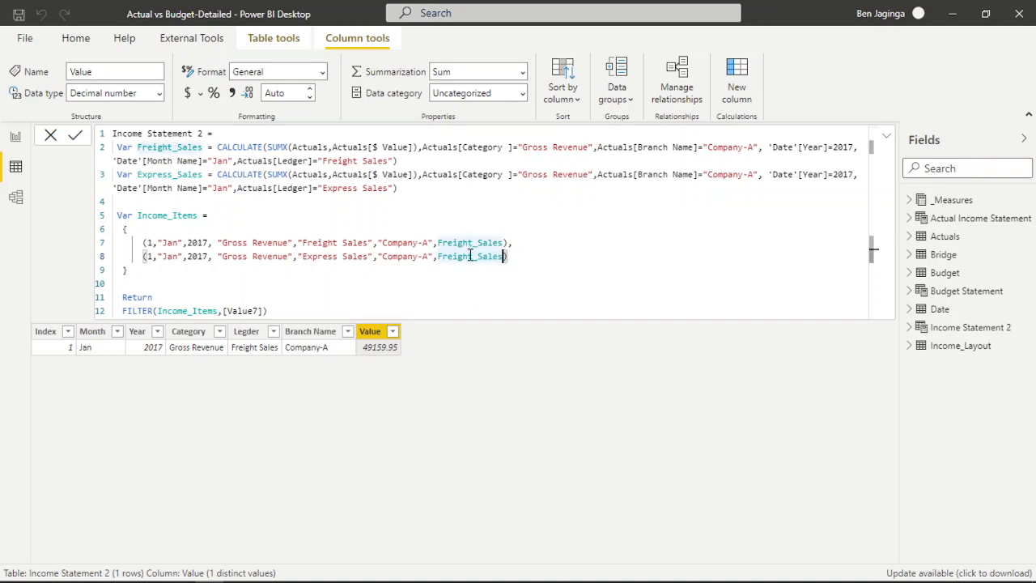
pyautogui.click(472, 257)
pyautogui.press('BackSpace')
pyautogui.press('BackSpace')
pyautogui.press('BackSpace')
pyautogui.press('BackSpace')
pyautogui.press('BackSpace')
pyautogui.press('BackSpace')
pyautogui.press('BackSpace')
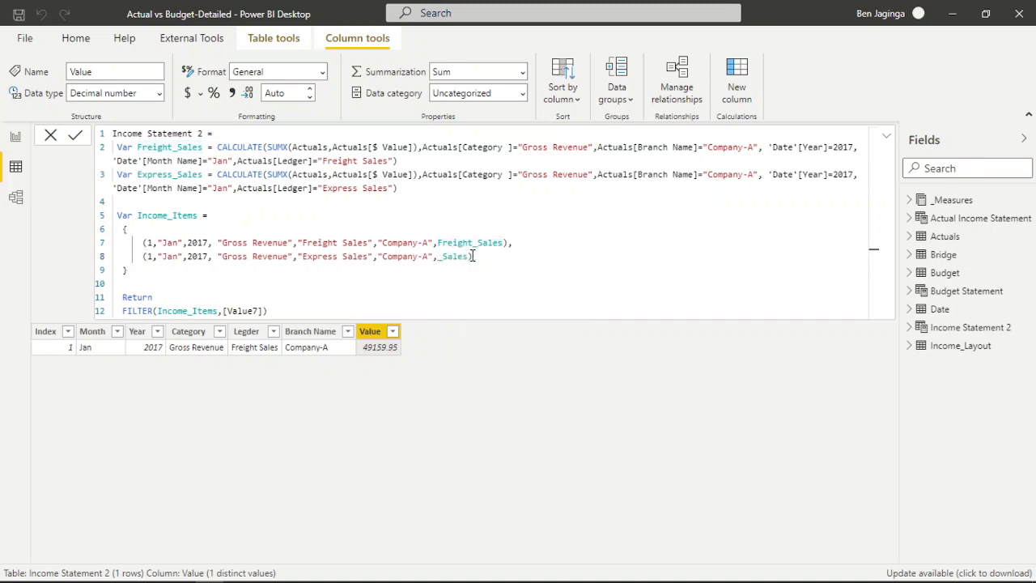
pyautogui.write('Ex')
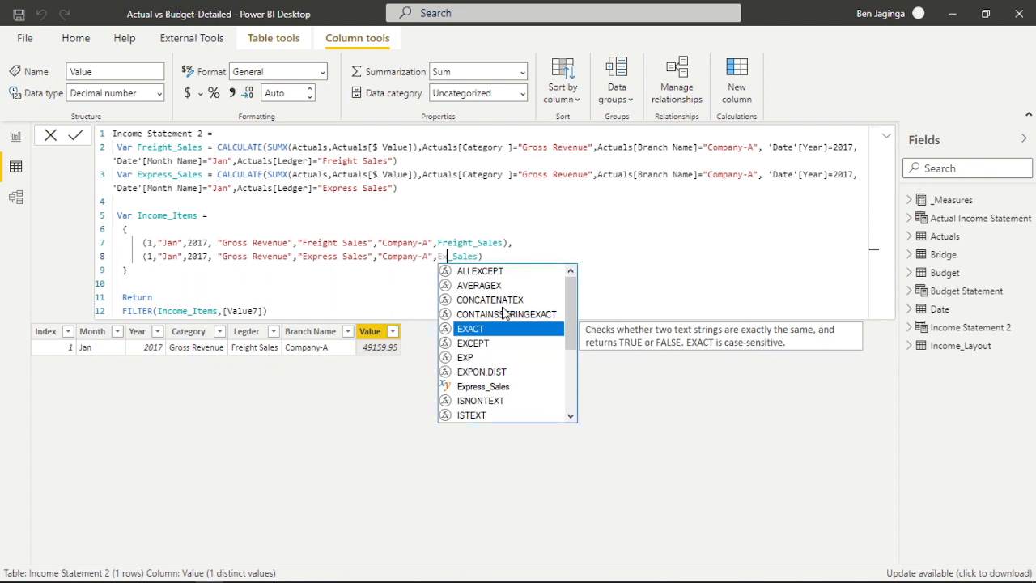
pyautogui.click(494, 386)
pyautogui.click(495, 386)
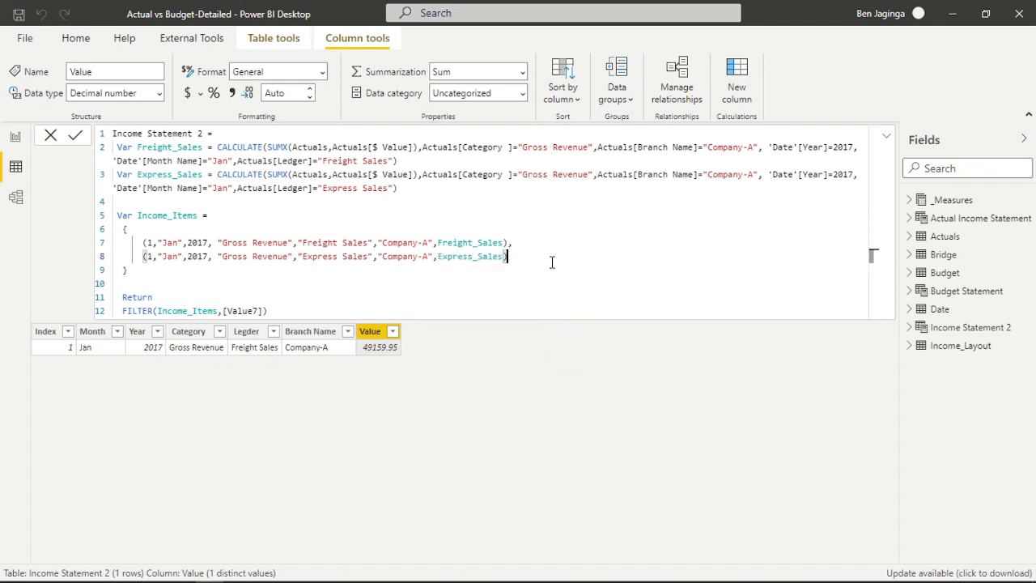
pyautogui.press('Return')
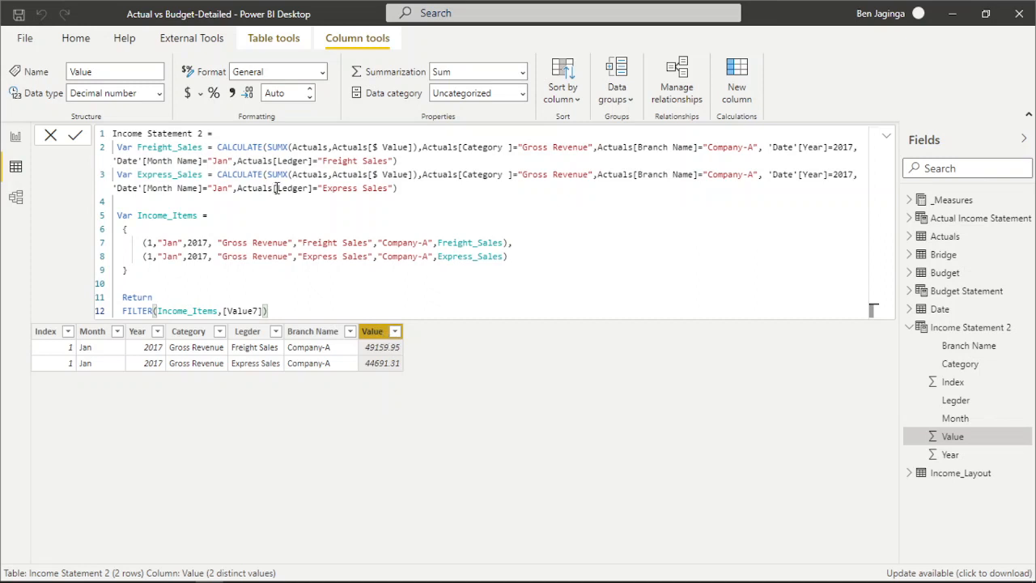
# Format the Value column as a decimal number with a thousands separator and 0 decimal places.
pyautogui.click(308, 97)
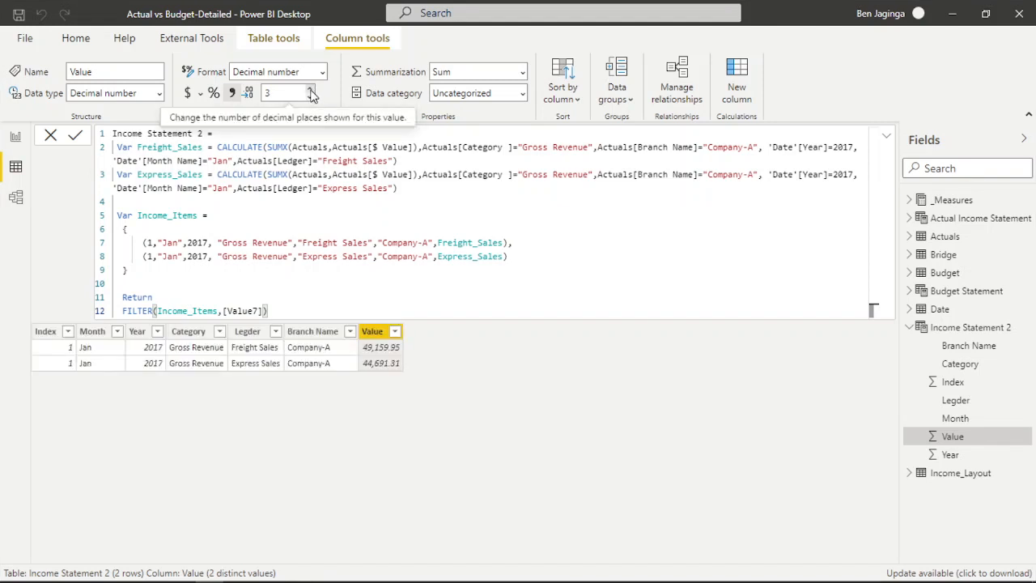
pyautogui.click(310, 91)
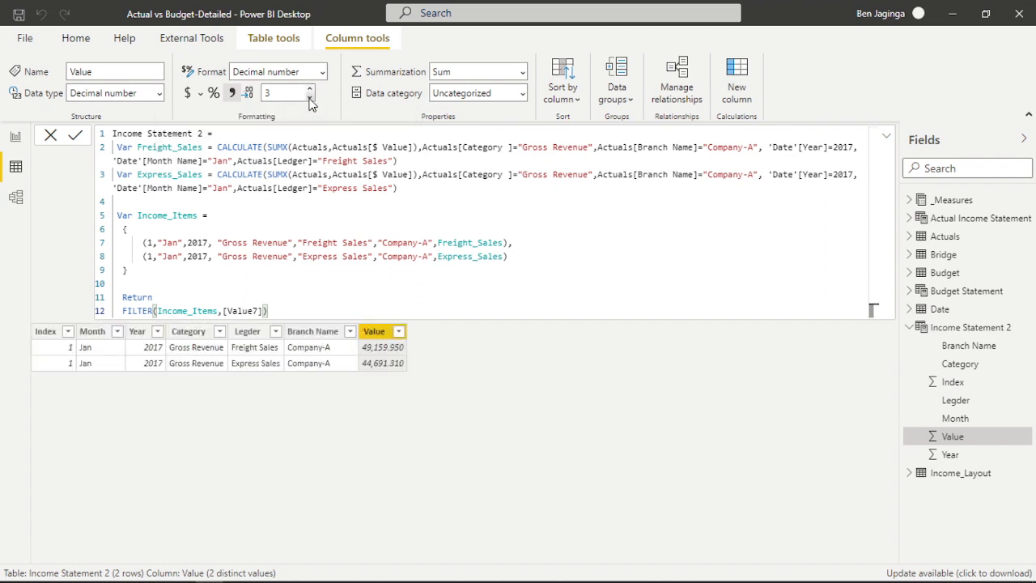
pyautogui.click(309, 99)
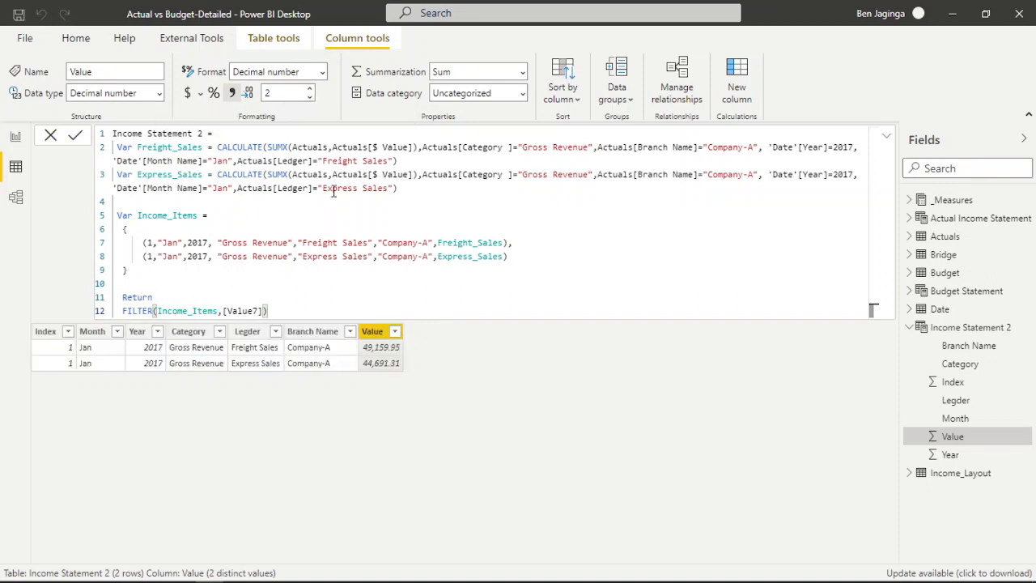
pyautogui.click(309, 96)
pyautogui.click(309, 96)
# Separate the two sales variables with a blank line and paste a copy of the Express_Sales variable below them.
pyautogui.click(418, 162)
pyautogui.hotkey('shift', 'Return')
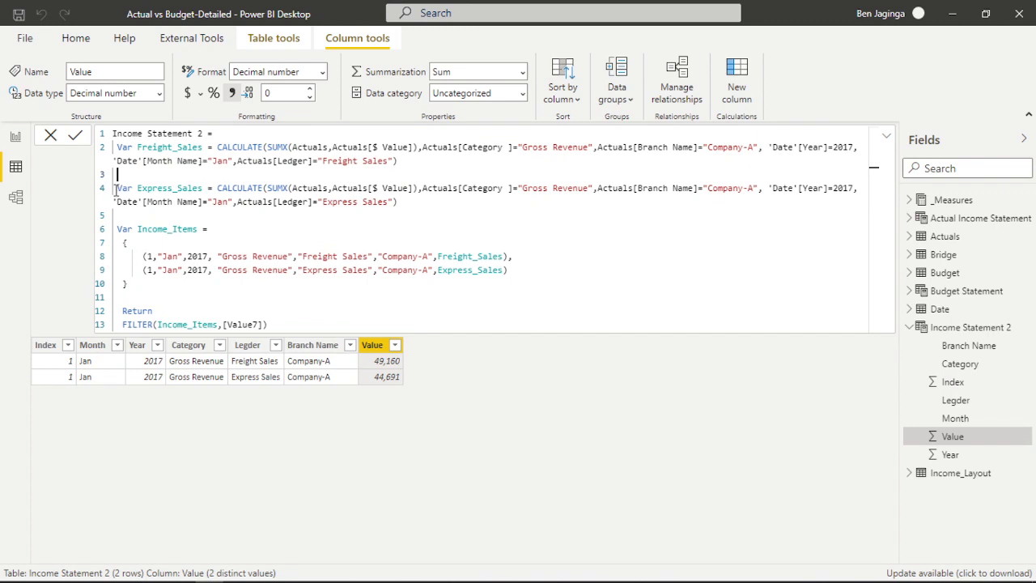
pyautogui.moveTo(116, 188); pyautogui.dragTo(419, 205)
pyautogui.hotkey('ctrl', 'c')
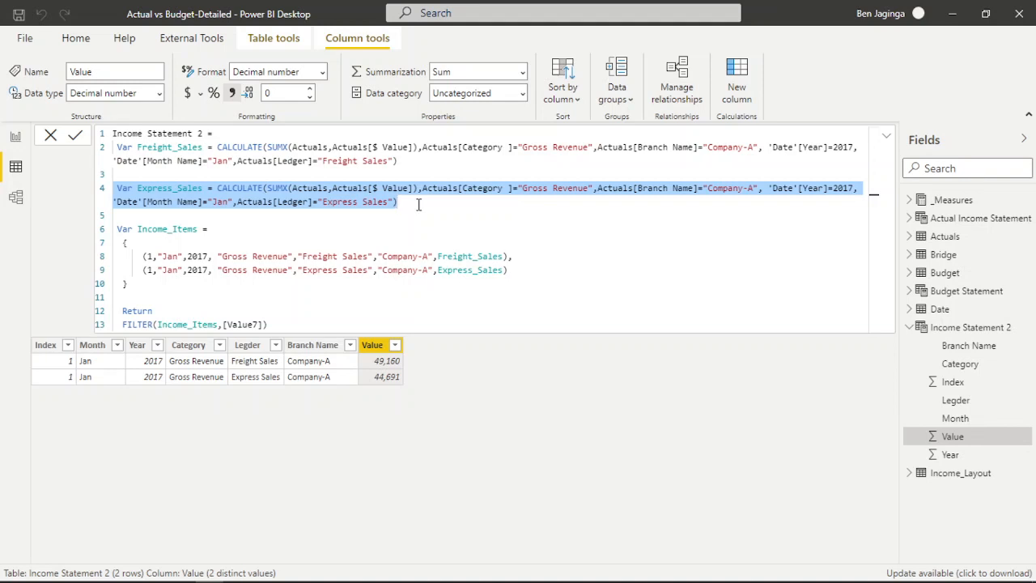
pyautogui.click(418, 204)
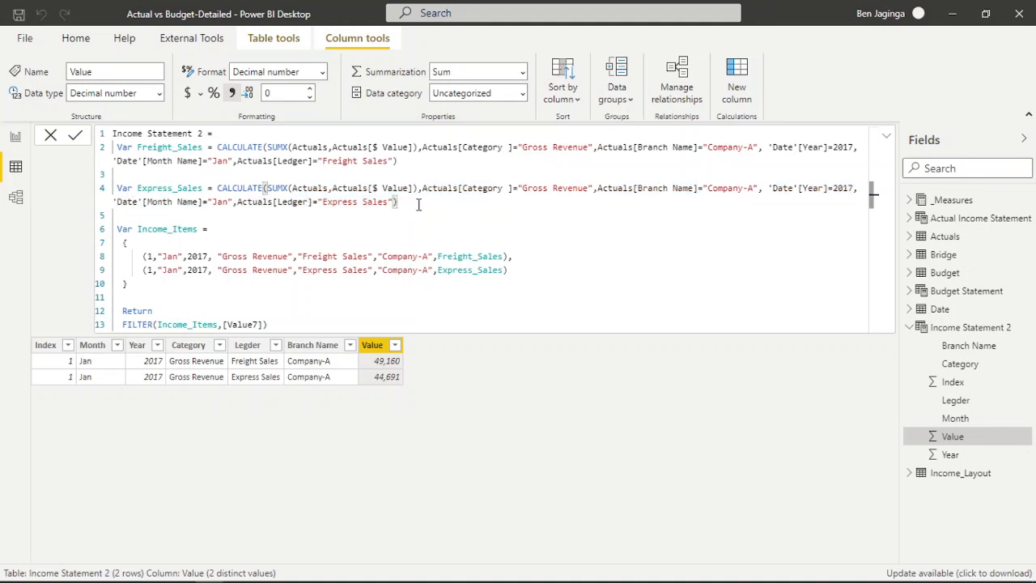
pyautogui.press('Return')
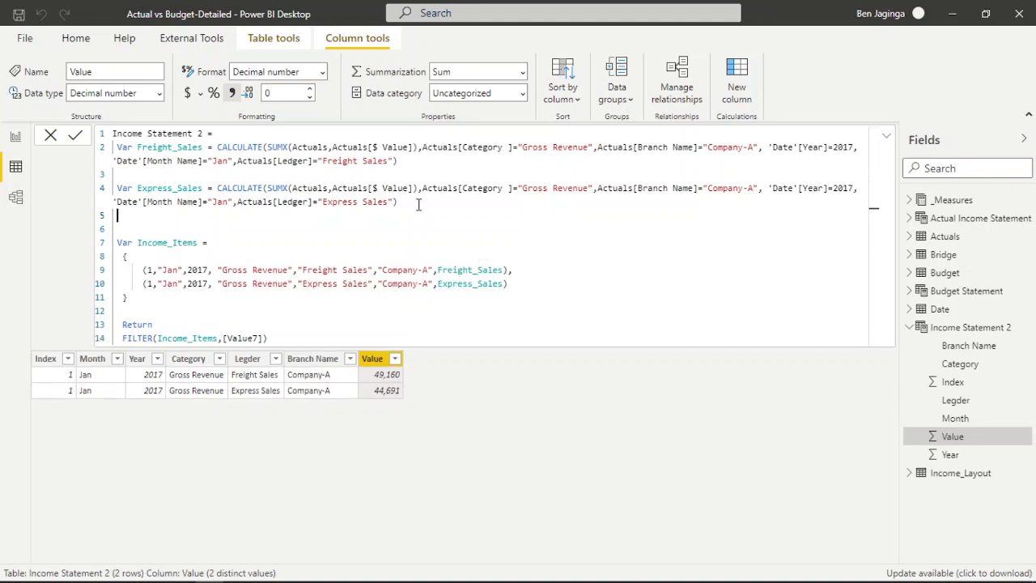
pyautogui.press('Return')
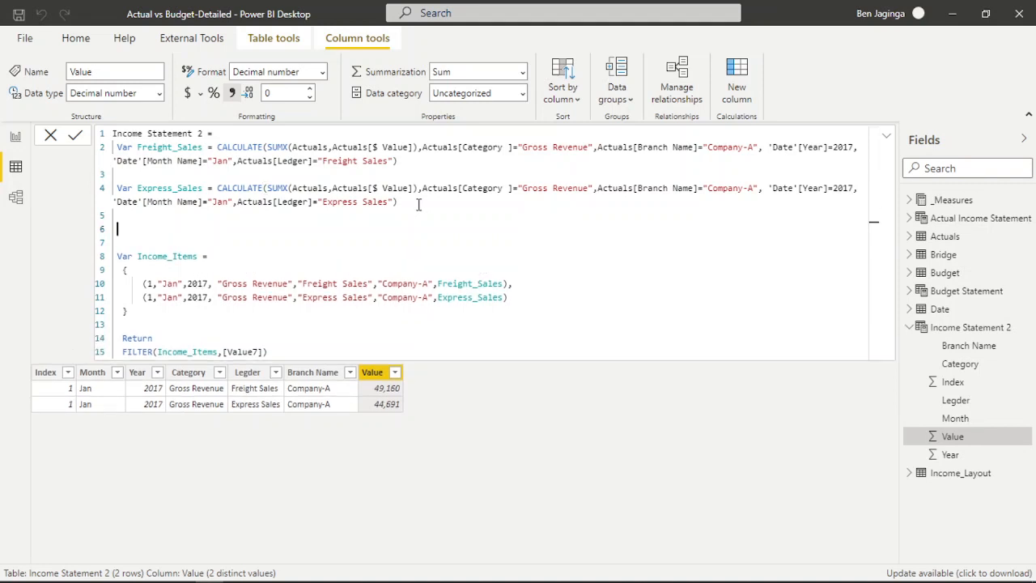
pyautogui.hotkey('ctrl', 'v')
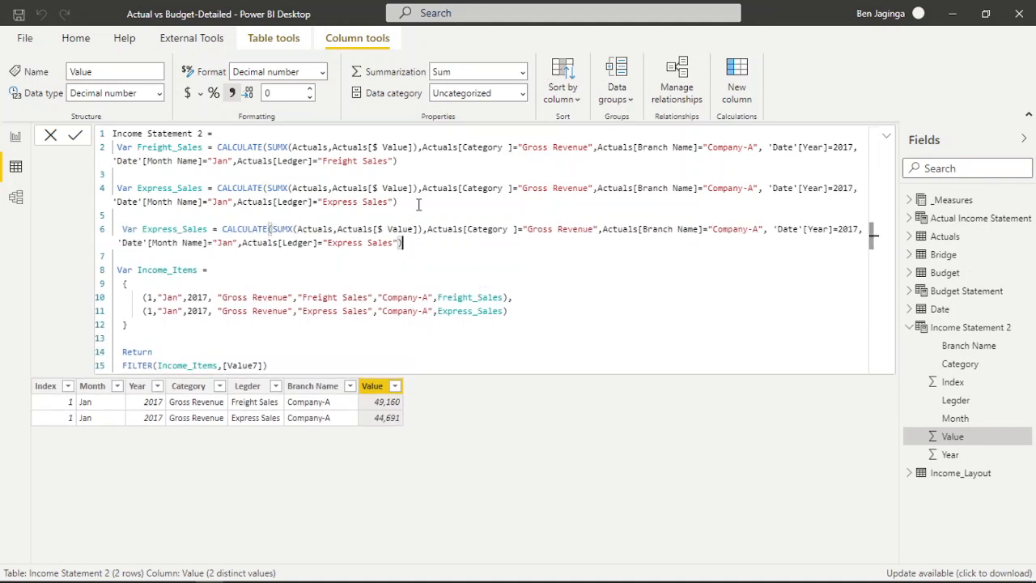
# Rename the copied third variable in the Income Statement 2 formula to Other_Revenue.
pyautogui.click(208, 229)
pyautogui.press('BackSpace')
pyautogui.press('BackSpace')
pyautogui.press('BackSpace')
pyautogui.press('BackSpace')
pyautogui.press('BackSpace')
pyautogui.press('BackSpace')
pyautogui.press('BackSpace')
pyautogui.press('BackSpace')
pyautogui.press('BackSpace')
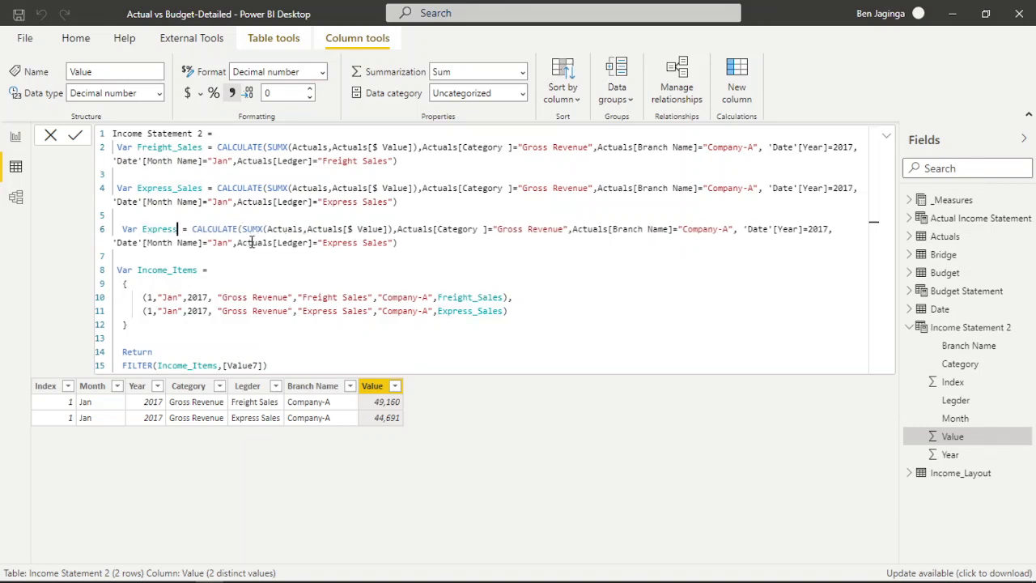
pyautogui.press('BackSpace')
pyautogui.press('BackSpace')
pyautogui.press('BackSpace')
pyautogui.press('BackSpace')
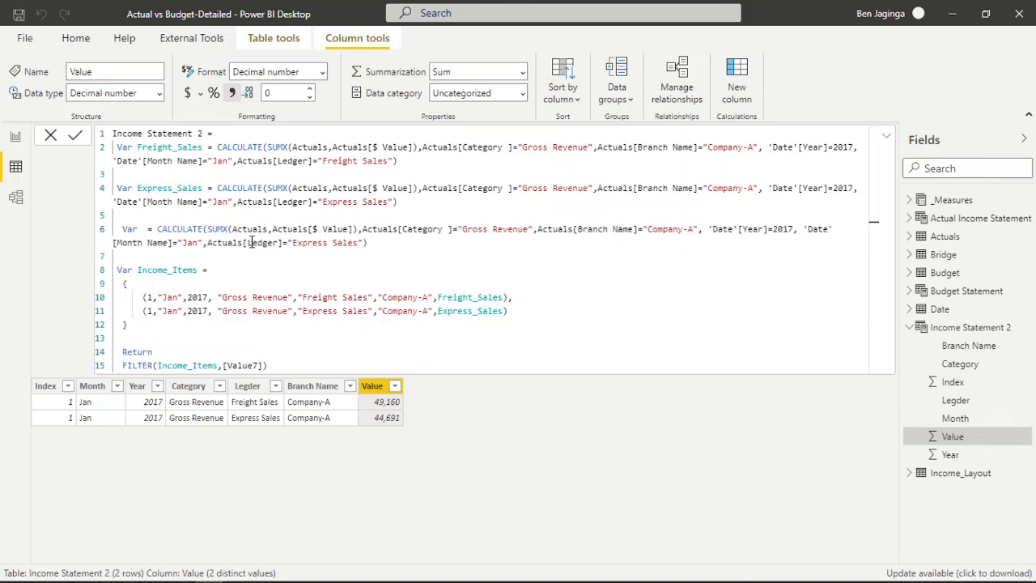
pyautogui.write('Other ')
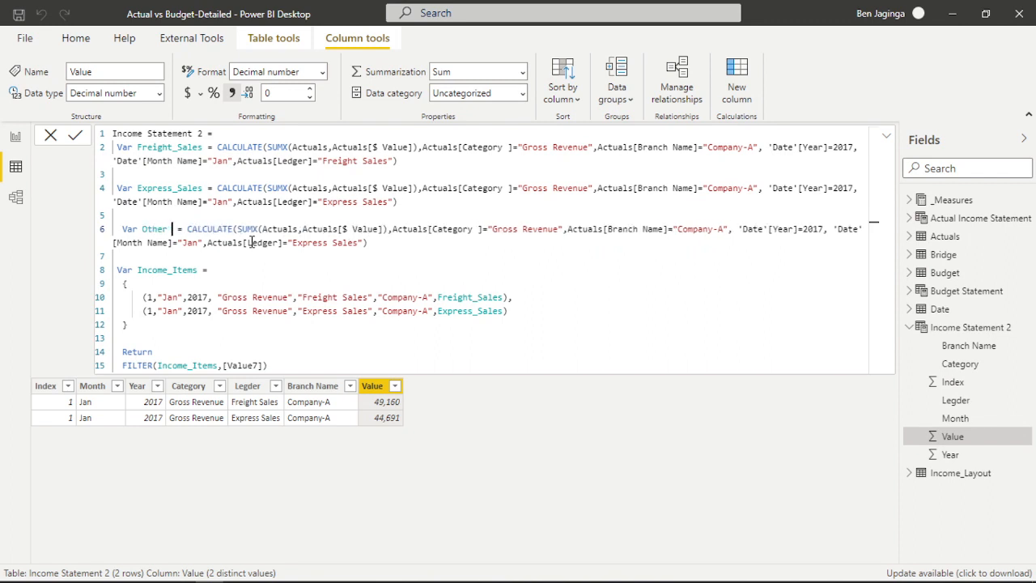
pyautogui.write('Revenue')
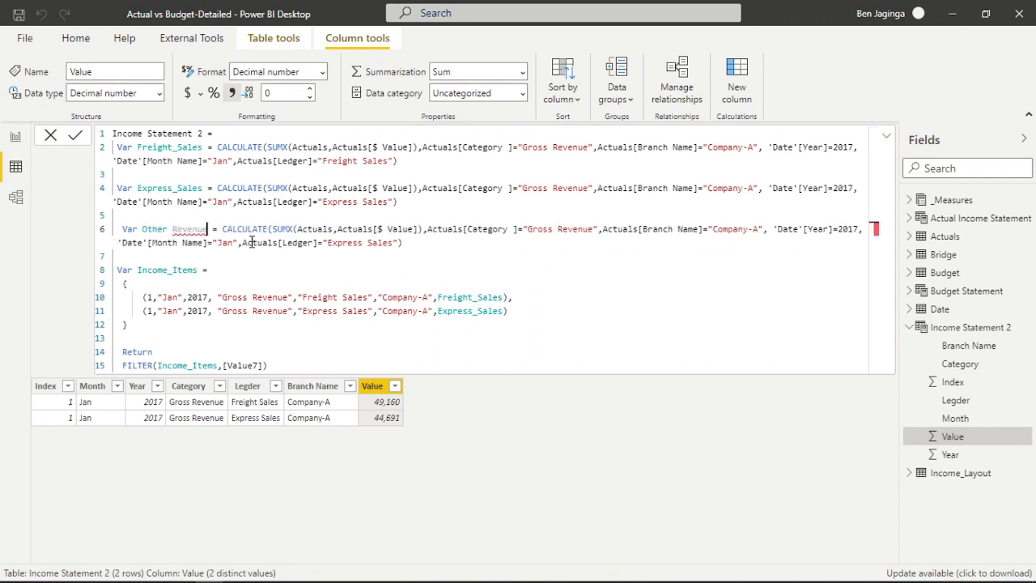
pyautogui.click(172, 230)
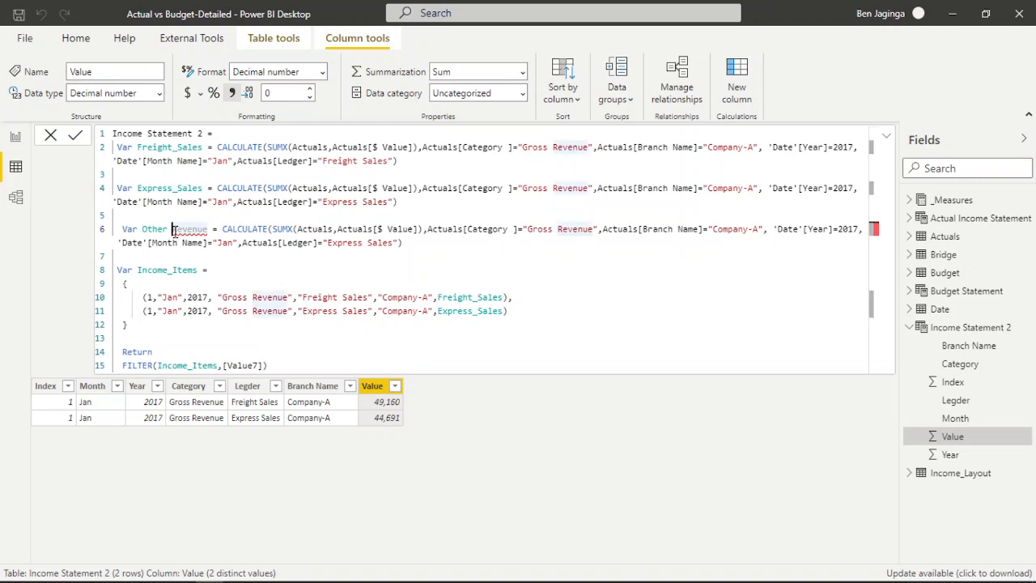
pyautogui.press('BackSpace')
pyautogui.write('_')
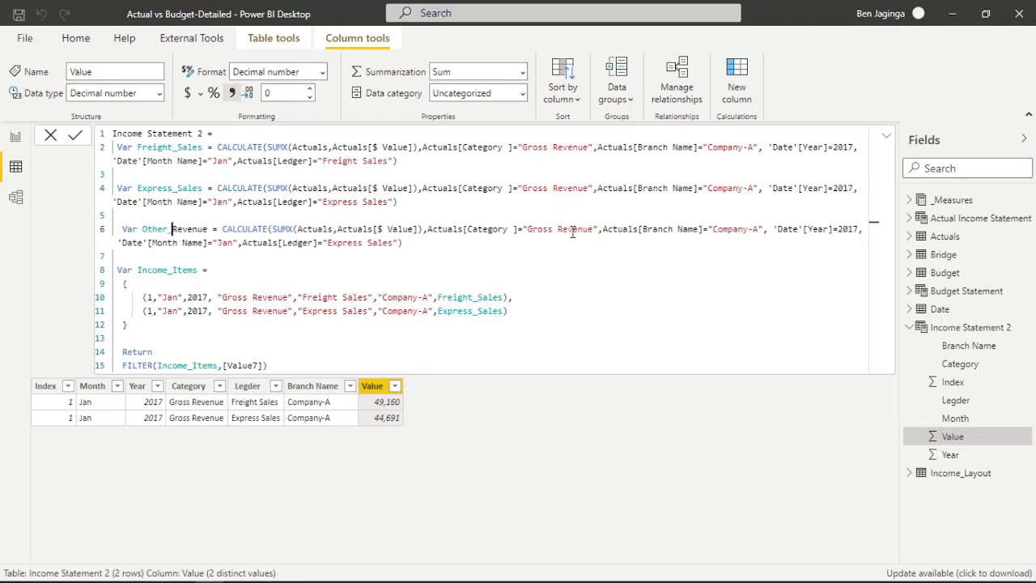
# Change the Ledger filter value in the Other_Revenue variable to "Other Revenue".
pyautogui.click(394, 244)
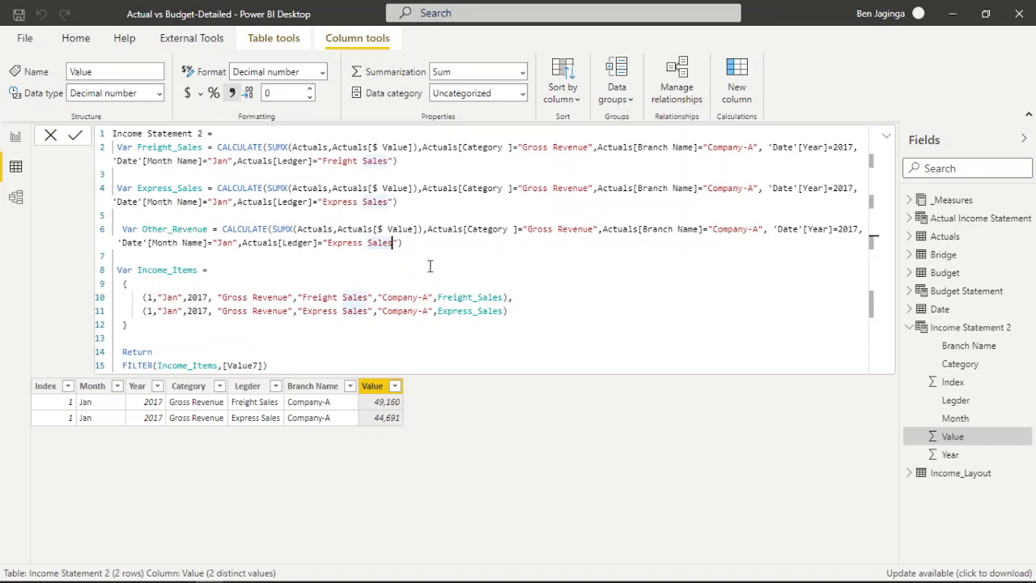
pyautogui.press('BackSpace')
pyautogui.press('BackSpace')
pyautogui.press('BackSpace')
pyautogui.press('BackSpace')
pyautogui.press('BackSpace')
pyautogui.press('BackSpace')
pyautogui.press('BackSpace')
pyautogui.press('BackSpace')
pyautogui.press('BackSpace')
pyautogui.press('BackSpace')
pyautogui.press('BackSpace')
pyautogui.press('BackSpace')
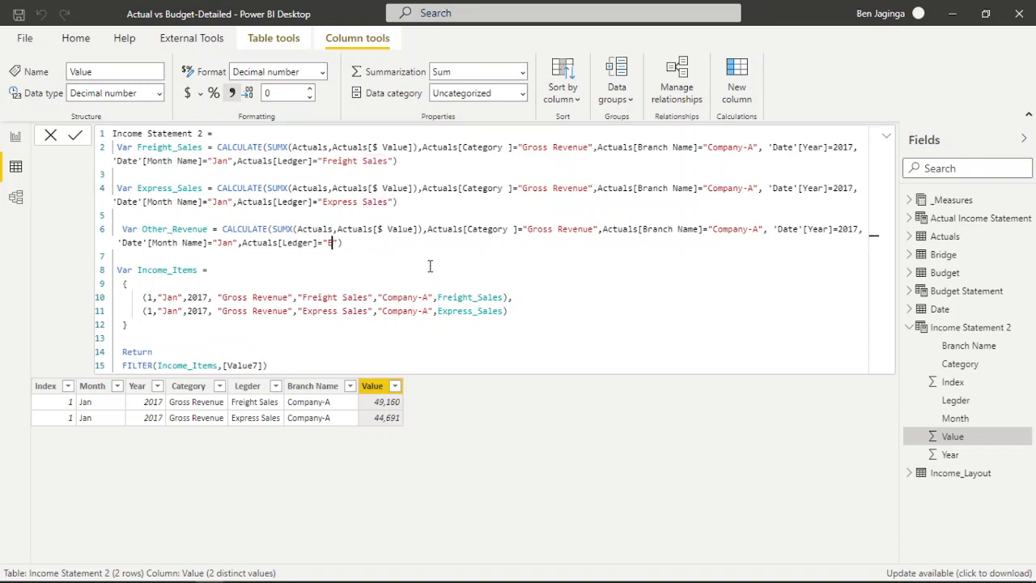
pyautogui.press('BackSpace')
pyautogui.write('Other Revenue')
# Add a third row to Income_Items by pasting a copy of the Express Sales row after a comma.
pyautogui.click(520, 318)
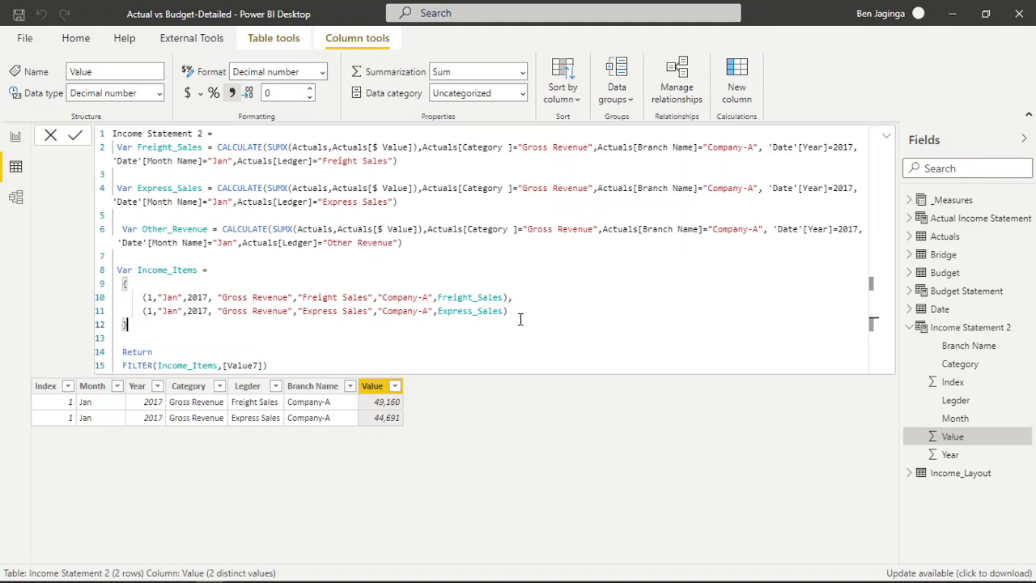
pyautogui.click(512, 314)
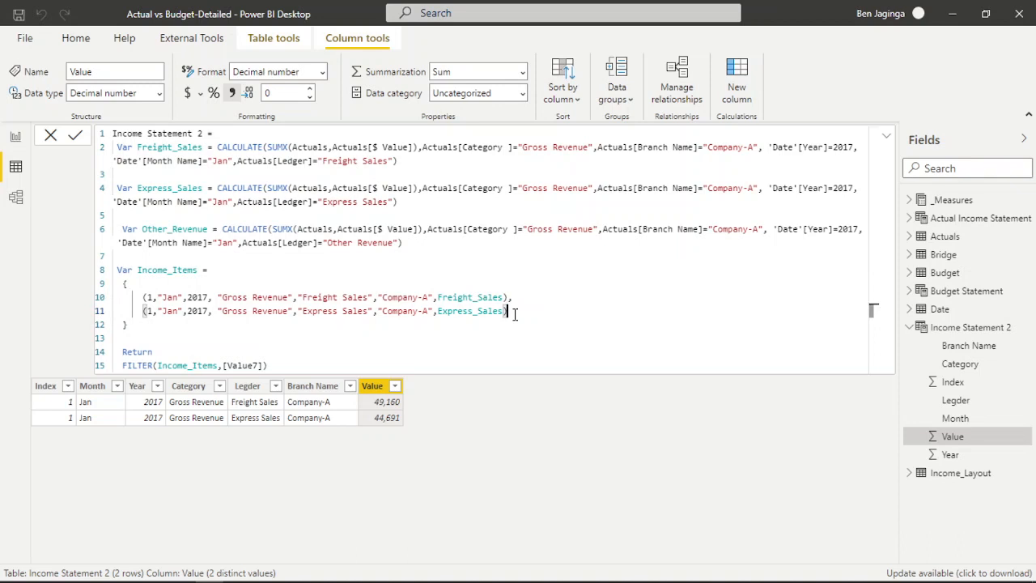
pyautogui.hotkey('shift', 'Home')
pyautogui.hotkey('ctrl', 'c')
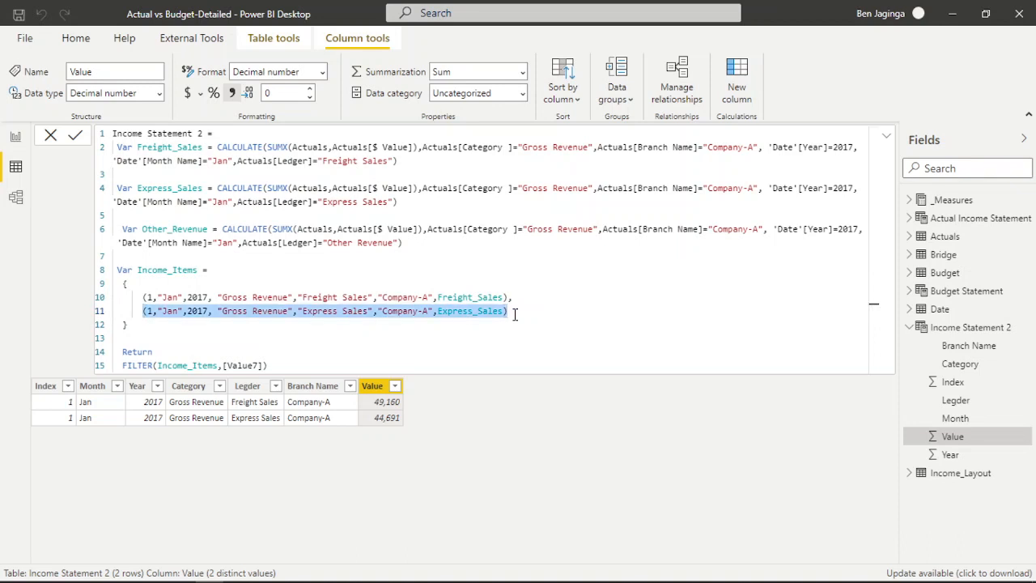
pyautogui.click(515, 314)
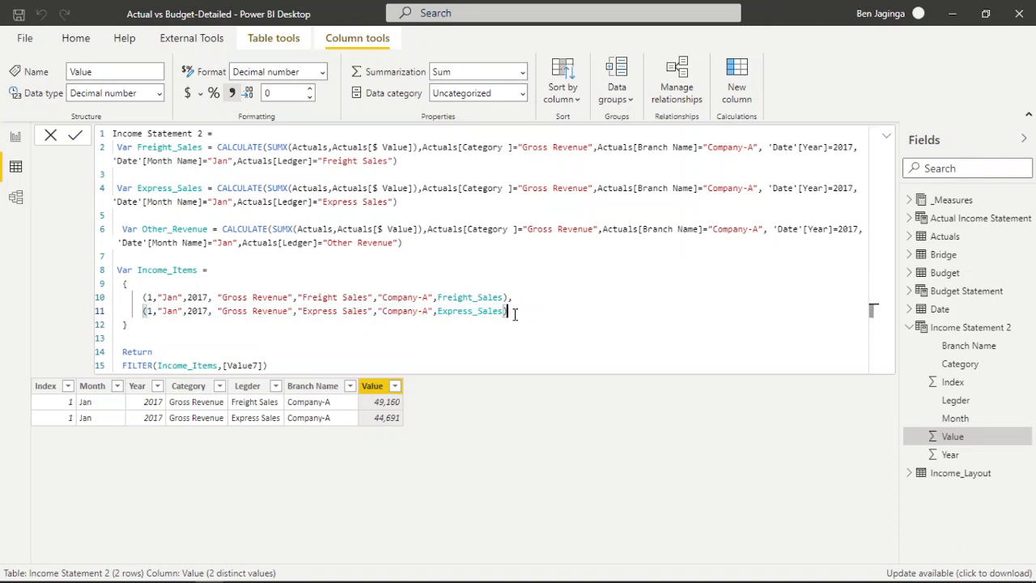
pyautogui.write(',')
pyautogui.press('Return')
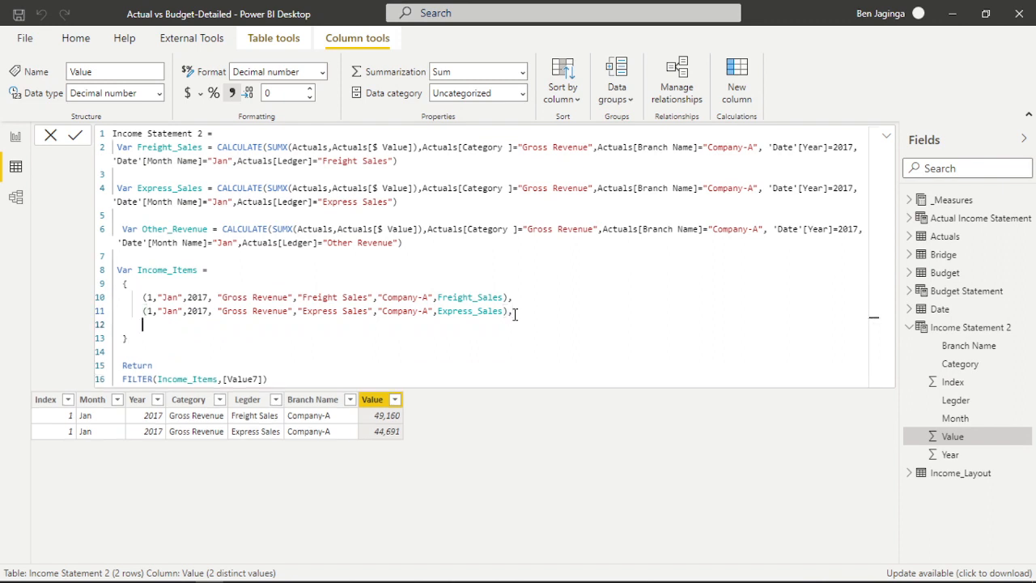
pyautogui.hotkey('ctrl', 'v')
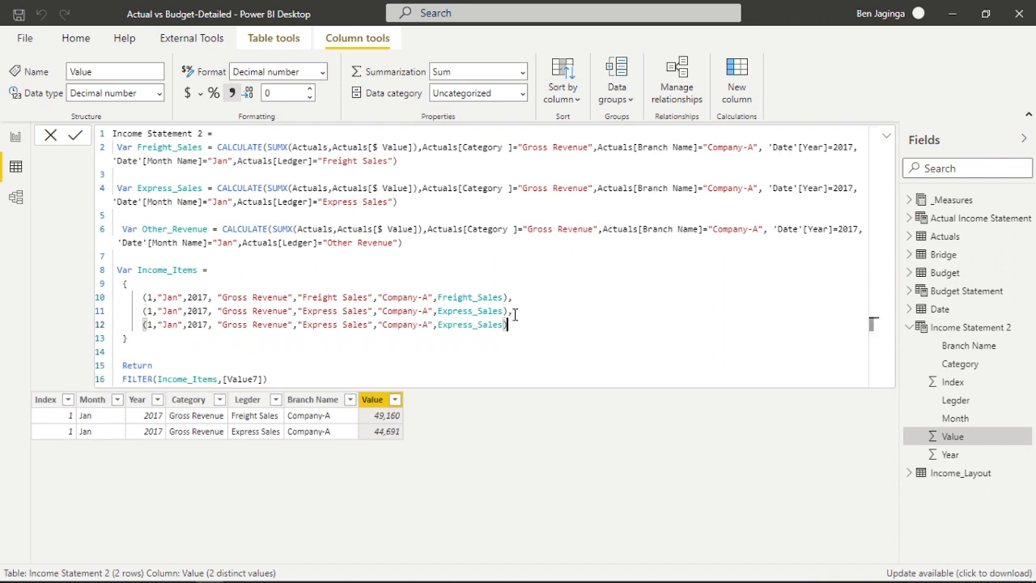
# Change the ledger text in the third Income_Items row to "Other Revenue".
pyautogui.click(370, 325)
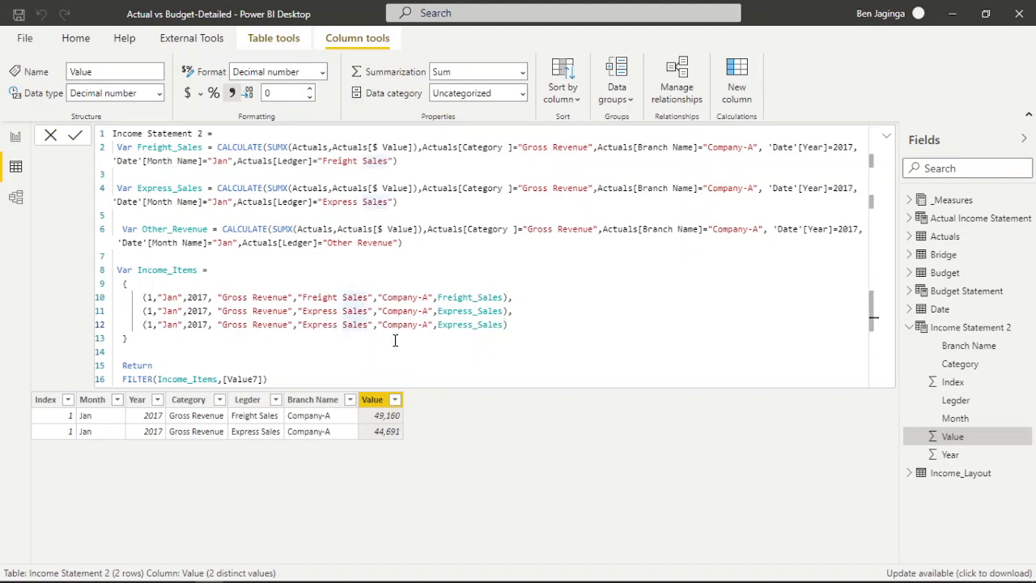
pyautogui.press('BackSpace')
pyautogui.press('BackSpace')
pyautogui.press('BackSpace')
pyautogui.press('BackSpace')
pyautogui.press('BackSpace')
pyautogui.press('BackSpace')
pyautogui.press('BackSpace')
pyautogui.press('BackSpace')
pyautogui.press('BackSpace')
pyautogui.press('BackSpace')
pyautogui.press('BackSpace')
pyautogui.press('BackSpace')
pyautogui.press('BackSpace')
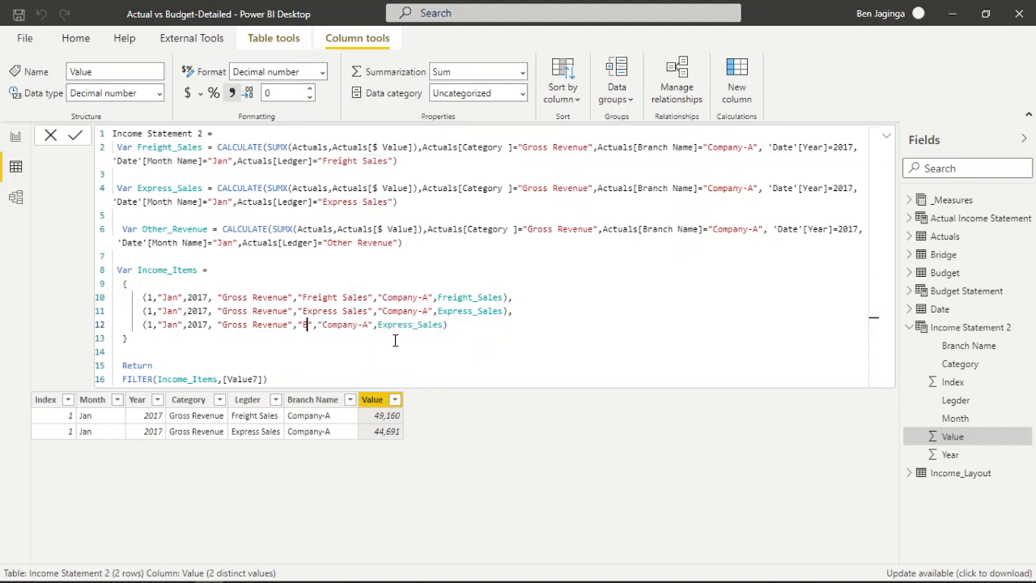
pyautogui.write('Other Revenue')
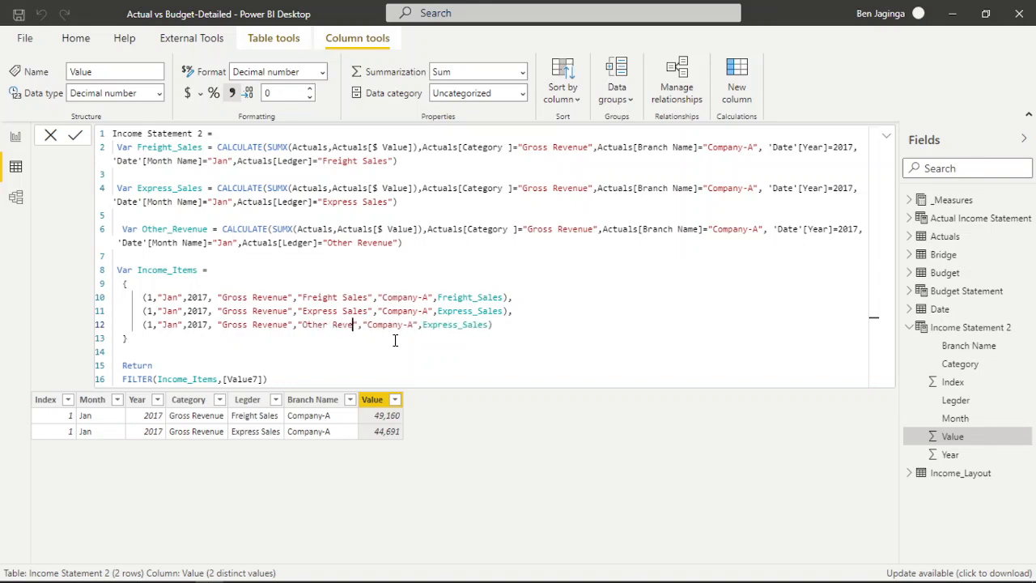
# Replace the third row's value reference with the Other_Revenue variable and commit the Income Statement 2 formula.
pyautogui.click(506, 325)
pyautogui.press('BackSpace')
pyautogui.press('BackSpace')
pyautogui.press('BackSpace')
pyautogui.press('BackSpace')
pyautogui.press('BackSpace')
pyautogui.press('BackSpace')
pyautogui.press('BackSpace')
pyautogui.press('BackSpace')
pyautogui.press('BackSpace')
pyautogui.press('BackSpace')
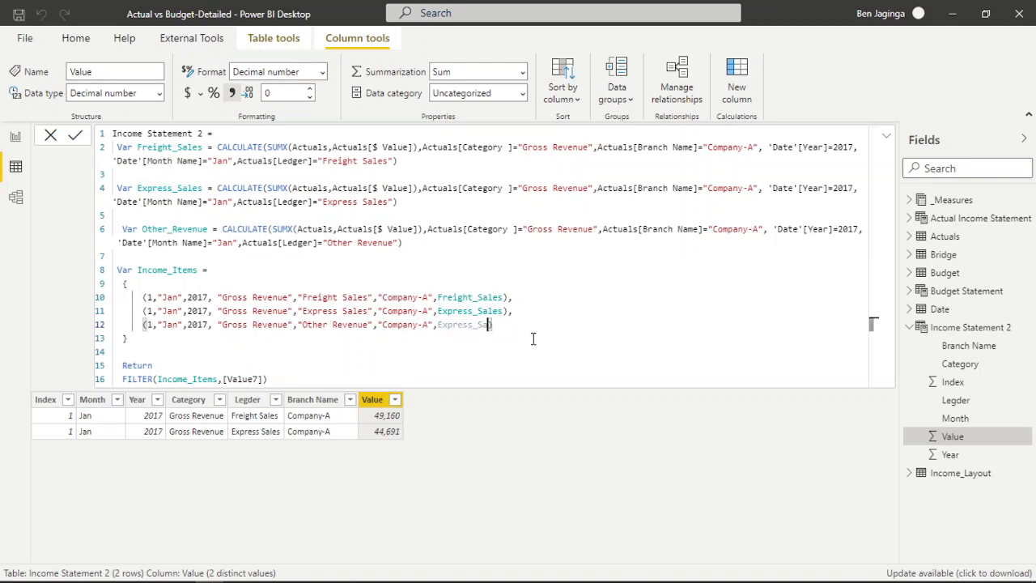
pyautogui.press('BackSpace')
pyautogui.press('BackSpace')
pyautogui.press('BackSpace')
pyautogui.write('oth')
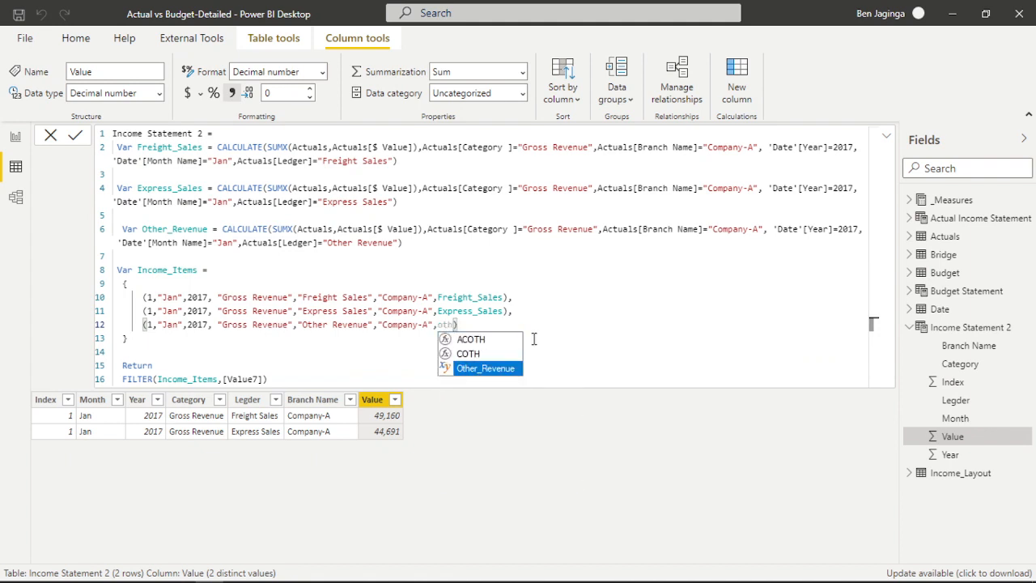
pyautogui.press('Tab')
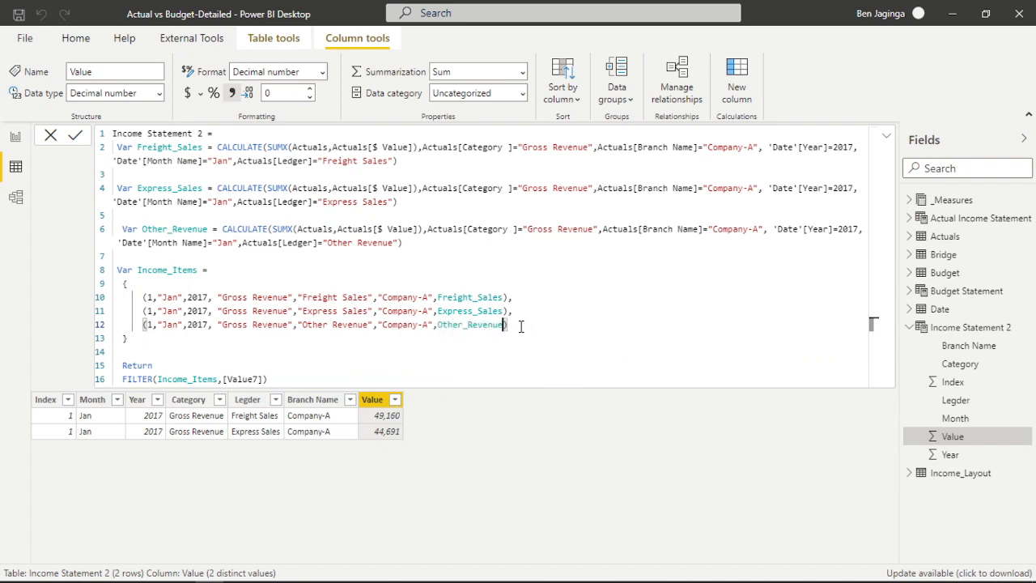
pyautogui.press('Return')
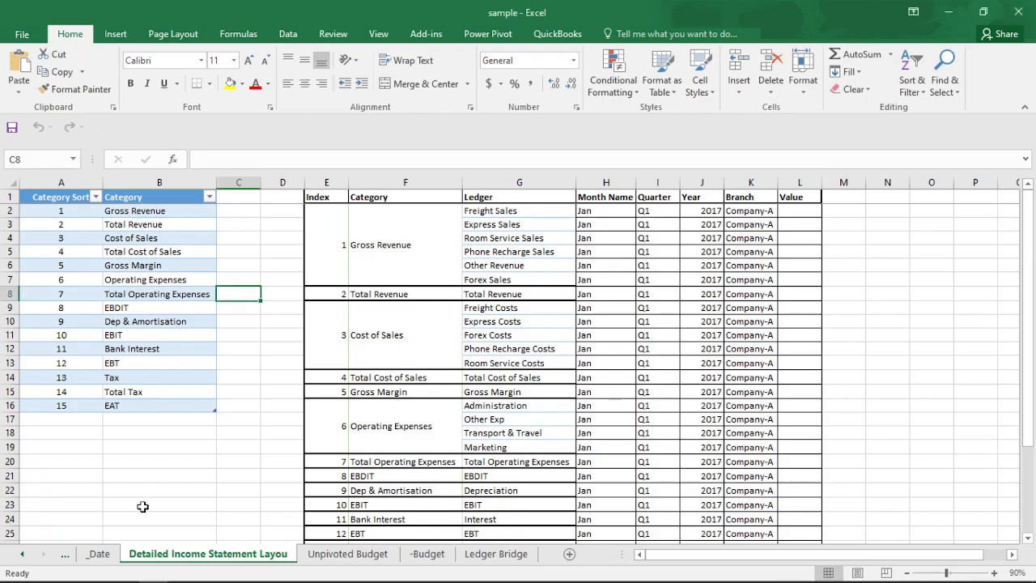
# Open the _Actuals sheet in the Excel sample workbook and compare its ledgers with the Income Statement 2 table in Power BI.
pyautogui.click(22, 555)
pyautogui.click(97, 554)
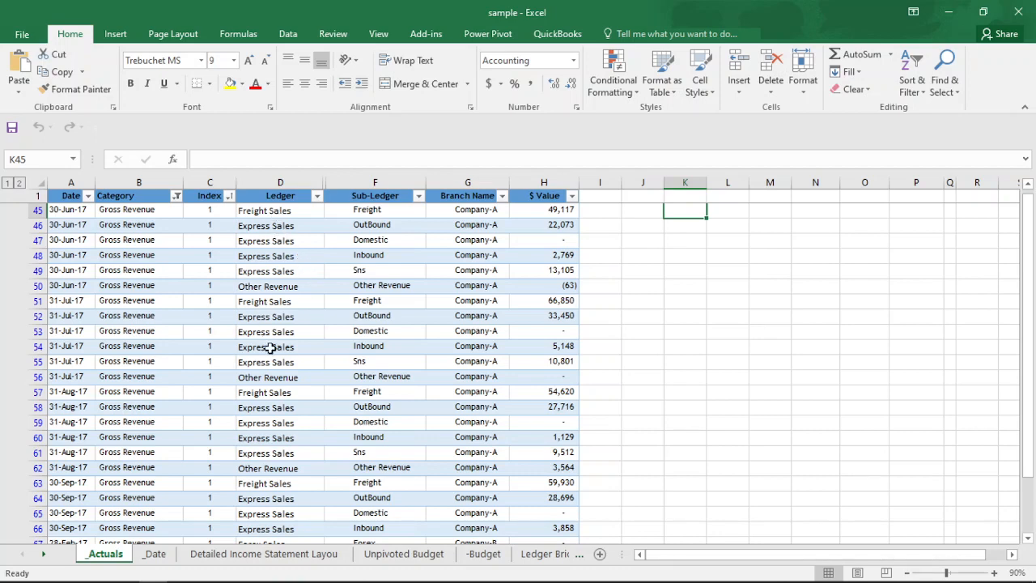
pyautogui.hotkey('alt', 'Tab')
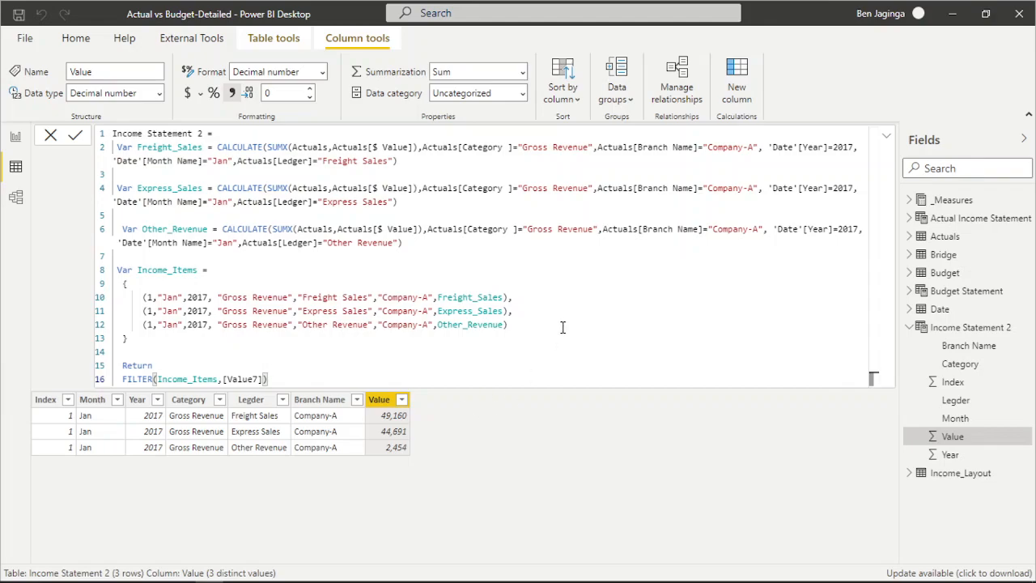
pyautogui.hotkey('alt', 'Tab')
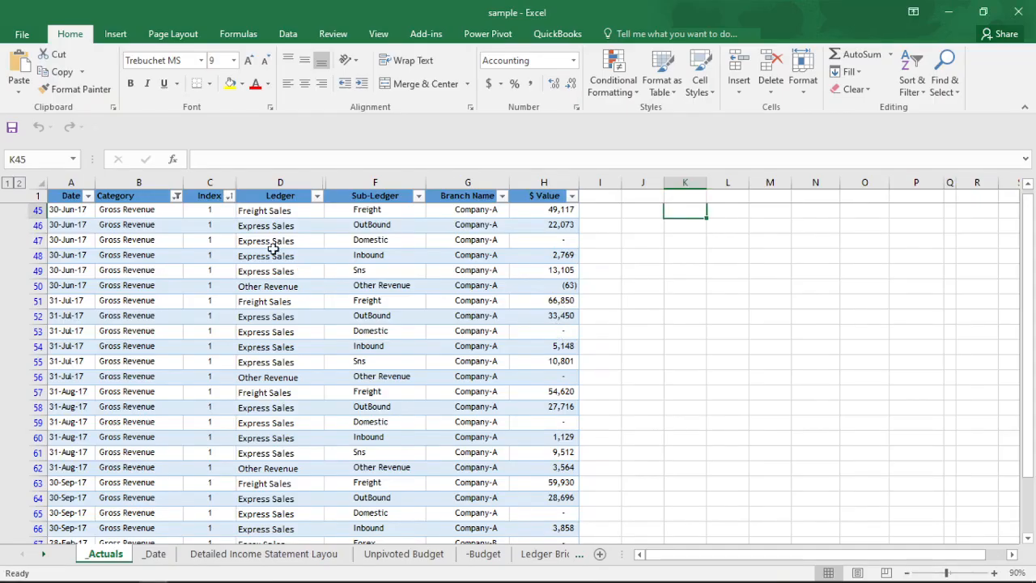
# Filter the Branch Name column of the Actuals data to Company-A and examine its Gross Revenue ledgers.
pyautogui.click(502, 197)
pyautogui.click(353, 343)
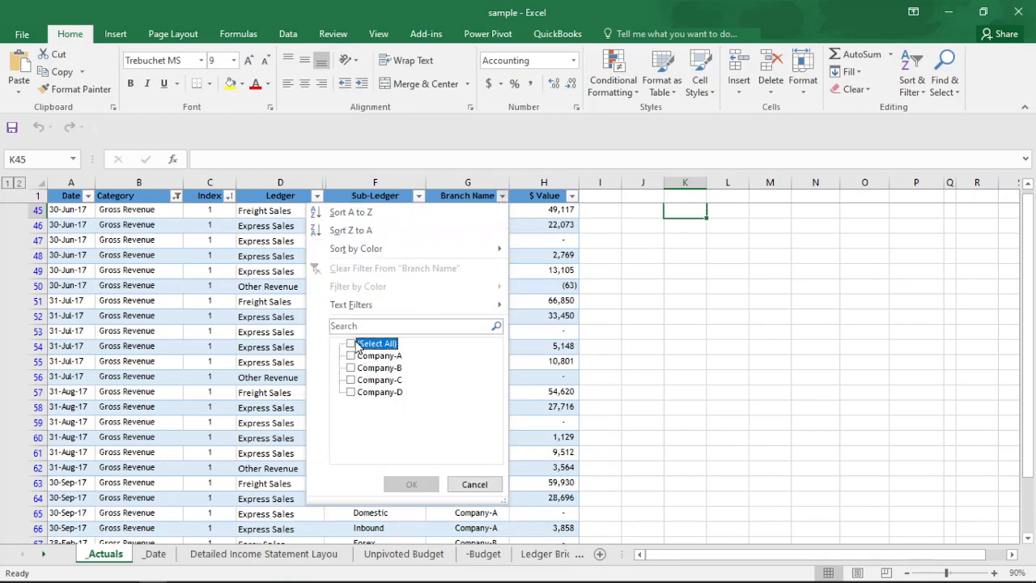
pyautogui.click(351, 355)
pyautogui.click(405, 484)
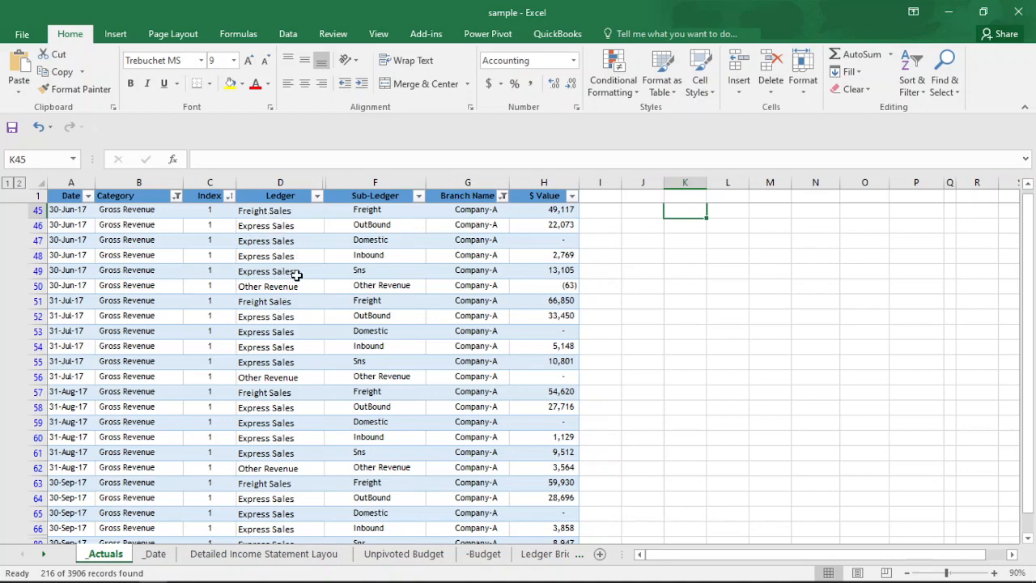
pyautogui.scroll(-5, 271, 381)
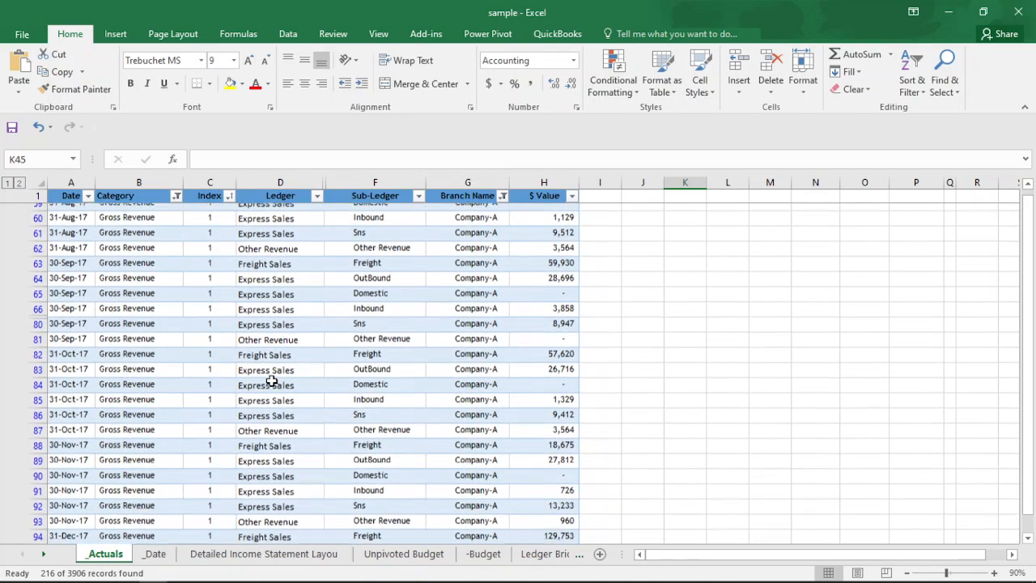
pyautogui.scroll(-3, 272, 380)
pyautogui.scroll(5, 275, 382)
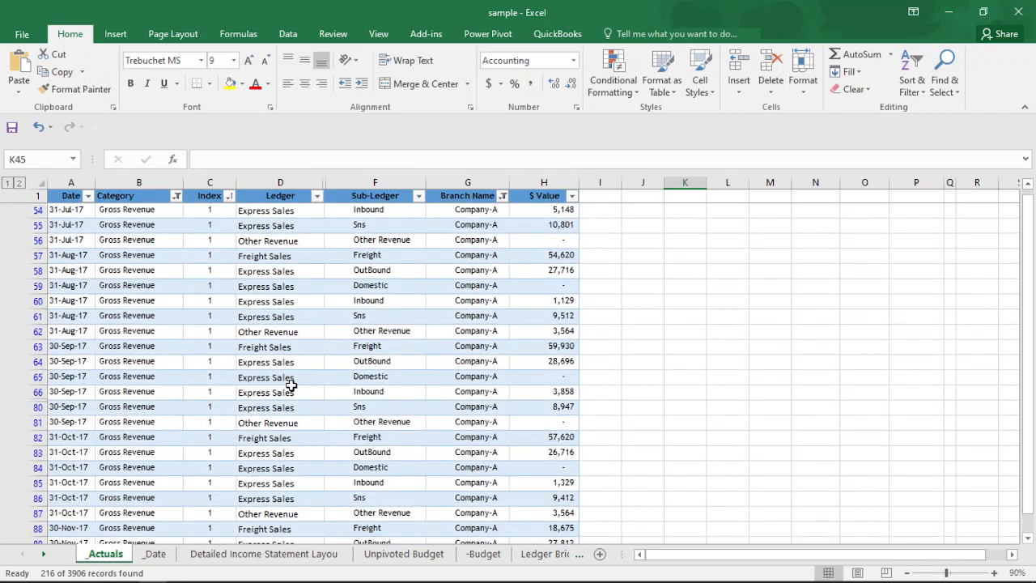
pyautogui.scroll(8, 290, 386)
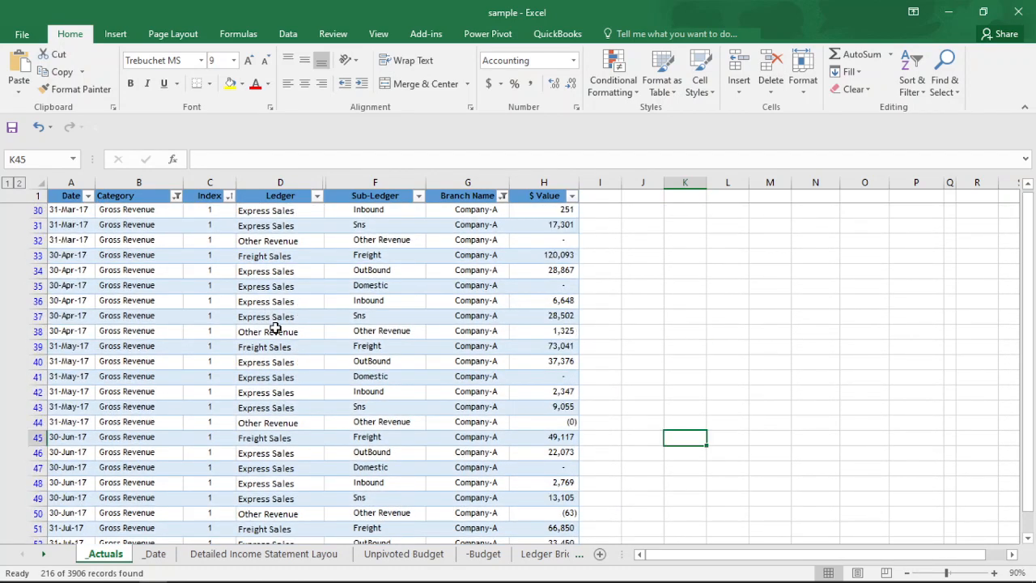
pyautogui.scroll(3, 275, 328)
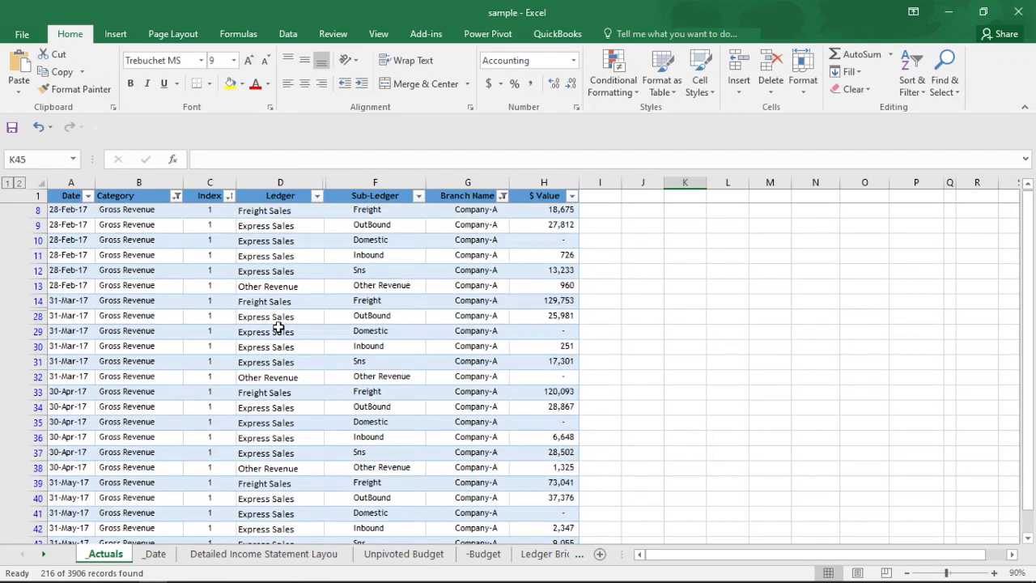
# Reset the Branch Name filter on the Actuals data to show all companies.
pyautogui.click(503, 196)
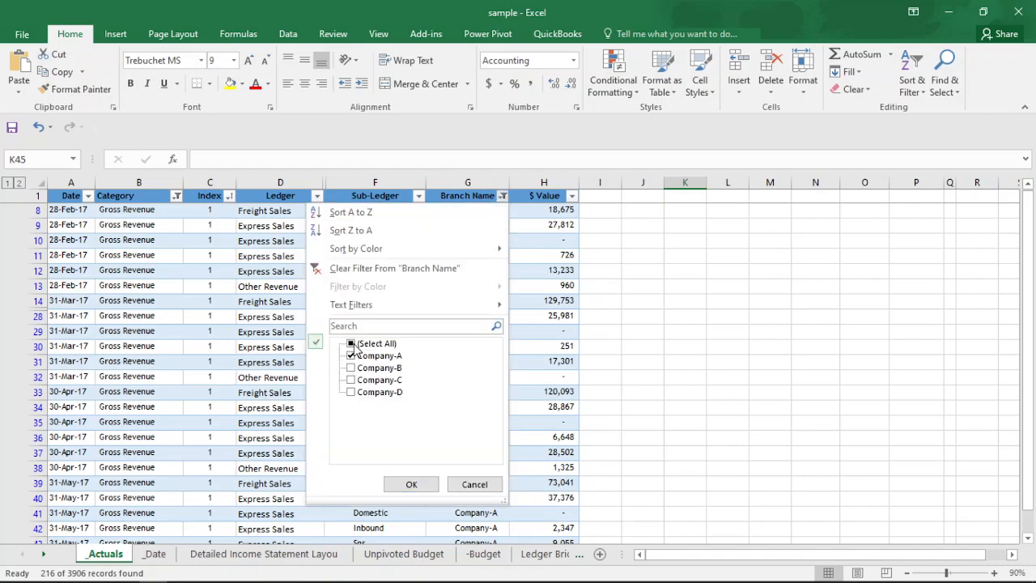
pyautogui.click(356, 346)
pyautogui.click(409, 483)
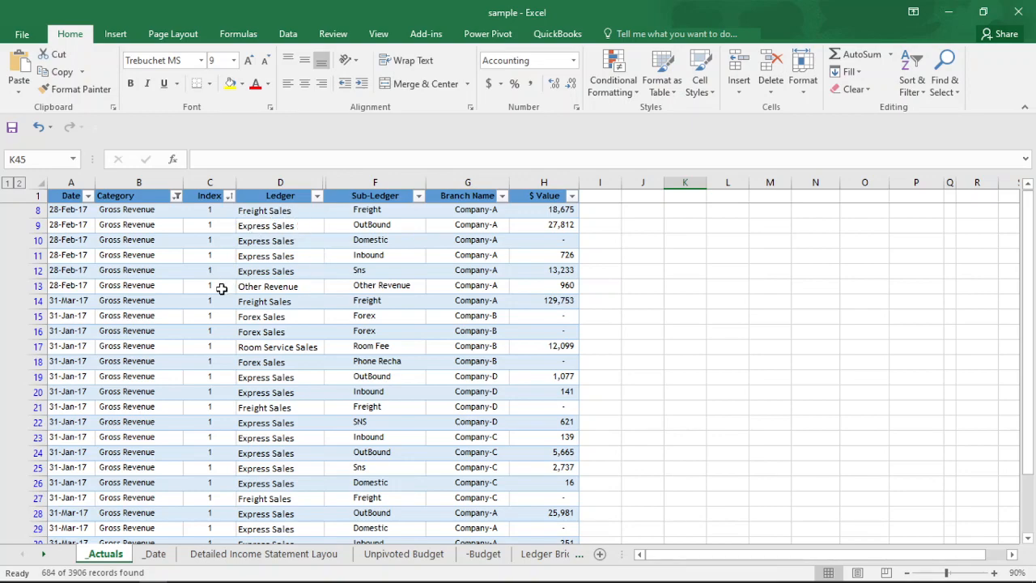
# Switch to Power BI and declare a TotalRevenue variable below Other_Revenue in the Income Statement 2 formula, starting with Freight_Sales.
pyautogui.hotkey('alt', 'Tab')
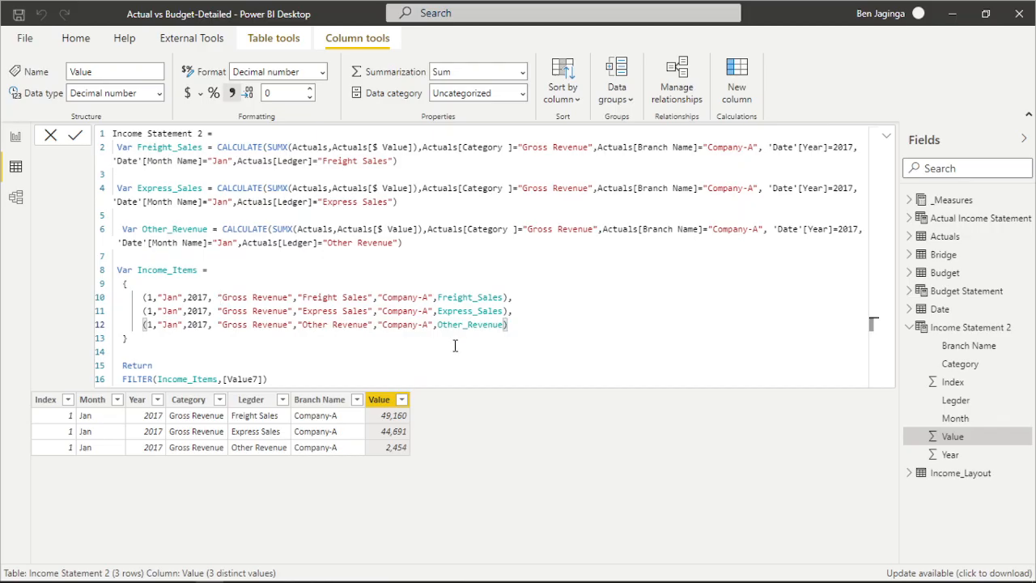
pyautogui.click(411, 247)
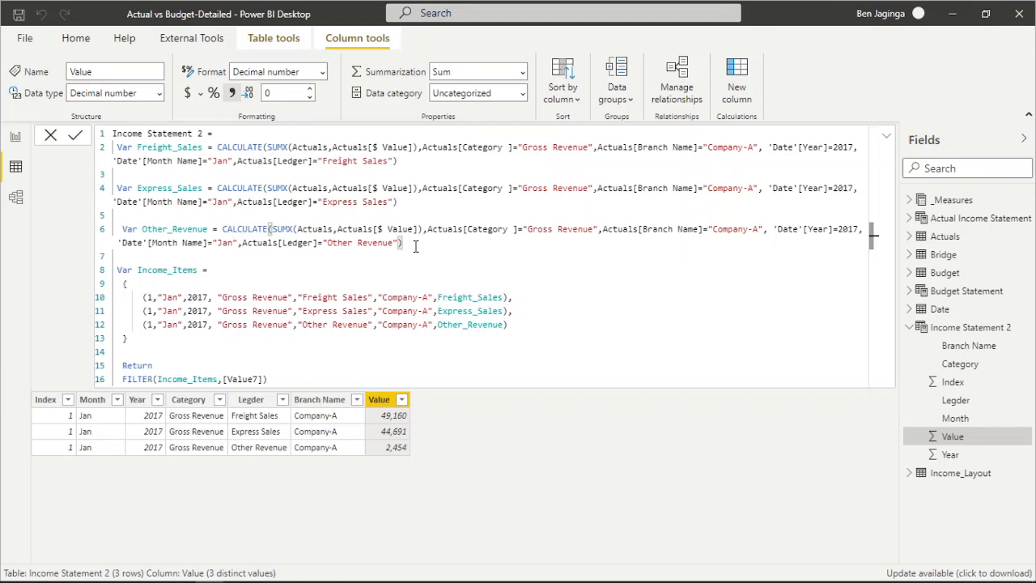
pyautogui.press('Return')
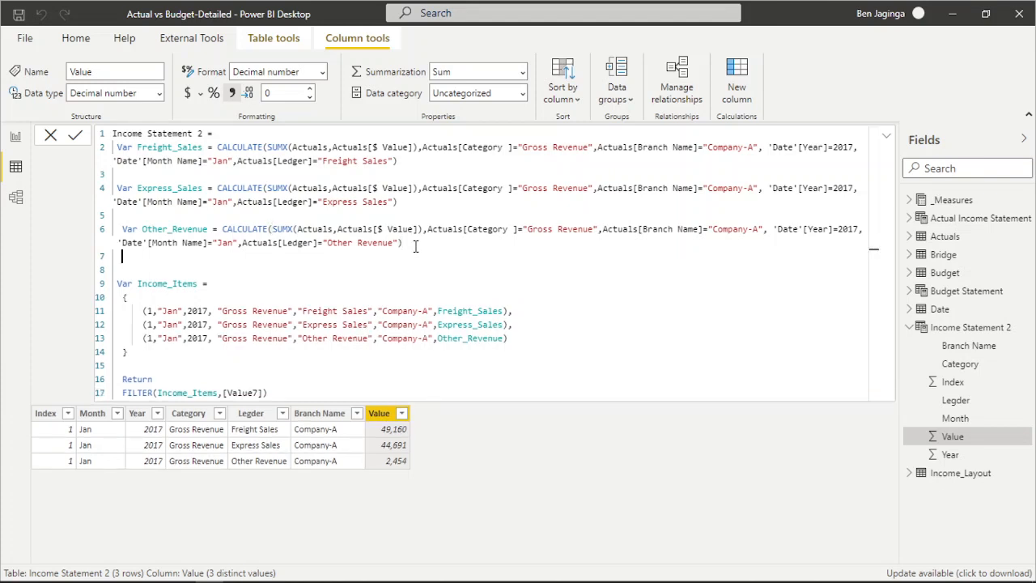
pyautogui.press('Return')
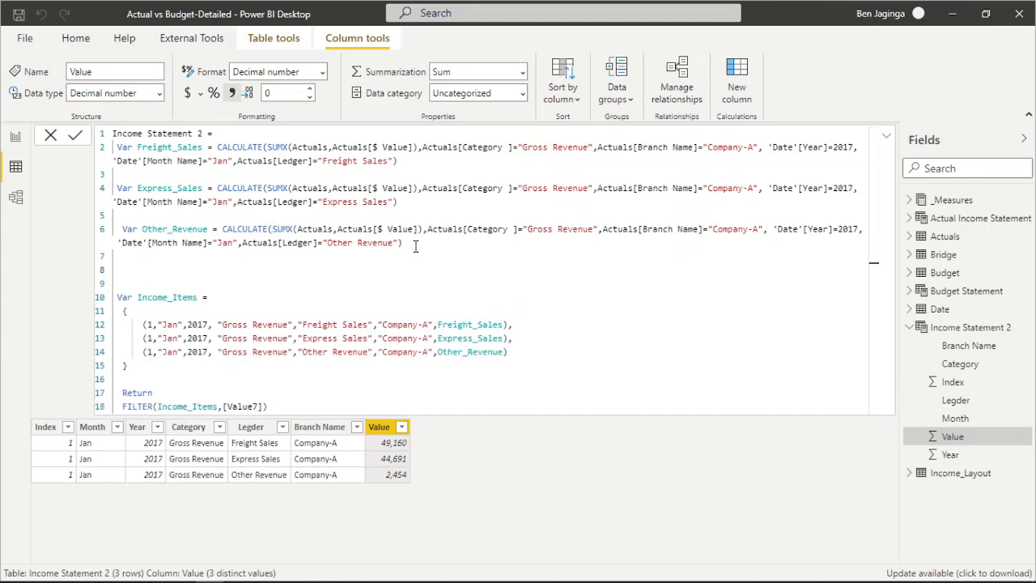
pyautogui.write('Var TotalRevenue = fre')
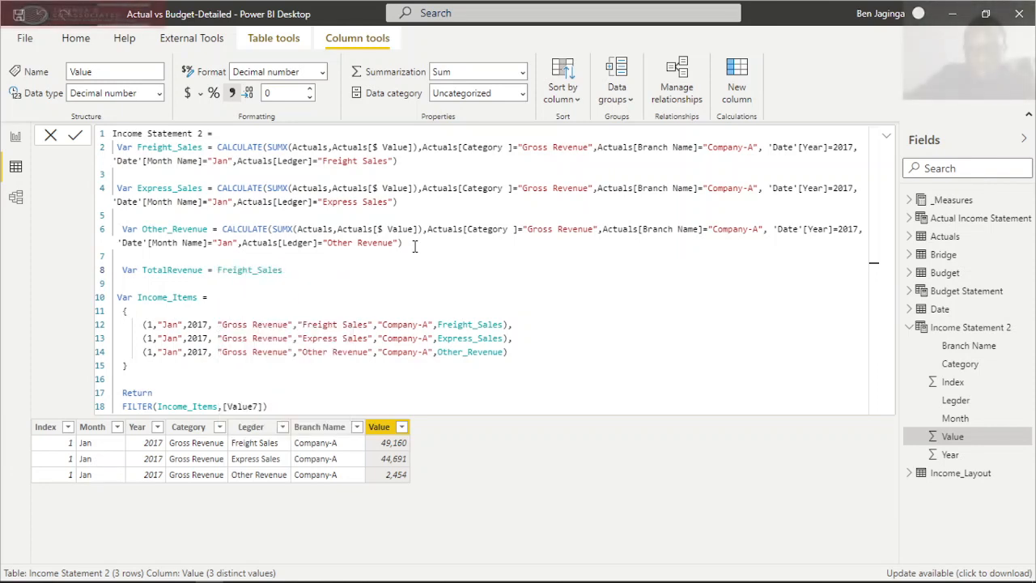
# Complete the TotalRevenue sum by adding the Express_Sales and Other_Revenue variables to it.
pyautogui.write('+')
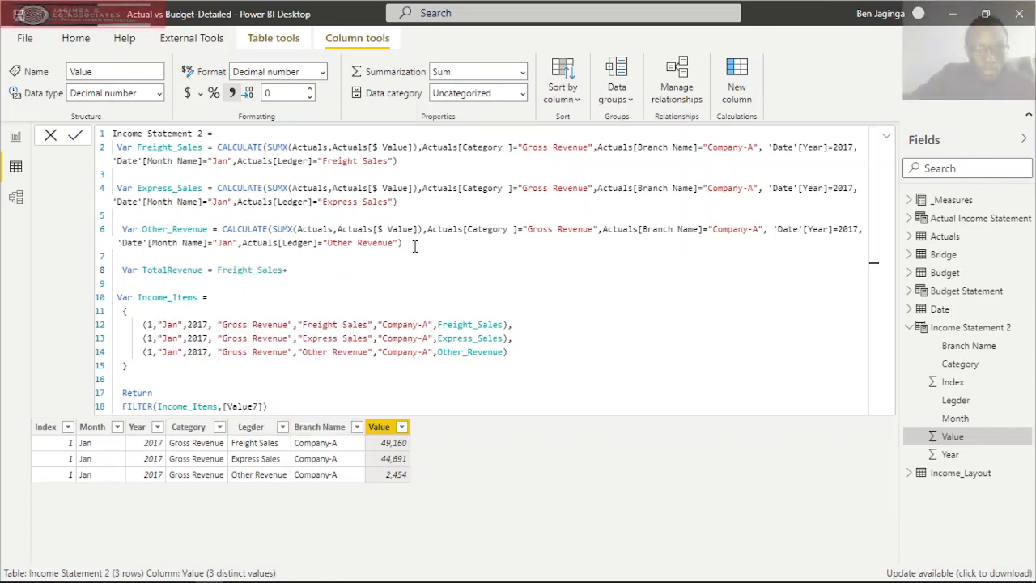
pyautogui.write('expr')
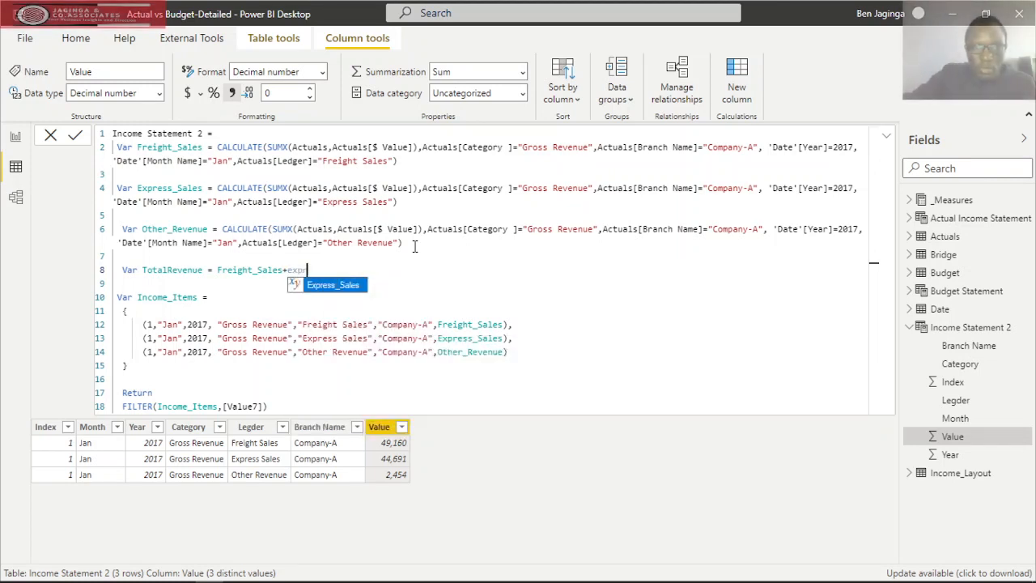
pyautogui.press('Tab')
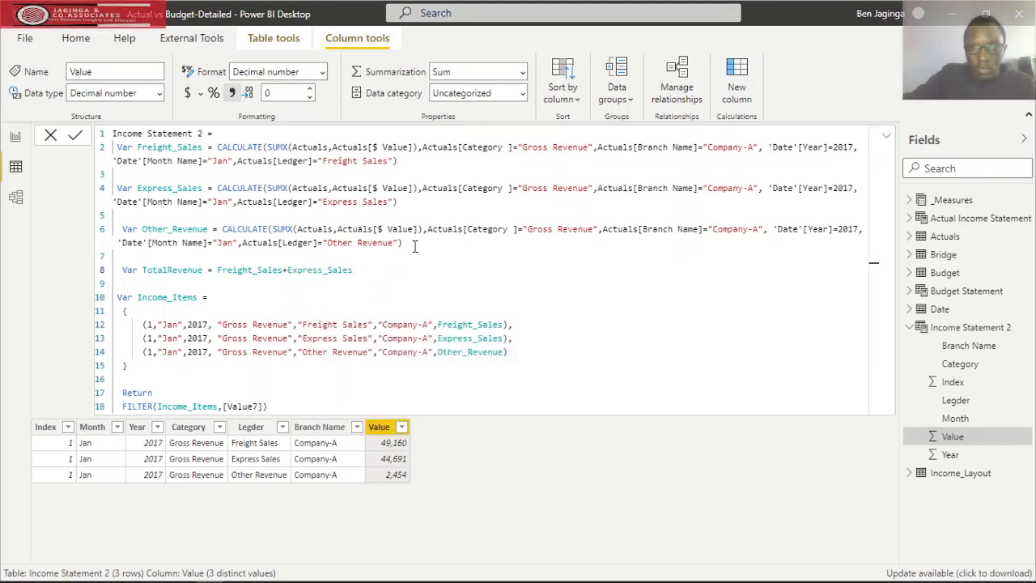
pyautogui.write('+')
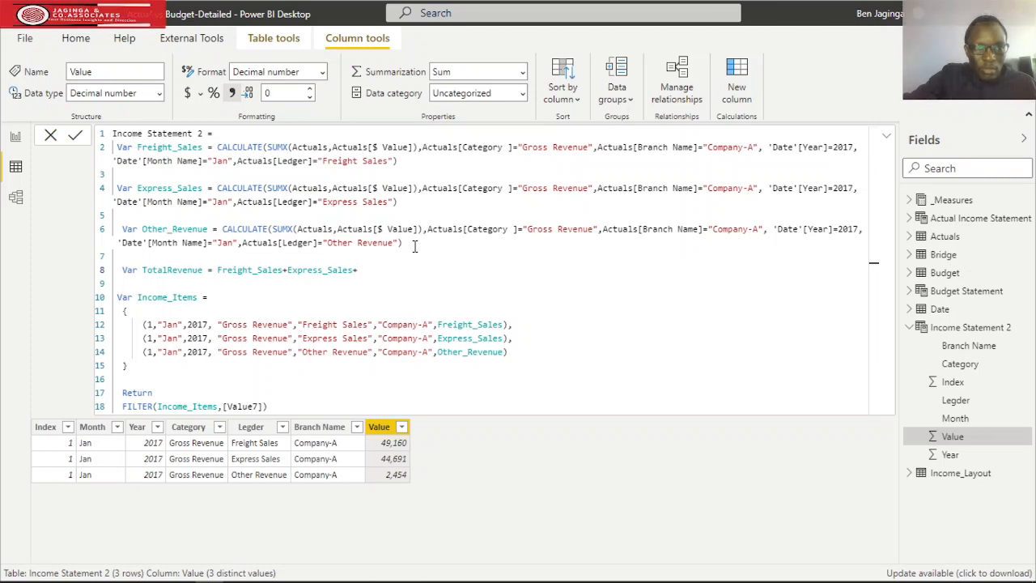
pyautogui.write('i')
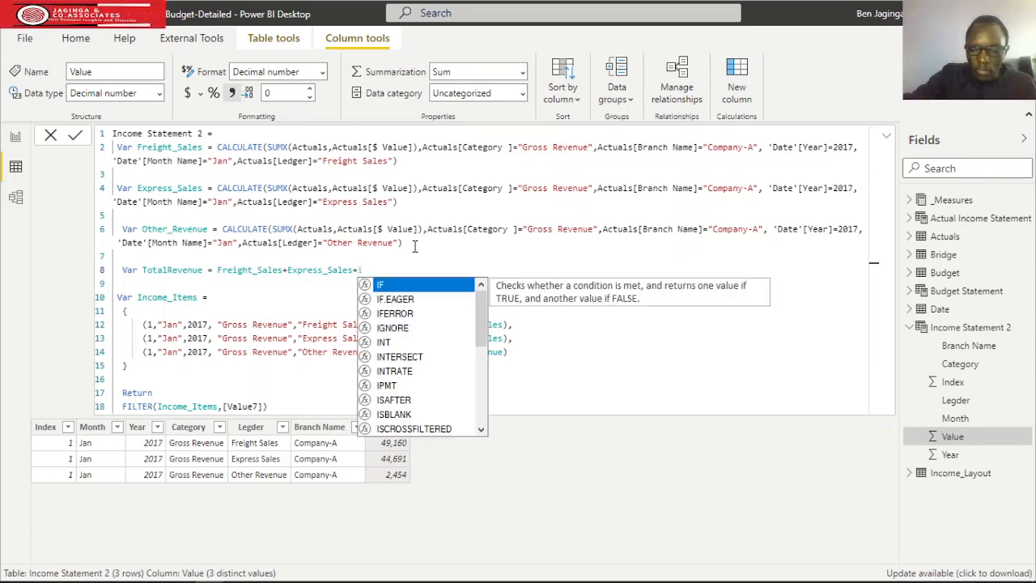
pyautogui.press('BackSpace')
pyautogui.write('othe')
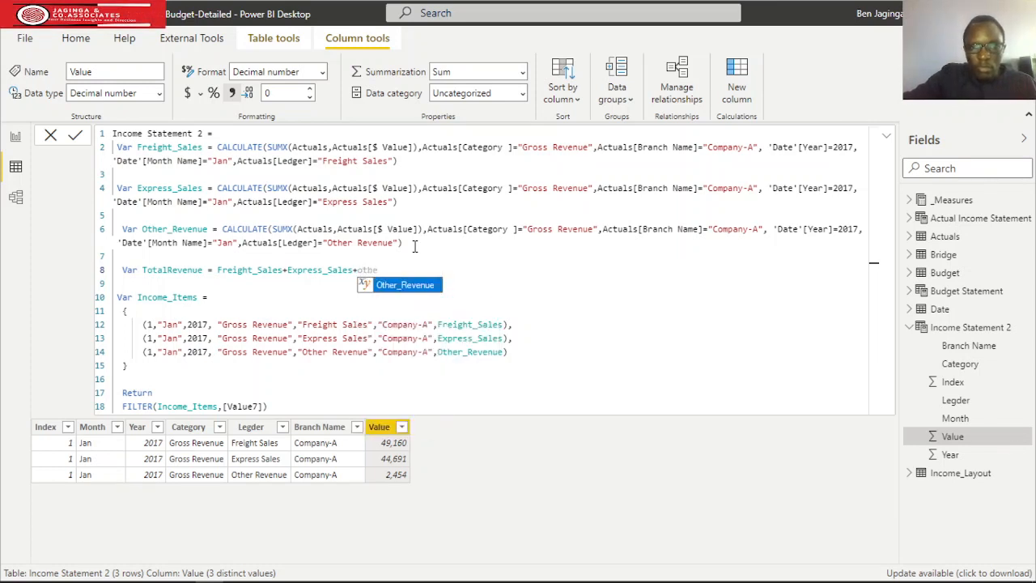
pyautogui.press('Tab')
# Duplicate the Other Revenue row as a fourth row of Income_Items, separated by a comma.
pyautogui.click(516, 356)
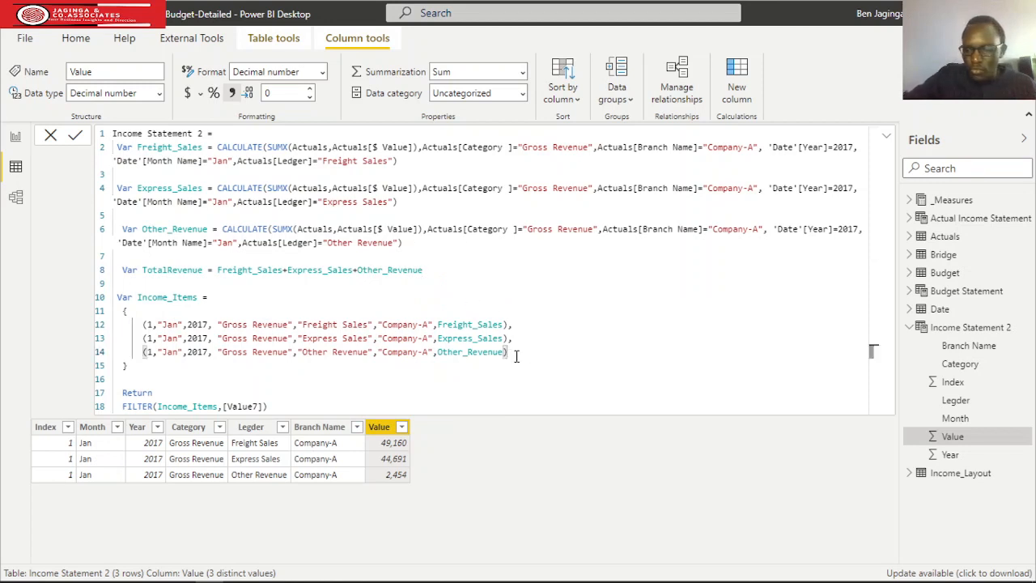
pyautogui.hotkey('shift', 'Home')
pyautogui.hotkey('ctrl', 'c')
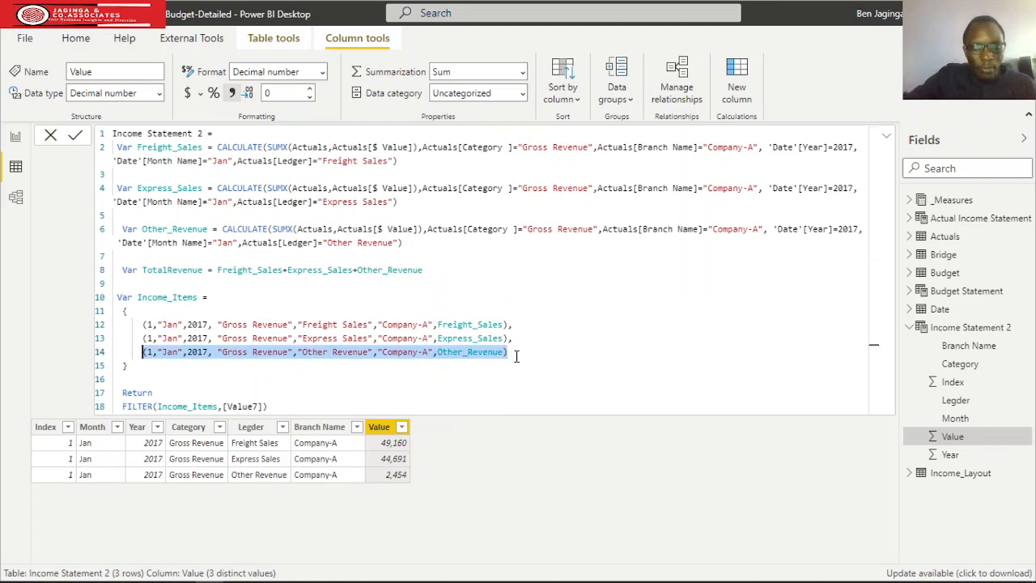
pyautogui.click(515, 356)
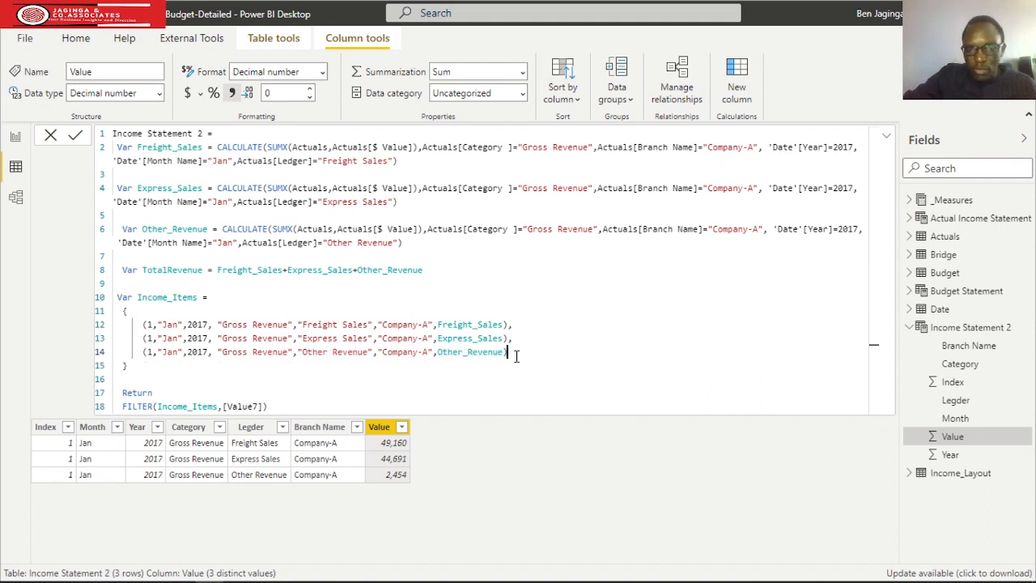
pyautogui.write(',')
pyautogui.press('Return')
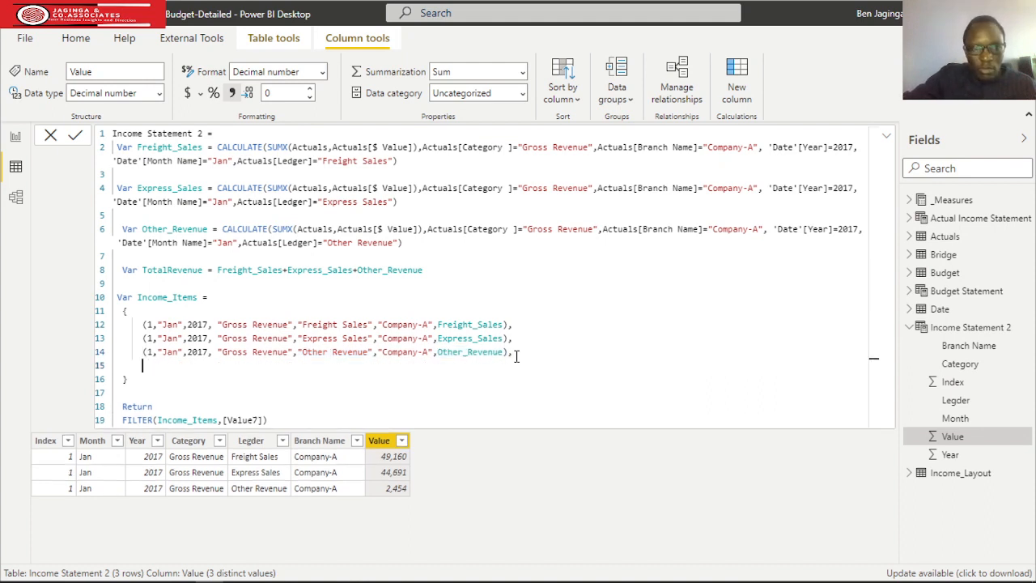
pyautogui.hotkey('ctrl', 'v')
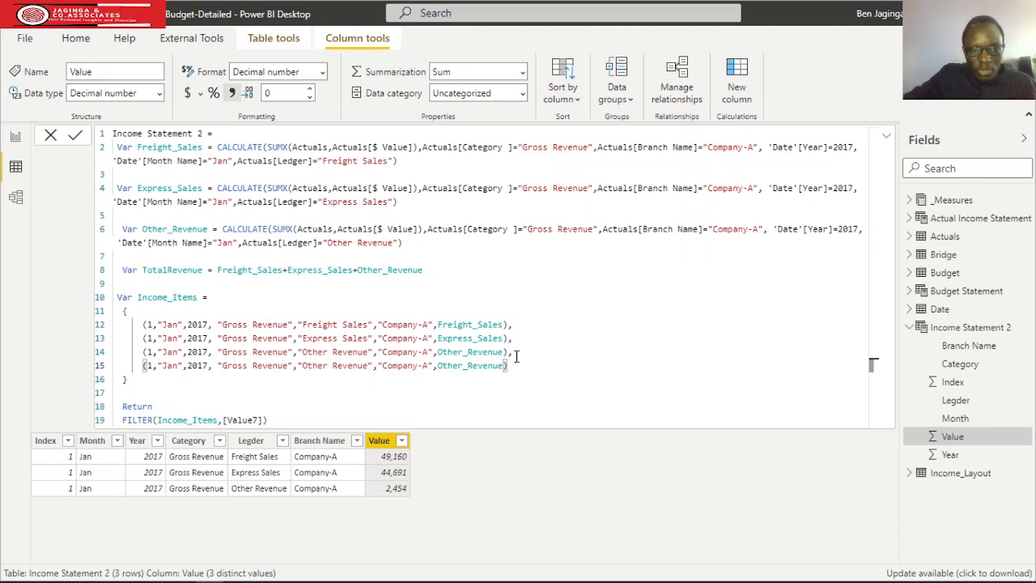
# Change the fourth row's category text to "Total Revenue".
pyautogui.click(288, 365)
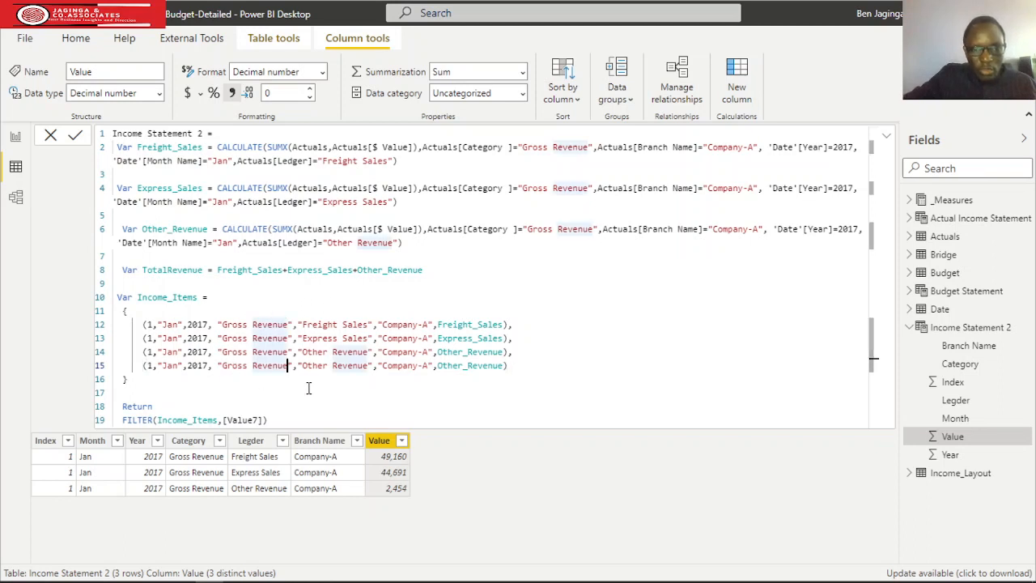
pyautogui.press('BackSpace')
pyautogui.press('BackSpace')
pyautogui.press('BackSpace')
pyautogui.press('BackSpace')
pyautogui.press('BackSpace')
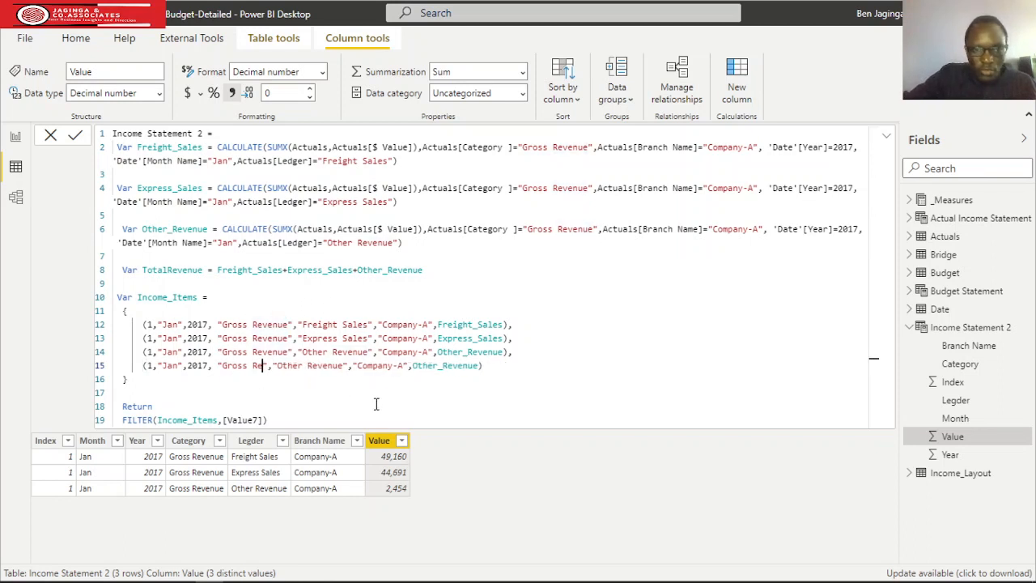
pyautogui.press('BackSpace')
pyautogui.press('BackSpace')
pyautogui.press('BackSpace')
pyautogui.press('BackSpace')
pyautogui.press('BackSpace')
pyautogui.press('BackSpace')
pyautogui.press('BackSpace')
pyautogui.press('BackSpace')
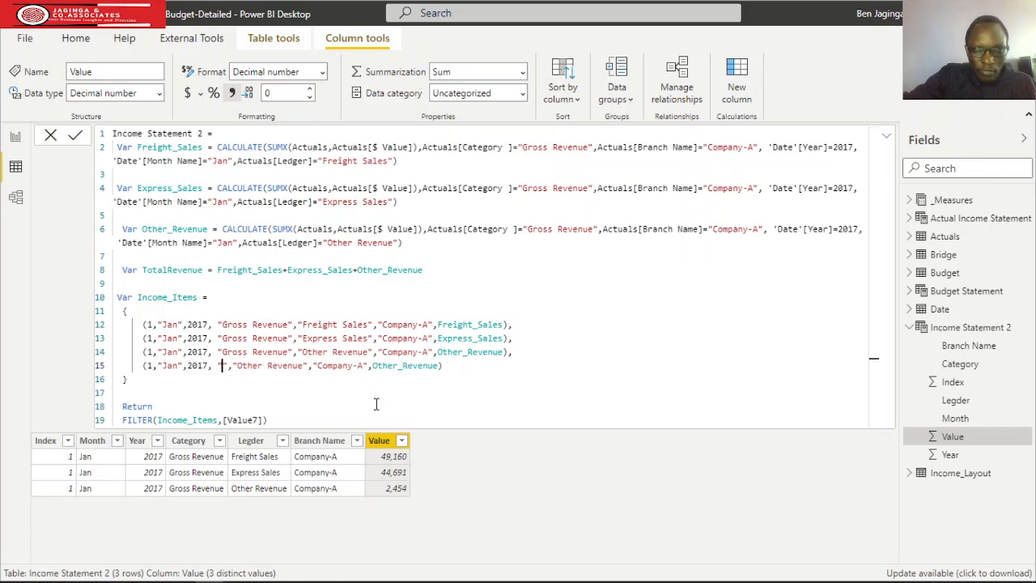
pyautogui.write('Total ')
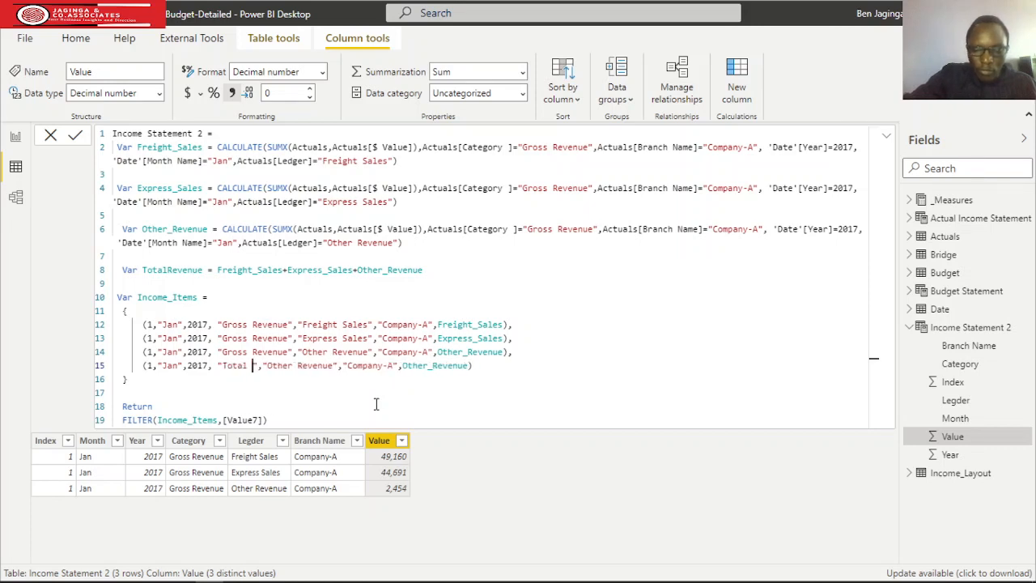
pyautogui.write('Revenue')
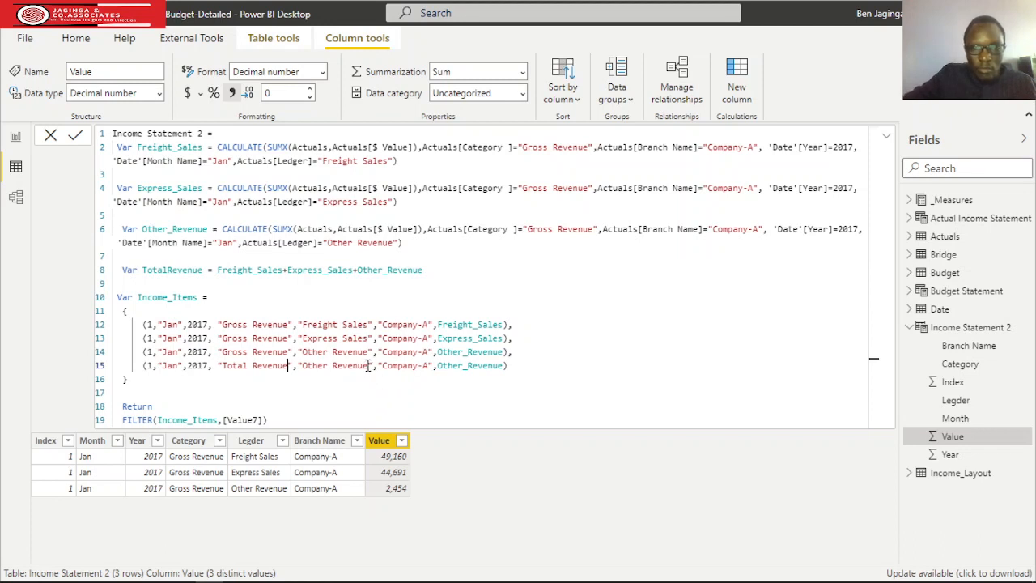
# Replace the fourth row's ledger text with "Tota Revenue".
pyautogui.click(367, 365)
pyautogui.press('BackSpace')
pyautogui.press('BackSpace')
pyautogui.press('BackSpace')
pyautogui.press('BackSpace')
pyautogui.press('BackSpace')
pyautogui.press('BackSpace')
pyautogui.press('BackSpace')
pyautogui.press('BackSpace')
pyautogui.press('BackSpace')
pyautogui.press('BackSpace')
pyautogui.press('BackSpace')
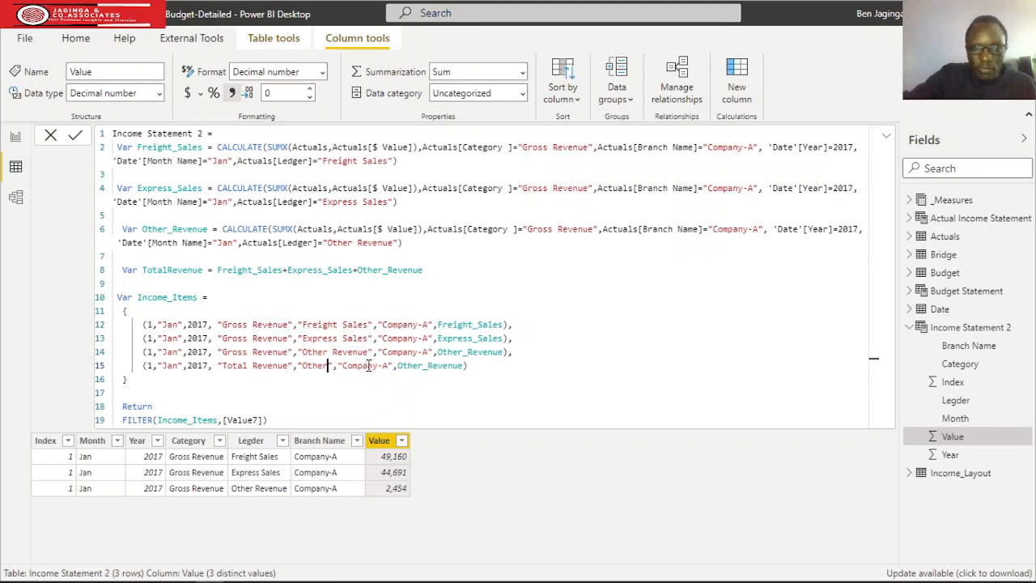
pyautogui.press('BackSpace')
pyautogui.press('BackSpace')
pyautogui.write('To')
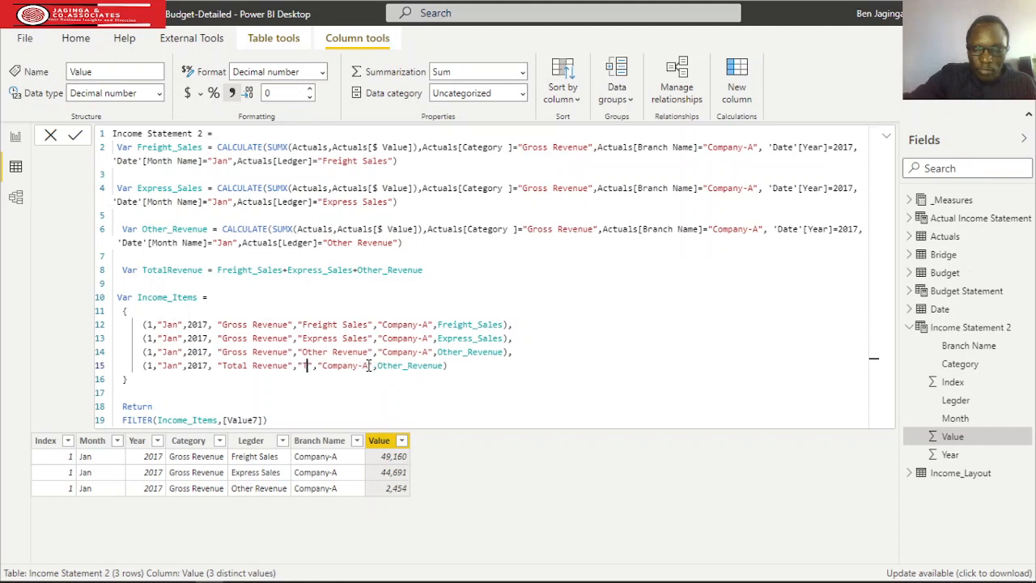
pyautogui.write('ta Reven')
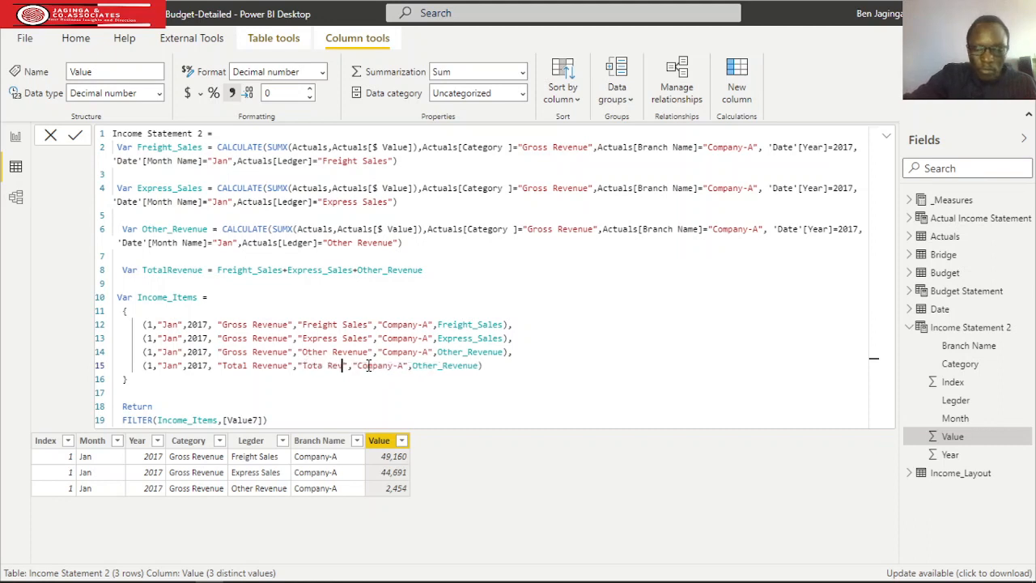
pyautogui.write('ue')
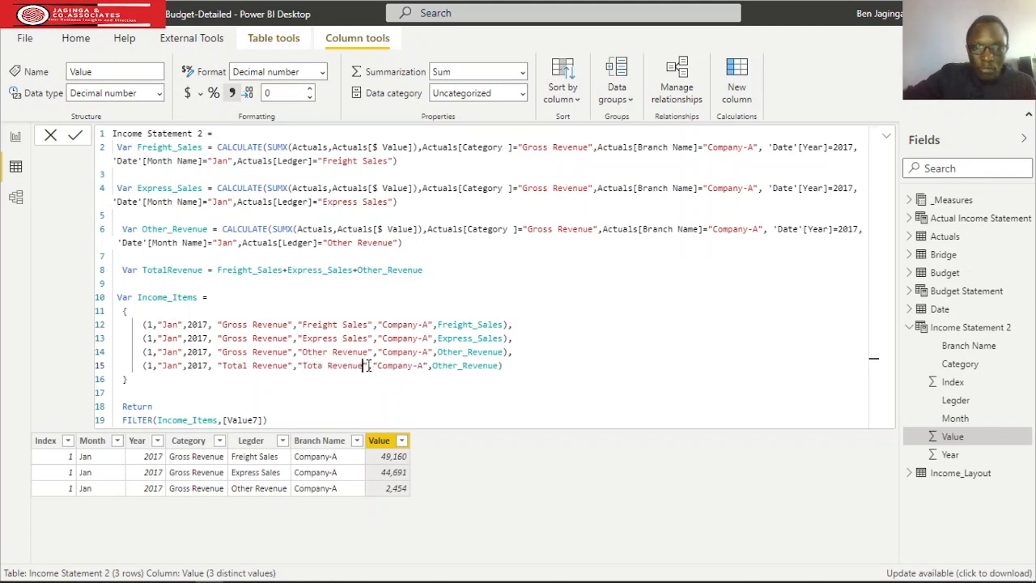
# Replace the fourth row's value reference with the TotalRevenue variable and commit the Income Statement 2 formula.
pyautogui.click(498, 368)
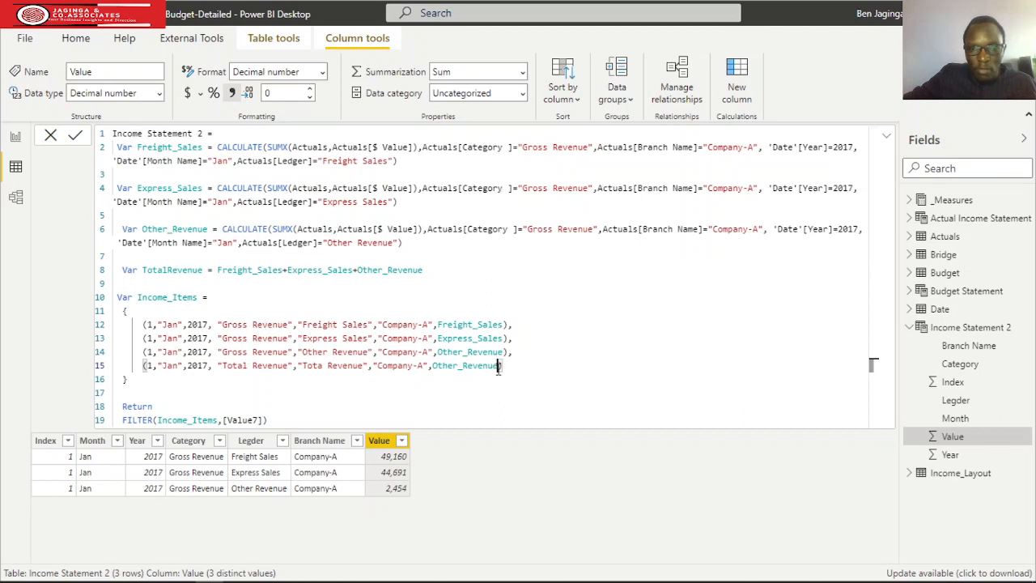
pyautogui.press('BackSpace')
pyautogui.press('BackSpace')
pyautogui.press('BackSpace')
pyautogui.press('BackSpace')
pyautogui.press('BackSpace')
pyautogui.press('BackSpace')
pyautogui.press('BackSpace')
pyautogui.press('BackSpace')
pyautogui.press('BackSpace')
pyautogui.press('BackSpace')
pyautogui.press('BackSpace')
pyautogui.press('BackSpace')
pyautogui.press('BackSpace')
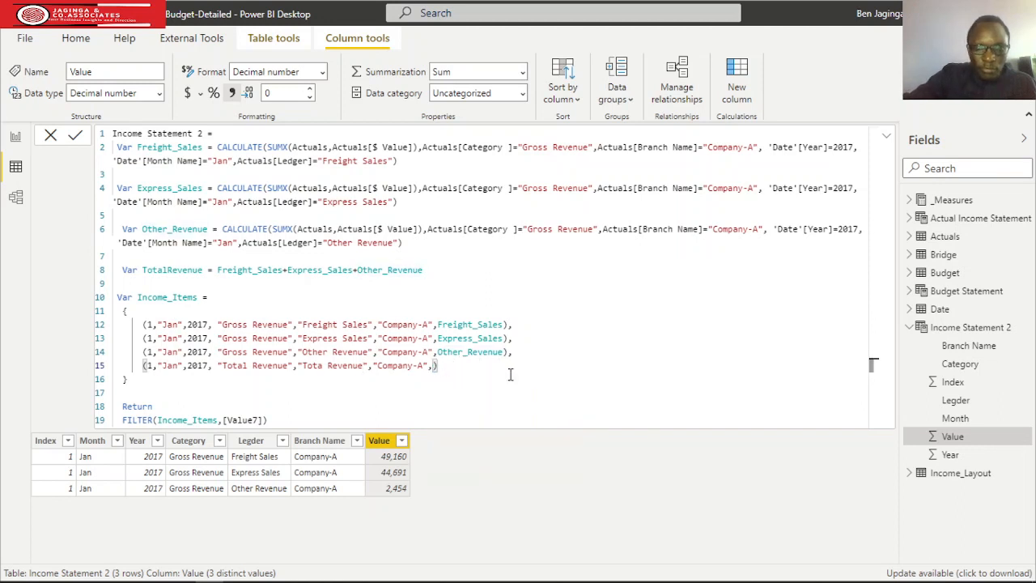
pyautogui.write('Tot')
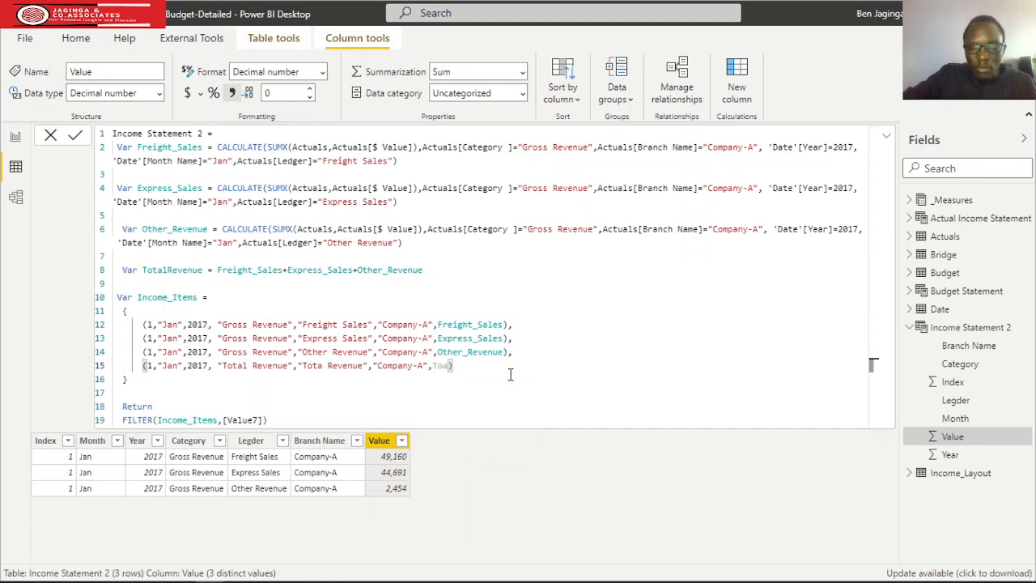
pyautogui.press('BackSpace')
pyautogui.write('t')
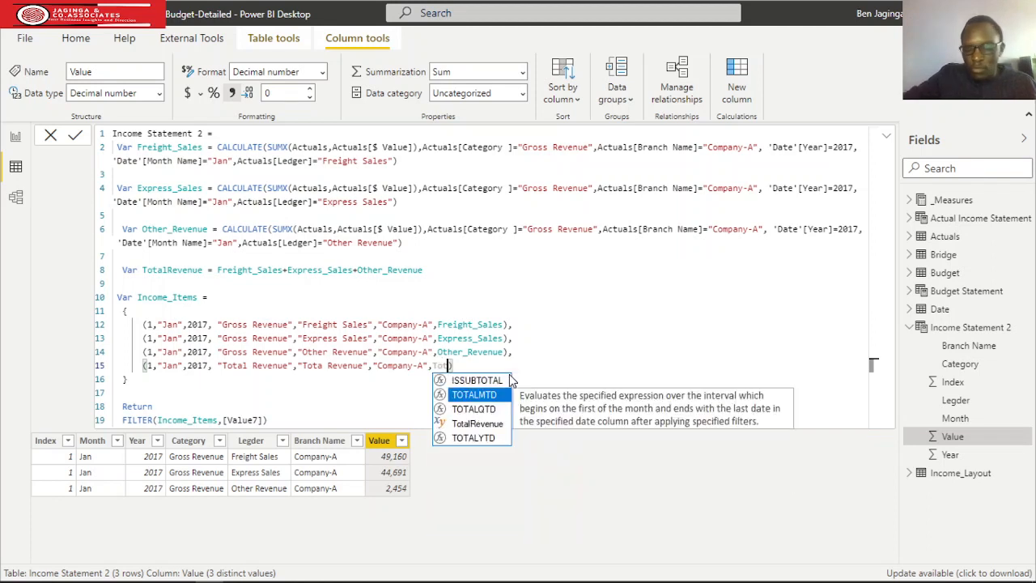
pyautogui.press('Down')
pyautogui.press('Down')
pyautogui.press('Tab')
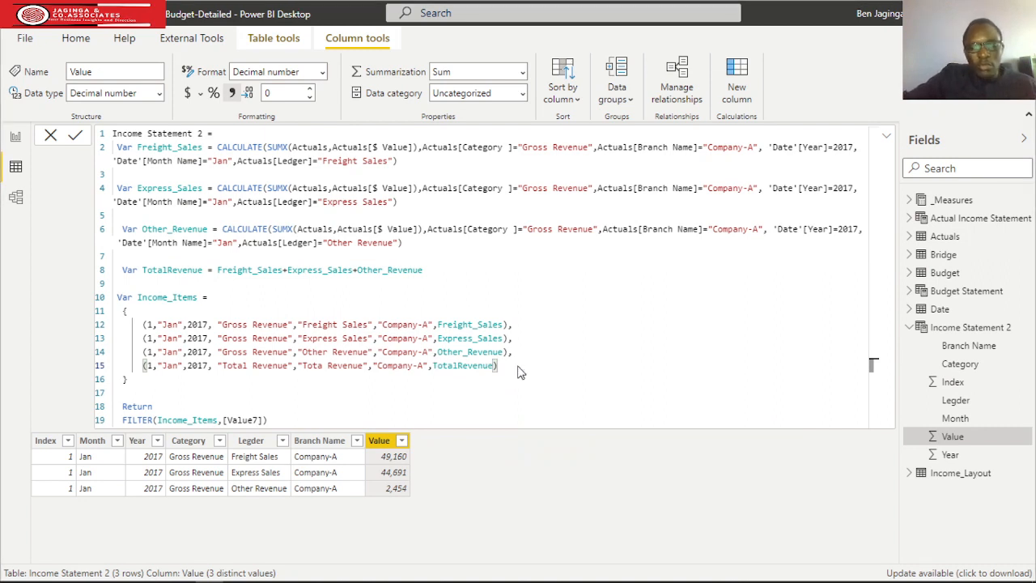
pyautogui.press('Return')
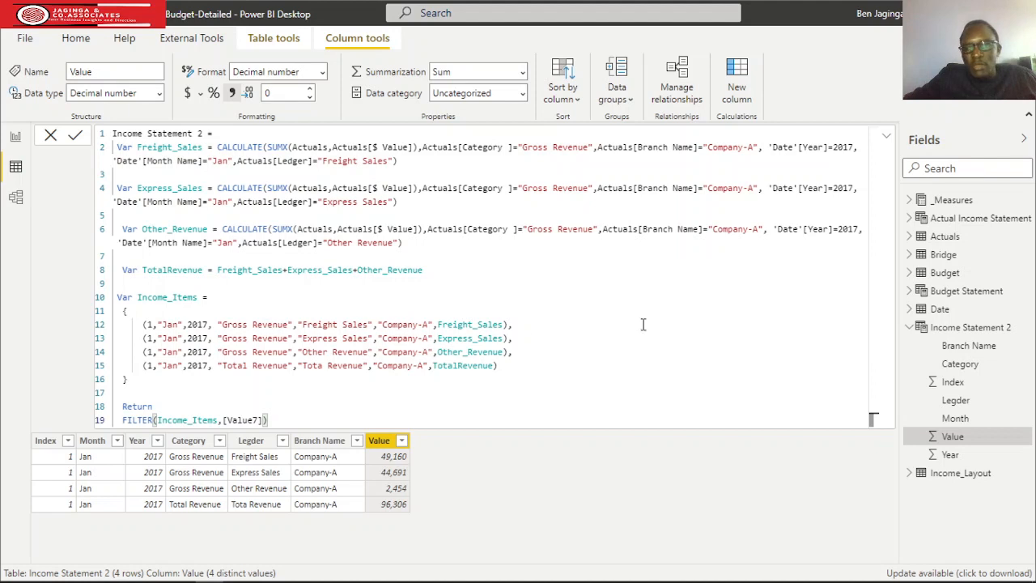
# Review the Actual Income Statement formula, from its sales, cost and tax variables through the rows of Income_Items.
pyautogui.click(912, 329)
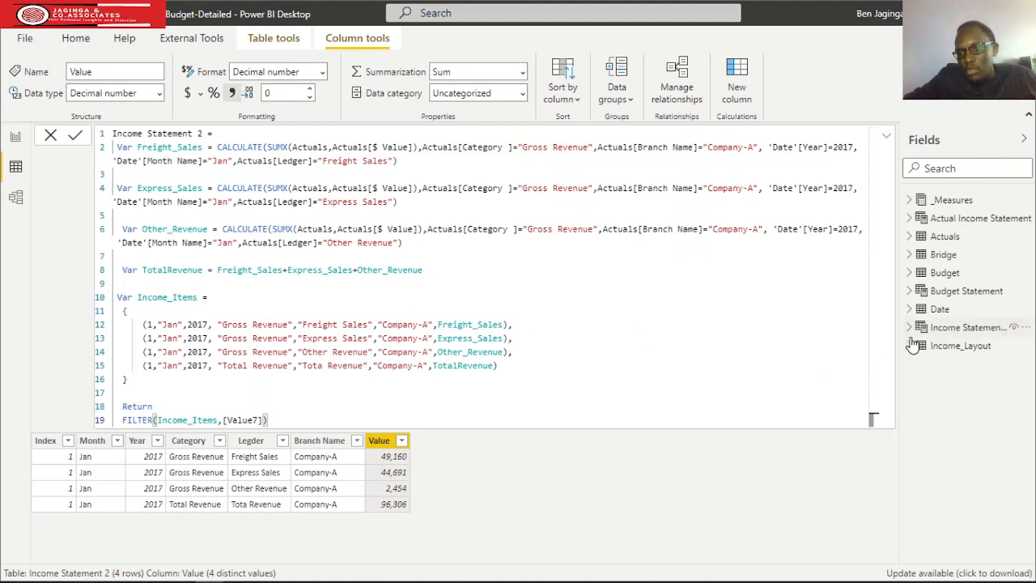
pyautogui.click(966, 218)
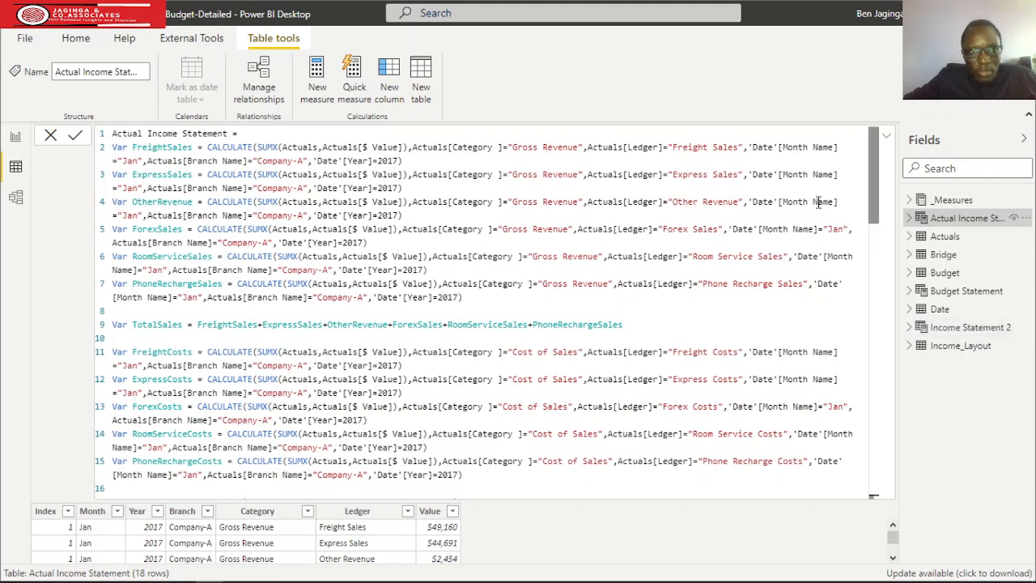
pyautogui.scroll(-10, 336, 255)
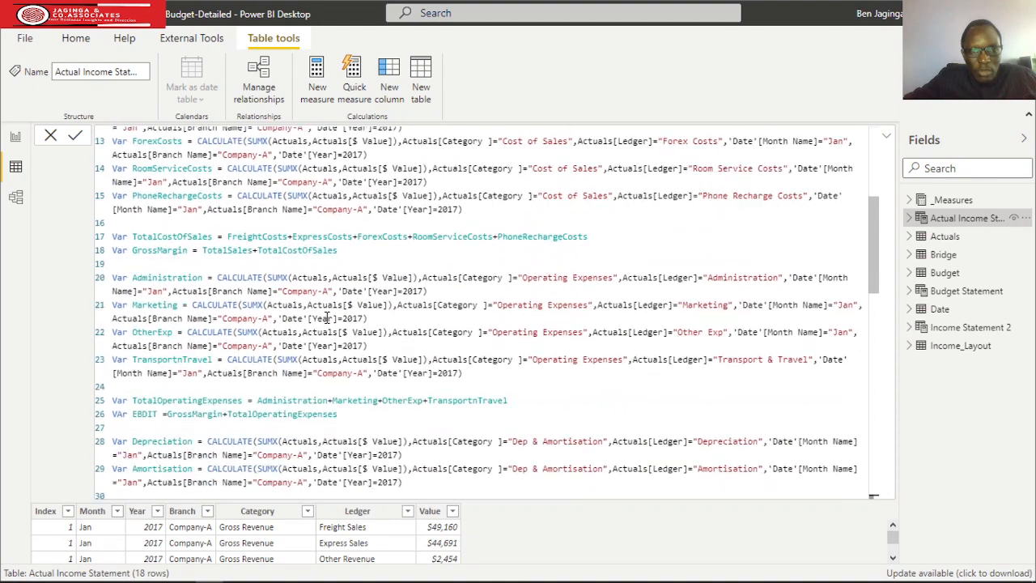
pyautogui.scroll(-5, 332, 323)
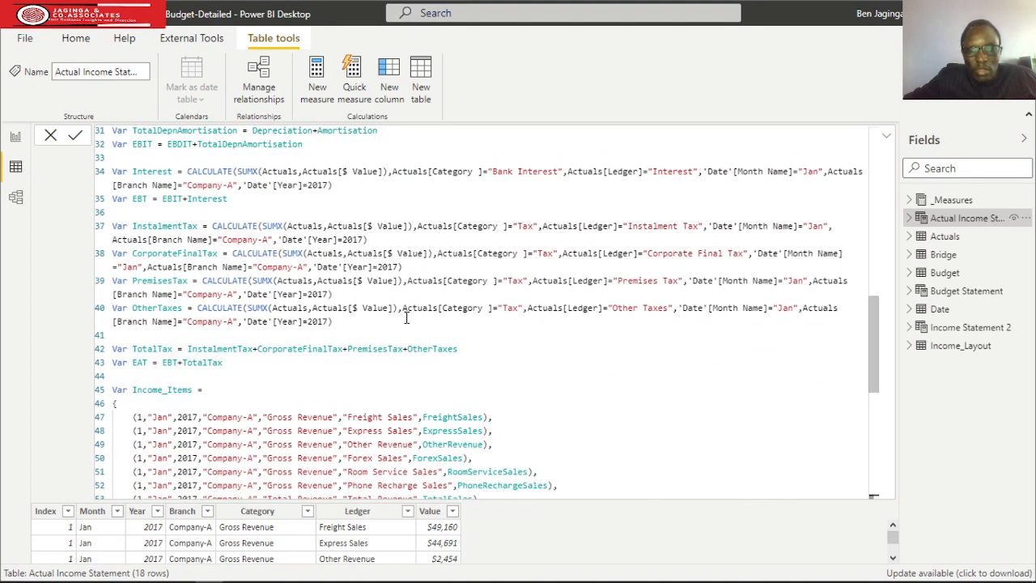
pyautogui.scroll(-5, 377, 317)
pyautogui.scroll(-6, 376, 317)
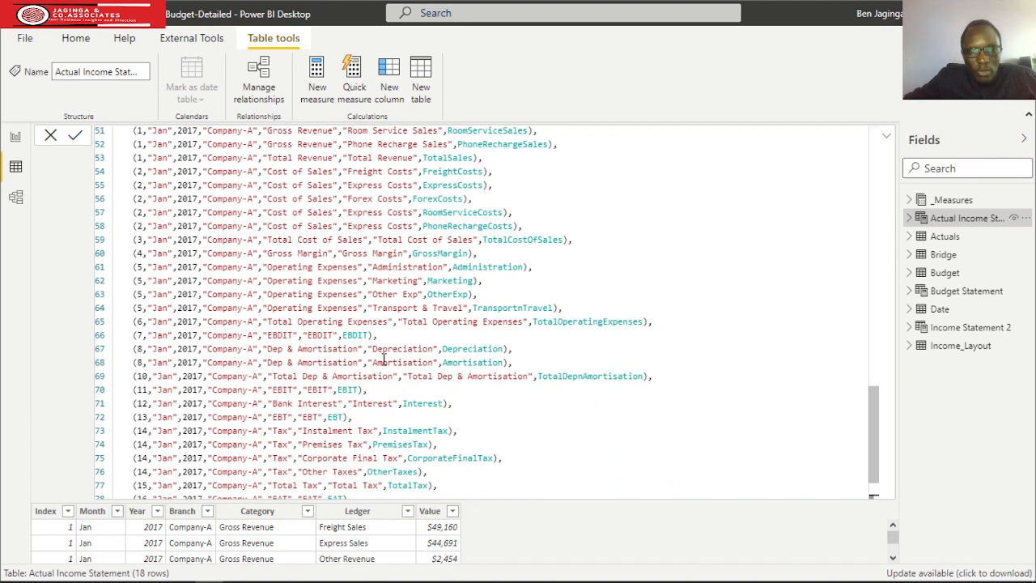
pyautogui.scroll(6, 382, 356)
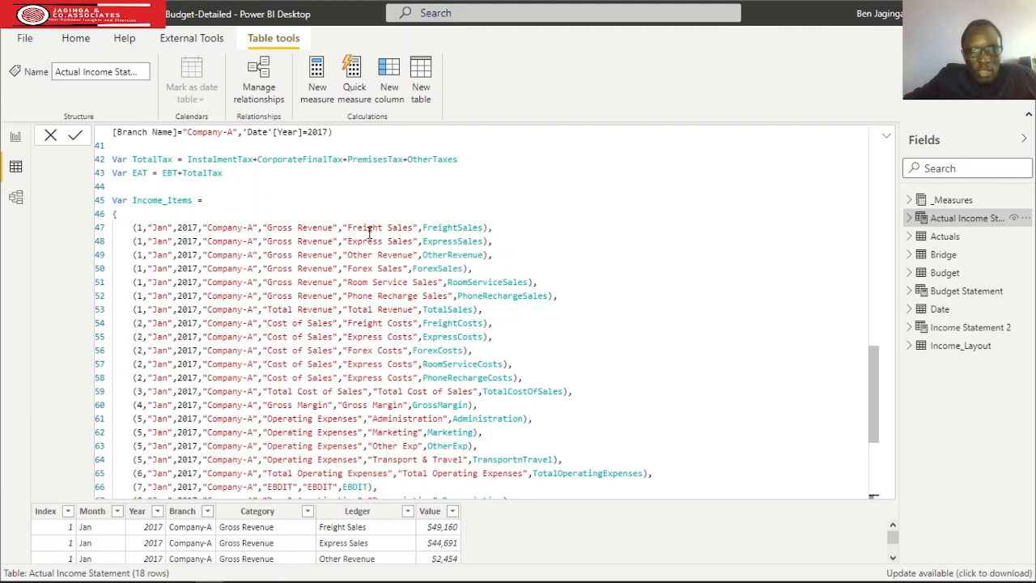
pyautogui.scroll(-1, 345, 297)
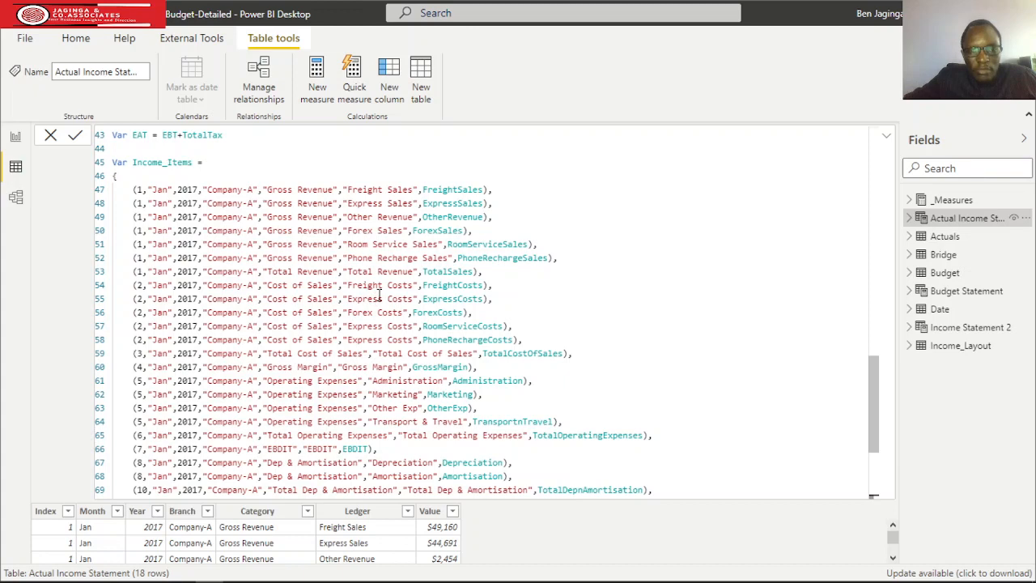
pyautogui.scroll(-1, 385, 296)
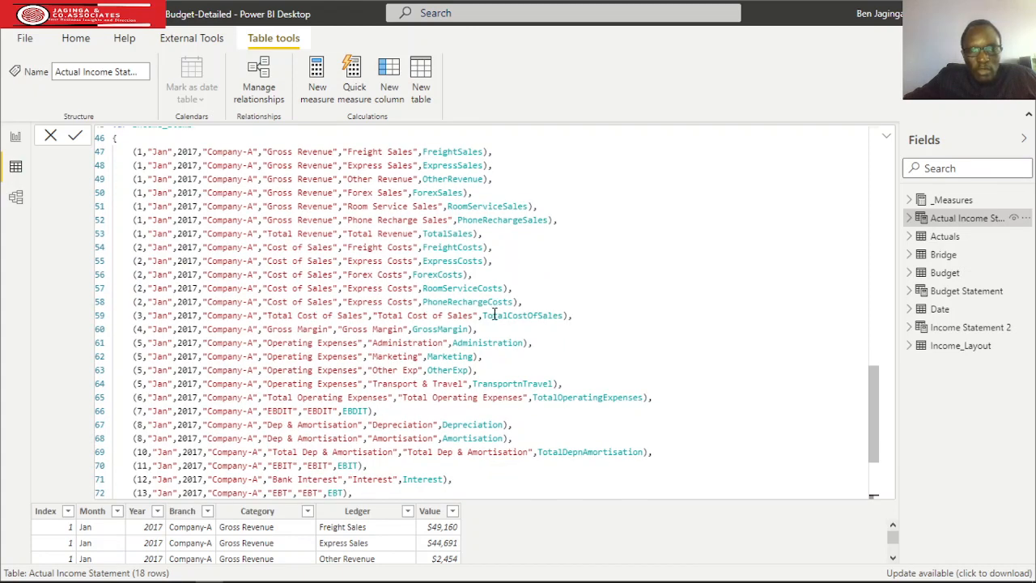
pyautogui.scroll(-2, 415, 310)
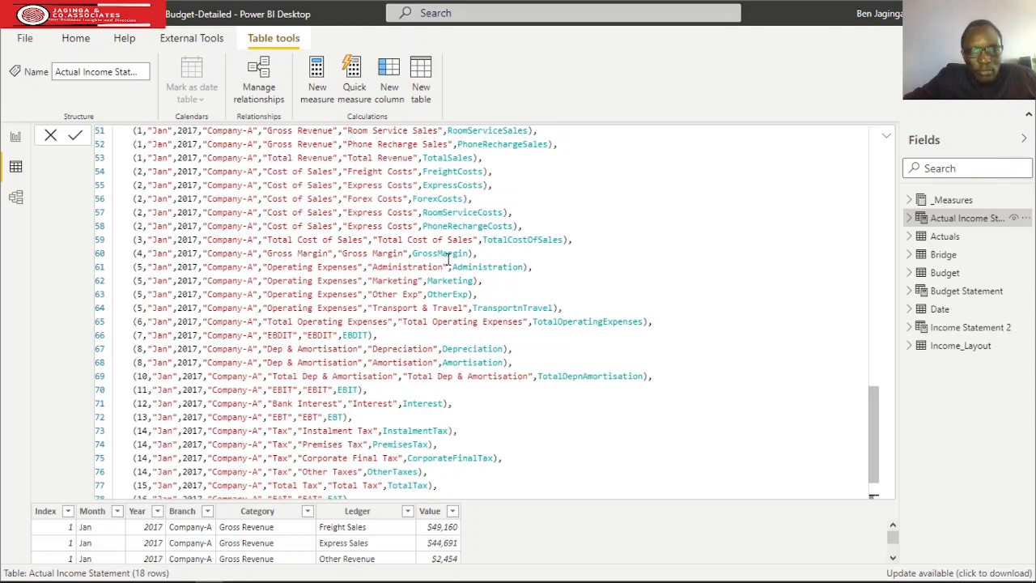
# Trace the subtotal variables of Actual Income Statement to their Income_Items rows and the closing FILTER, and view the resulting table.
pyautogui.scroll(10, 449, 267)
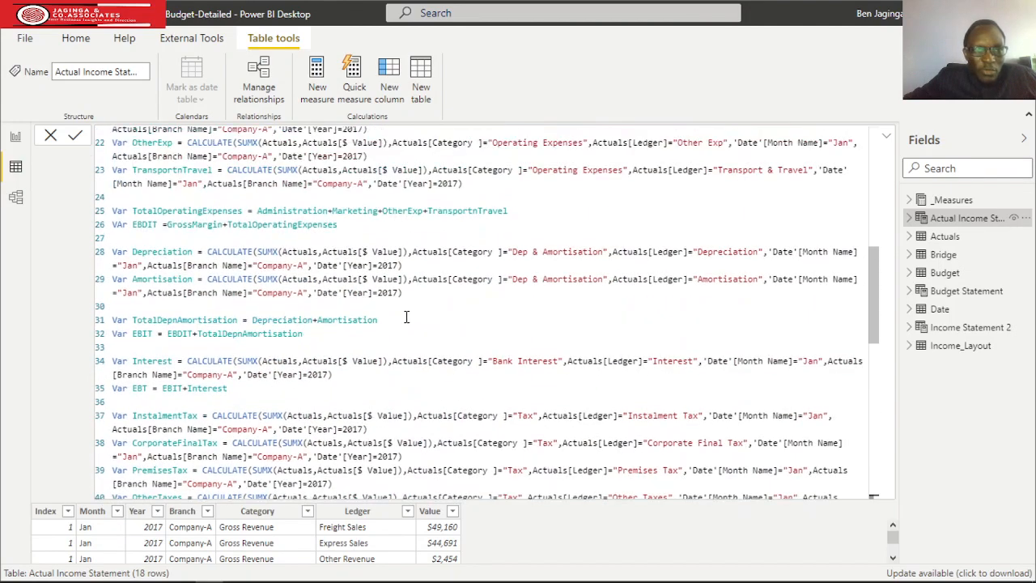
pyautogui.scroll(5, 407, 316)
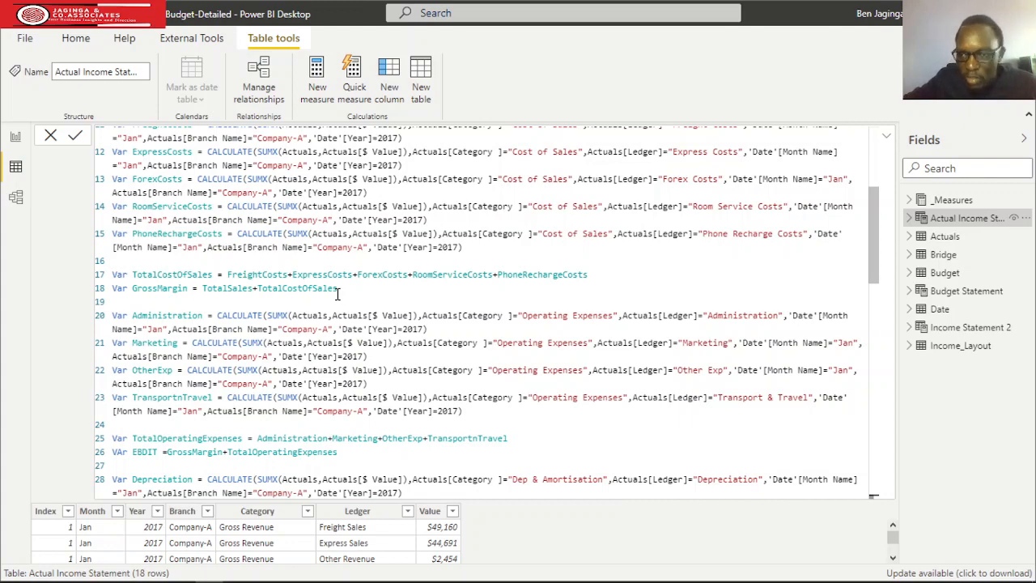
pyautogui.scroll(-15, 305, 299)
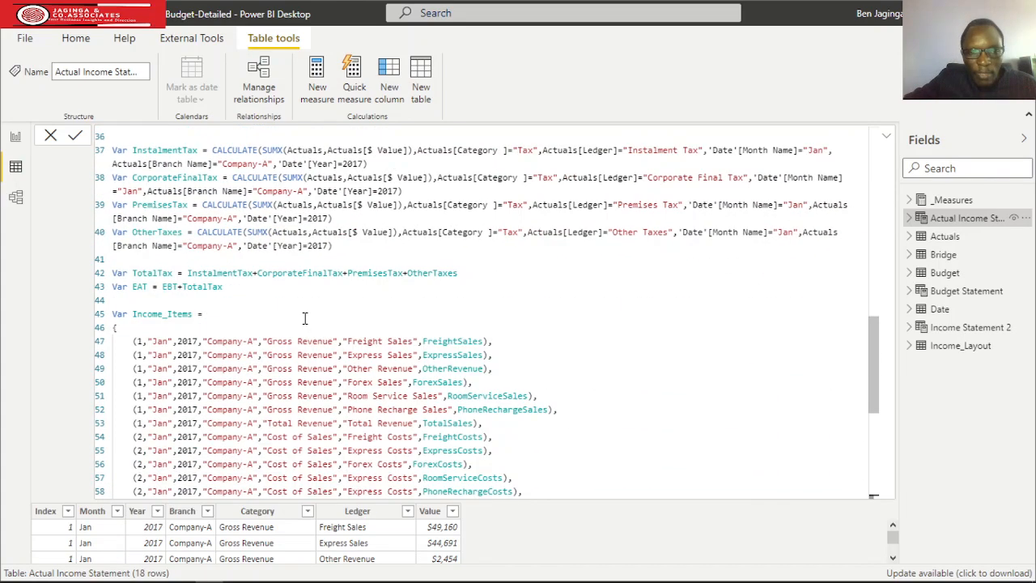
pyautogui.scroll(-3, 305, 318)
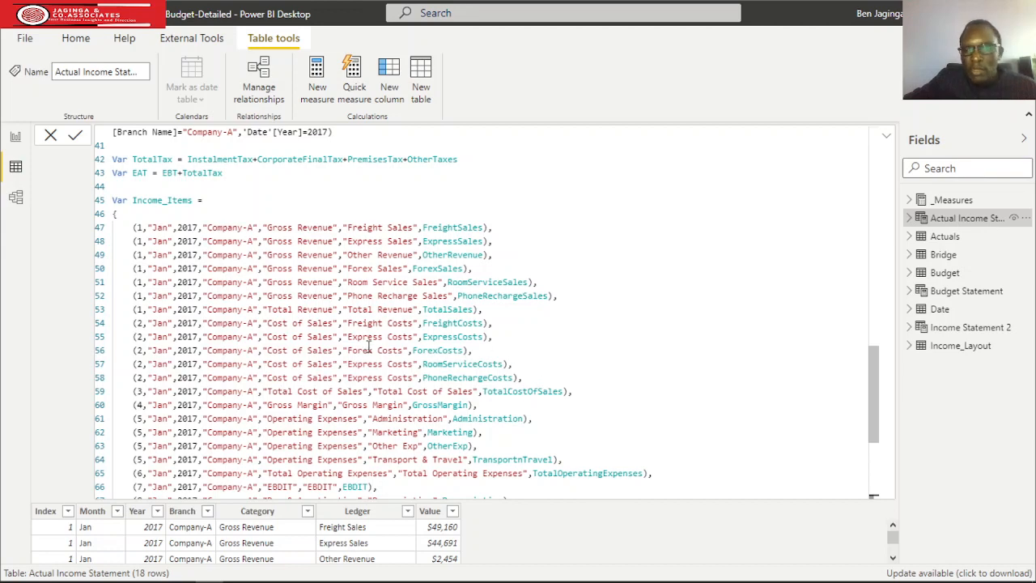
pyautogui.scroll(5, 368, 346)
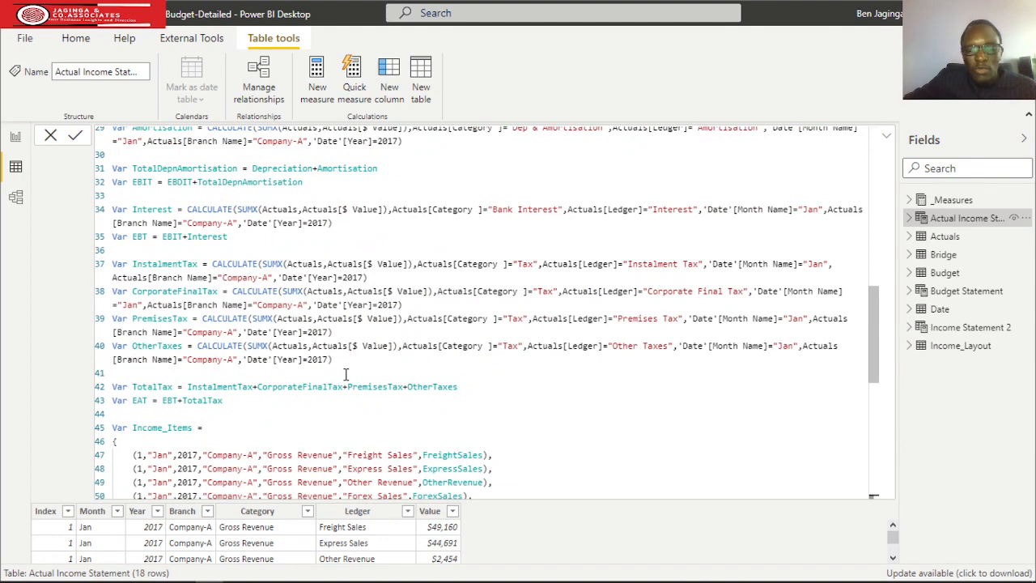
pyautogui.scroll(-4, 346, 374)
pyautogui.scroll(-6, 345, 373)
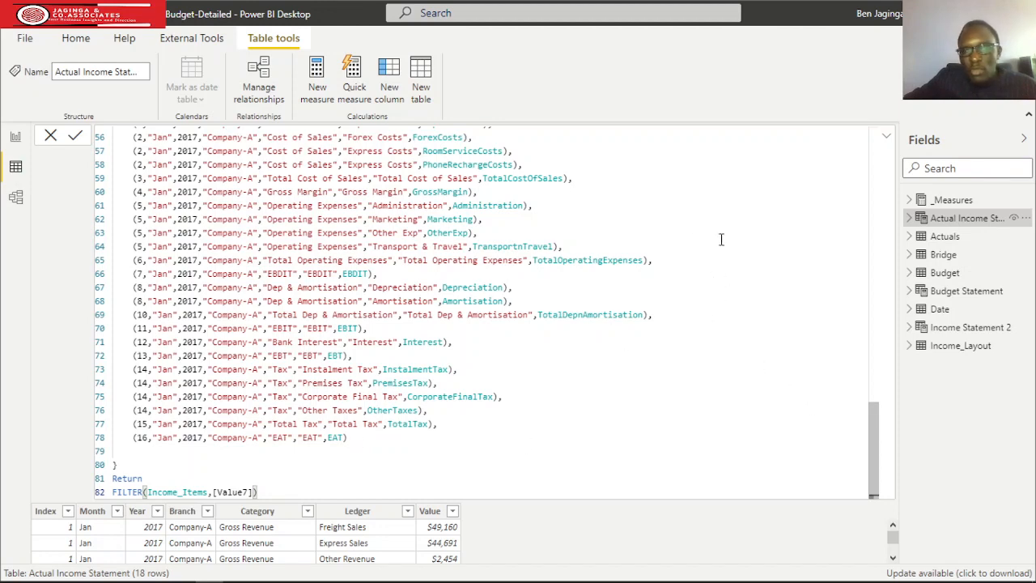
pyautogui.click(887, 141)
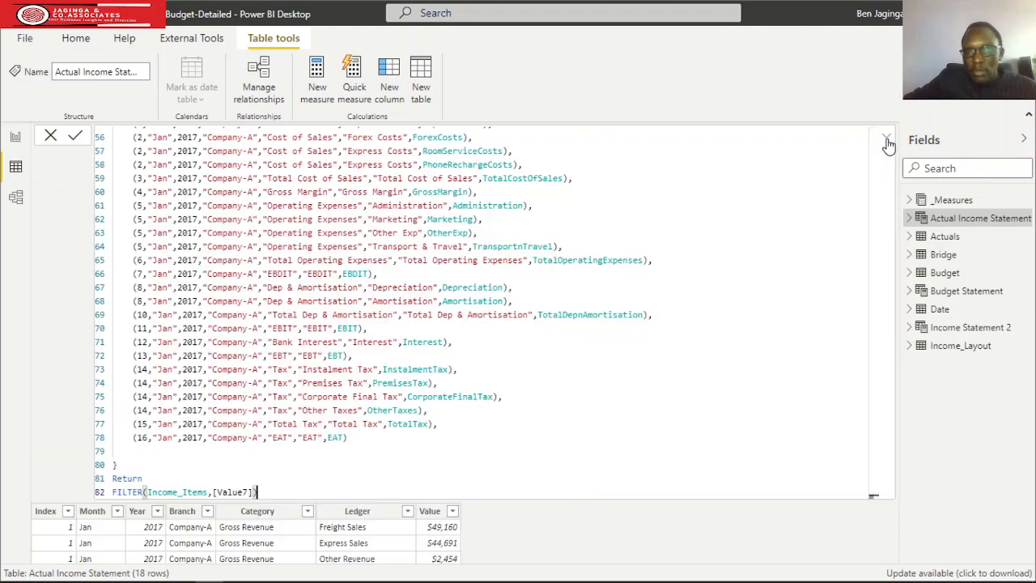
# Compare the depreciation, interest and tax variables in the Actual Income Statement formula with the last rows of its table.
pyautogui.click(886, 138)
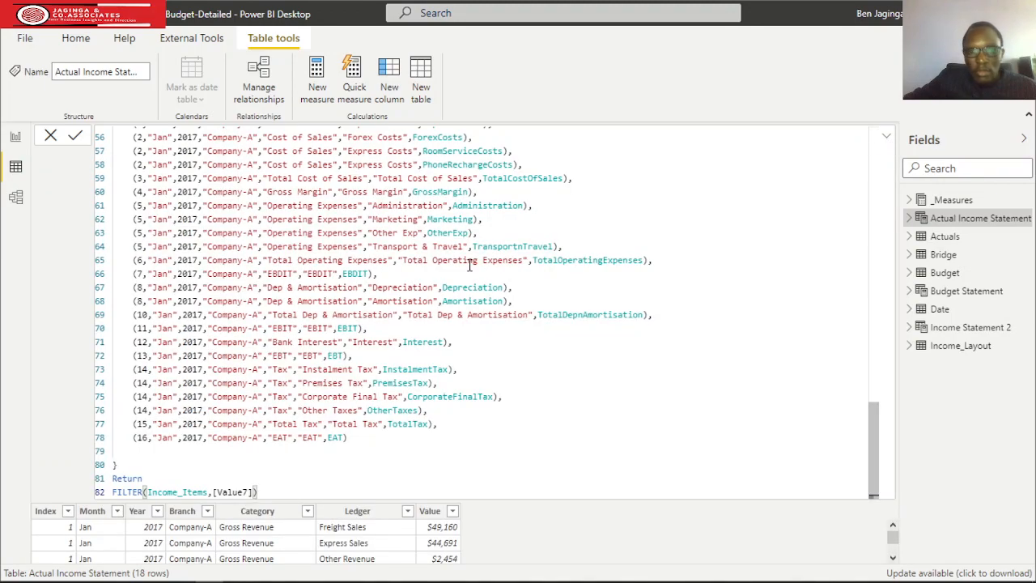
pyautogui.scroll(8, 330, 368)
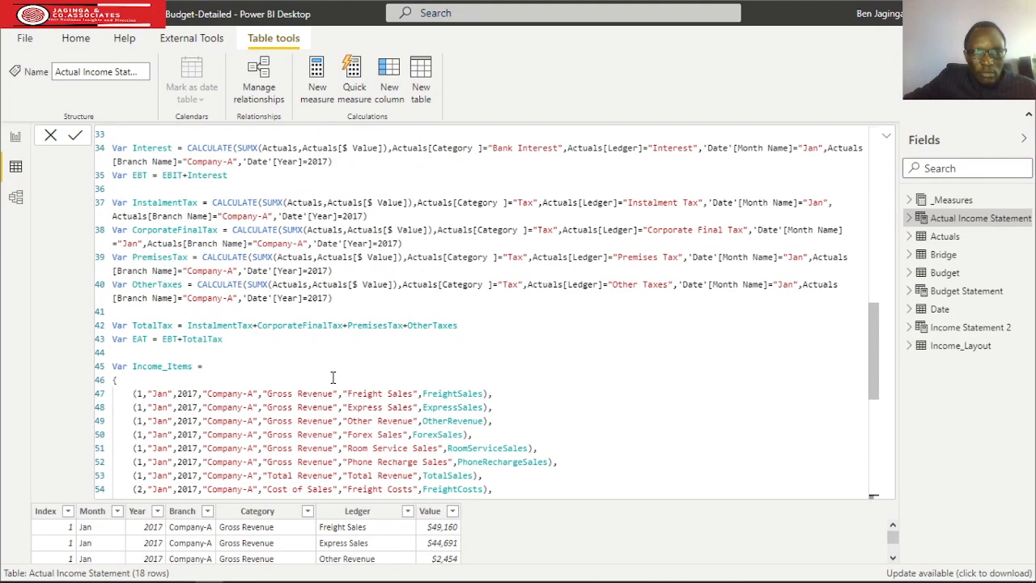
pyautogui.scroll(2, 344, 396)
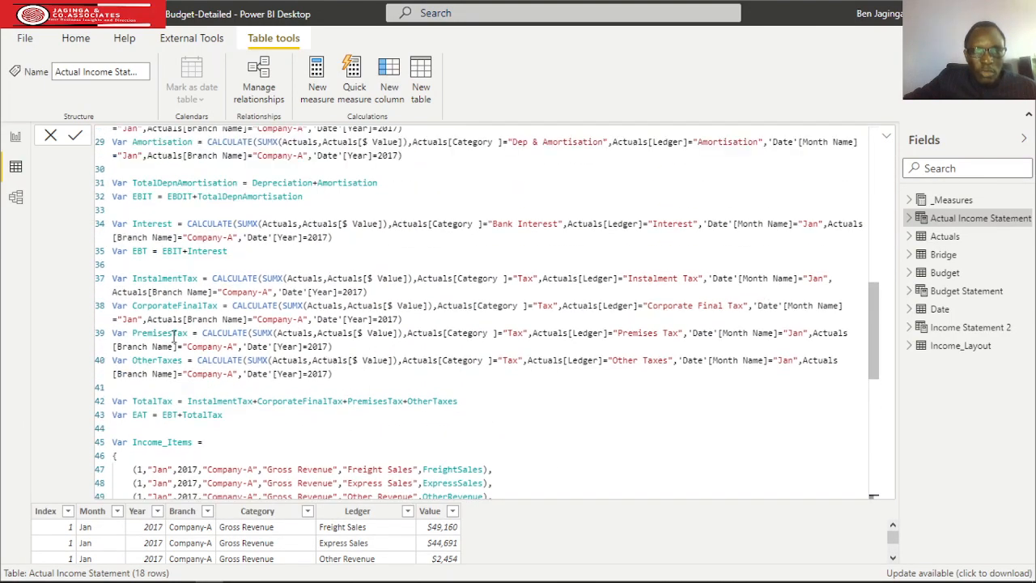
pyautogui.scroll(4, 271, 315)
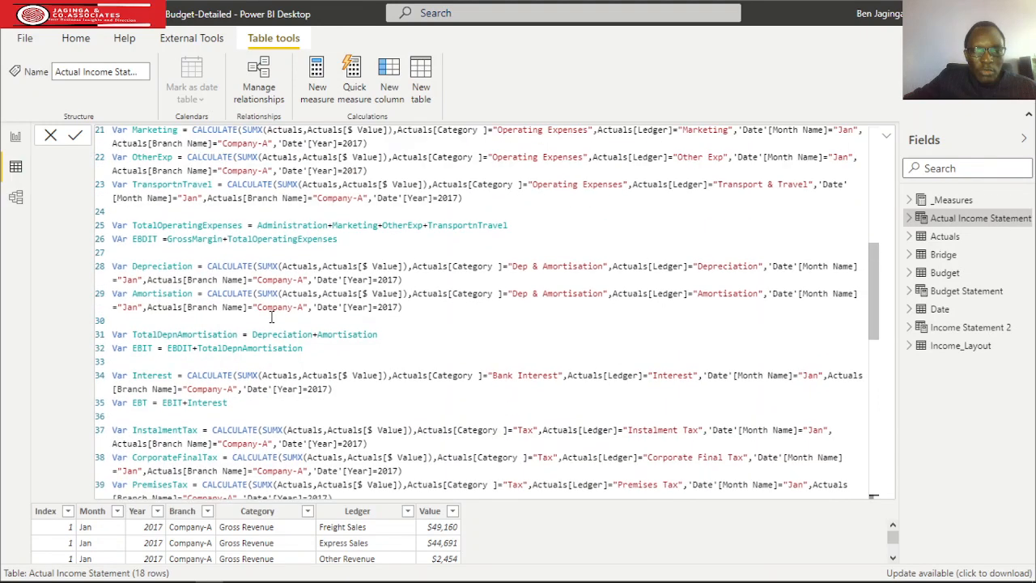
pyautogui.scroll(-4, 271, 315)
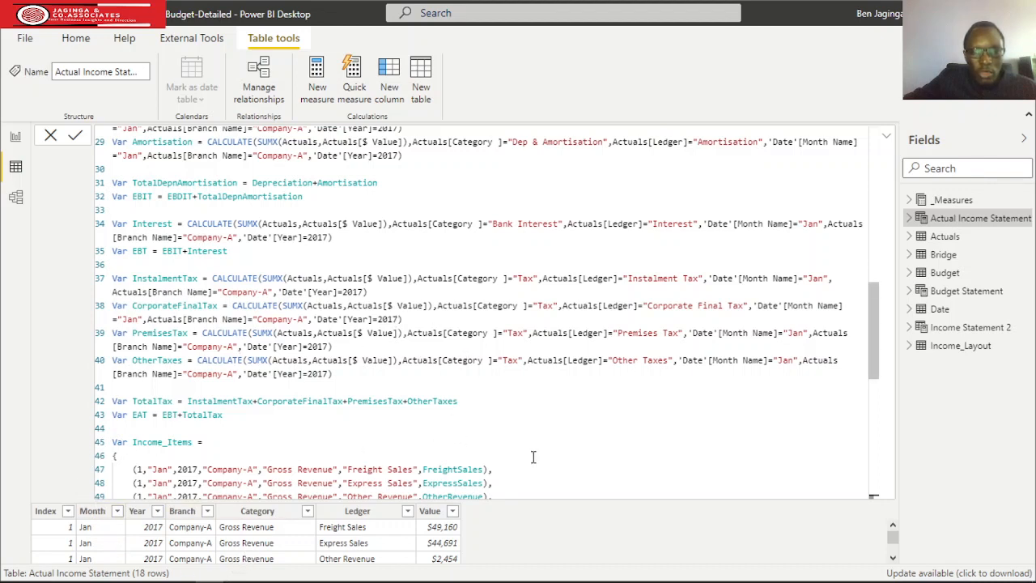
pyautogui.scroll(-2, 533, 458)
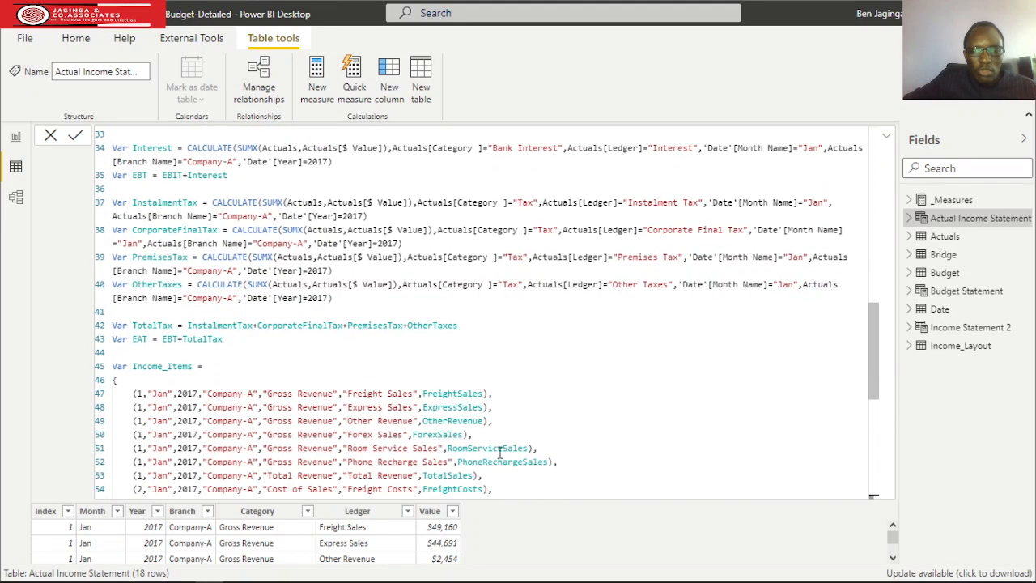
pyautogui.scroll(-4, 281, 531)
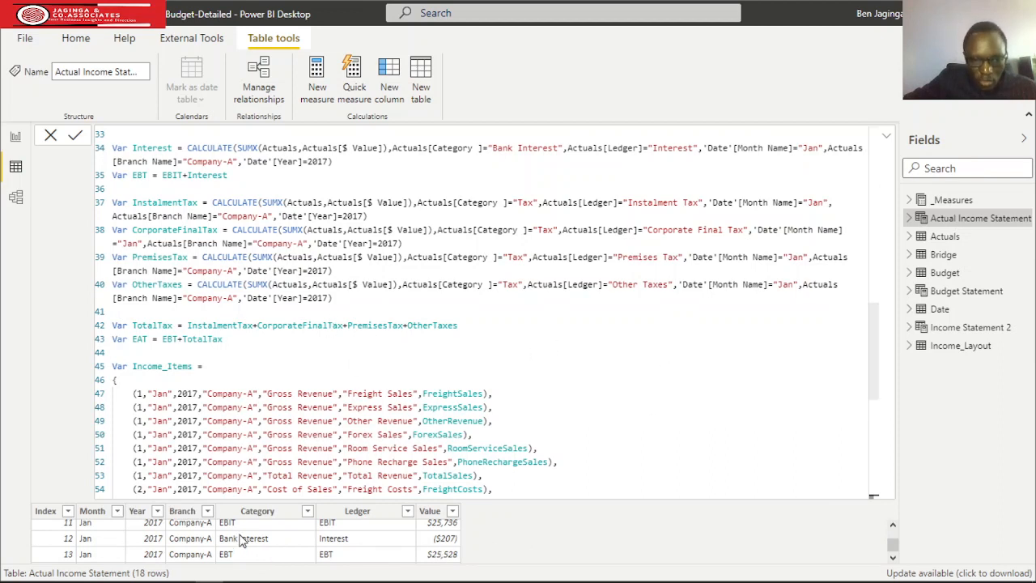
pyautogui.scroll(-1, 240, 540)
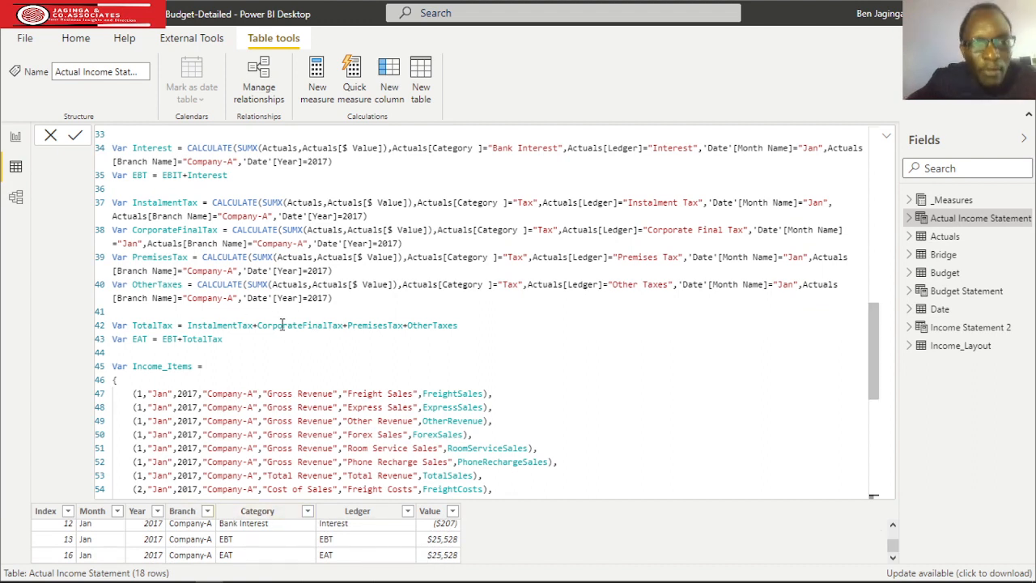
pyautogui.scroll(-3, 368, 303)
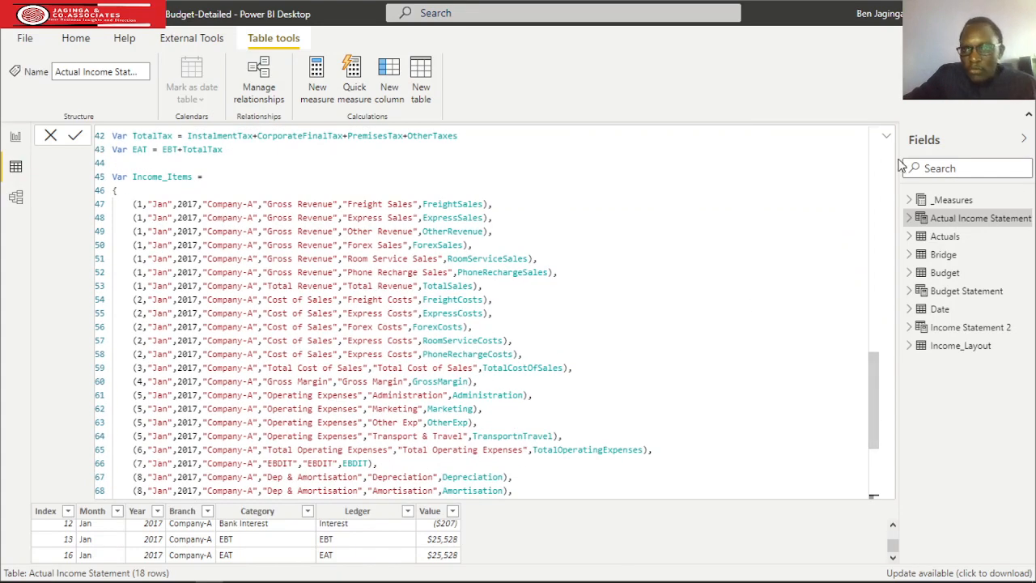
pyautogui.click(887, 138)
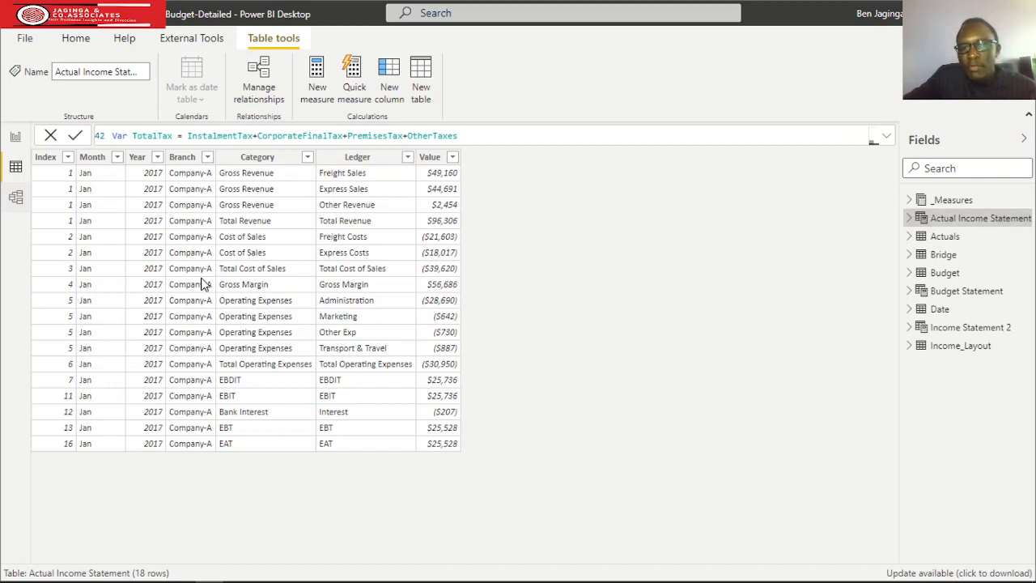
# Examine the Budget Statement table and its full formula, including the Budget-based variables and the Income_Items rows.
pyautogui.click(907, 291)
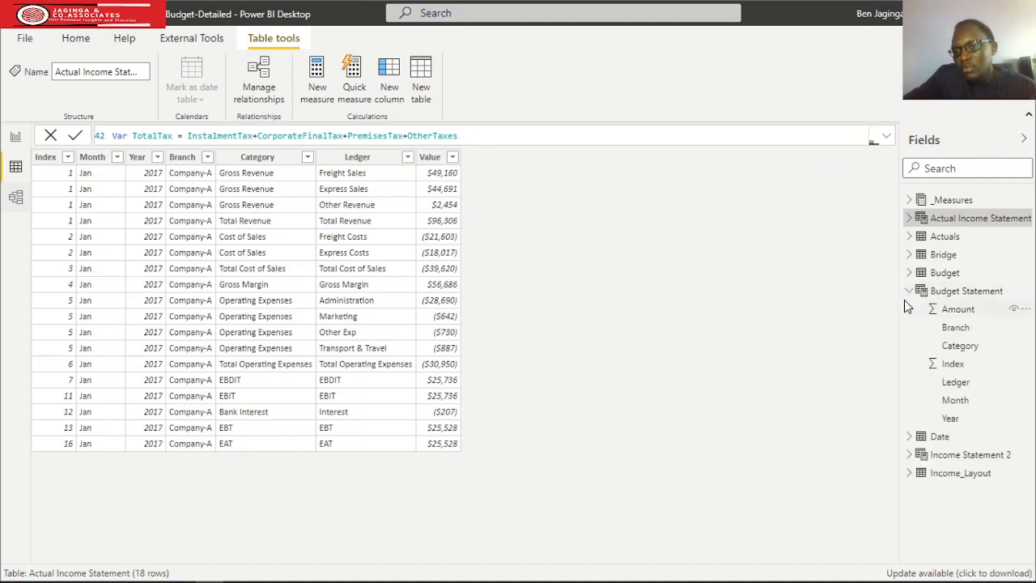
pyautogui.click(908, 291)
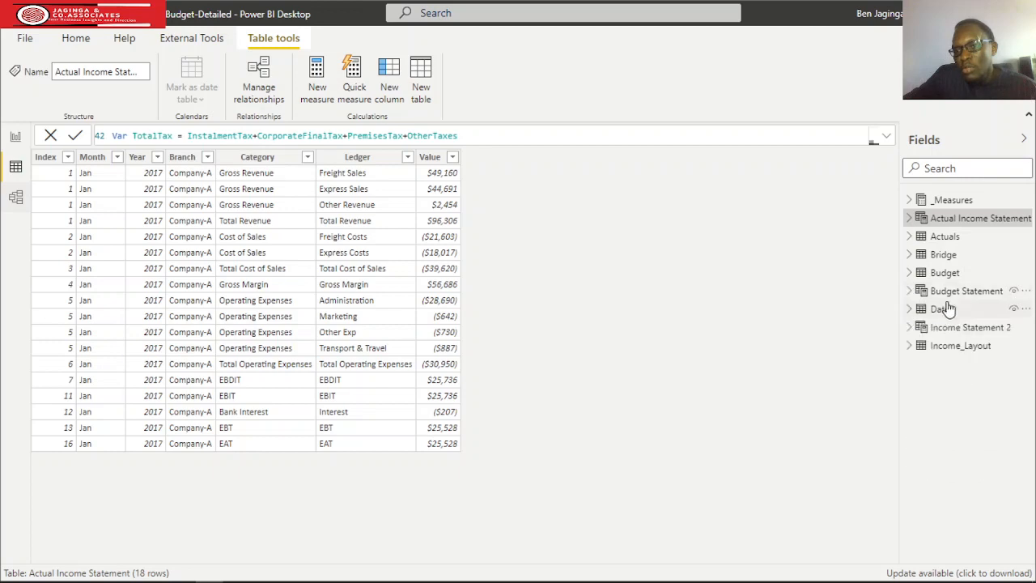
pyautogui.click(947, 293)
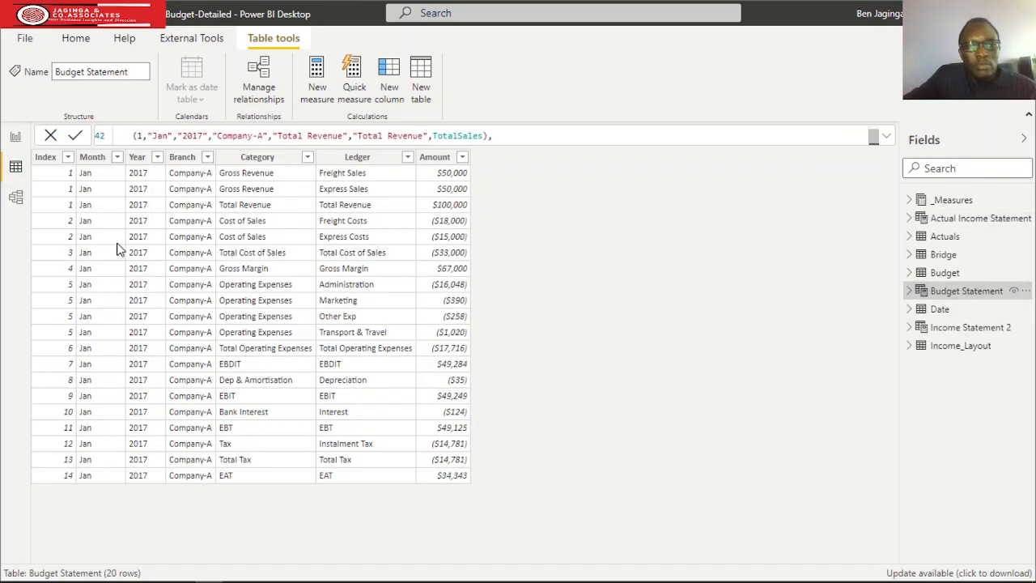
pyautogui.click(886, 137)
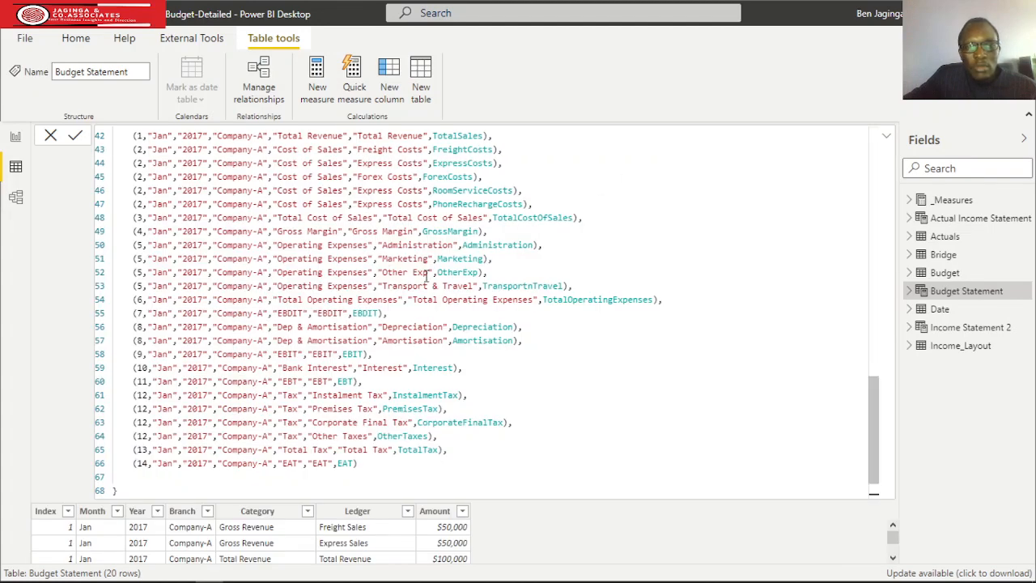
pyautogui.scroll(5, 375, 276)
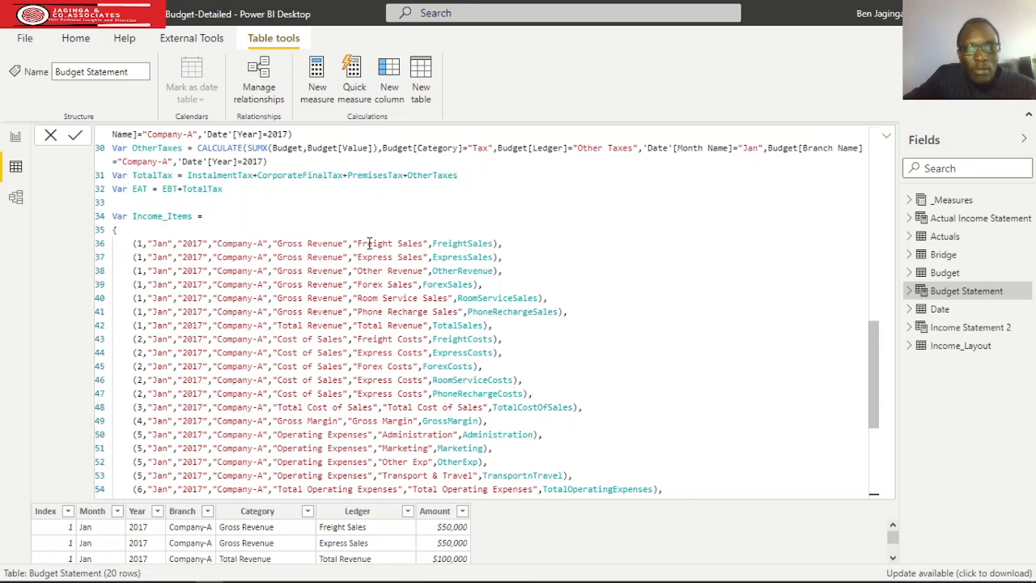
pyautogui.scroll(5, 424, 254)
pyautogui.scroll(3, 438, 266)
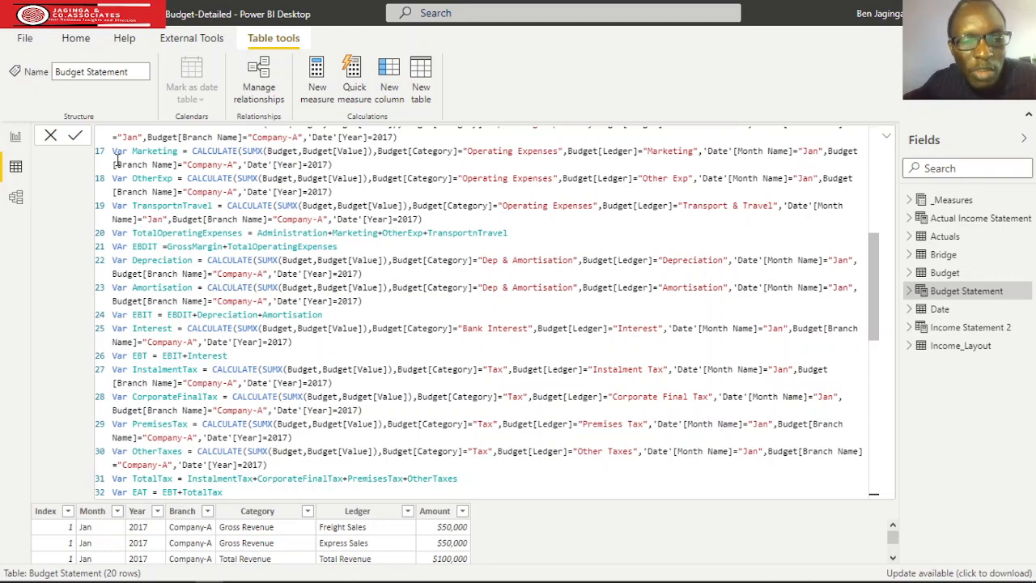
pyautogui.scroll(-5, 122, 165)
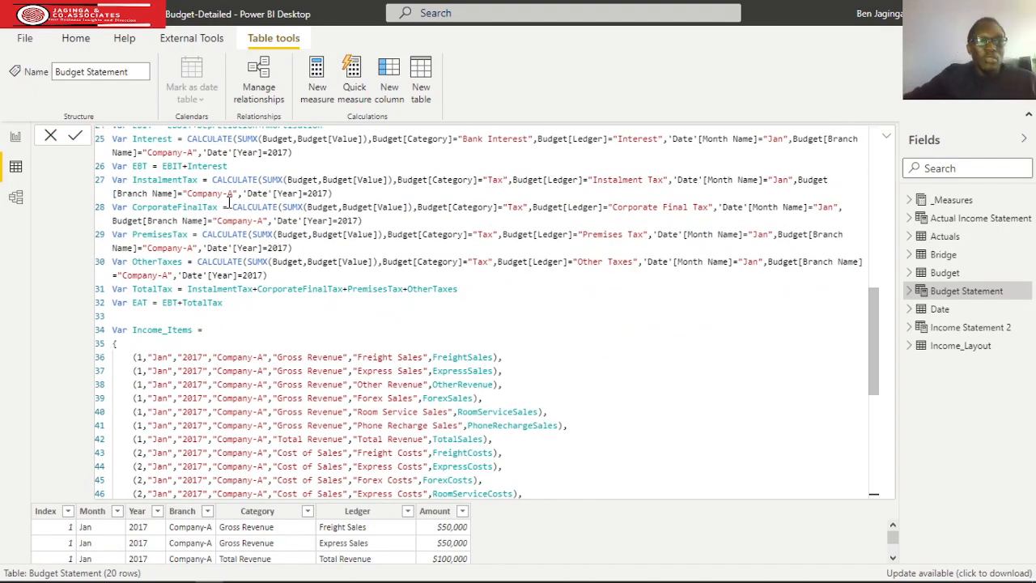
# Open the data model diagram to view the relationships between the Bridge table and the two statement tables.
pyautogui.click(17, 139)
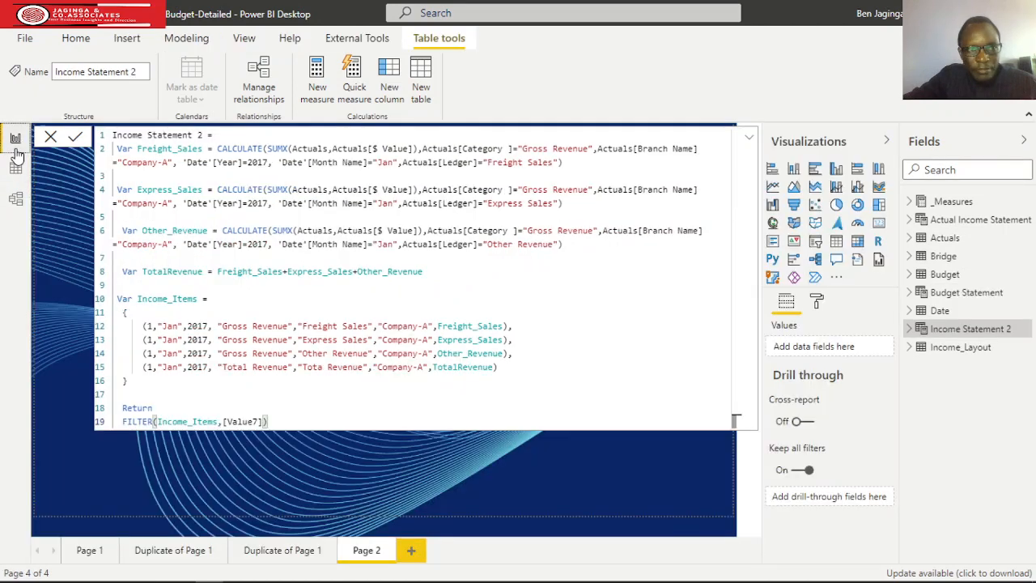
pyautogui.click(17, 199)
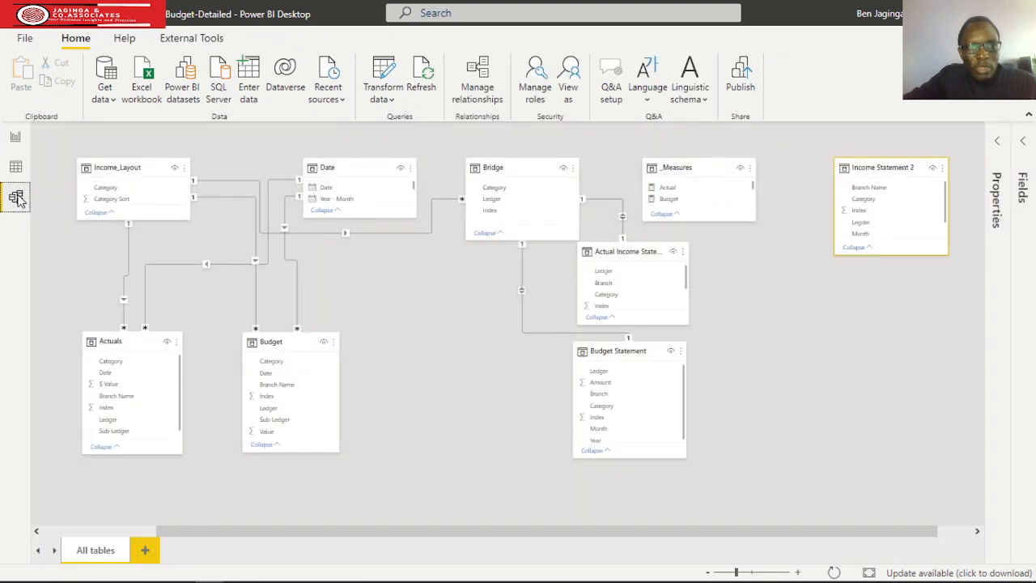
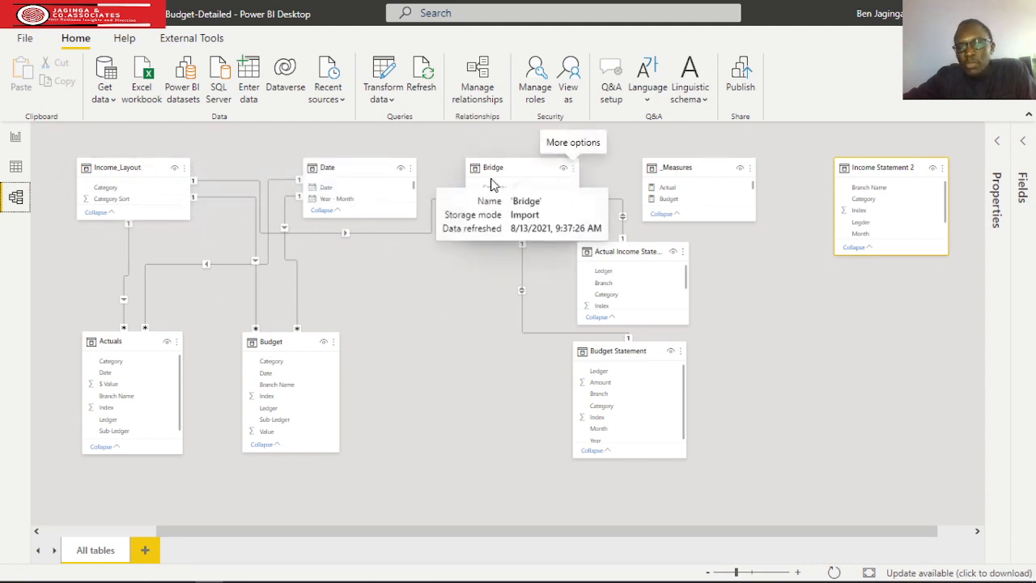
# Return to Page 2 of the report, close the Income Statement 2 formula and insert an empty matrix visual.
pyautogui.click(866, 356)
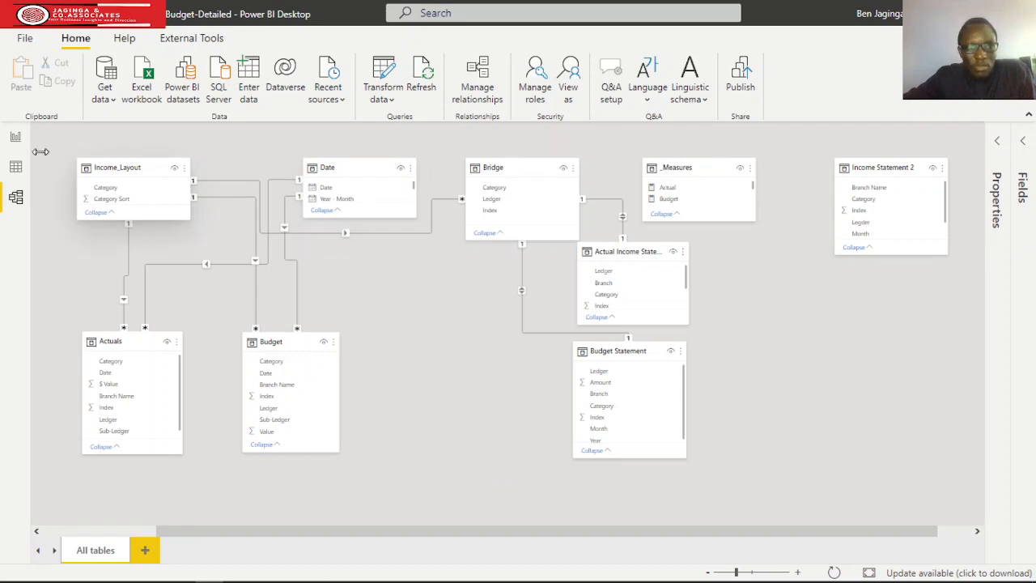
pyautogui.click(16, 139)
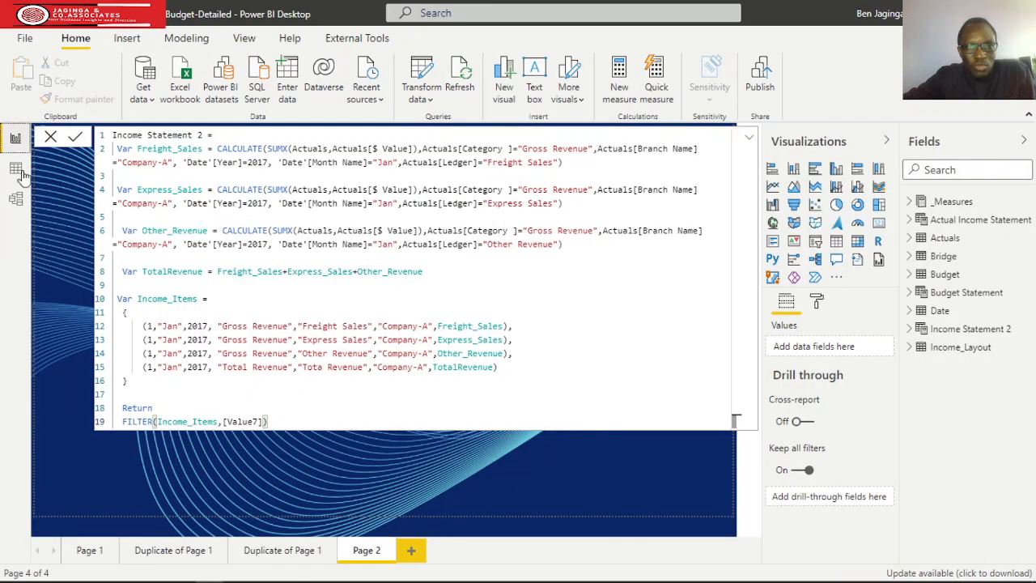
pyautogui.click(50, 137)
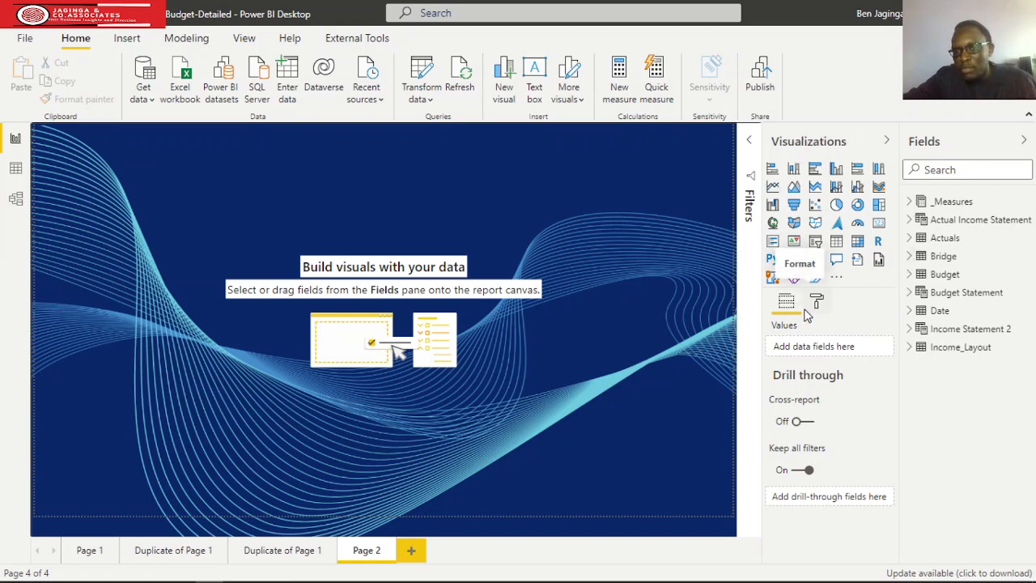
pyautogui.click(859, 242)
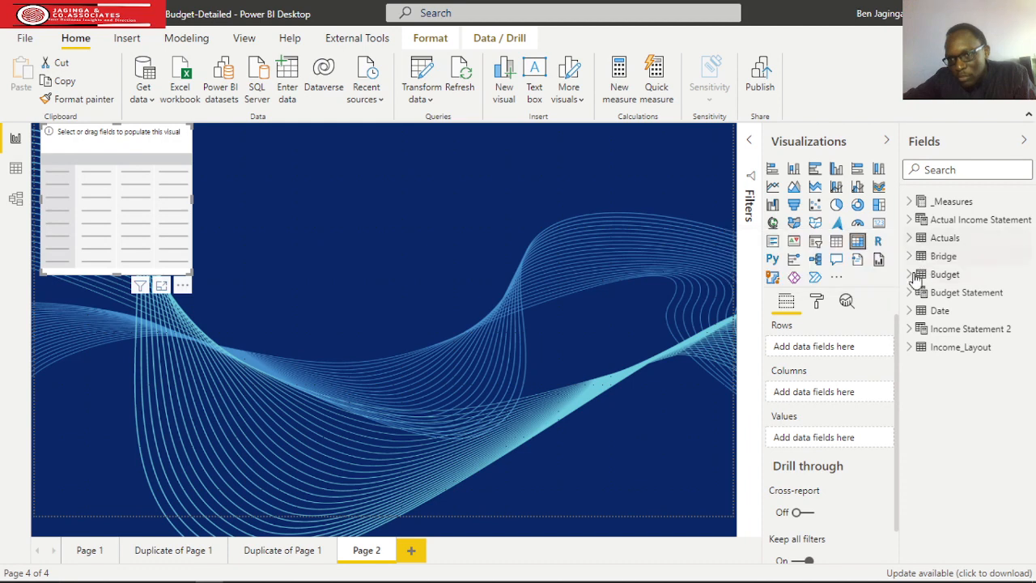
# Set the matrix rows to Category from Income_Layout, with Ledger from Bridge as the level below it.
pyautogui.click(910, 351)
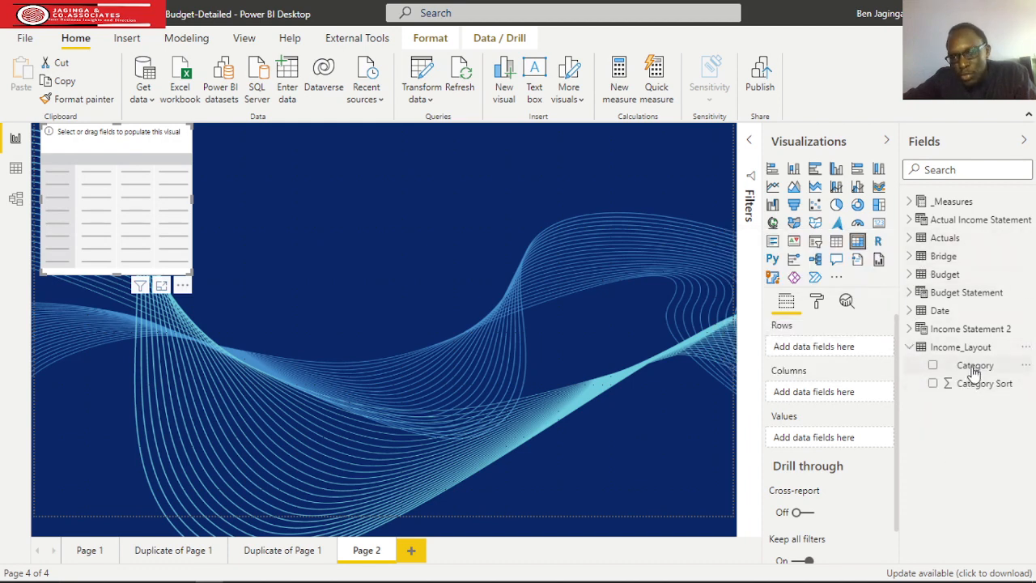
pyautogui.moveTo(971, 365); pyautogui.dragTo(839, 351)
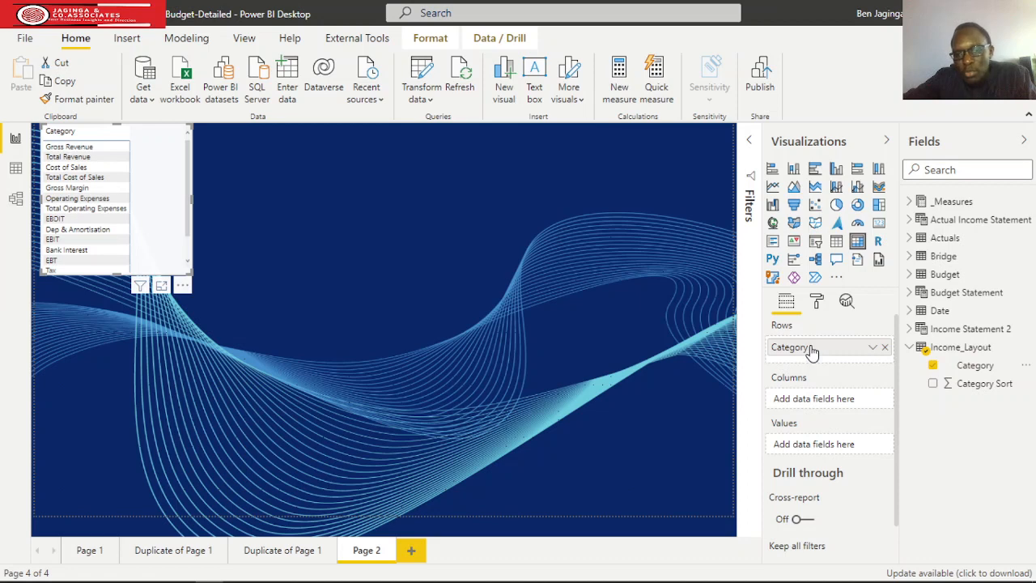
pyautogui.click(910, 349)
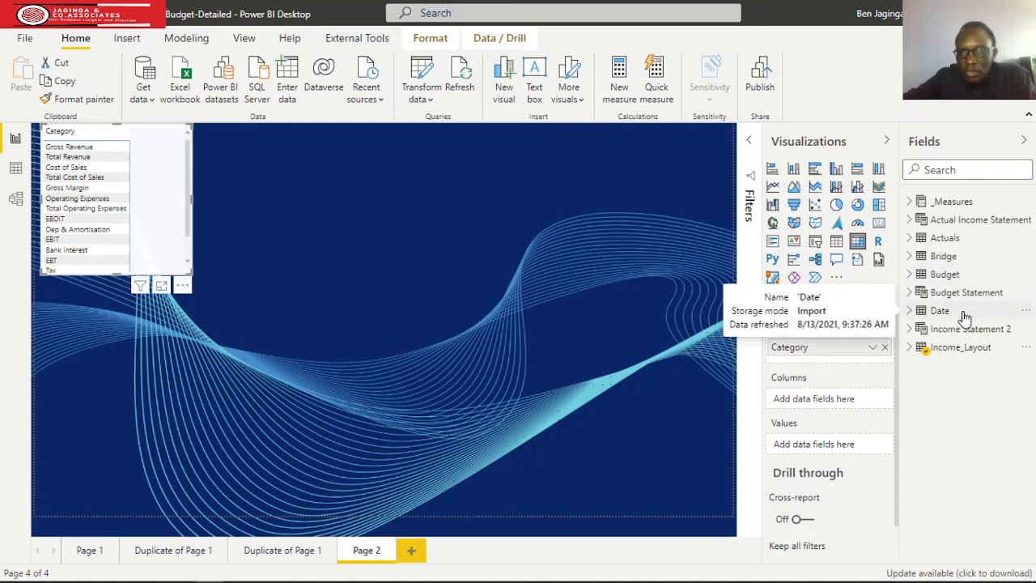
pyautogui.click(912, 256)
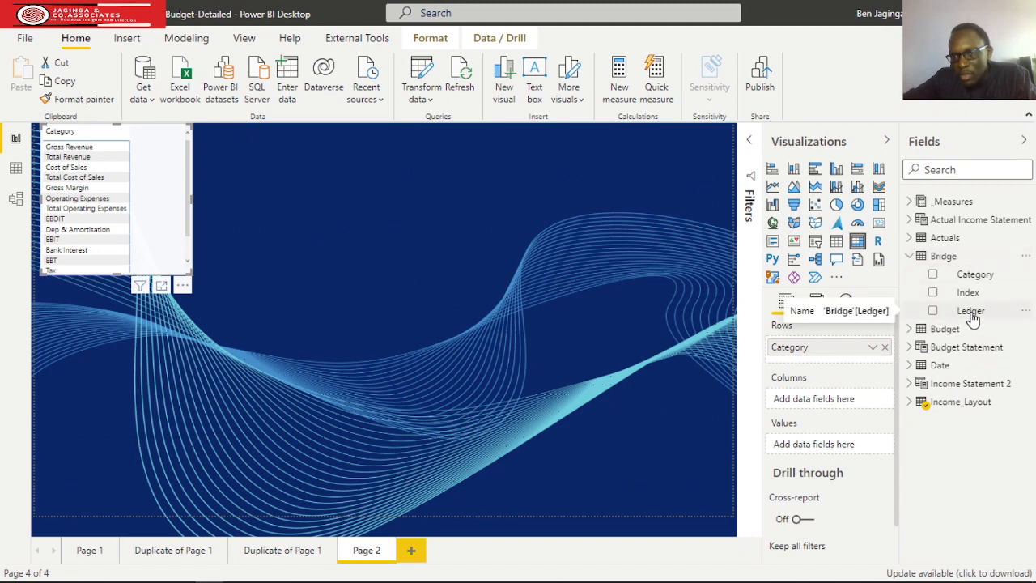
pyautogui.moveTo(968, 316); pyautogui.dragTo(828, 367)
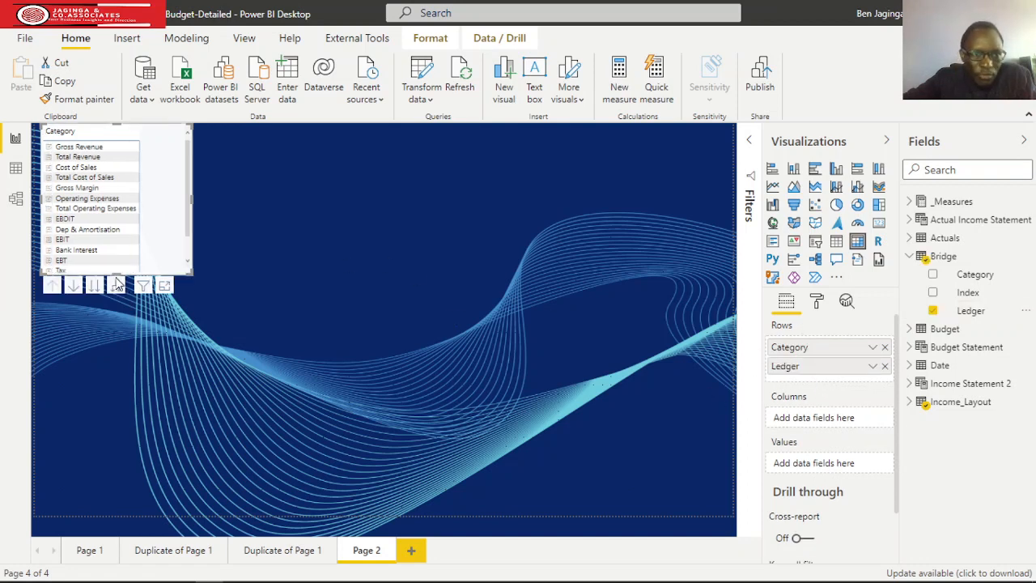
# Expand the Gross Revenue and Cost of Sales rows to show their ledgers, making the matrix taller to fit.
pyautogui.moveTo(115, 271); pyautogui.dragTo(121, 325)
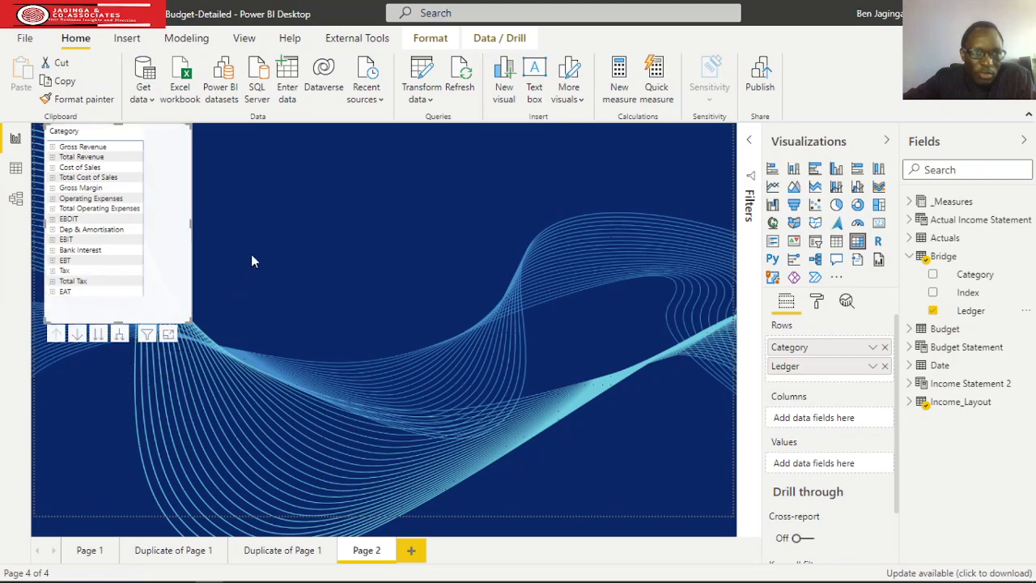
pyautogui.click(52, 146)
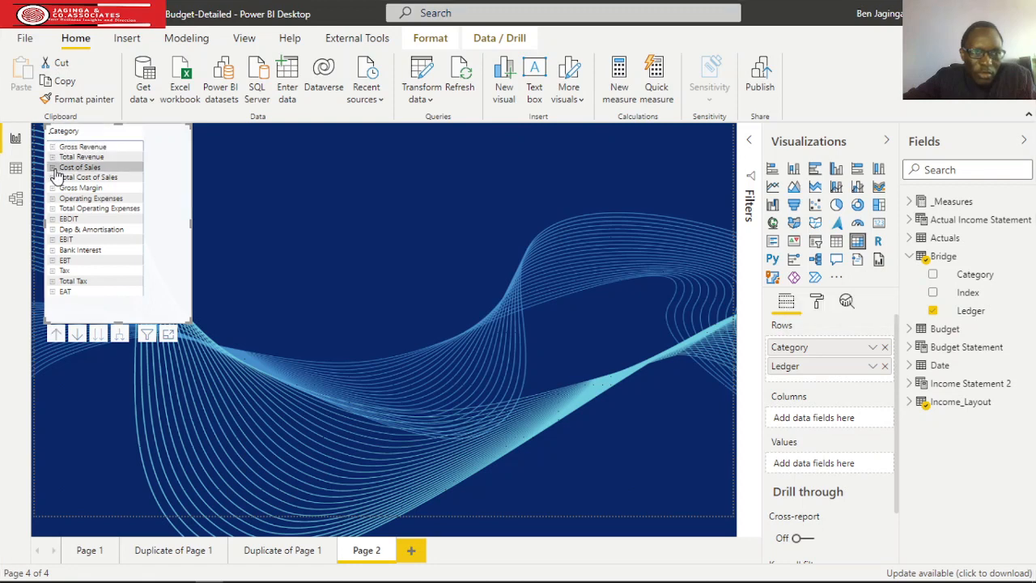
pyautogui.click(52, 219)
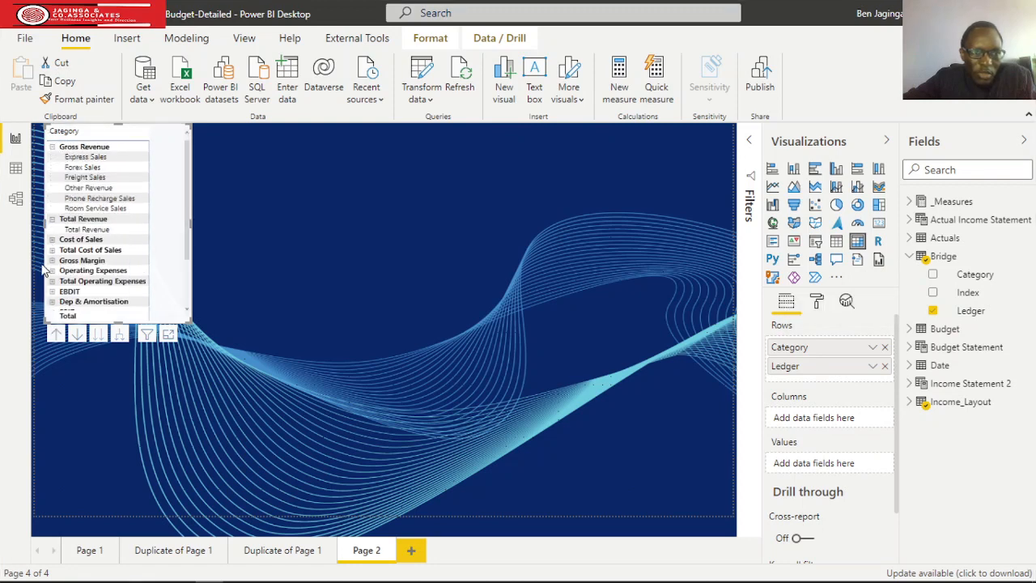
pyautogui.click(52, 241)
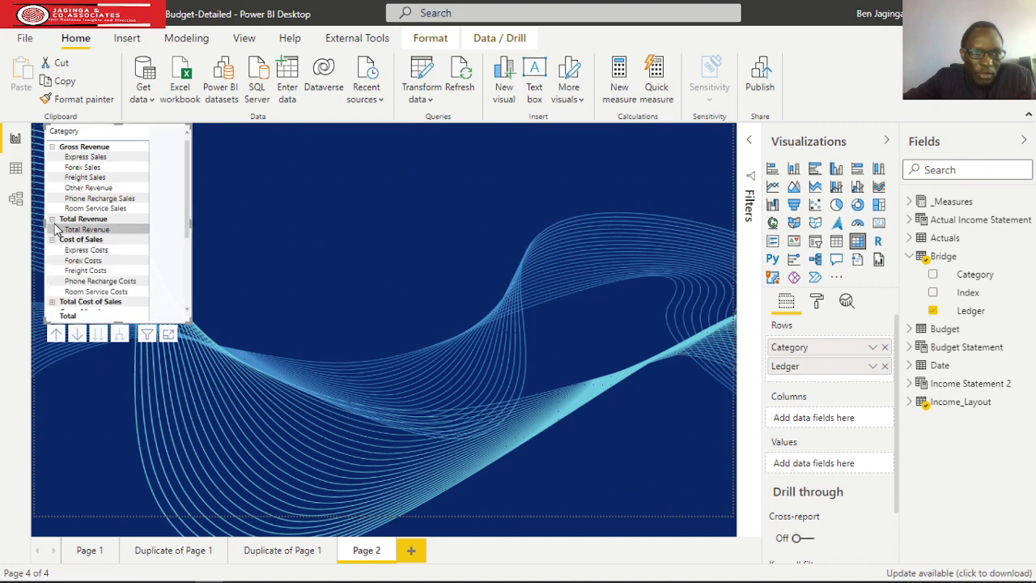
pyautogui.click(52, 219)
pyautogui.moveTo(121, 321); pyautogui.dragTo(130, 449)
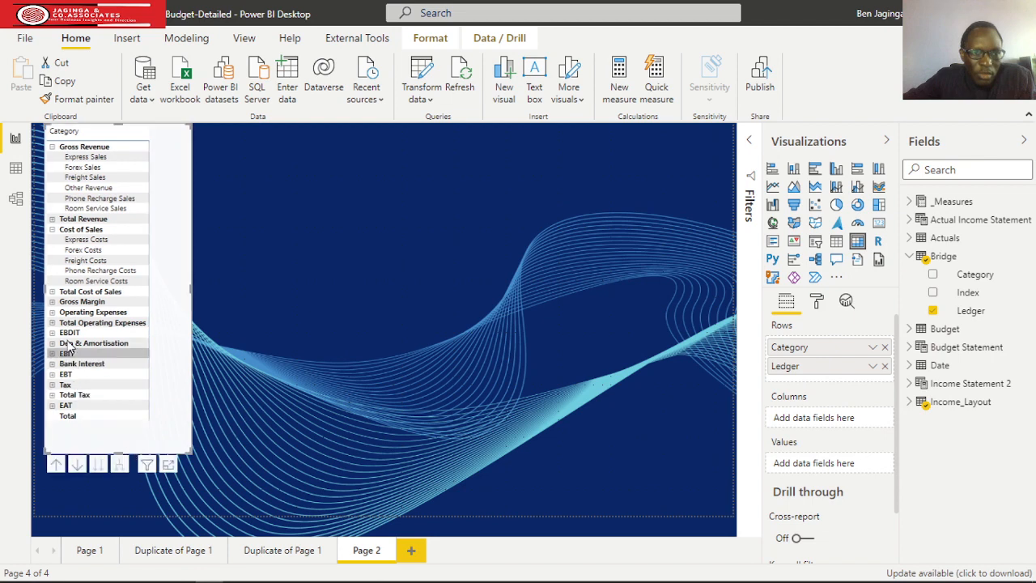
# Expand Operating Expenses, check the ledgers under Gross Margin and EBDIT before collapsing both again, and extend the matrix further down.
pyautogui.click(51, 302)
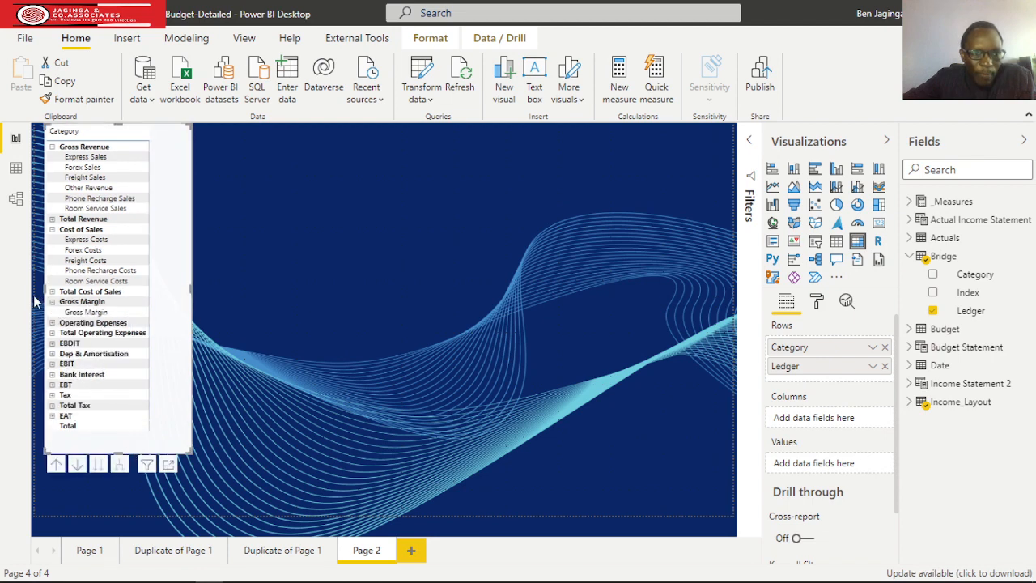
pyautogui.click(51, 302)
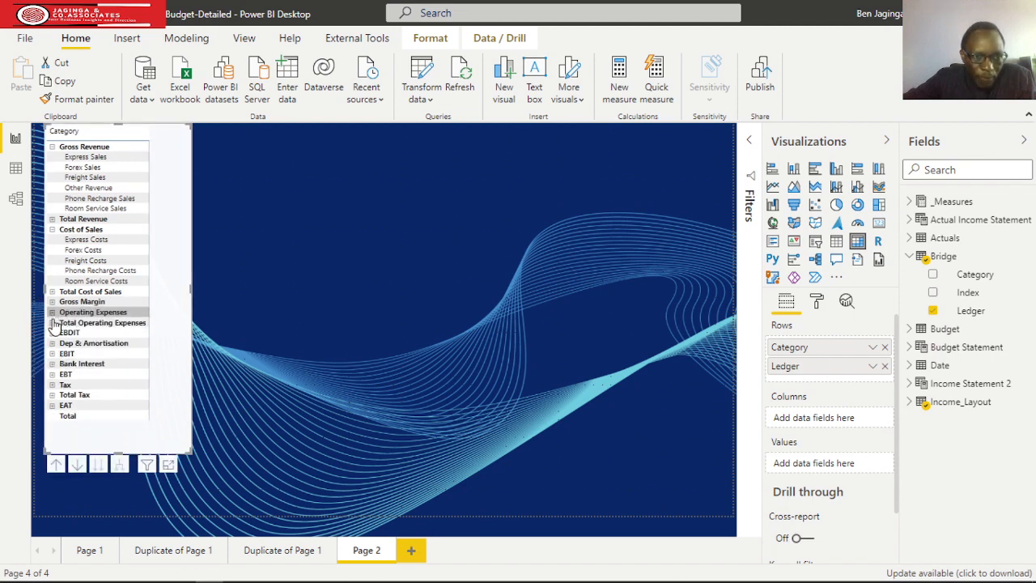
pyautogui.click(52, 313)
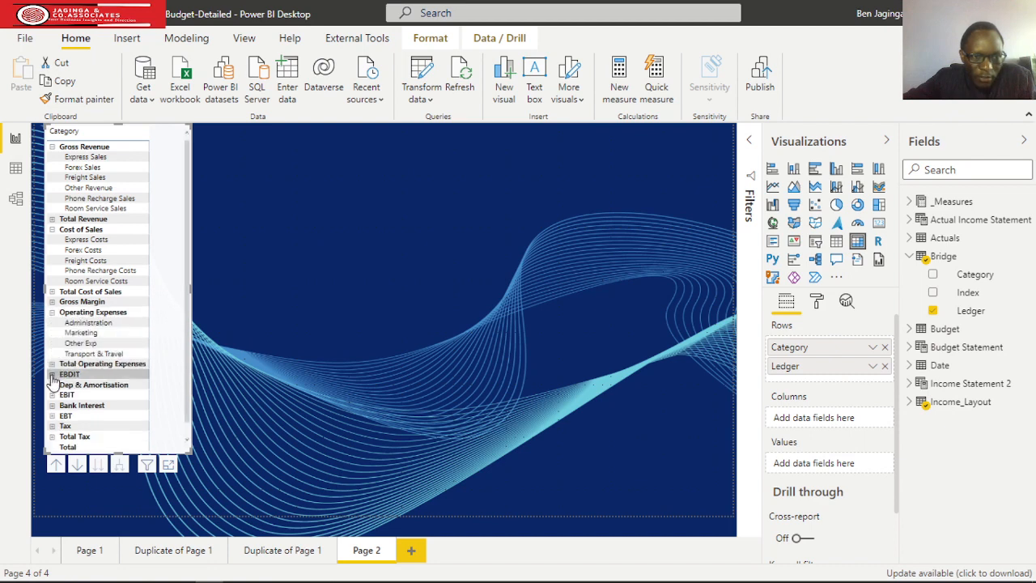
pyautogui.click(51, 374)
pyautogui.moveTo(124, 454); pyautogui.dragTo(133, 502)
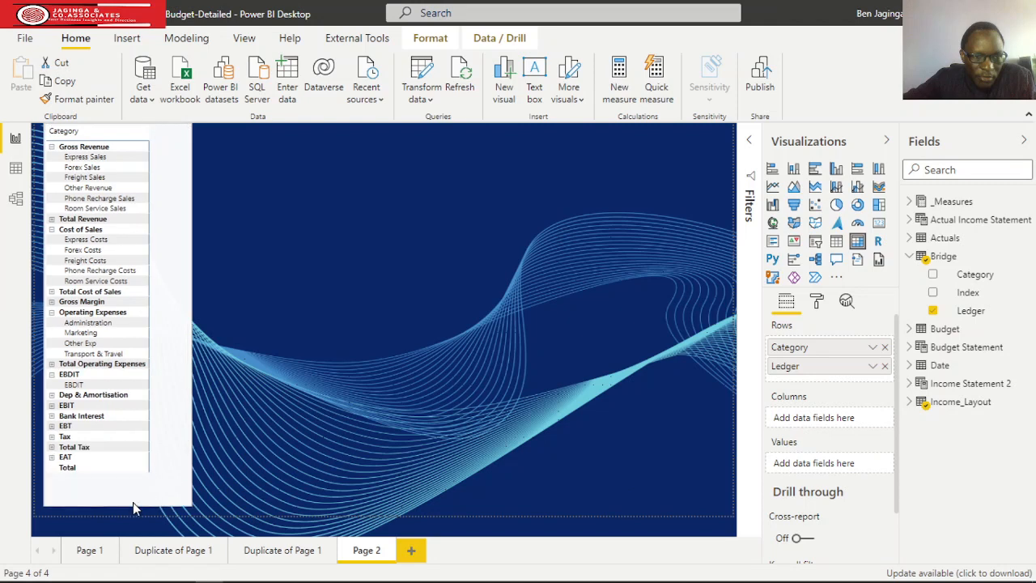
pyautogui.click(58, 376)
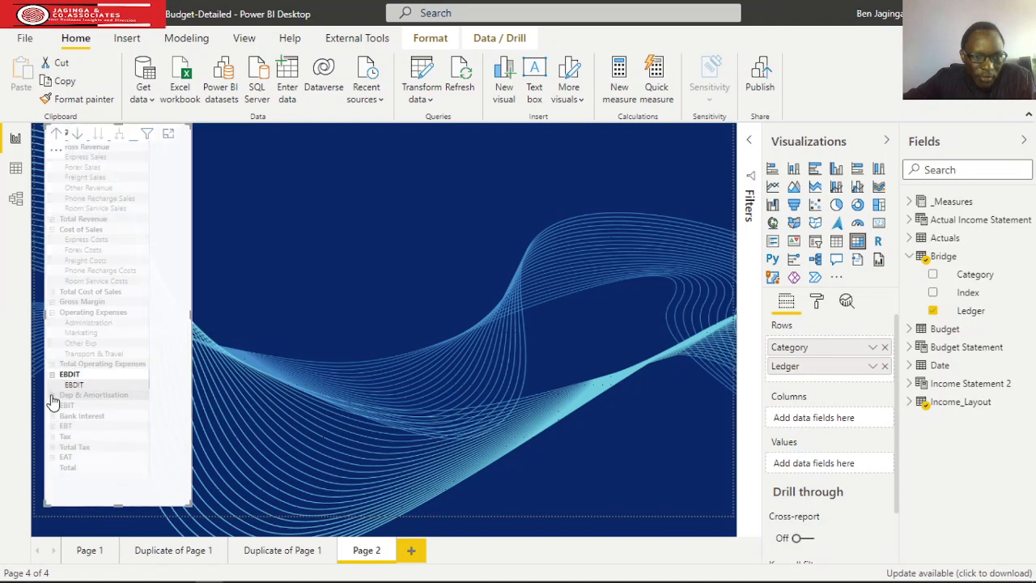
pyautogui.click(157, 458)
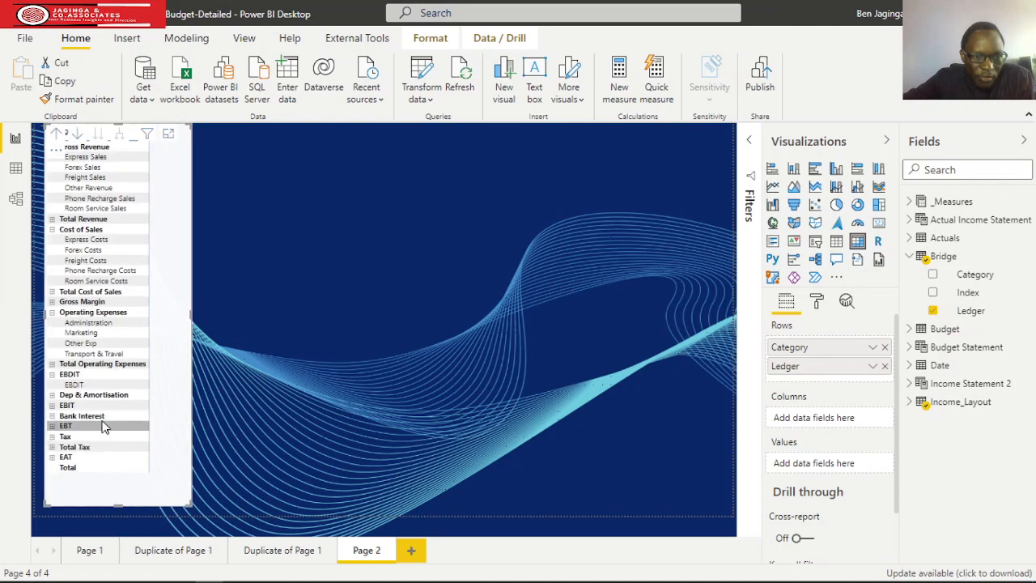
pyautogui.click(52, 374)
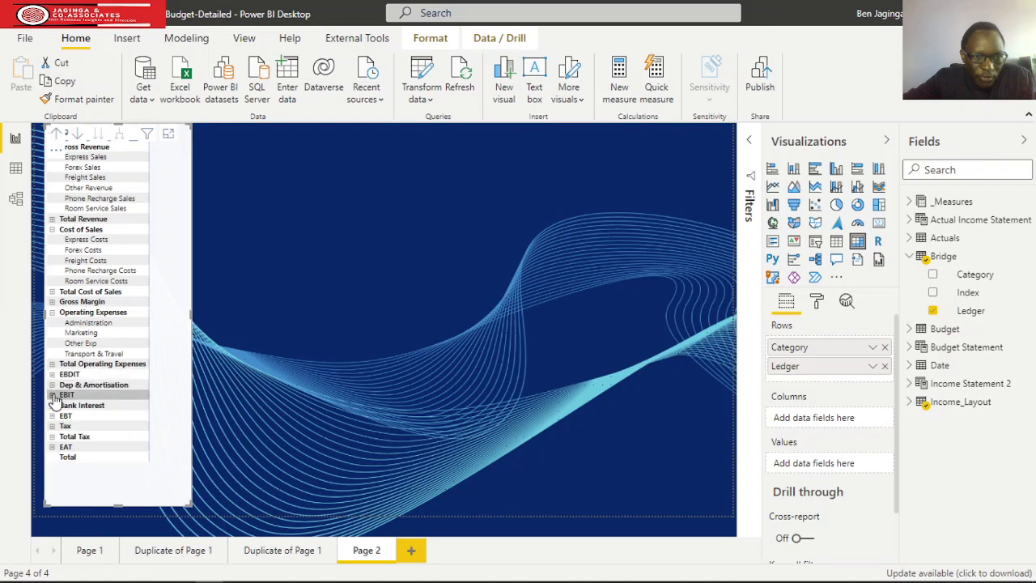
# Expand the Dep & Amortisation, Bank Interest and Tax rows, extend the matrix to the page's lower edge and review all its rows.
pyautogui.click(51, 385)
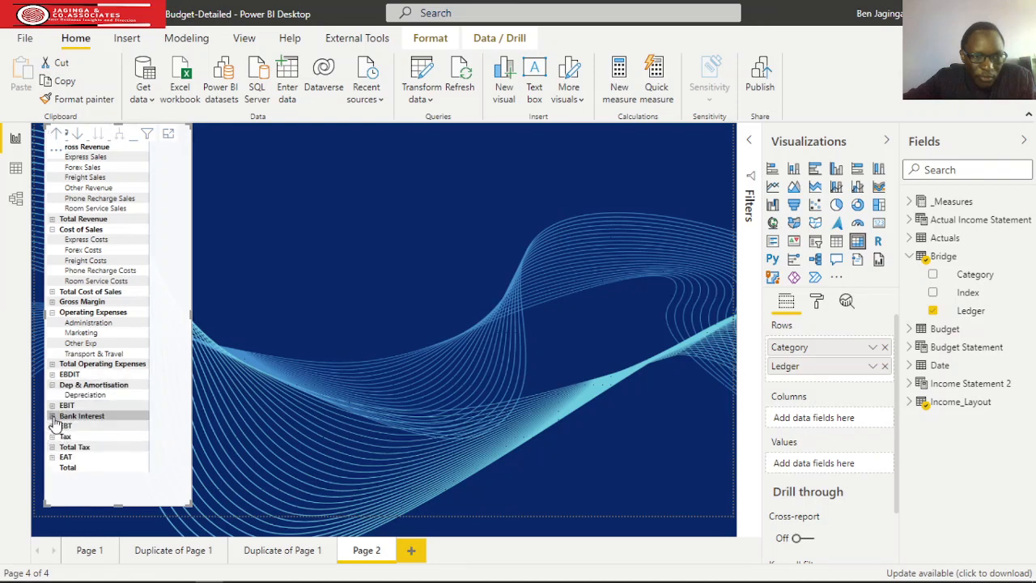
pyautogui.click(52, 416)
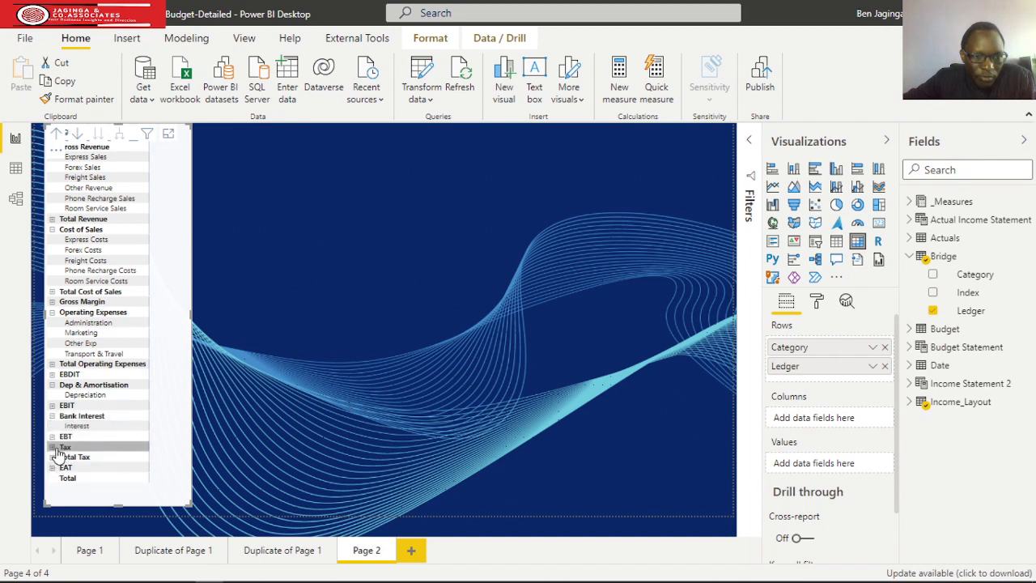
pyautogui.click(52, 446)
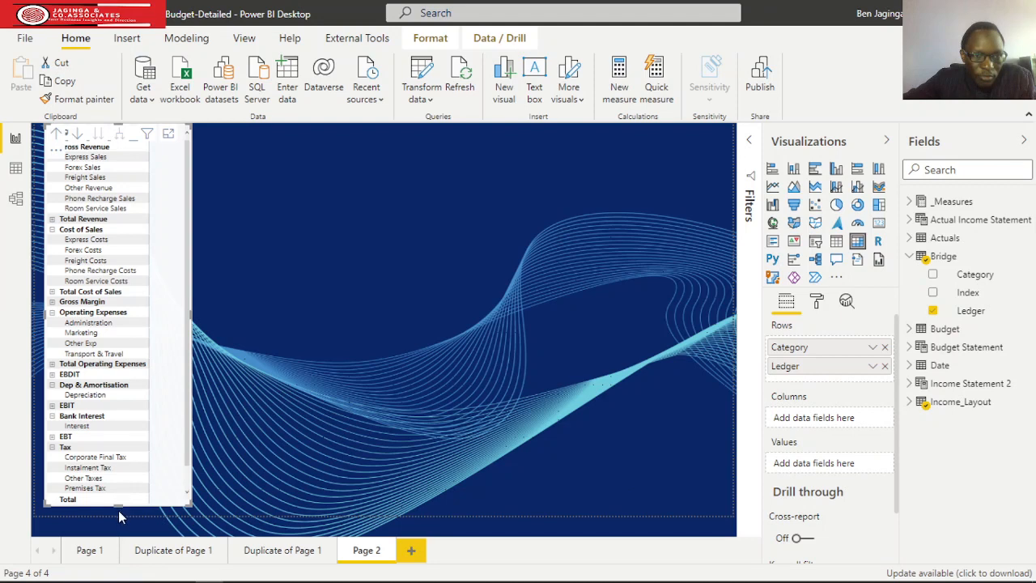
pyautogui.moveTo(120, 505); pyautogui.dragTo(129, 533)
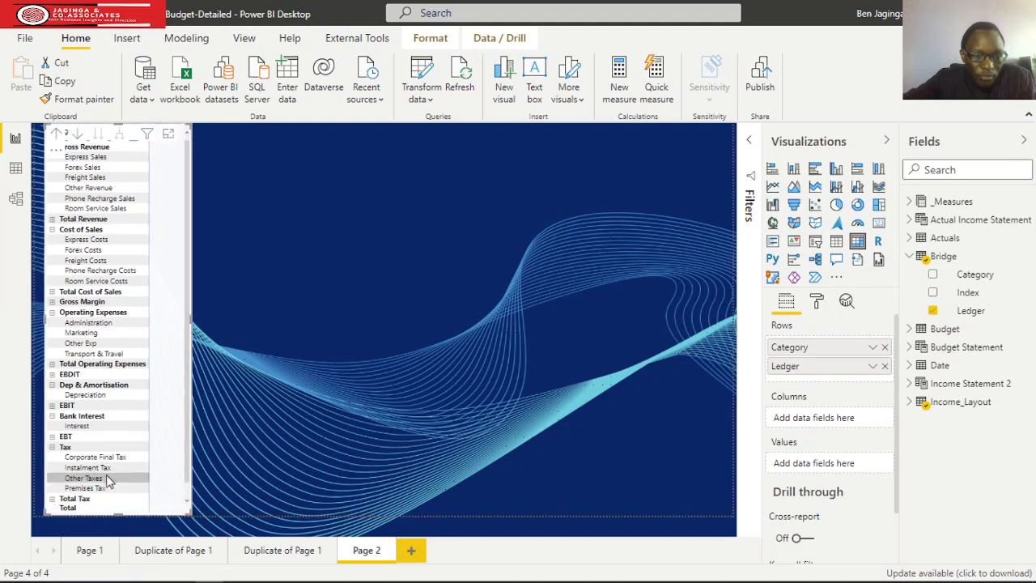
pyautogui.scroll(-1, 128, 463)
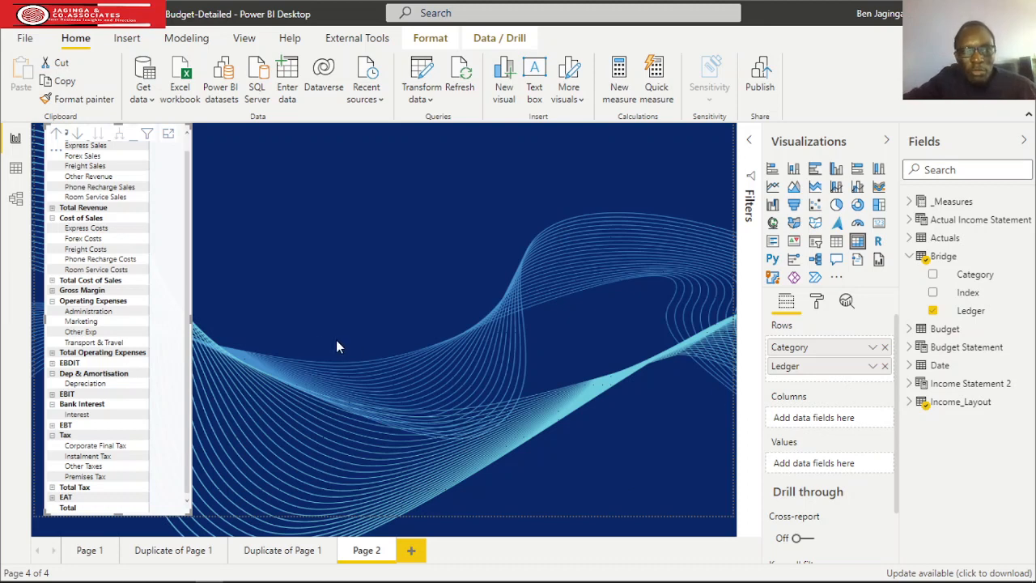
pyautogui.scroll(1, 186, 305)
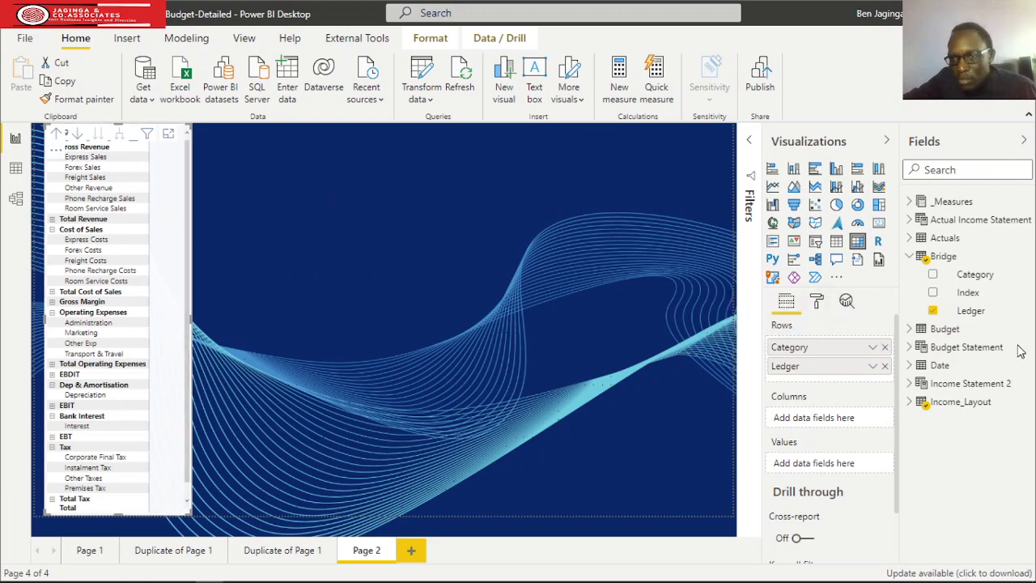
# Add Value from Actual Income Statement as the matrix values and widen the visual.
pyautogui.click(910, 222)
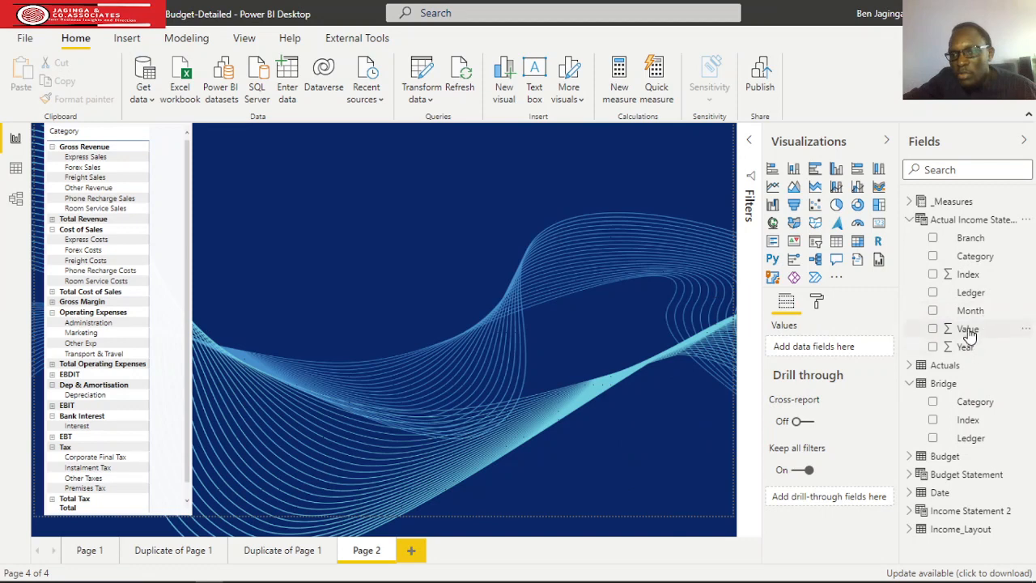
pyautogui.moveTo(970, 335)
pyautogui.mouseDown()
pyautogui.moveTo(890, 327)
pyautogui.moveTo(858, 346)
pyautogui.moveTo(967, 330)
pyautogui.mouseUp()
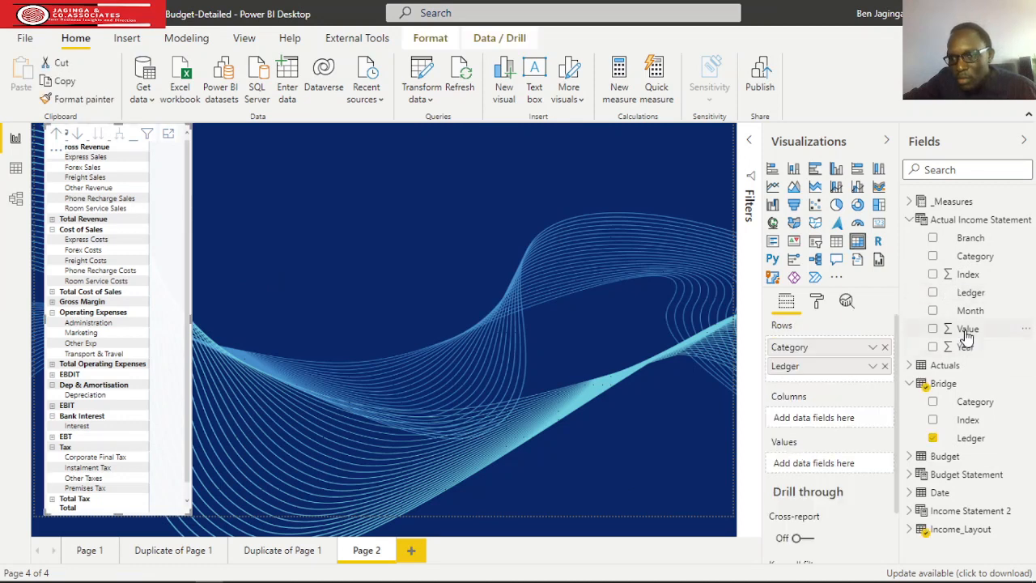
pyautogui.moveTo(968, 336); pyautogui.dragTo(329, 298)
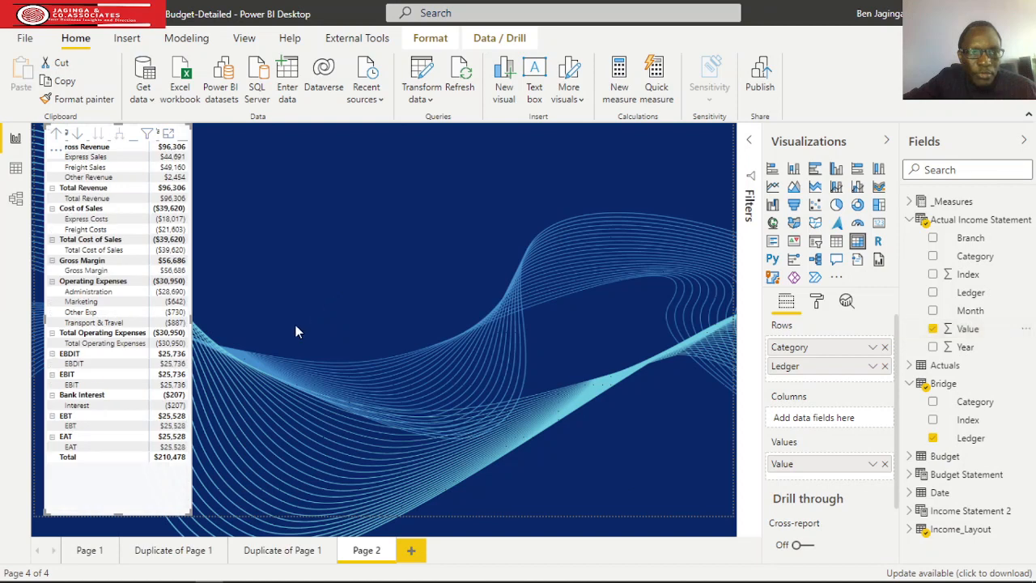
pyautogui.moveTo(212, 326); pyautogui.dragTo(235, 330)
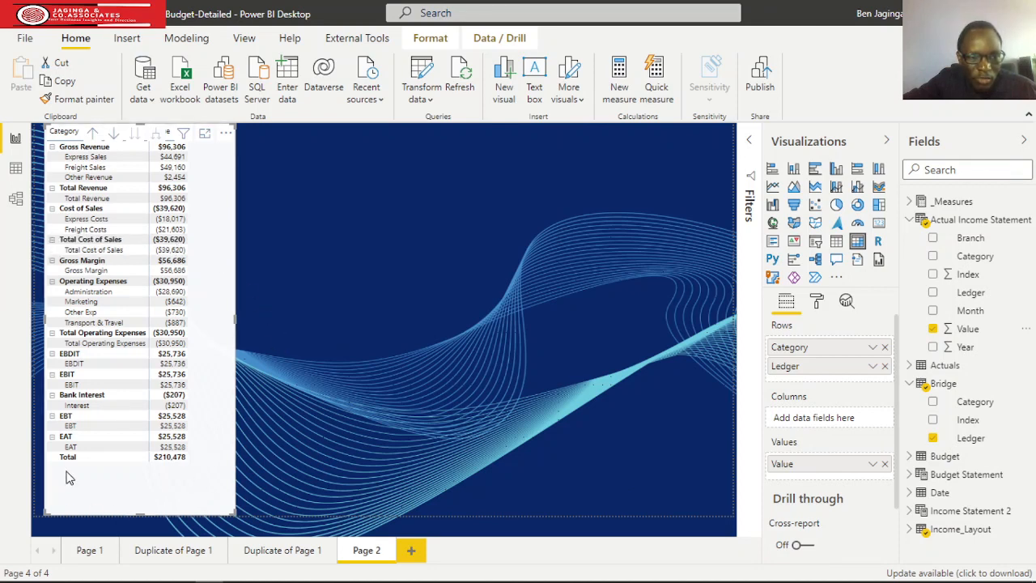
# Collapse the EAT row and add Year from Actual Income Statement as the matrix columns, widening the visual to fit.
pyautogui.moveTo(182, 460)
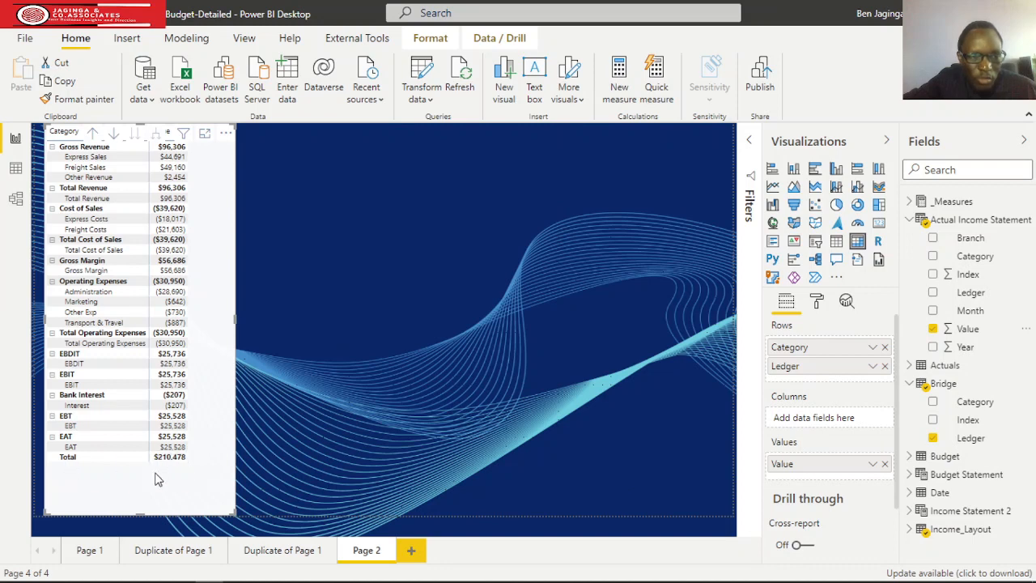
pyautogui.click(51, 437)
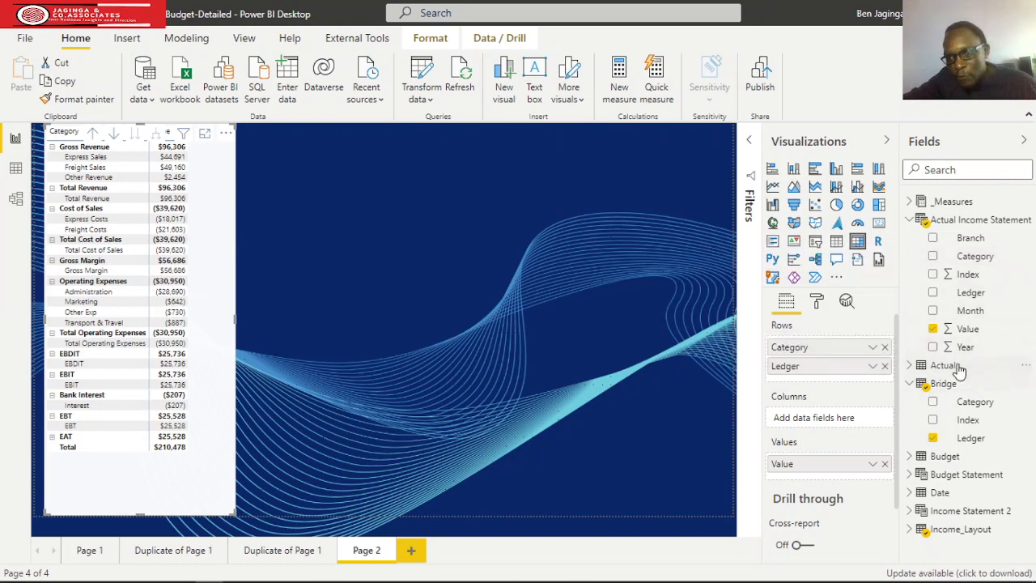
pyautogui.moveTo(965, 348); pyautogui.dragTo(833, 418)
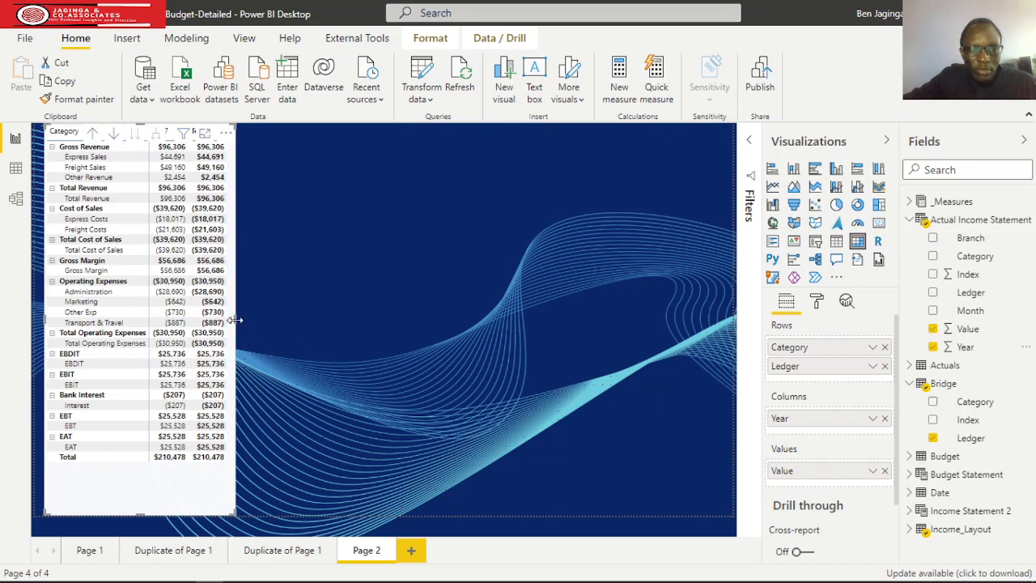
pyautogui.moveTo(235, 323); pyautogui.dragTo(261, 323)
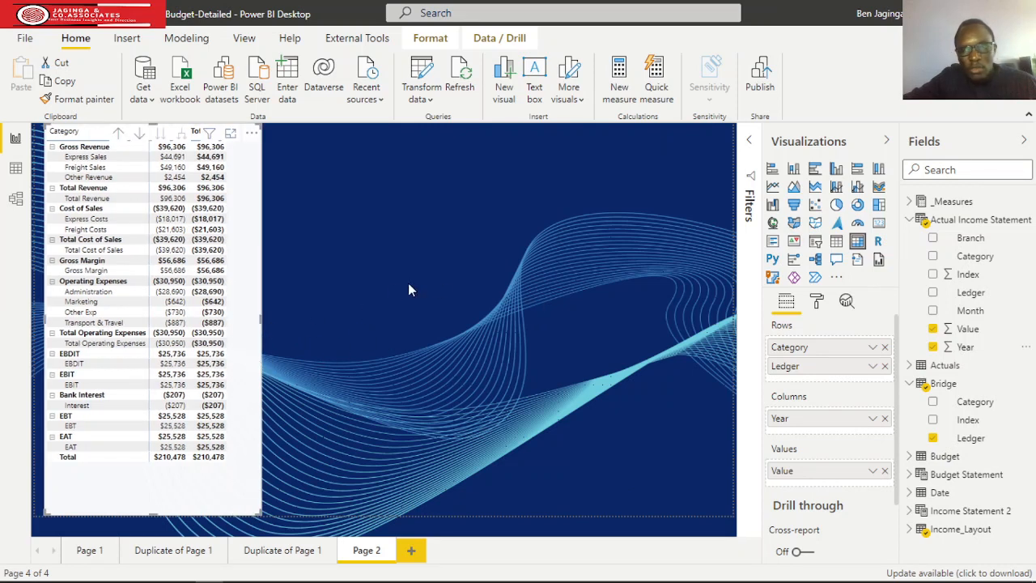
# Set the row padding of the matrix grid to 3 and widen the visual slightly.
pyautogui.click(816, 302)
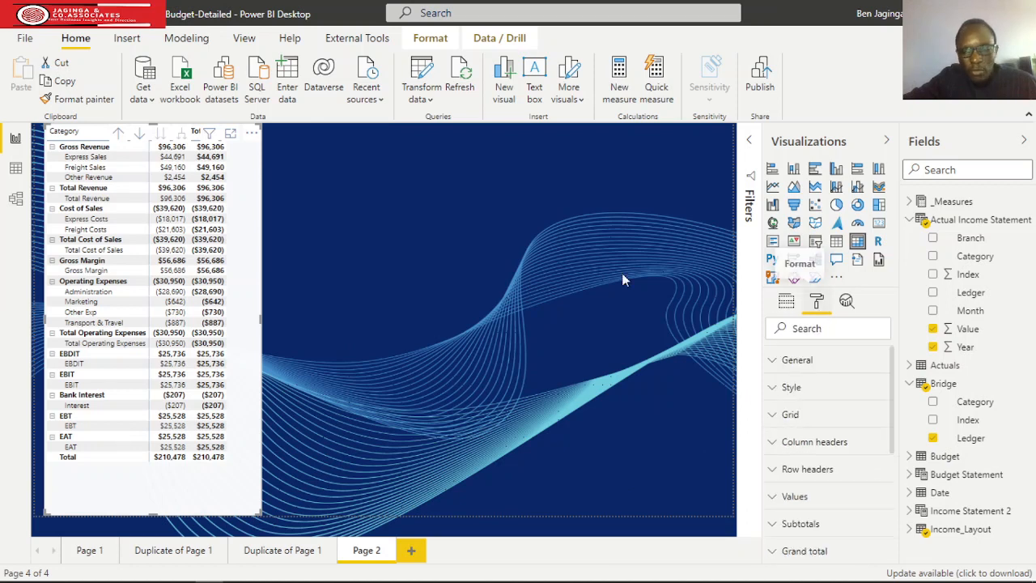
pyautogui.click(773, 415)
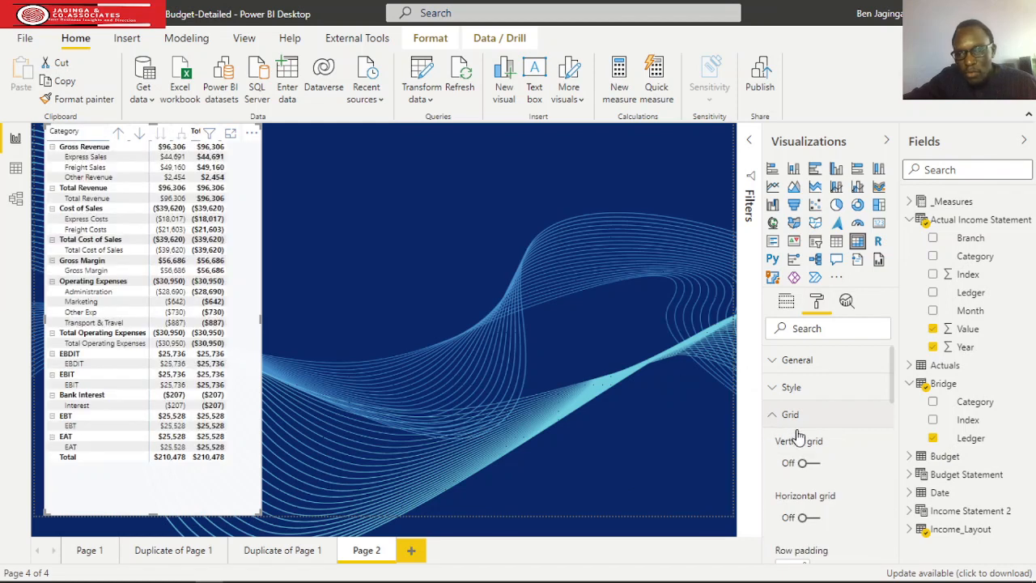
pyautogui.scroll(-5, 817, 429)
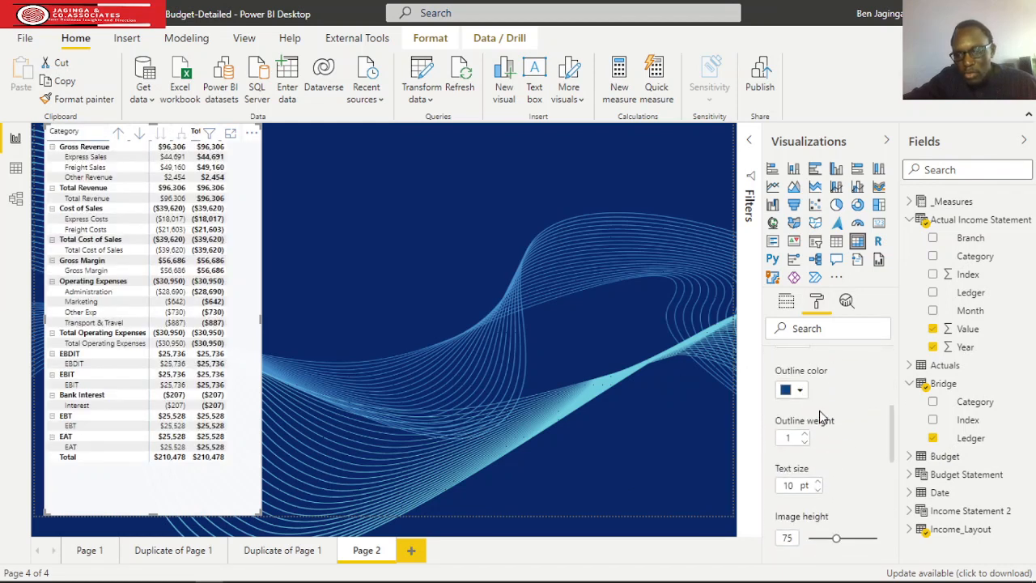
pyautogui.scroll(2, 819, 425)
pyautogui.click(804, 412)
pyautogui.click(804, 412)
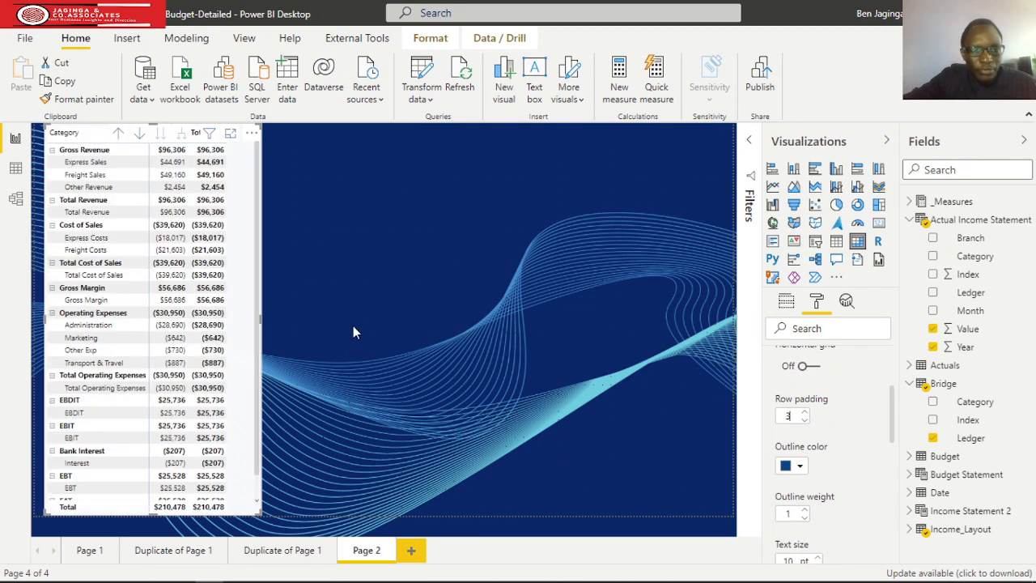
pyautogui.moveTo(260, 323)
pyautogui.mouseDown()
pyautogui.moveTo(287, 326)
pyautogui.moveTo(269, 326)
pyautogui.mouseUp()
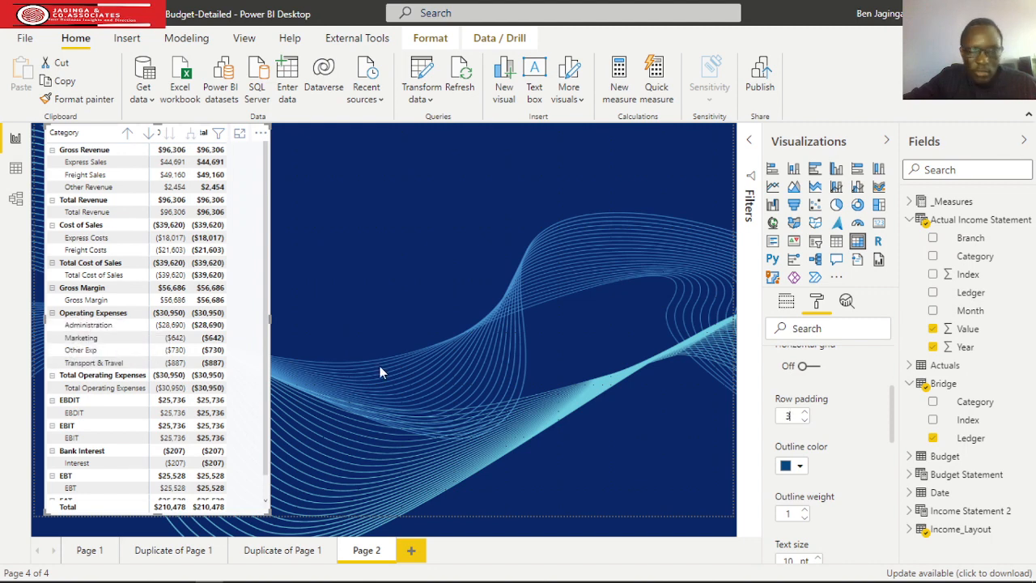
pyautogui.scroll(3, 789, 396)
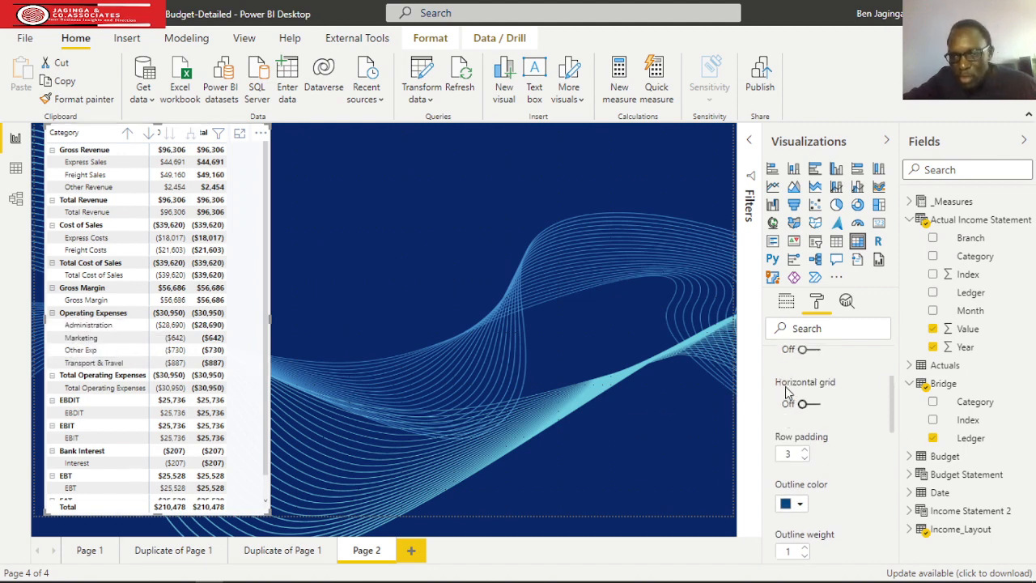
pyautogui.click(788, 413)
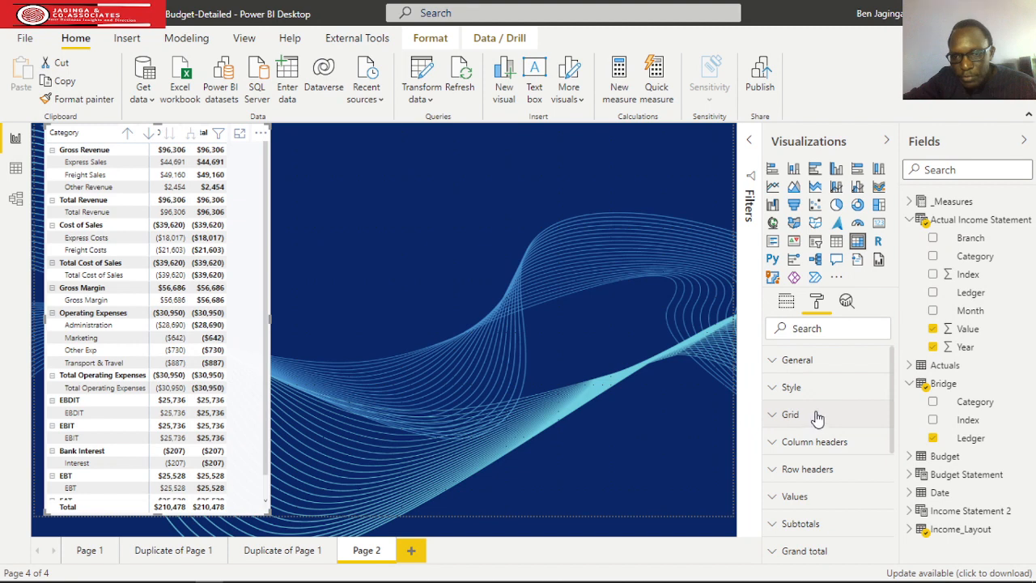
# Set the stepped layout indentation of the matrix row headers to 24.
pyautogui.scroll(-2, 817, 414)
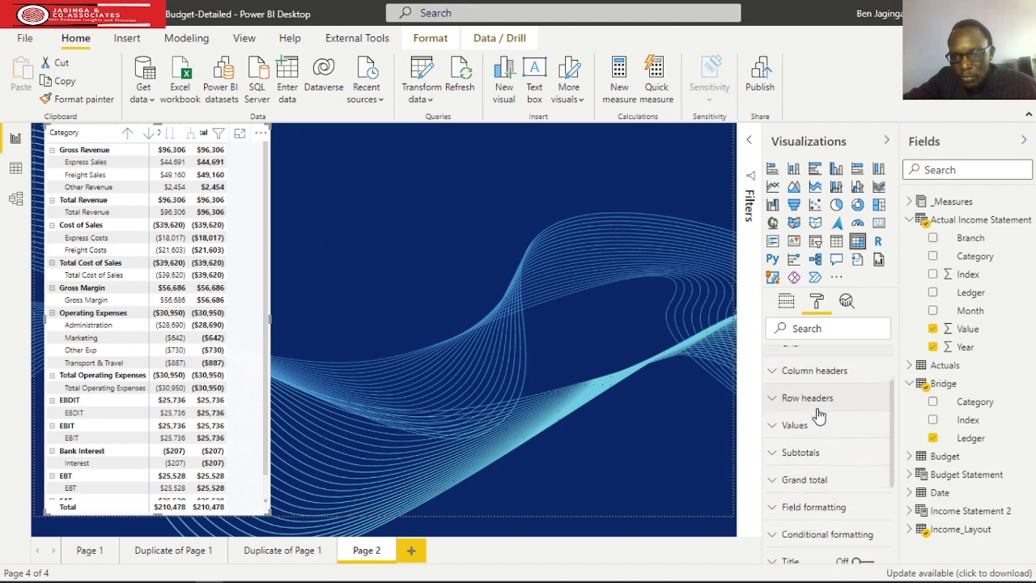
pyautogui.click(774, 400)
pyautogui.scroll(-3, 831, 395)
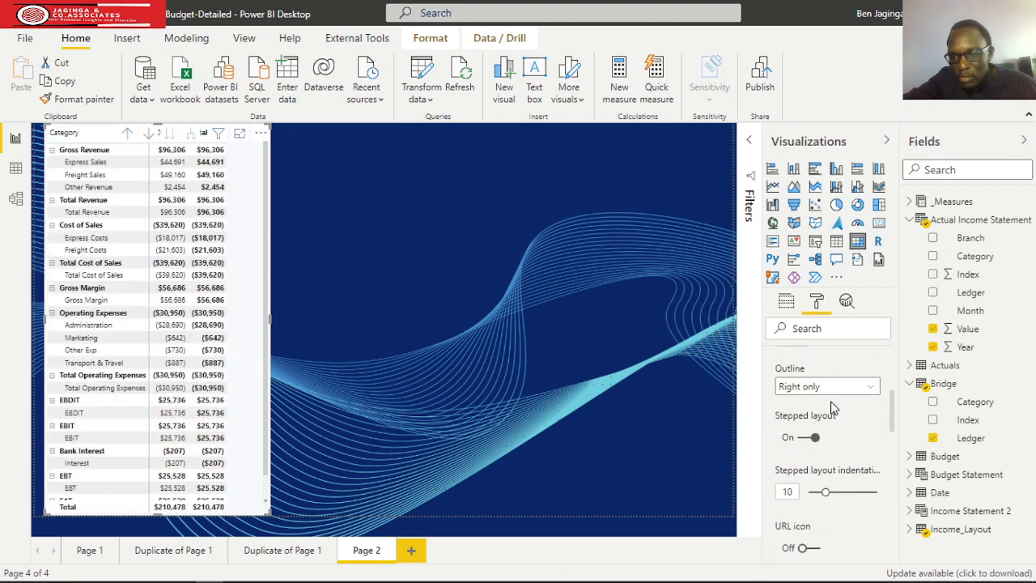
pyautogui.scroll(-2, 834, 409)
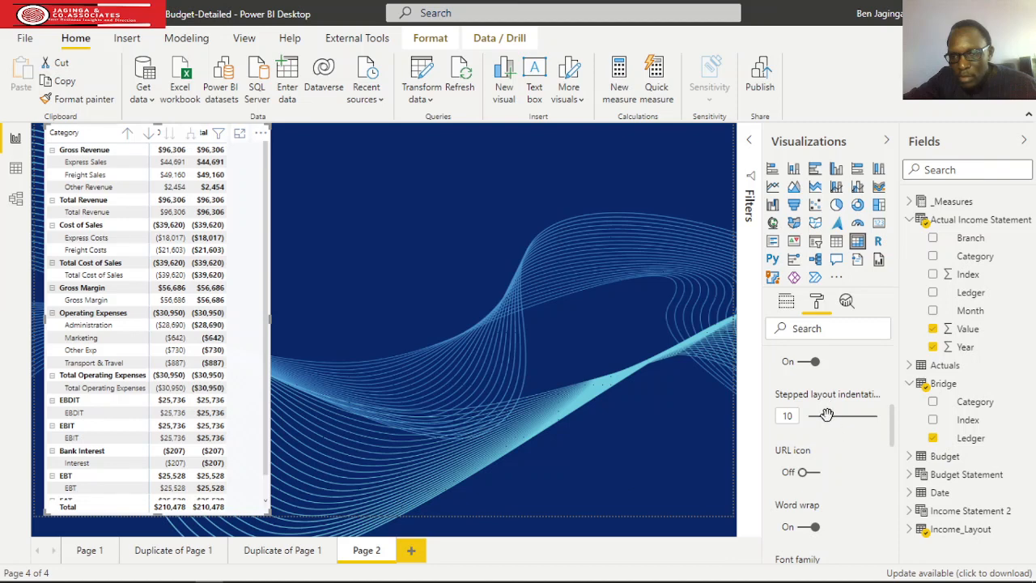
pyautogui.moveTo(828, 417); pyautogui.dragTo(849, 419)
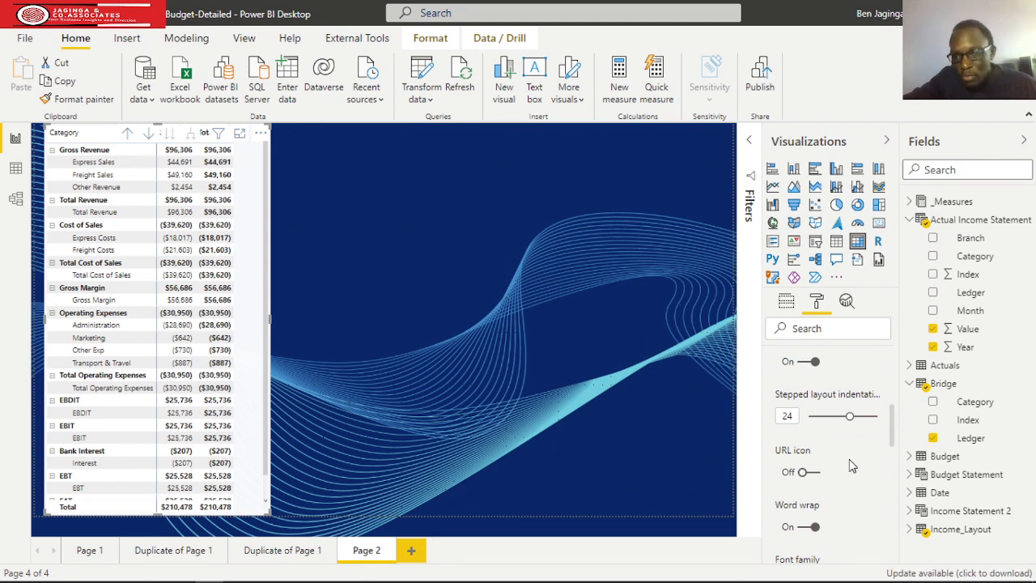
# Try hiding the +/- icons on the row headers and switch them back on.
pyautogui.scroll(-3, 851, 464)
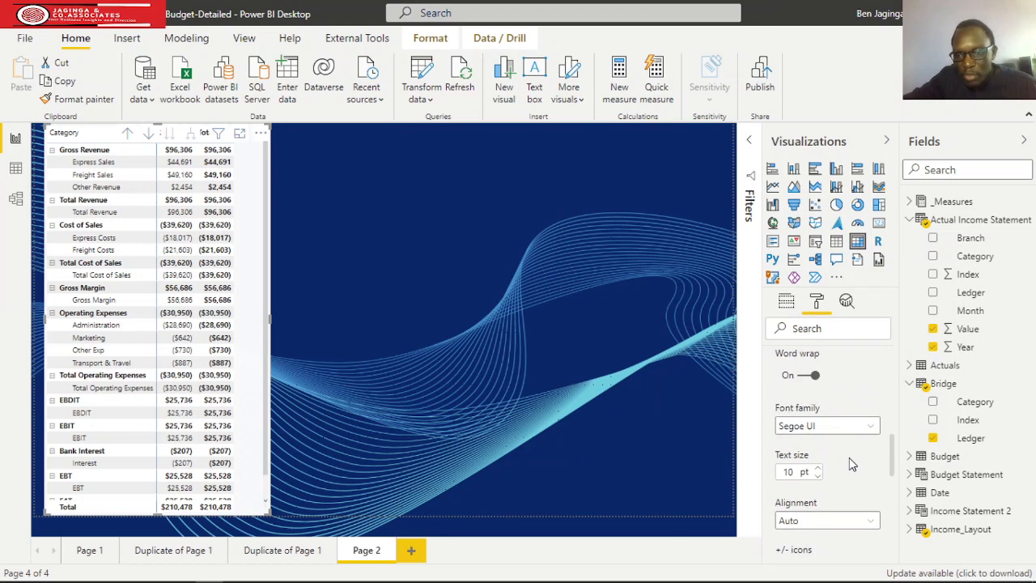
pyautogui.scroll(-2, 851, 463)
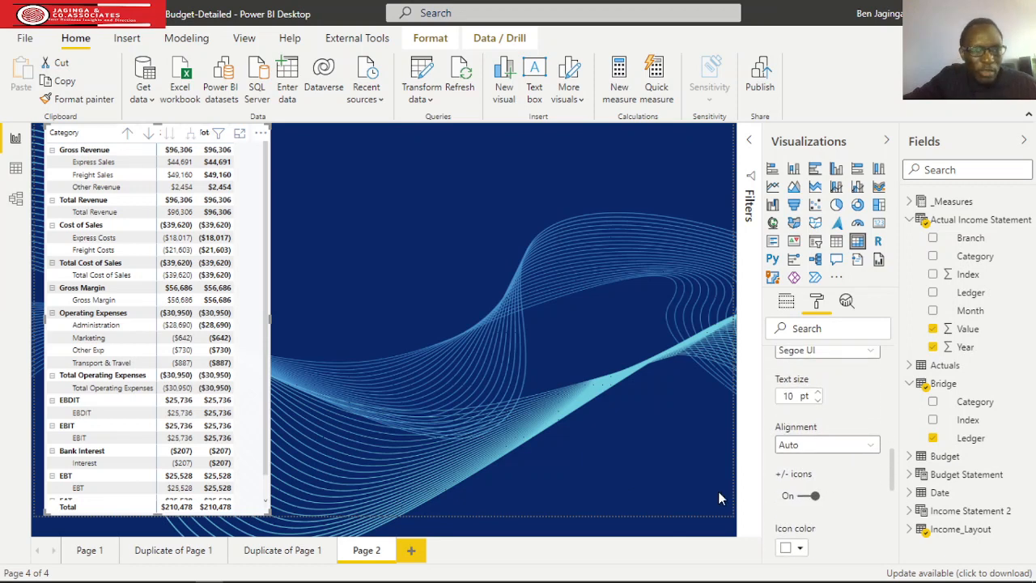
pyautogui.click(806, 497)
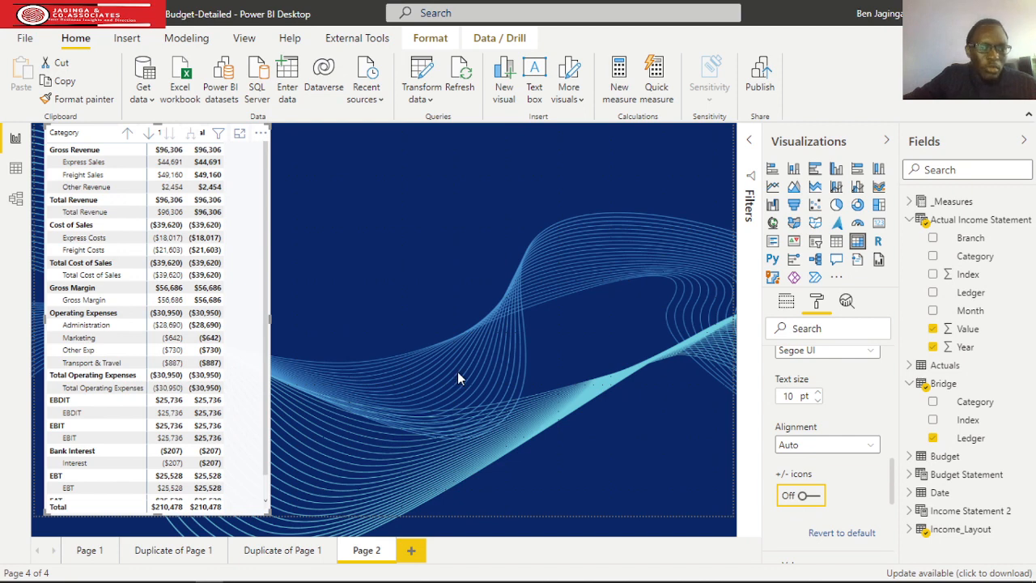
pyautogui.click(814, 497)
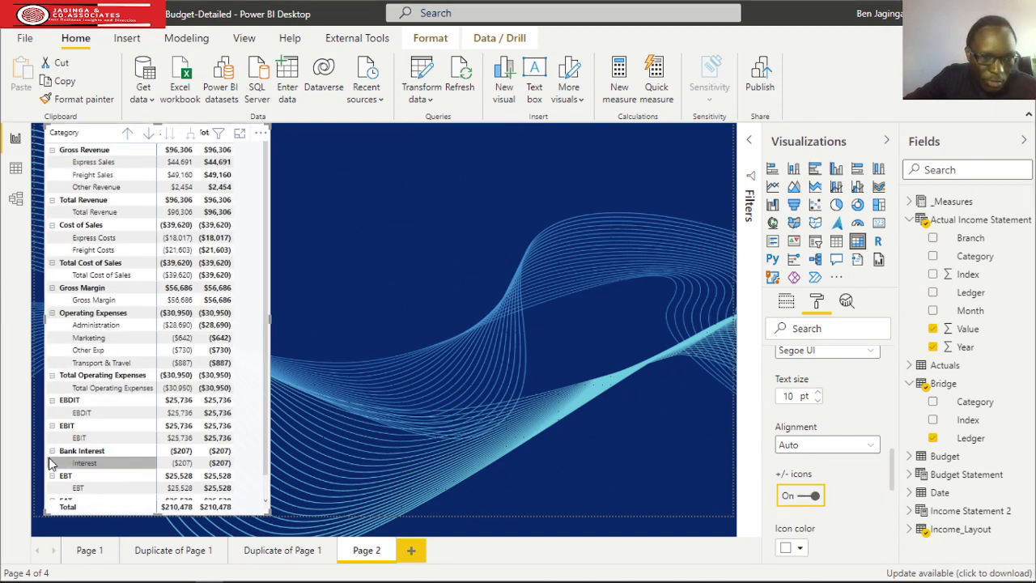
# Collapse the EBDIT, EBIT, EBT, EAT, Total Cost of Sales, Gross Margin and Total Revenue rows in the matrix.
pyautogui.click(52, 400)
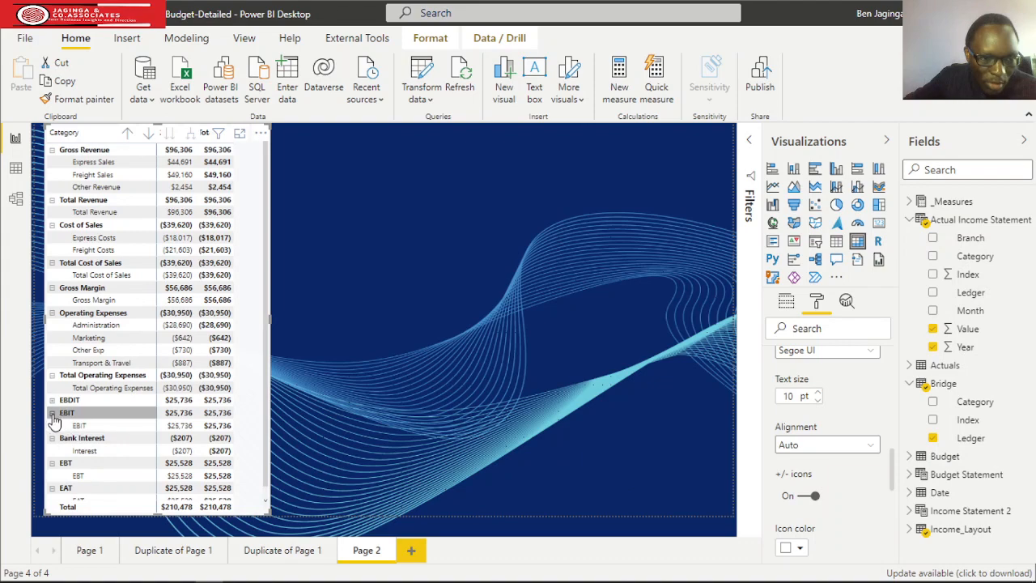
pyautogui.click(52, 412)
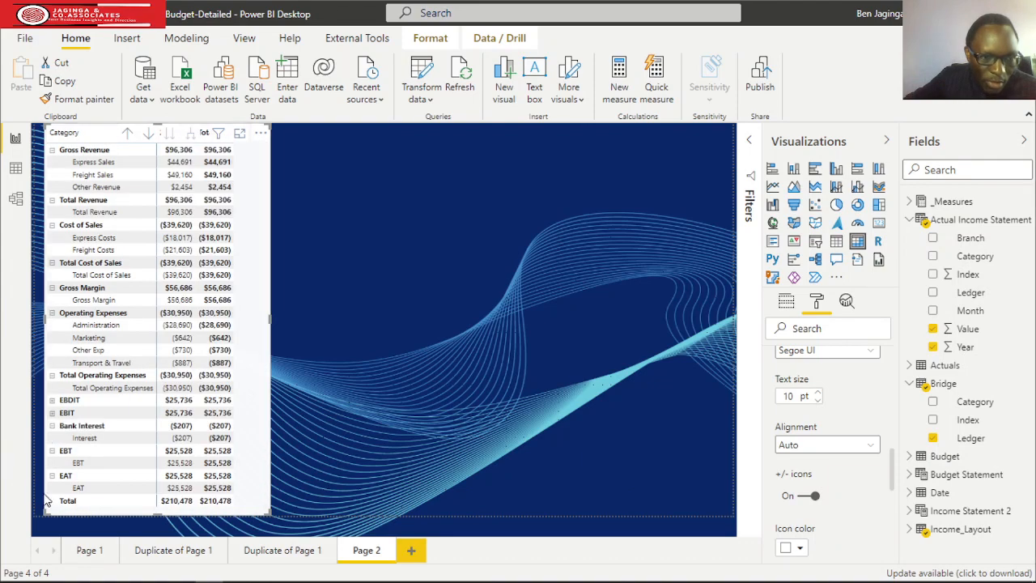
pyautogui.click(52, 451)
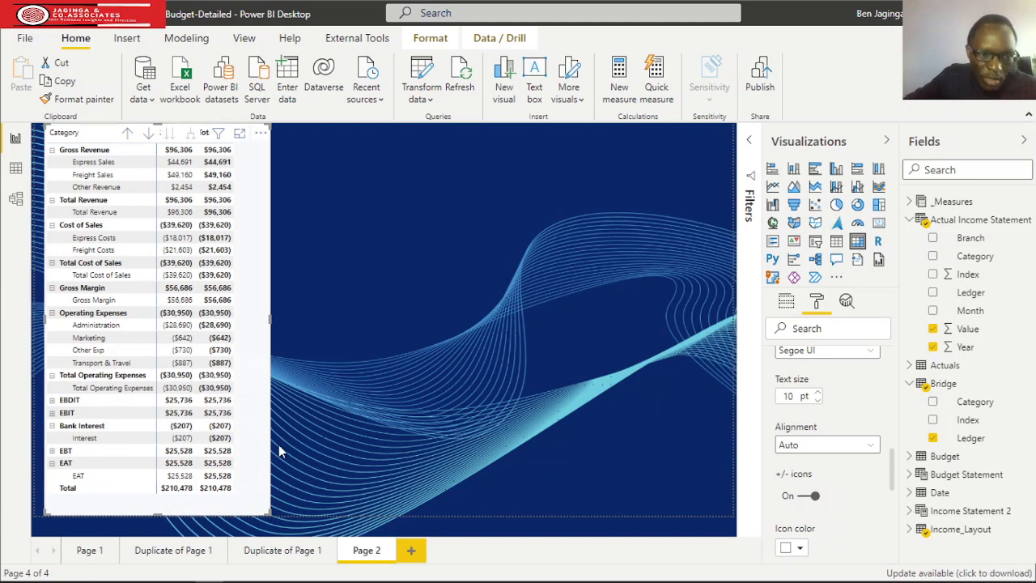
pyautogui.click(51, 463)
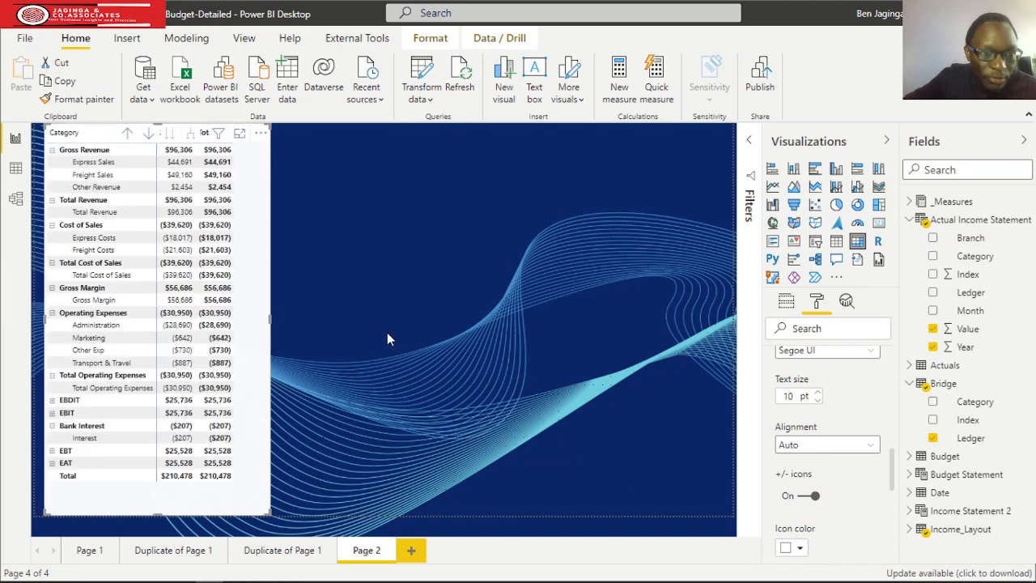
pyautogui.click(52, 263)
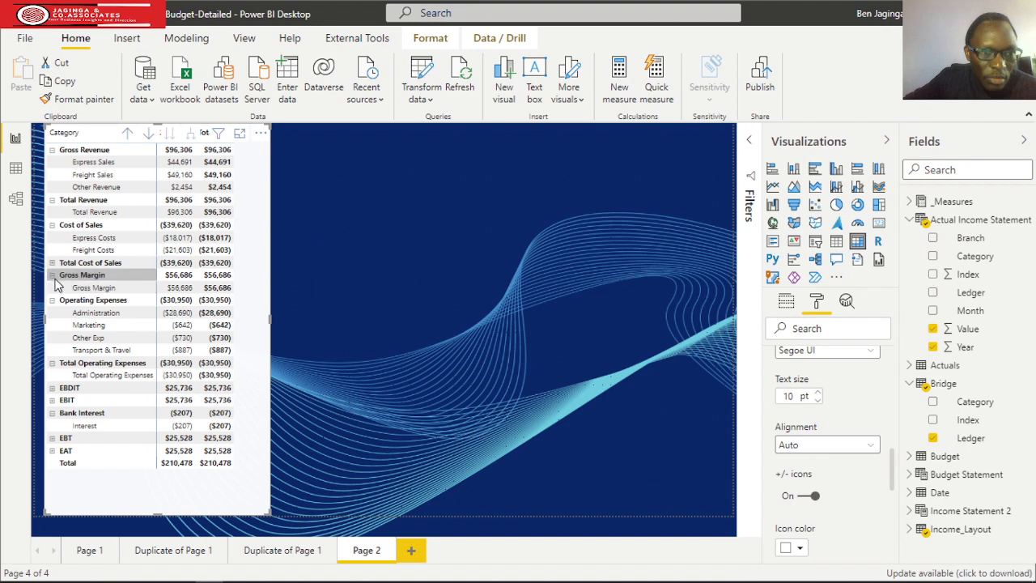
pyautogui.click(52, 276)
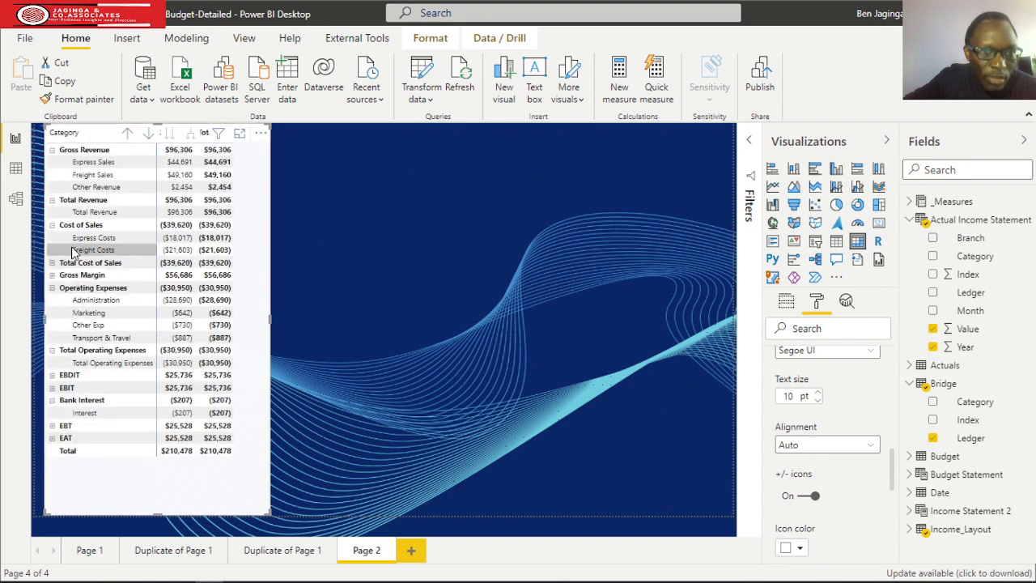
pyautogui.click(52, 200)
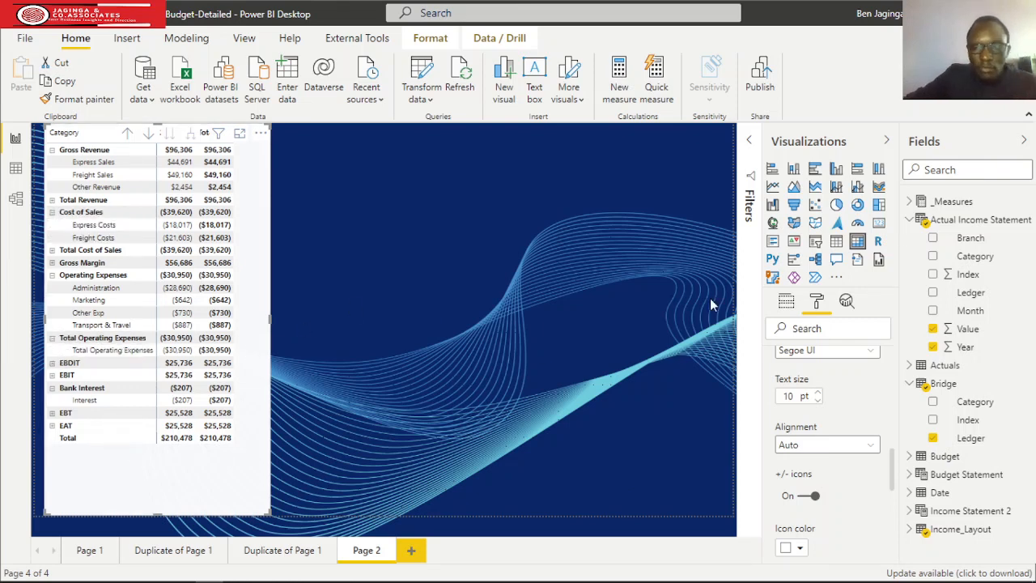
# Turn off the +/- icons for the matrix row headers.
pyautogui.click(805, 498)
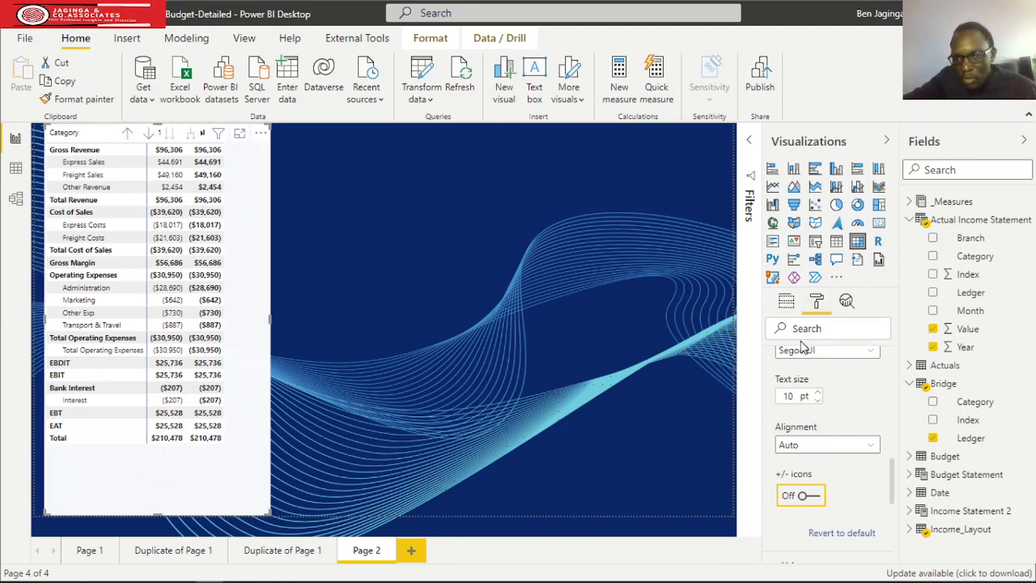
pyautogui.scroll(-3, 833, 352)
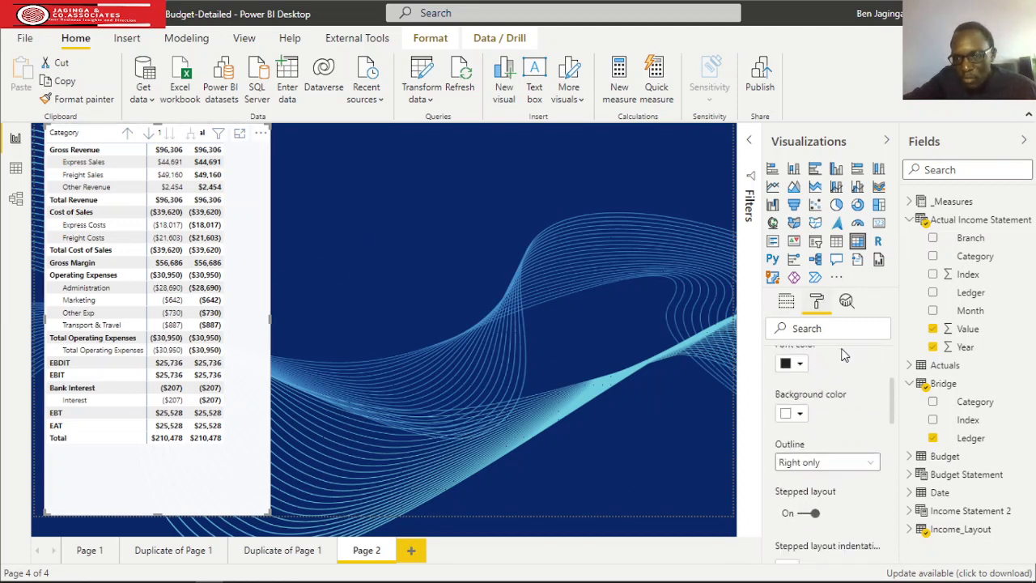
pyautogui.scroll(3, 810, 360)
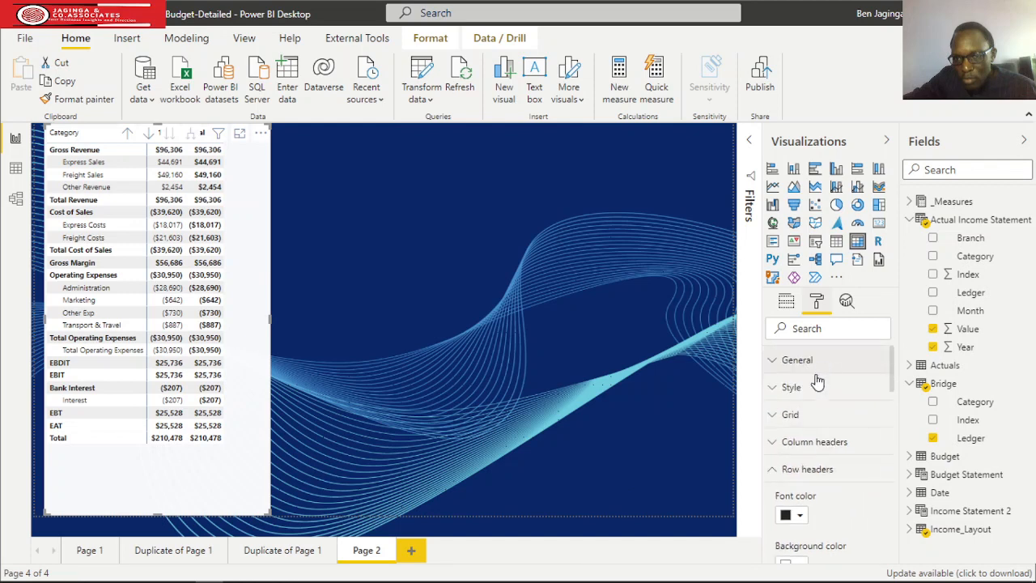
pyautogui.click(773, 470)
# Turn off the row subtotals of the matrix.
pyautogui.scroll(-3, 813, 441)
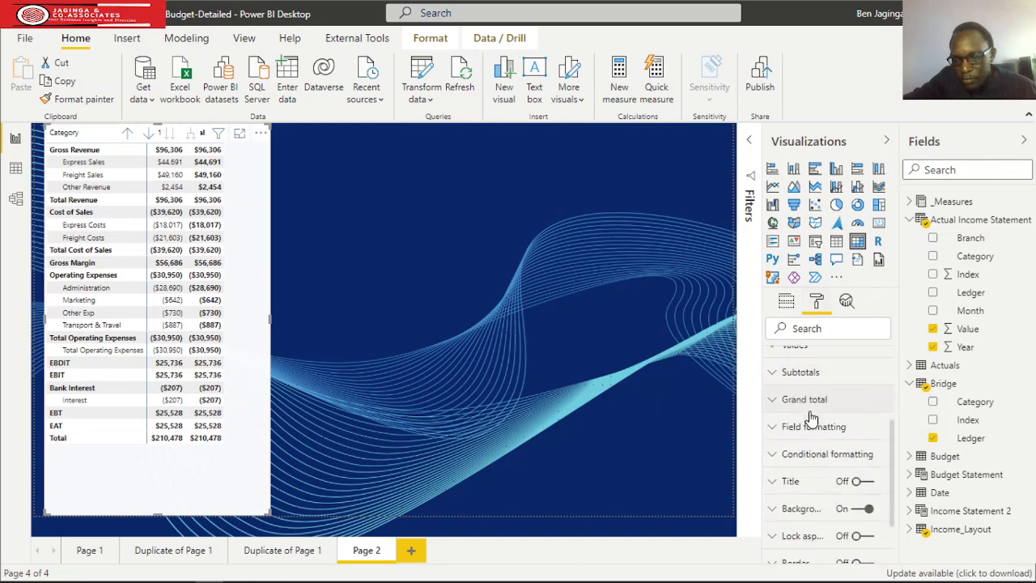
pyautogui.scroll(2, 788, 405)
pyautogui.scroll(-2, 785, 405)
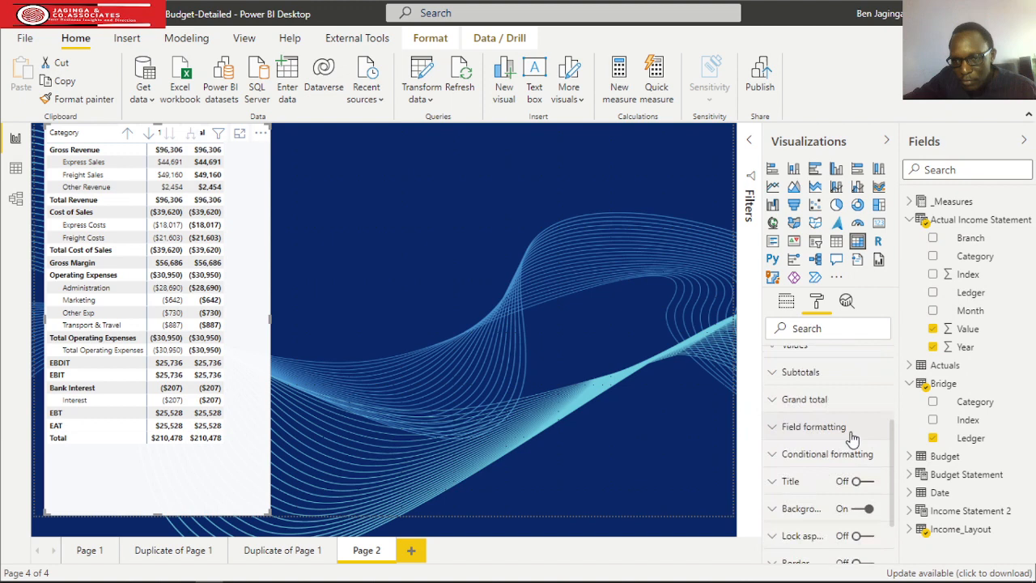
pyautogui.click(774, 374)
pyautogui.scroll(-3, 844, 410)
pyautogui.scroll(2, 844, 411)
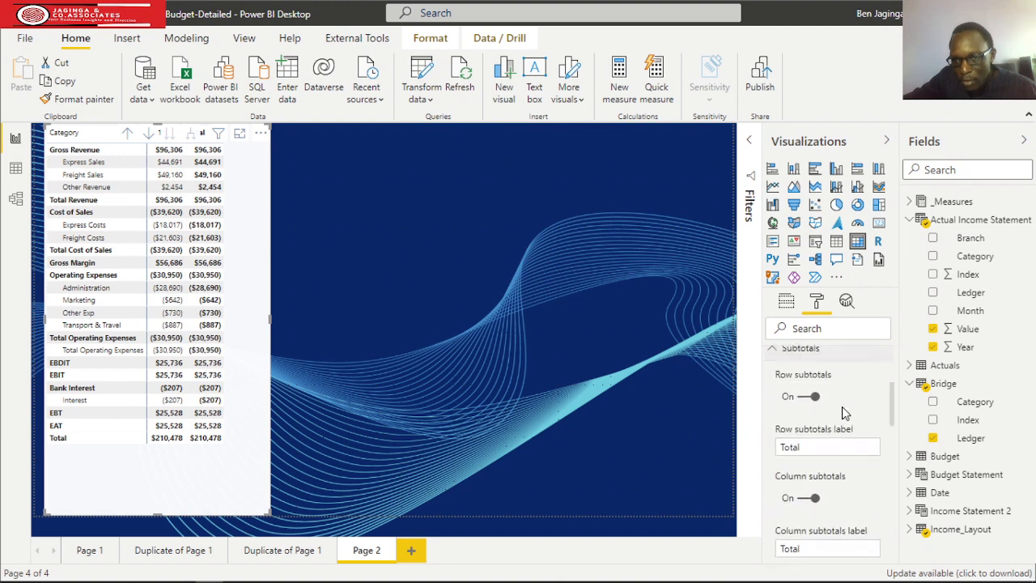
pyautogui.scroll(1, 844, 412)
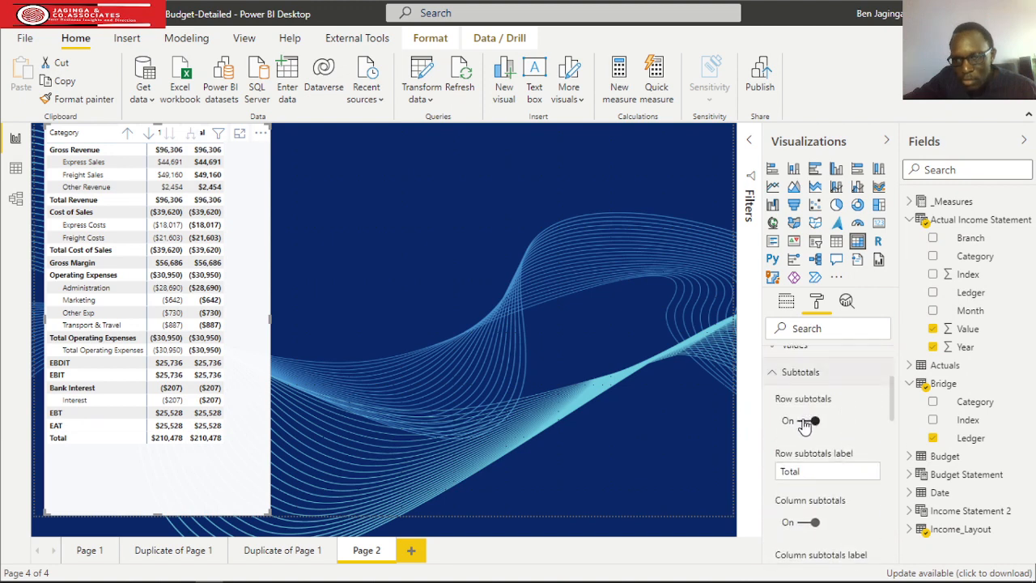
pyautogui.click(809, 421)
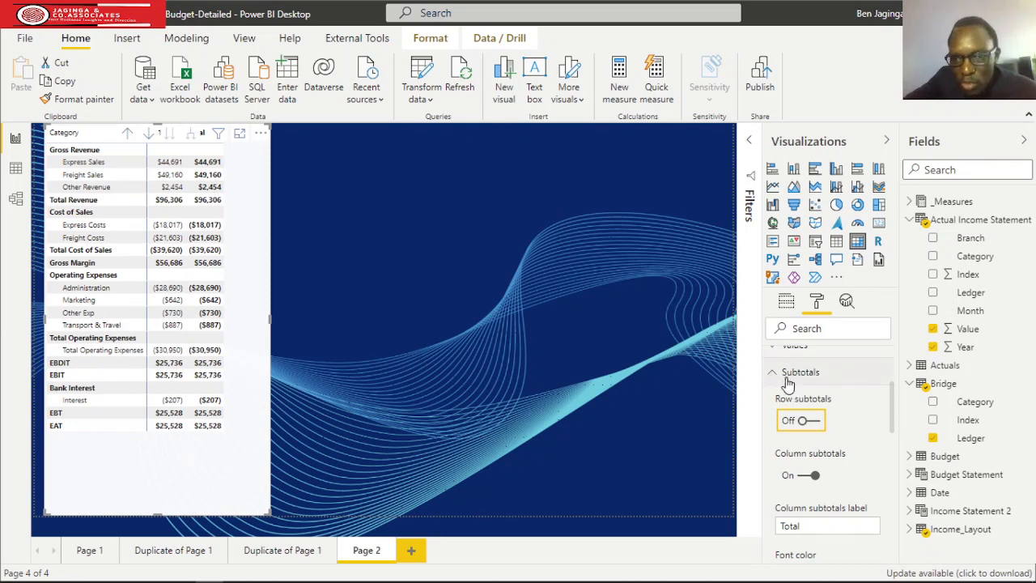
# Turn the row headers' +/- icons back on and collapse the Total Operating Expenses row.
pyautogui.scroll(1, 812, 389)
pyautogui.scroll(1, 811, 389)
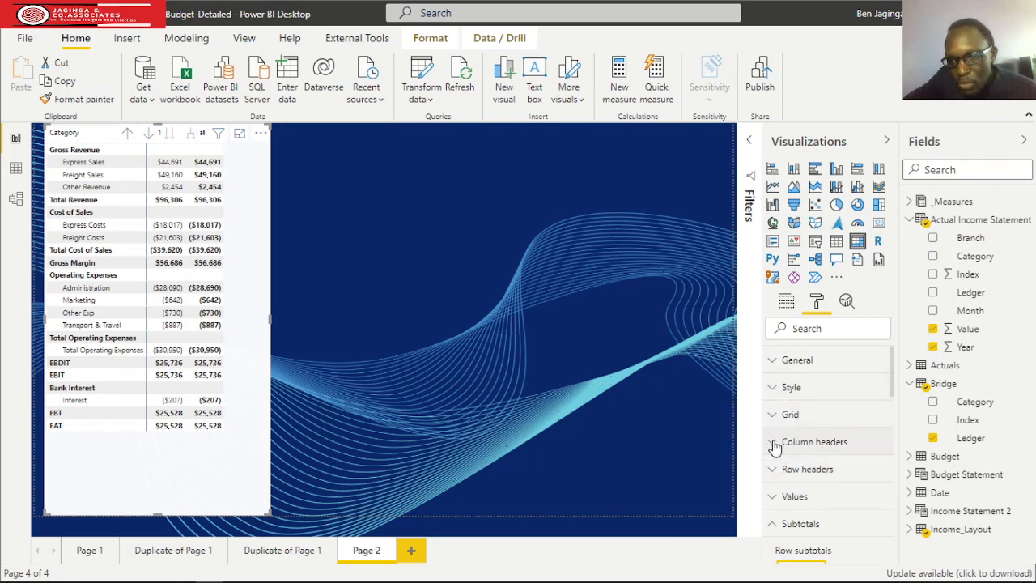
pyautogui.click(771, 470)
pyautogui.scroll(-2, 828, 466)
pyautogui.scroll(-2, 828, 467)
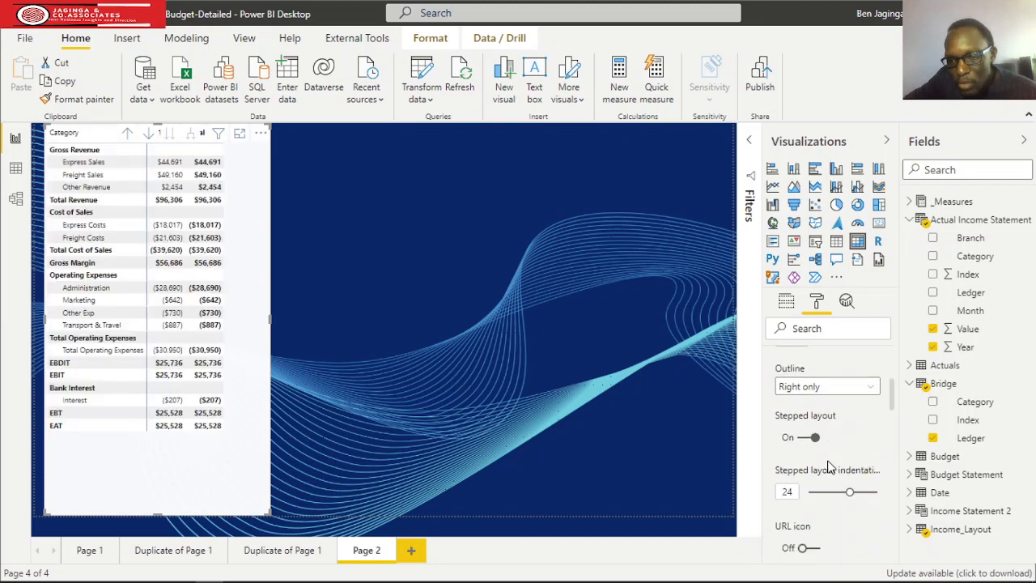
pyautogui.scroll(-8, 827, 467)
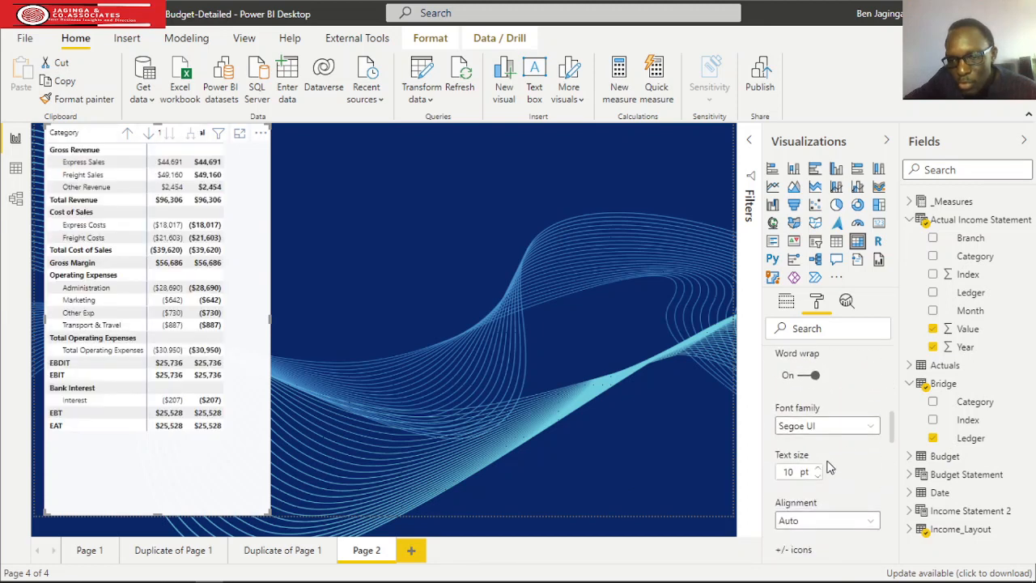
pyautogui.click(805, 419)
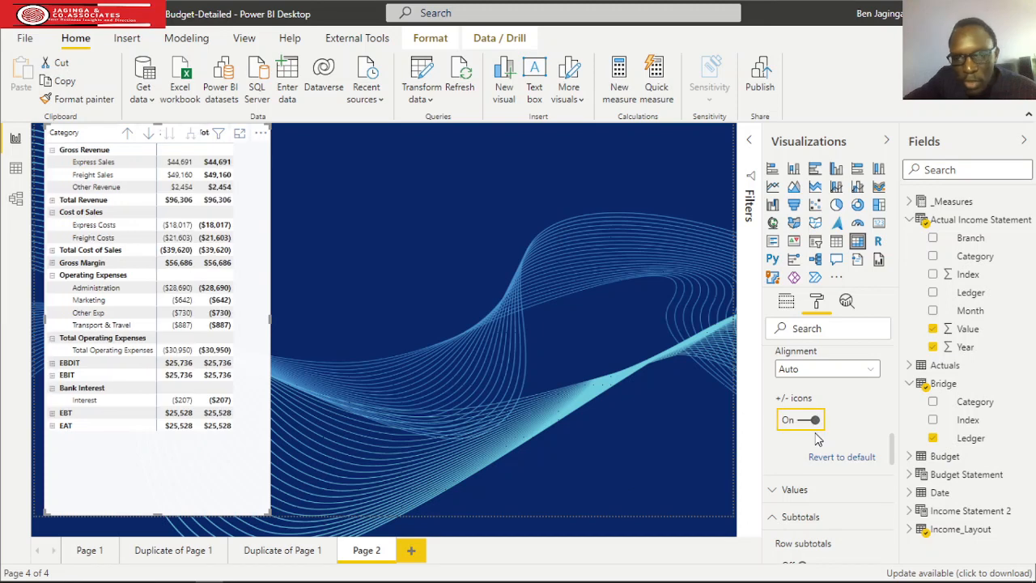
pyautogui.click(52, 338)
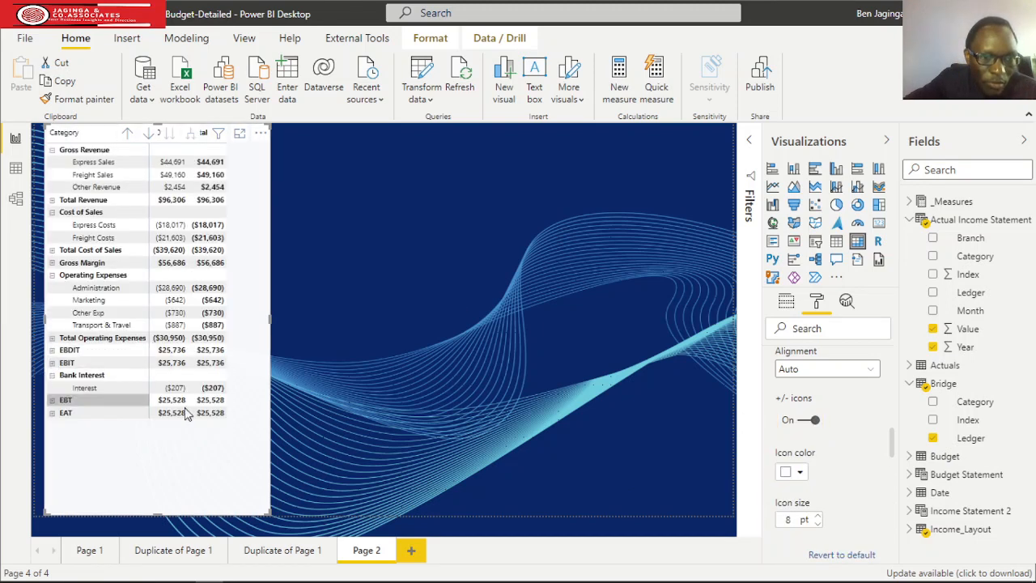
# Turn off the row headers' +/- icons and shorten the matrix so it ends just below the EAT row.
pyautogui.click(805, 419)
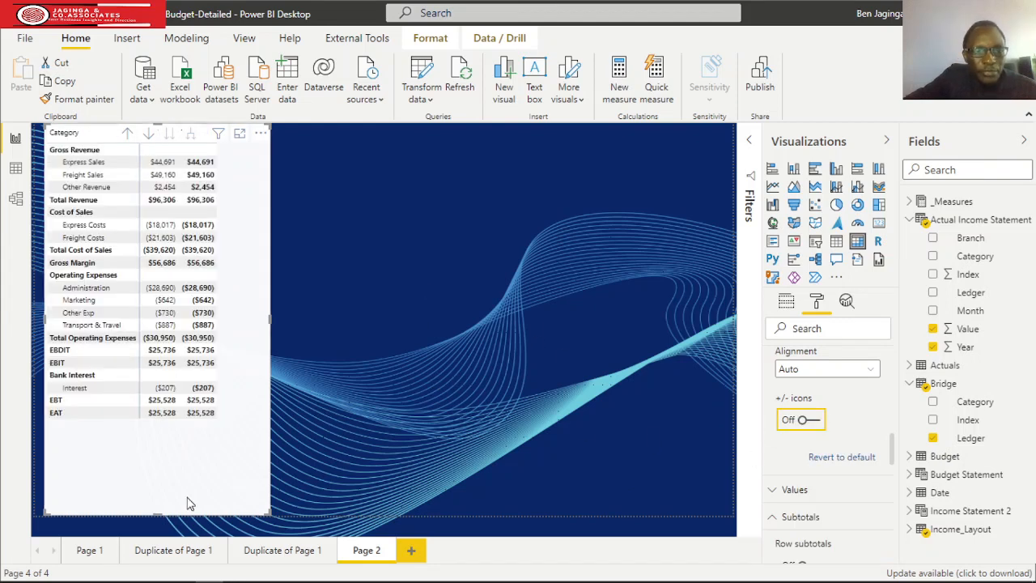
pyautogui.moveTo(159, 488); pyautogui.dragTo(145, 453)
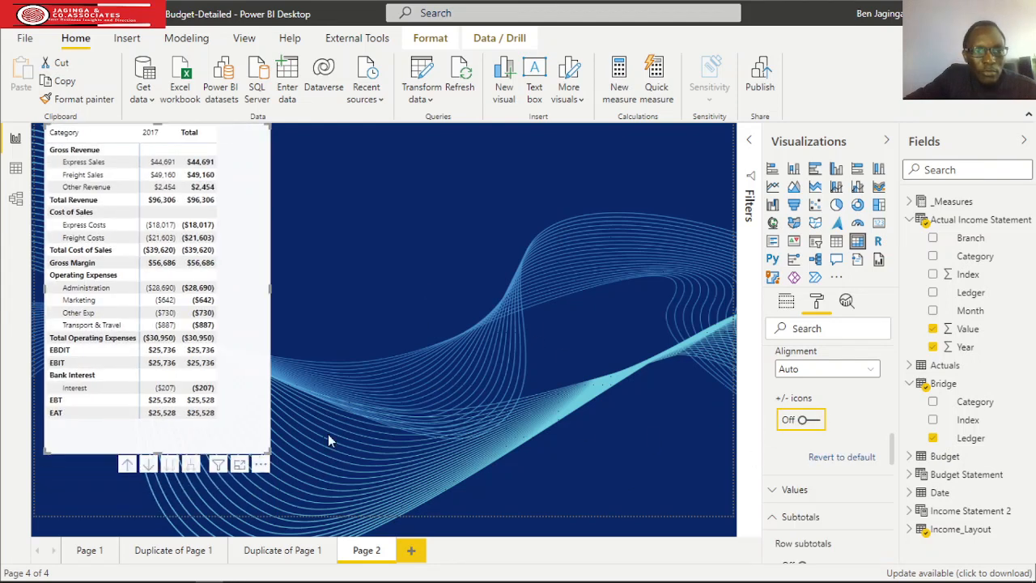
# Turn on the matrix title and set its text to "Actual Income Sataement".
pyautogui.scroll(3, 849, 394)
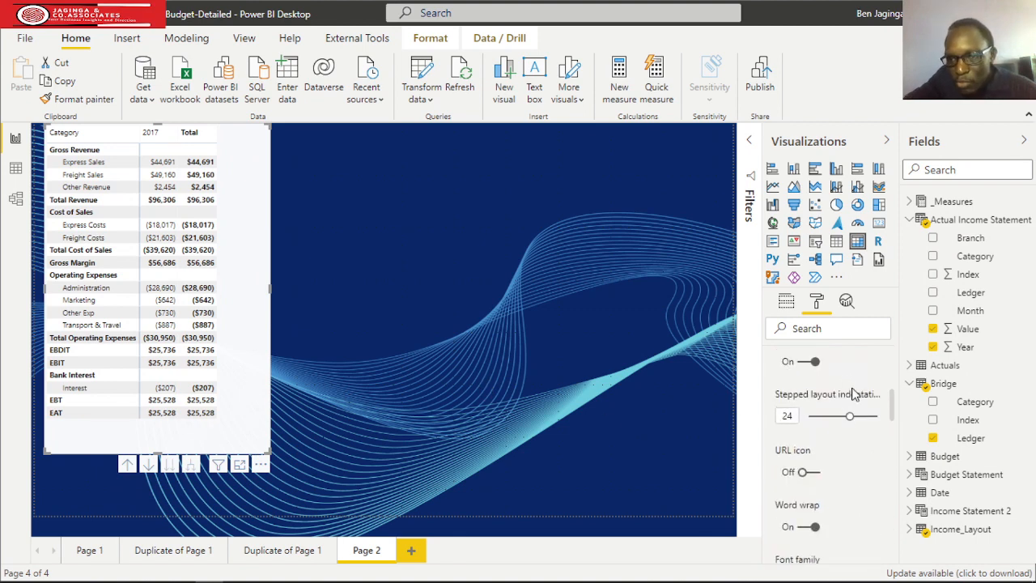
pyautogui.scroll(5, 825, 376)
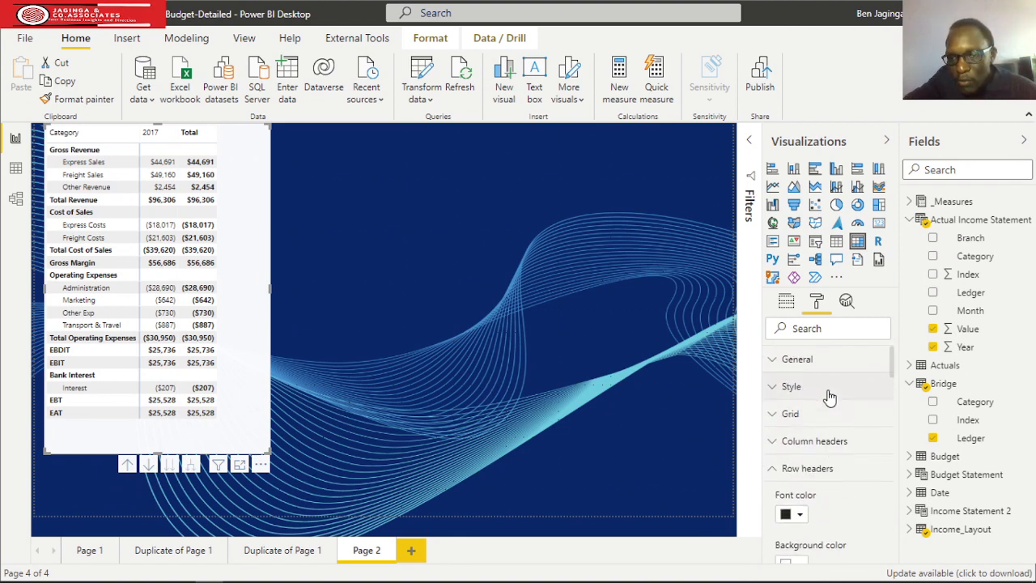
pyautogui.click(774, 470)
pyautogui.scroll(-3, 860, 455)
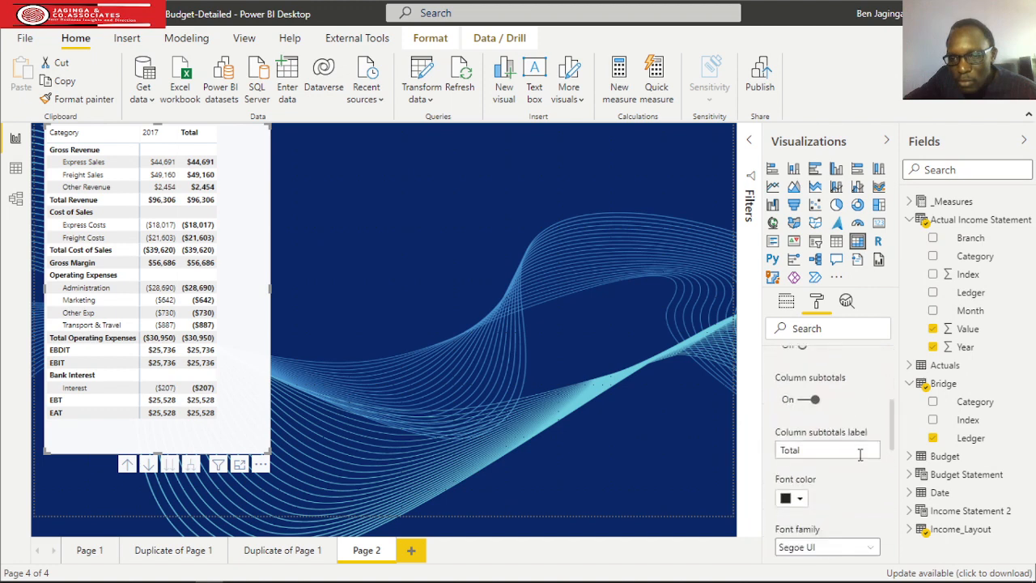
pyautogui.scroll(3, 818, 437)
pyautogui.click(776, 446)
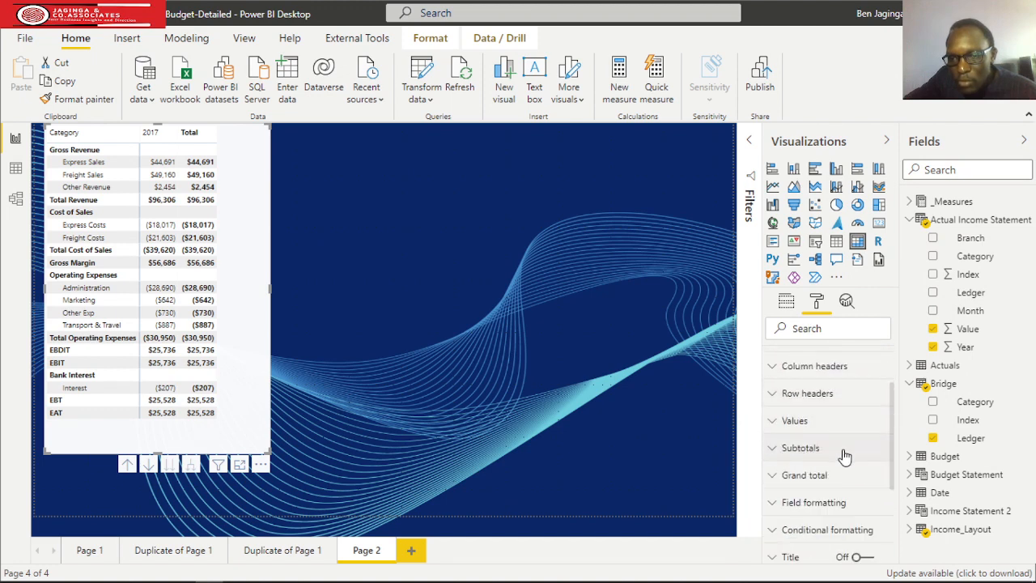
pyautogui.scroll(-3, 844, 455)
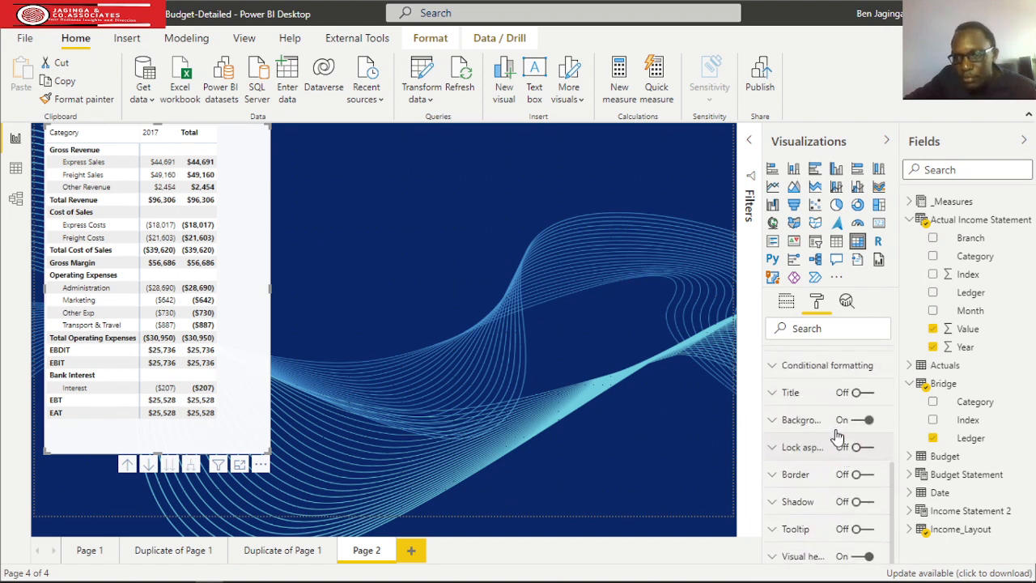
pyautogui.click(858, 393)
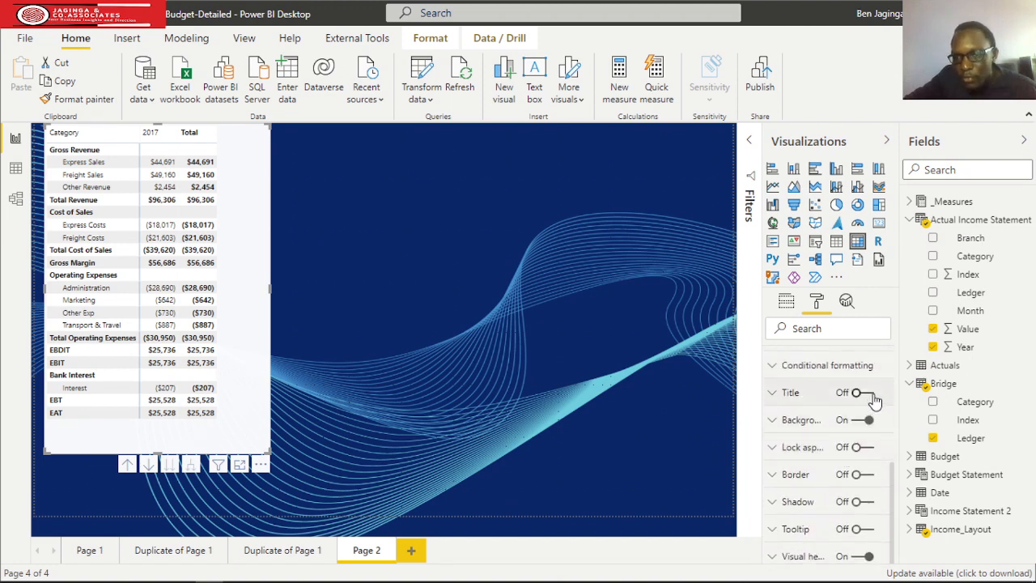
pyautogui.click(770, 394)
pyautogui.click(819, 439)
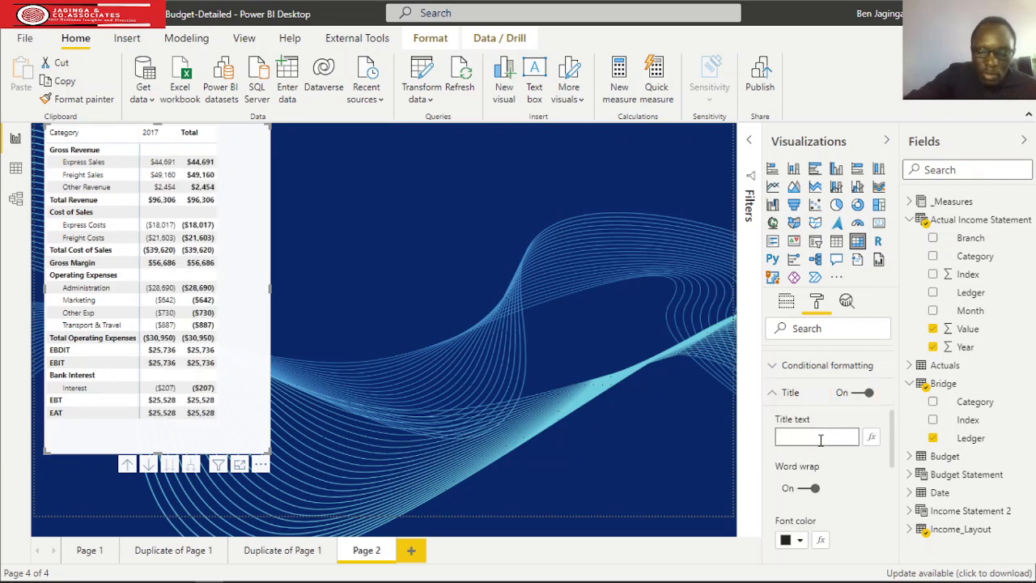
pyautogui.write('Actual Inc')
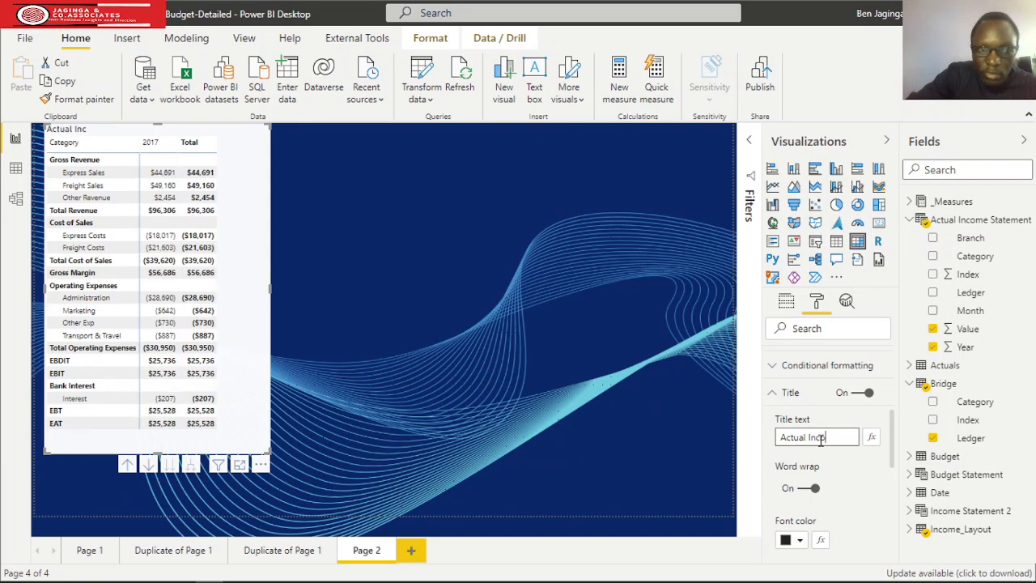
pyautogui.write('ome Sa')
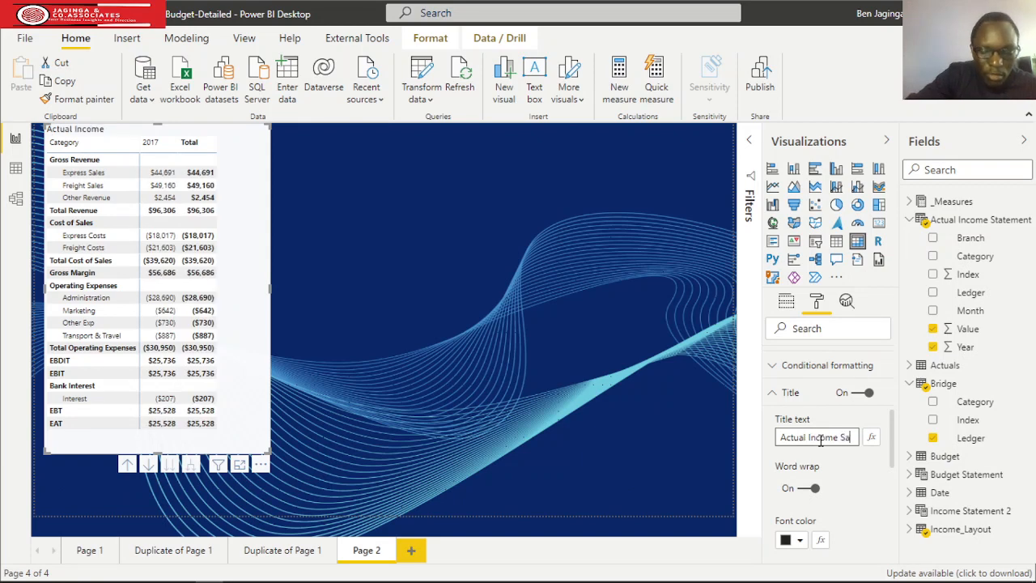
pyautogui.write('taement')
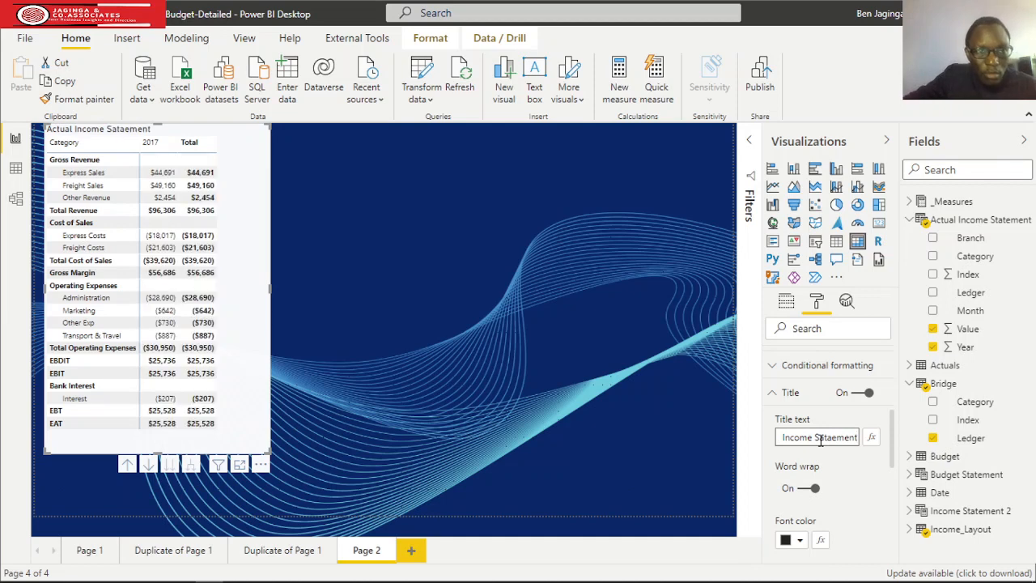
# Set the matrix title's font color to white.
pyautogui.scroll(-2, 872, 508)
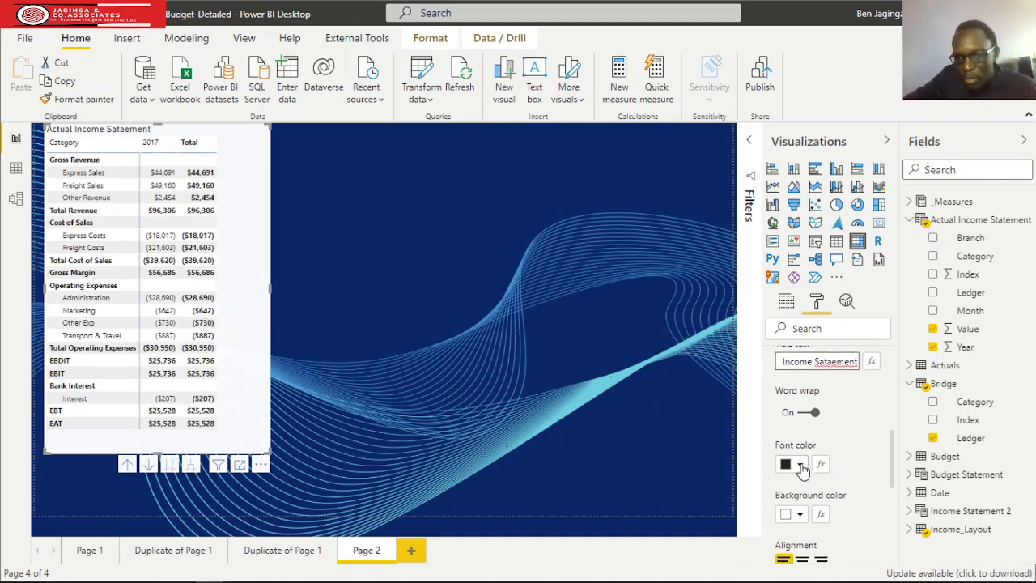
pyautogui.click(800, 463)
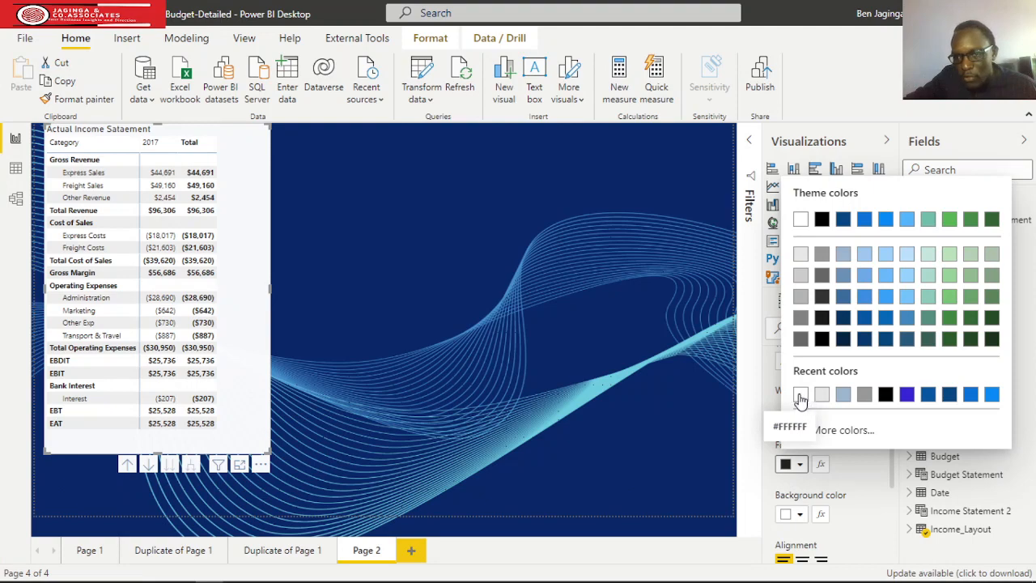
pyautogui.click(799, 219)
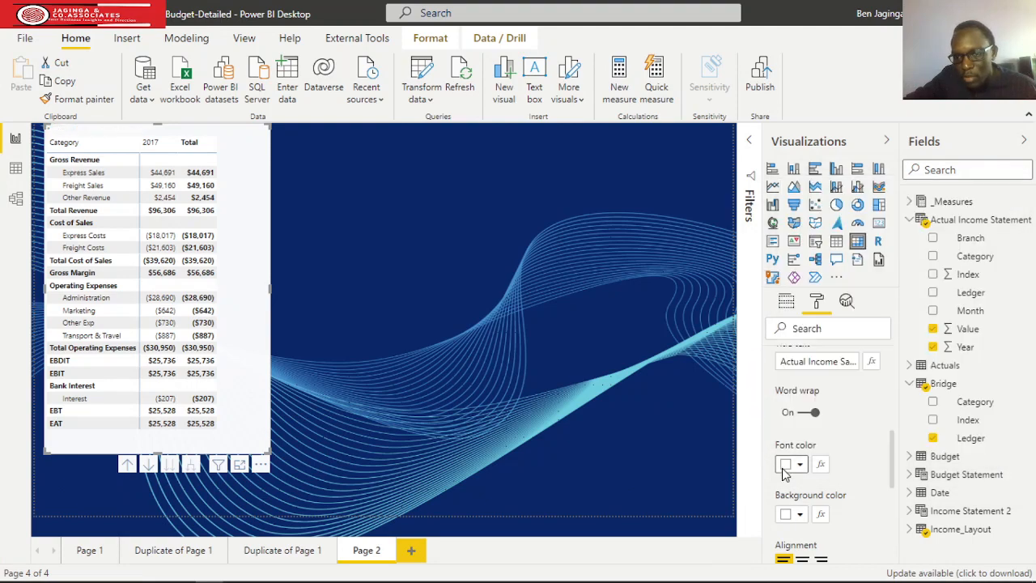
# Try purple and a lighter blue as the matrix title's background color.
pyautogui.scroll(-2, 783, 473)
pyautogui.click(800, 437)
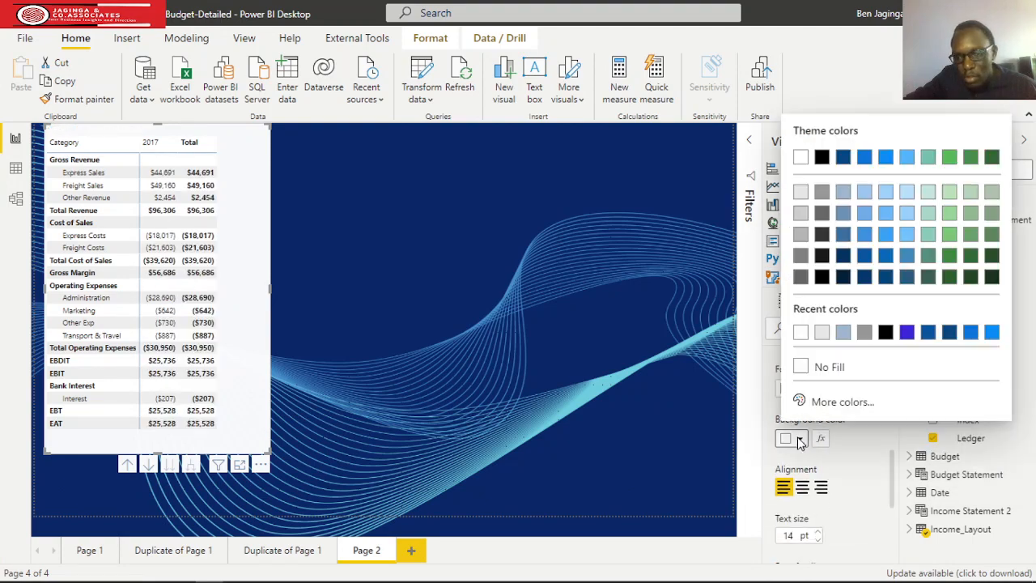
pyautogui.click(907, 331)
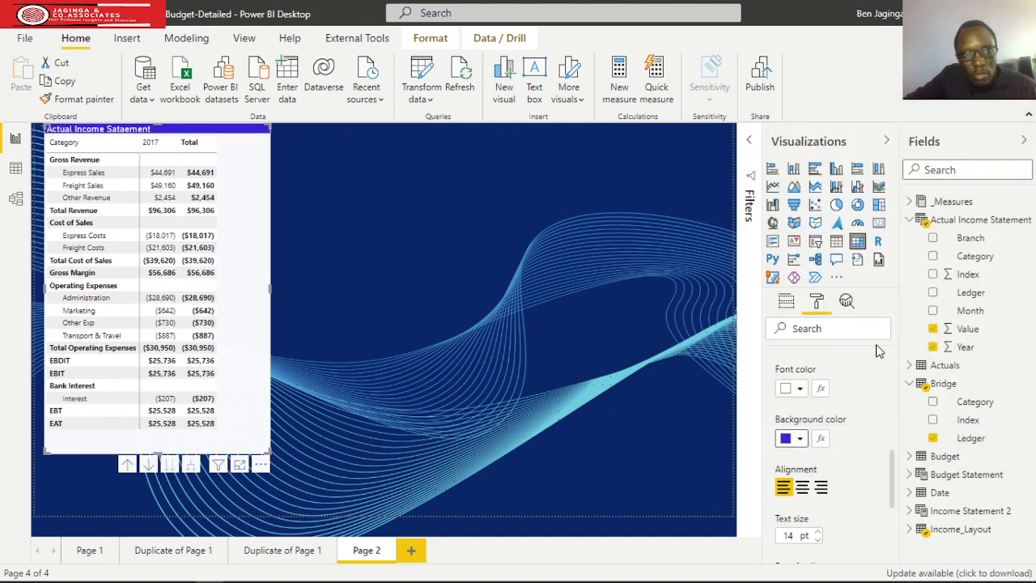
pyautogui.click(801, 438)
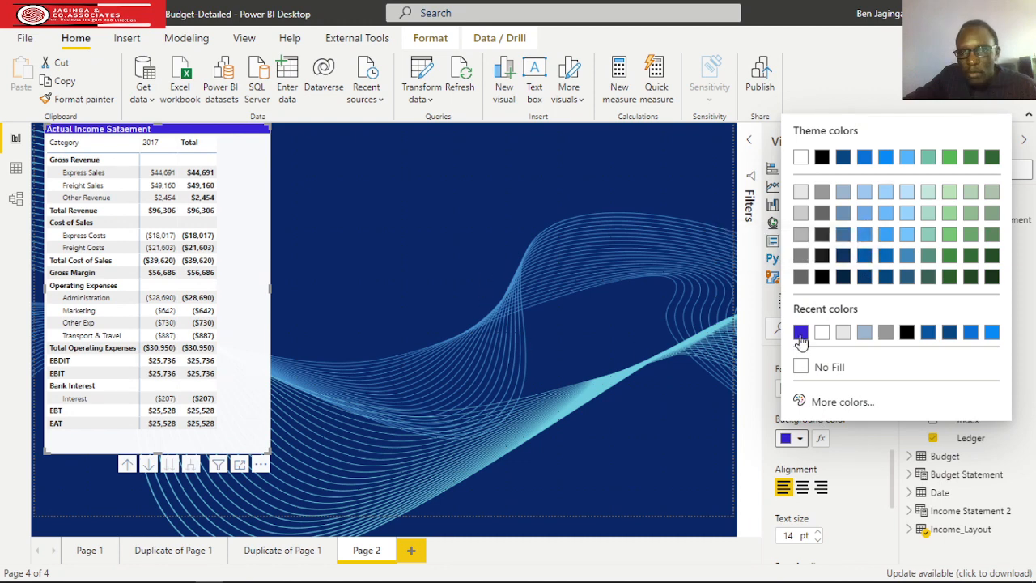
pyautogui.click(863, 237)
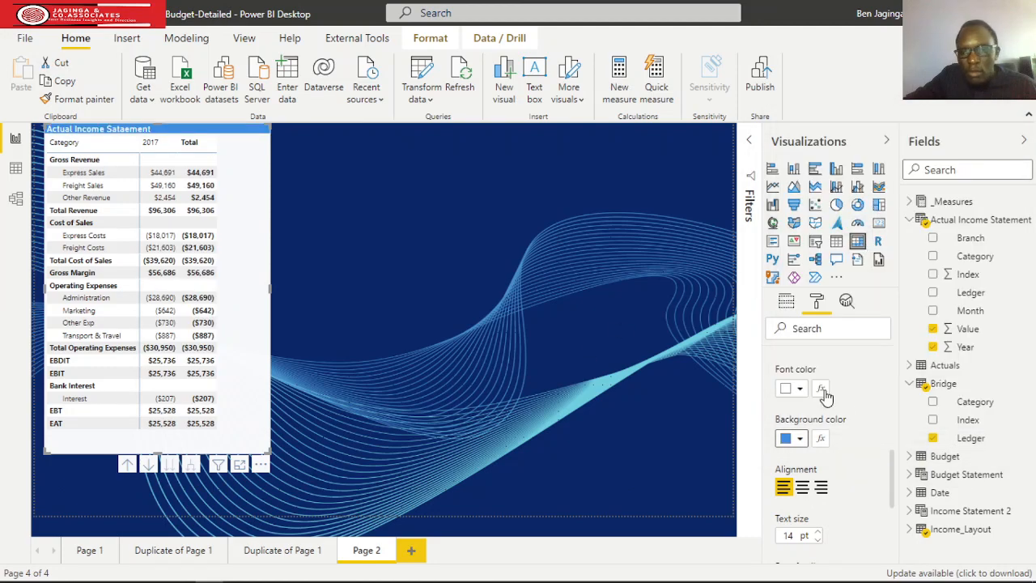
# Set the title's background to a stronger theme blue and center the title text.
pyautogui.click(800, 437)
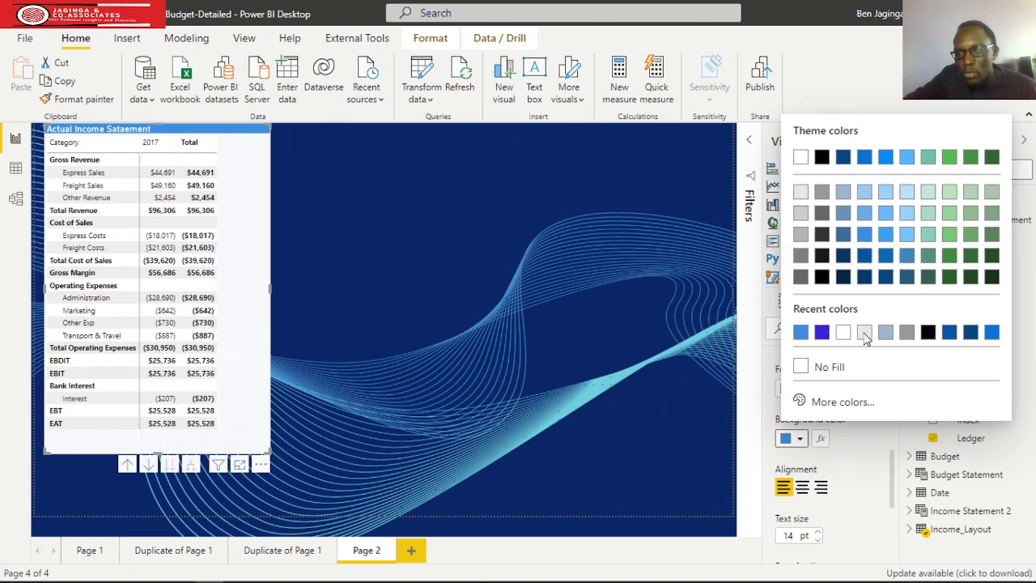
pyautogui.click(803, 487)
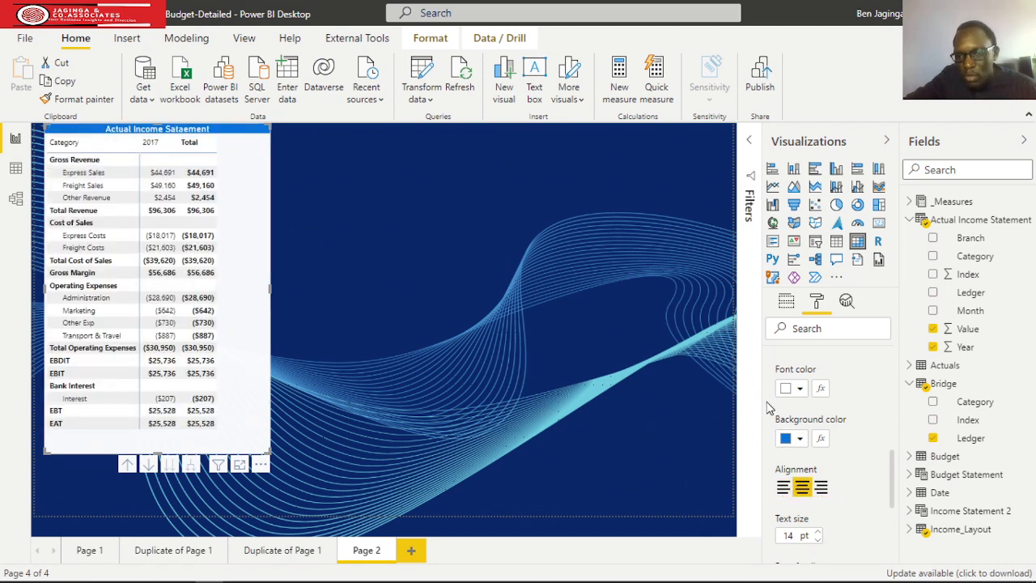
pyautogui.scroll(4, 770, 409)
pyautogui.click(782, 476)
# Turn on the matrix border with an 18 px radius and the same blue color as the title background.
pyautogui.scroll(-2, 785, 474)
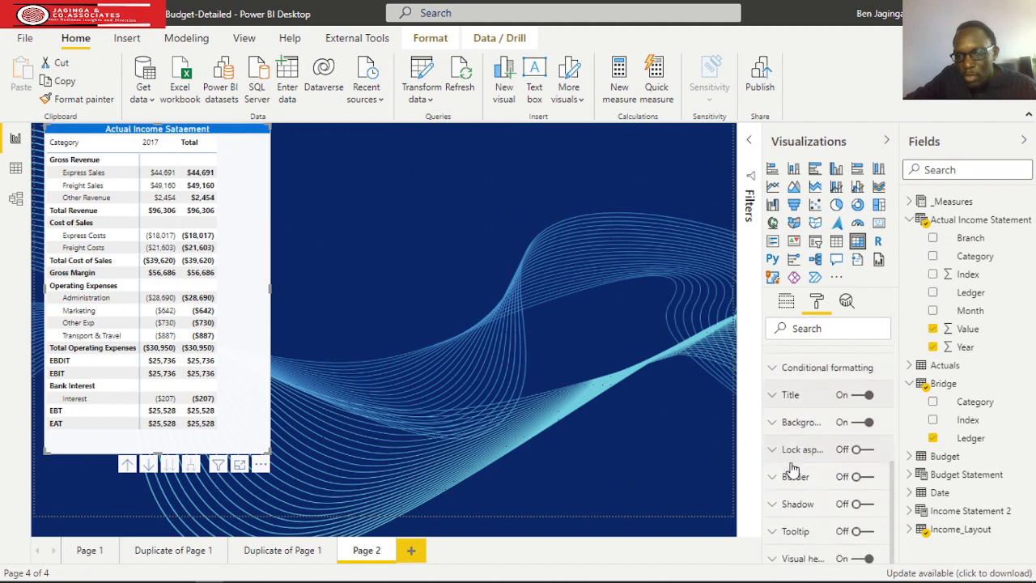
pyautogui.click(868, 476)
pyautogui.click(777, 477)
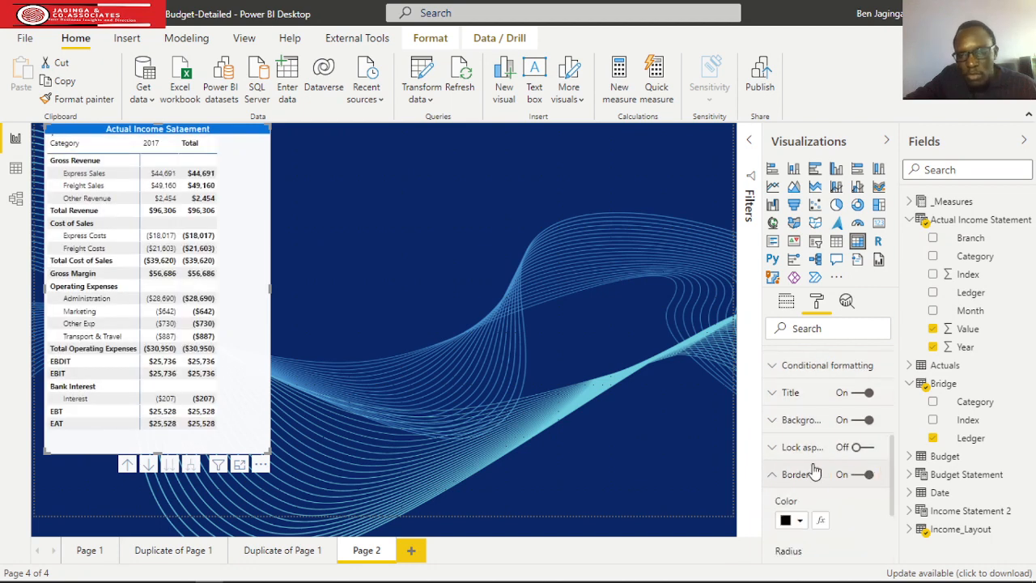
pyautogui.scroll(-2, 812, 472)
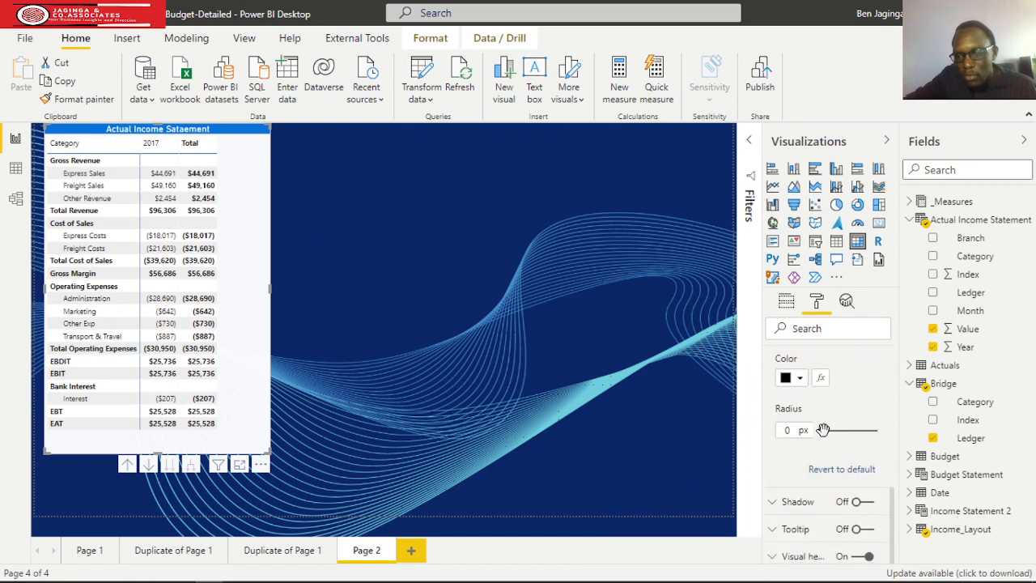
pyautogui.moveTo(822, 429); pyautogui.dragTo(841, 431)
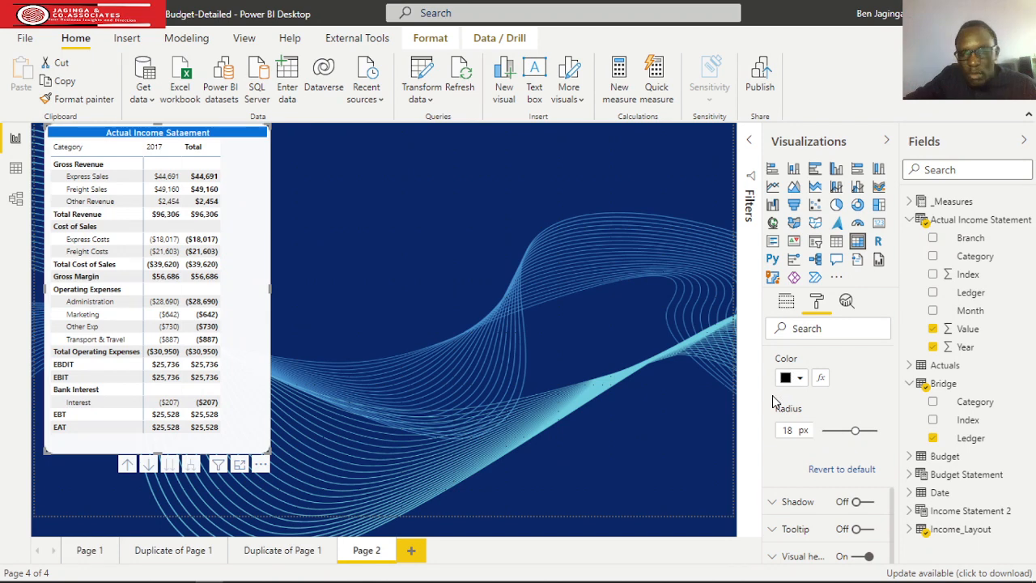
pyautogui.scroll(2, 772, 400)
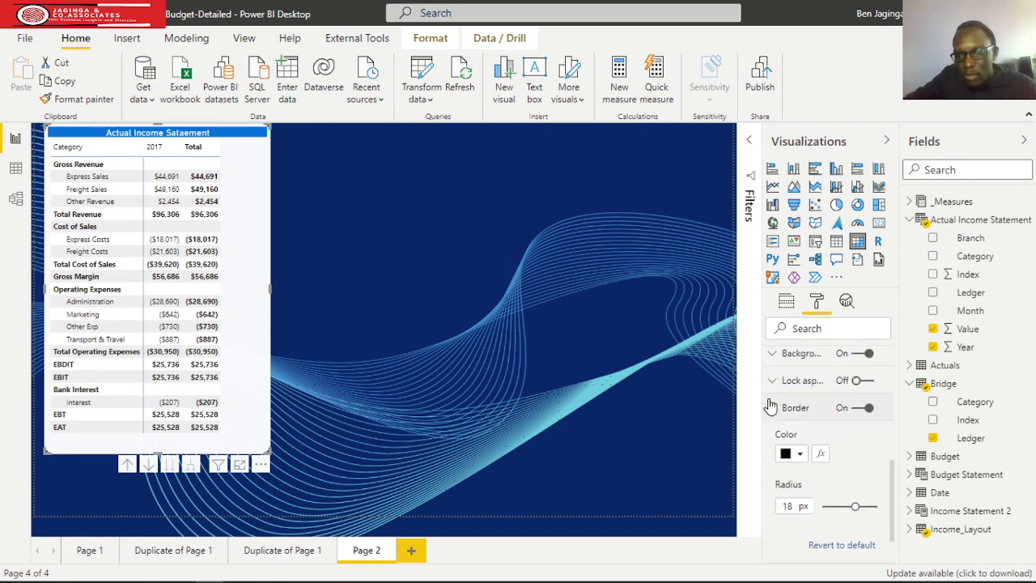
pyautogui.click(801, 455)
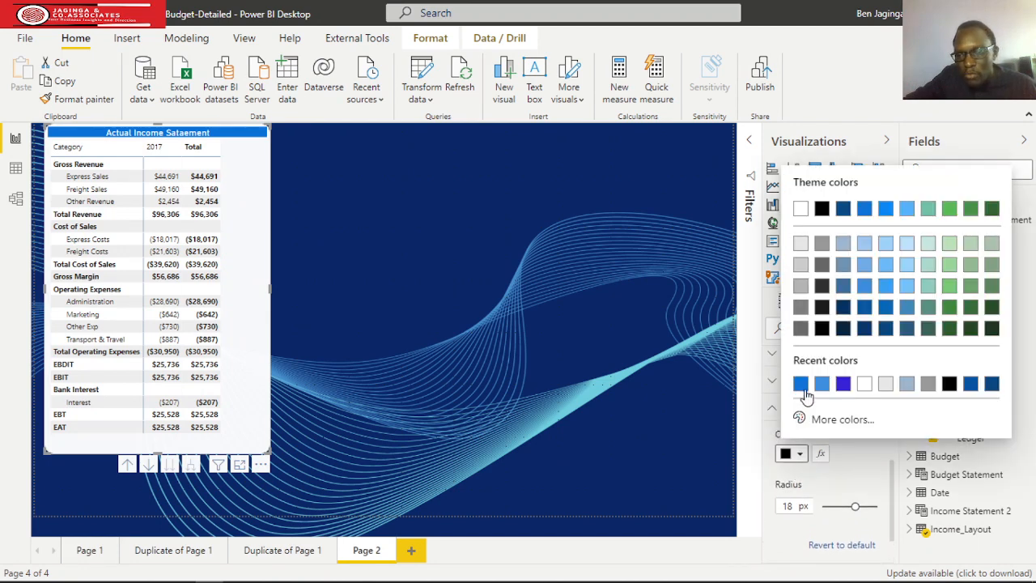
pyautogui.click(801, 385)
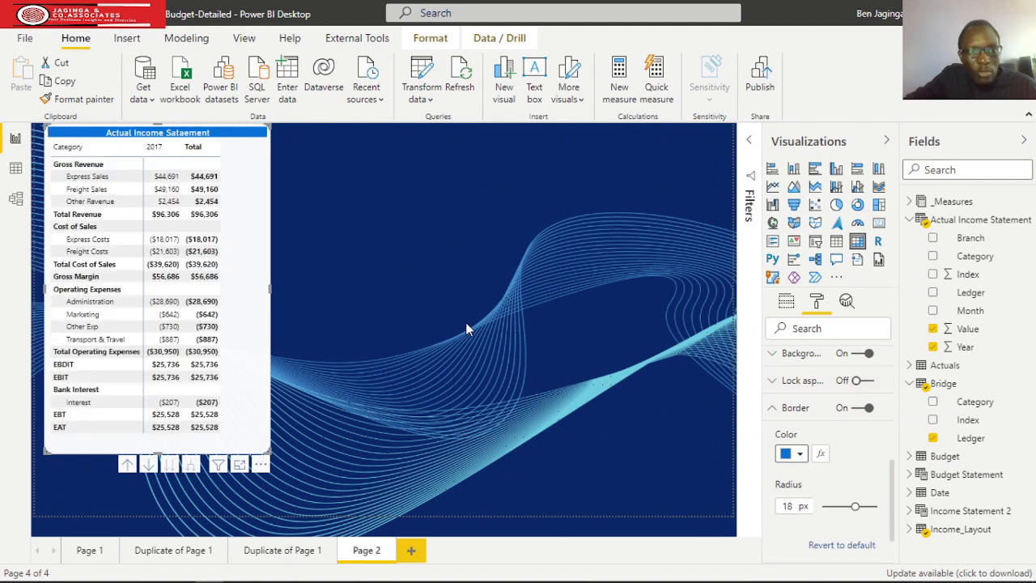
# Narrow the matrix so its edge sits just beyond the Total column.
pyautogui.moveTo(270, 289); pyautogui.dragTo(236, 289)
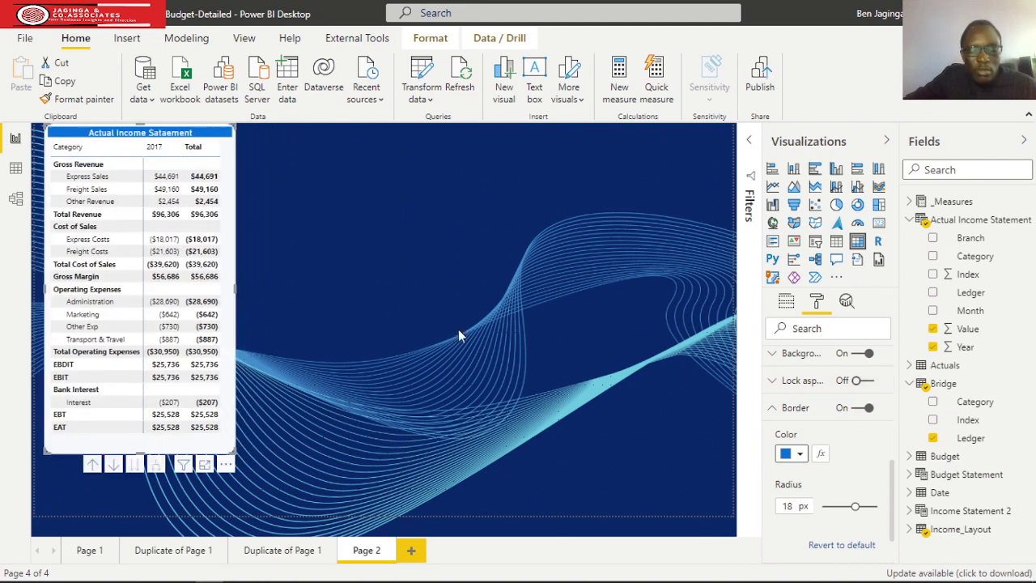
pyautogui.click(565, 365)
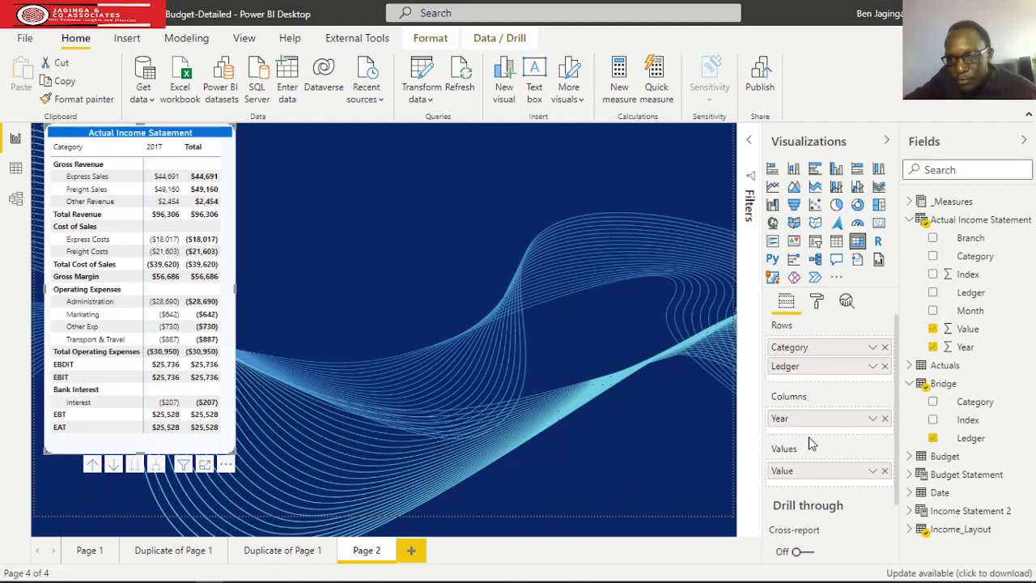
# Examine the matrix's Values formatting options, including font colors, background colors and banded row style.
pyautogui.click(817, 301)
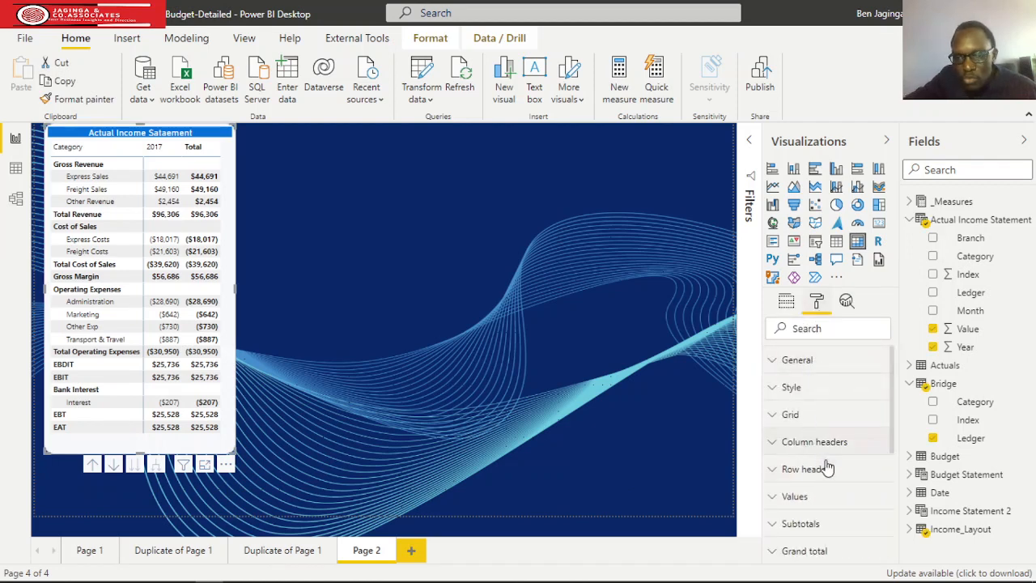
pyautogui.click(775, 500)
pyautogui.scroll(-5, 825, 470)
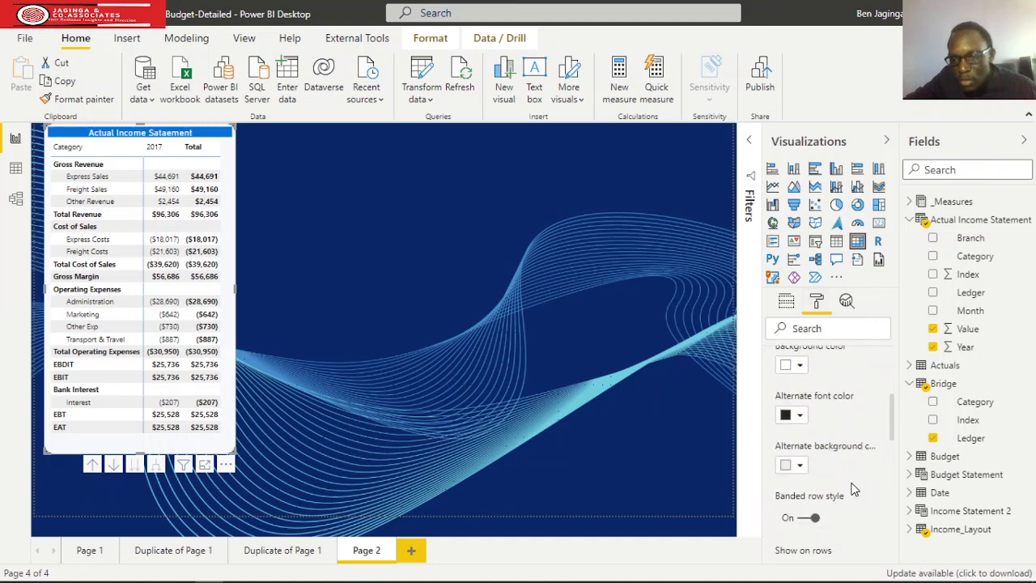
pyautogui.scroll(2, 852, 488)
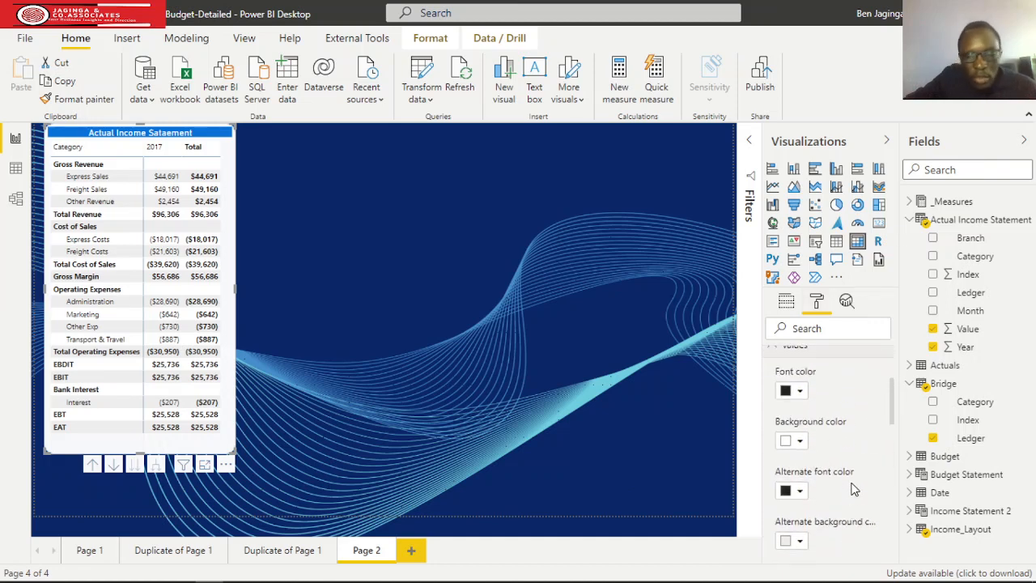
pyautogui.scroll(-4, 847, 468)
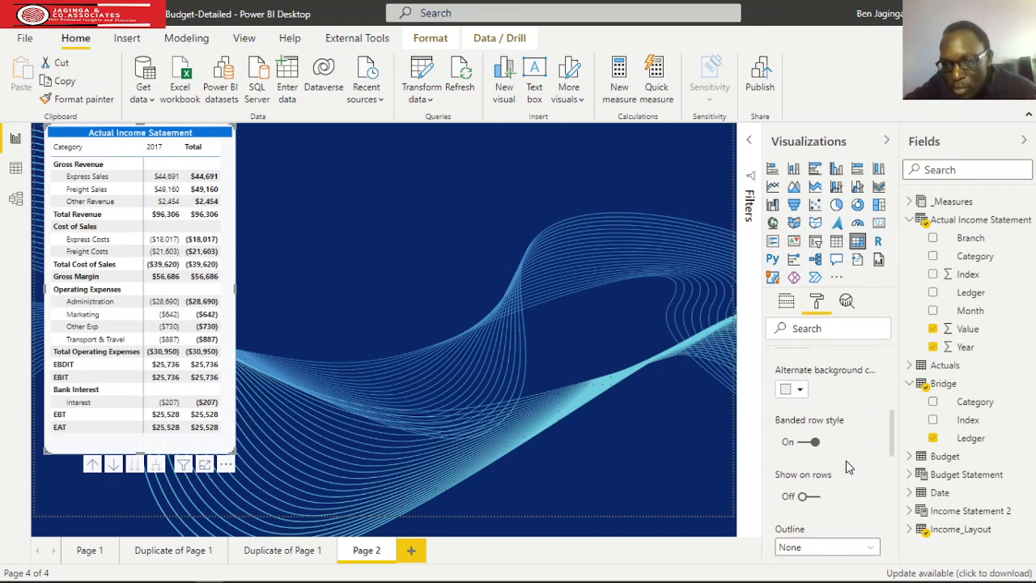
pyautogui.scroll(4, 847, 466)
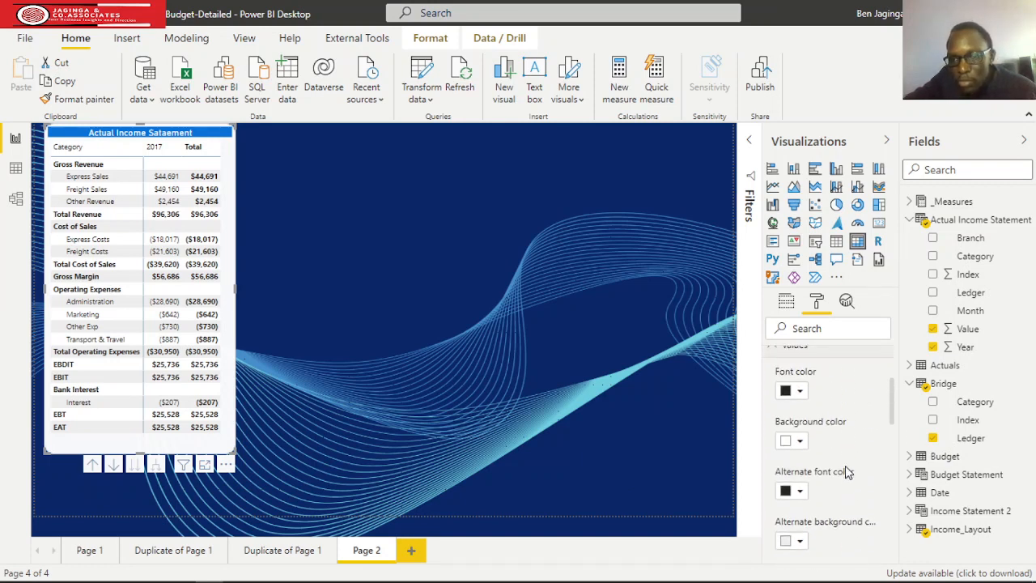
pyautogui.scroll(4, 845, 473)
pyautogui.click(795, 499)
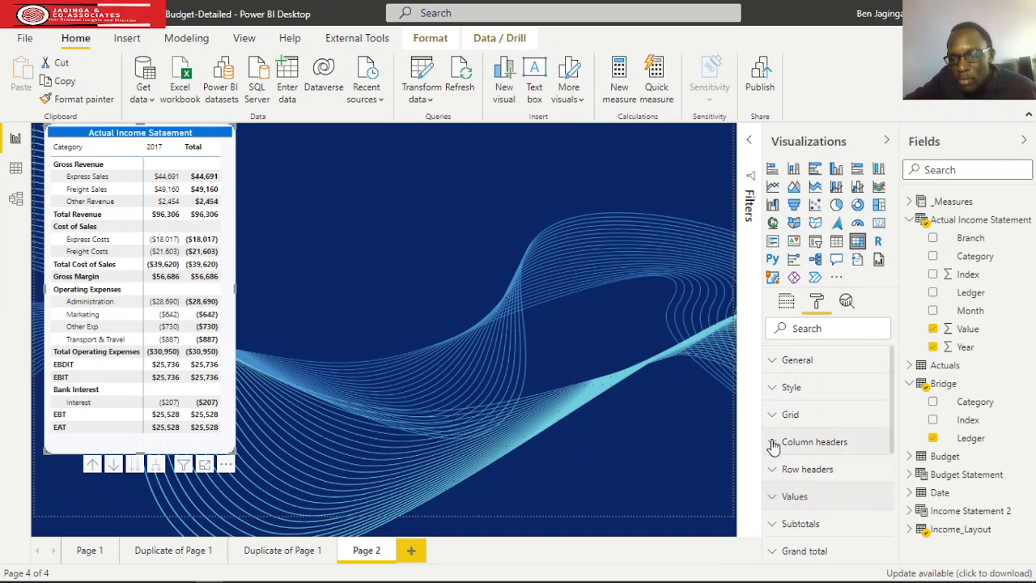
# Set the font color of the actual income statement's row headers to the recently used purple.
pyautogui.click(783, 470)
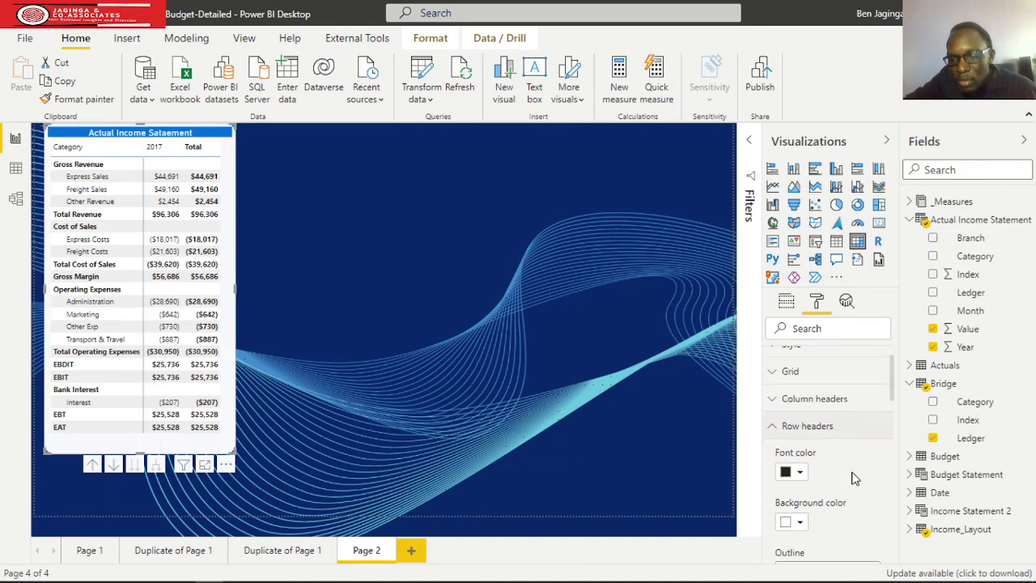
pyautogui.scroll(-3, 854, 478)
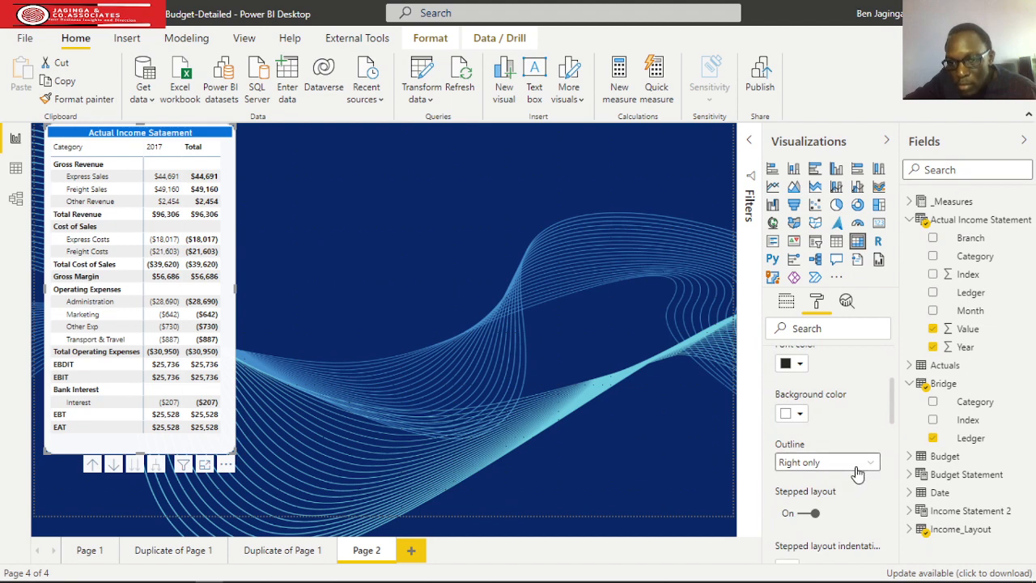
pyautogui.scroll(2, 858, 473)
pyautogui.click(799, 439)
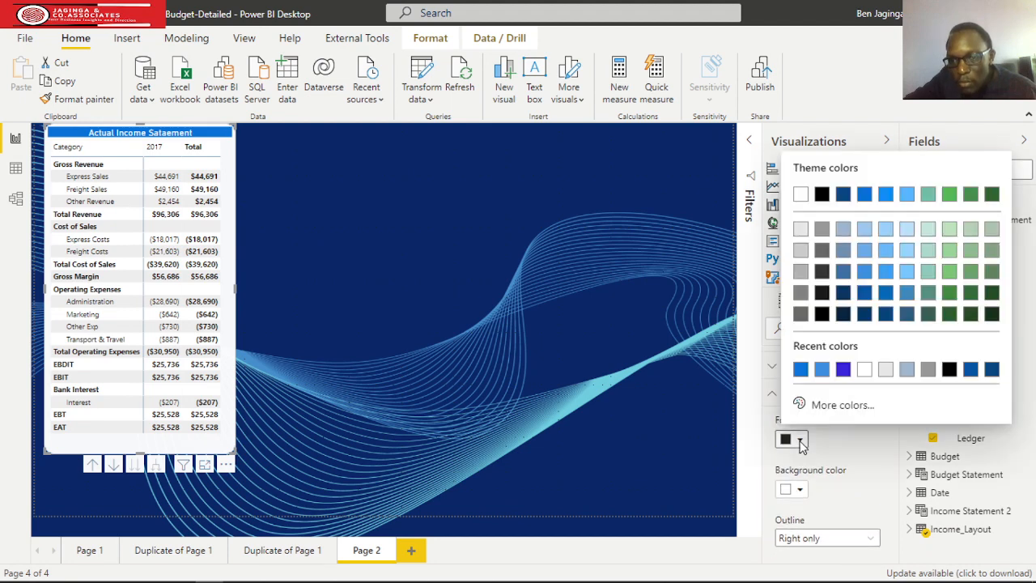
pyautogui.click(843, 371)
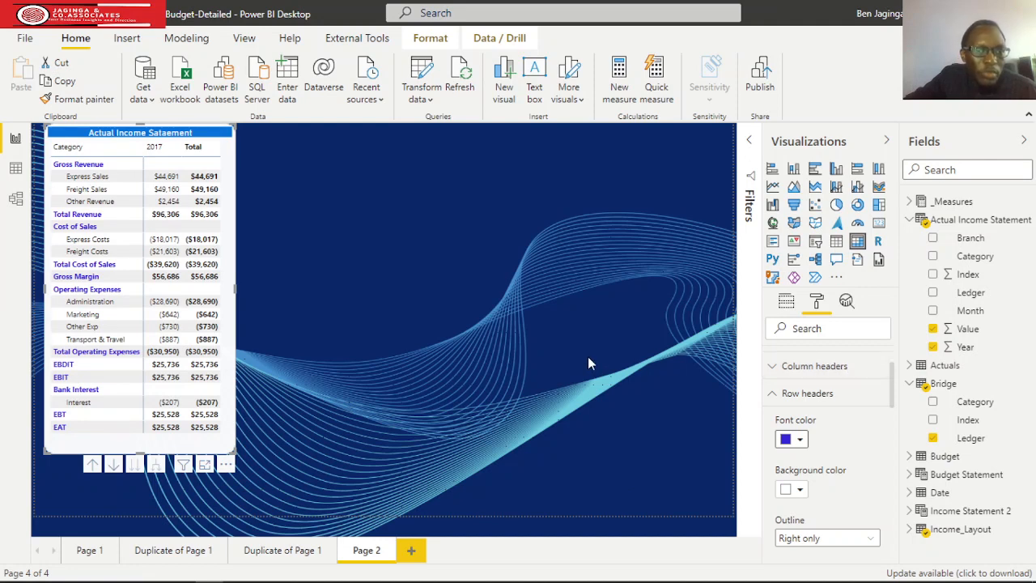
pyautogui.click(772, 397)
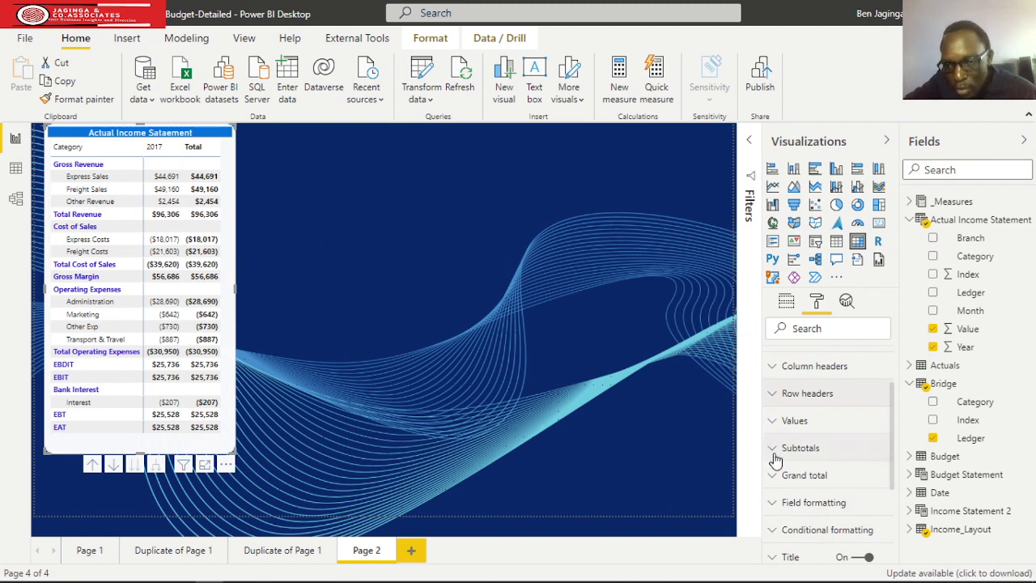
# Set the font color of the matrix's subtotals to the same purple as the row headers.
pyautogui.click(771, 421)
pyautogui.scroll(-2, 833, 445)
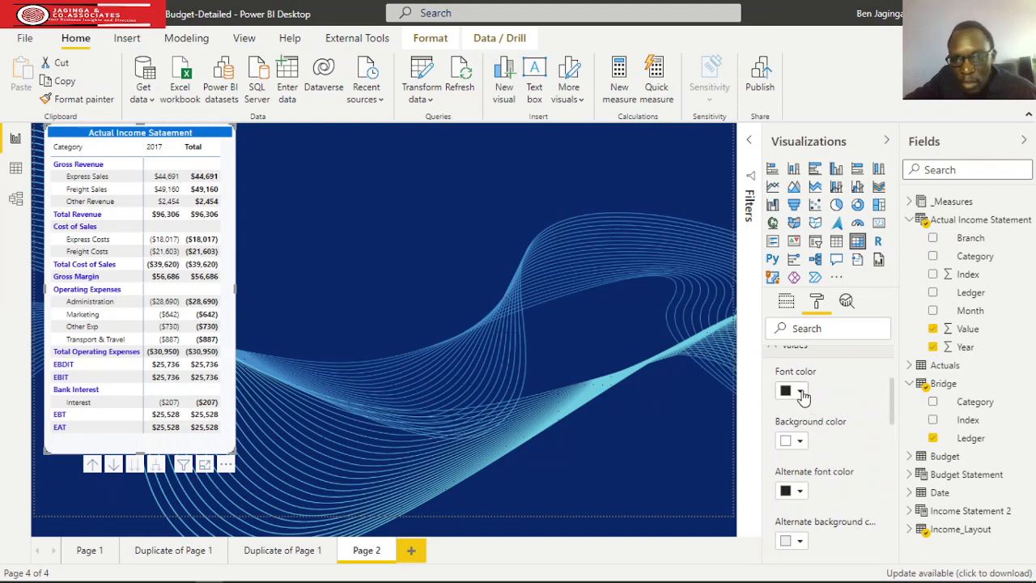
pyautogui.scroll(4, 801, 405)
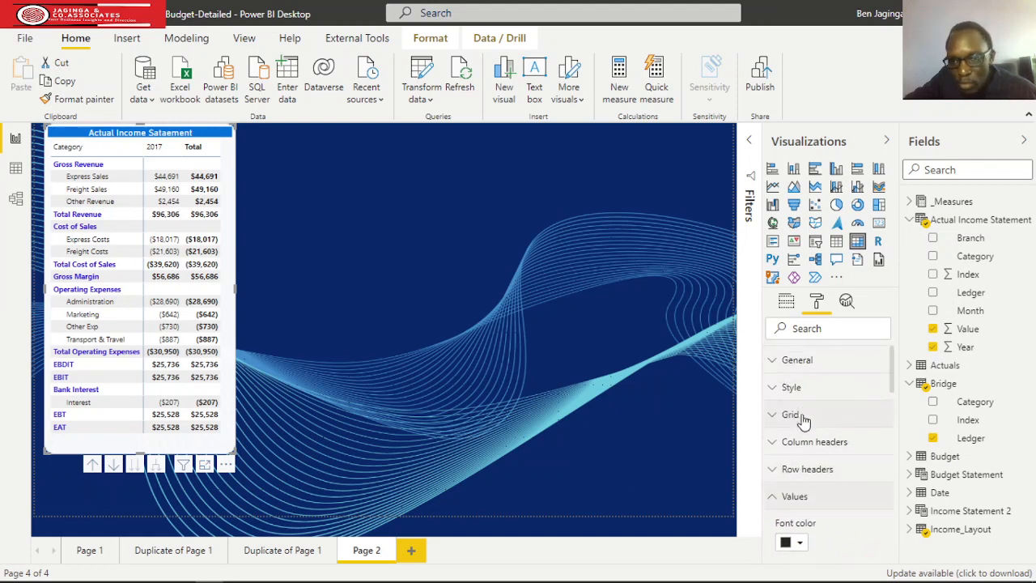
pyautogui.click(775, 498)
pyautogui.scroll(-2, 818, 499)
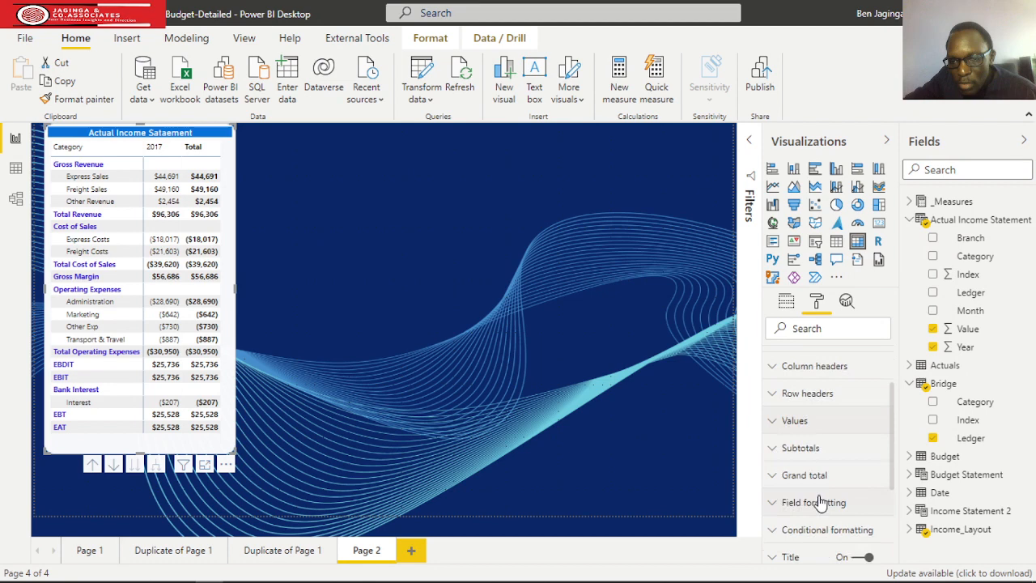
pyautogui.click(774, 455)
pyautogui.scroll(-4, 839, 472)
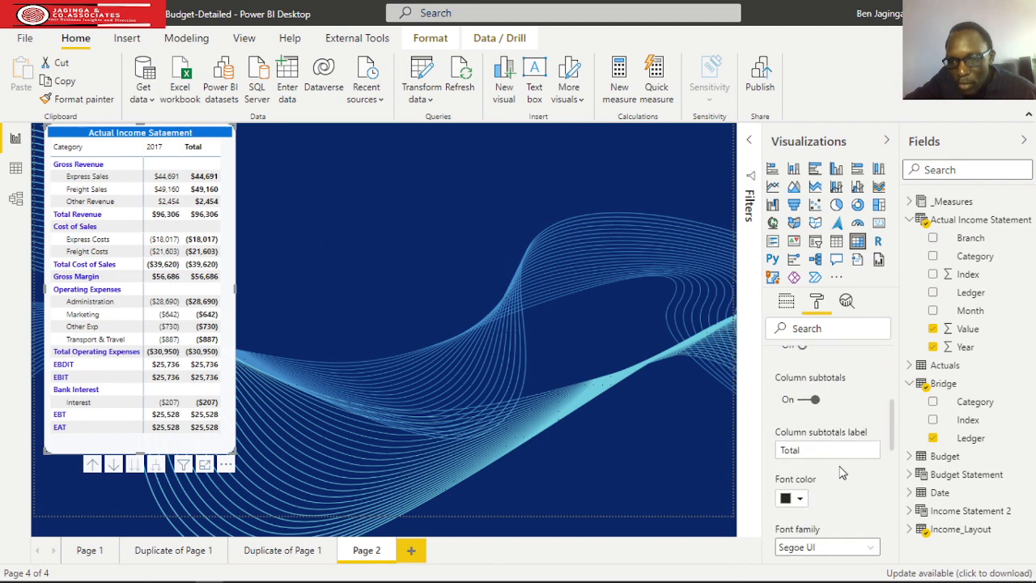
pyautogui.click(800, 498)
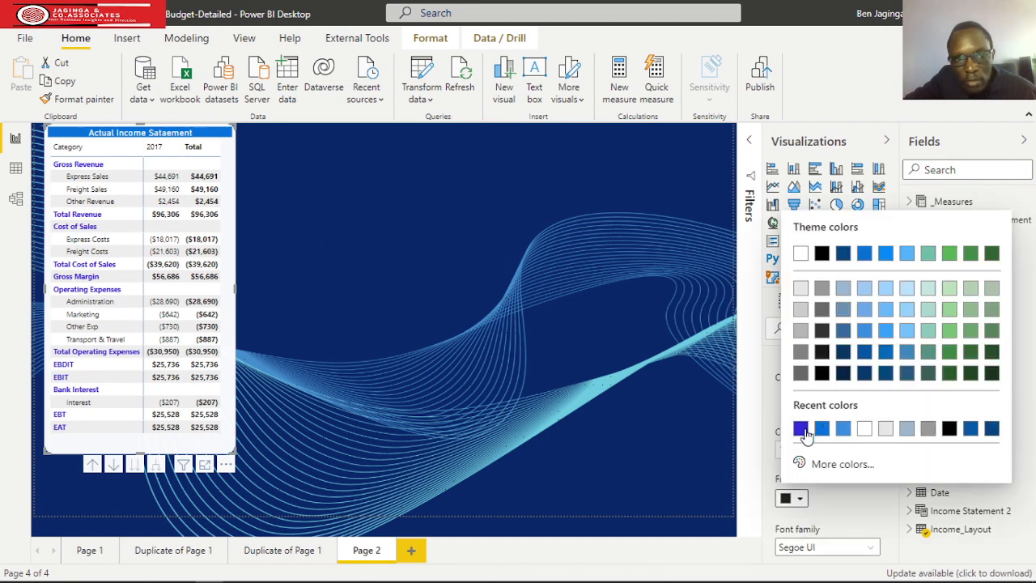
pyautogui.click(799, 428)
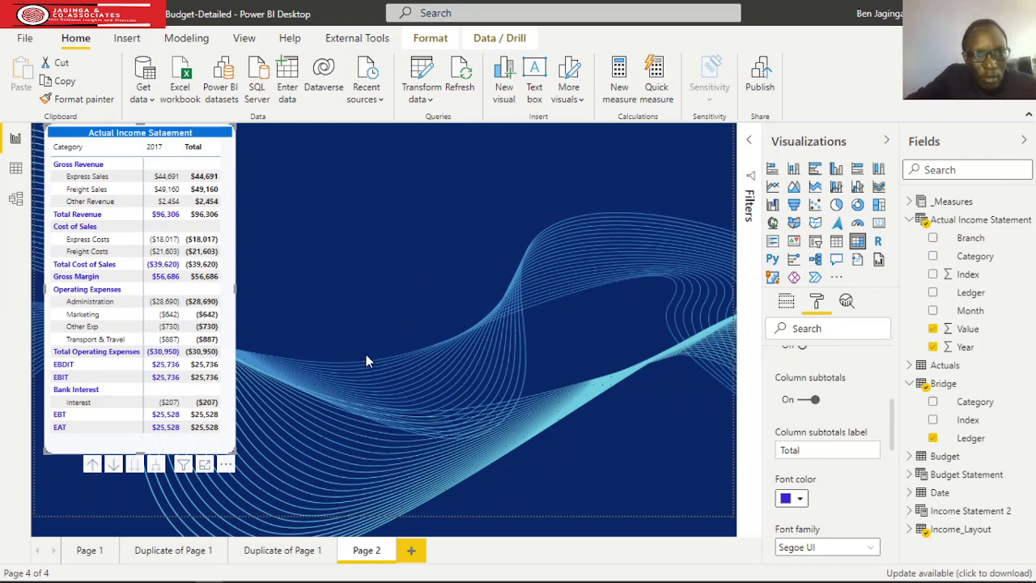
# Narrow the actual income statement matrix slightly so it ends closer to its Total column.
pyautogui.click(236, 458)
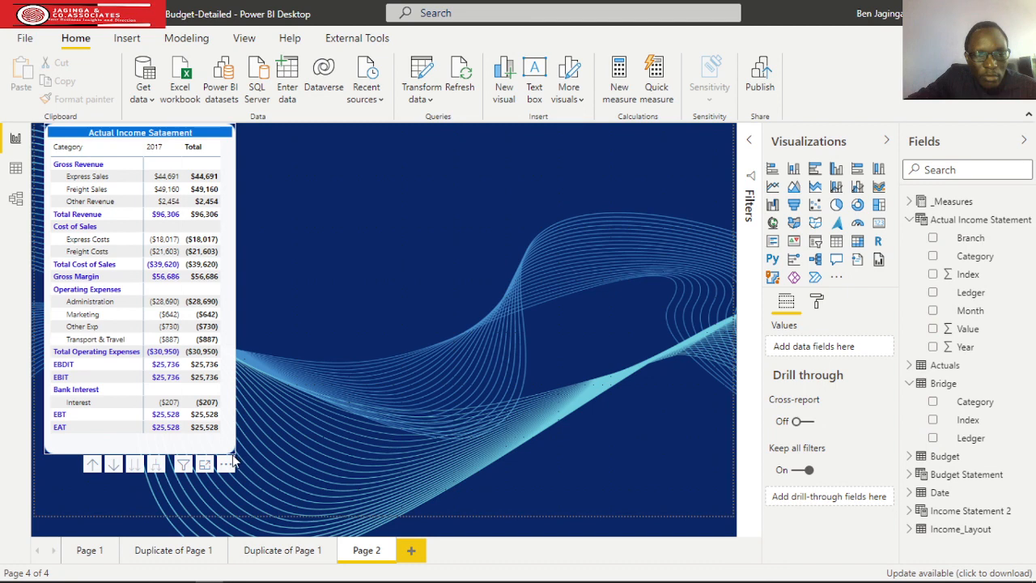
pyautogui.click(235, 461)
pyautogui.moveTo(229, 448); pyautogui.dragTo(223, 447)
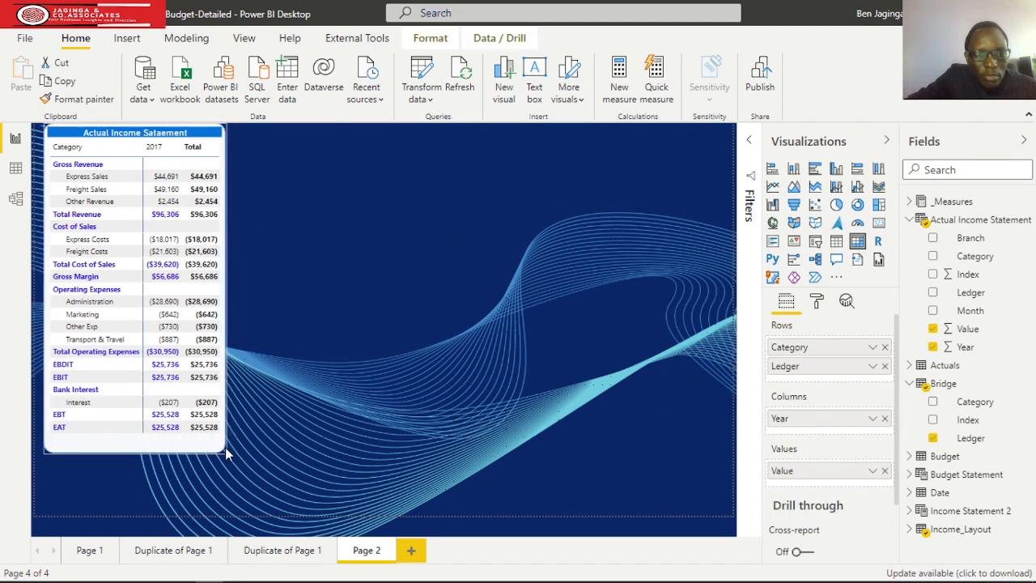
# Add a second matrix beside the actual statement, with Income_Layout's Category and Budget Statement's Ledger as its rows.
pyautogui.click(419, 253)
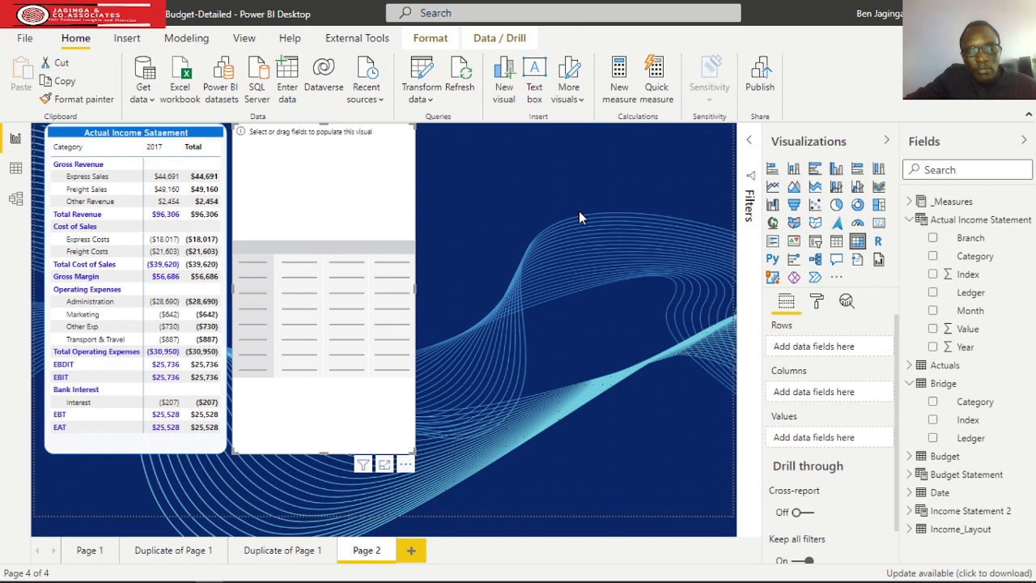
pyautogui.click(910, 221)
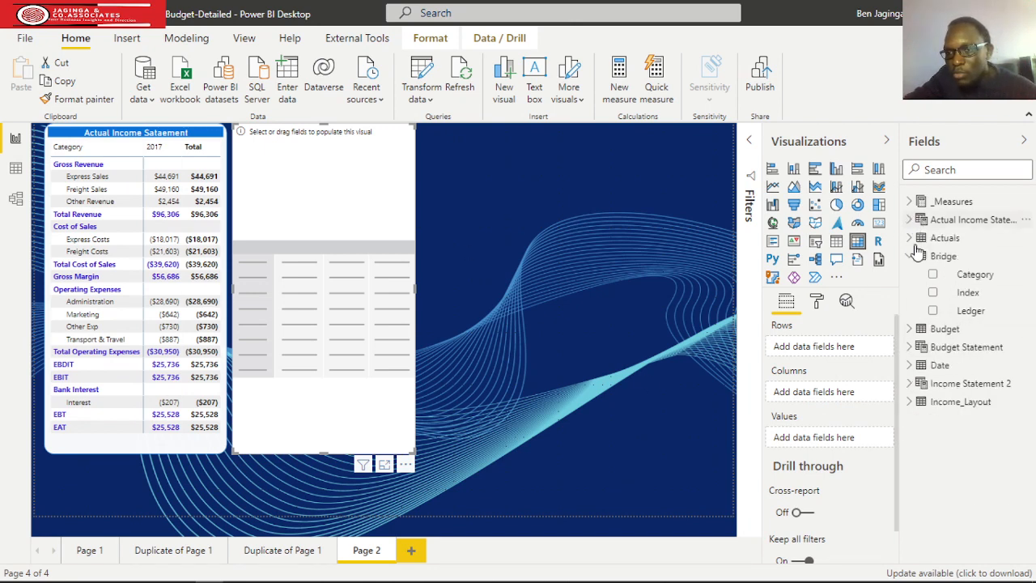
pyautogui.click(909, 403)
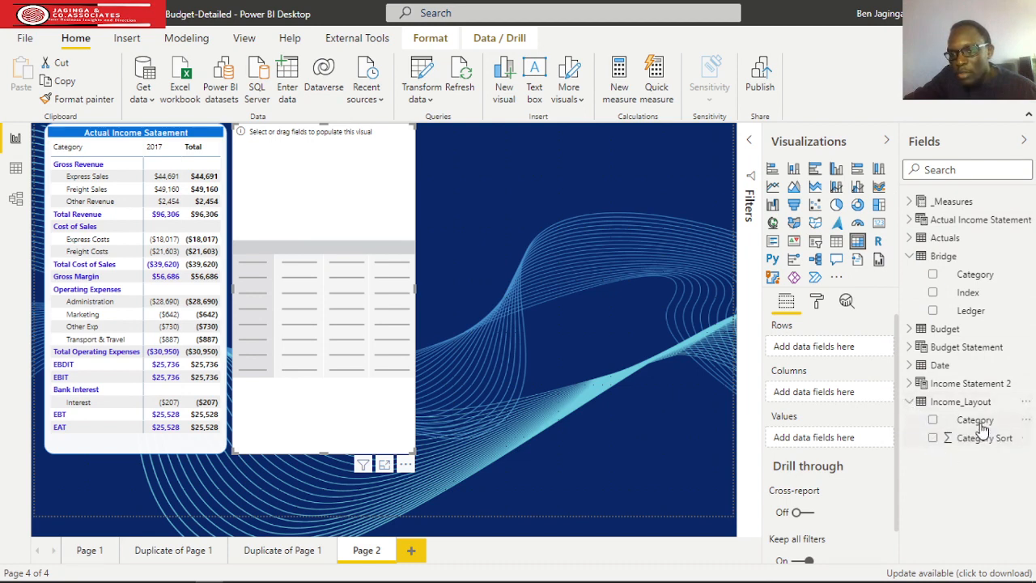
pyautogui.moveTo(967, 420); pyautogui.dragTo(837, 348)
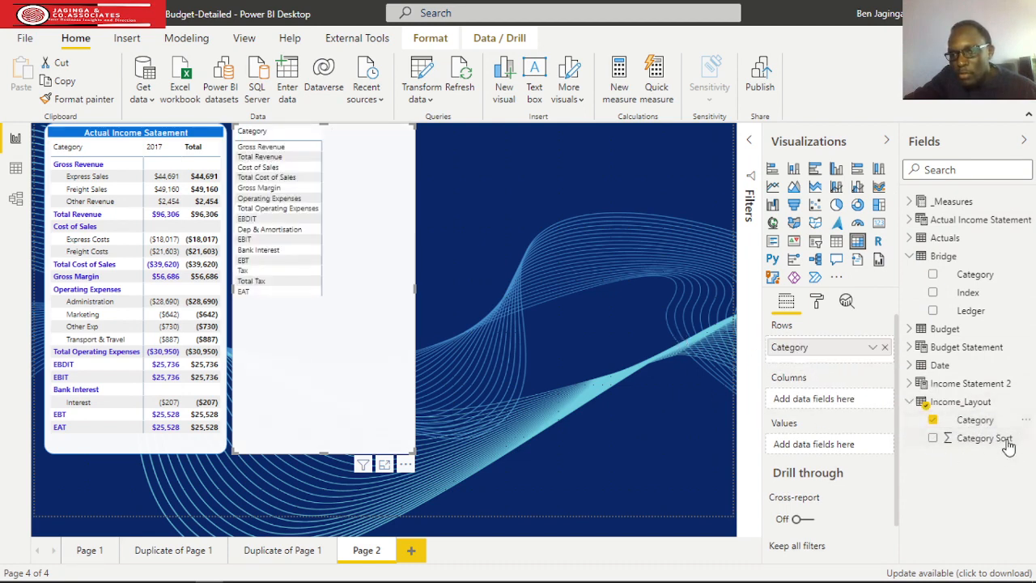
pyautogui.click(911, 402)
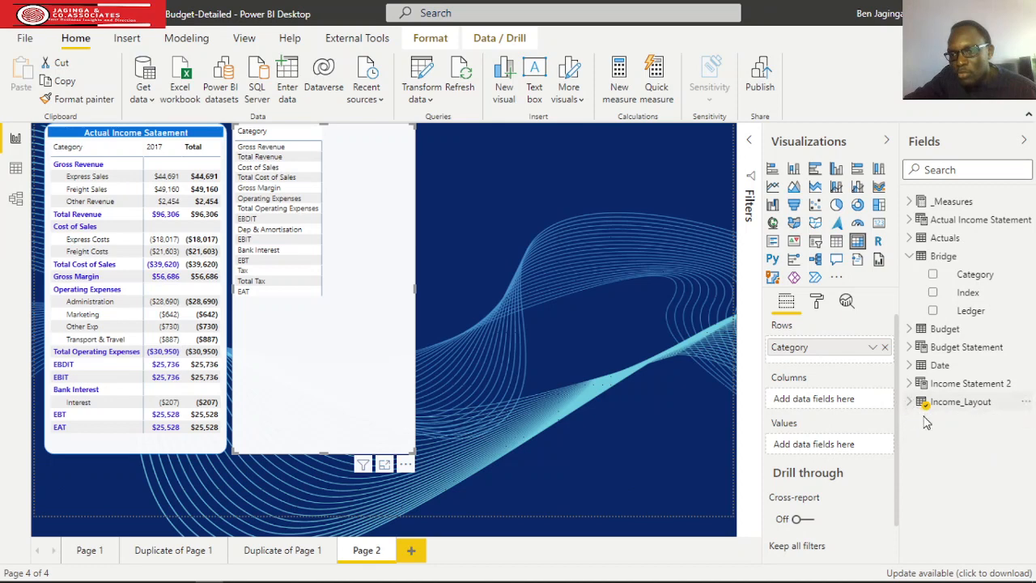
pyautogui.click(909, 346)
pyautogui.moveTo(976, 444); pyautogui.dragTo(845, 363)
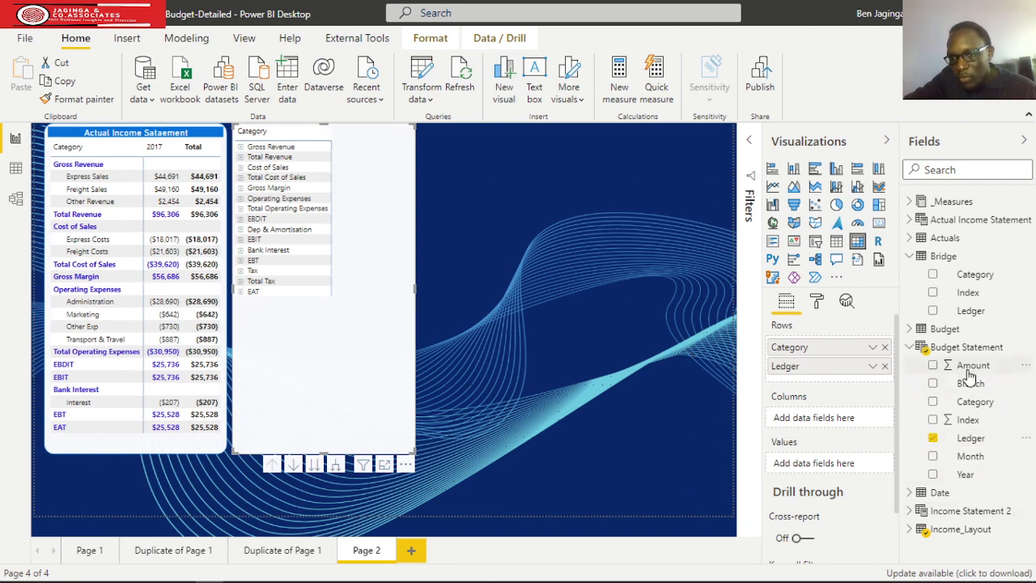
# Use Budget Statement's Amount as the new matrix's values and Year as its columns, and shift the matrix slightly to the right.
pyautogui.moveTo(971, 368); pyautogui.dragTo(808, 479)
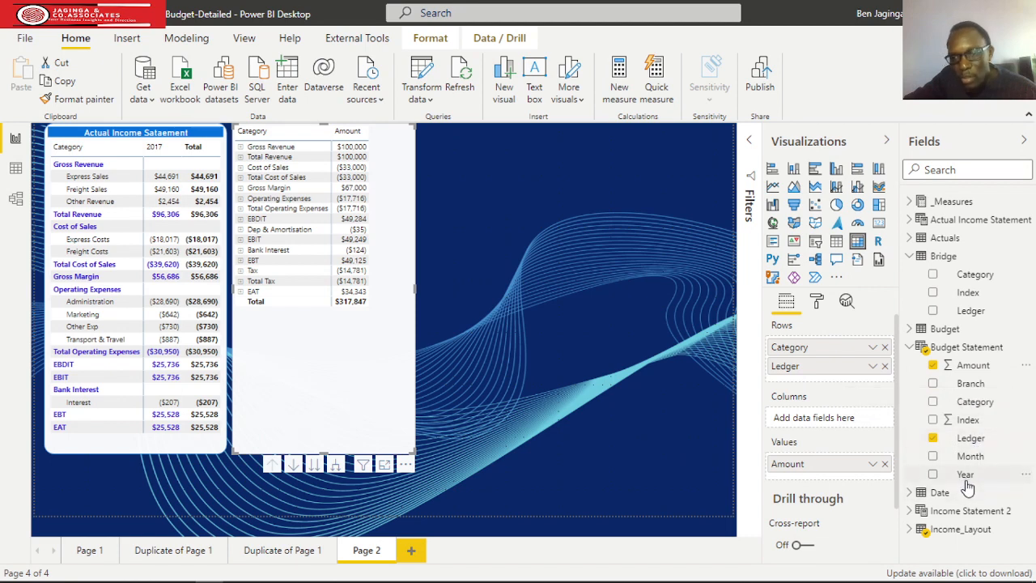
pyautogui.moveTo(967, 483); pyautogui.dragTo(827, 422)
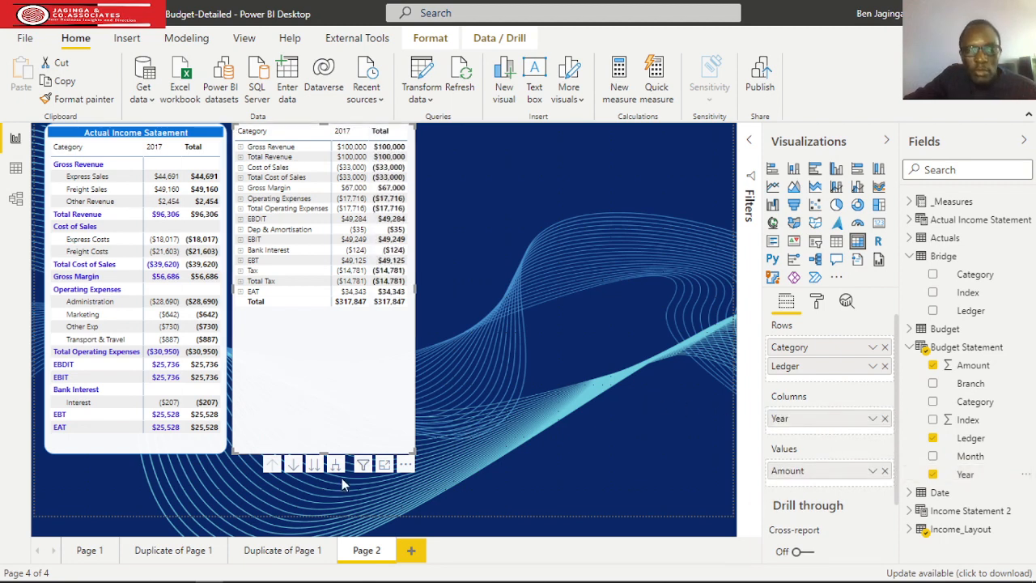
pyautogui.moveTo(328, 440)
pyautogui.mouseDown()
pyautogui.moveTo(337, 398)
pyautogui.moveTo(336, 412)
pyautogui.moveTo(329, 375)
pyautogui.moveTo(315, 451)
pyautogui.mouseUp()
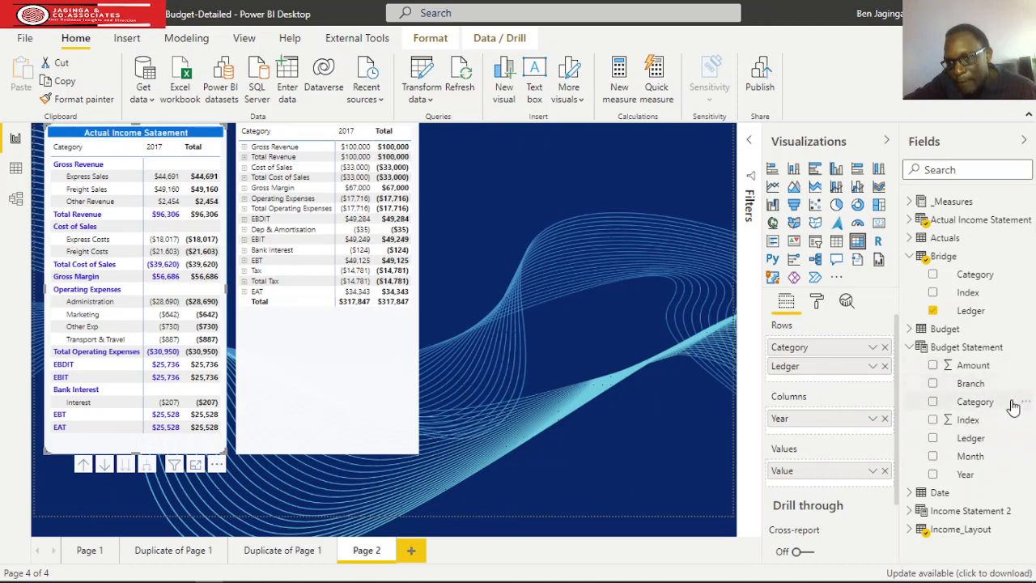
# Replace Year with Budget Statement's Month in the columns of the actual income statement matrix.
pyautogui.click(884, 419)
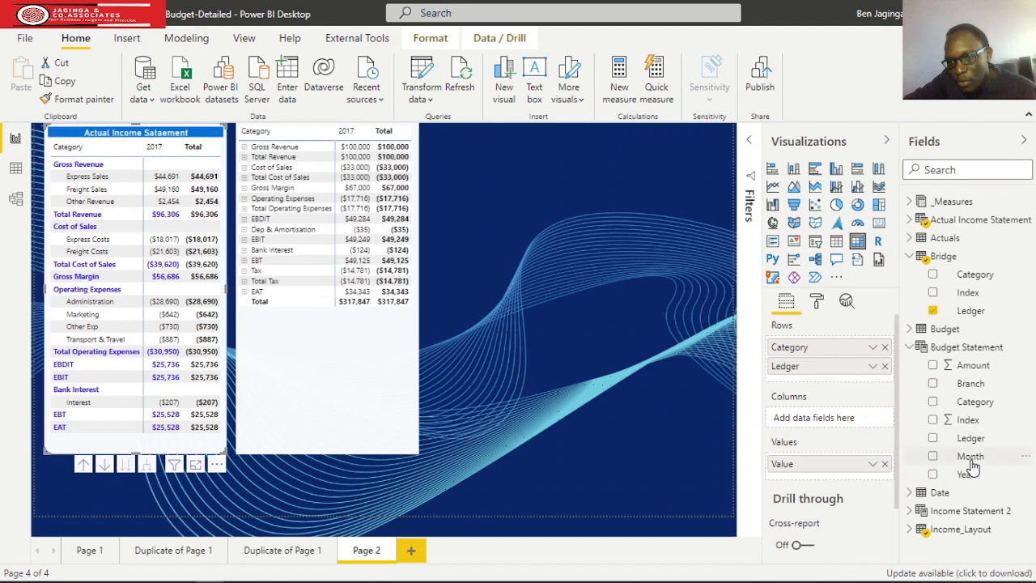
pyautogui.moveTo(966, 457); pyautogui.dragTo(839, 435)
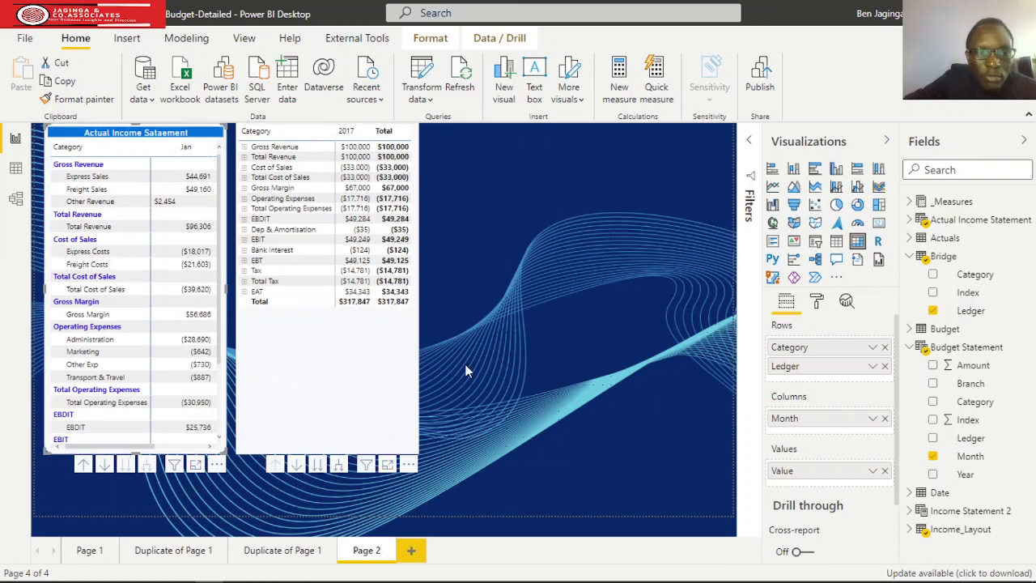
# Move the budget matrix farther from the actual income statement, and widen the actual matrix to fit its Total column.
pyautogui.moveTo(417, 368); pyautogui.dragTo(487, 378)
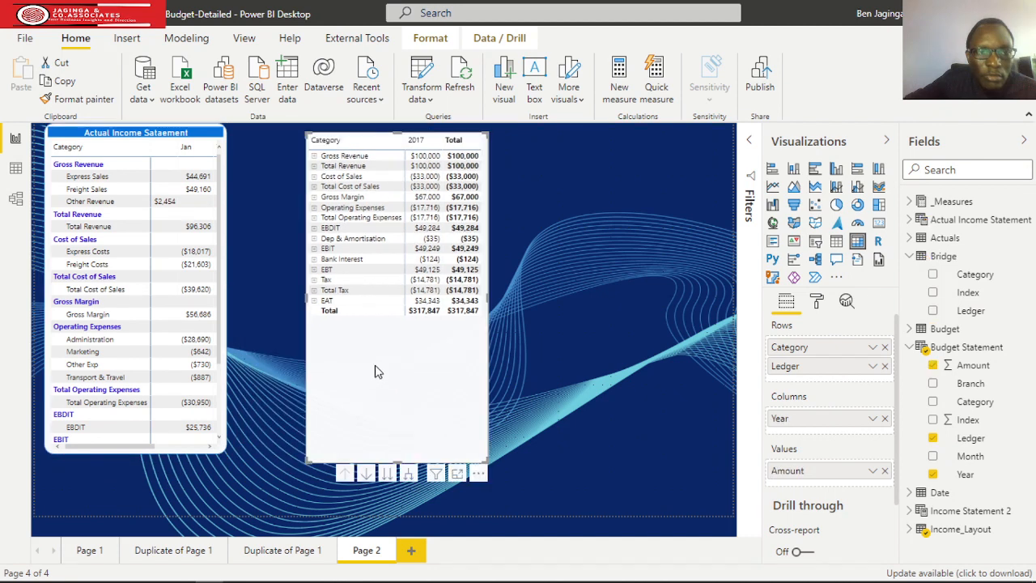
pyautogui.click(208, 226)
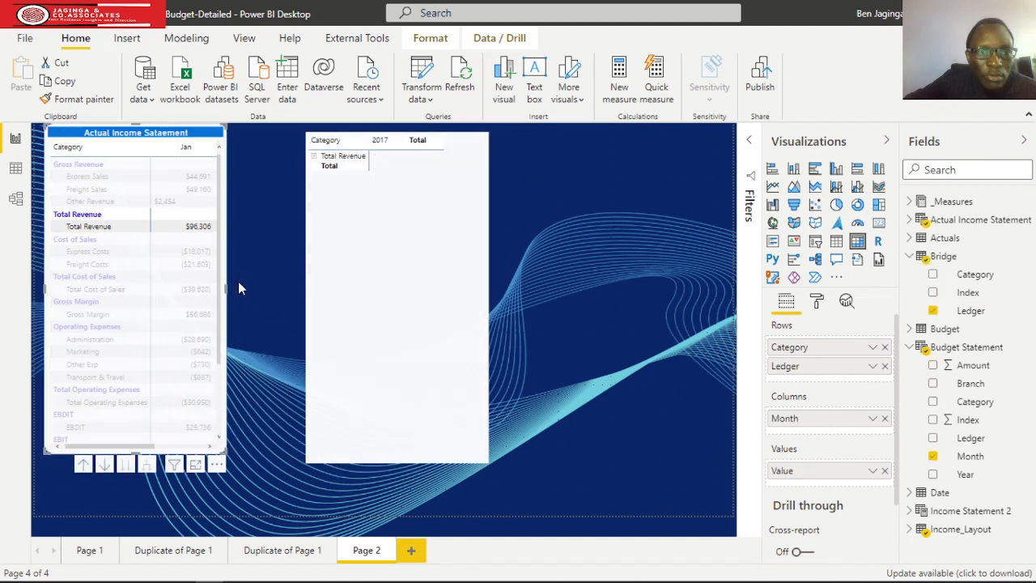
pyautogui.moveTo(226, 288); pyautogui.dragTo(280, 288)
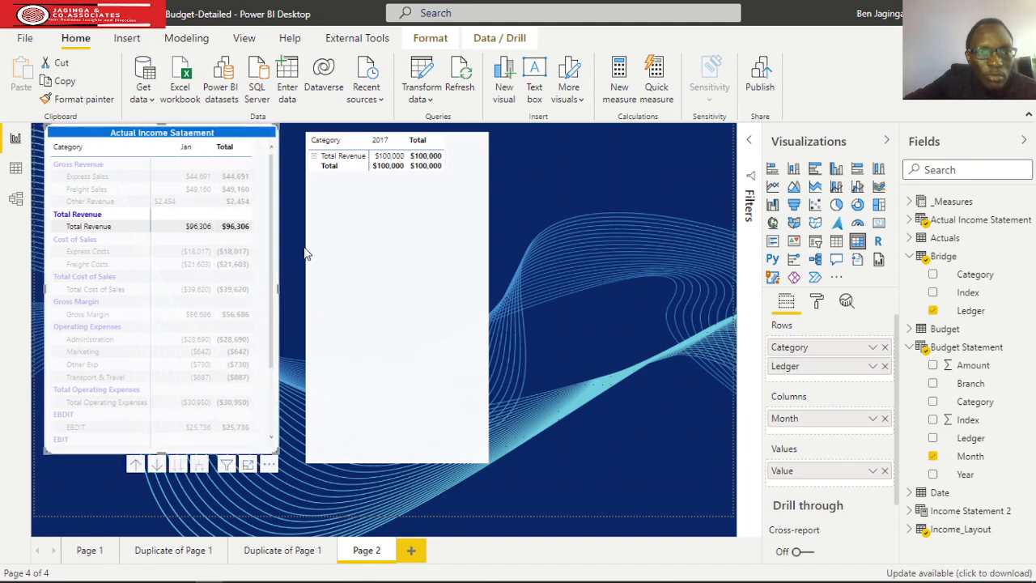
pyautogui.click(274, 235)
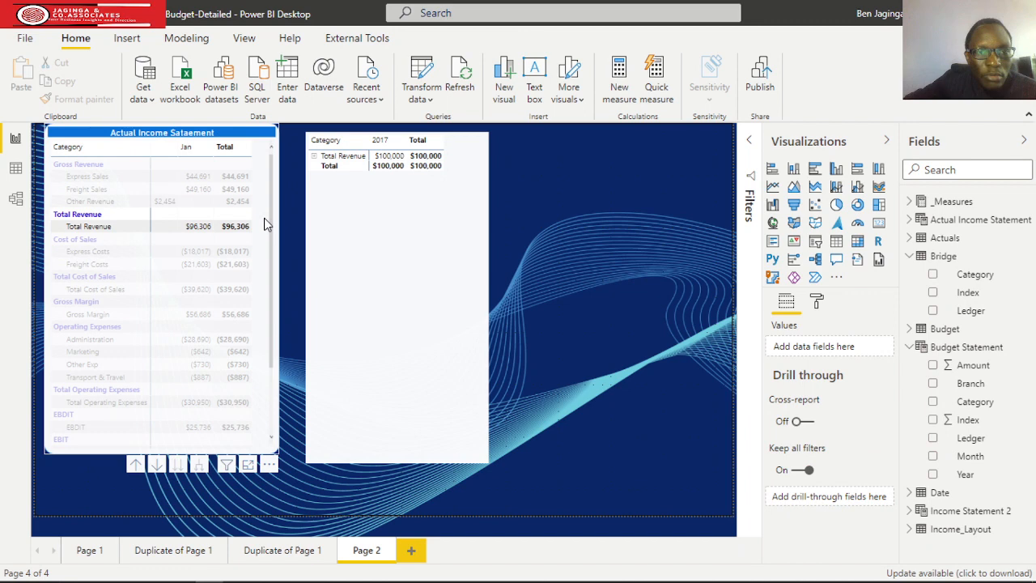
pyautogui.click(273, 271)
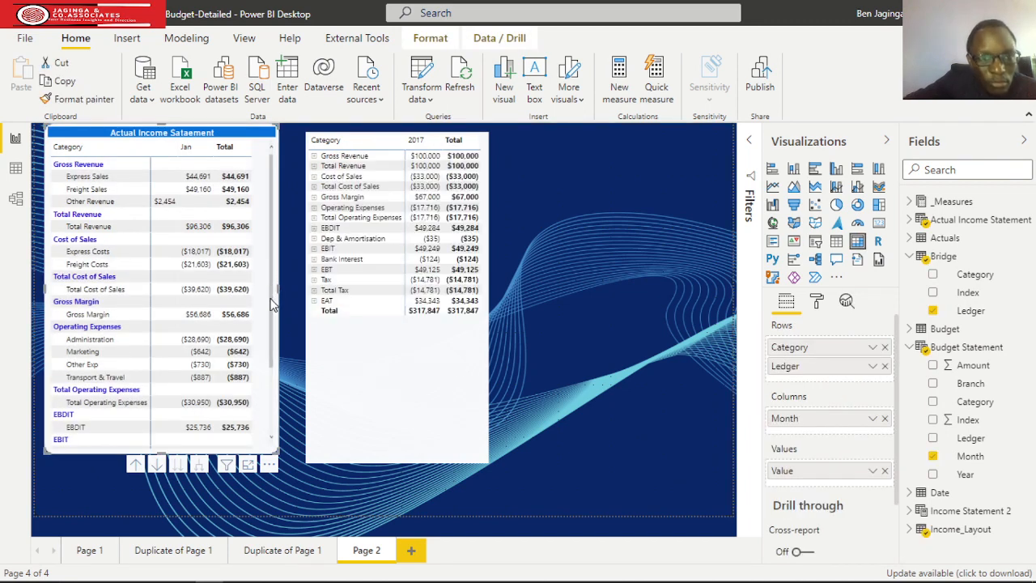
# Turn on the +/- icons in the row headers of the actual income statement matrix.
pyautogui.click(169, 204)
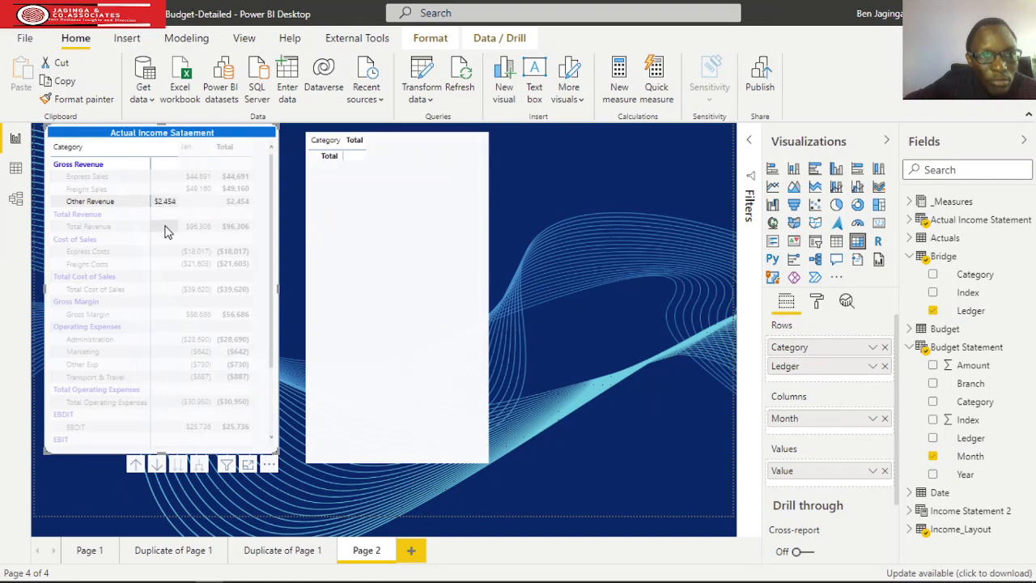
pyautogui.click(445, 270)
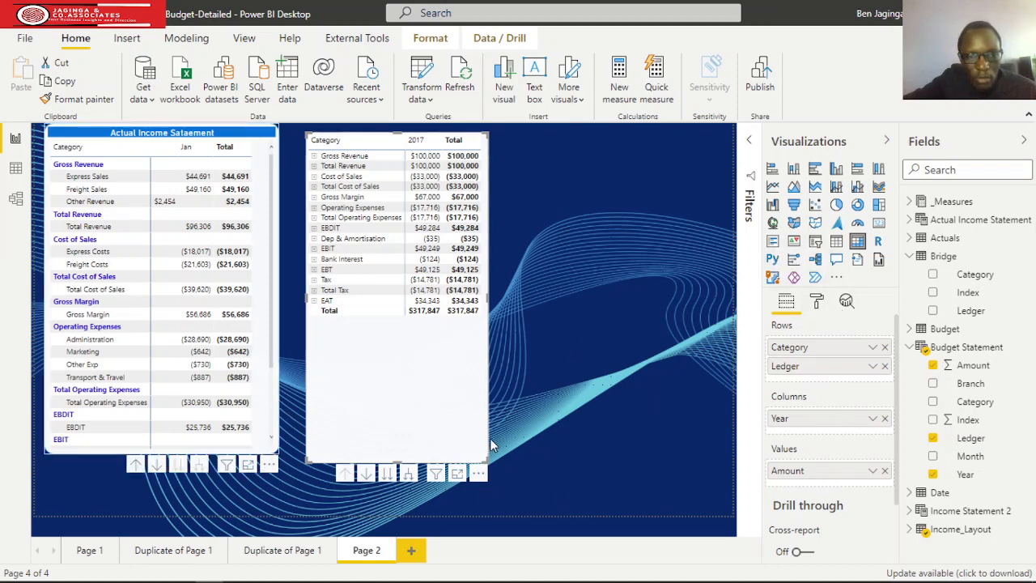
pyautogui.click(815, 309)
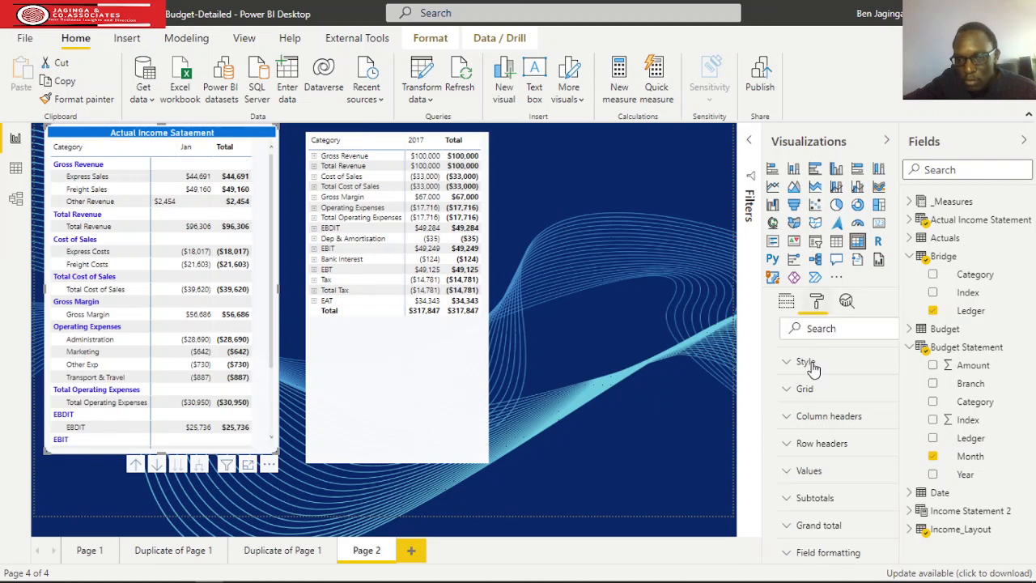
pyautogui.scroll(-2, 819, 393)
pyautogui.click(775, 395)
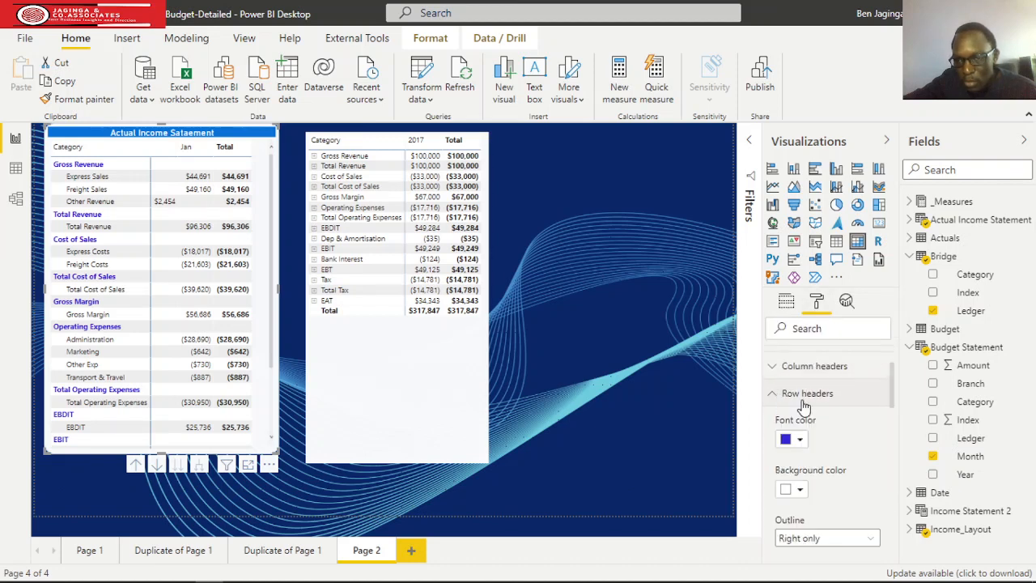
pyautogui.scroll(-5, 803, 429)
pyautogui.scroll(-3, 803, 440)
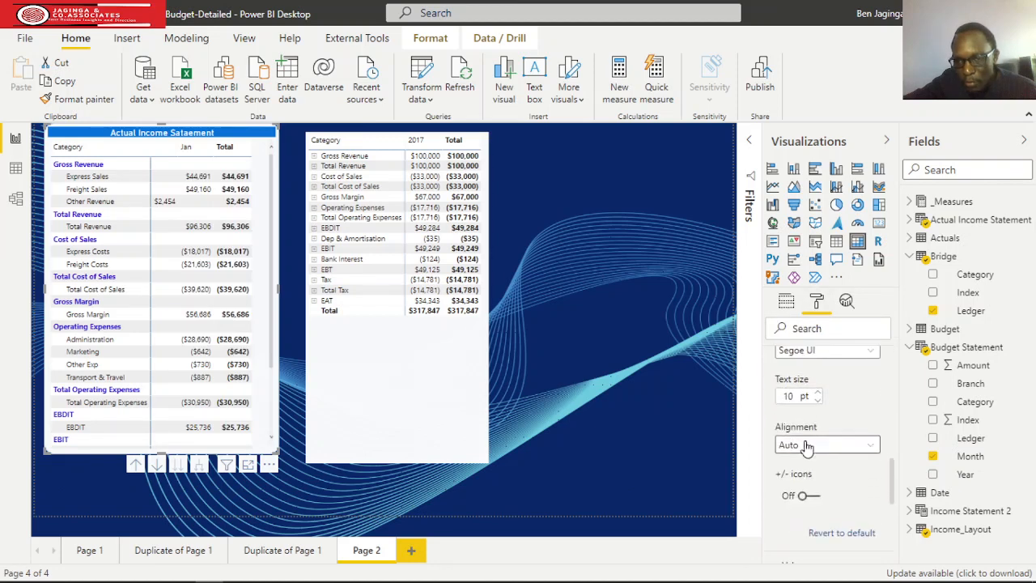
pyautogui.click(807, 495)
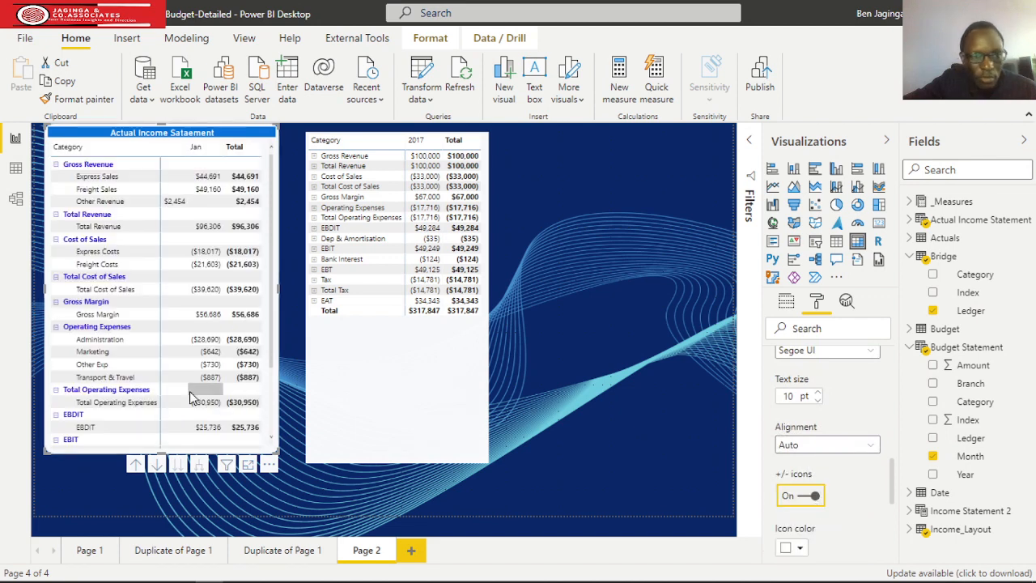
# Collapse the Total Operating Expenses, EBDIT and EBIT categories in the actual income statement.
pyautogui.click(56, 392)
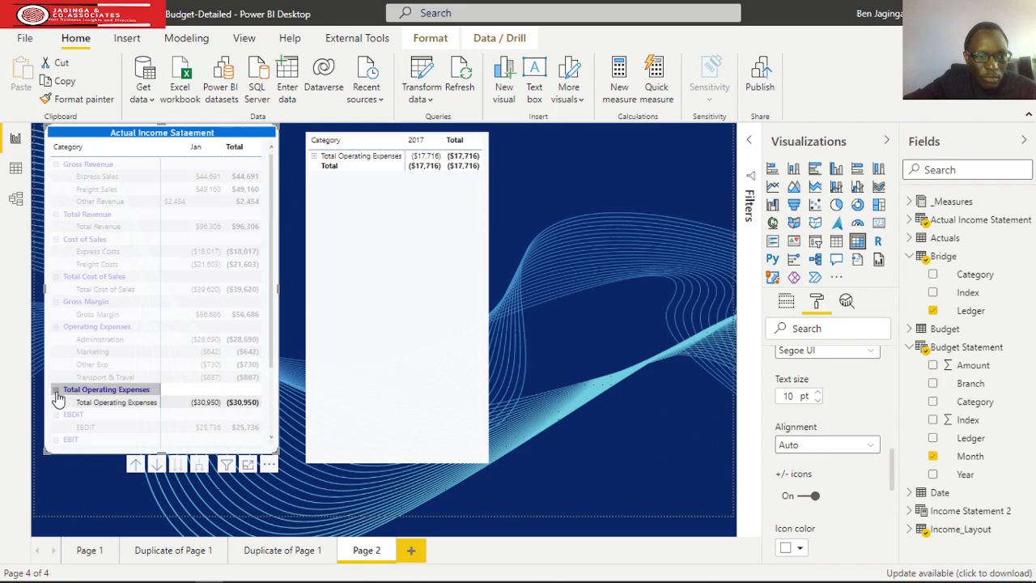
pyautogui.click(56, 390)
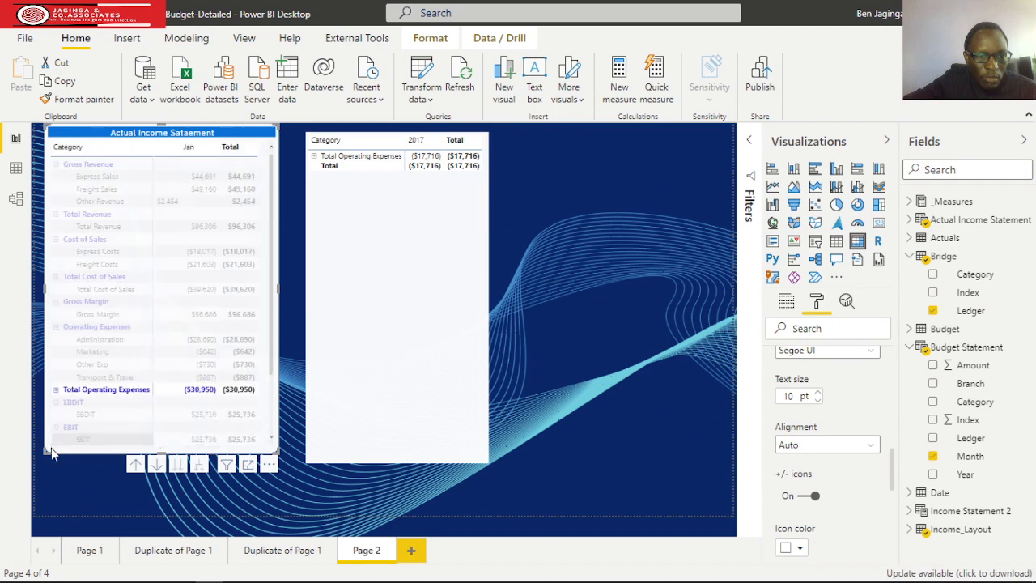
pyautogui.click(437, 433)
pyautogui.click(113, 431)
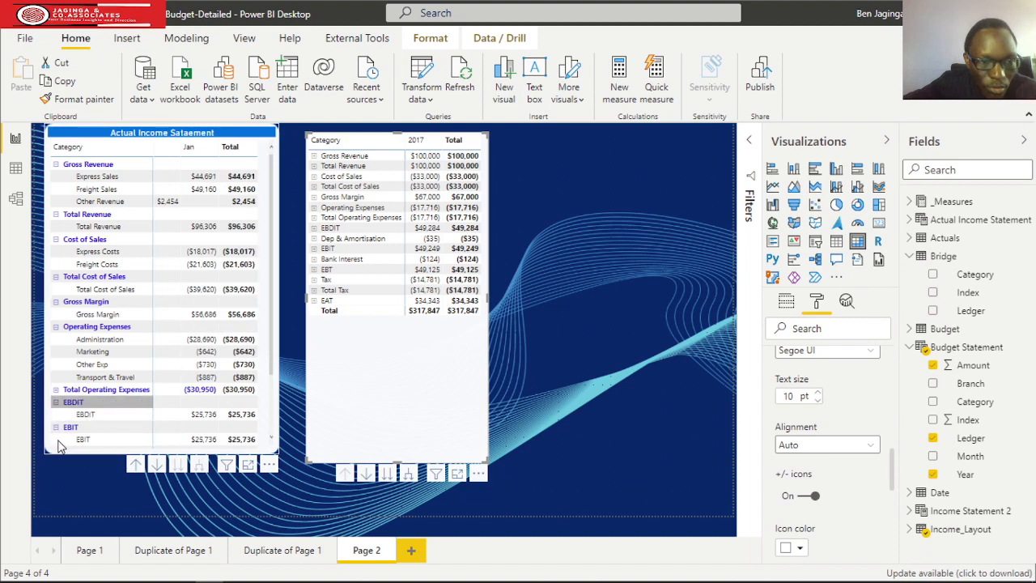
pyautogui.click(57, 413)
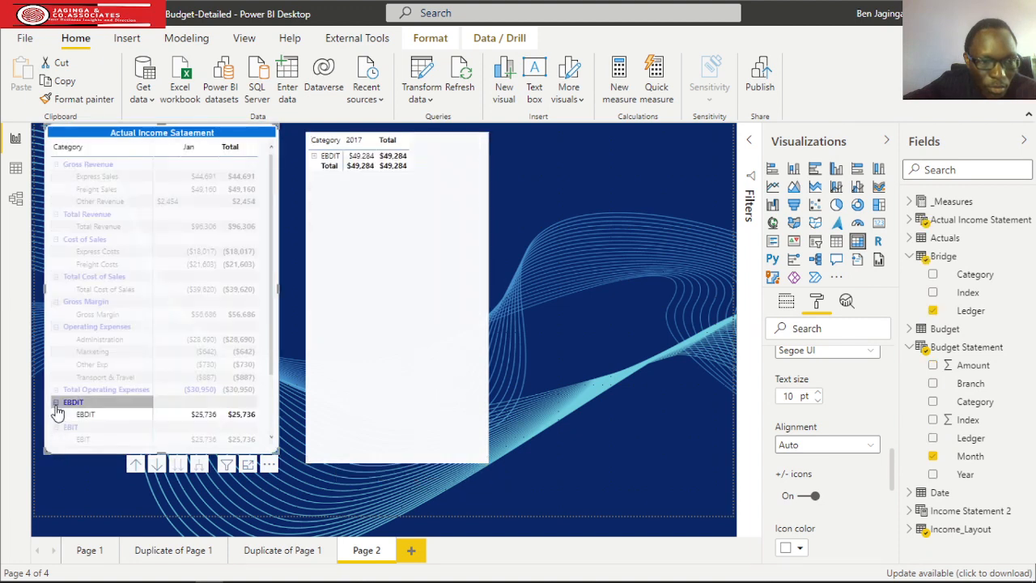
pyautogui.click(55, 402)
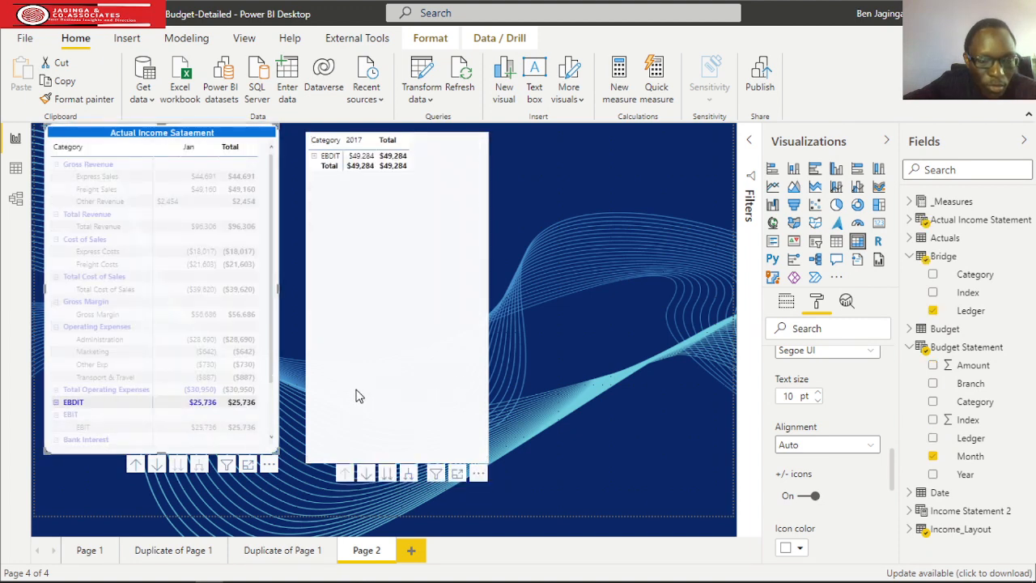
pyautogui.click(73, 402)
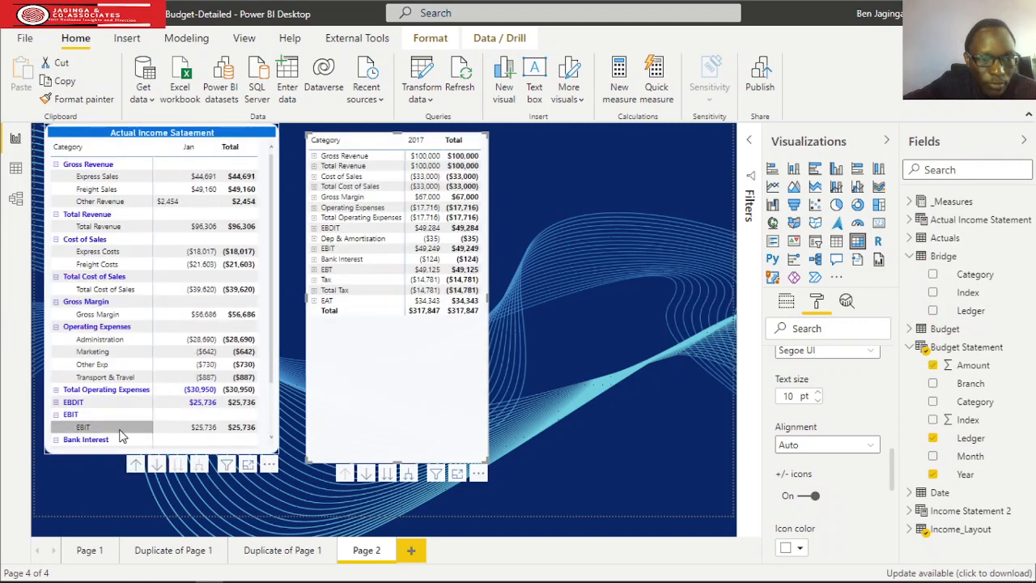
pyautogui.click(56, 413)
pyautogui.click(57, 426)
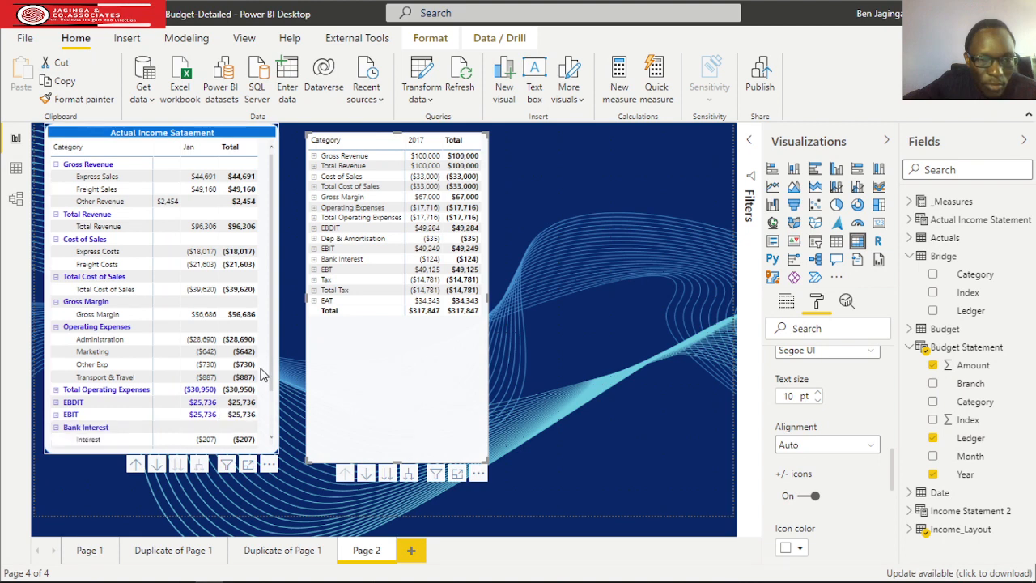
# Collapse Gross Margin, Total Cost of Sales, Total Revenue, EBT and EAT in the actual income statement.
pyautogui.click(55, 302)
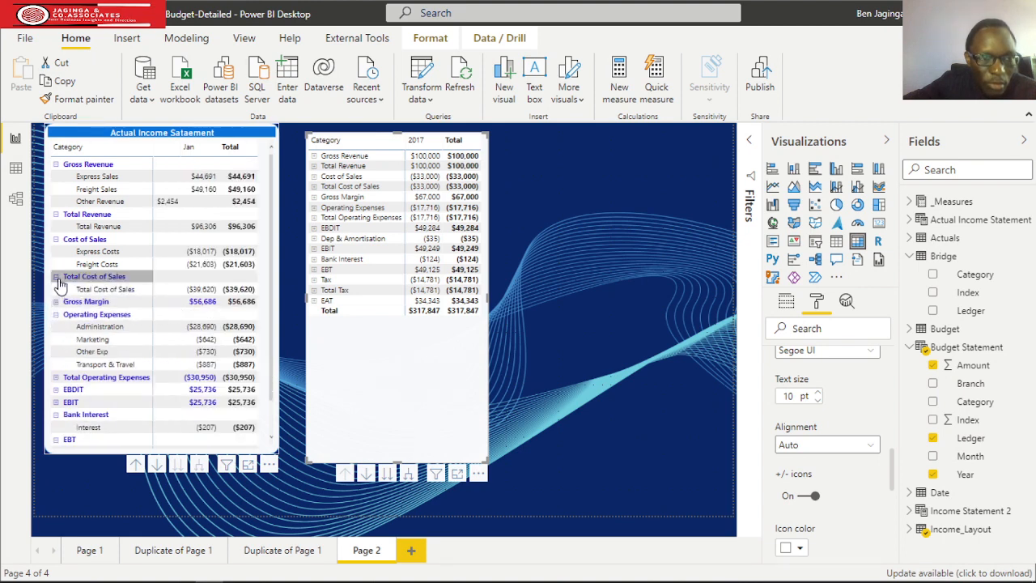
pyautogui.click(56, 277)
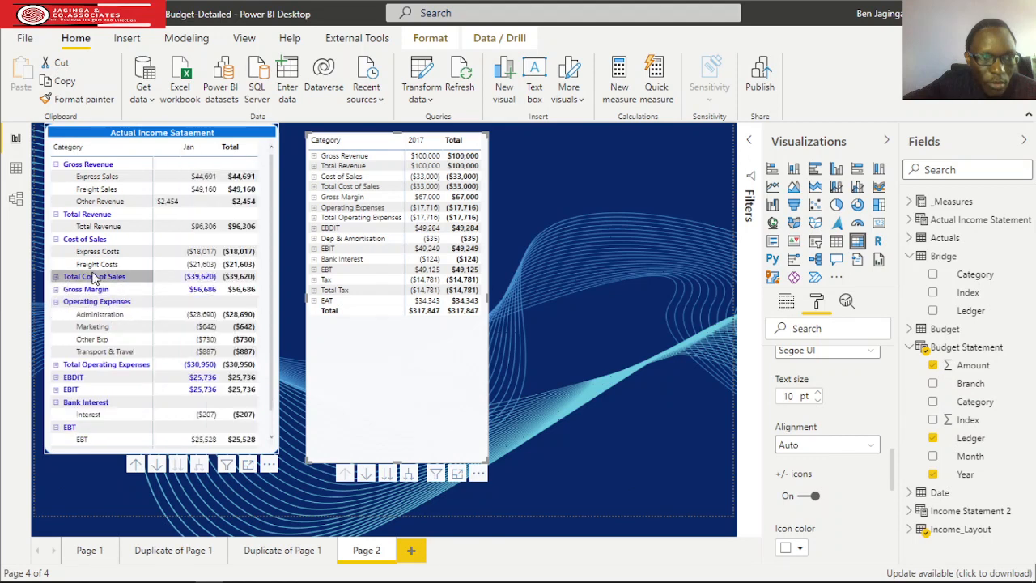
pyautogui.click(56, 215)
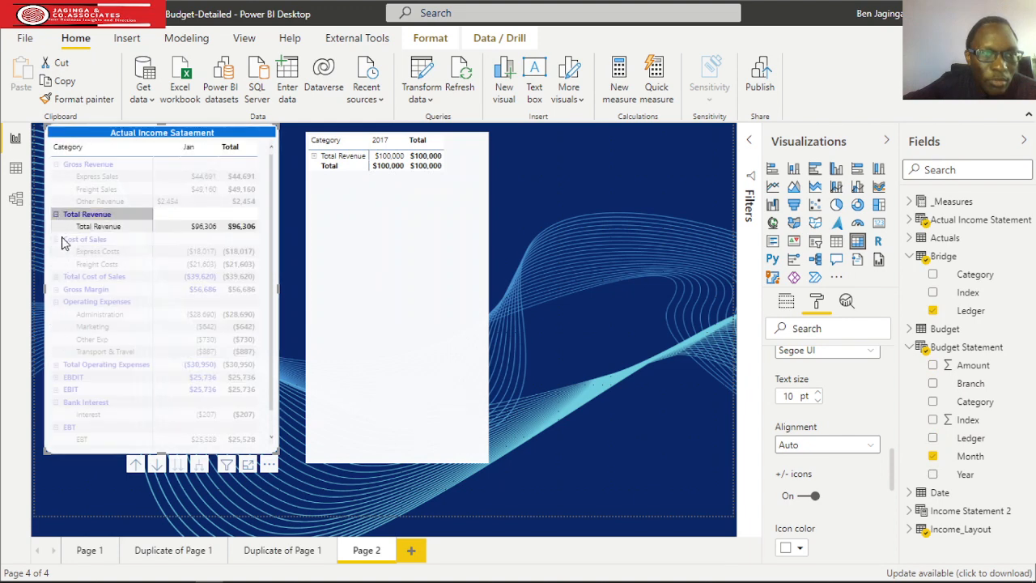
pyautogui.click(372, 357)
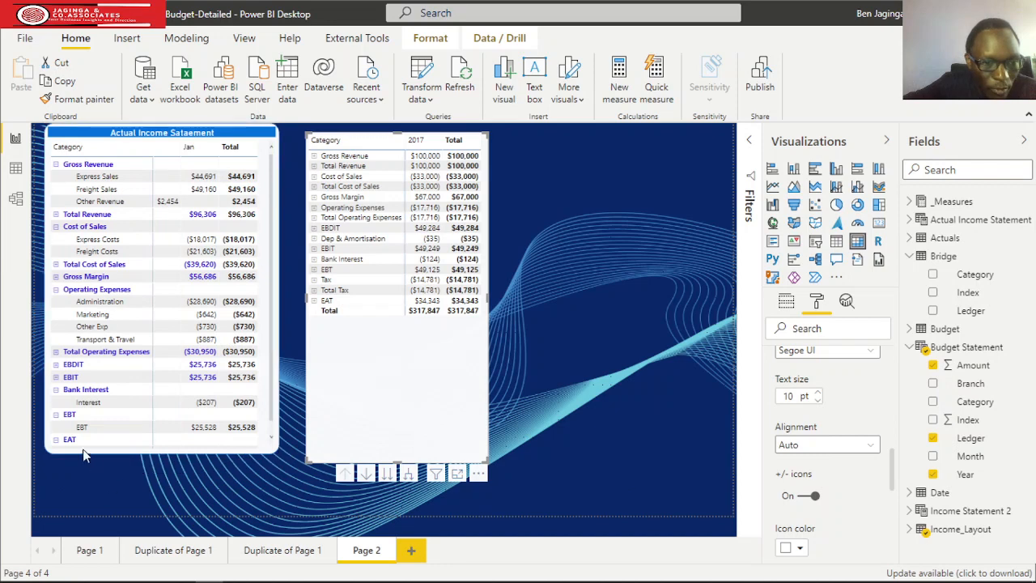
pyautogui.click(58, 415)
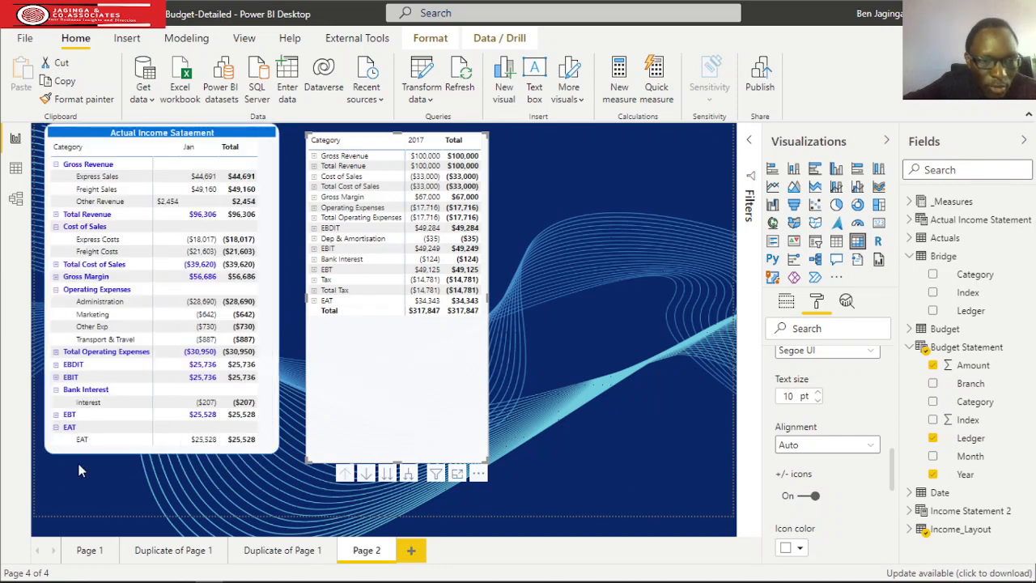
pyautogui.click(56, 428)
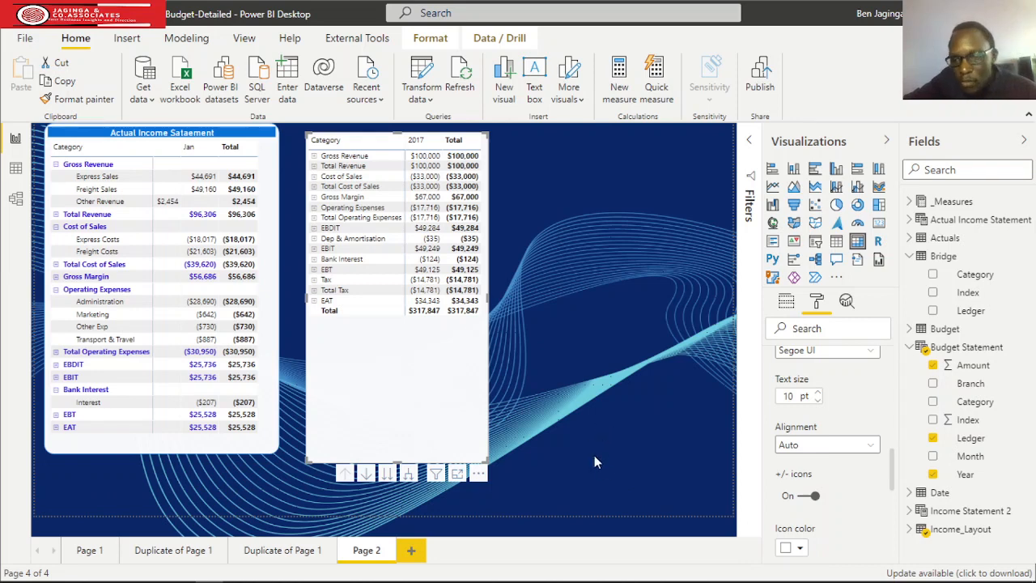
# Turn off the row headers' +/- icons in the budget matrix and in the actual income statement matrix.
pyautogui.click(808, 495)
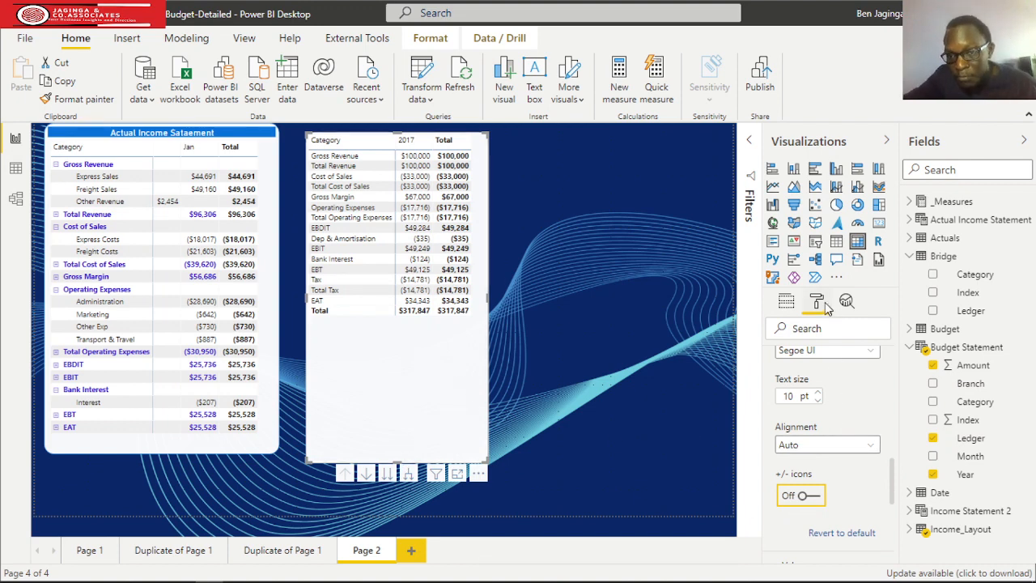
pyautogui.moveTo(278, 419)
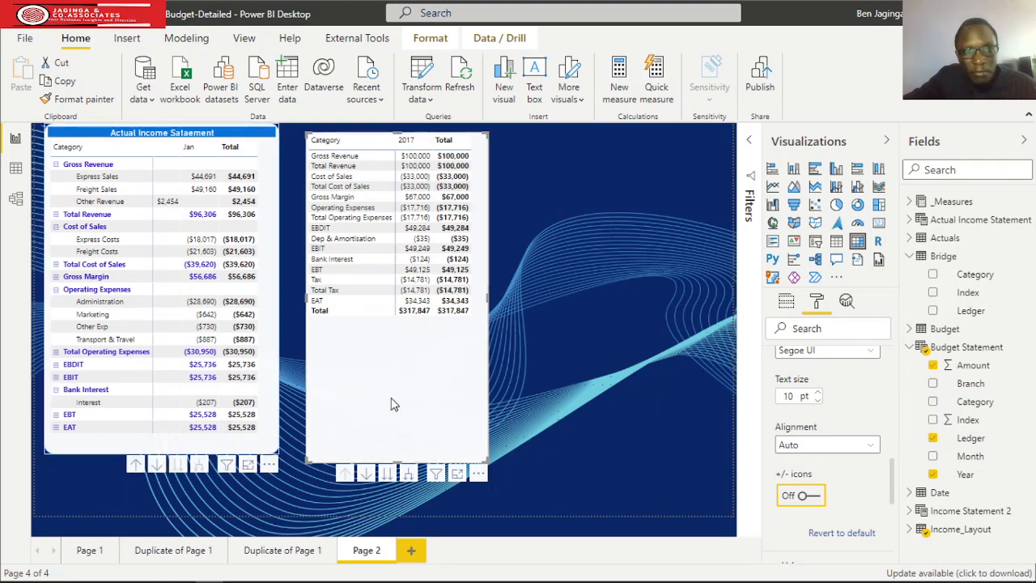
pyautogui.click(800, 495)
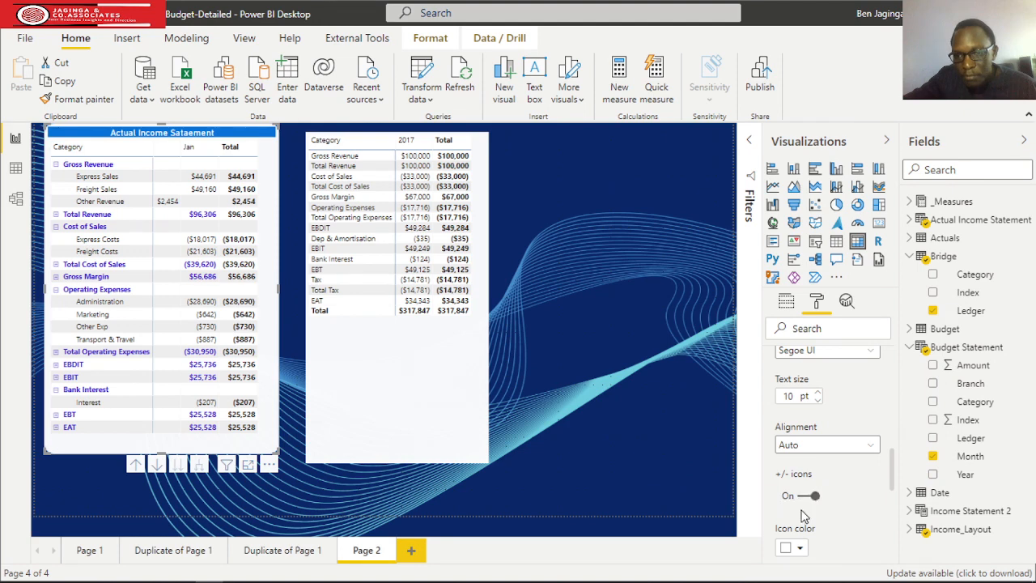
pyautogui.click(801, 496)
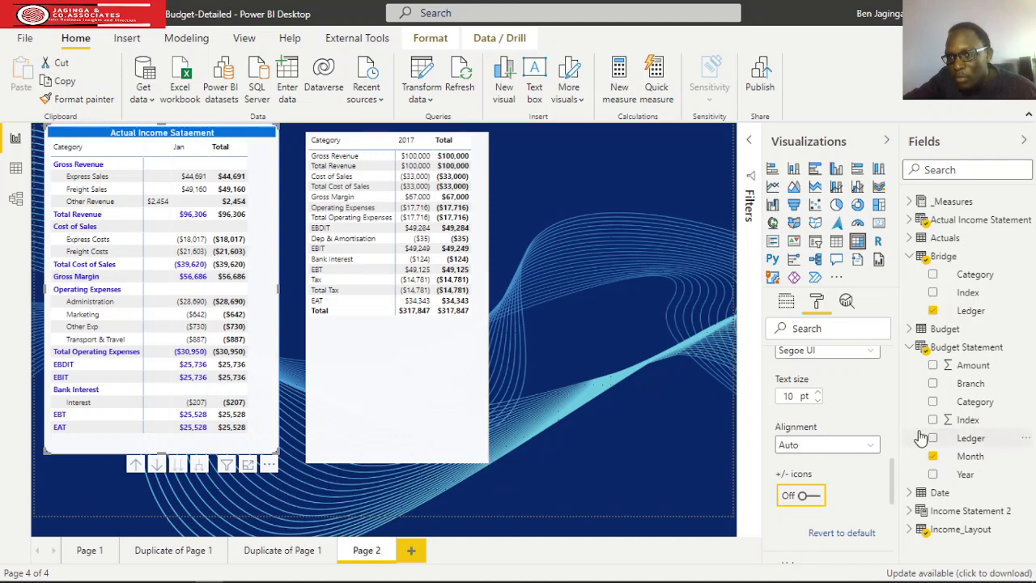
# Collapse the Bridge table's field list and slightly narrow the actual income statement matrix to fit its columns.
pyautogui.click(910, 257)
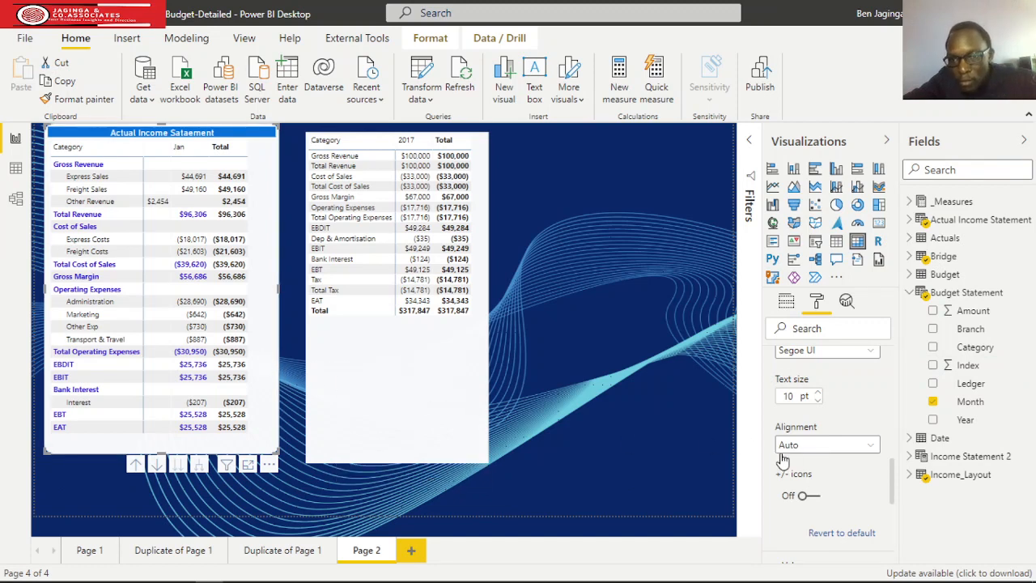
pyautogui.click(783, 301)
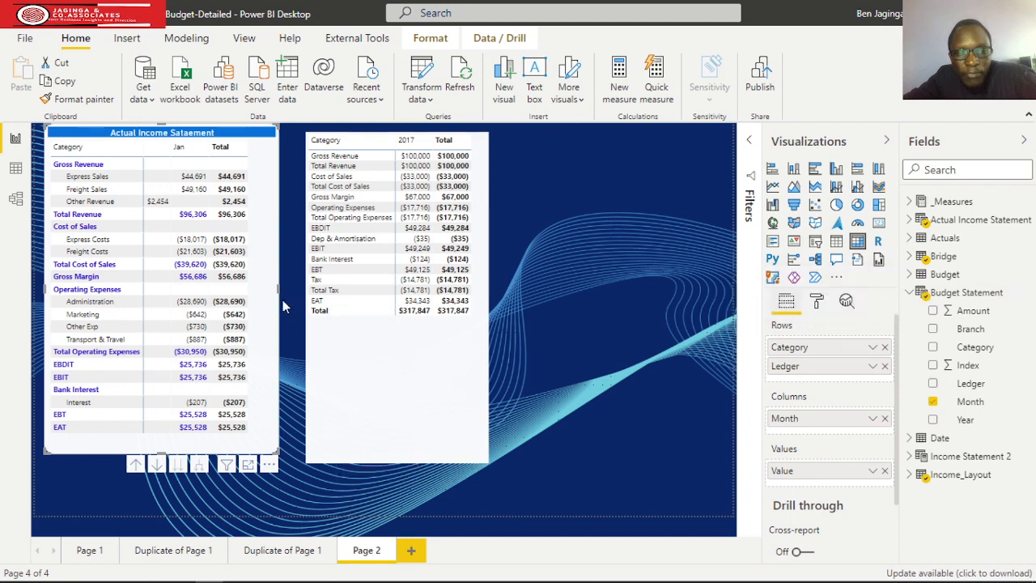
pyautogui.moveTo(276, 293); pyautogui.dragTo(263, 287)
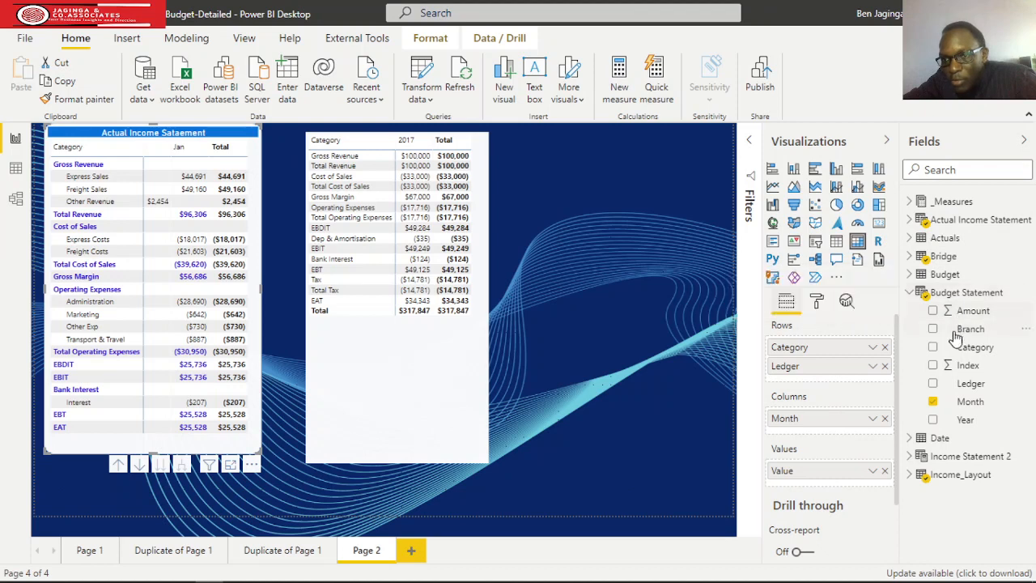
# Replace Budget Statement's Month with Actual Income Statement's Month in the columns of the actual income statement matrix.
pyautogui.click(932, 402)
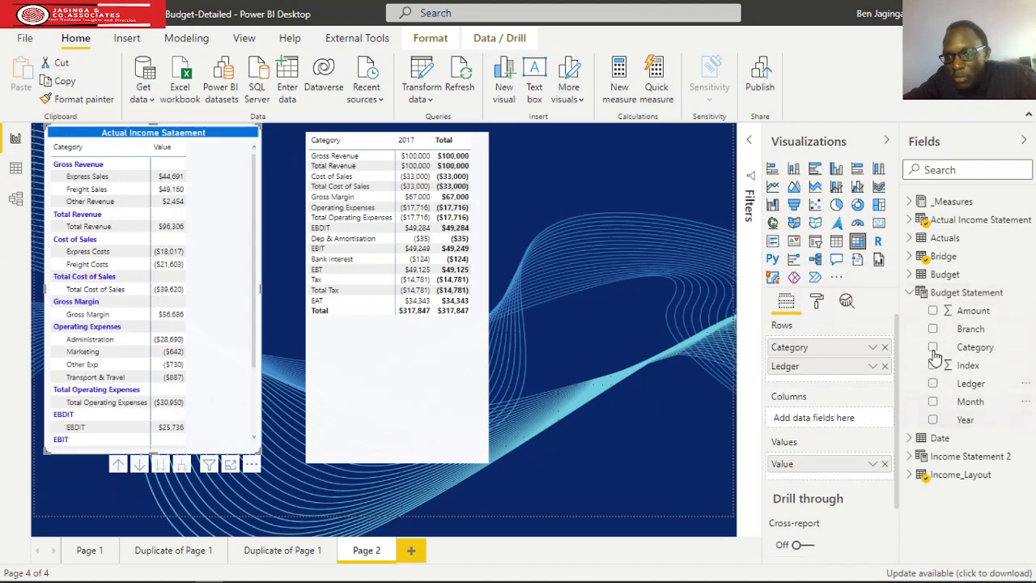
pyautogui.click(910, 292)
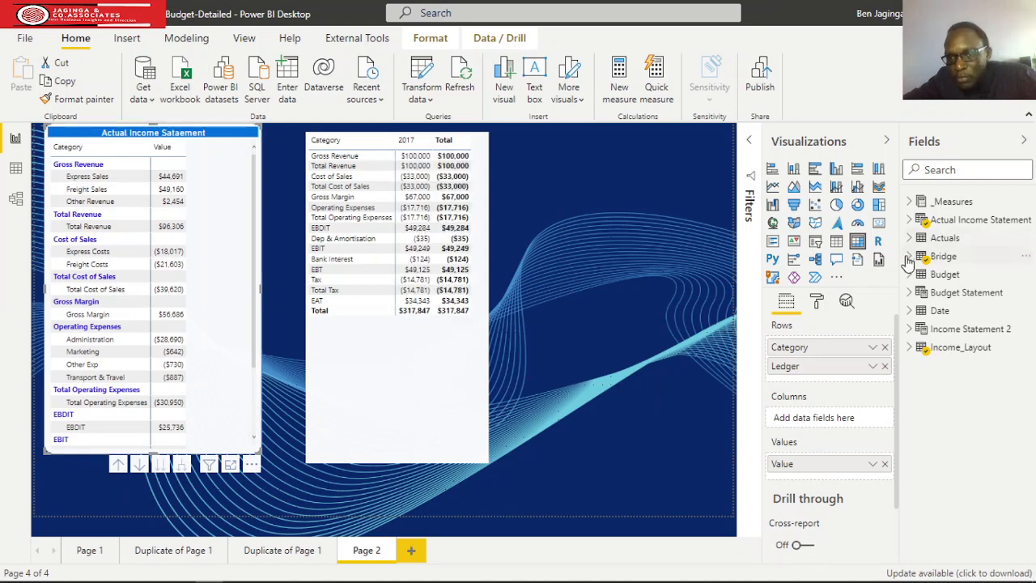
pyautogui.click(909, 220)
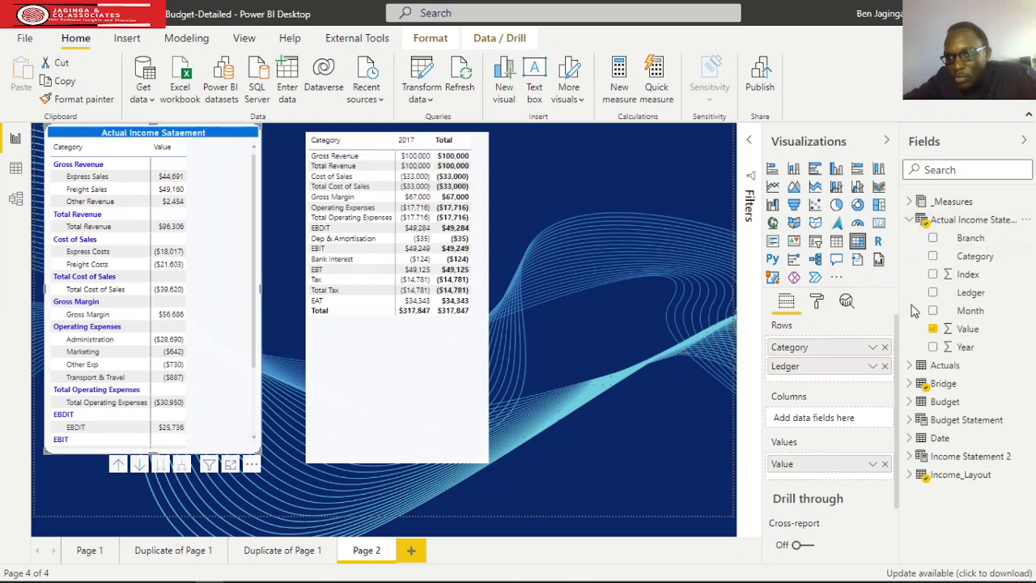
pyautogui.moveTo(970, 320); pyautogui.dragTo(772, 417)
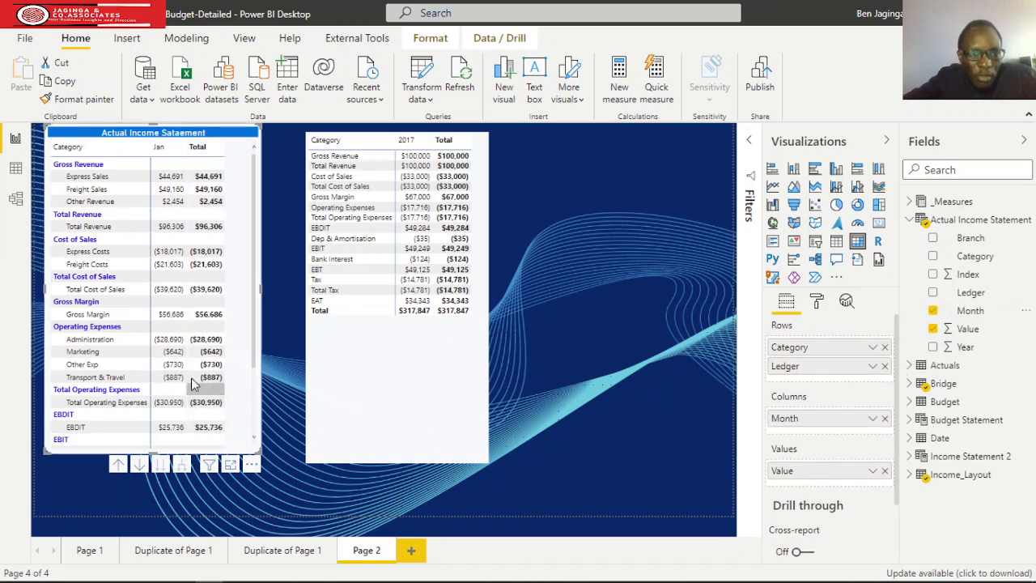
# Turn the row headers' +/- icons back on for the actual income statement matrix.
pyautogui.click(815, 305)
pyautogui.scroll(-2, 797, 449)
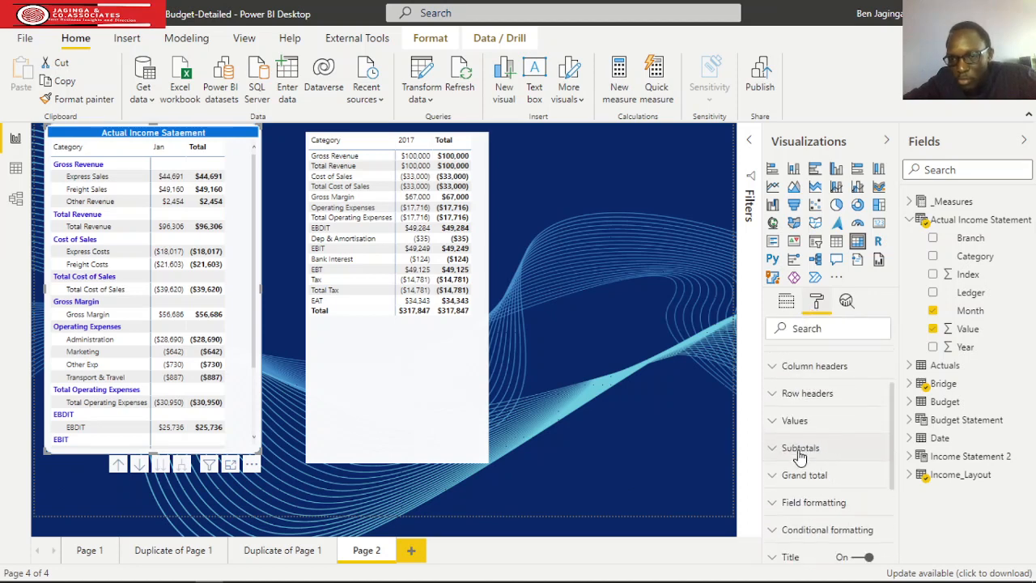
pyautogui.click(775, 395)
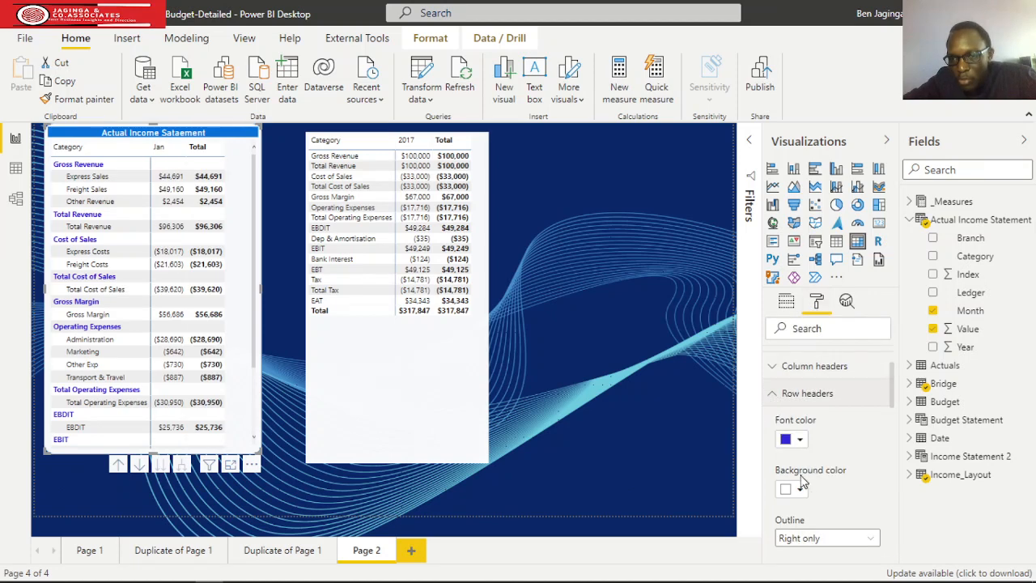
pyautogui.scroll(-5, 838, 443)
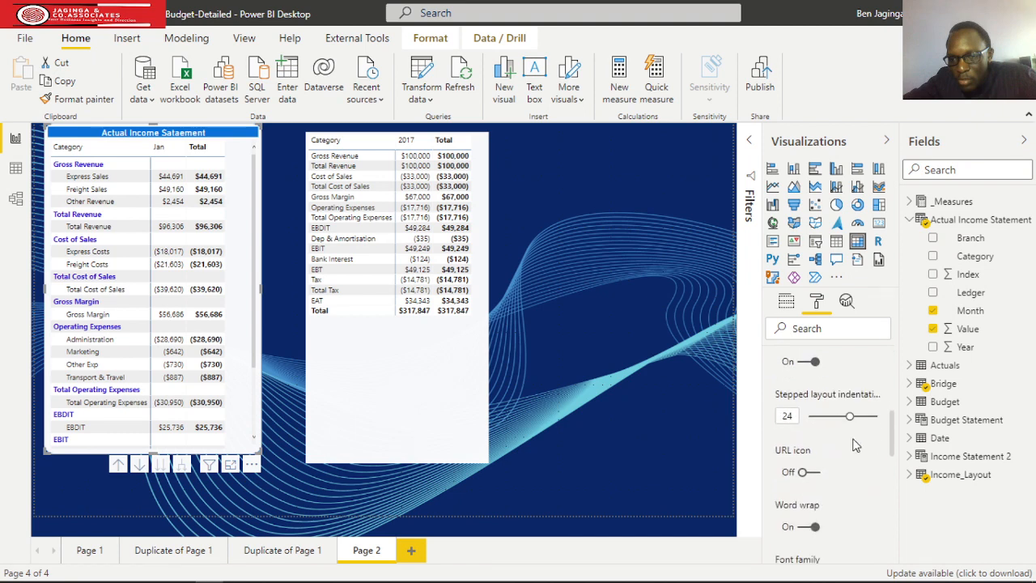
pyautogui.scroll(-3, 855, 446)
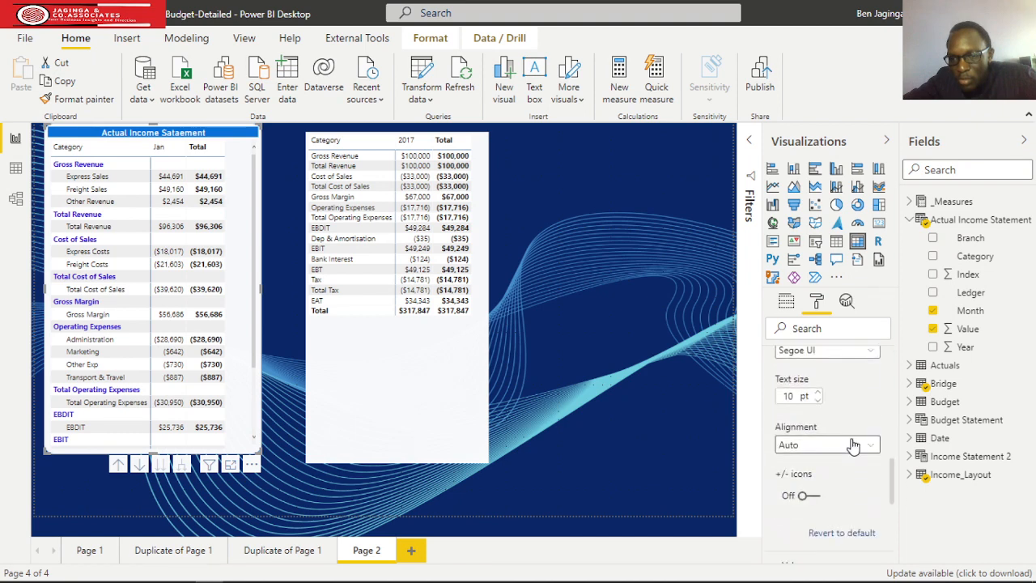
pyautogui.click(803, 495)
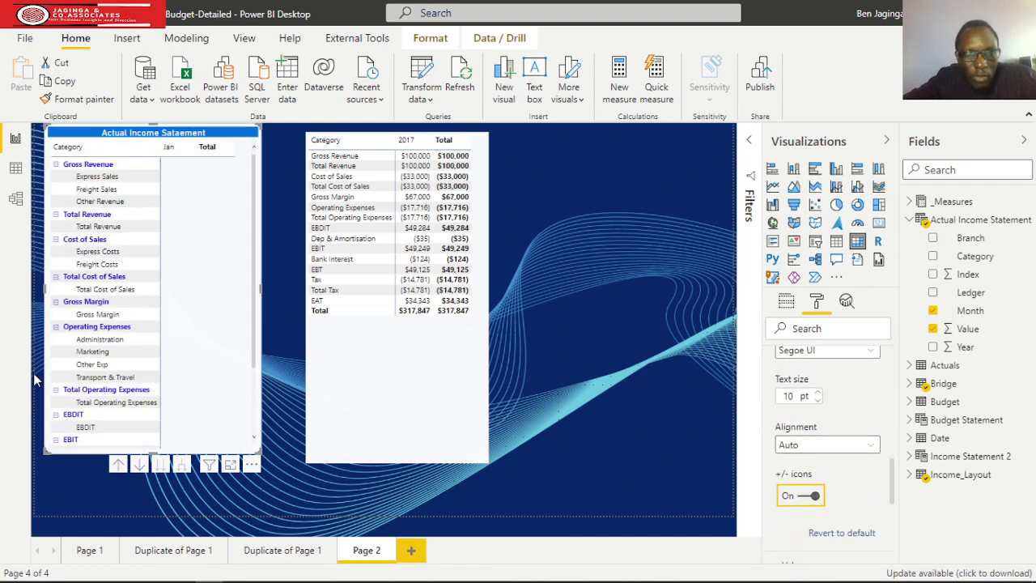
# Collapse Total Revenue, Total Cost of Sales, Gross Margin, Total Operating Expenses, EBDIT, EBIT, EBT and EAT in the actual income statement matrix.
pyautogui.click(54, 216)
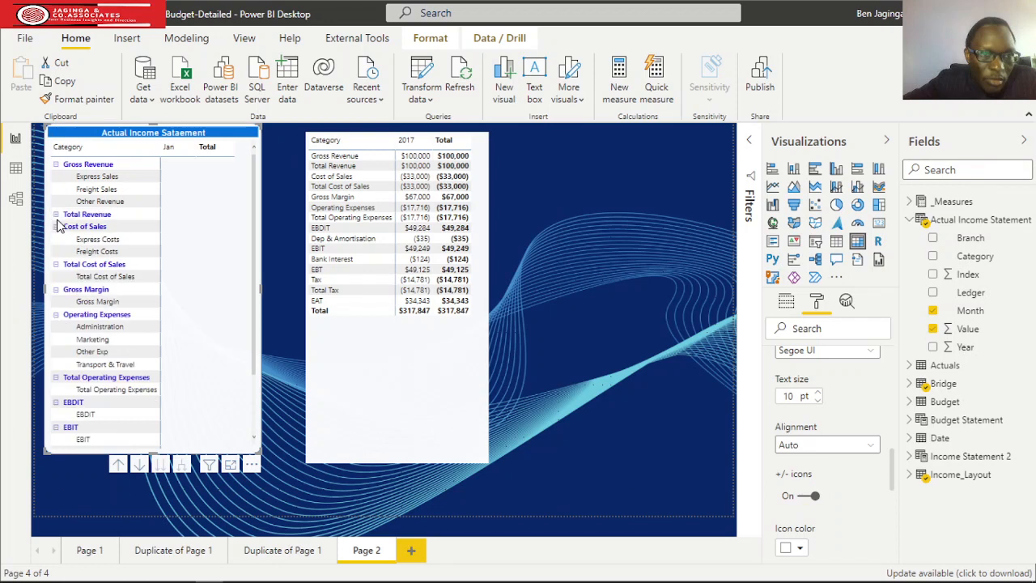
pyautogui.click(56, 266)
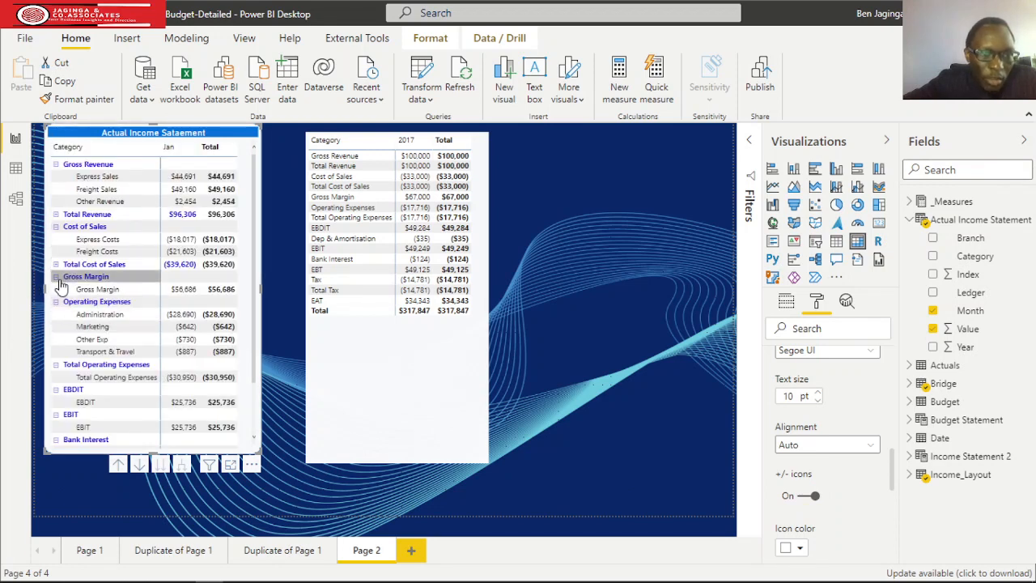
pyautogui.click(55, 278)
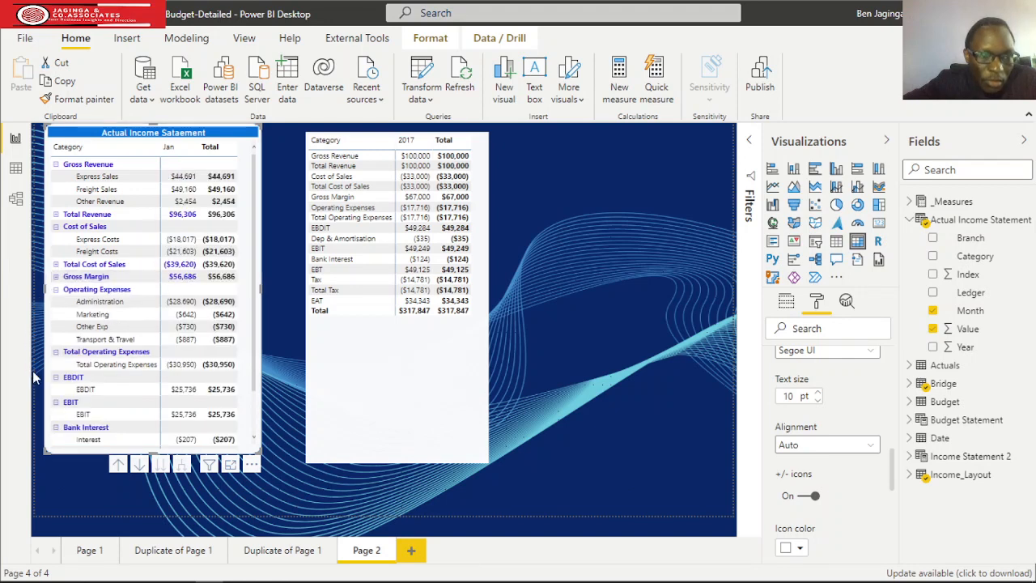
pyautogui.click(56, 352)
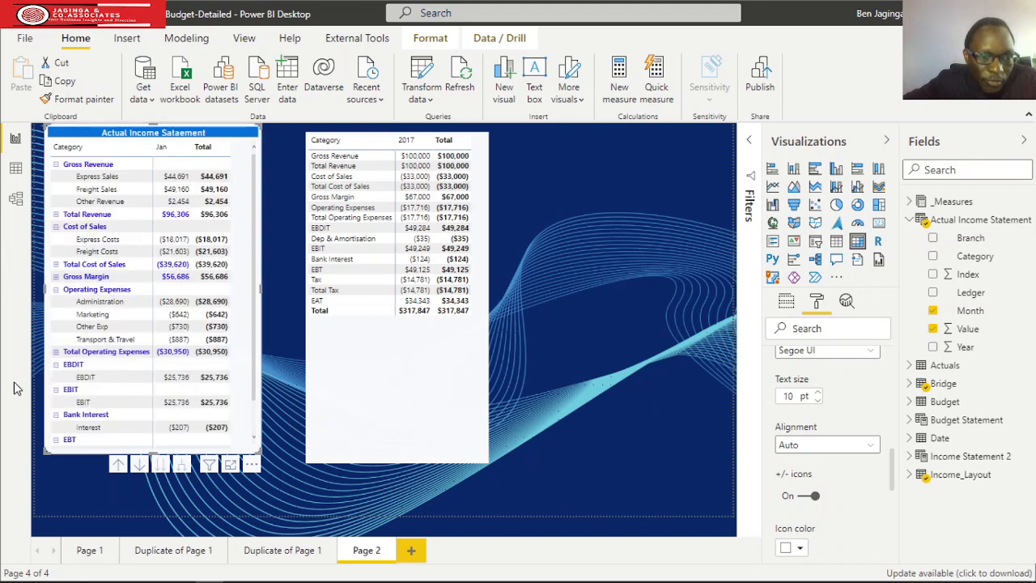
pyautogui.click(55, 364)
pyautogui.click(56, 377)
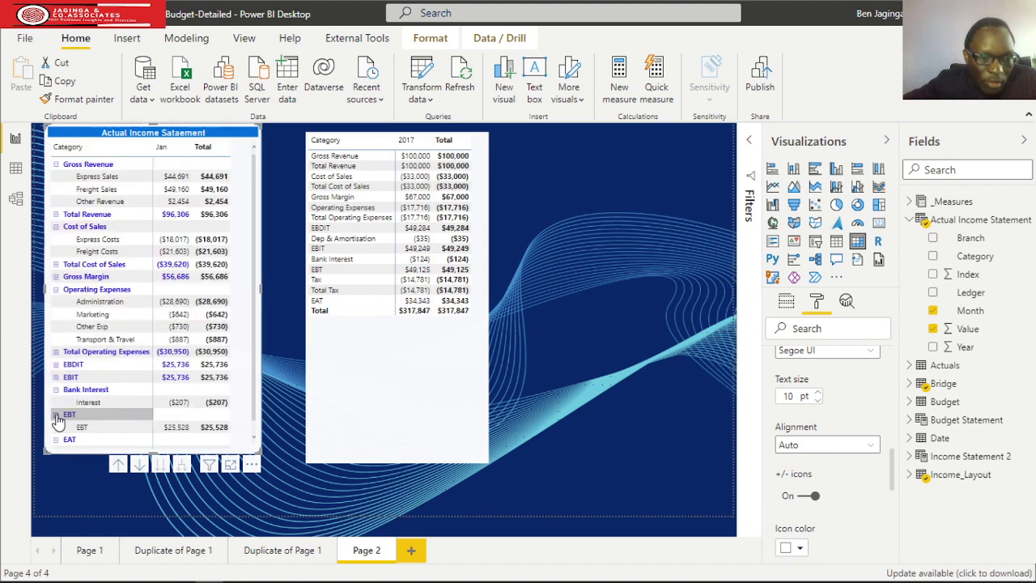
pyautogui.click(56, 415)
pyautogui.click(56, 426)
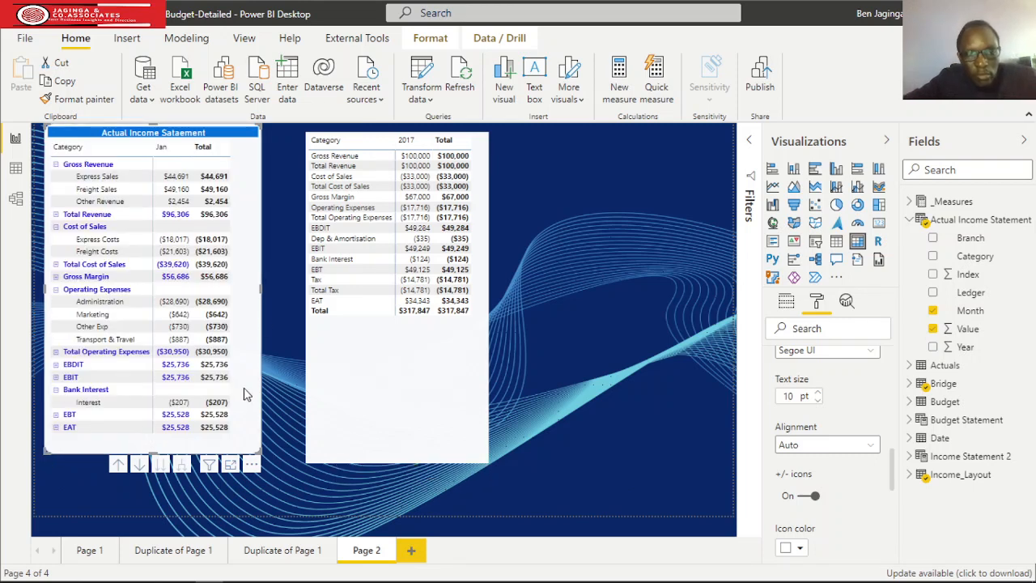
# Turn off the row headers' +/- icons in the actual income statement matrix and narrow the matrix to fit its columns.
pyautogui.moveTo(265, 295); pyautogui.dragTo(245, 291)
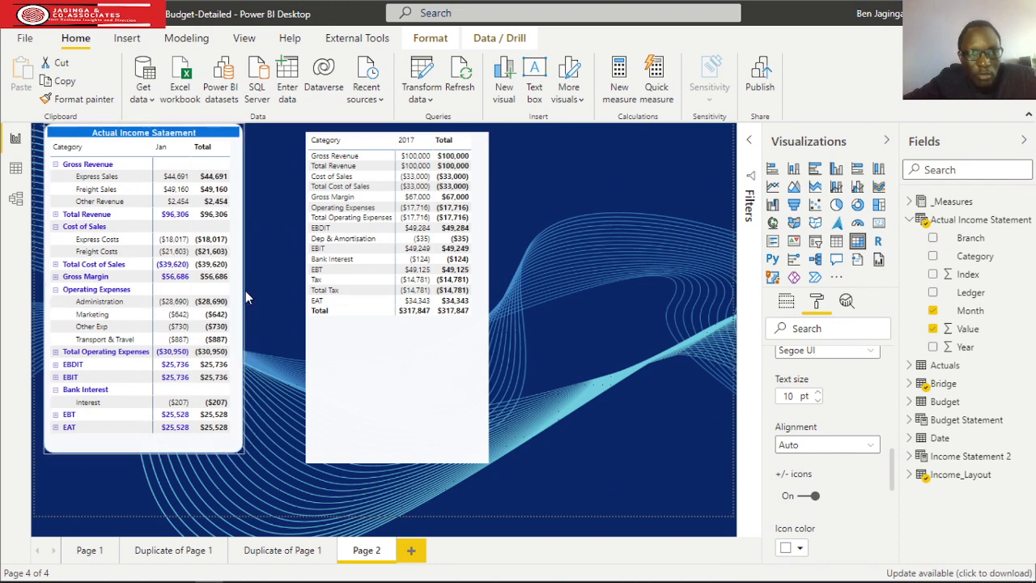
pyautogui.click(803, 496)
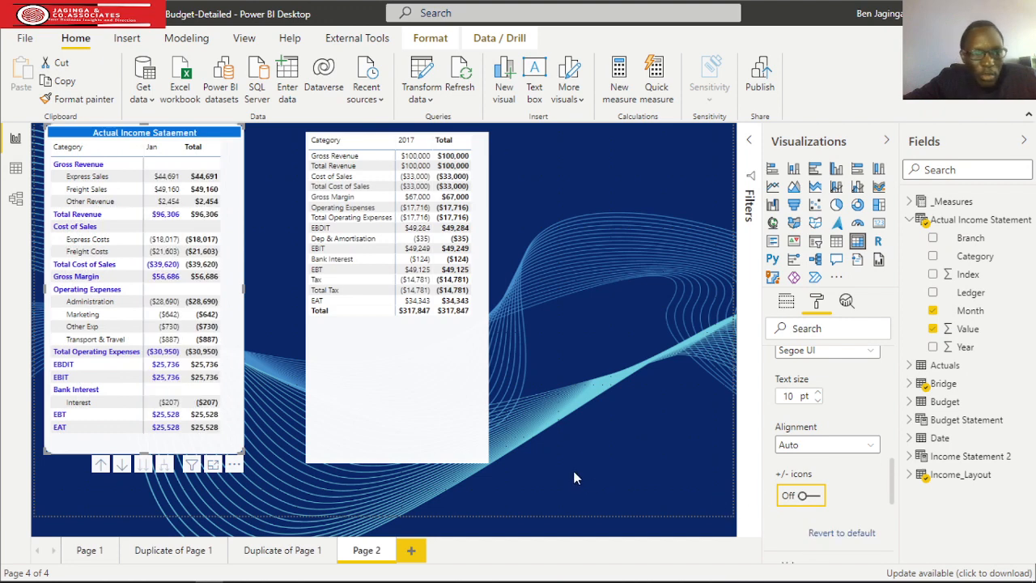
pyautogui.click(413, 366)
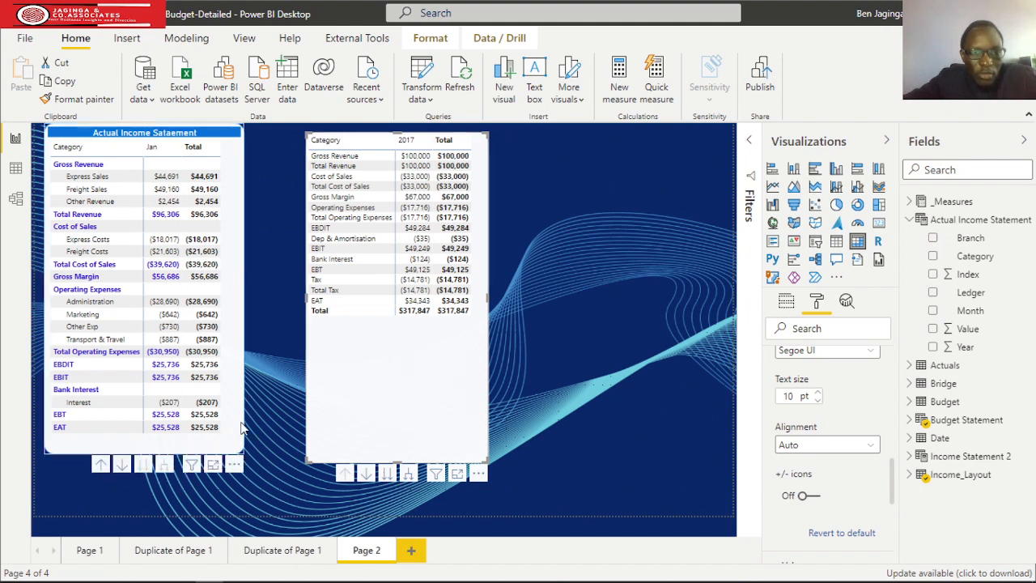
pyautogui.click(238, 327)
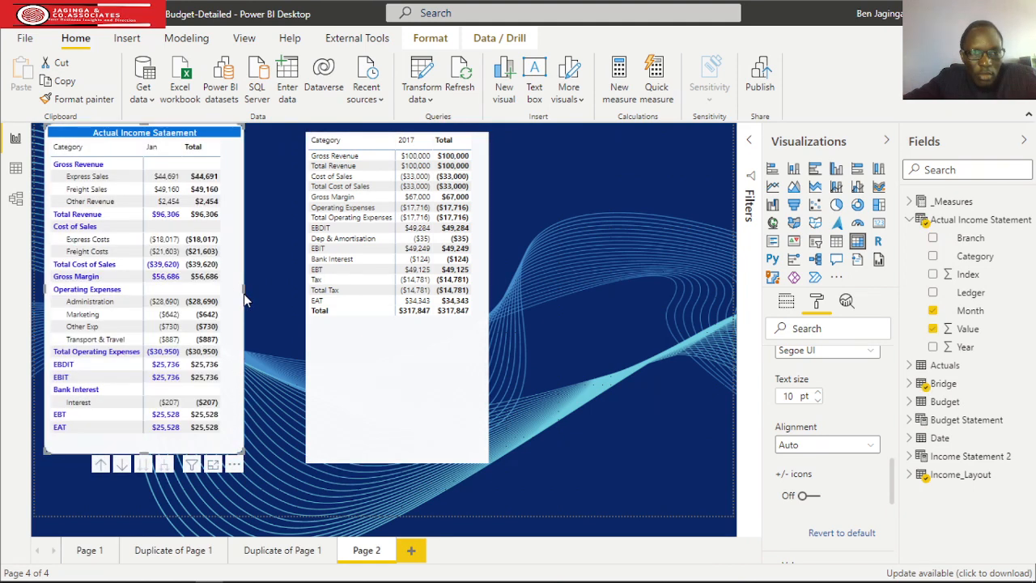
pyautogui.moveTo(244, 288); pyautogui.dragTo(234, 289)
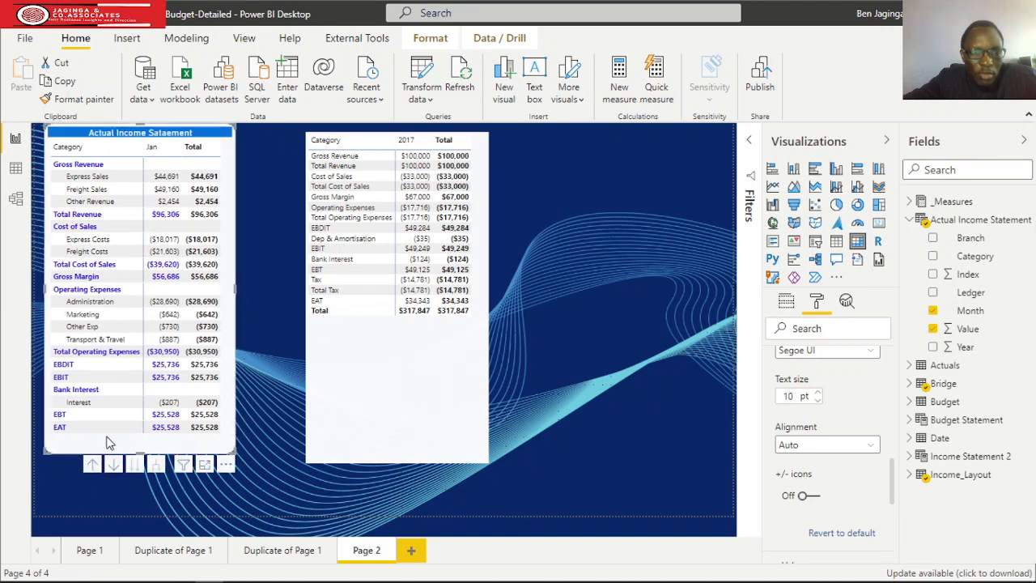
# Copy the actual income statement matrix's formatting onto the budget matrix with Format painter and show the budget matrix's field assignments.
pyautogui.click(81, 99)
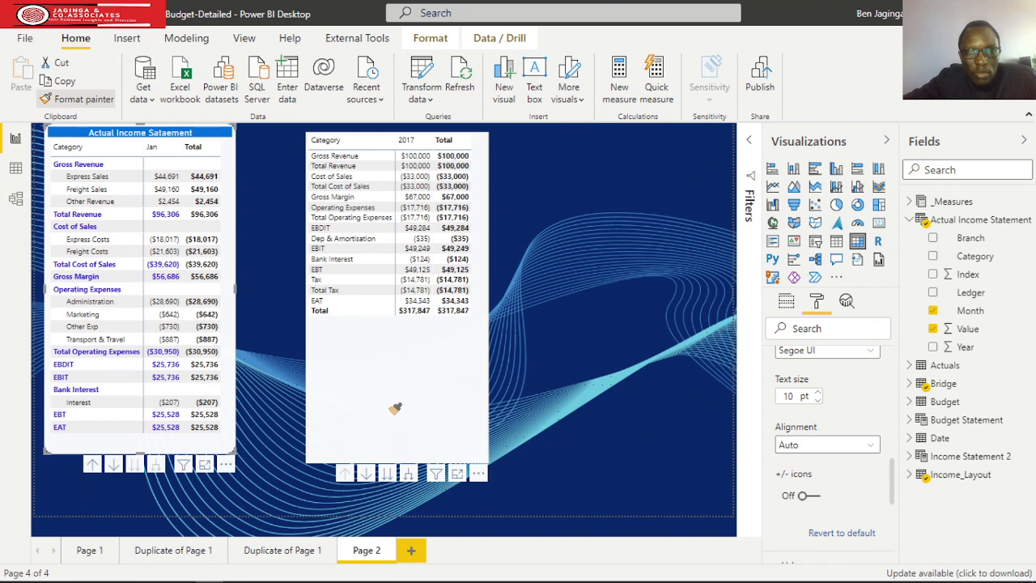
pyautogui.click(397, 427)
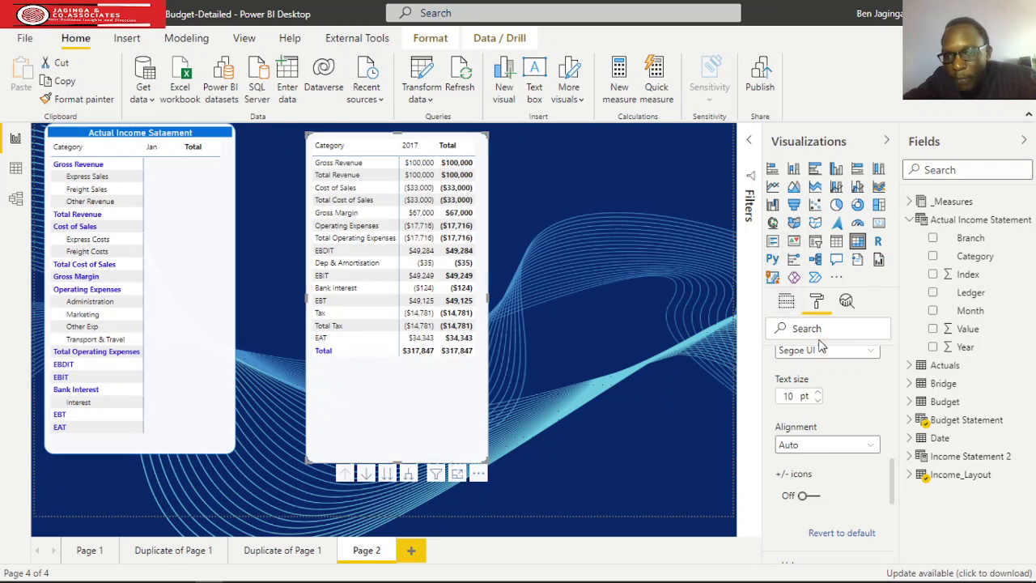
pyautogui.click(785, 302)
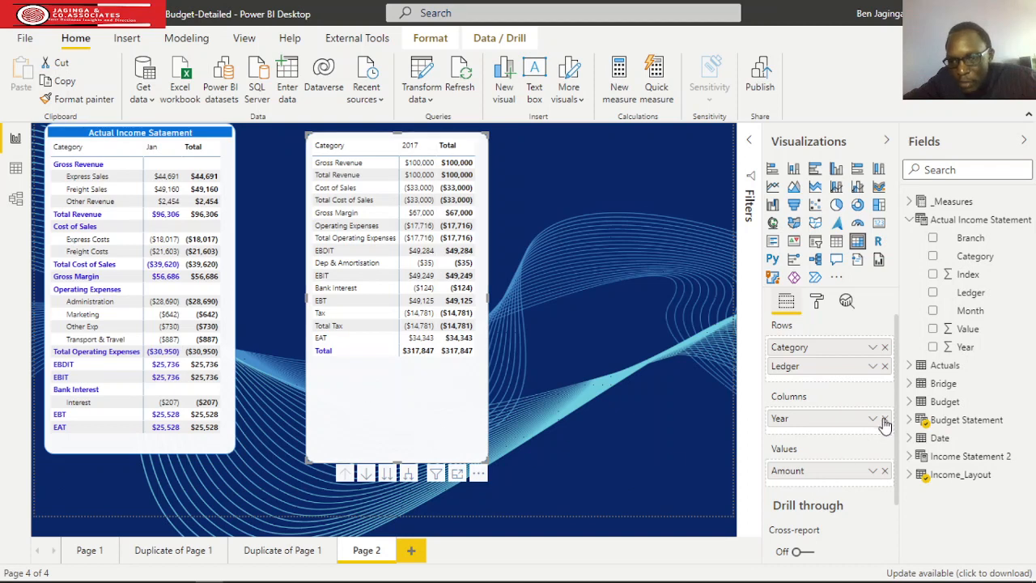
# Turn on the row headers' +/- icons for the budget matrix.
pyautogui.click(819, 300)
pyautogui.scroll(-3, 817, 405)
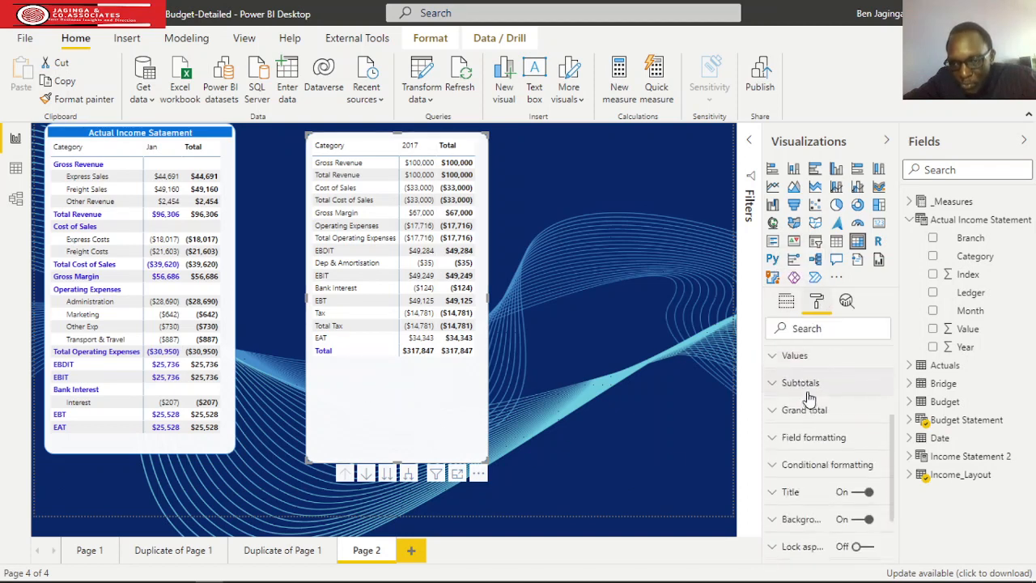
pyautogui.scroll(2, 825, 430)
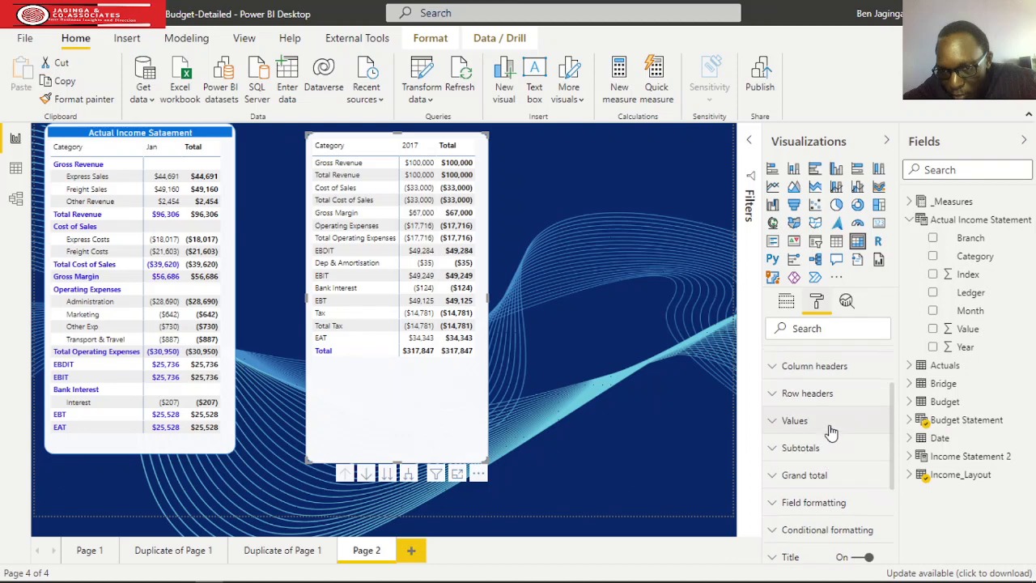
pyautogui.click(772, 396)
pyautogui.scroll(-5, 830, 437)
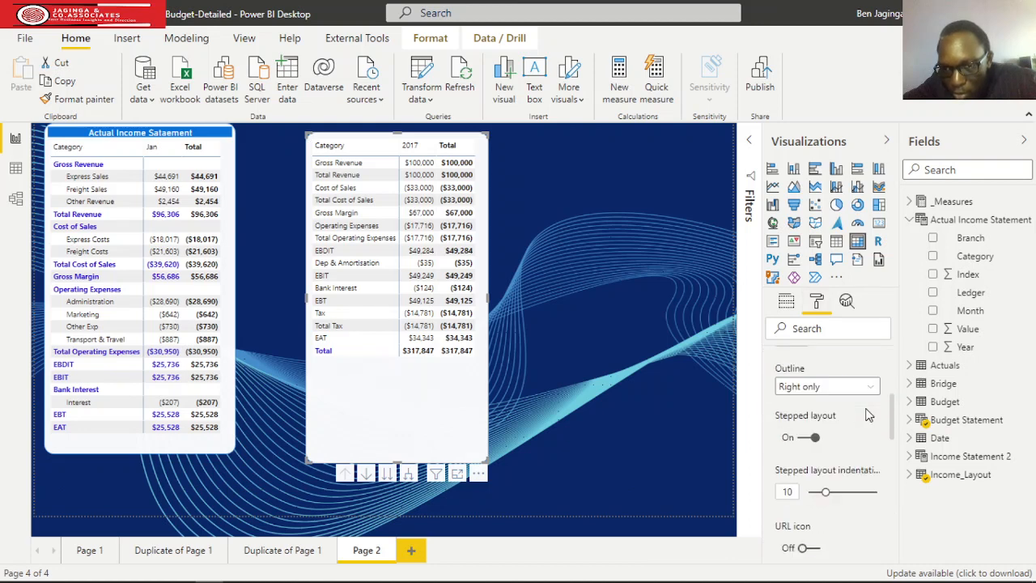
pyautogui.scroll(-5, 833, 435)
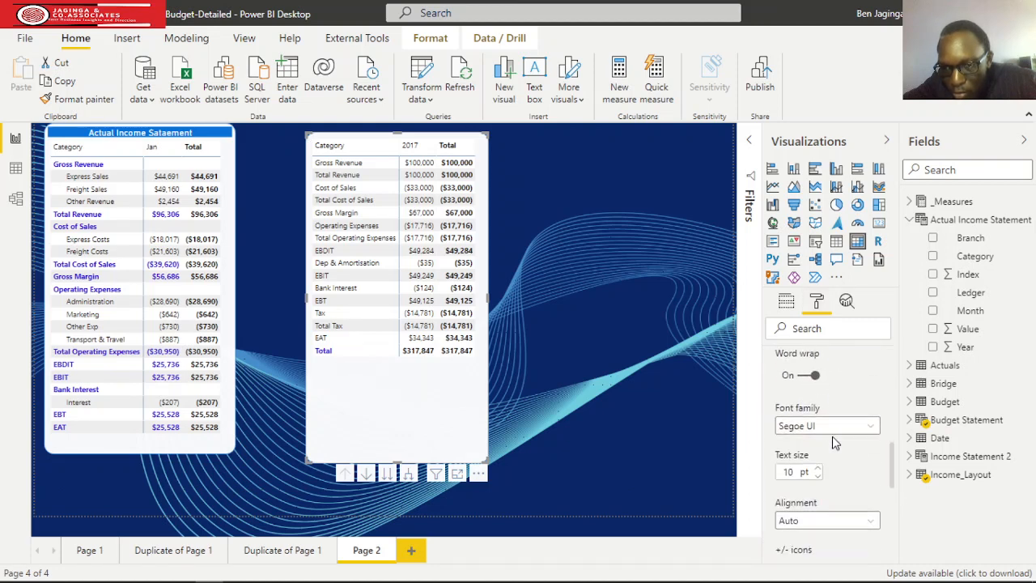
pyautogui.click(809, 420)
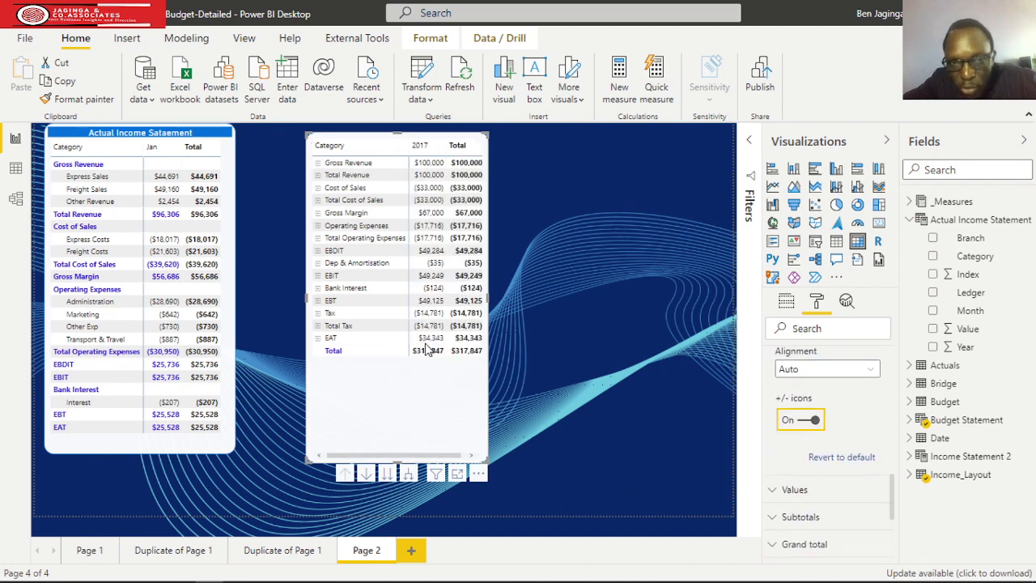
# Expand Gross Revenue, Cost of Sales, Operating Expenses and Dep & Amortisation in the budget matrix to their ledger rows.
pyautogui.click(328, 162)
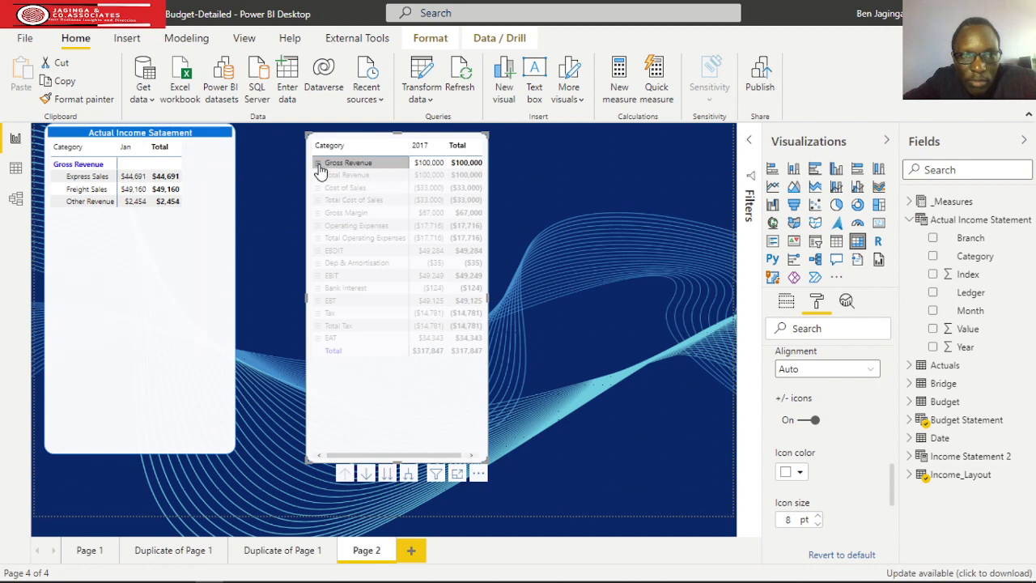
pyautogui.click(318, 163)
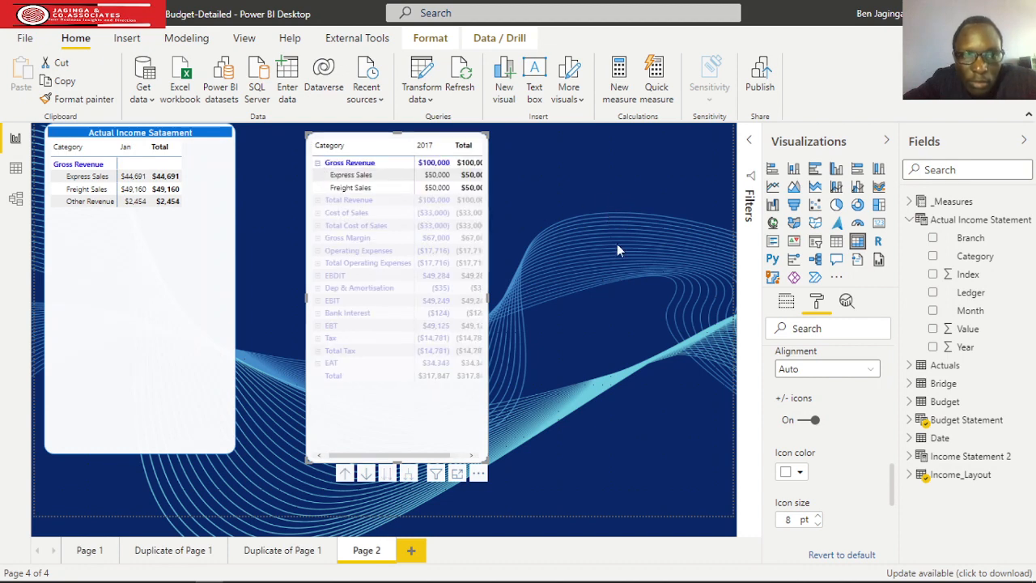
pyautogui.click(280, 279)
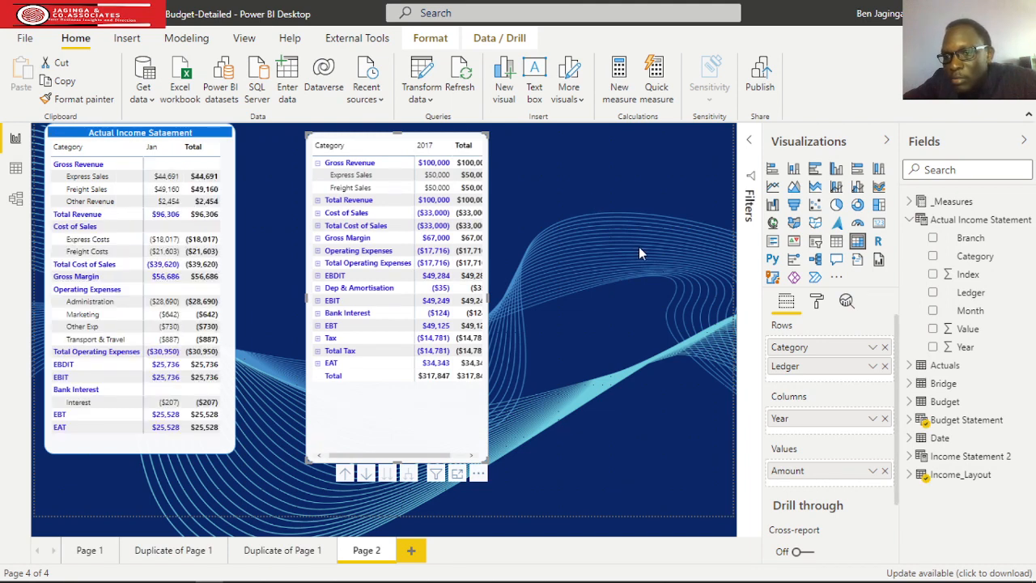
pyautogui.click(317, 213)
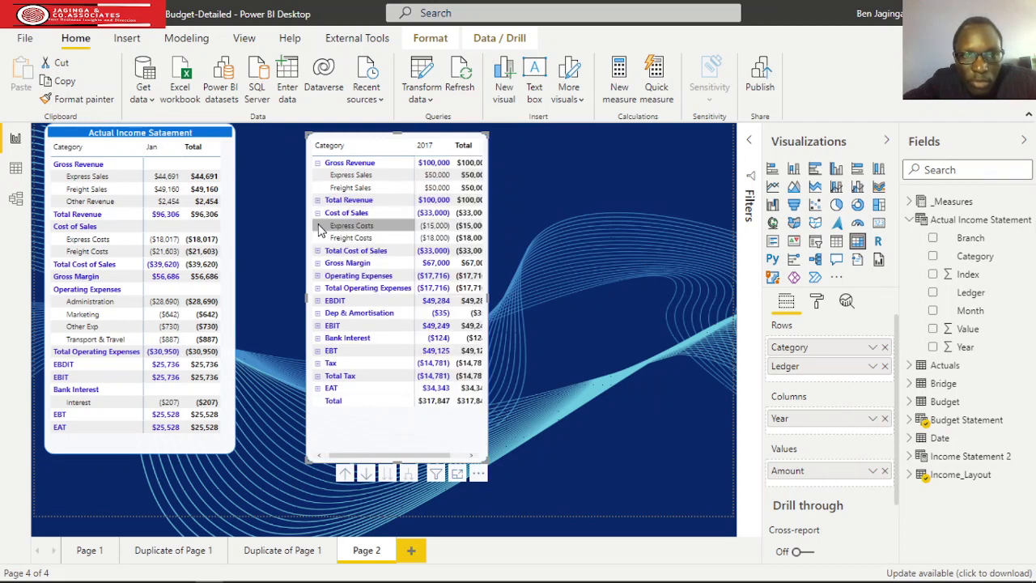
pyautogui.click(318, 277)
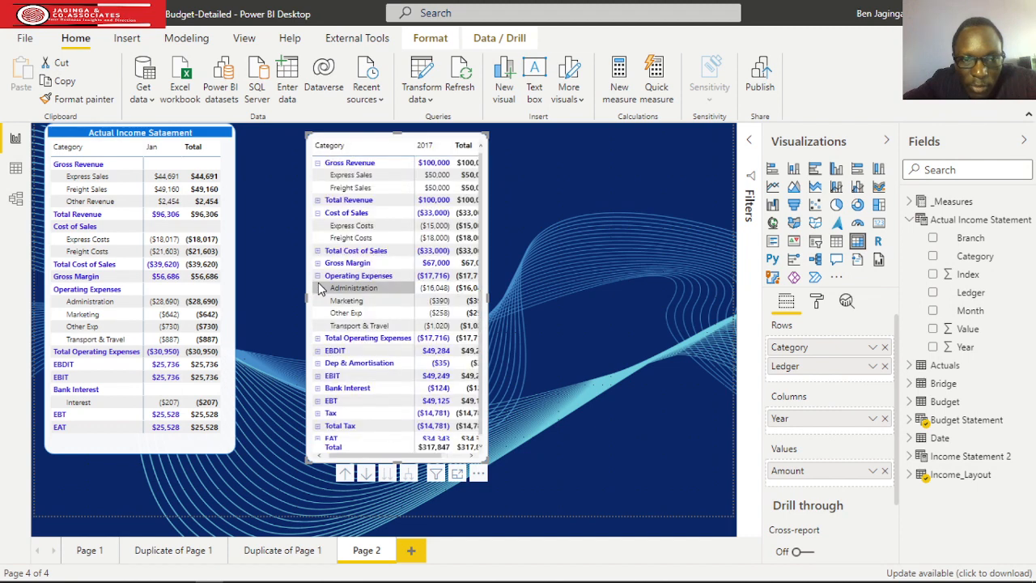
pyautogui.click(318, 366)
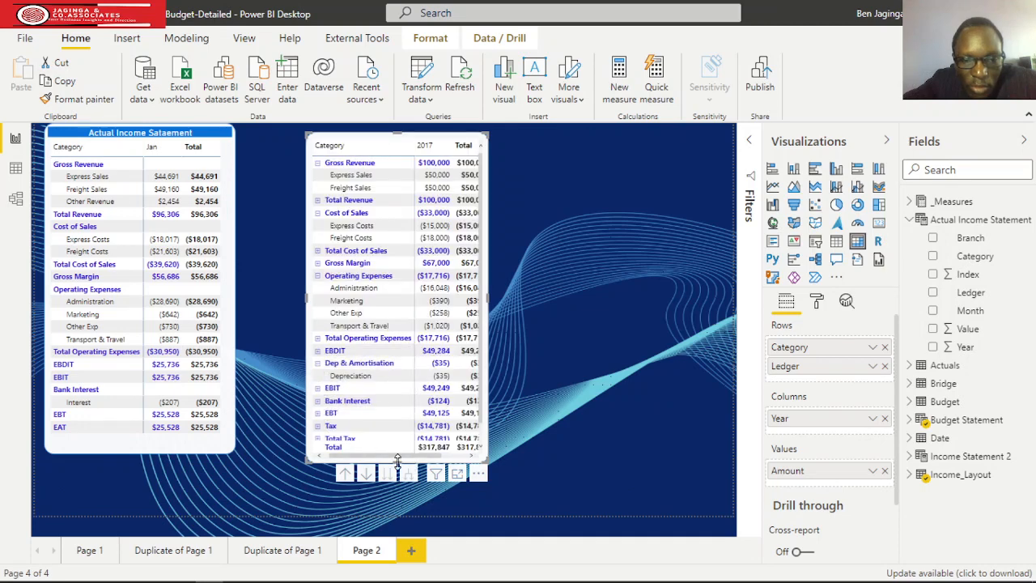
# Expand Bank Interest and Tax in the budget matrix and enlarge the matrix to fit all its rows and columns.
pyautogui.moveTo(396, 462); pyautogui.dragTo(398, 504)
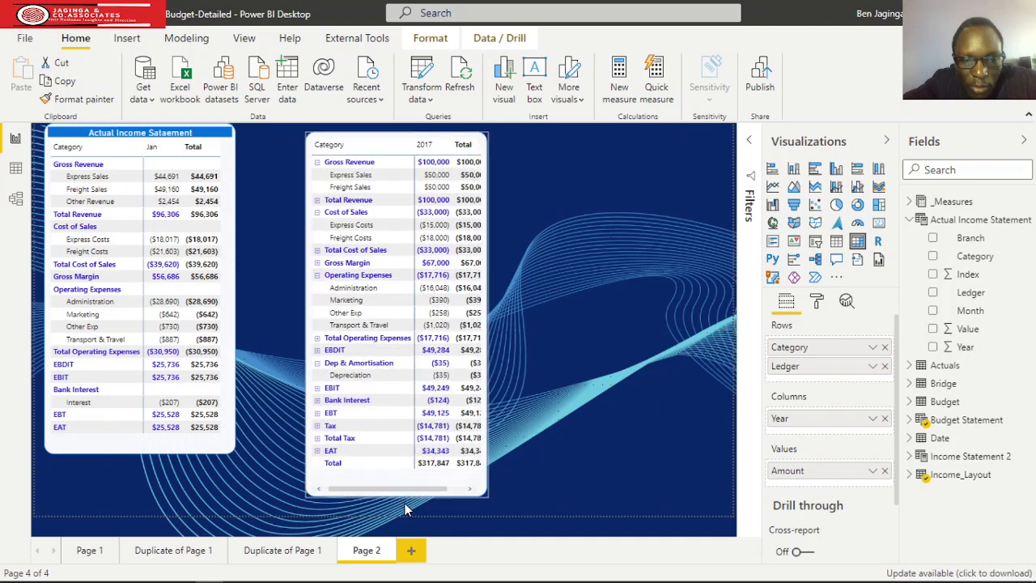
pyautogui.click(318, 401)
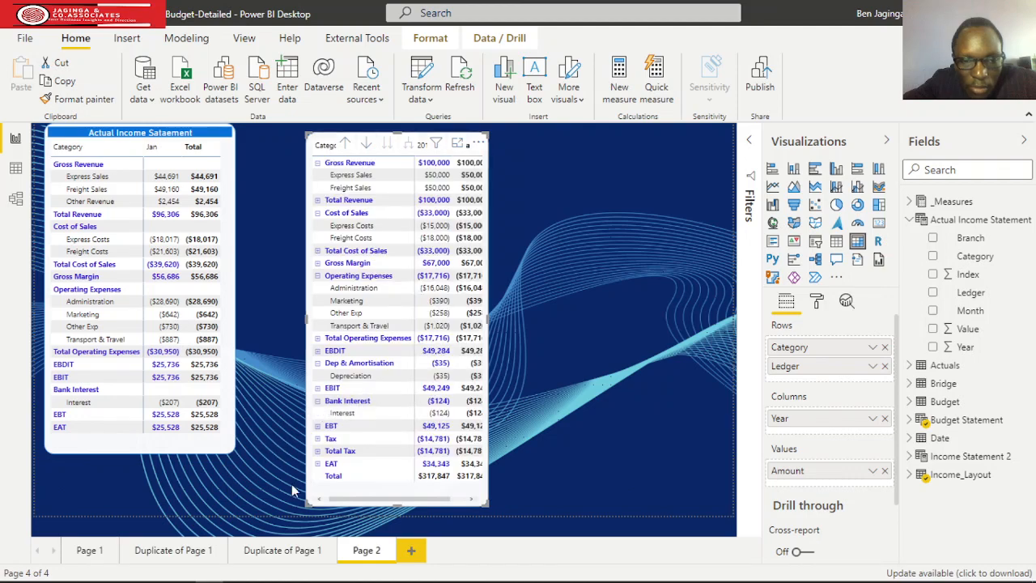
pyautogui.click(318, 438)
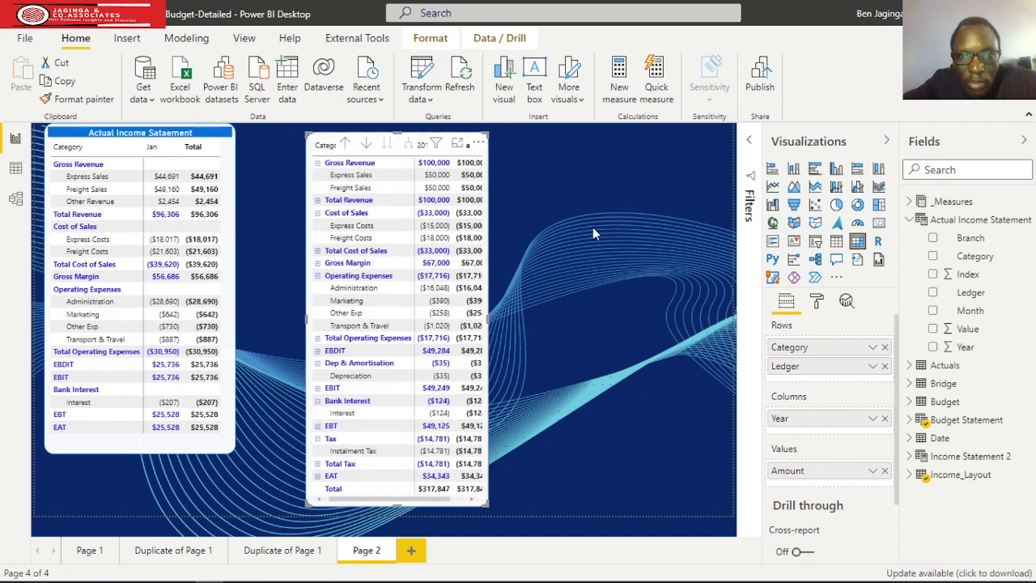
pyautogui.moveTo(487, 319); pyautogui.dragTo(533, 319)
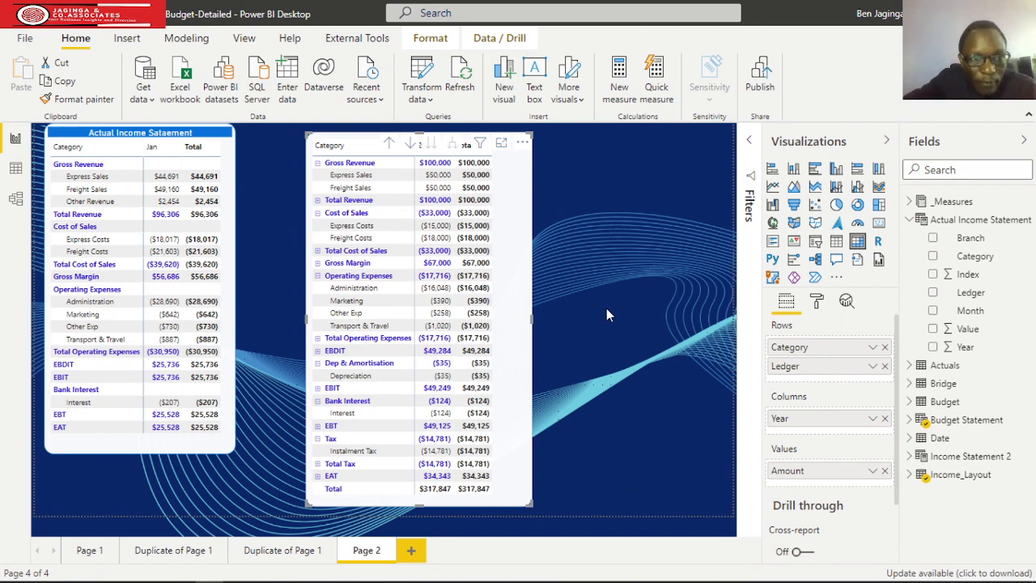
# Reapply the actual income statement matrix's formatting to the expanded budget matrix with Format painter and widen the budget matrix slightly.
pyautogui.click(816, 303)
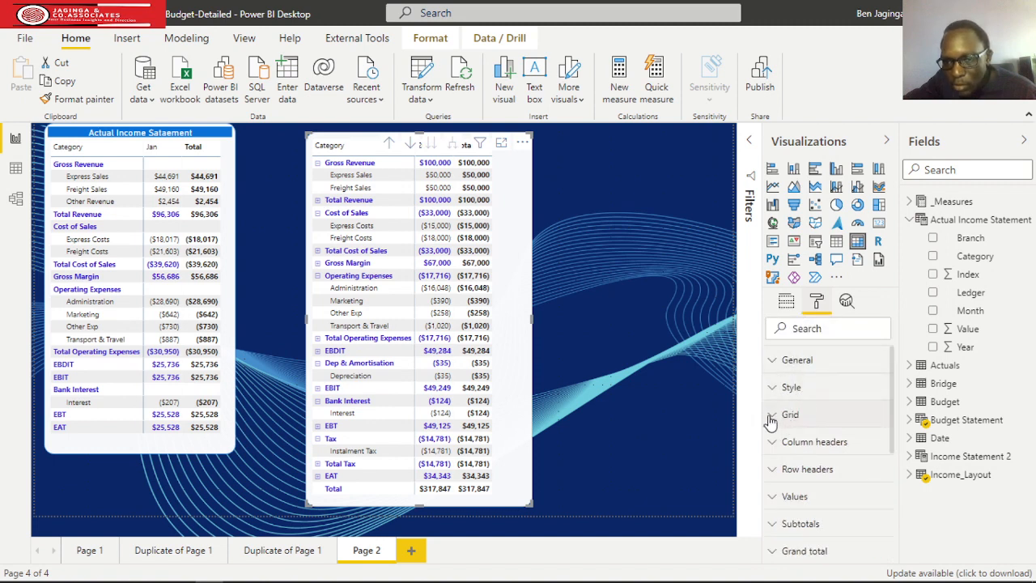
pyautogui.scroll(-3, 778, 421)
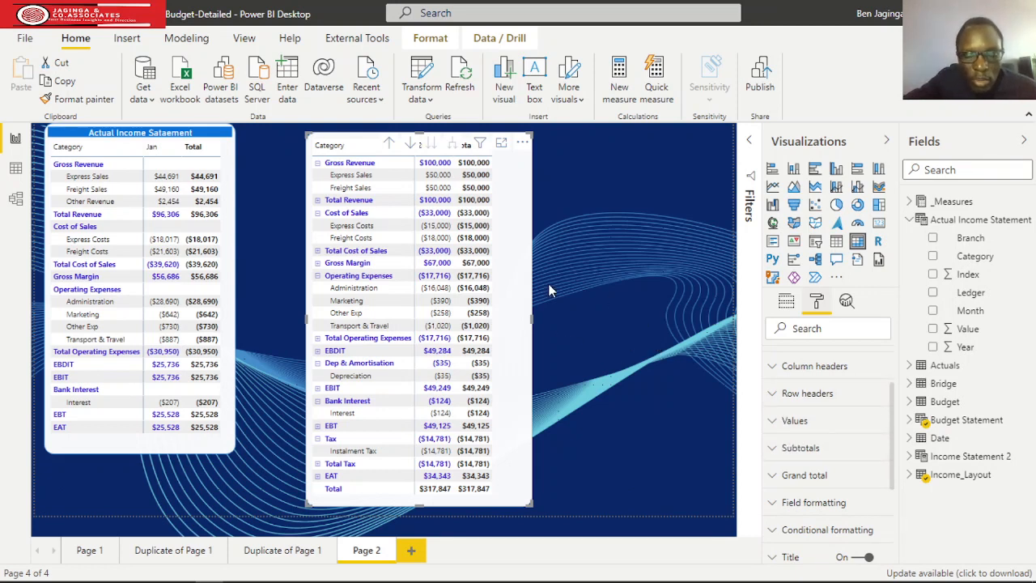
pyautogui.click(160, 431)
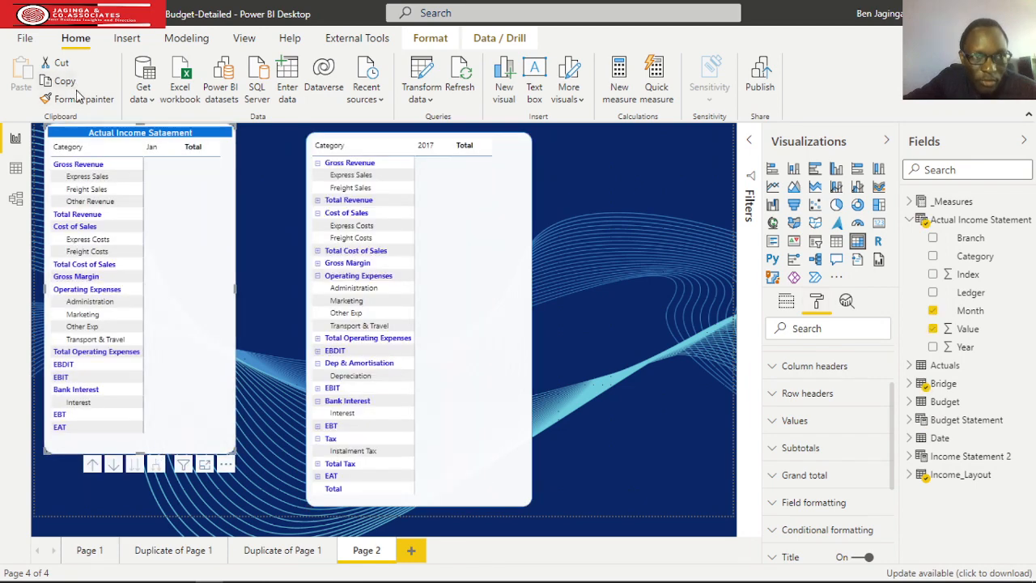
pyautogui.click(81, 99)
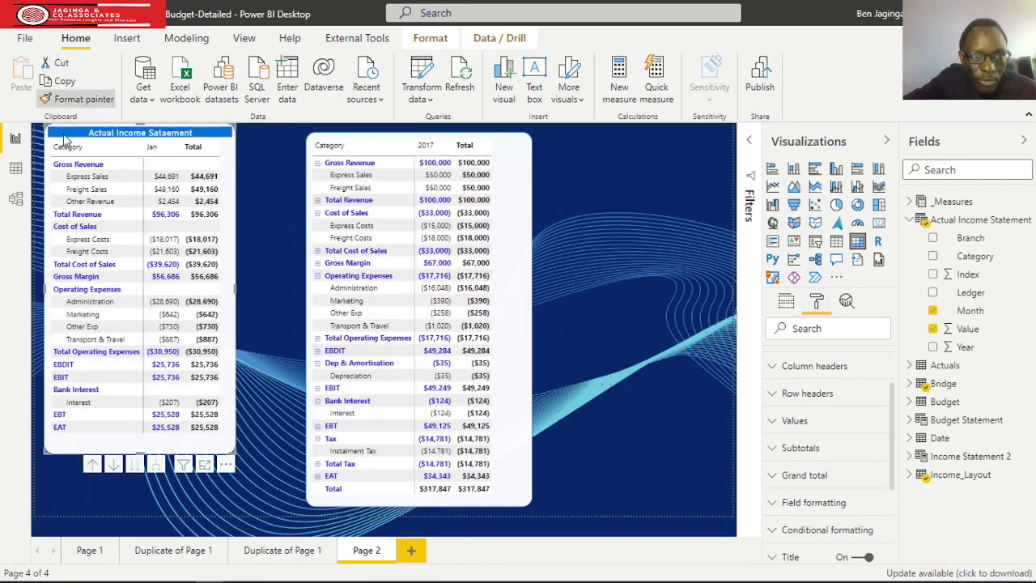
pyautogui.click(387, 491)
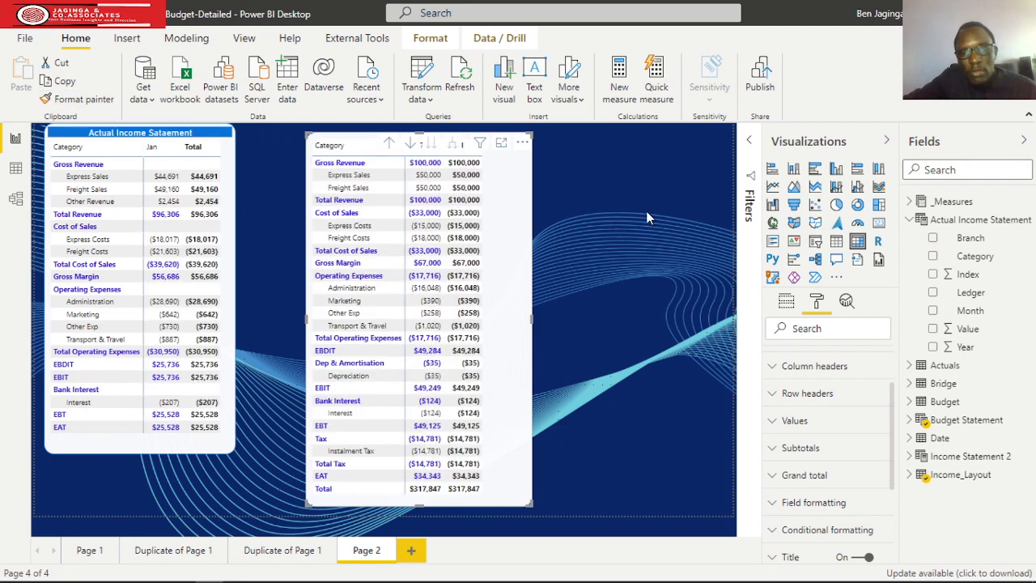
pyautogui.click(548, 317)
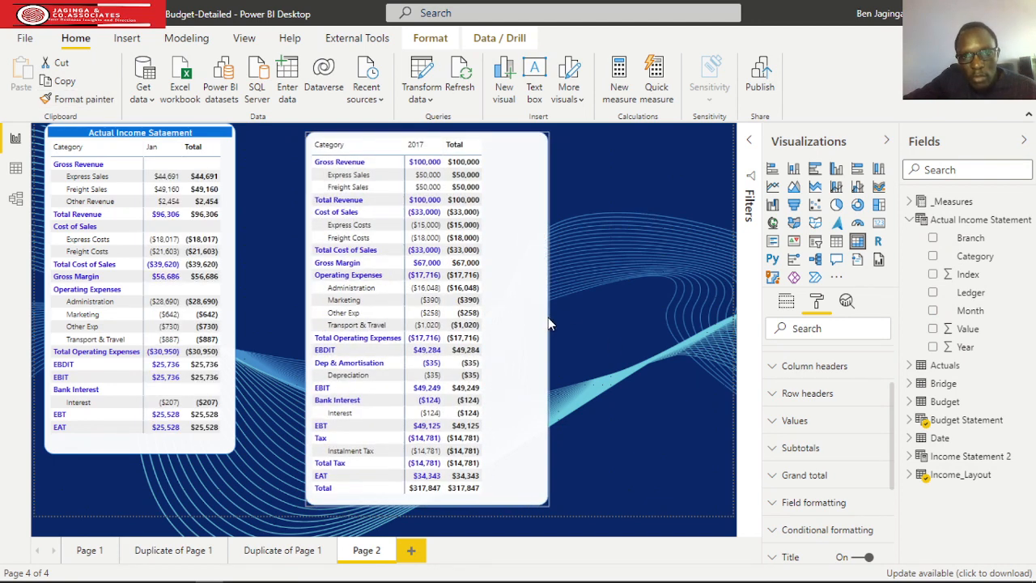
# Replace Year with the Budget Statement table's Month field in the budget matrix's columns and widen the matrix.
pyautogui.click(528, 327)
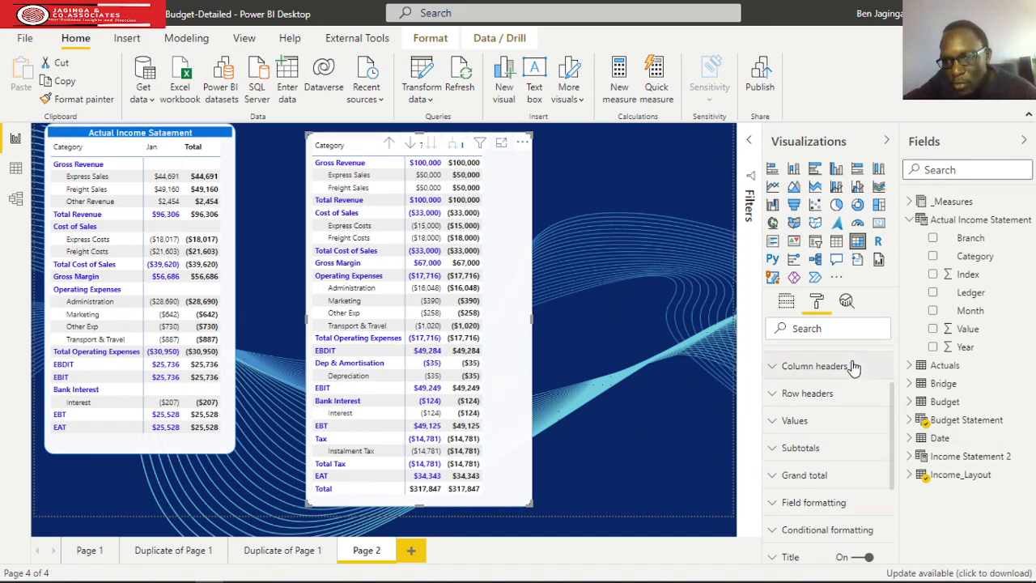
pyautogui.click(786, 303)
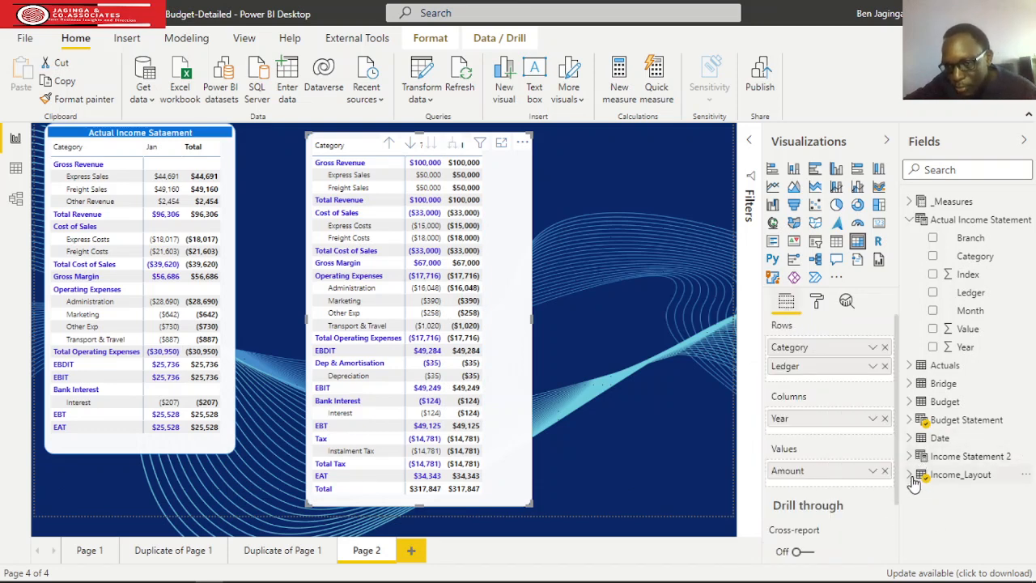
pyautogui.click(909, 419)
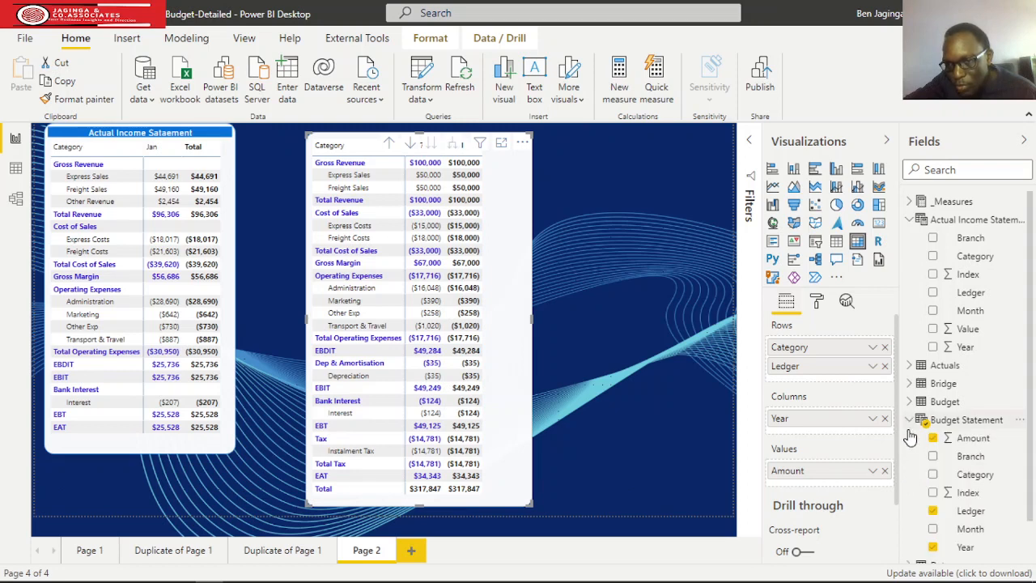
pyautogui.click(884, 419)
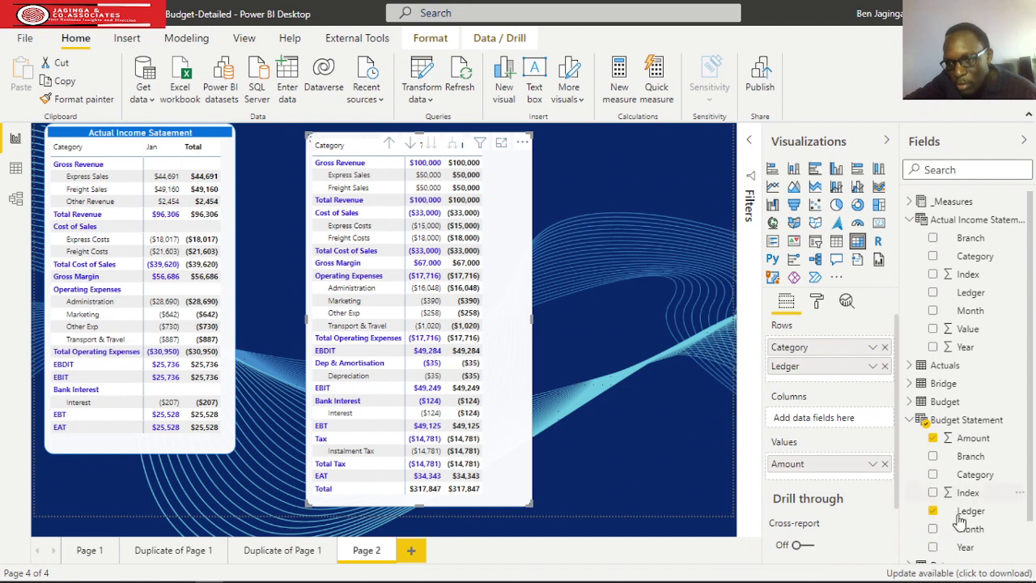
pyautogui.moveTo(967, 531); pyautogui.dragTo(840, 420)
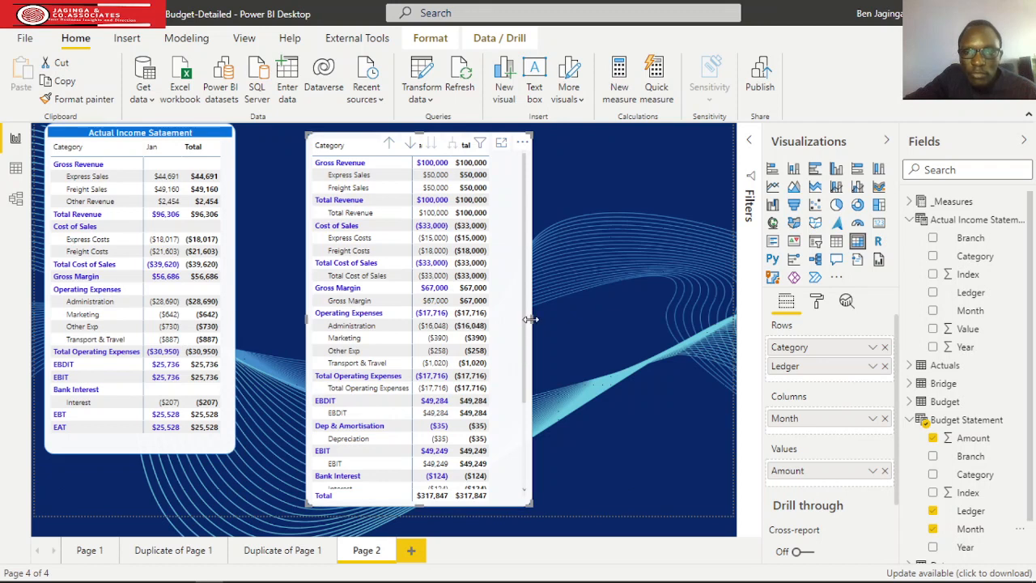
pyautogui.moveTo(532, 324); pyautogui.dragTo(573, 325)
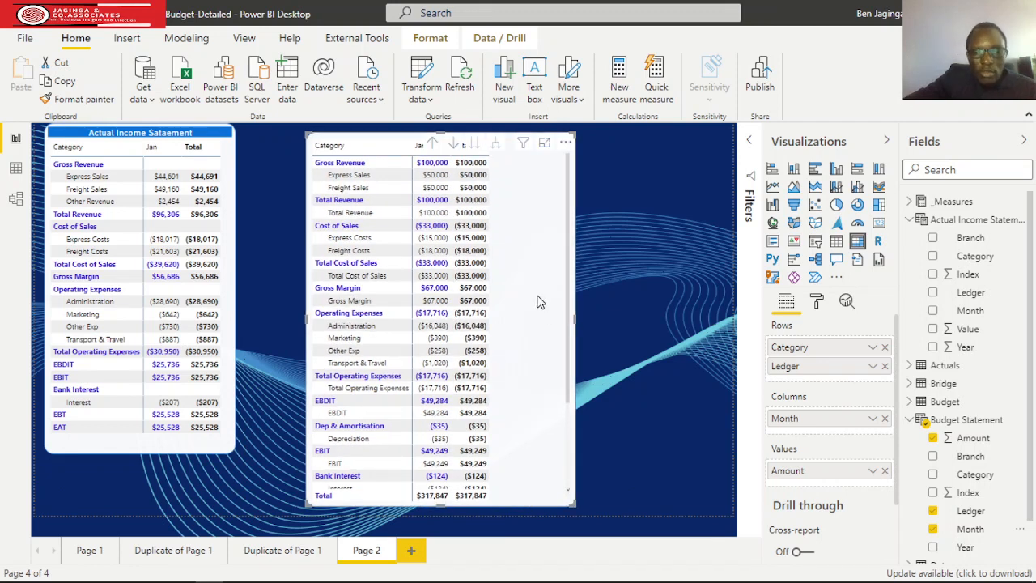
# Show the +/- icons in the budget matrix's row headers.
pyautogui.scroll(-3, 540, 301)
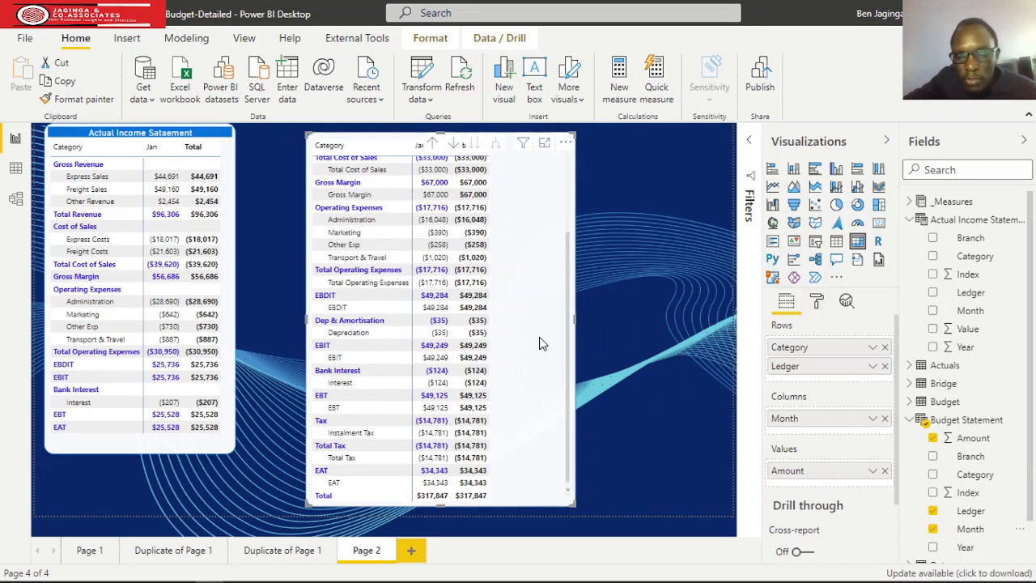
pyautogui.click(816, 301)
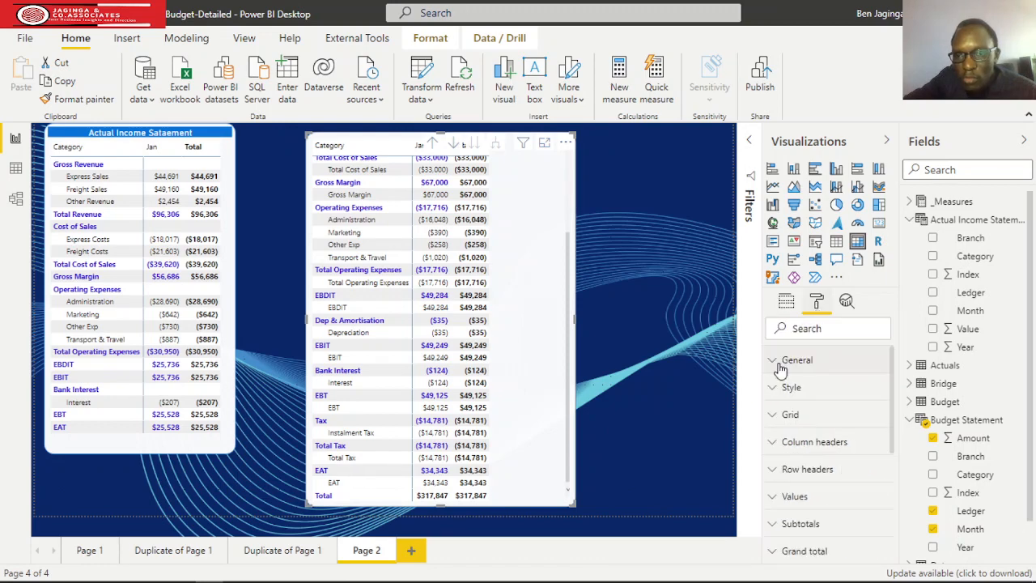
pyautogui.scroll(-2, 786, 429)
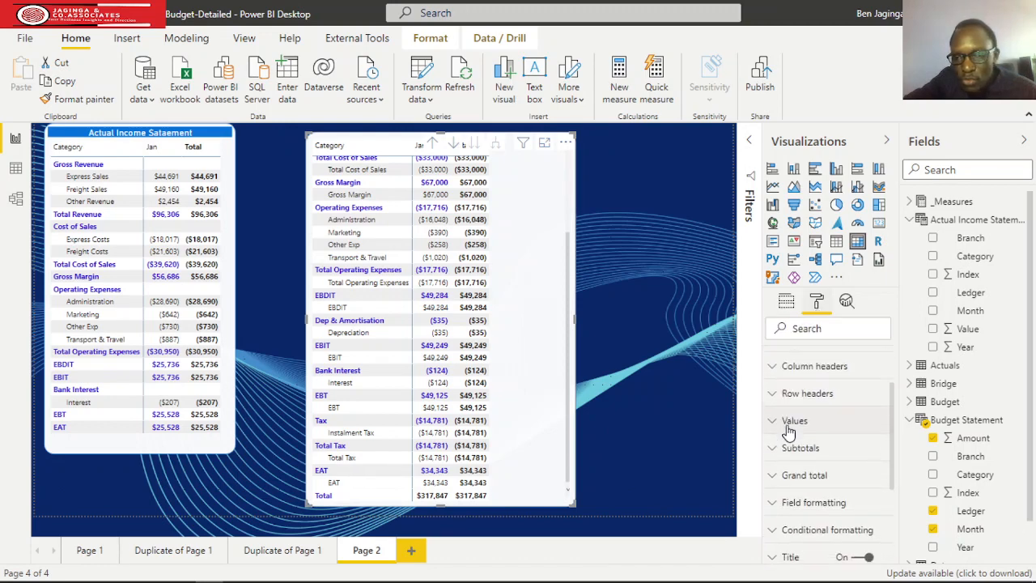
pyautogui.click(779, 394)
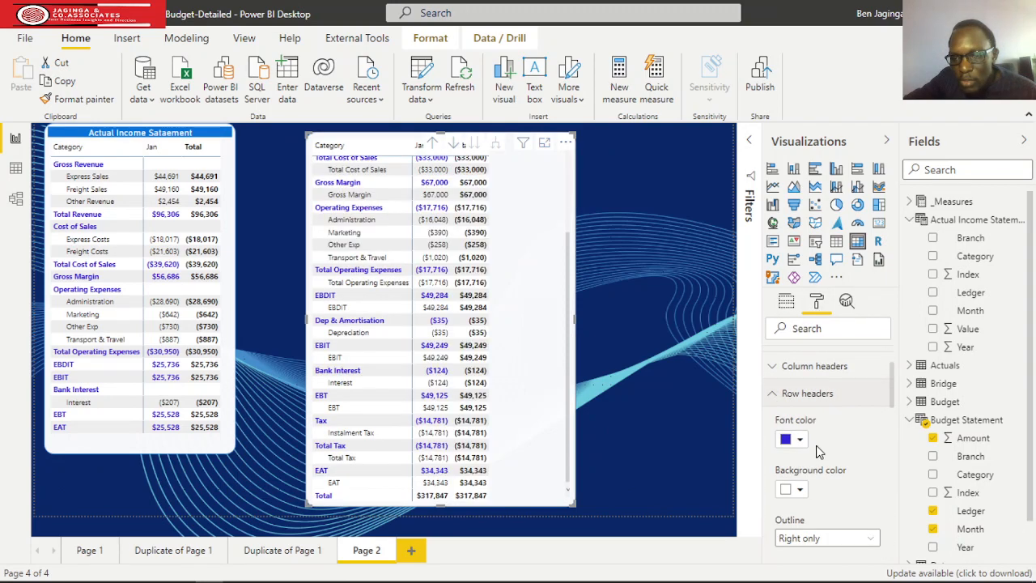
pyautogui.scroll(-3, 821, 452)
pyautogui.scroll(-5, 830, 510)
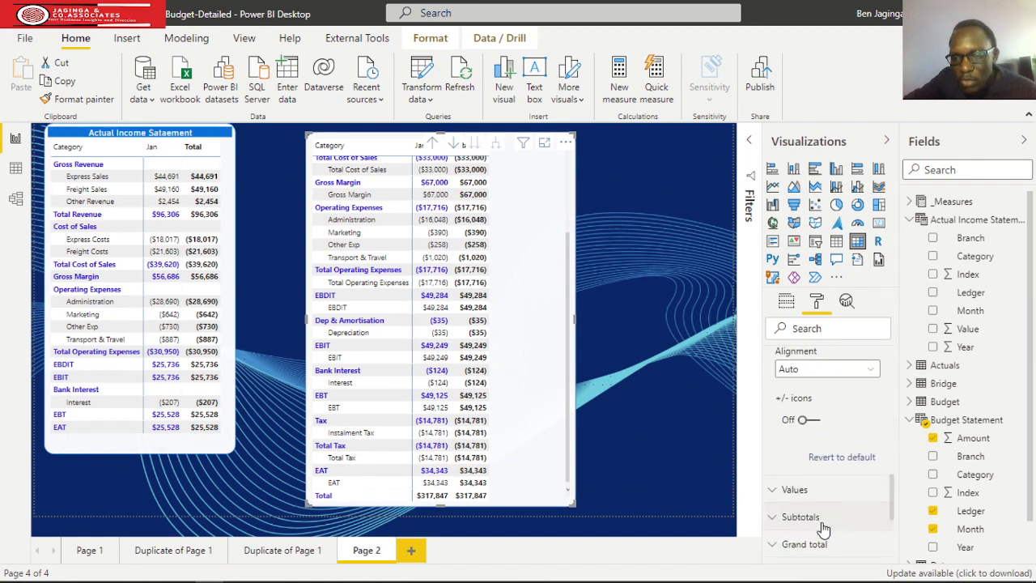
pyautogui.click(808, 419)
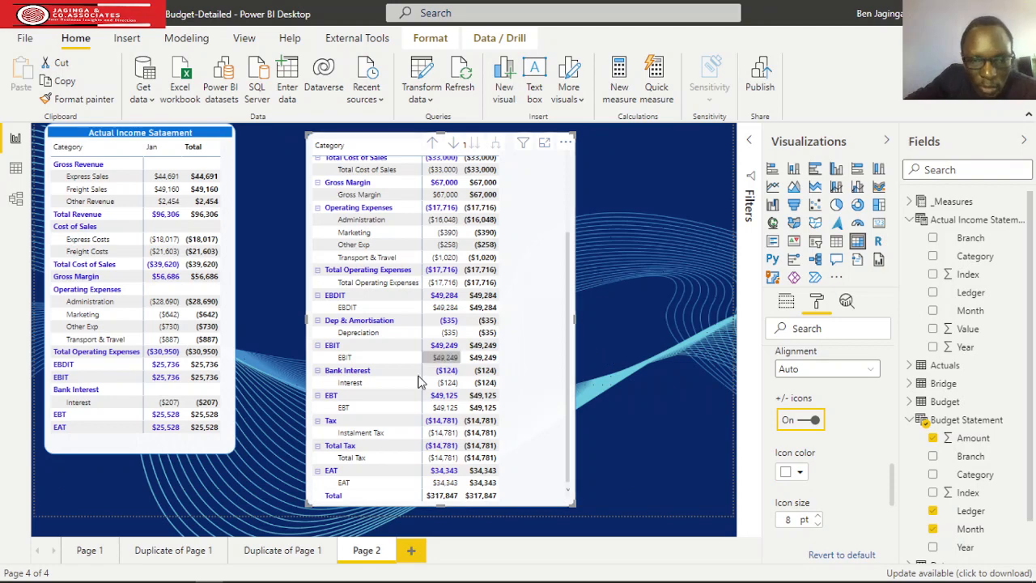
# Collapse Total Tax, EBT, EBIT and EBDIT in the budget matrix to hide their repeated ledger rows.
pyautogui.click(318, 447)
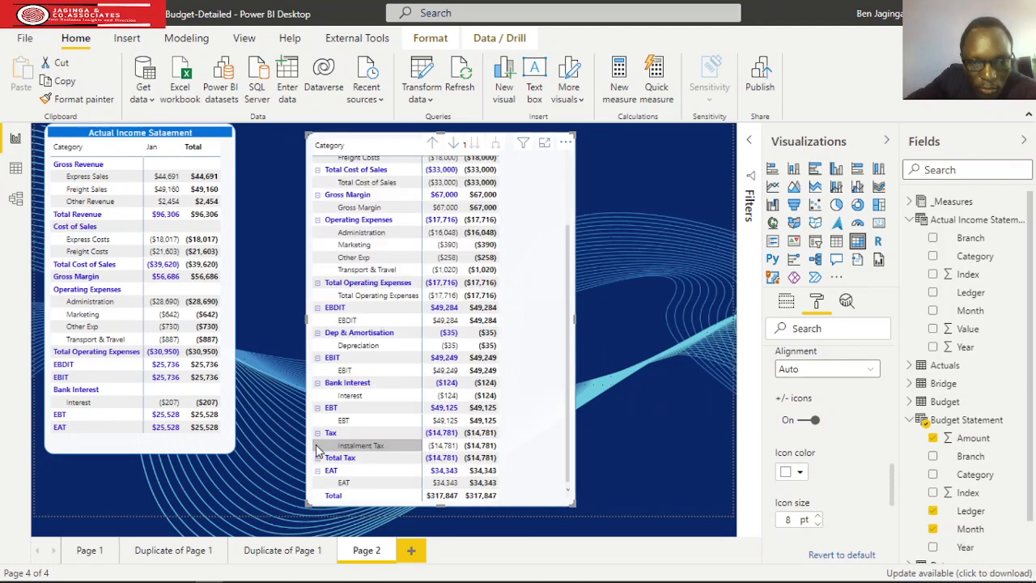
pyautogui.click(318, 408)
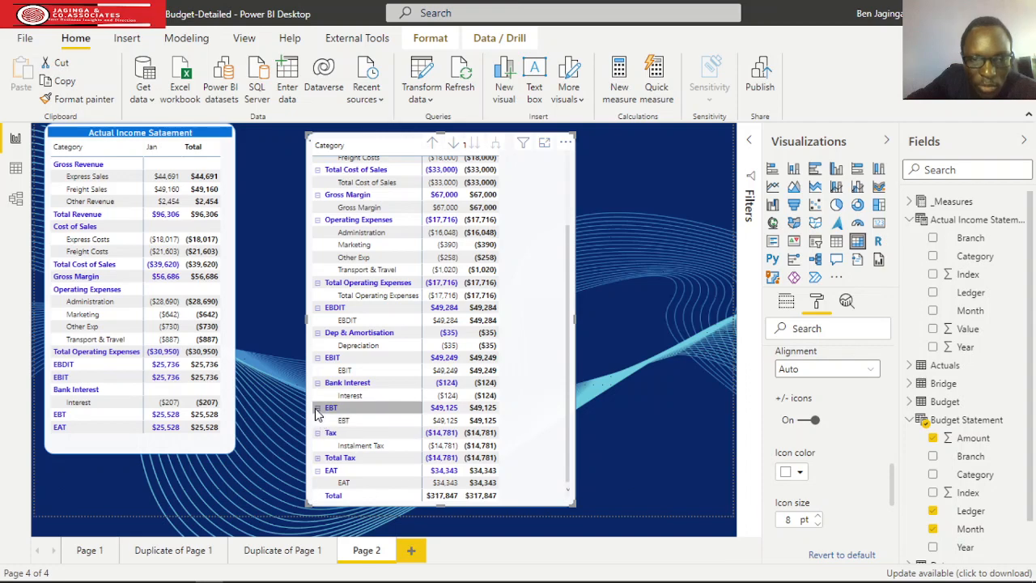
pyautogui.click(319, 370)
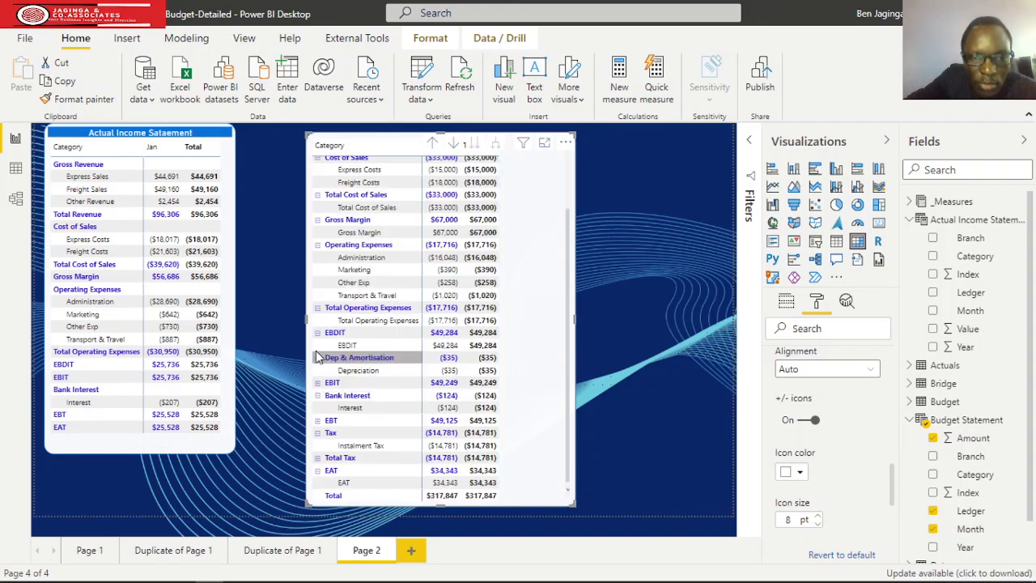
pyautogui.click(332, 337)
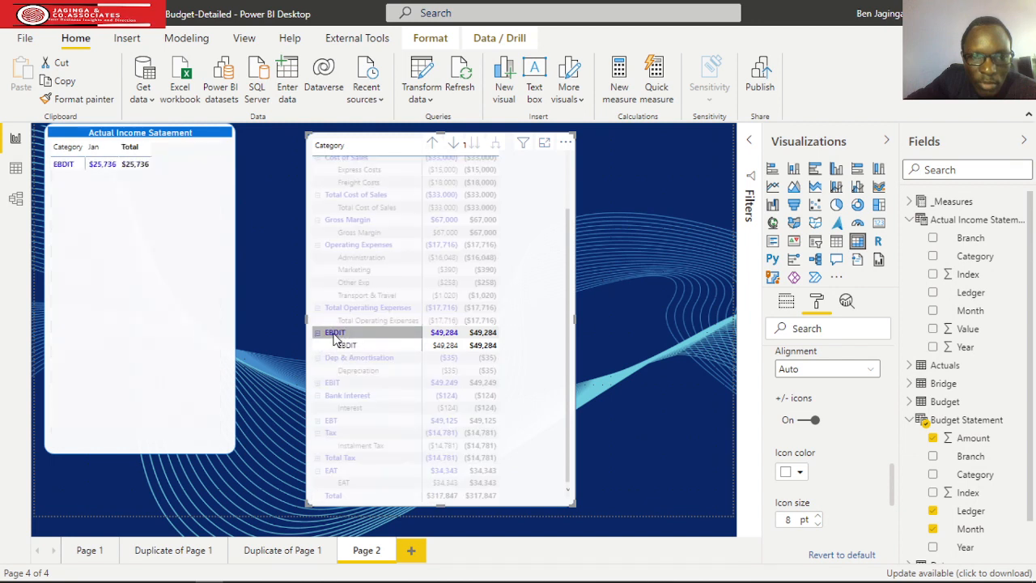
pyautogui.click(318, 333)
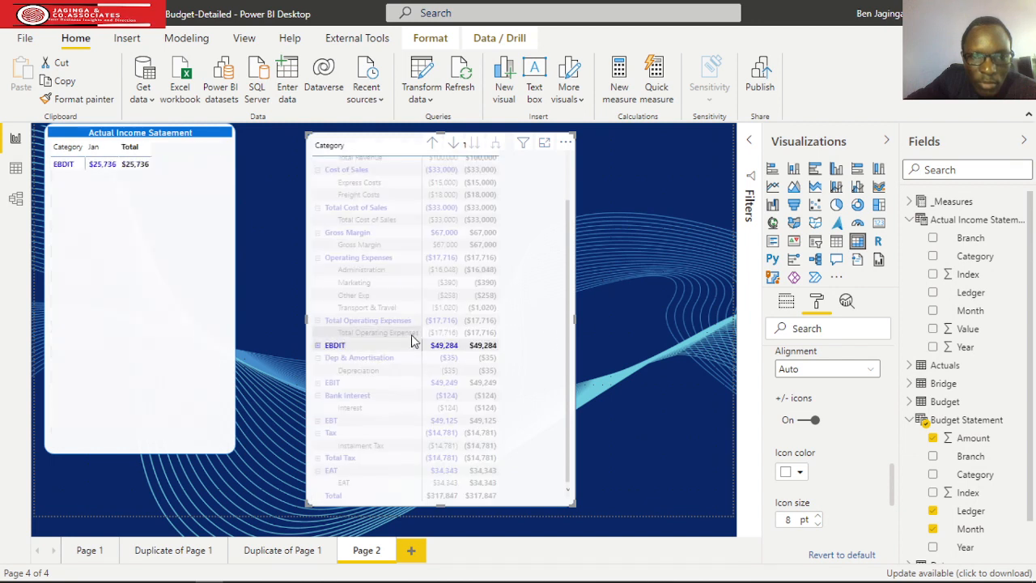
pyautogui.click(536, 325)
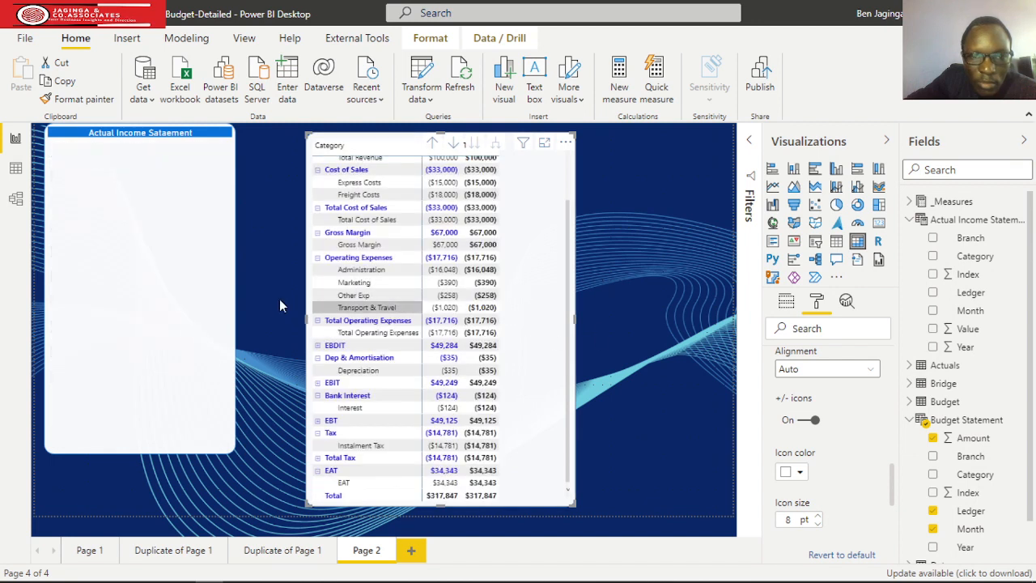
# Collapse Total Operating Expenses, Gross Margin, Total Cost of Sales and EAT in the budget matrix.
pyautogui.click(317, 321)
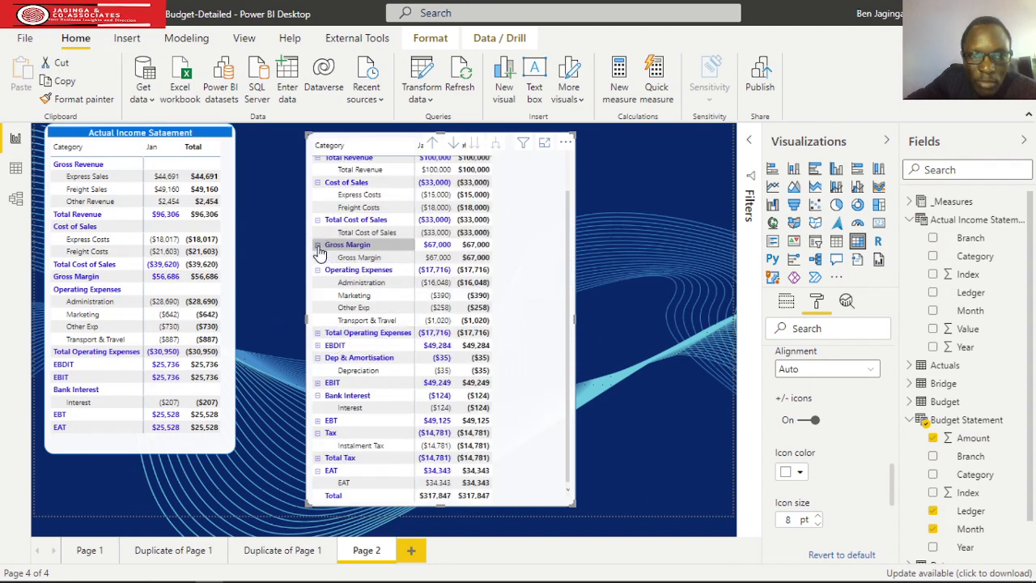
pyautogui.click(321, 259)
pyautogui.click(318, 233)
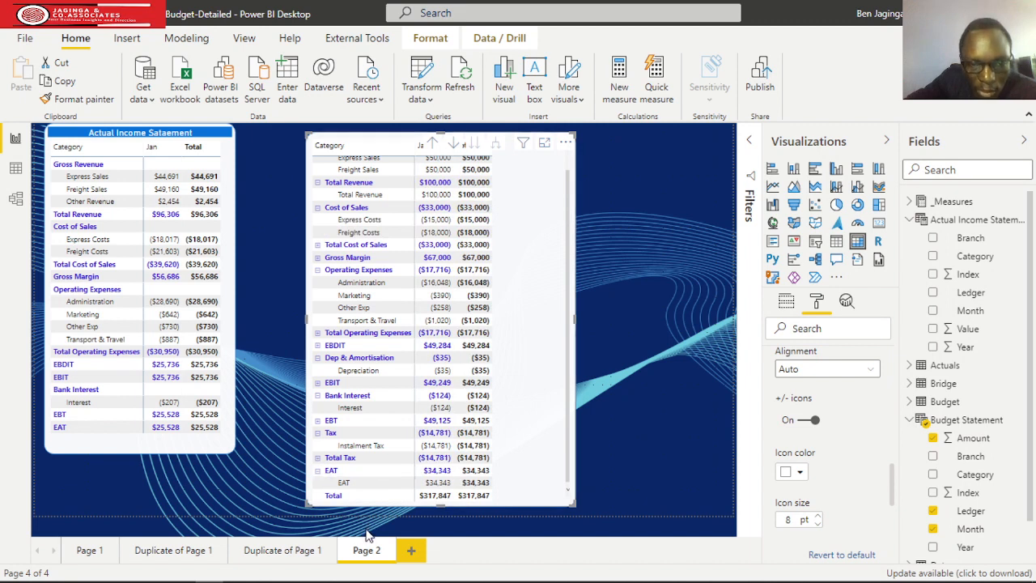
pyautogui.click(318, 471)
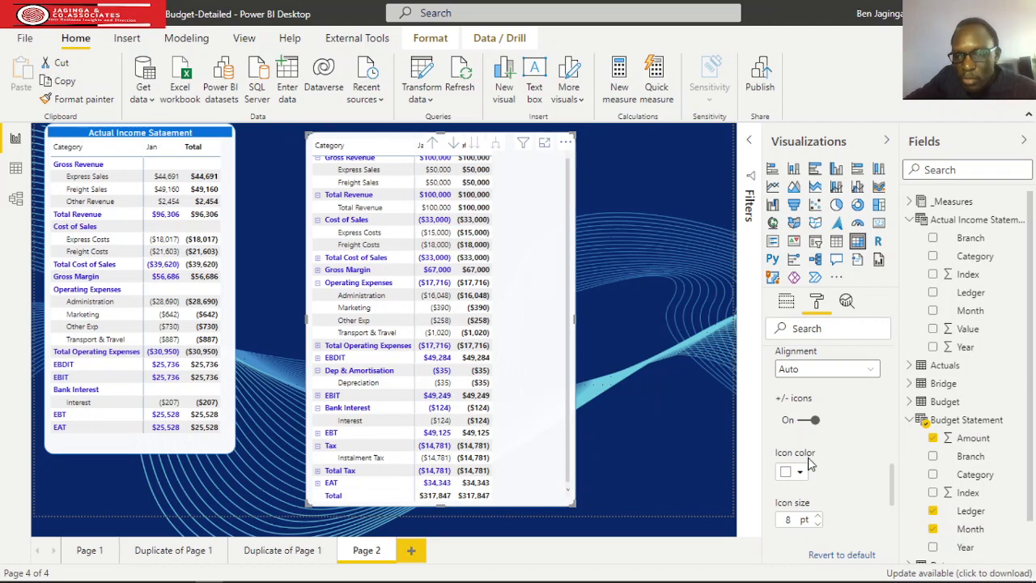
# Hide the +/- icons in the budget matrix's row headers and close the row header settings.
pyautogui.click(809, 420)
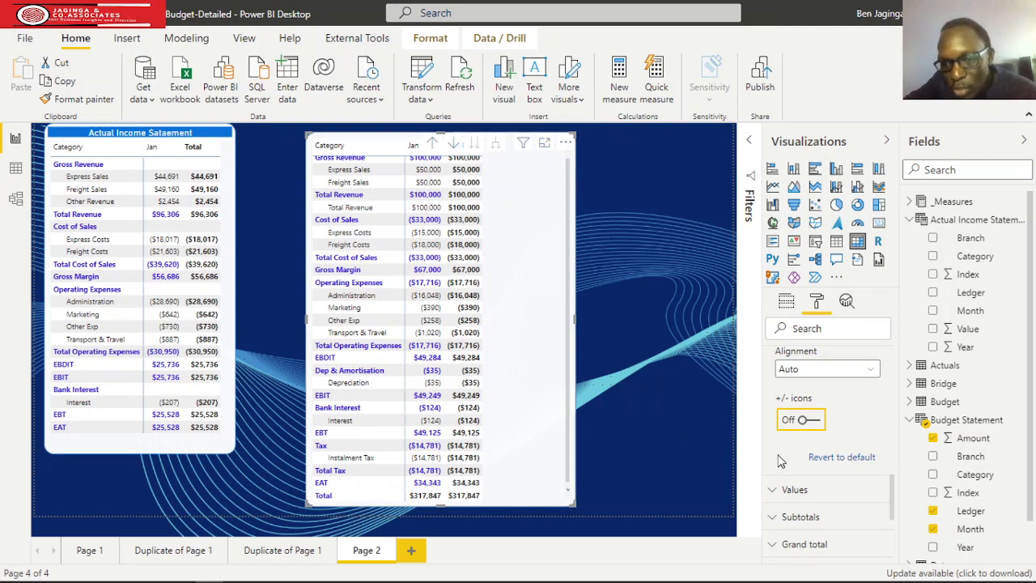
pyautogui.scroll(-3, 843, 410)
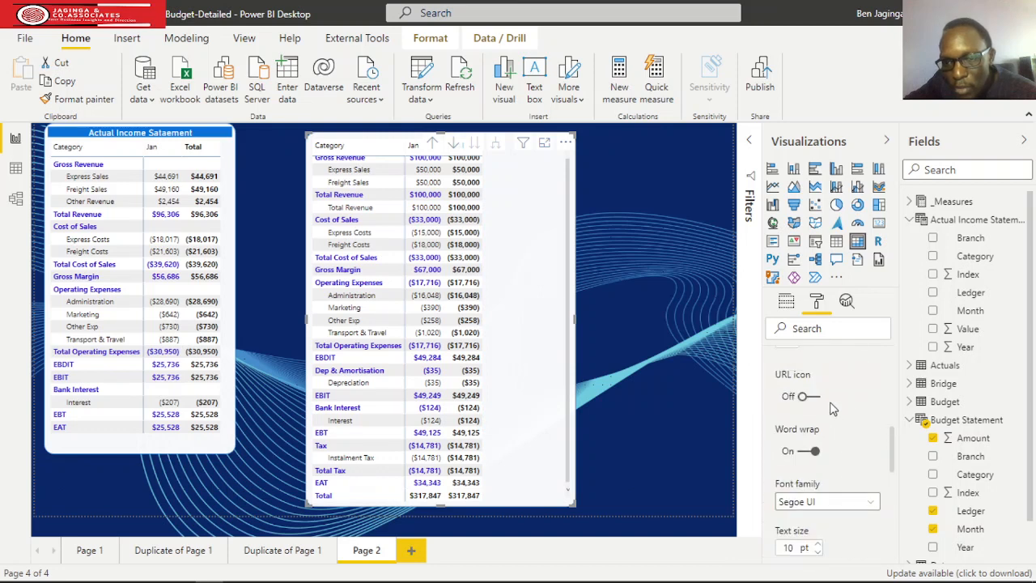
pyautogui.scroll(5, 833, 409)
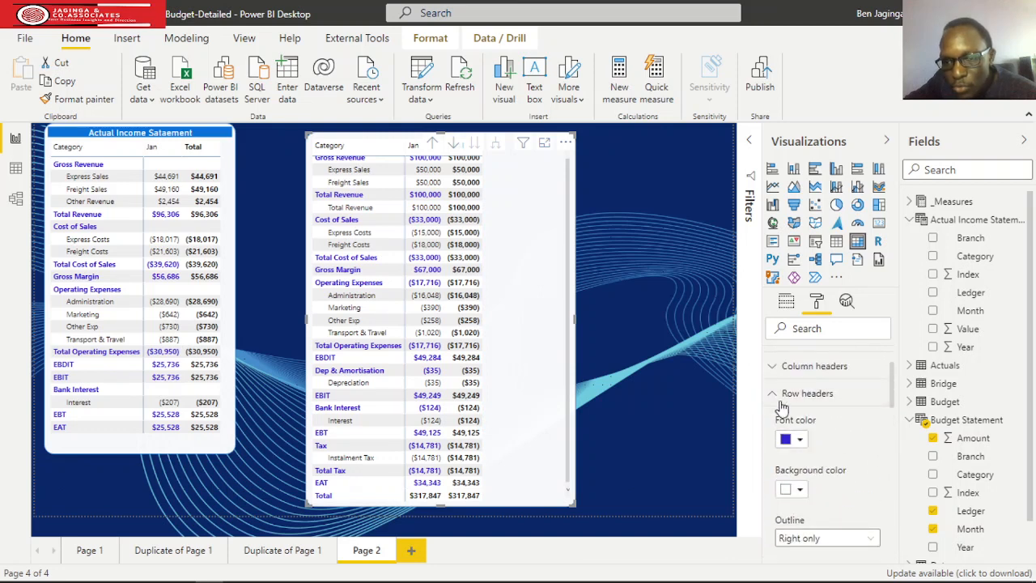
pyautogui.click(782, 397)
pyautogui.scroll(2, 837, 424)
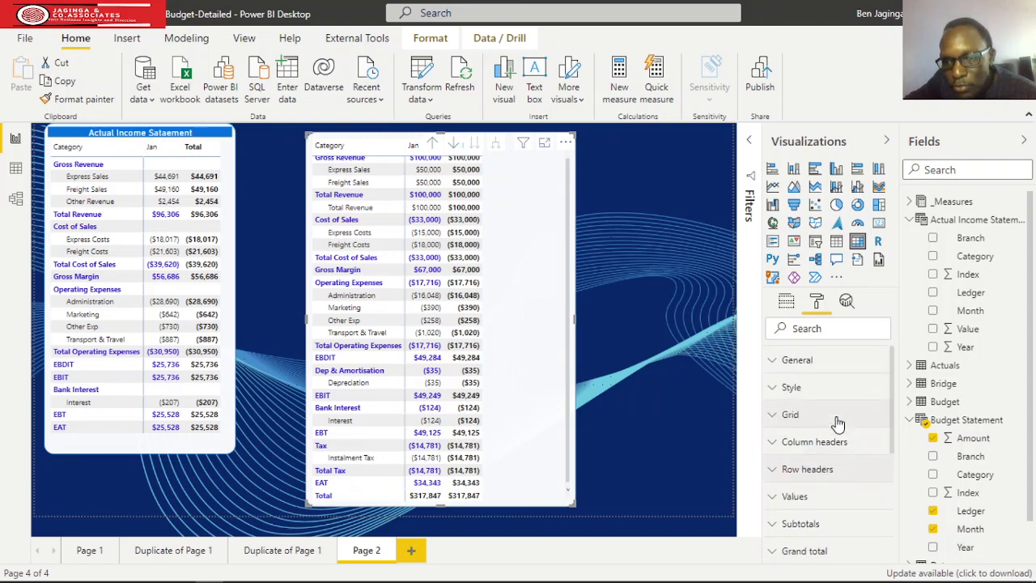
# Turn off row subtotals for the budget matrix and narrow the matrix to fit its columns.
pyautogui.scroll(-2, 833, 425)
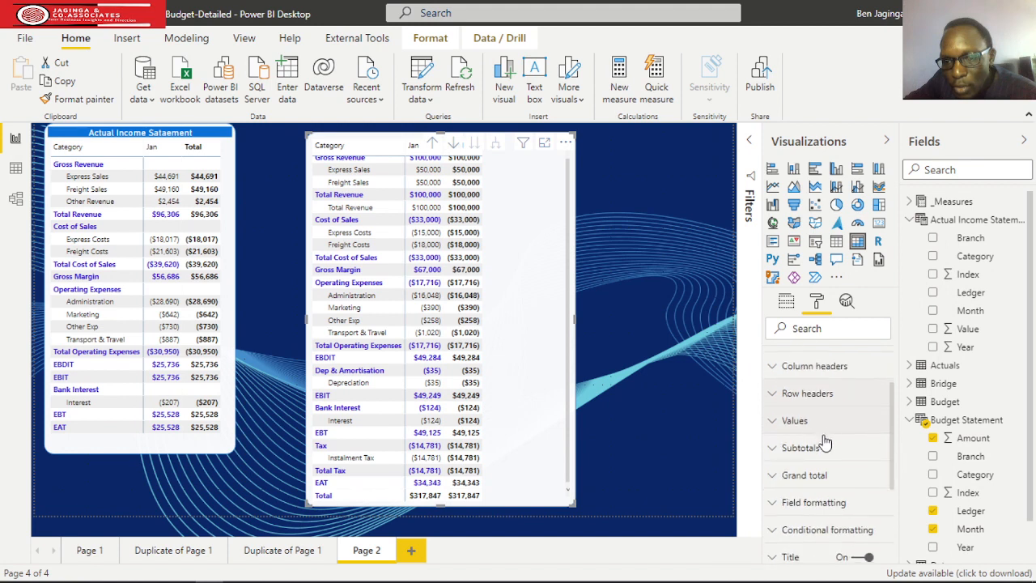
pyautogui.click(773, 455)
pyautogui.scroll(-2, 846, 461)
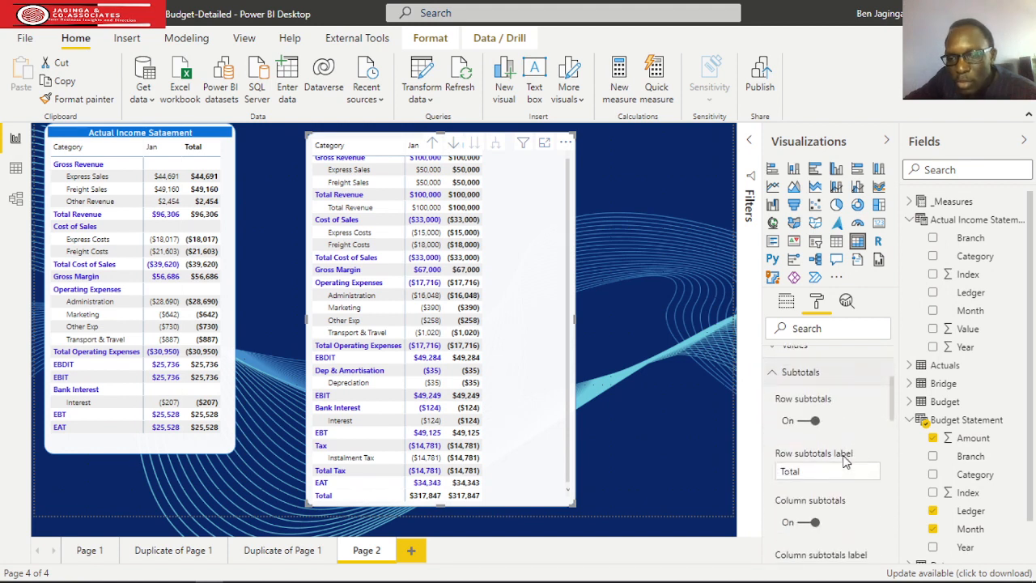
pyautogui.click(797, 422)
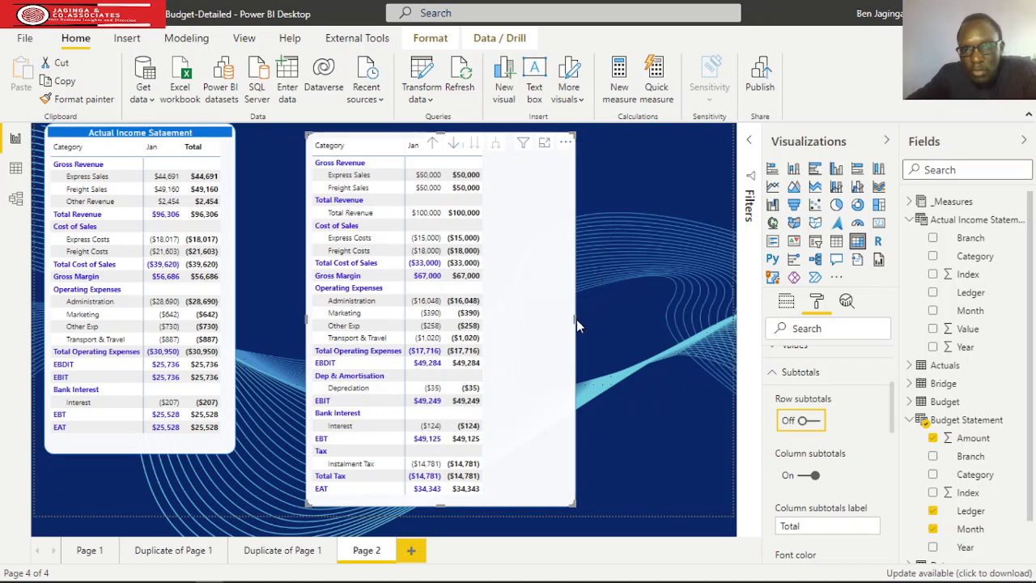
pyautogui.moveTo(576, 319); pyautogui.dragTo(504, 319)
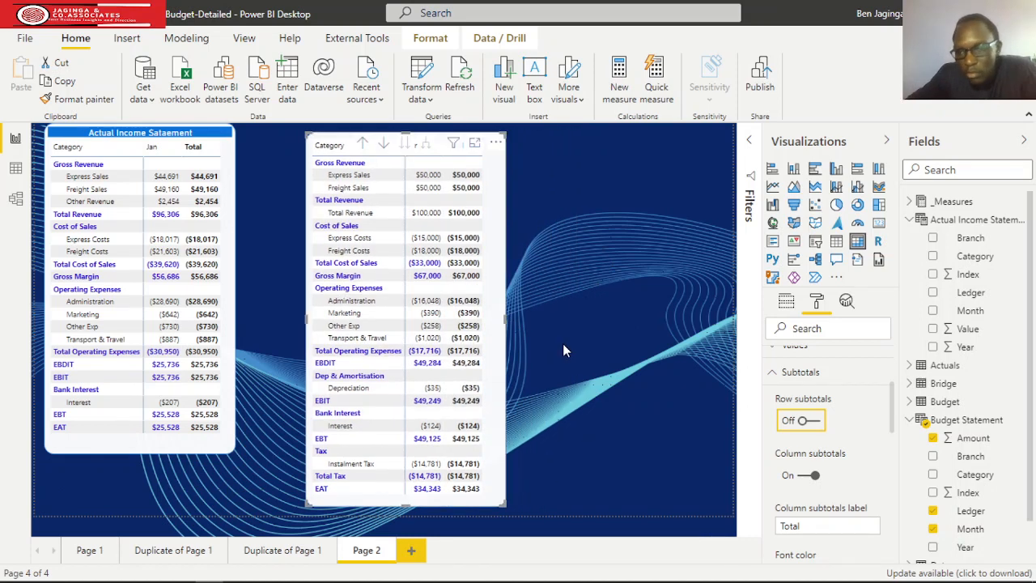
# Give the budget matrix the title text "Budget income Statement".
pyautogui.click(697, 358)
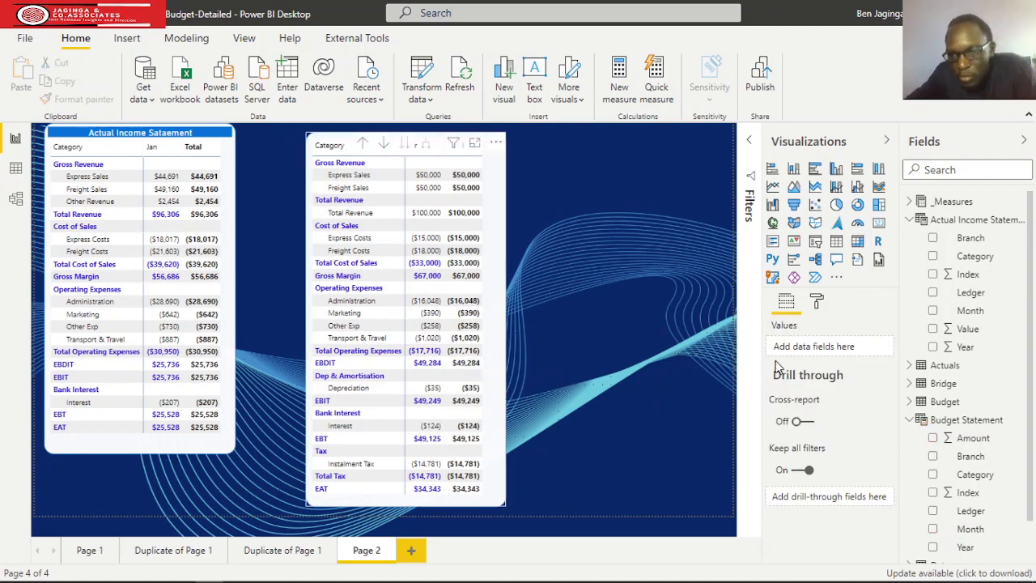
pyautogui.click(817, 304)
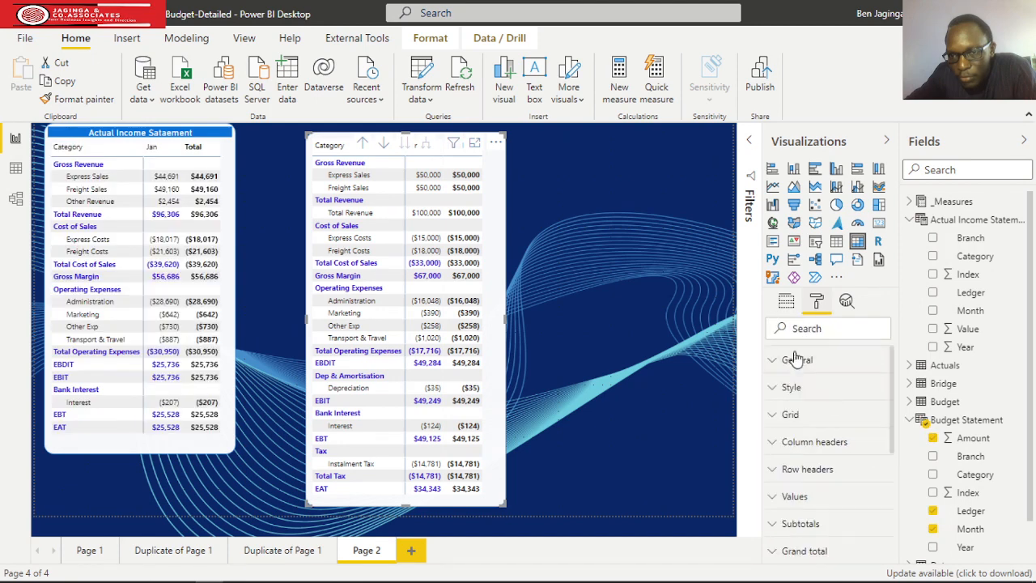
pyautogui.scroll(-4, 796, 365)
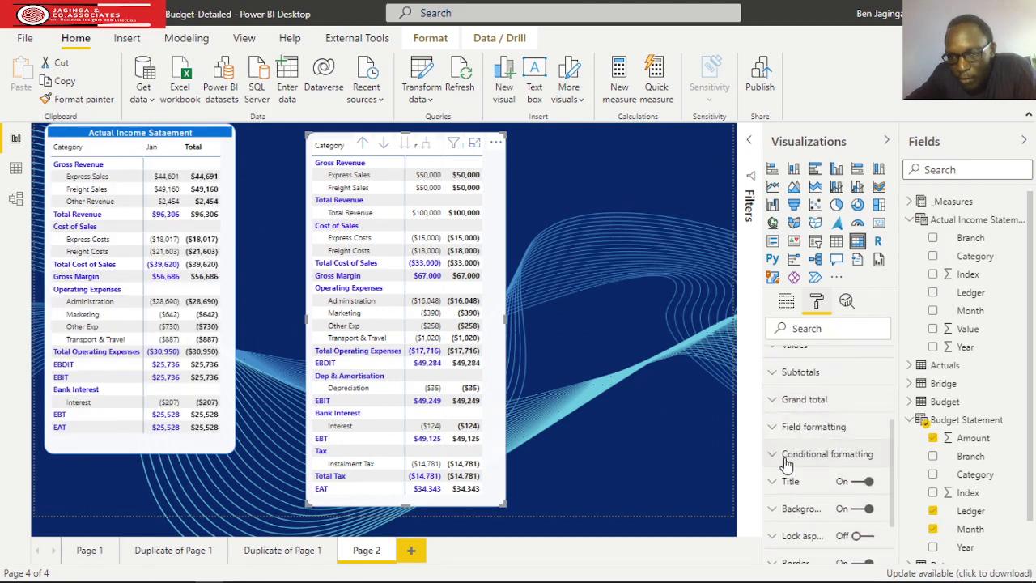
pyautogui.click(772, 482)
pyautogui.click(795, 524)
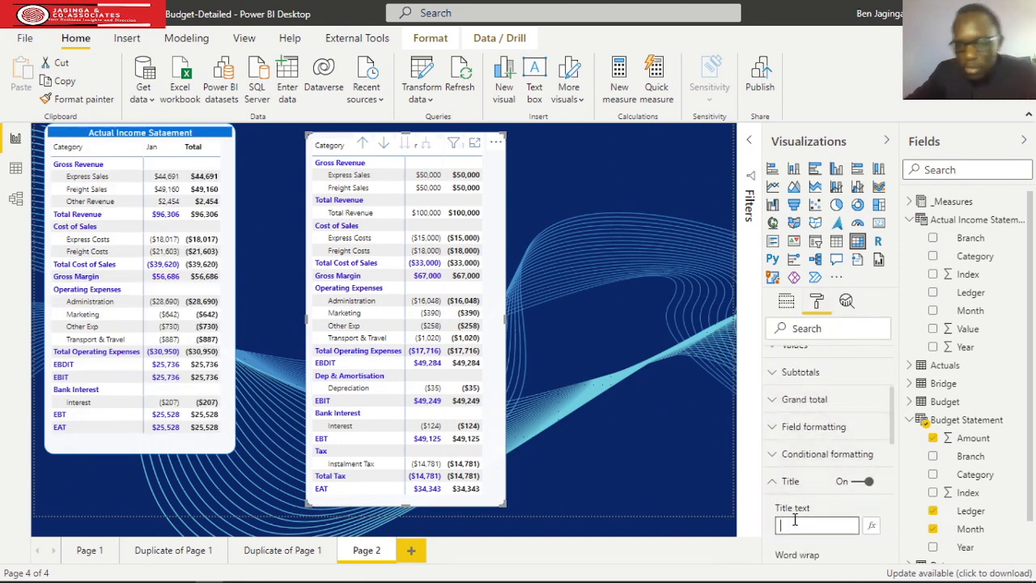
pyautogui.write('Budget')
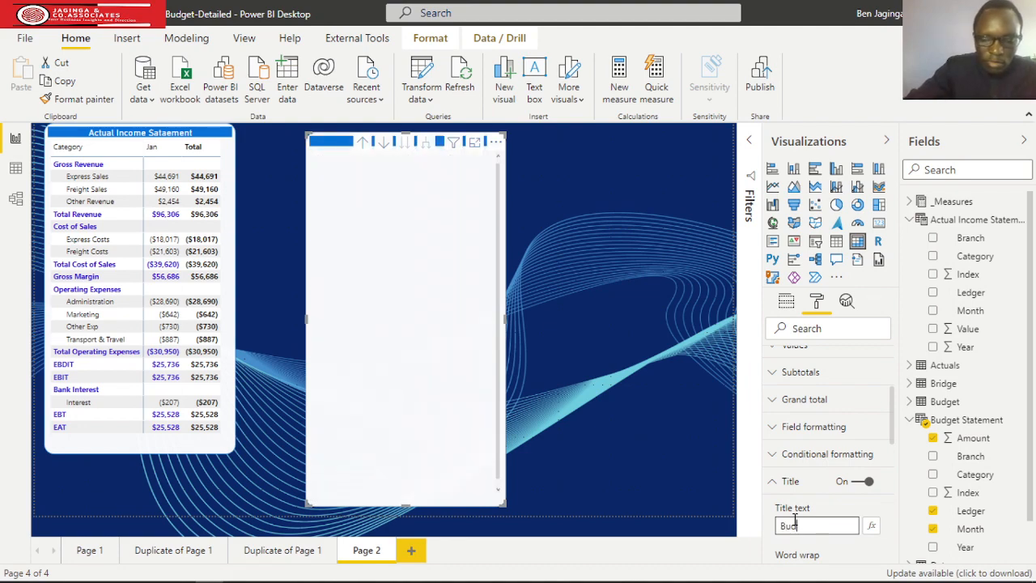
pyautogui.write('income ')
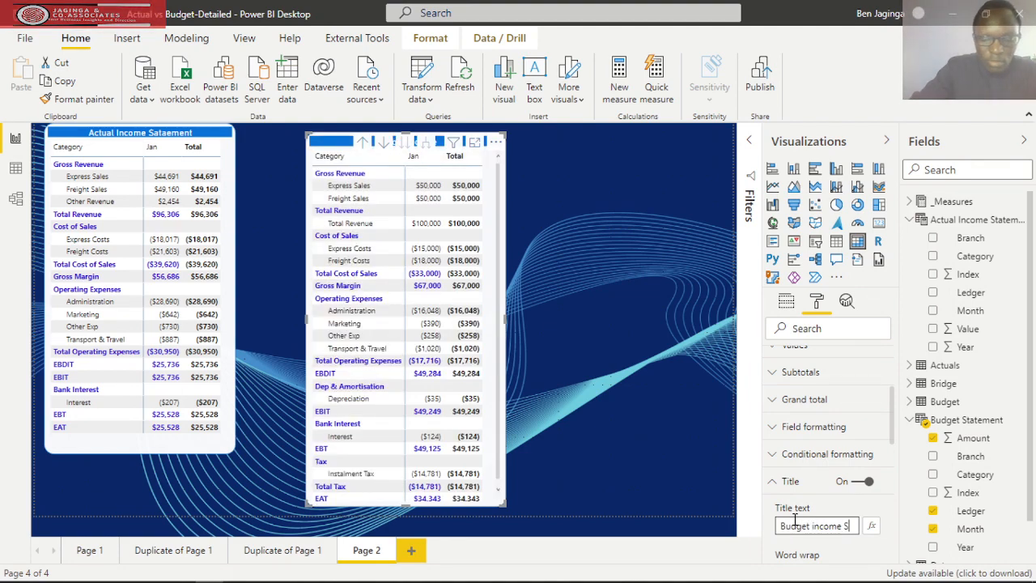
pyautogui.write('Statement')
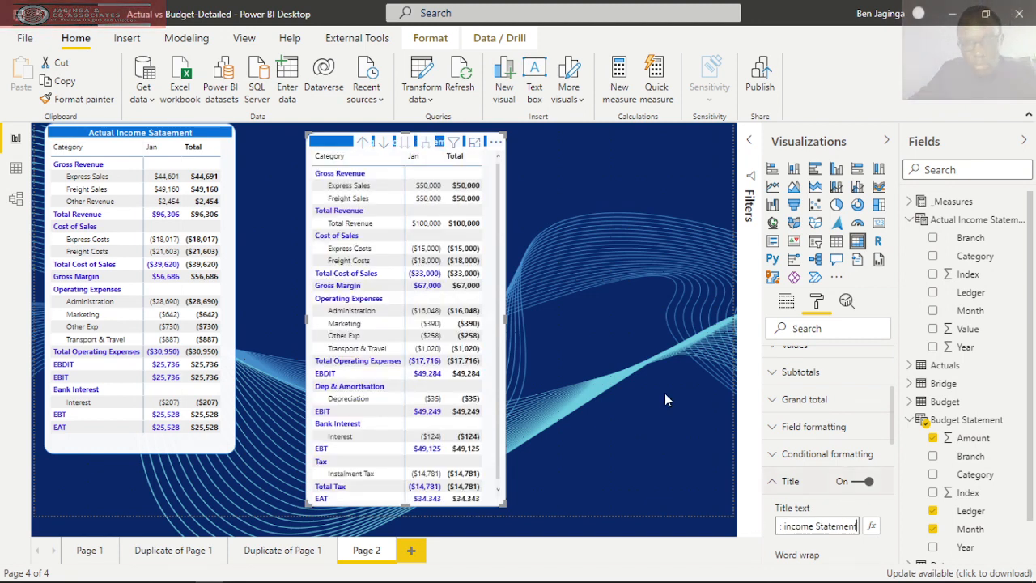
pyautogui.click(590, 307)
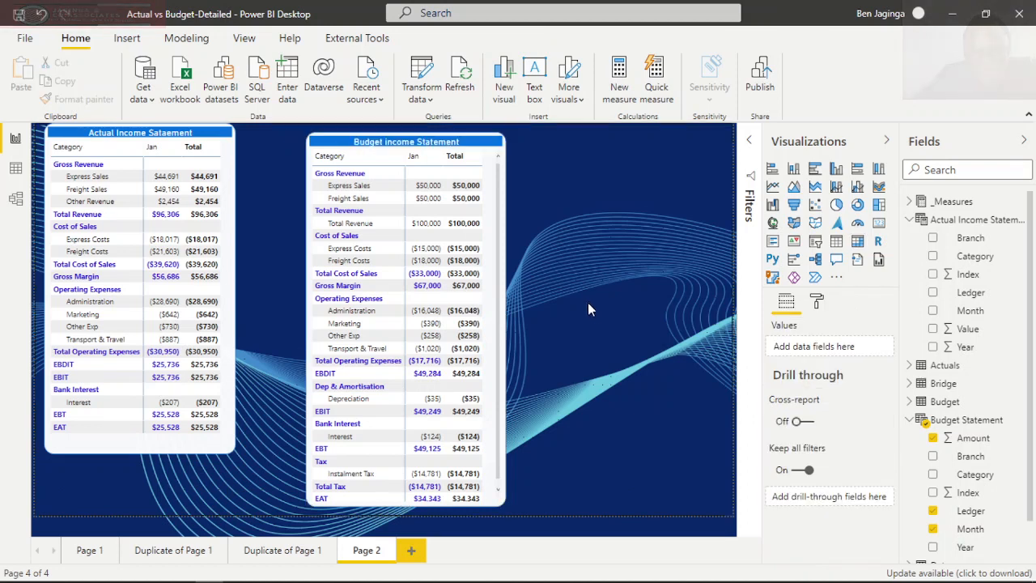
# Move the budget matrix next to the actual income statement matrix and align their top edges.
pyautogui.click(501, 279)
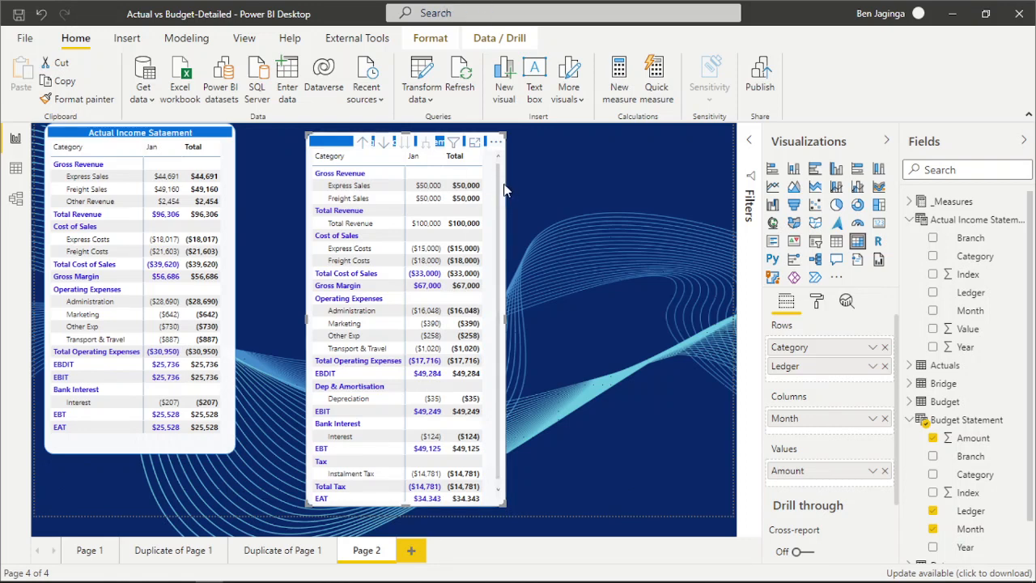
pyautogui.moveTo(507, 185); pyautogui.dragTo(506, 177)
pyautogui.press('Left')
pyautogui.press('Left')
pyautogui.press('Left')
pyautogui.press('Left')
pyautogui.press('Left')
pyautogui.press('Left')
pyautogui.press('Left')
pyautogui.press('Left')
pyautogui.press('Left')
pyautogui.press('Left')
pyautogui.press('Left')
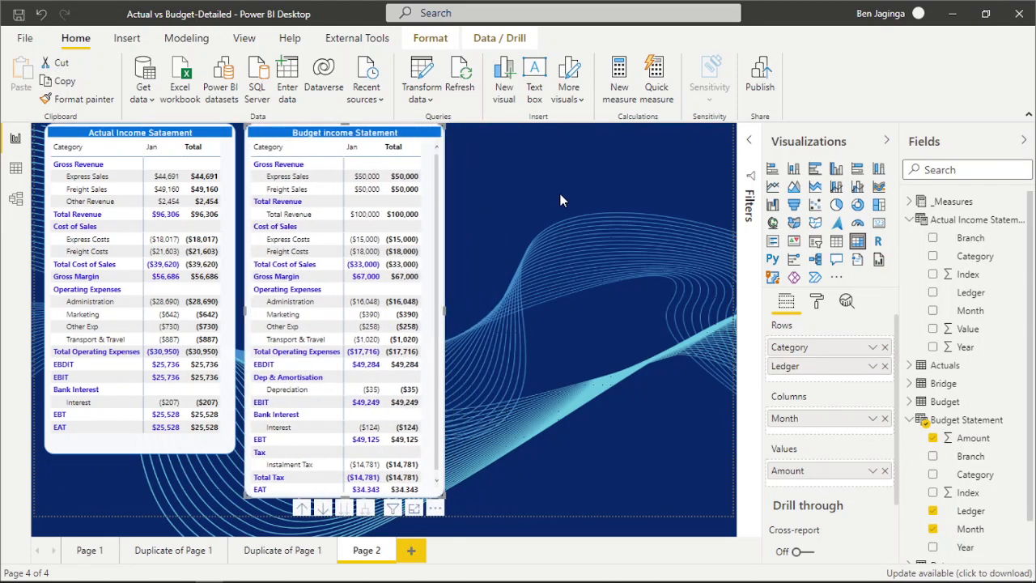
# Lengthen the budget matrix to fit its rows down to EAT and extend the actual matrix to the same bottom edge.
pyautogui.click(143, 451)
pyautogui.moveTo(140, 452); pyautogui.dragTo(162, 505)
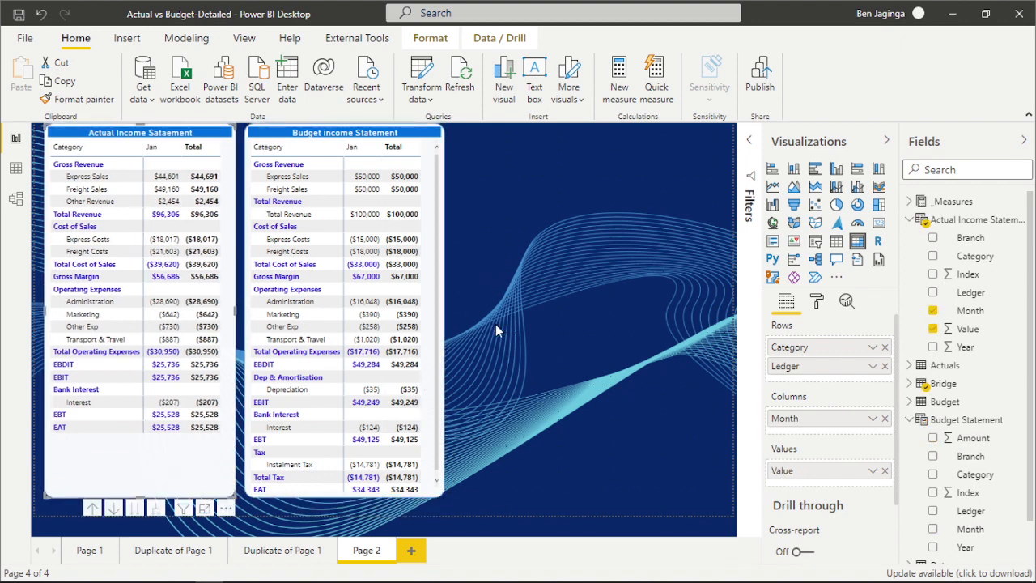
pyautogui.click(319, 502)
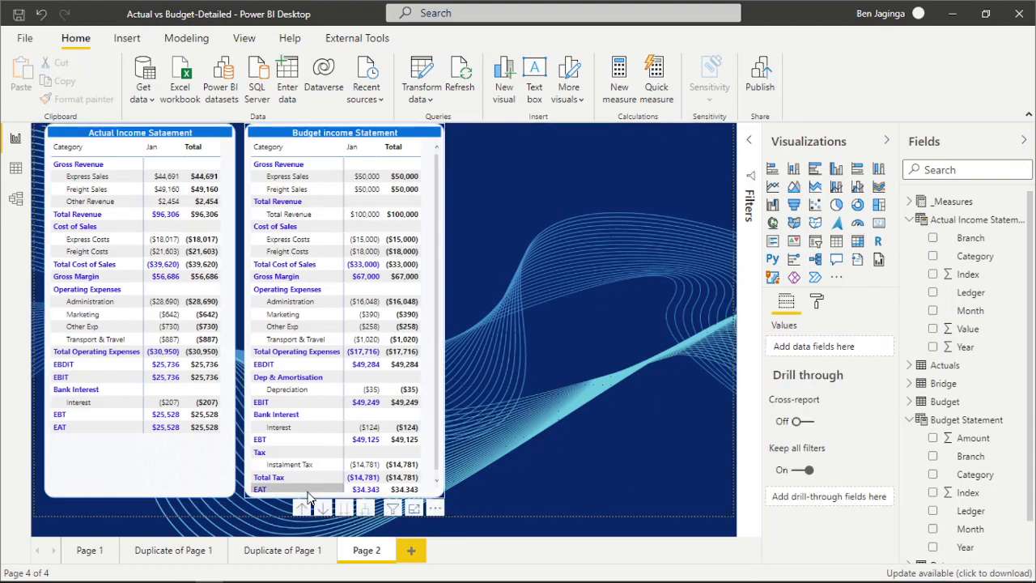
pyautogui.click(348, 489)
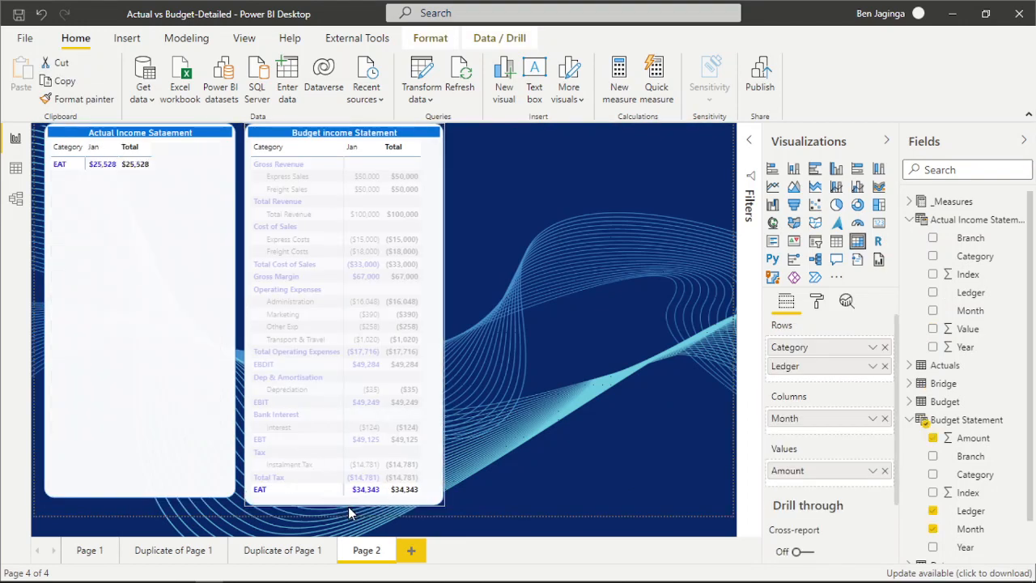
pyautogui.click(195, 486)
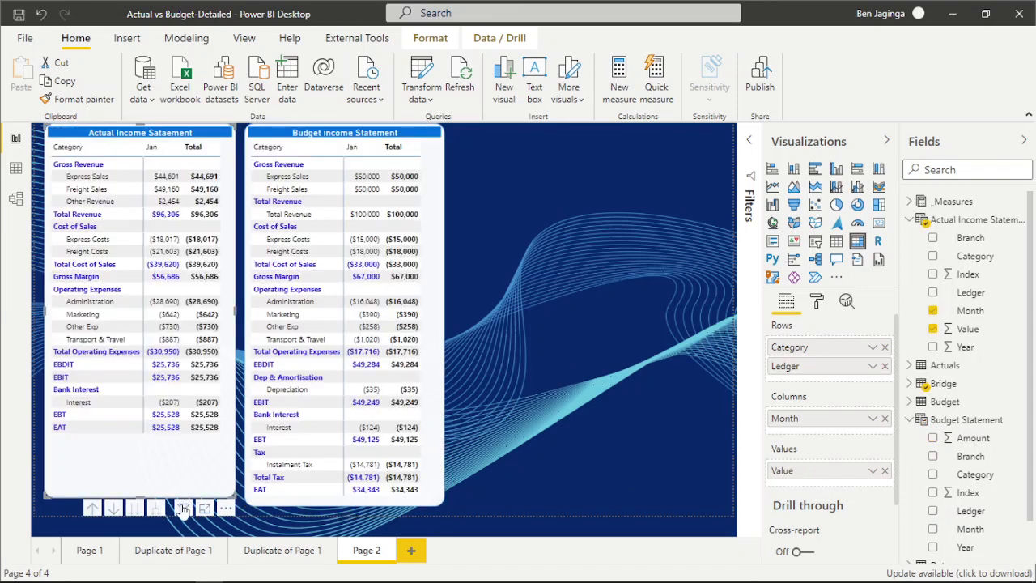
pyautogui.moveTo(141, 496); pyautogui.dragTo(147, 507)
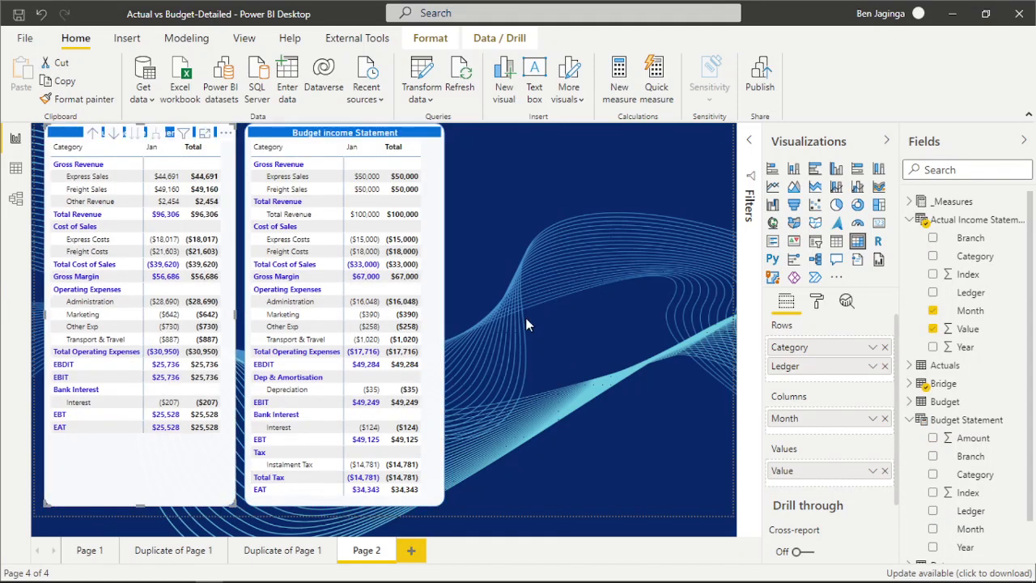
pyautogui.click(533, 184)
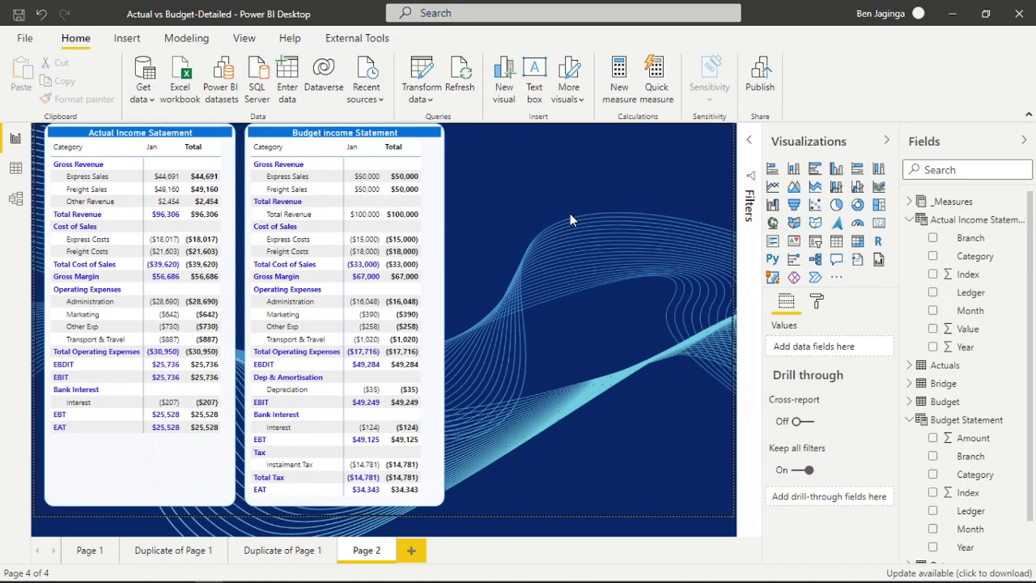
# Collapse the statement tables' field lists and examine the formulas of the Actual and Budget measures in the Data view.
pyautogui.click(910, 219)
pyautogui.click(911, 293)
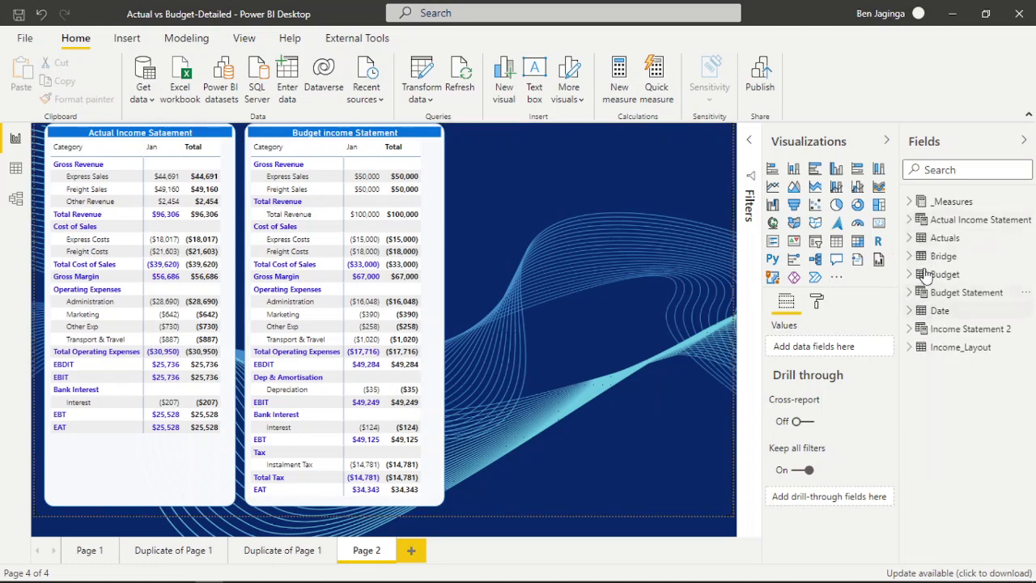
pyautogui.click(910, 203)
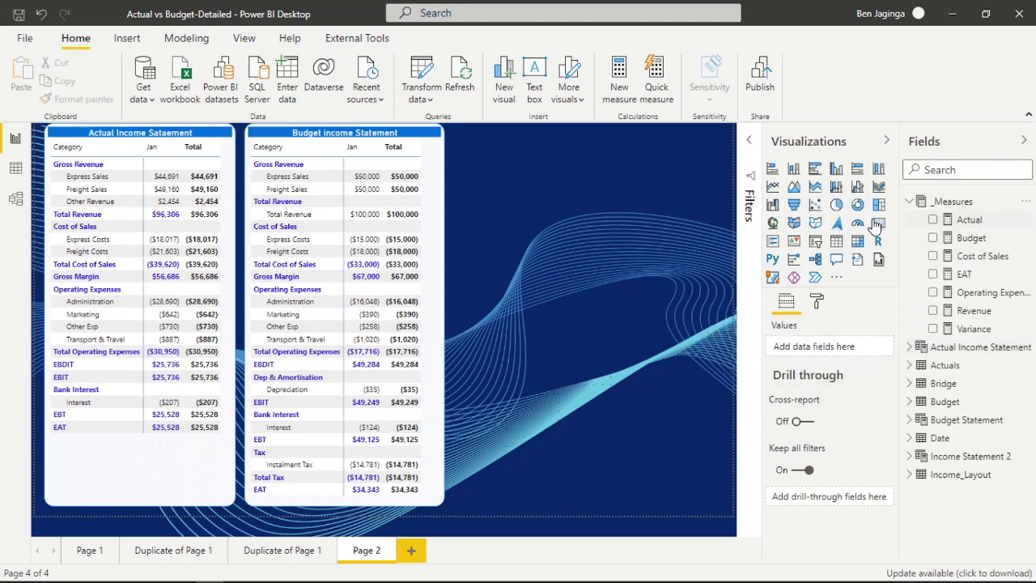
pyautogui.click(968, 220)
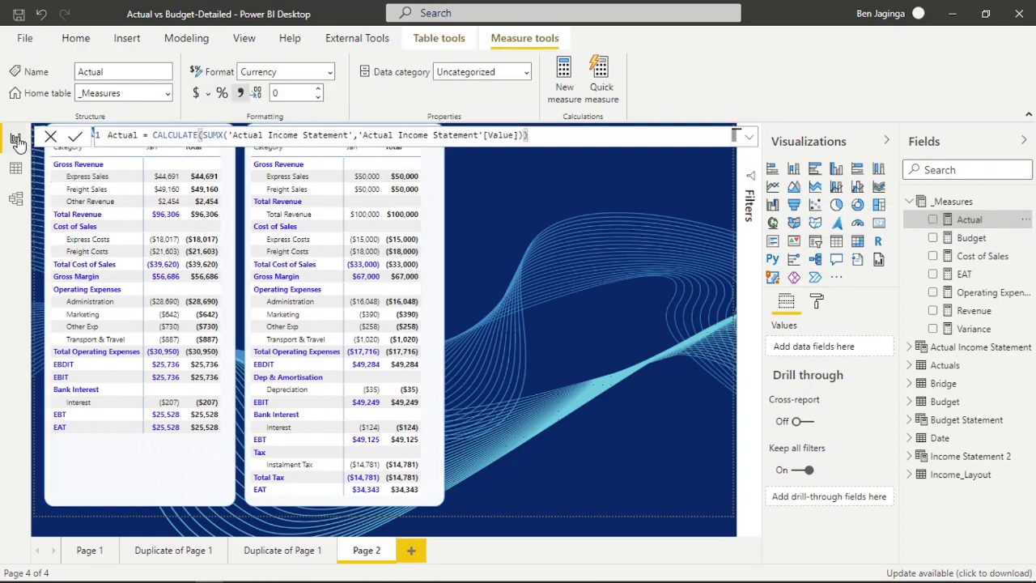
pyautogui.click(16, 167)
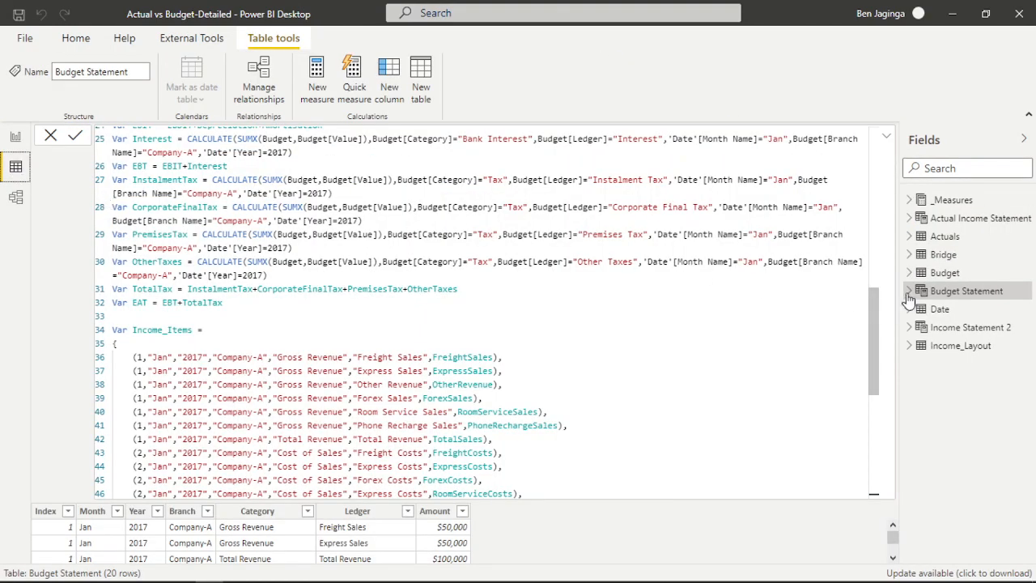
pyautogui.click(909, 203)
pyautogui.click(958, 219)
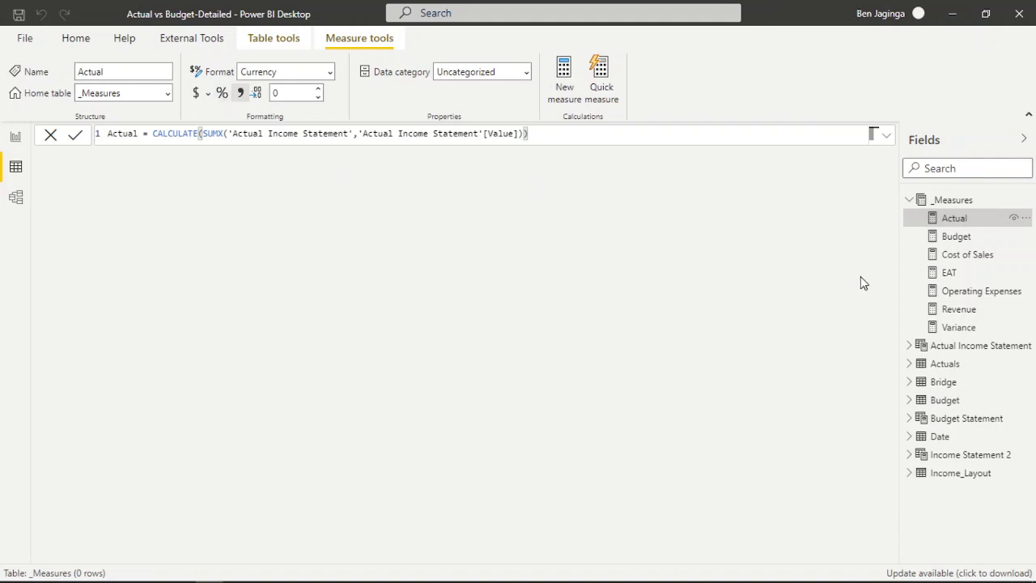
pyautogui.click(959, 238)
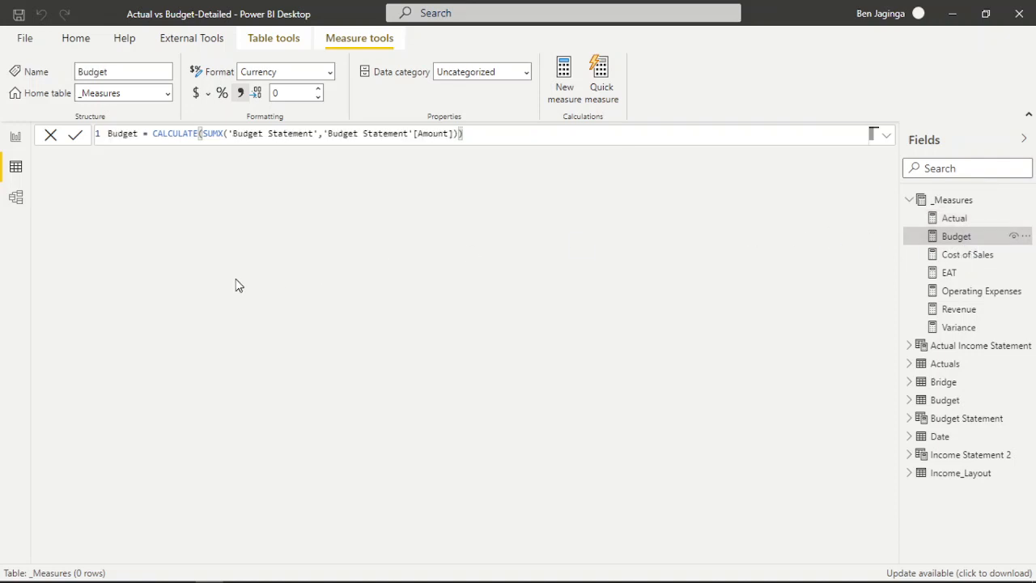
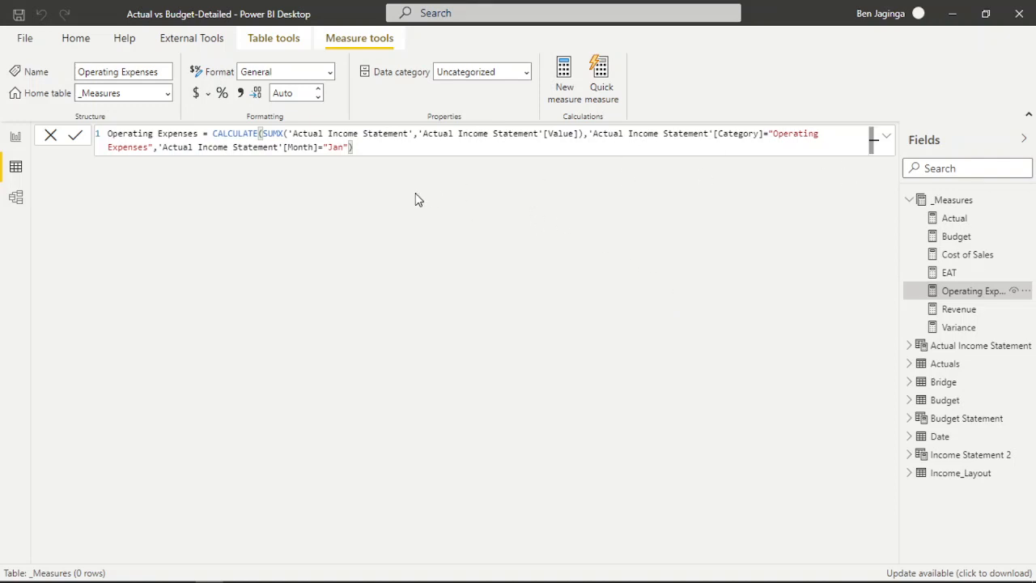
# Examine the formulas of the Revenue and Variance measures, and collapse the _Measures table.
pyautogui.click(963, 312)
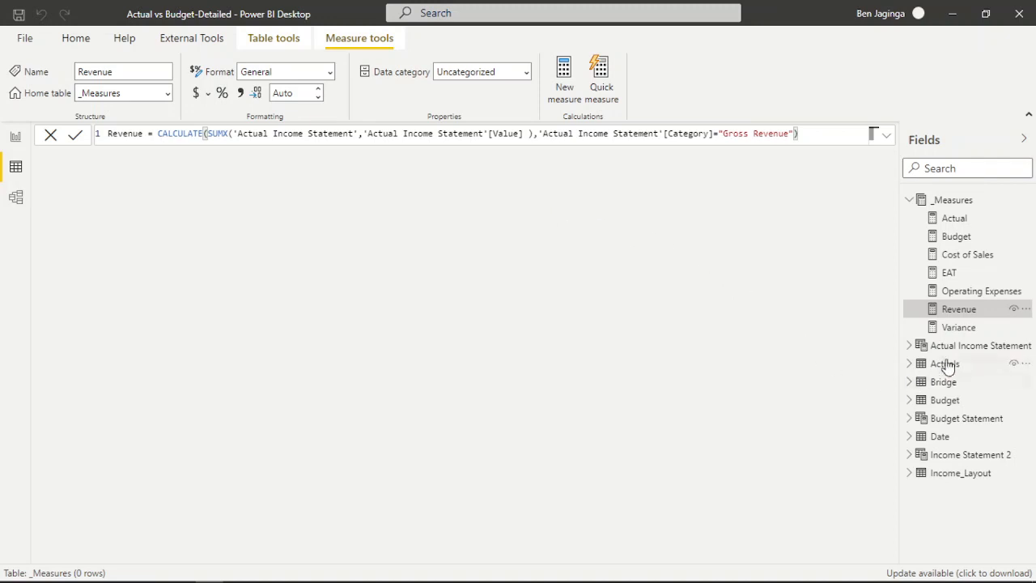
pyautogui.click(975, 329)
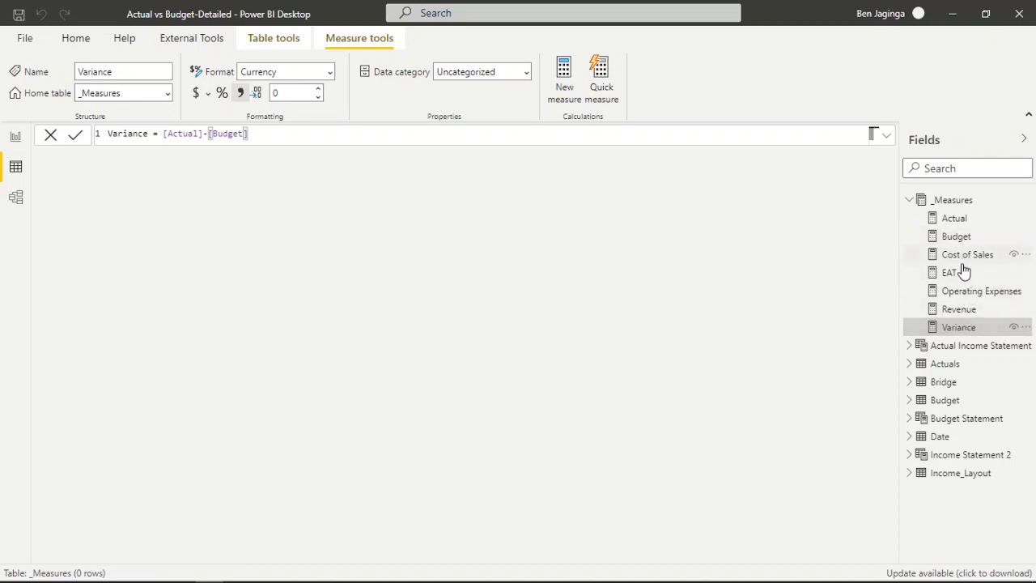
pyautogui.click(909, 201)
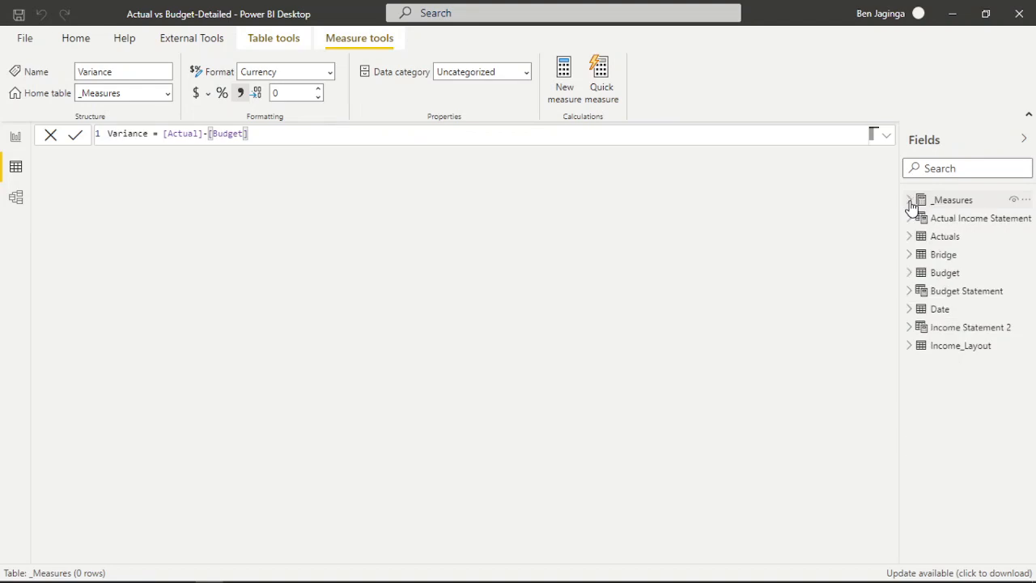
# Return to the report page and add a matrix beside the budget statement with Category from Income_Layout as its rows.
pyautogui.click(14, 138)
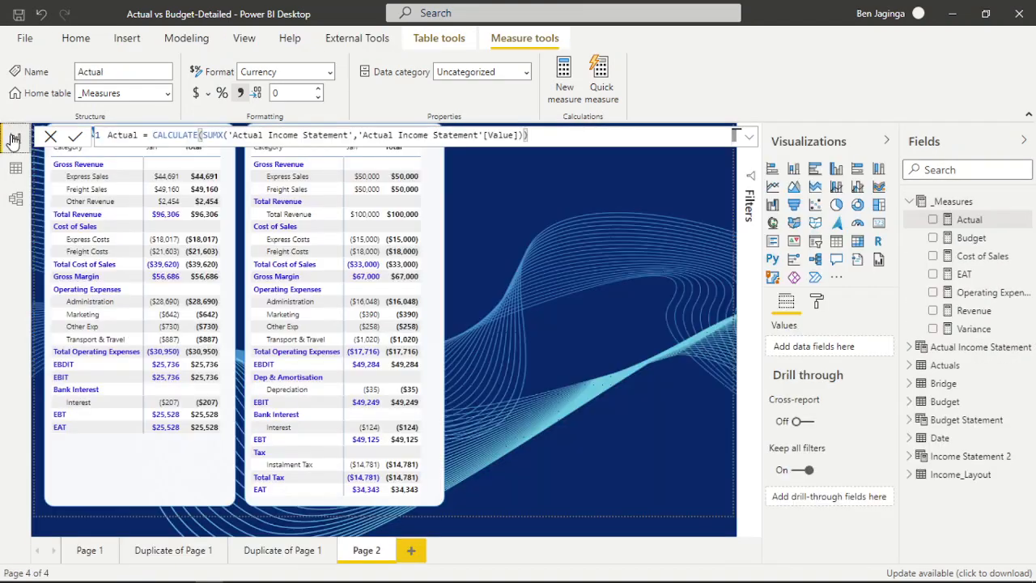
pyautogui.click(910, 202)
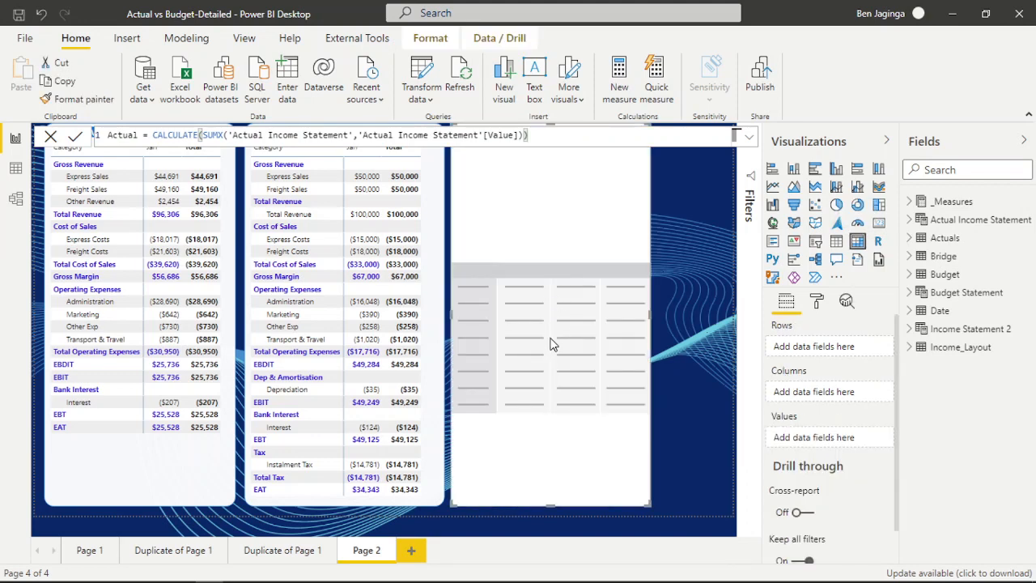
pyautogui.click(909, 347)
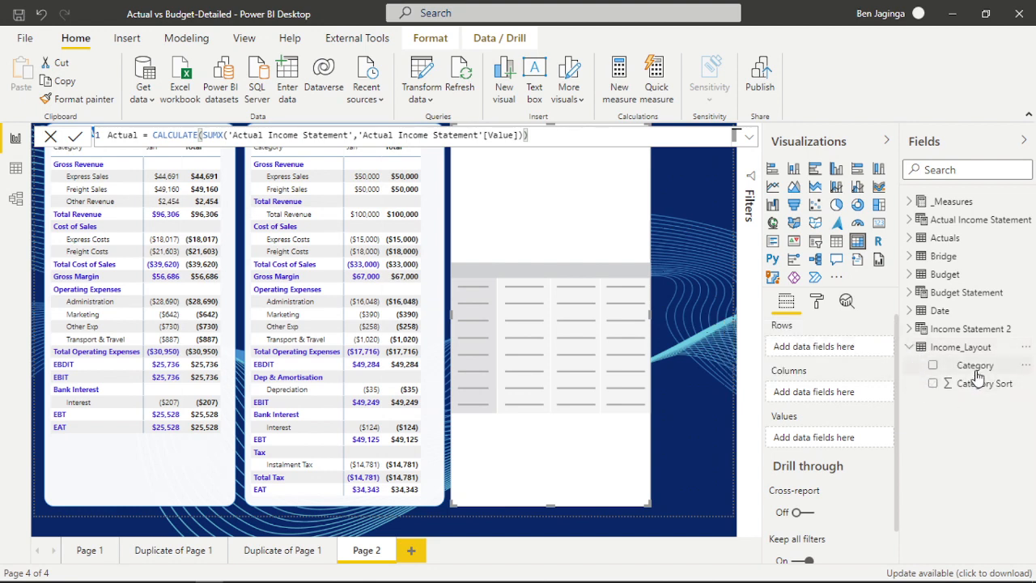
pyautogui.moveTo(975, 366); pyautogui.dragTo(849, 349)
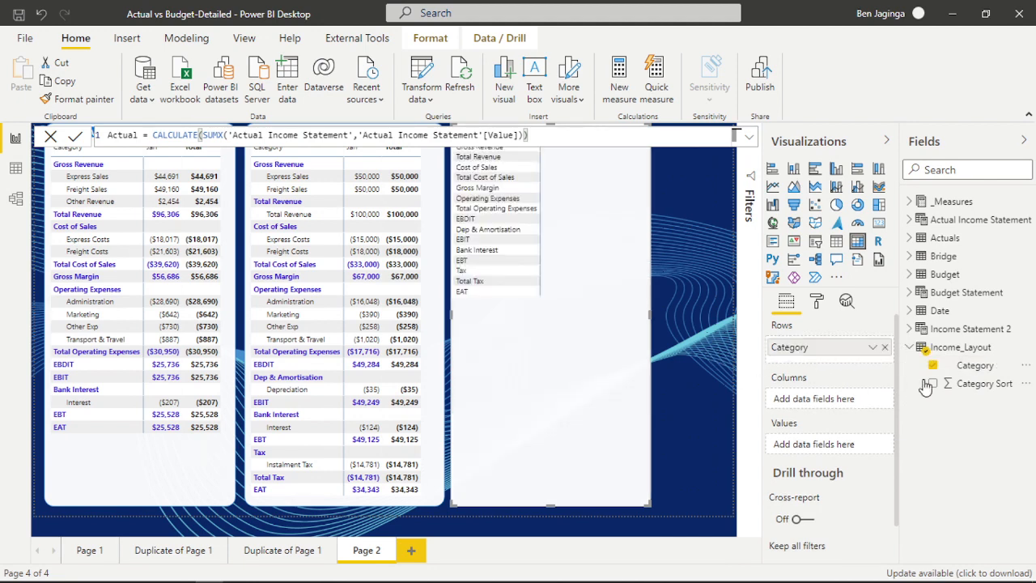
pyautogui.click(910, 347)
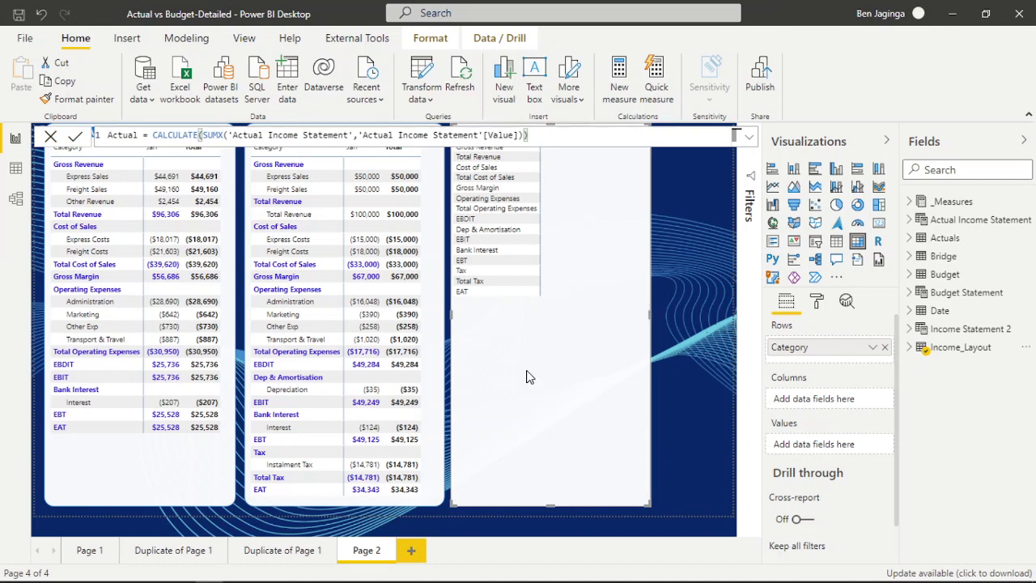
# Add Ledger from the Bridge table as the second row level under Category, and close the formula editor covering the matrix headers.
pyautogui.click(910, 255)
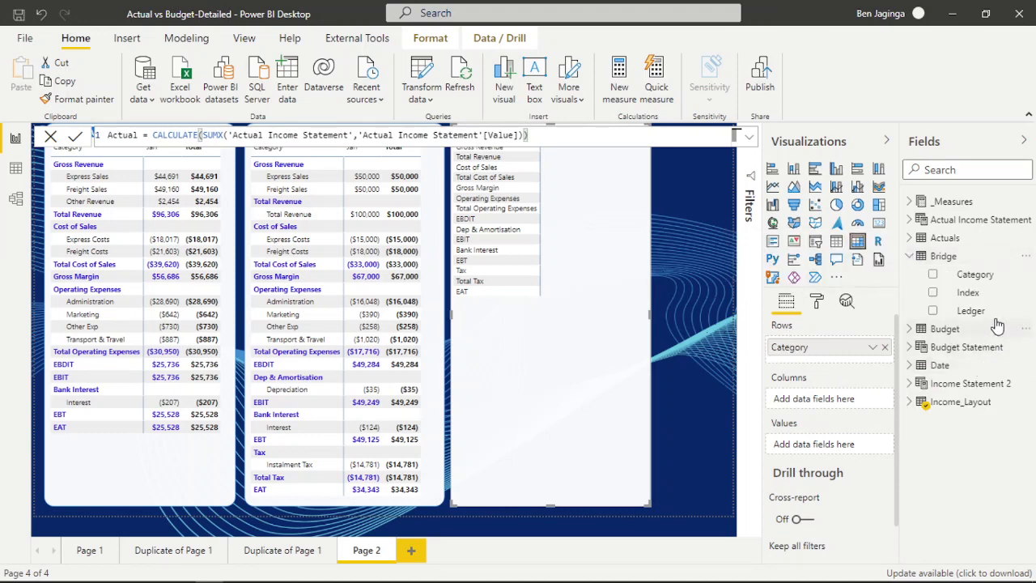
pyautogui.moveTo(973, 311); pyautogui.dragTo(846, 370)
pyautogui.moveTo(777, 380); pyautogui.dragTo(775, 377)
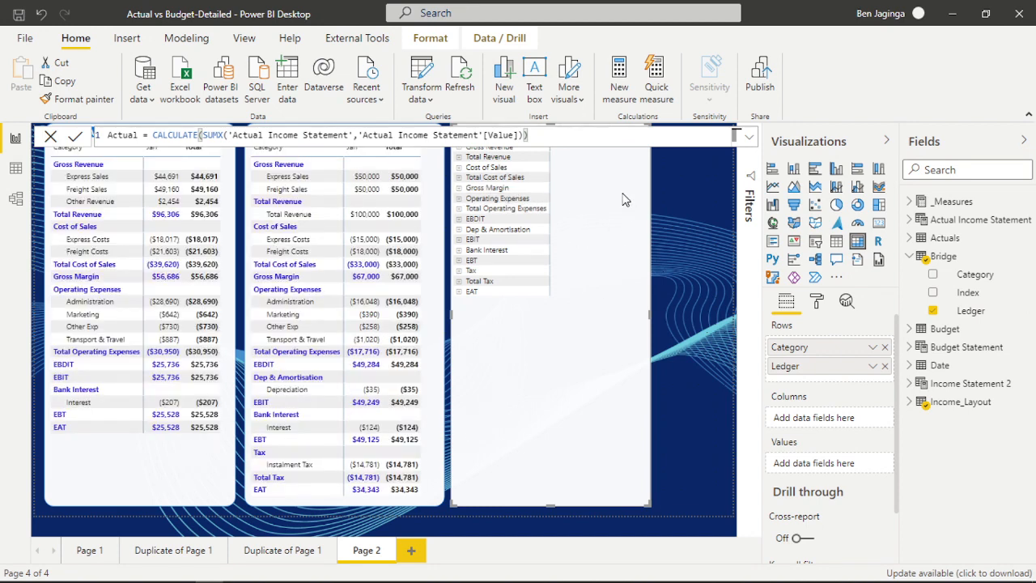
pyautogui.click(685, 214)
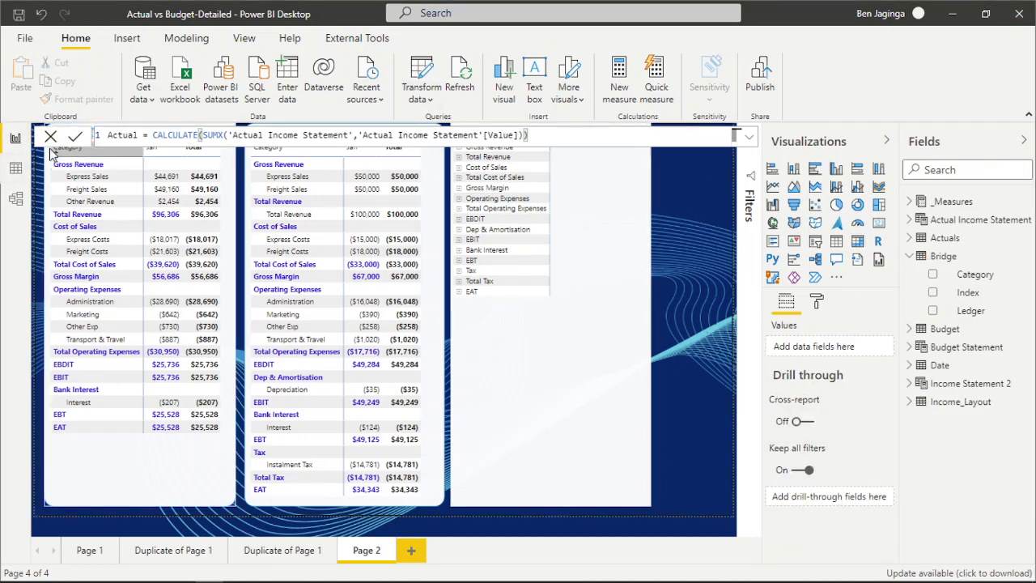
pyautogui.click(50, 136)
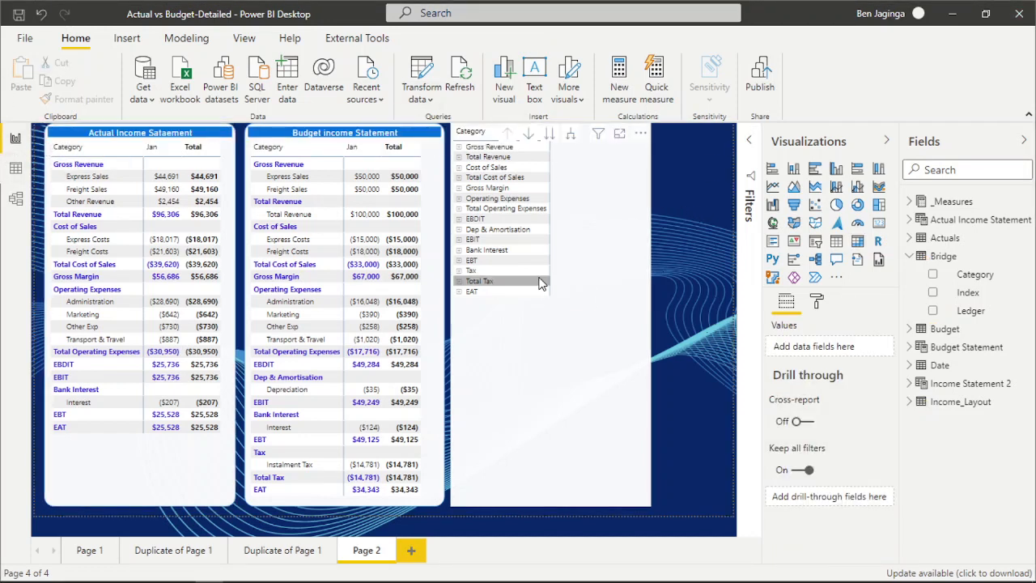
# Expand Gross Revenue, Cost of Sales, Operating Expenses, Dep & Amortisation, Bank Interest and Tax in the new matrix to their ledgers.
pyautogui.click(459, 146)
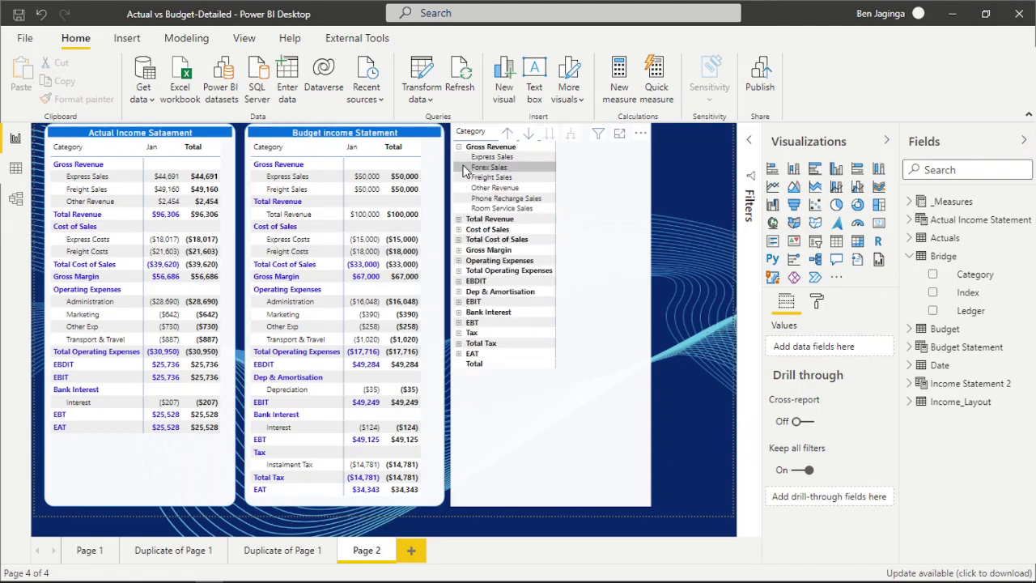
pyautogui.click(458, 220)
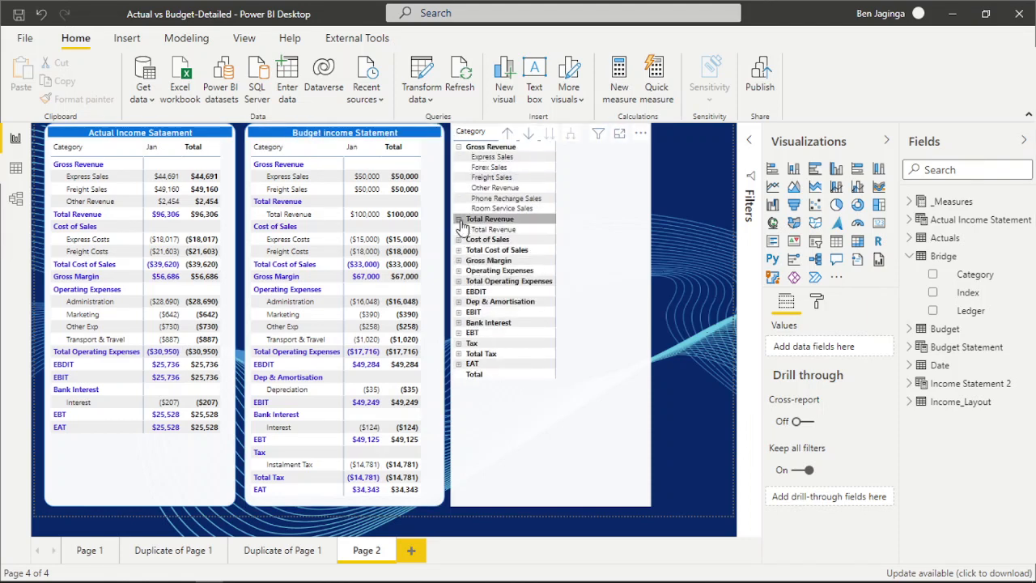
pyautogui.click(458, 219)
pyautogui.click(458, 229)
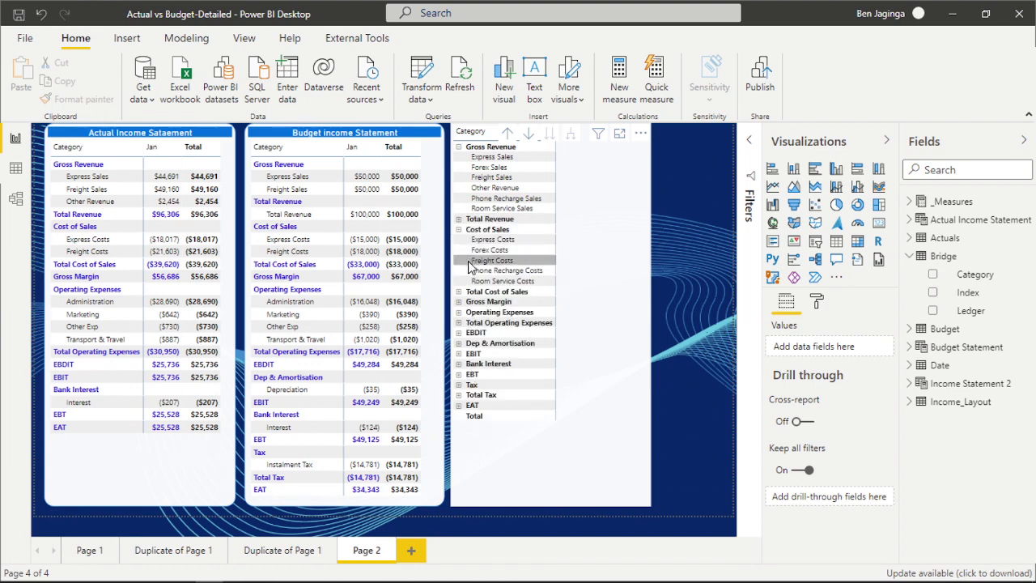
pyautogui.click(458, 312)
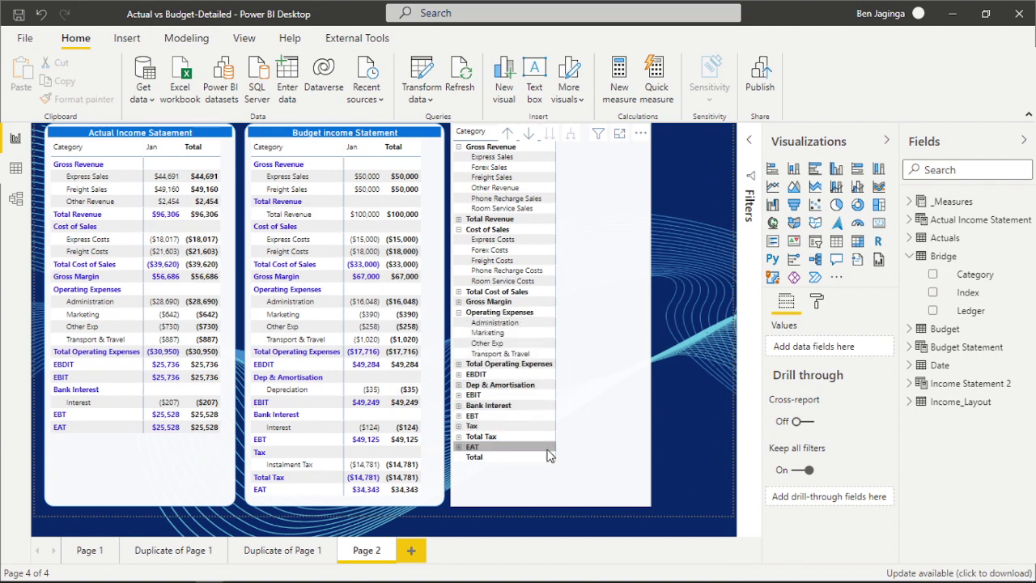
pyautogui.click(459, 385)
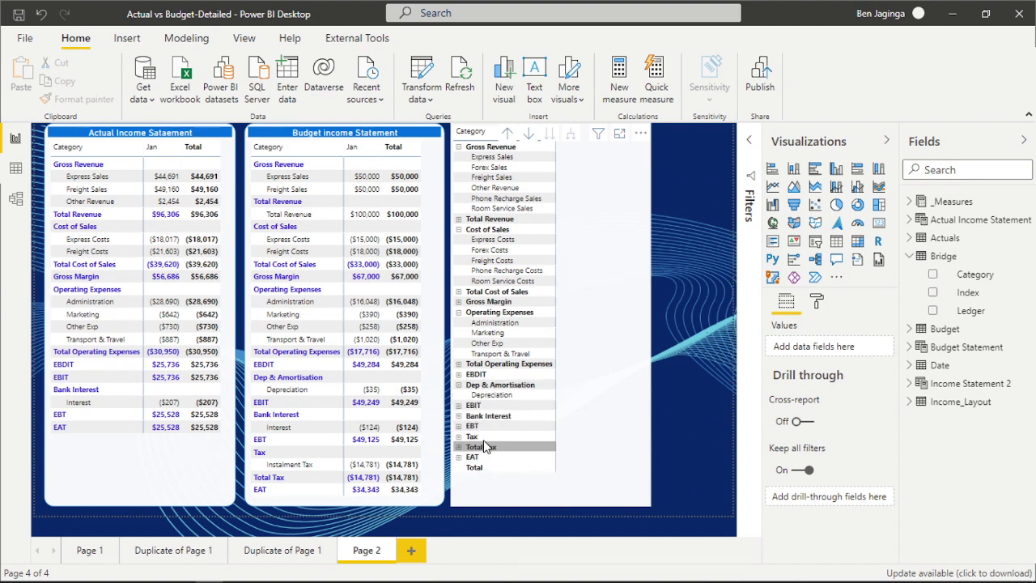
pyautogui.click(459, 415)
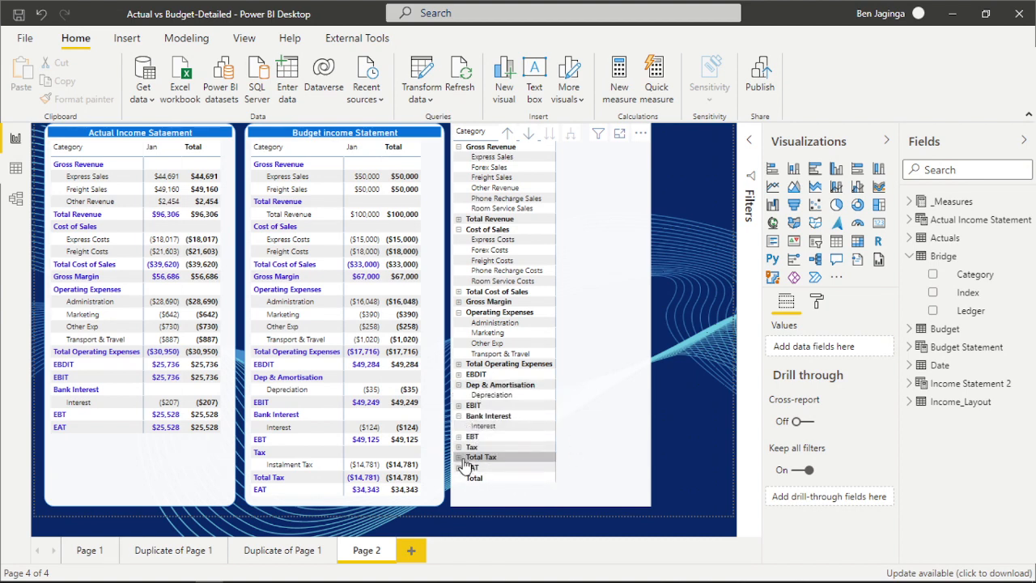
pyautogui.click(459, 446)
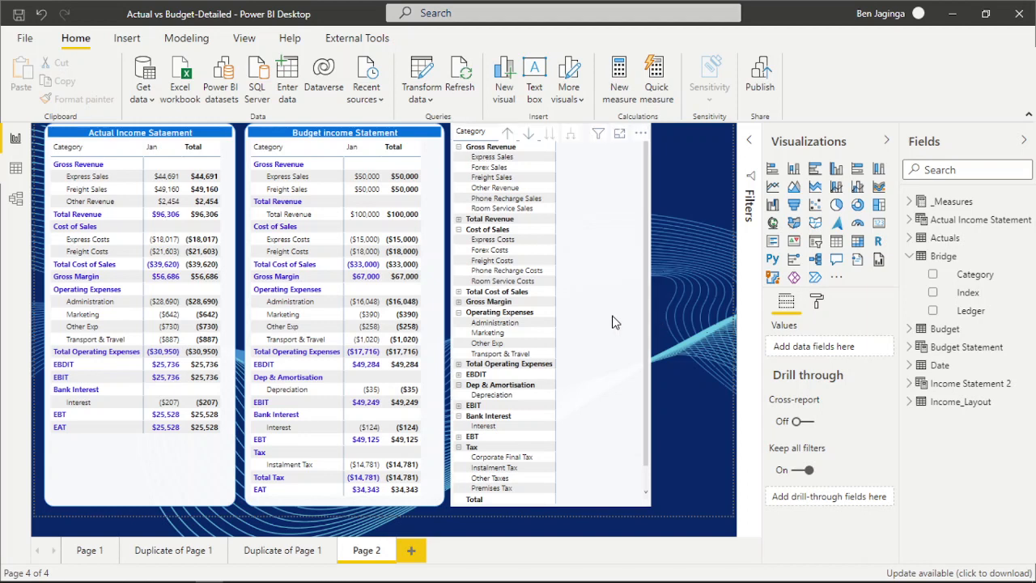
# Add the Actual and Budget measures as the values of the new matrix.
pyautogui.click(909, 257)
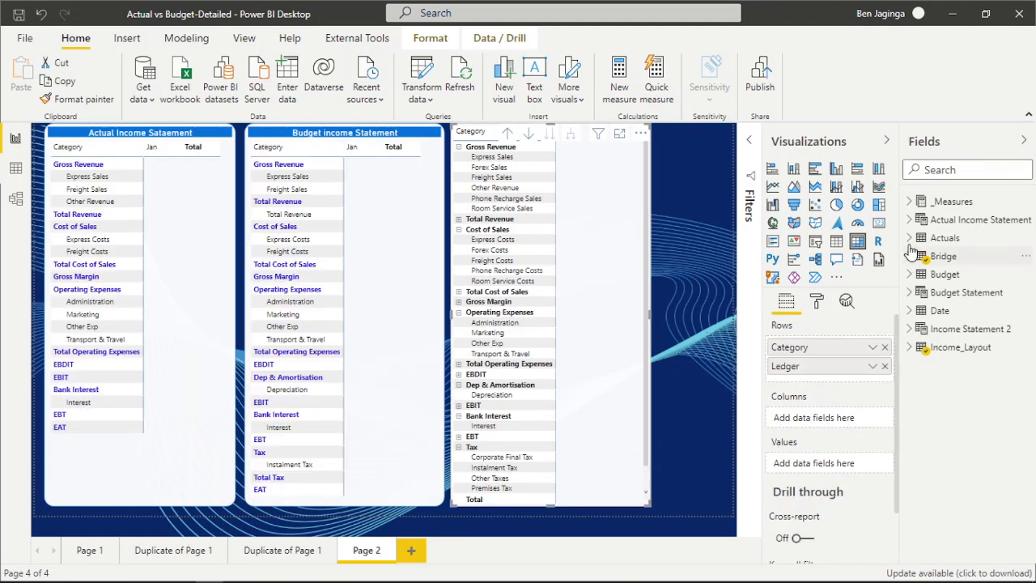
pyautogui.click(909, 203)
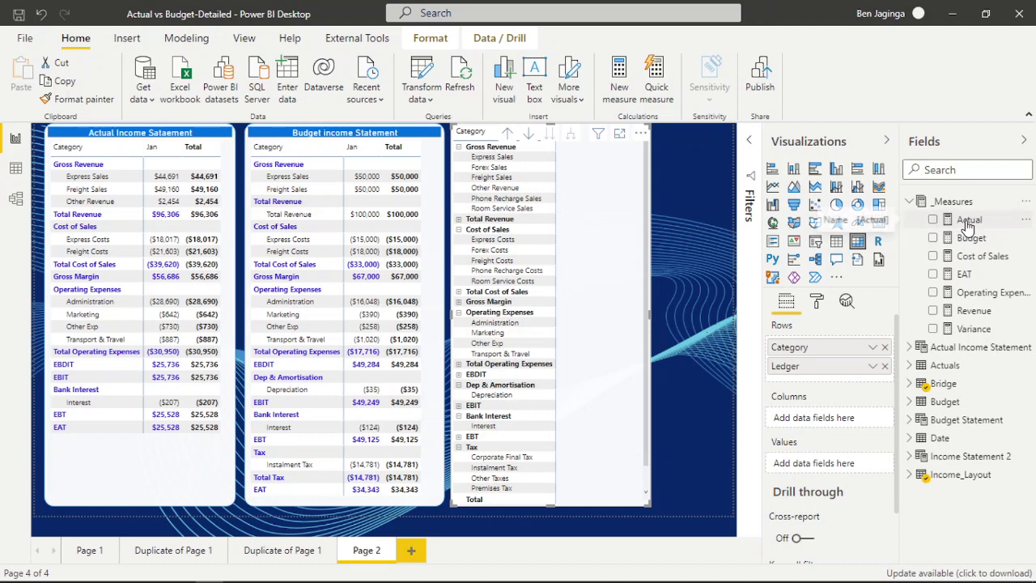
pyautogui.moveTo(975, 256); pyautogui.dragTo(816, 468)
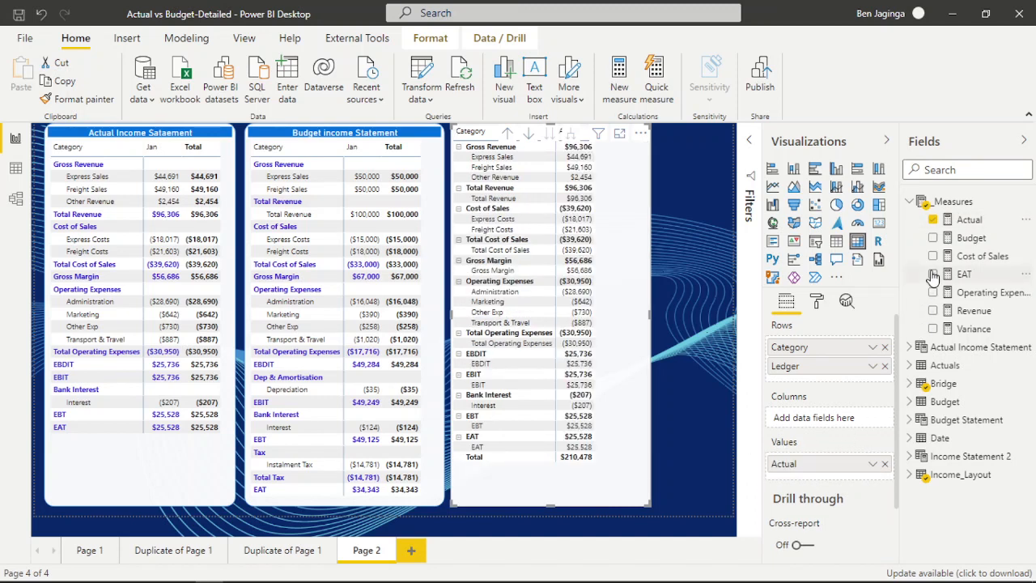
pyautogui.moveTo(968, 243); pyautogui.dragTo(821, 478)
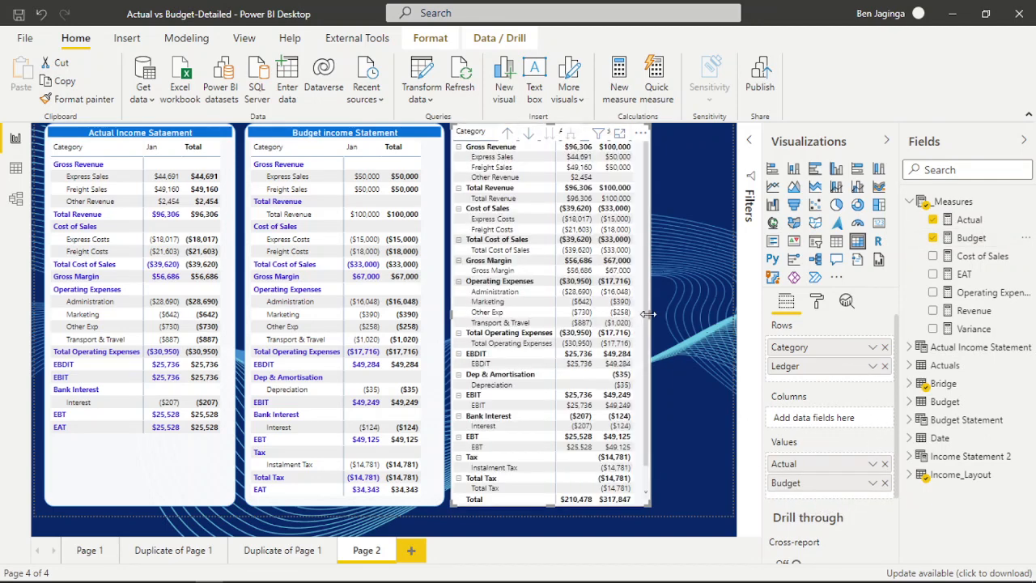
# Add the Variance measure as the third value and widen the new matrix to fit its columns.
pyautogui.moveTo(667, 321); pyautogui.dragTo(689, 319)
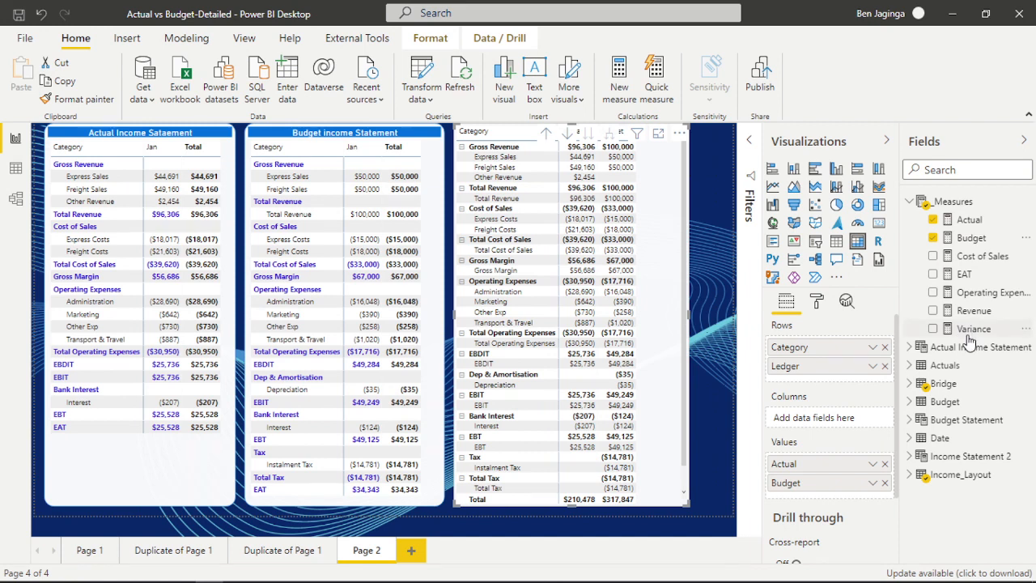
pyautogui.moveTo(973, 334); pyautogui.dragTo(841, 504)
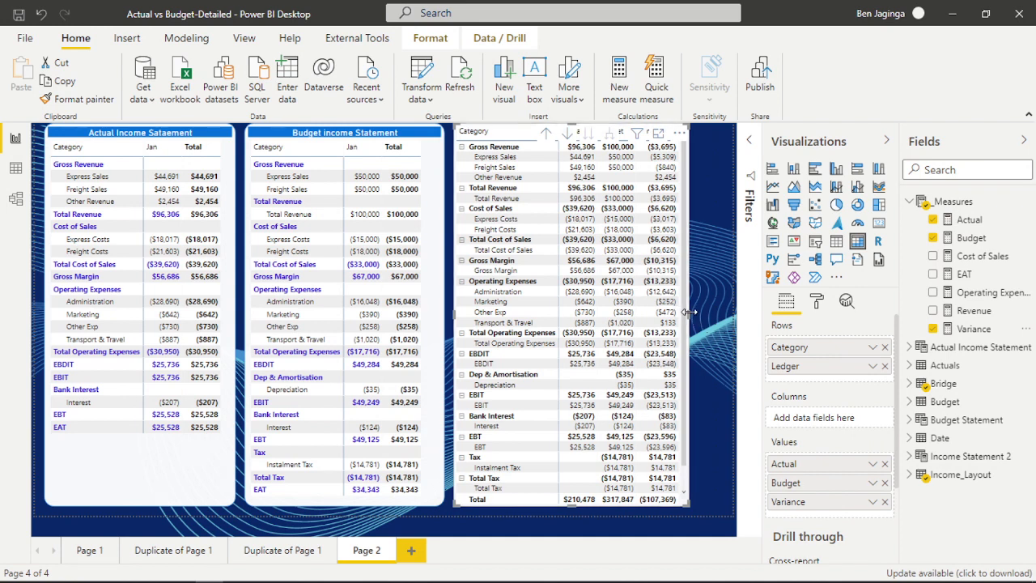
pyautogui.moveTo(689, 312); pyautogui.dragTo(700, 320)
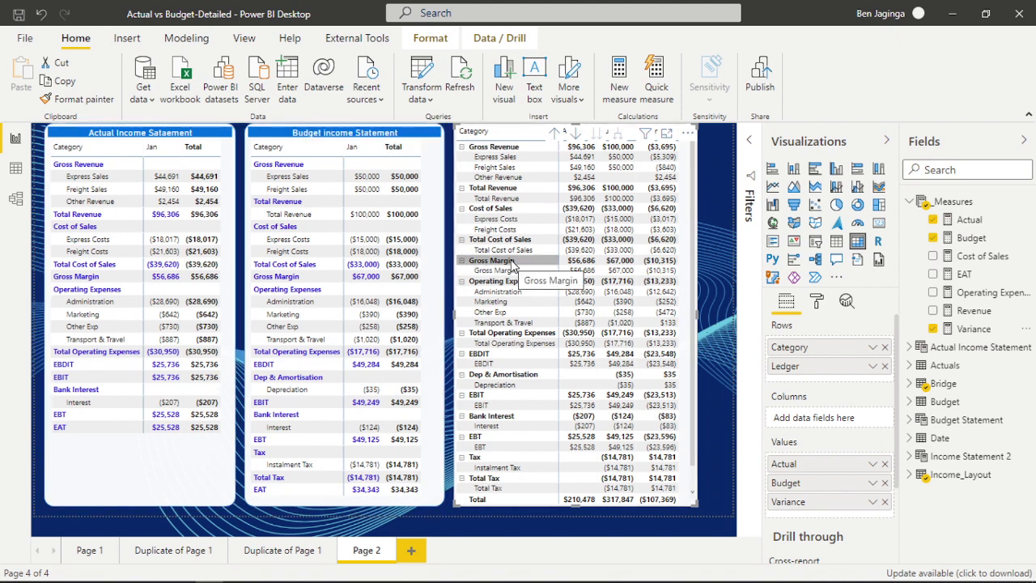
# Collapse Gross Margin, EBDIT, EBIT, EBT, EAT and the total rows for revenue, cost of sales, operating expenses and tax in the new matrix.
pyautogui.click(461, 240)
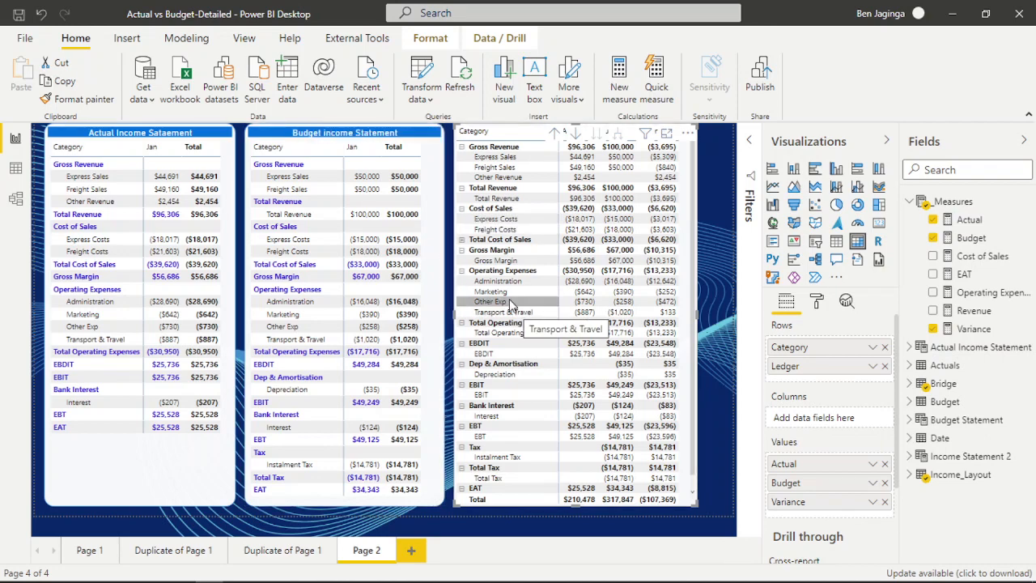
pyautogui.click(462, 250)
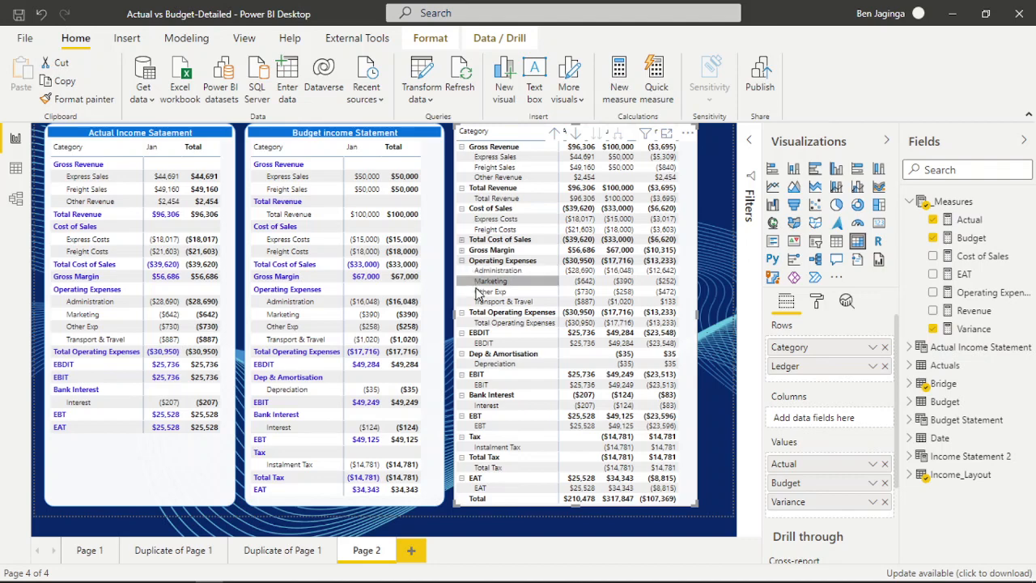
pyautogui.click(462, 188)
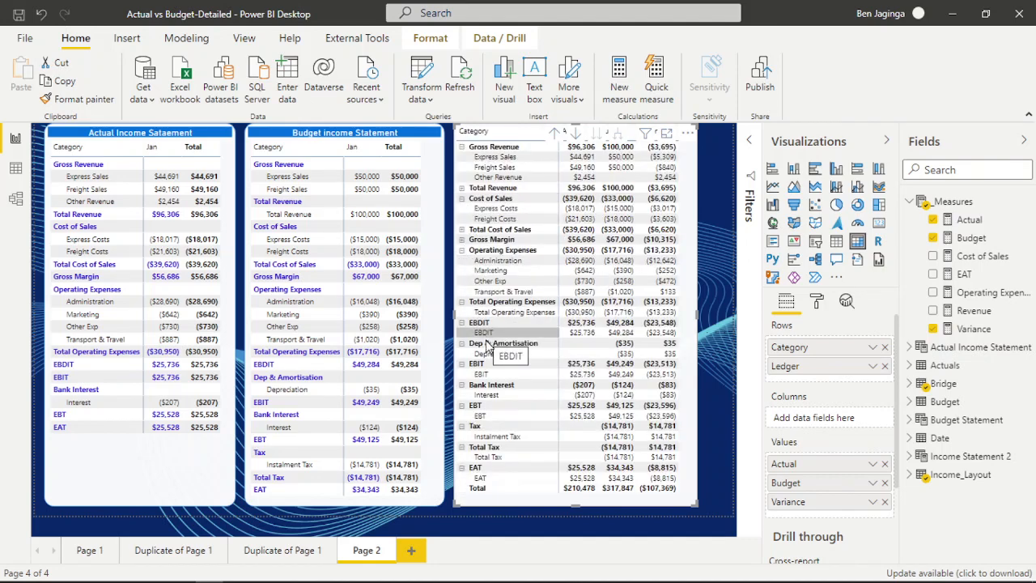
pyautogui.click(462, 300)
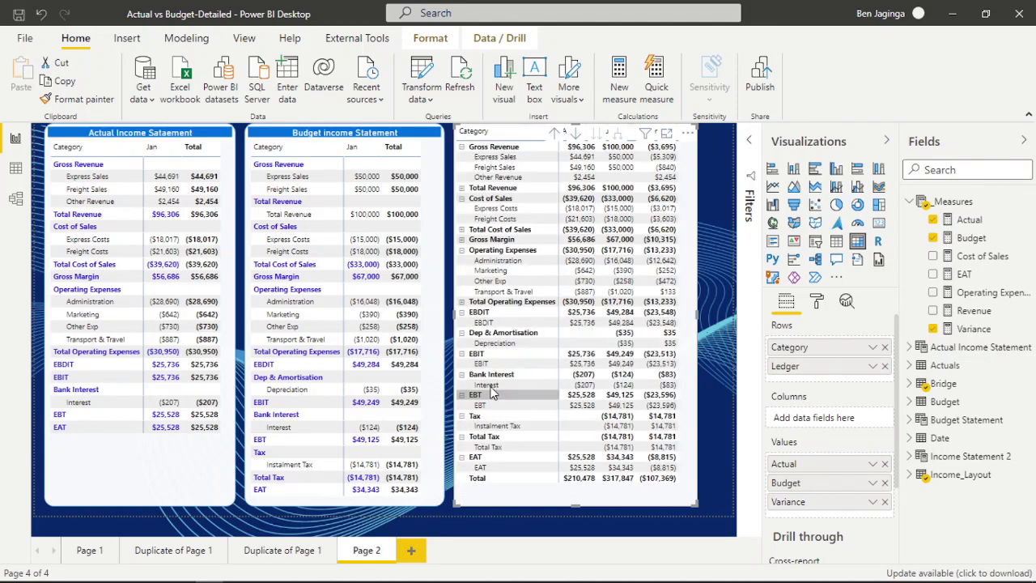
pyautogui.click(462, 312)
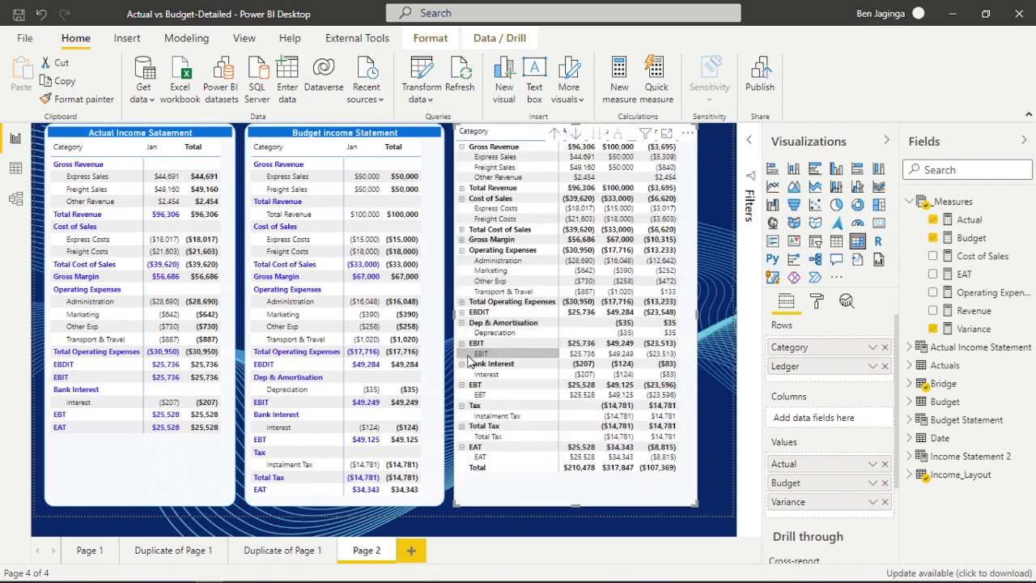
pyautogui.click(462, 344)
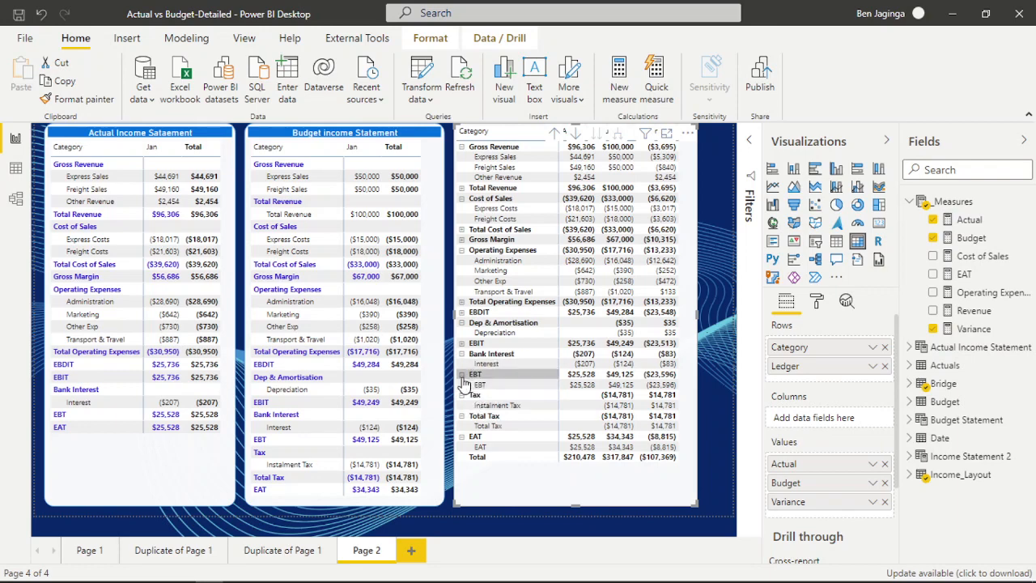
pyautogui.click(462, 375)
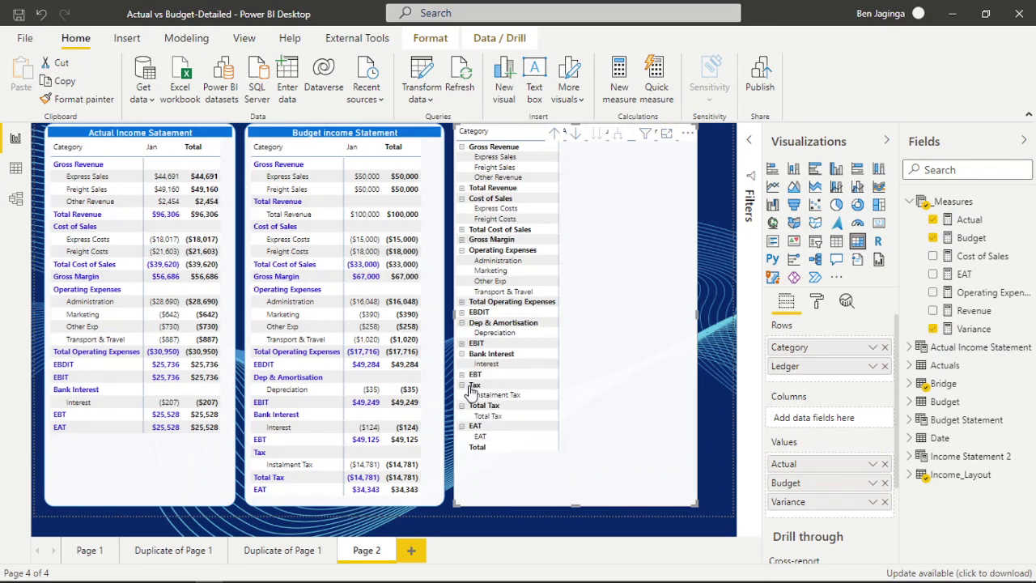
pyautogui.click(462, 405)
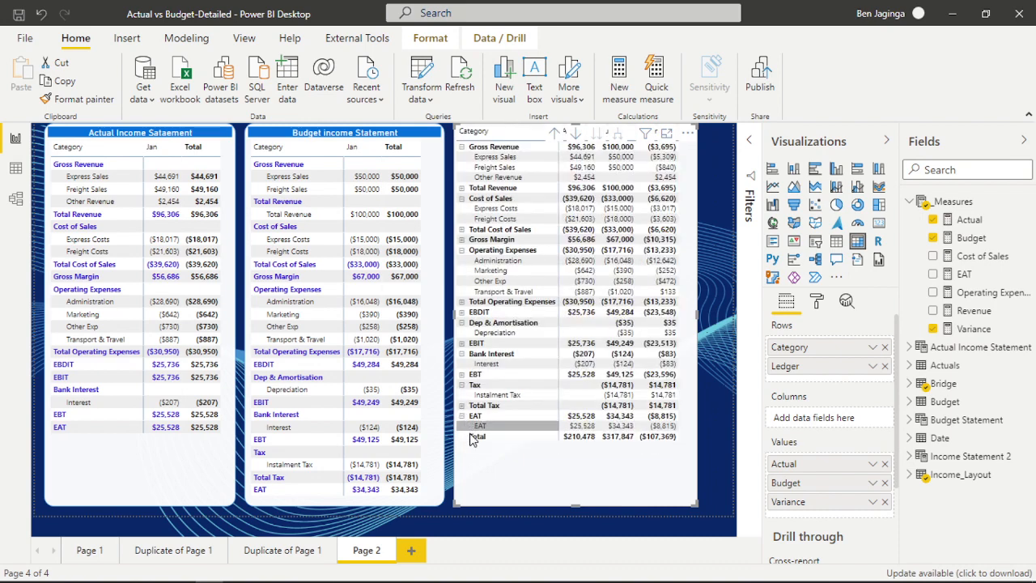
pyautogui.click(462, 416)
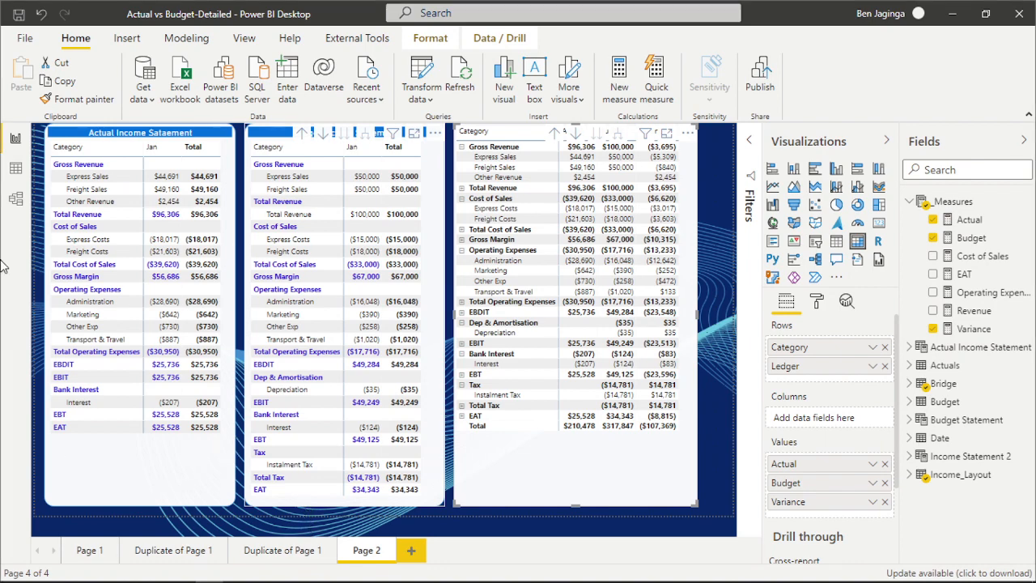
# Copy the Budget income Statement matrix's formatting to the new Actual, Budget and Variance matrix and turn off its row subtotals.
pyautogui.click(129, 150)
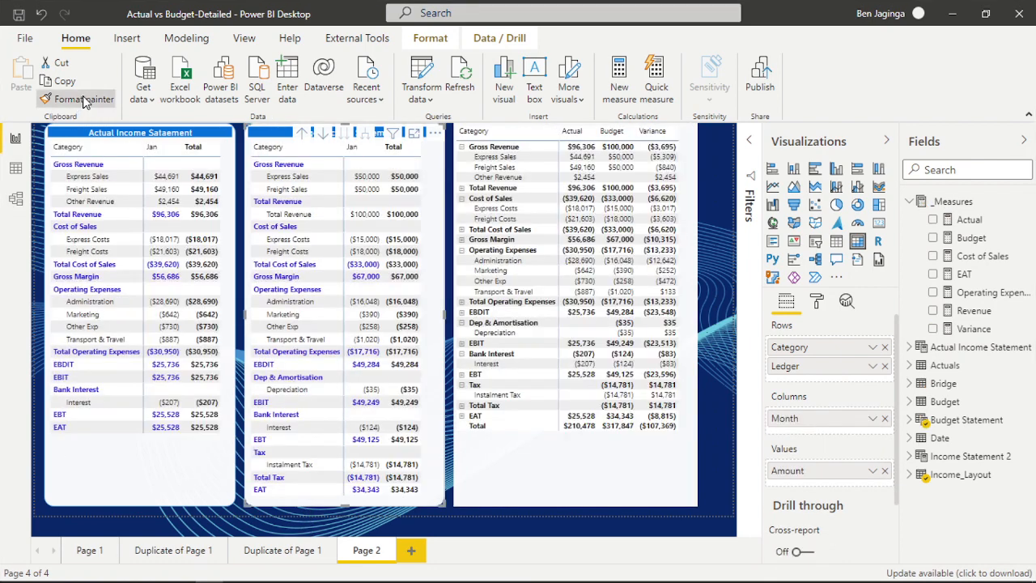
pyautogui.click(598, 498)
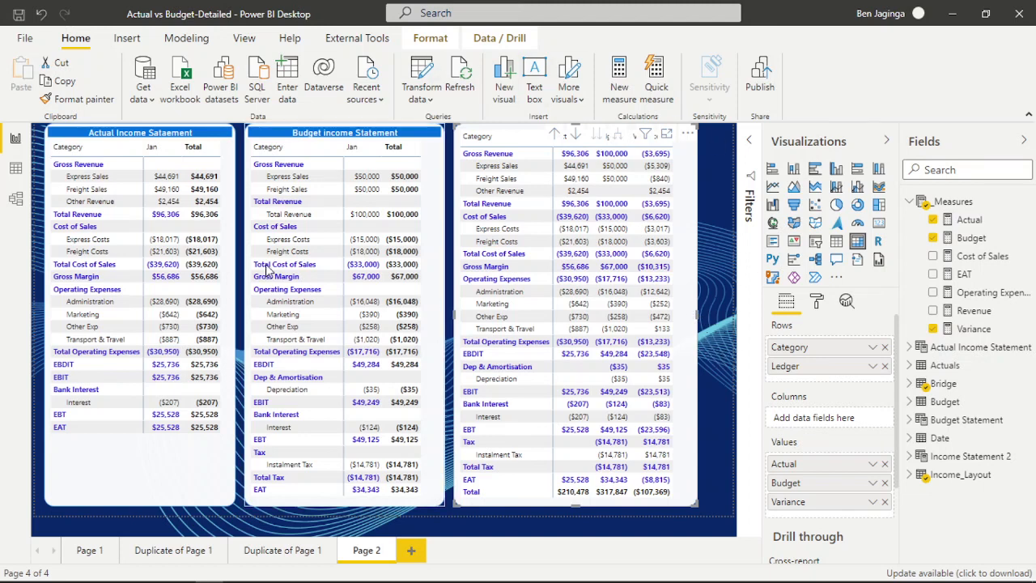
pyautogui.click(816, 304)
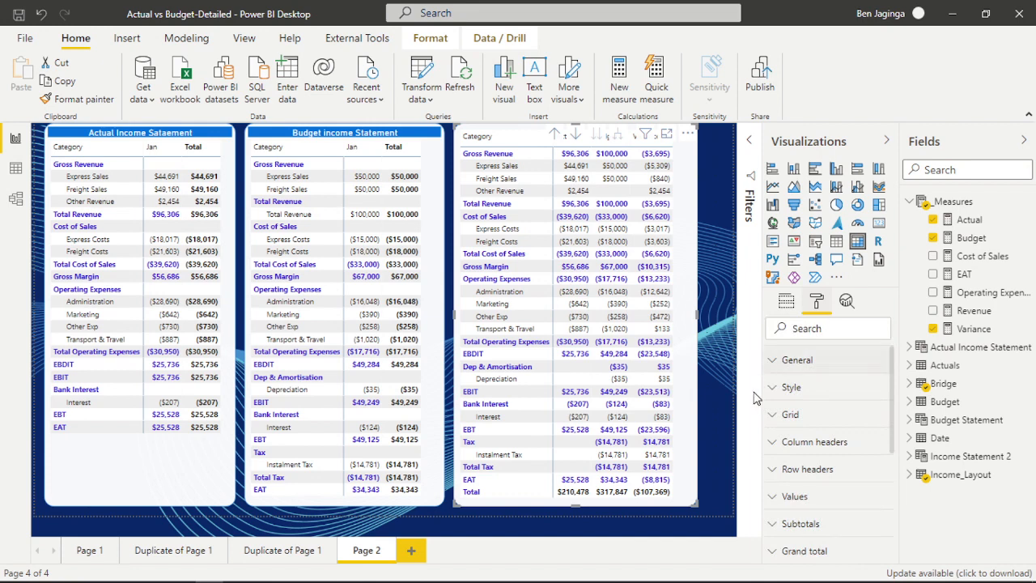
pyautogui.scroll(-3, 825, 456)
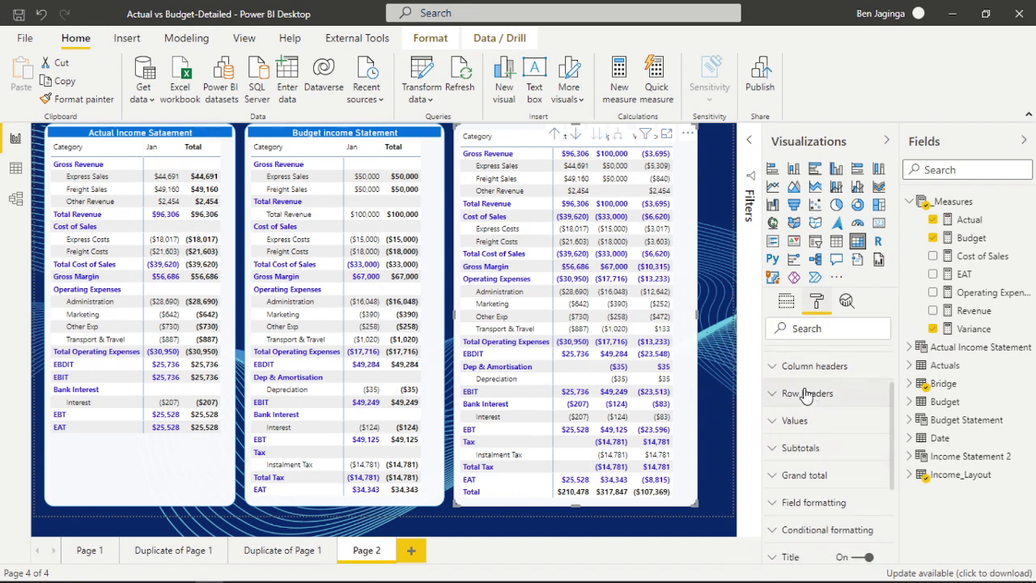
pyautogui.click(773, 455)
pyautogui.scroll(-2, 851, 462)
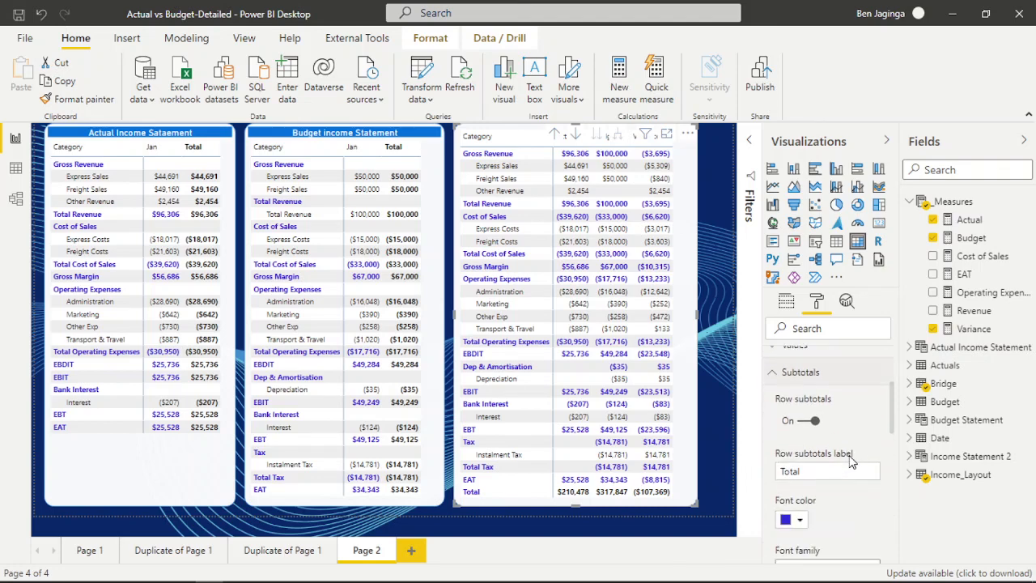
pyautogui.click(801, 421)
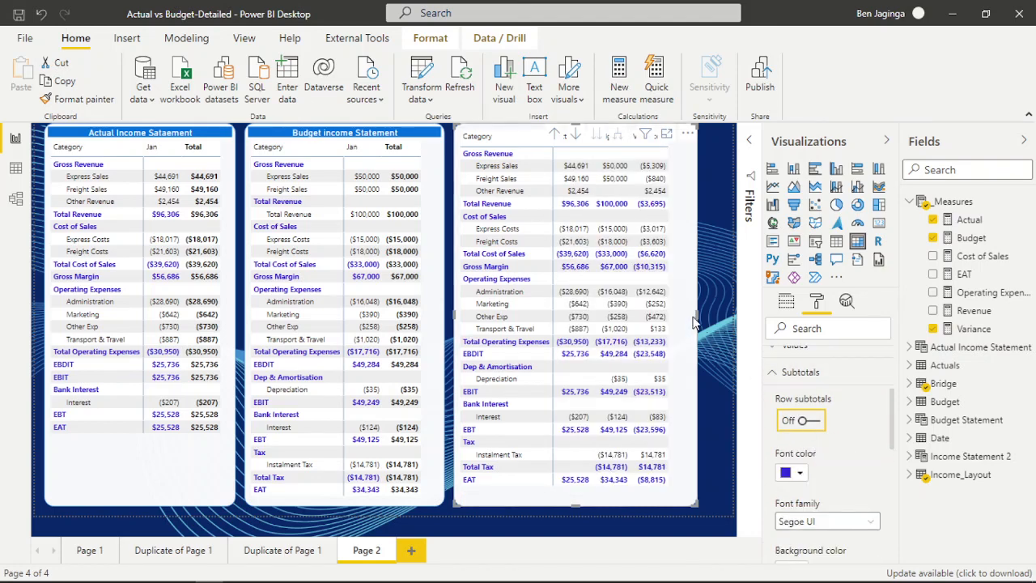
# Narrow the new matrix to fit its columns and set its title text to "Actual vs Budget".
pyautogui.moveTo(694, 320); pyautogui.dragTo(686, 320)
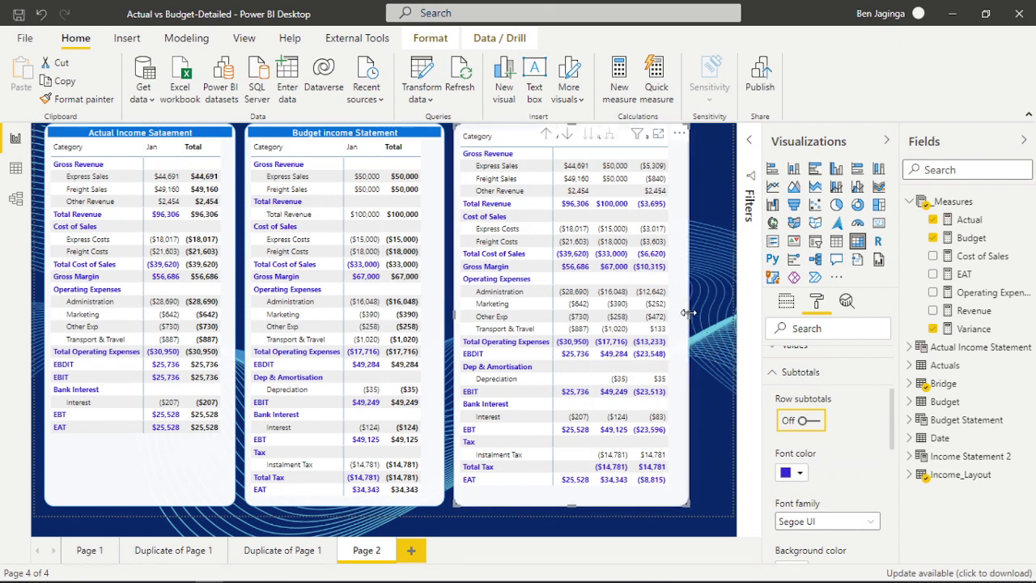
pyautogui.moveTo(688, 312); pyautogui.dragTo(679, 313)
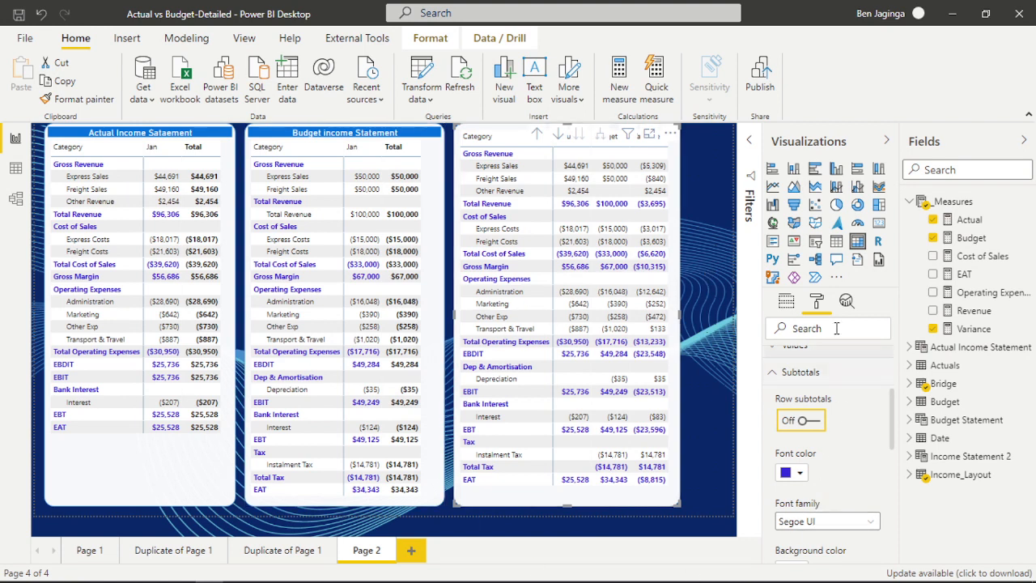
pyautogui.click(774, 374)
pyautogui.scroll(-1, 819, 458)
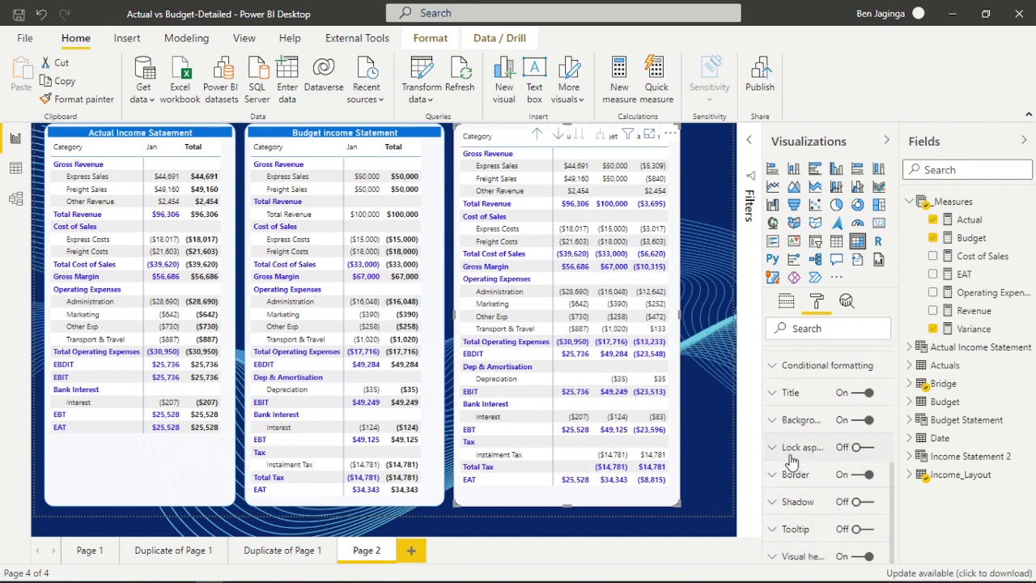
pyautogui.click(771, 394)
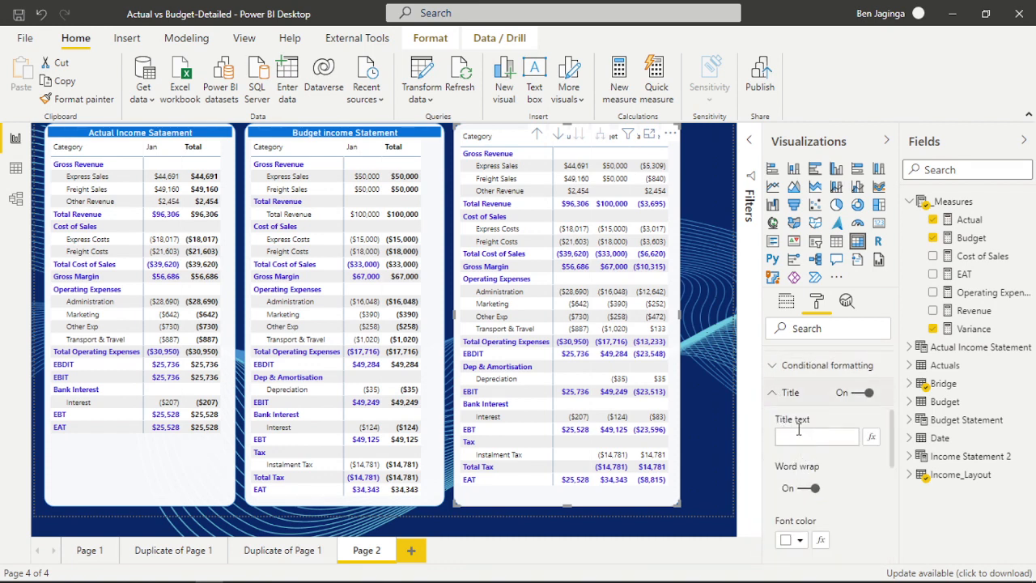
pyautogui.click(803, 441)
pyautogui.write('Act')
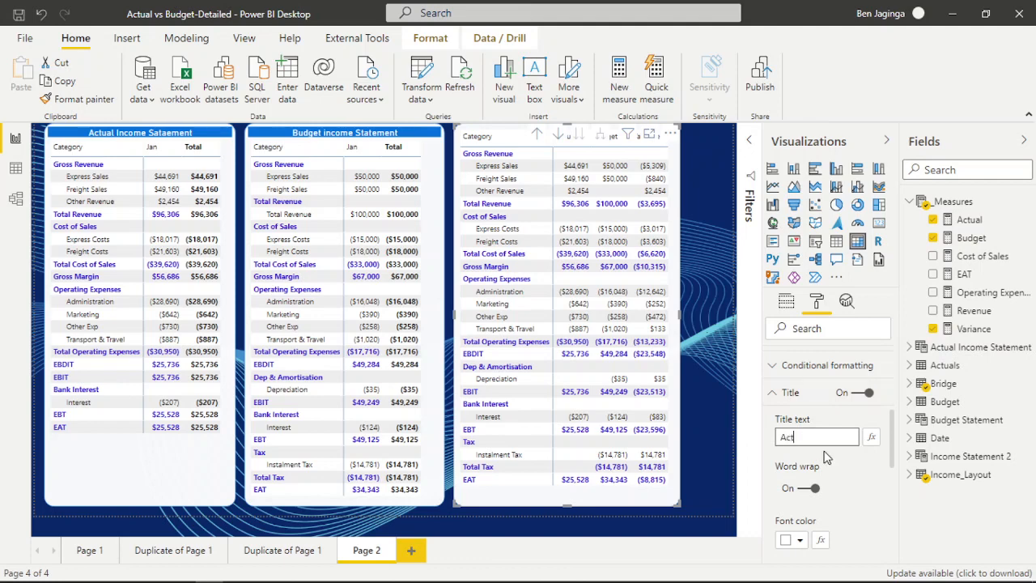
pyautogui.write('ual vs ')
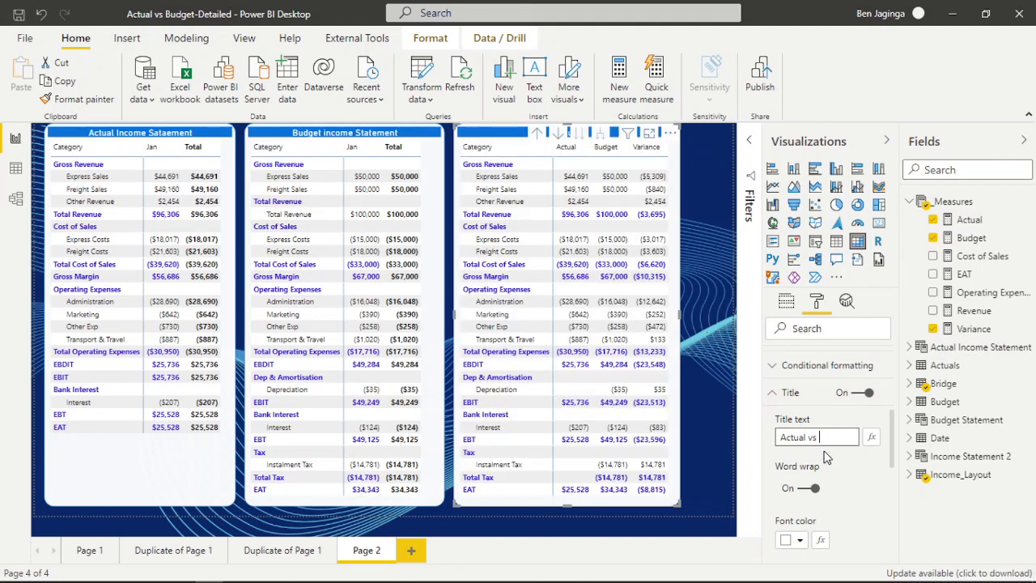
pyautogui.write('Budget')
pyautogui.click(724, 423)
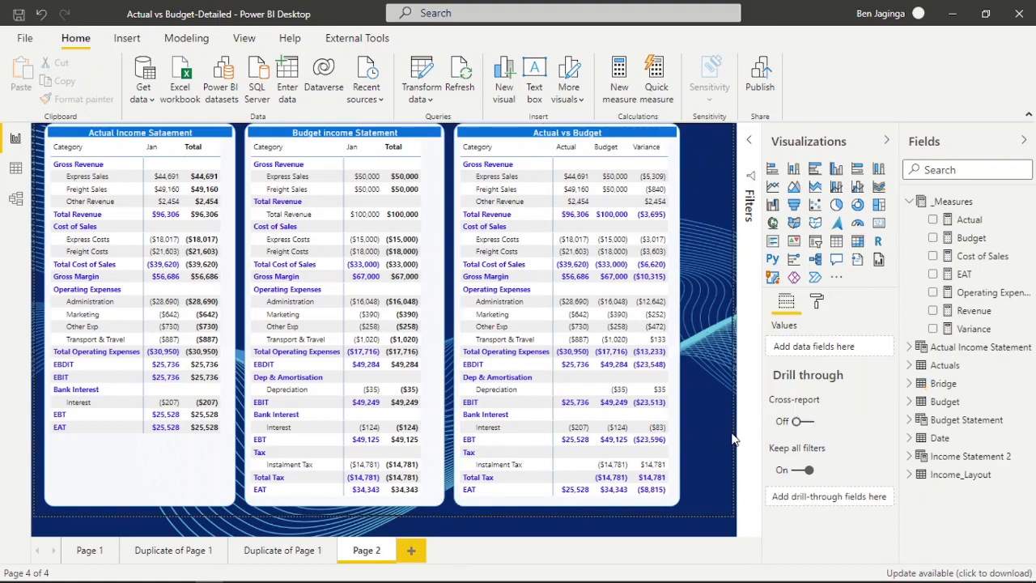
# Examine the fields behind the earnings after tax, revenue, cost of sales and branch operating expenses charts on the Income Statement page.
pyautogui.click(1034, 572)
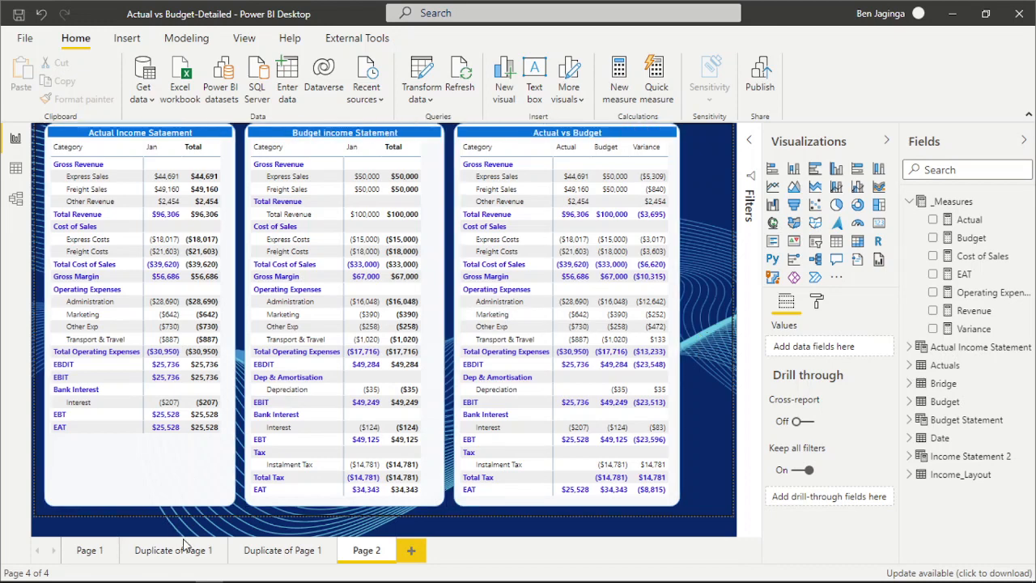
pyautogui.click(280, 553)
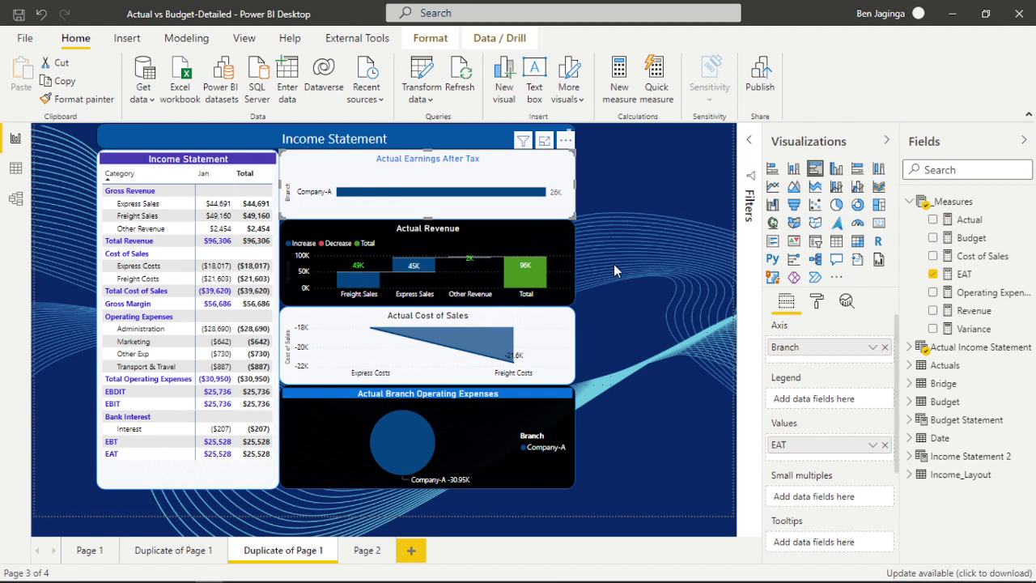
pyautogui.click(564, 253)
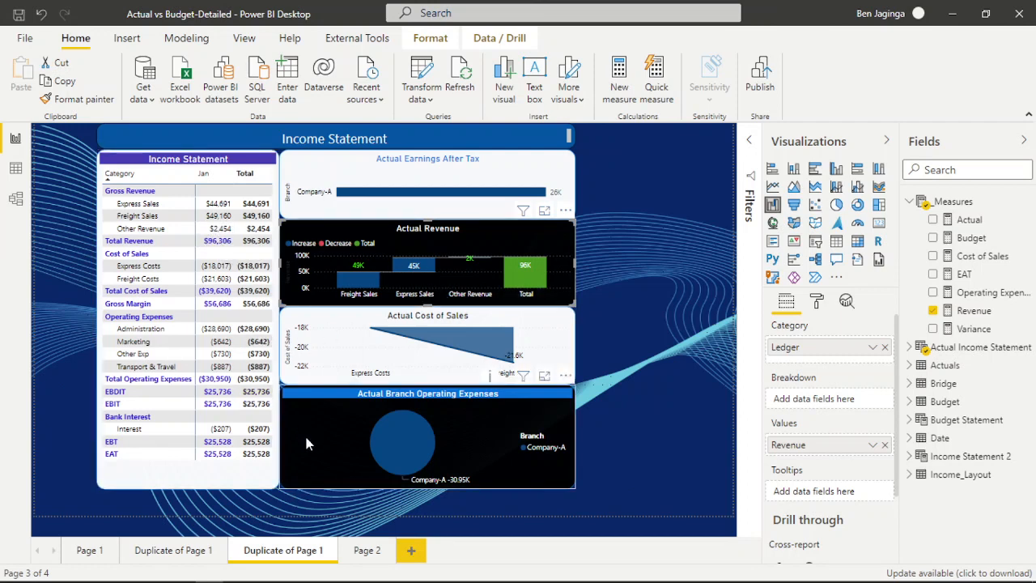
pyautogui.click(543, 327)
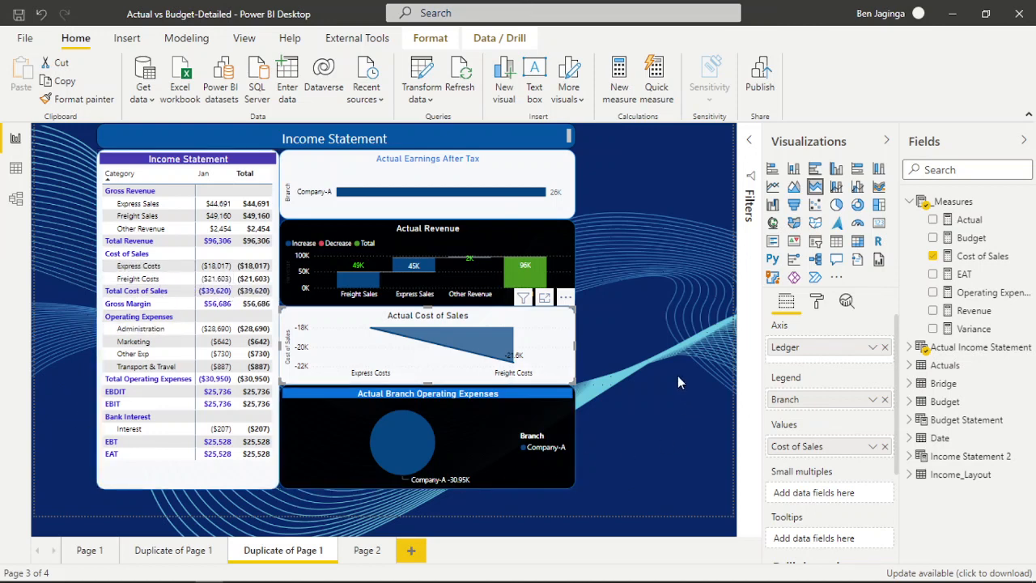
pyautogui.click(547, 416)
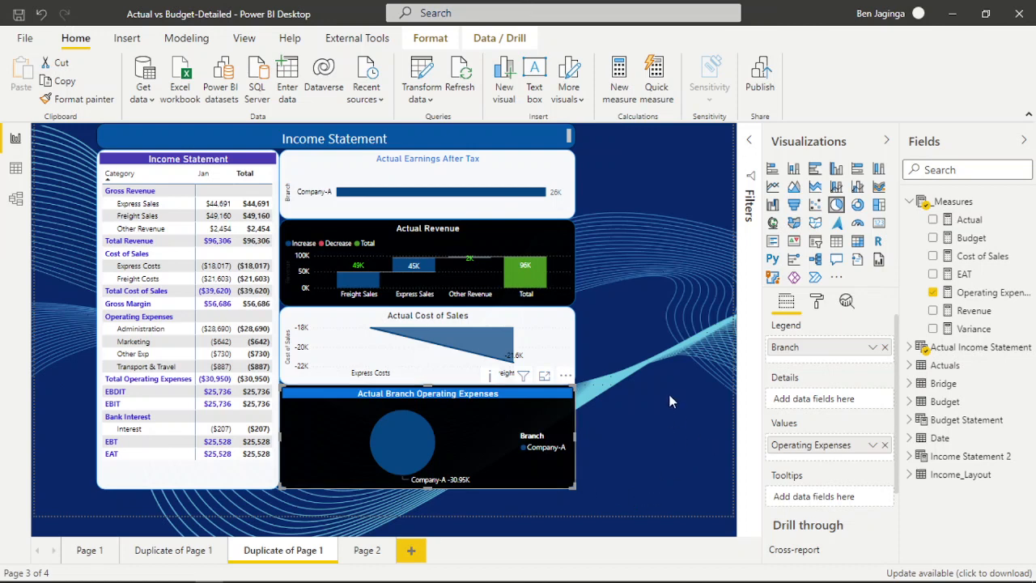
pyautogui.click(664, 278)
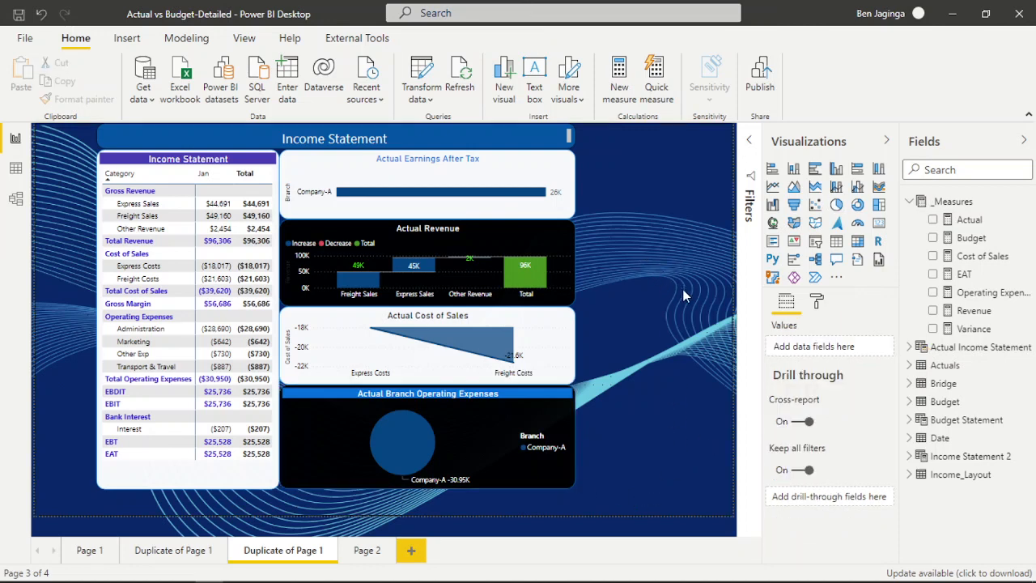
# Narrow the Budget income Statement matrix on Page 2 slightly and collapse the _Measures table in the field list.
pyautogui.click(364, 550)
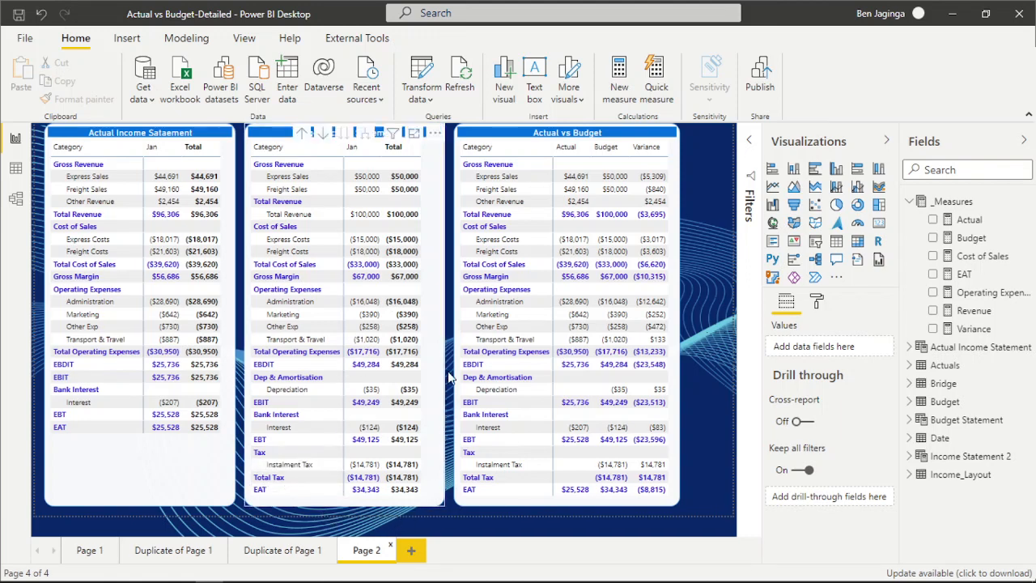
pyautogui.click(444, 308)
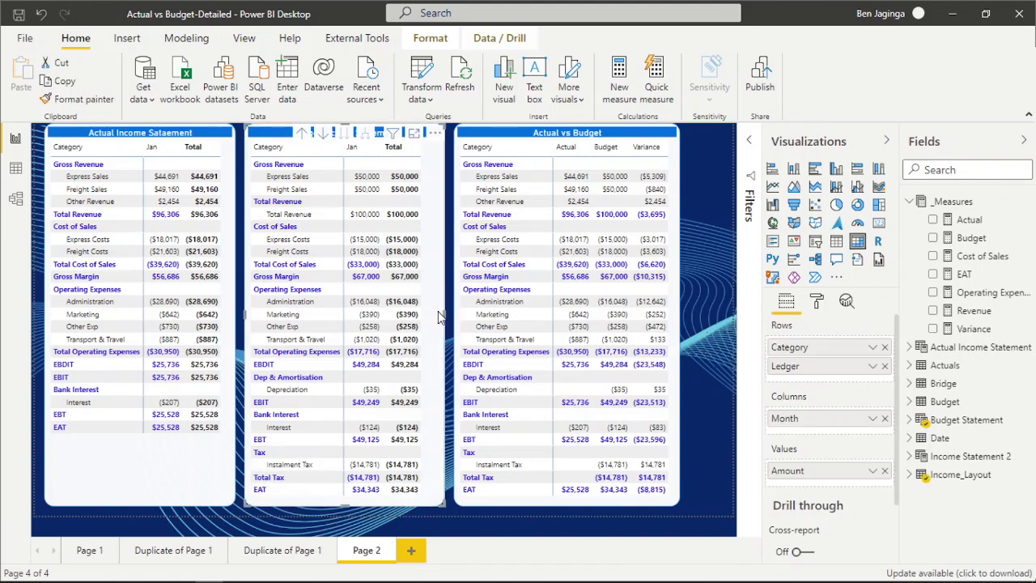
pyautogui.moveTo(444, 311); pyautogui.dragTo(435, 312)
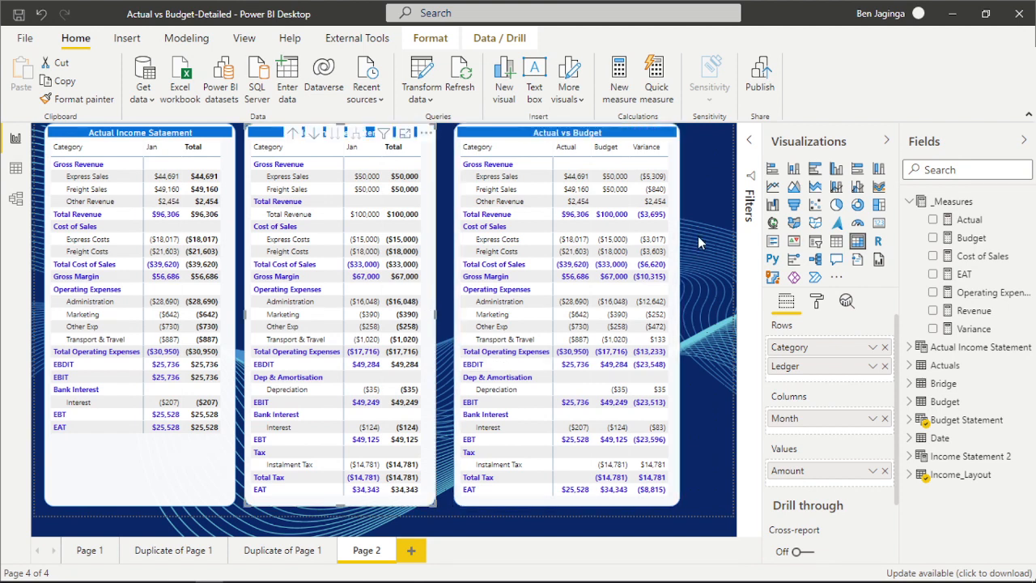
pyautogui.click(716, 319)
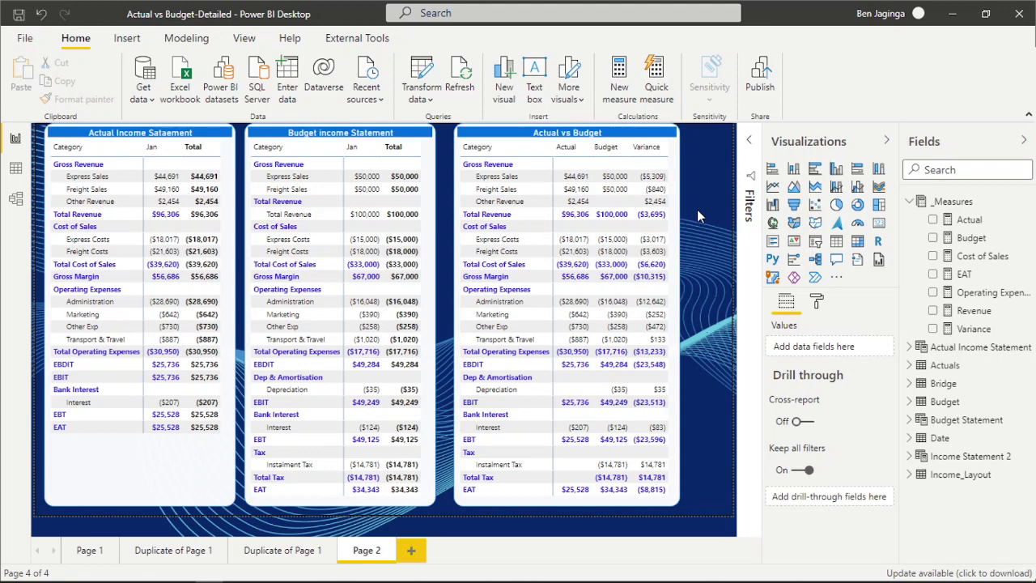
pyautogui.click(908, 201)
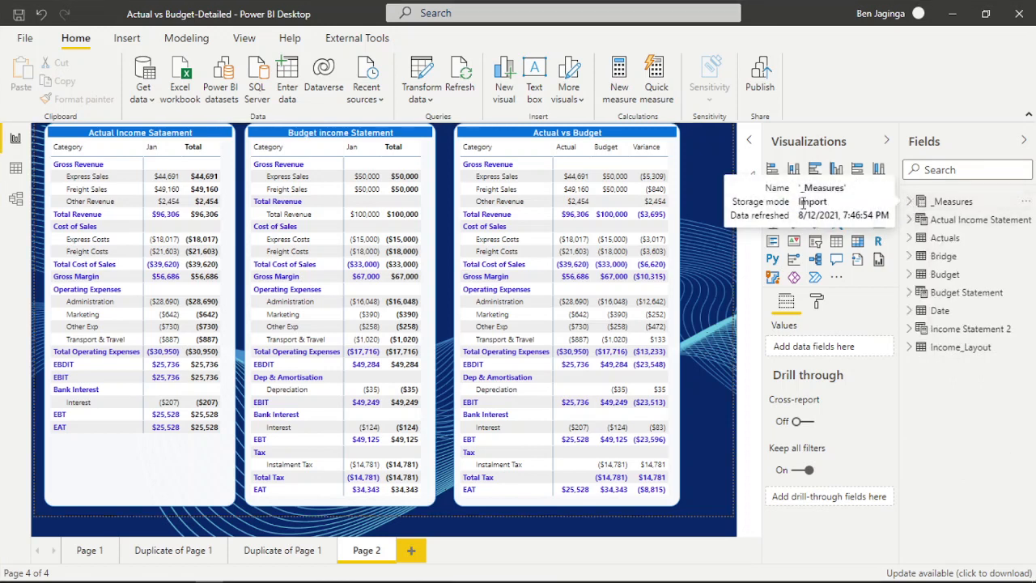